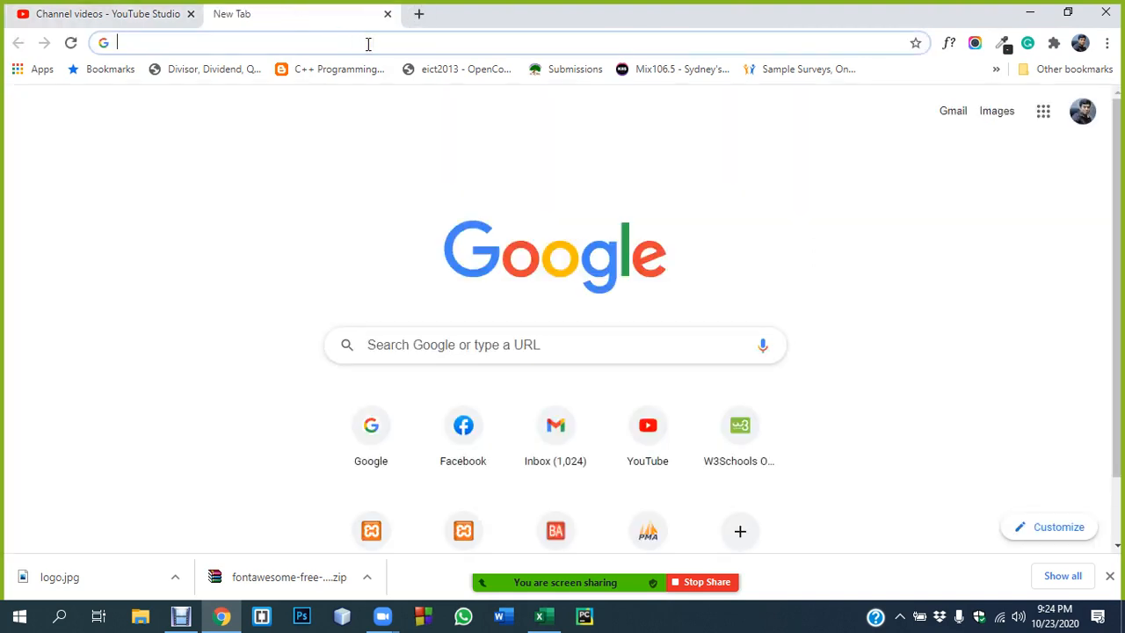
# Step: Open YouTube and bring up the BBAMBA ZOOM Live playlist
pyautogui.write('you')
pyautogui.press('Return')
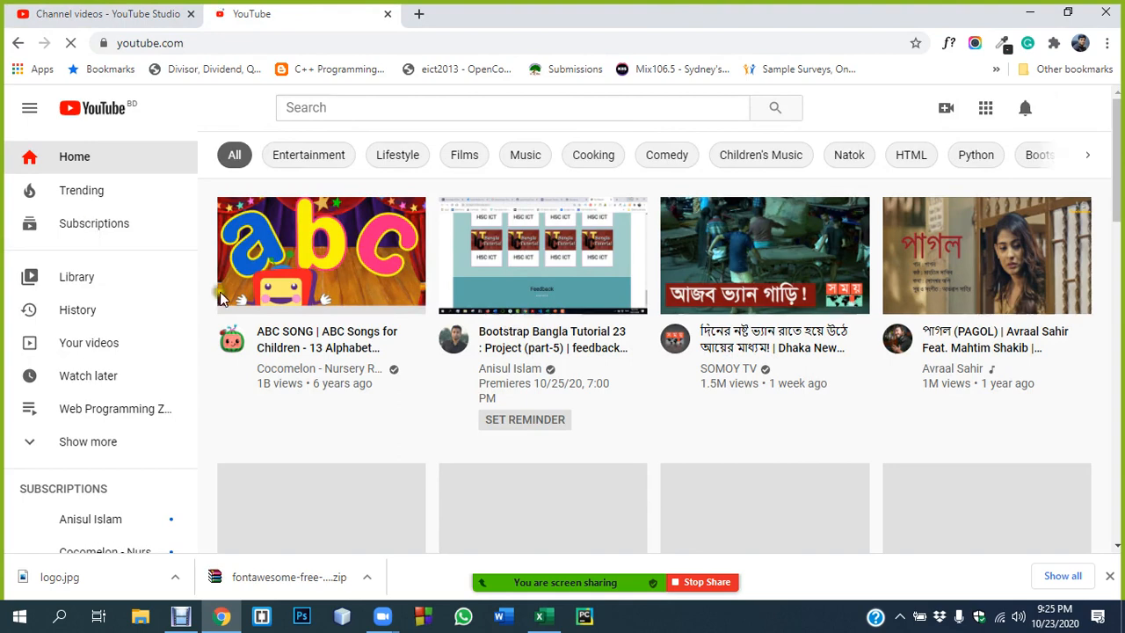
pyautogui.click(91, 442)
pyautogui.scroll(-4, 97, 374)
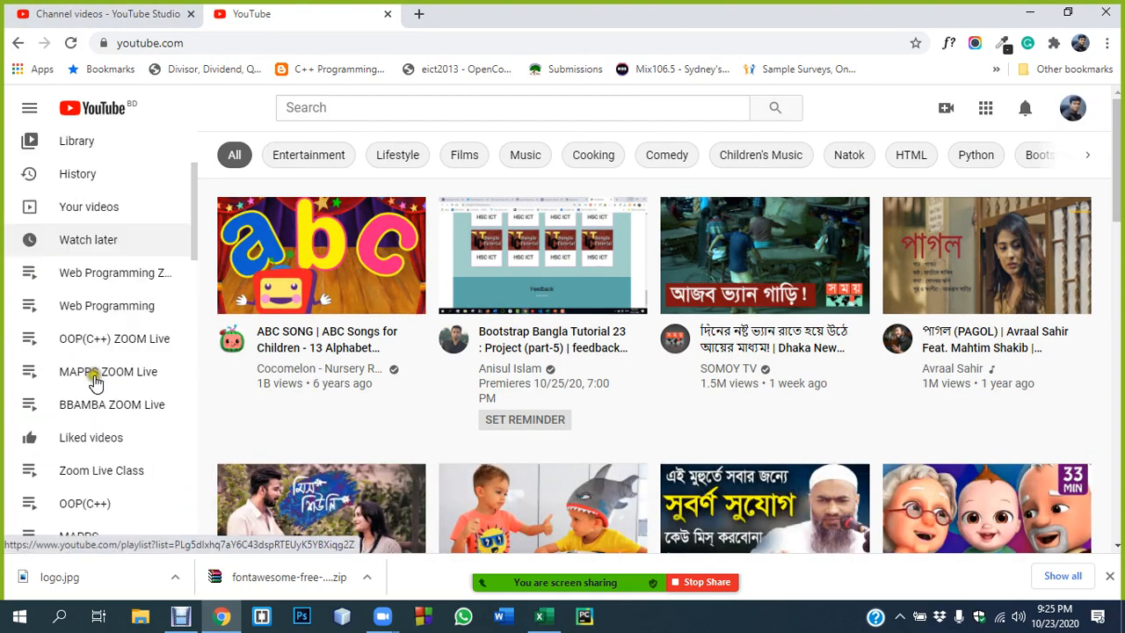
pyautogui.scroll(4, 116, 309)
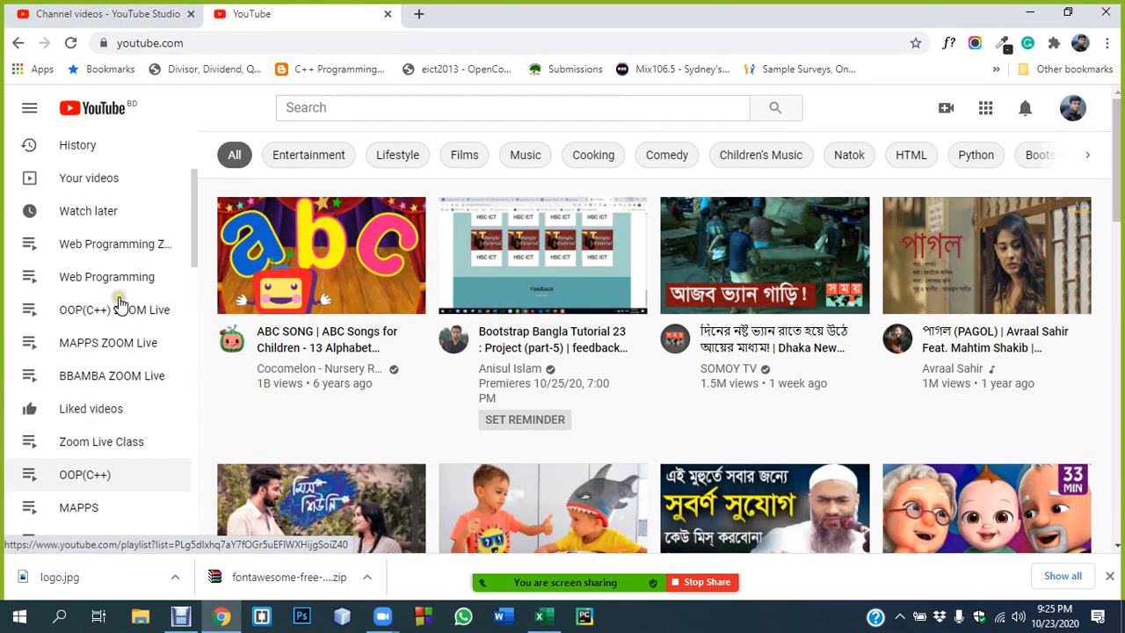
pyautogui.click(77, 379)
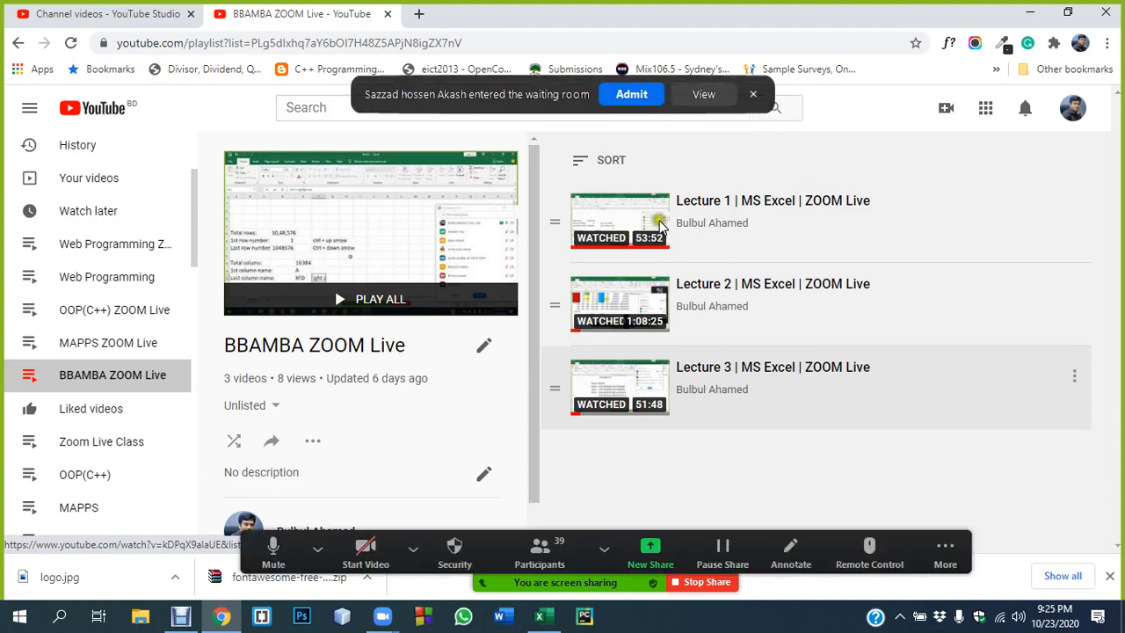
# Step: Admit everyone in the Zoom waiting room to the meeting and open a new browser tab
pyautogui.click(625, 92)
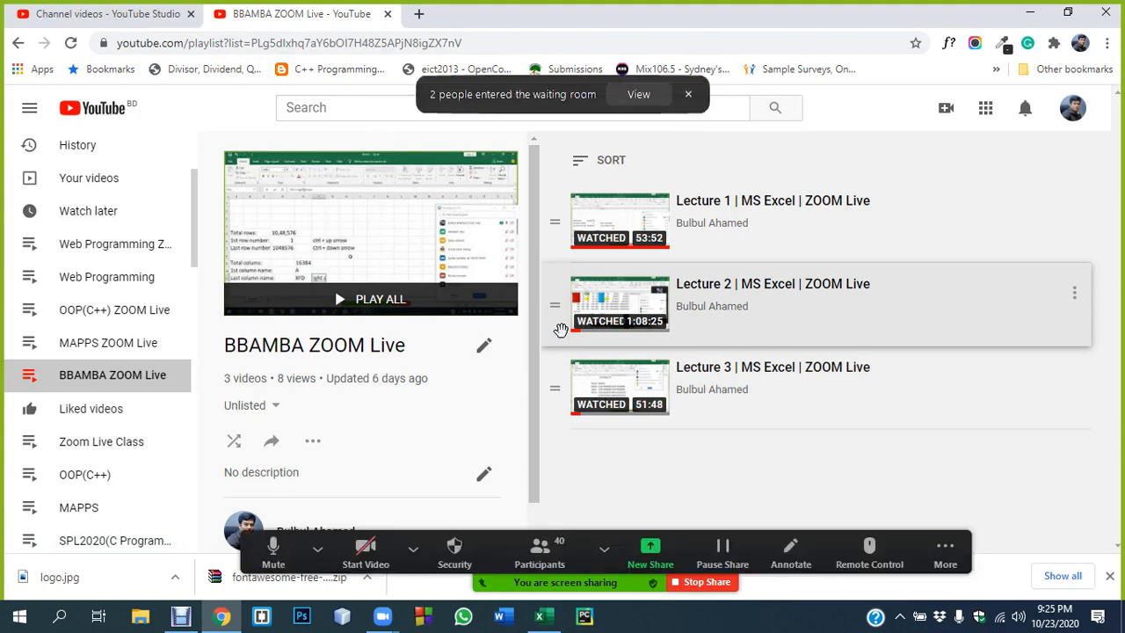
pyautogui.click(638, 94)
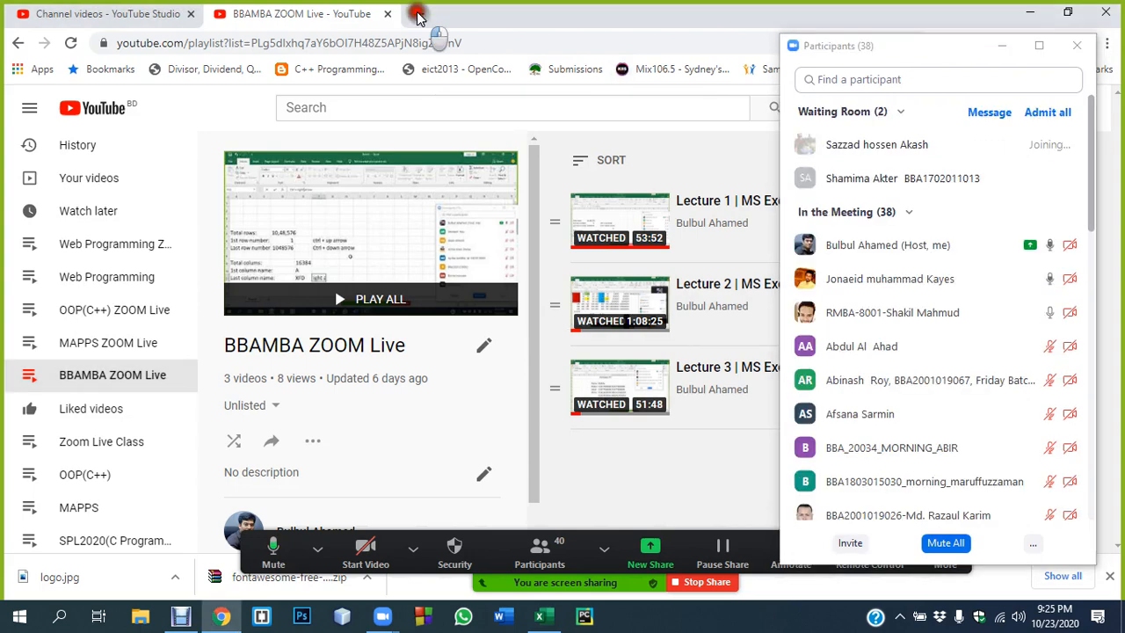
pyautogui.click(417, 16)
pyautogui.click(1047, 112)
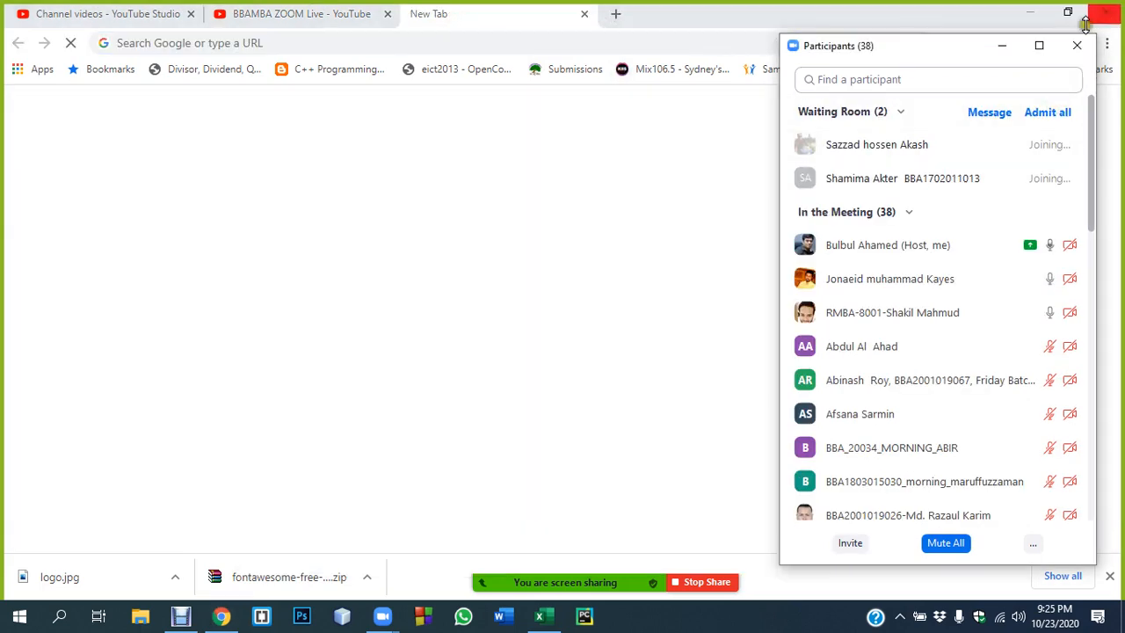
# Step: Load Facebook in the new browser tab
pyautogui.click(565, 7)
pyautogui.click(253, 42)
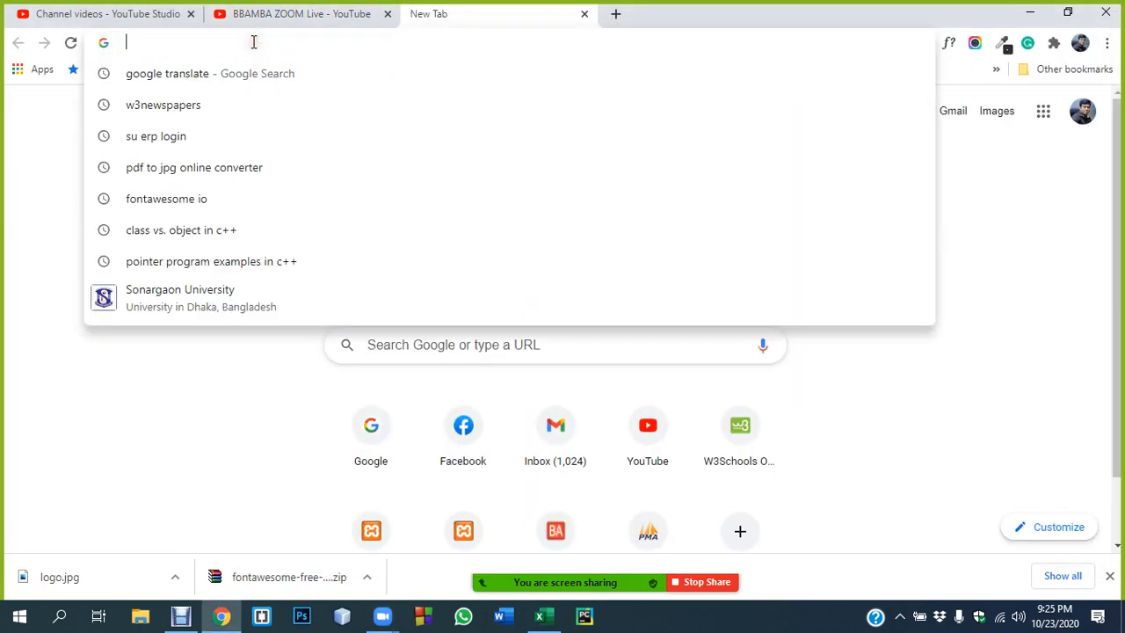
pyautogui.write('fa')
pyautogui.press('Return')
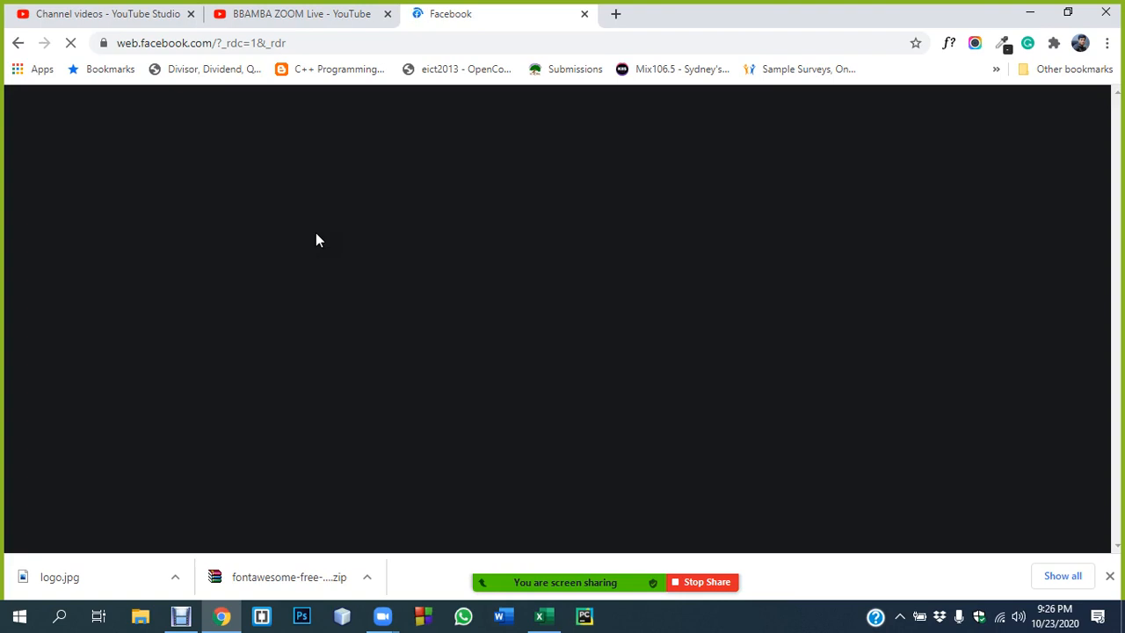
# Step: Check the Facebook and YouTube Studio pages and return to the BBAMBA ZOOM Live playlist
pyautogui.click(251, 11)
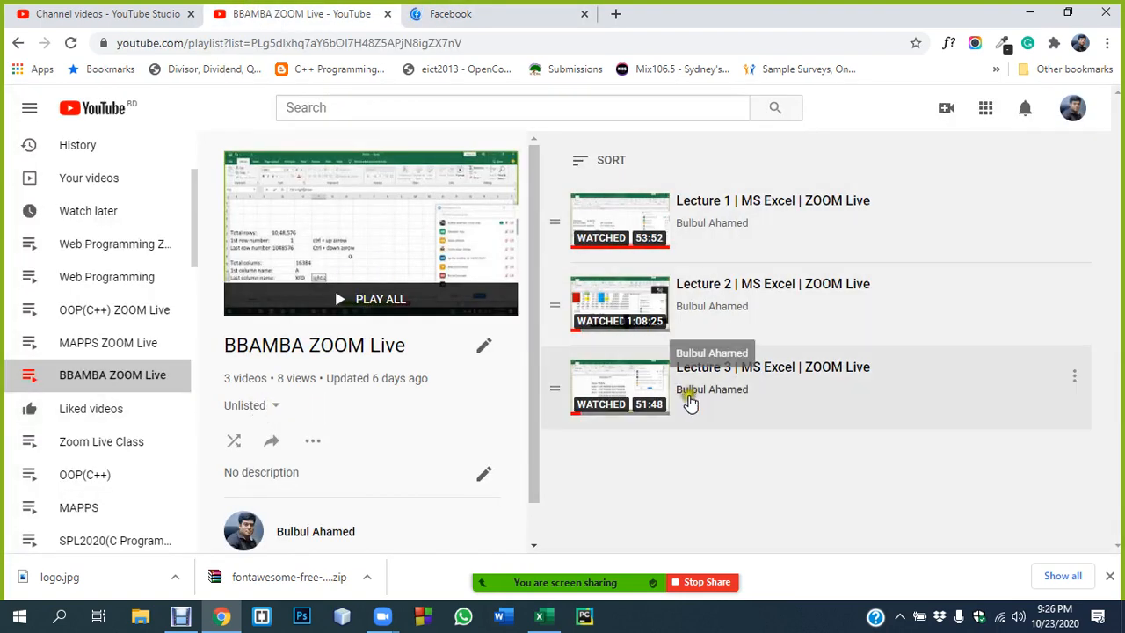
pyautogui.click(442, 11)
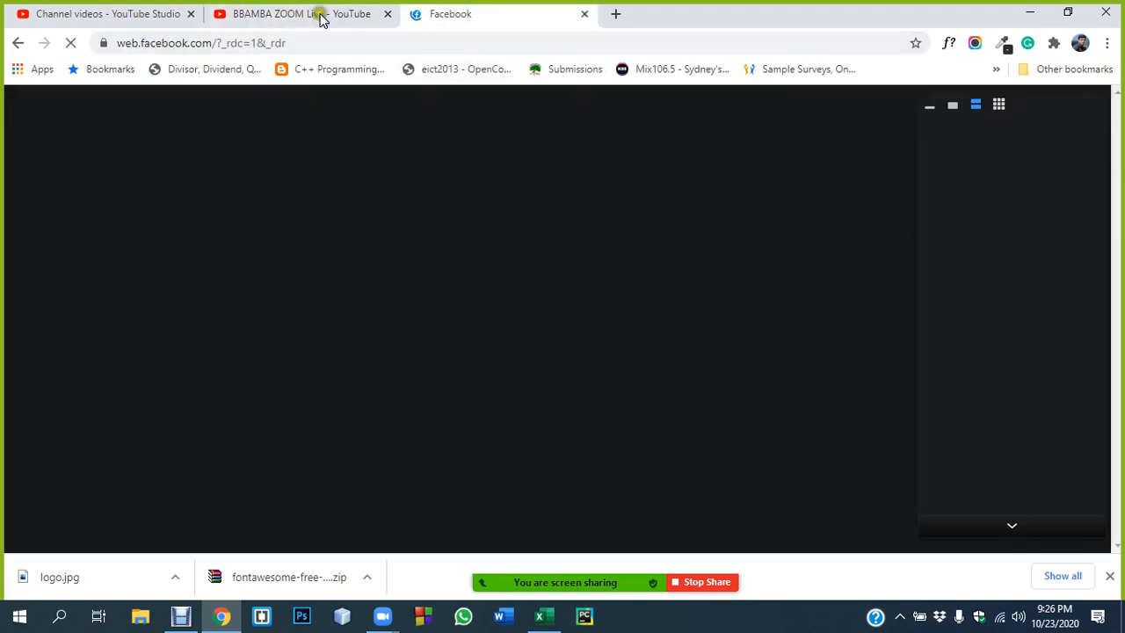
pyautogui.click(118, 18)
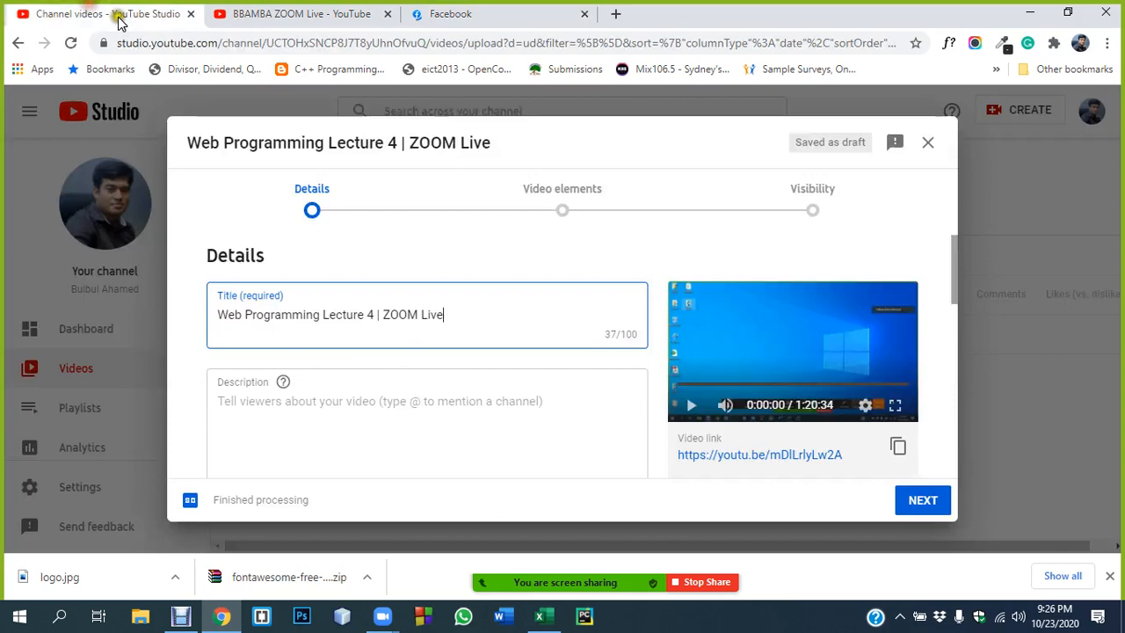
pyautogui.click(364, 15)
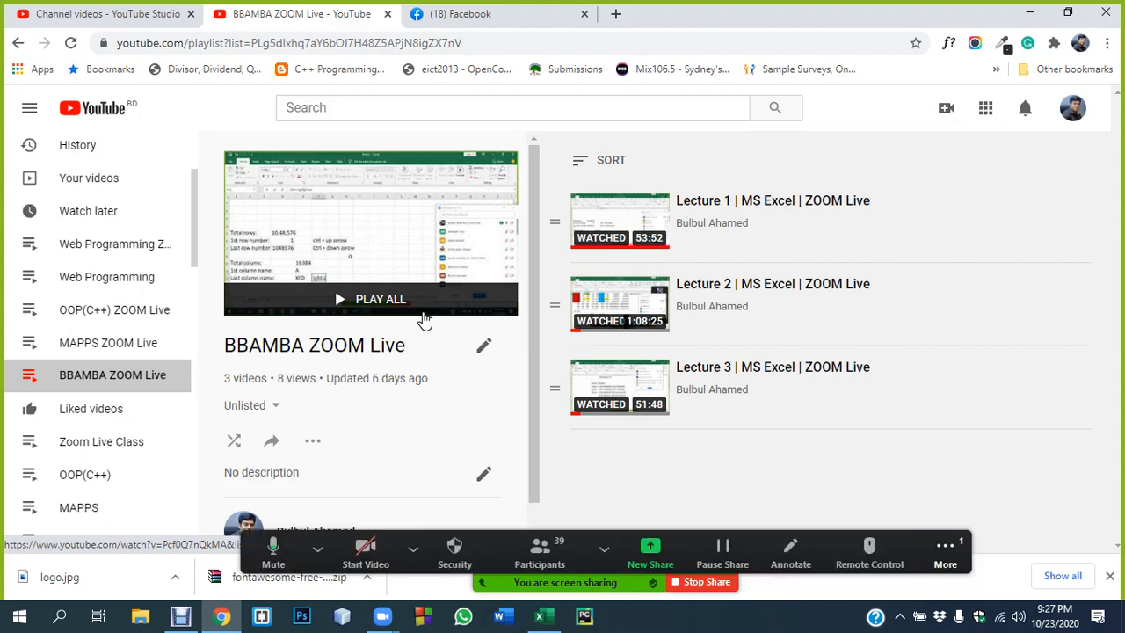
# Step: Read the attendance messages in the Zoom meeting chat and close the chat window
pyautogui.click(945, 554)
pyautogui.click(884, 327)
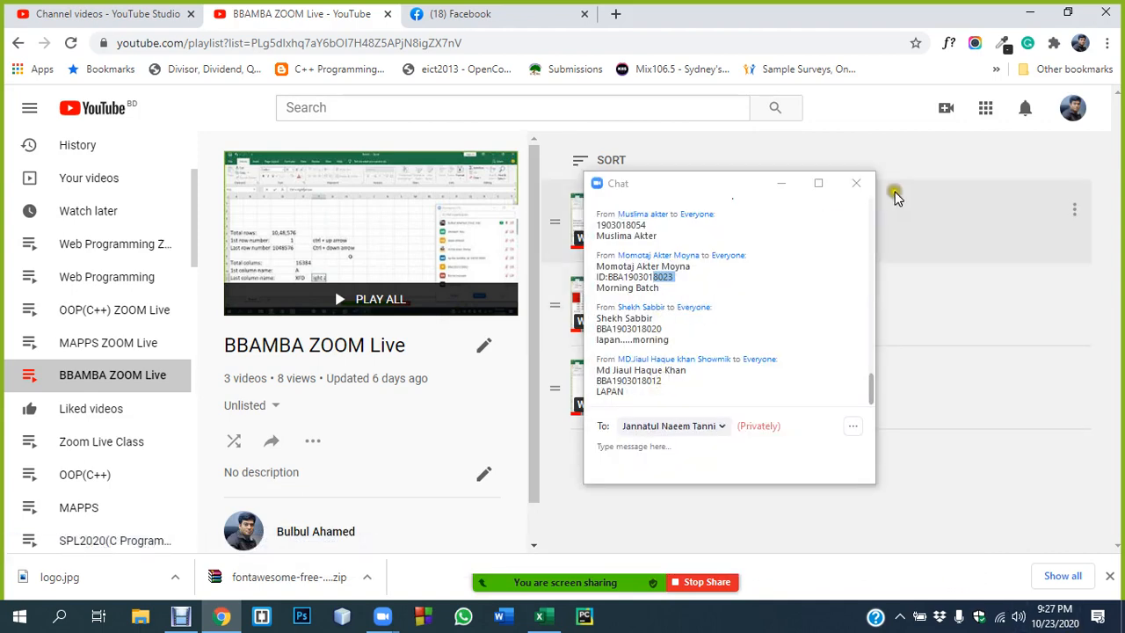
pyautogui.click(598, 97)
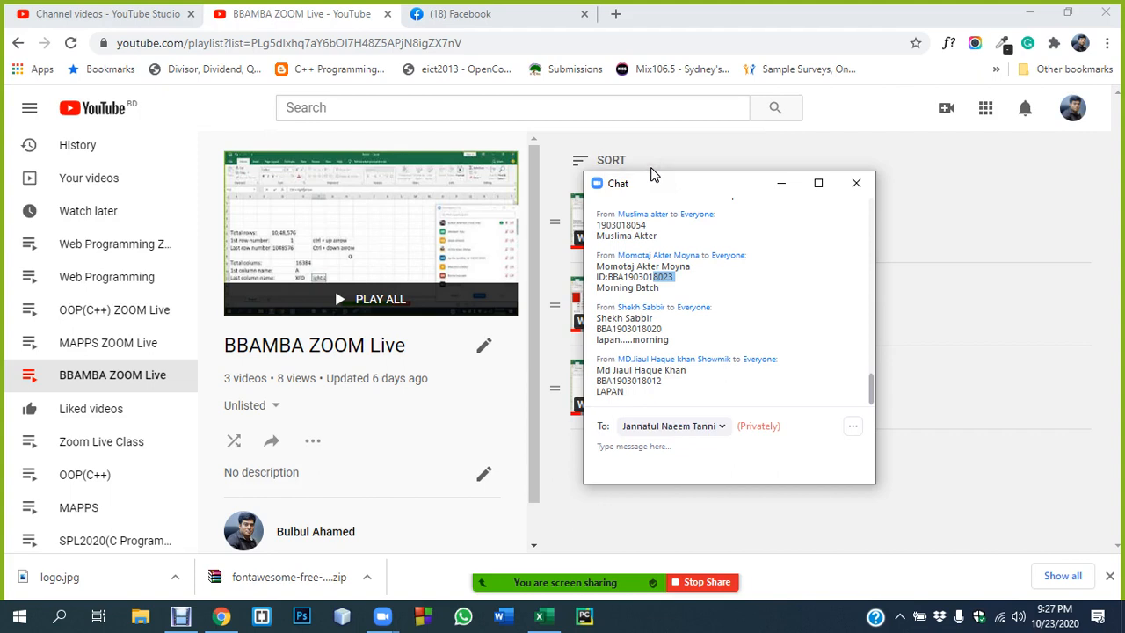
pyautogui.click(855, 185)
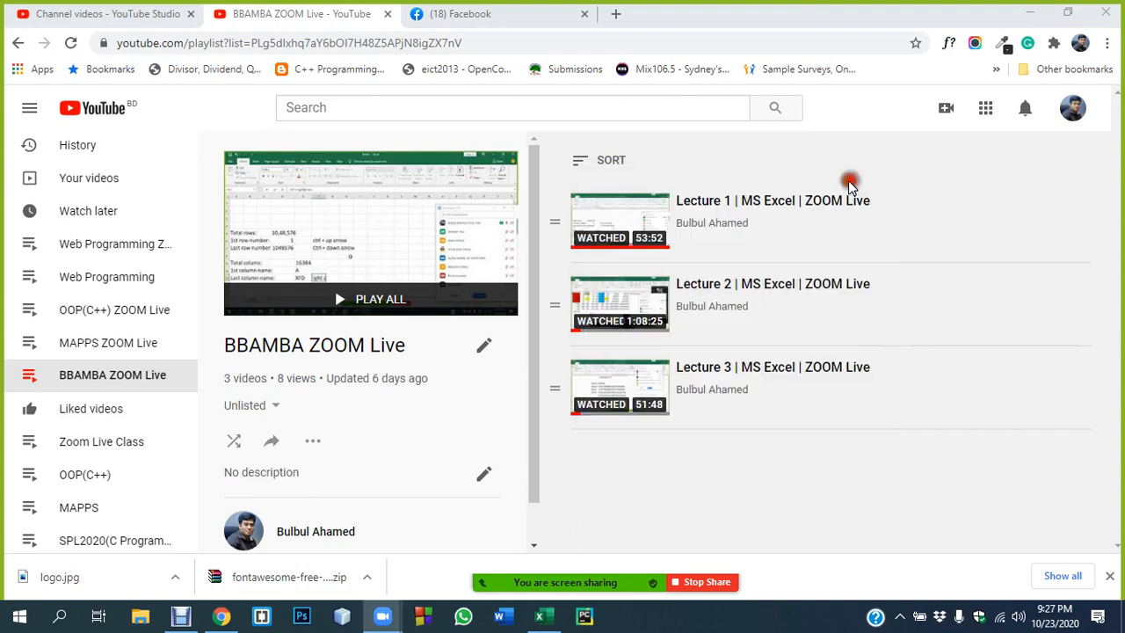
# Step: Switch to Excel and create a new blank workbook
pyautogui.click(545, 617)
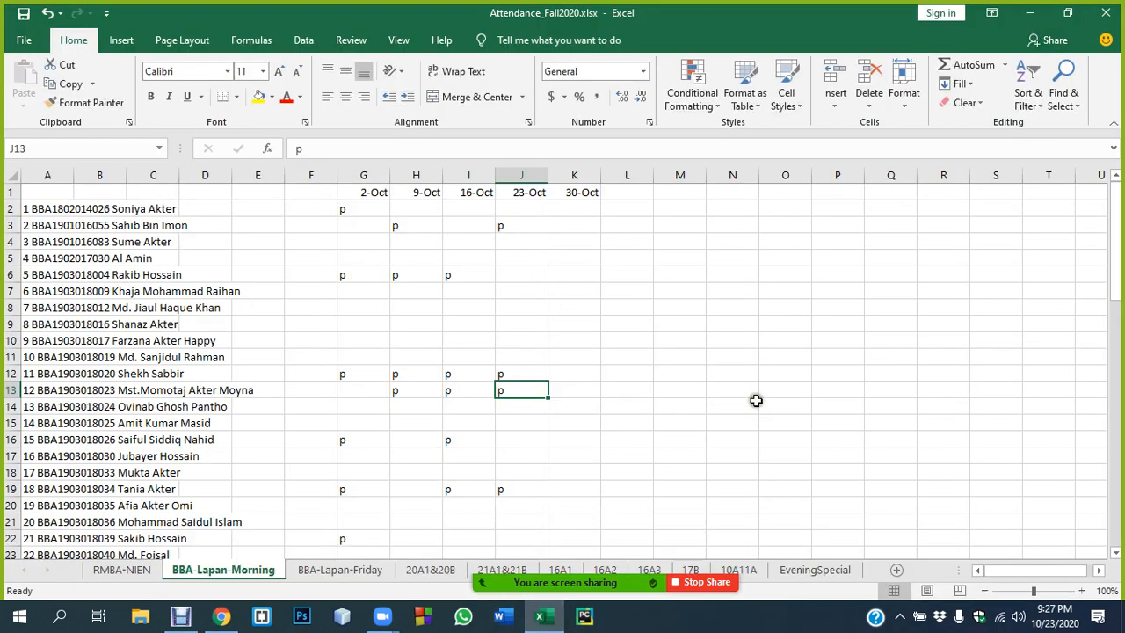
pyautogui.click(729, 373)
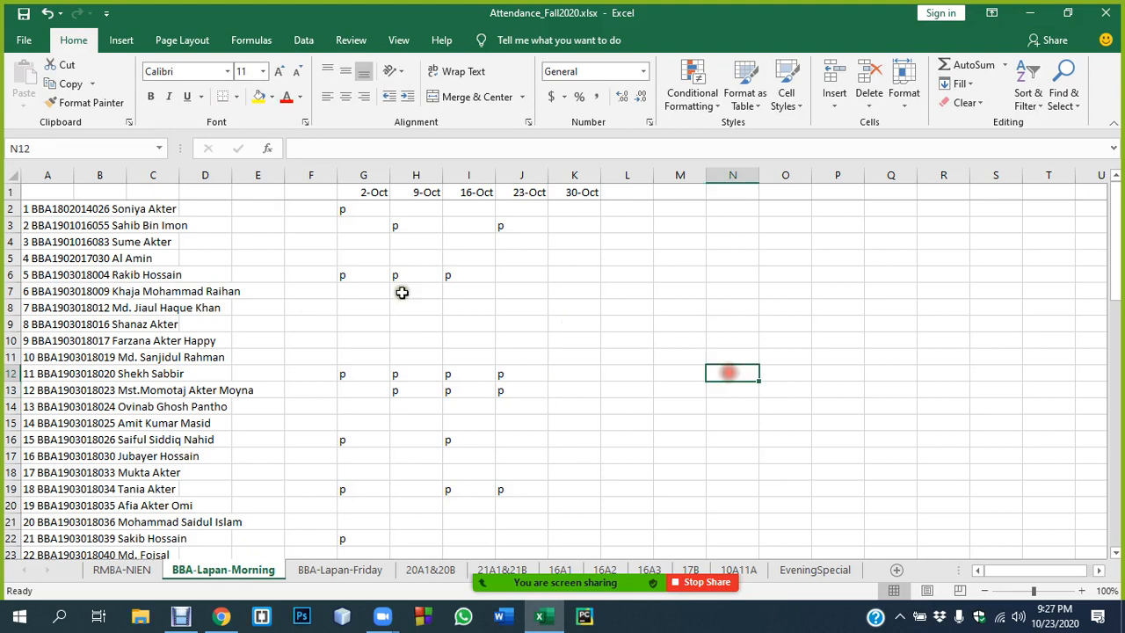
pyautogui.click(20, 41)
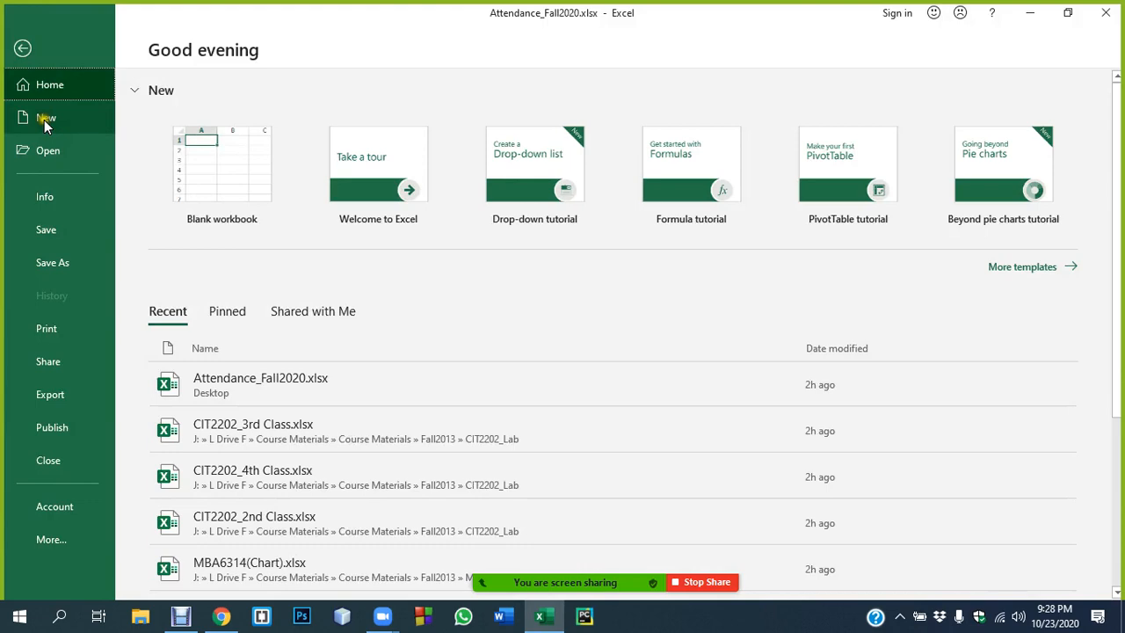
pyautogui.click(199, 162)
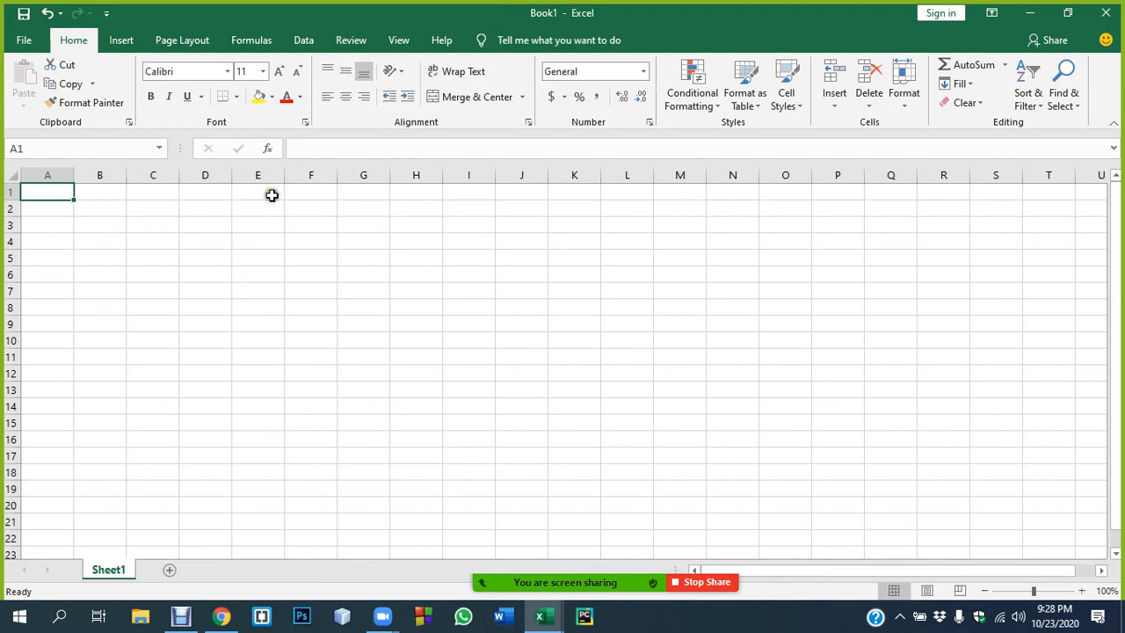
pyautogui.click(222, 291)
pyautogui.click(95, 225)
pyautogui.click(46, 192)
pyautogui.click(146, 212)
# Step: Set the font size of the entire sheet to 16 and apply All Borders to every cell
pyautogui.click(15, 175)
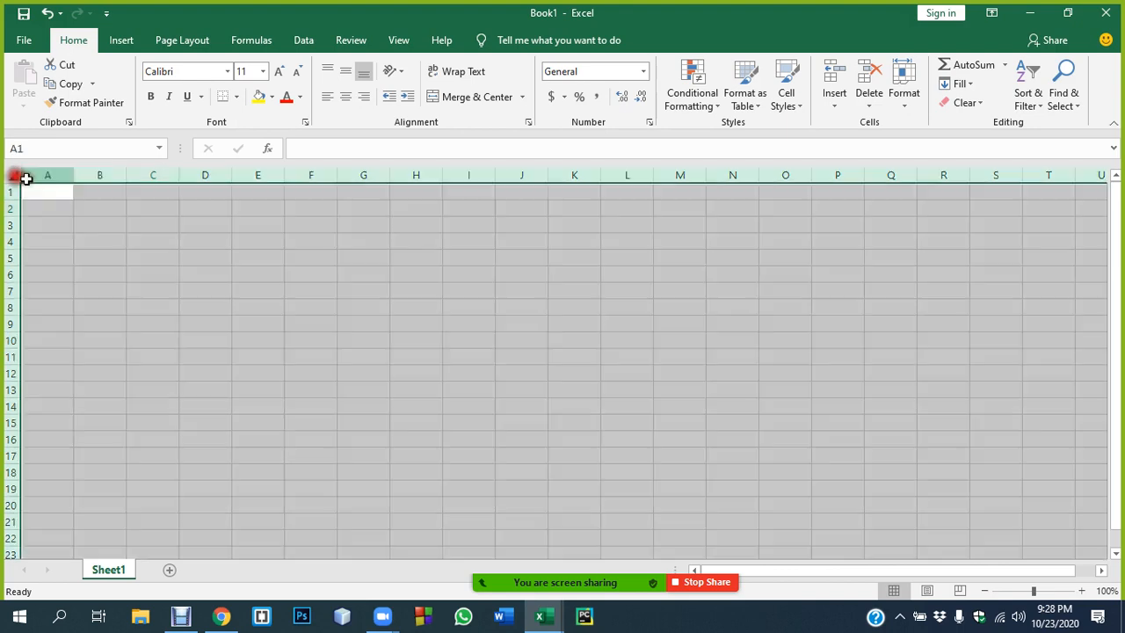
pyautogui.click(245, 70)
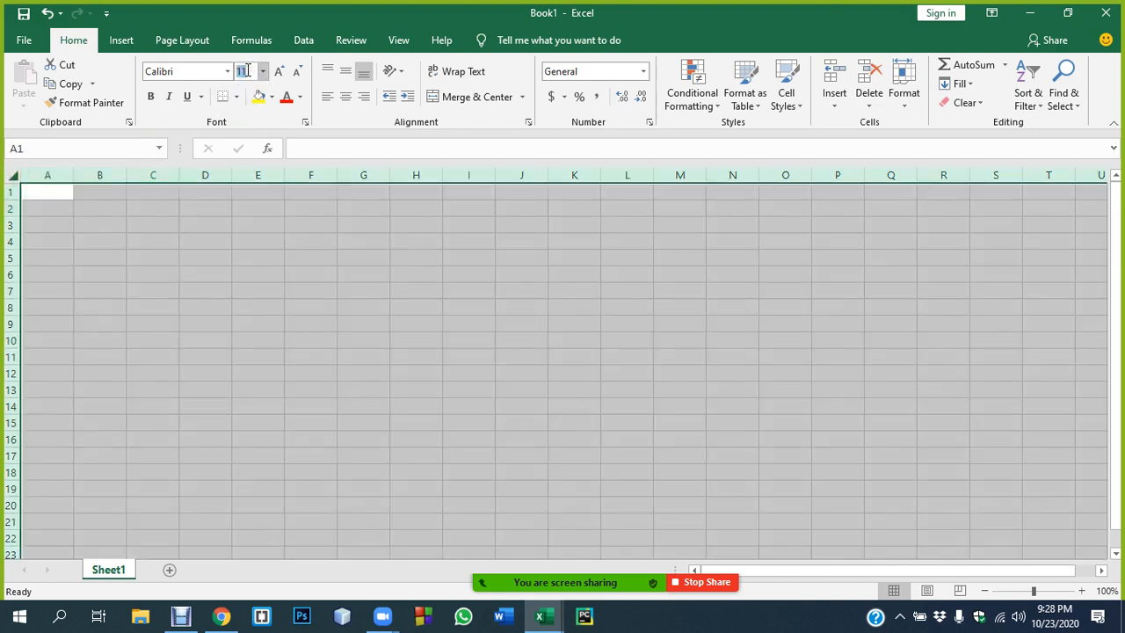
pyautogui.write('16')
pyautogui.press('Return')
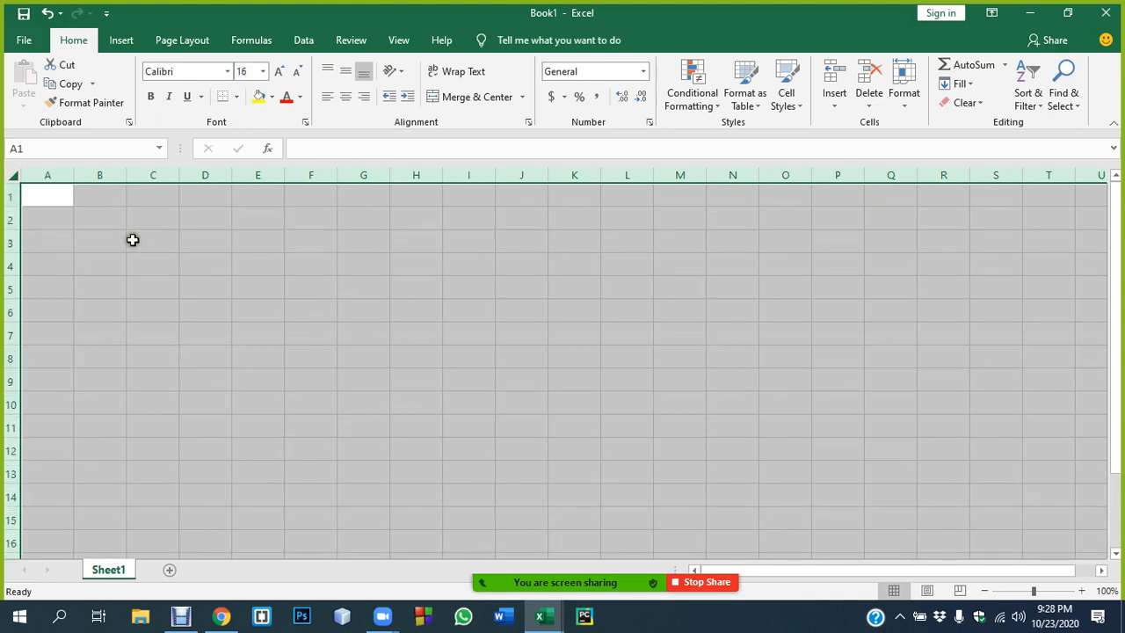
pyautogui.click(235, 97)
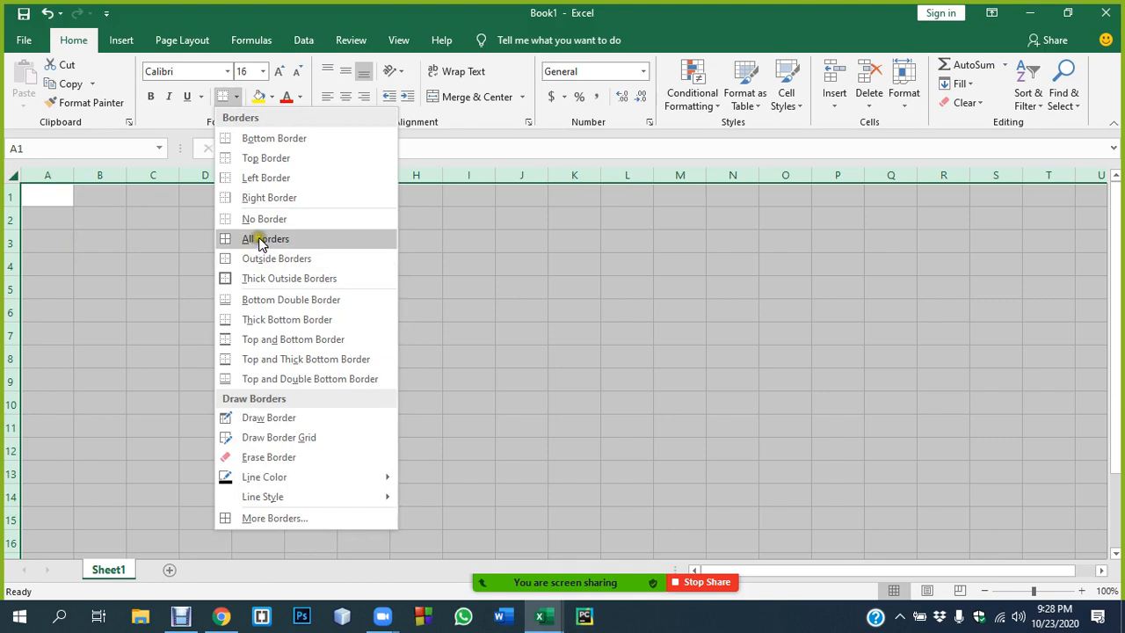
pyautogui.click(262, 242)
pyautogui.click(219, 244)
# Step: Enter the header Program/Year in A1 and autofit column A to its text
pyautogui.click(48, 195)
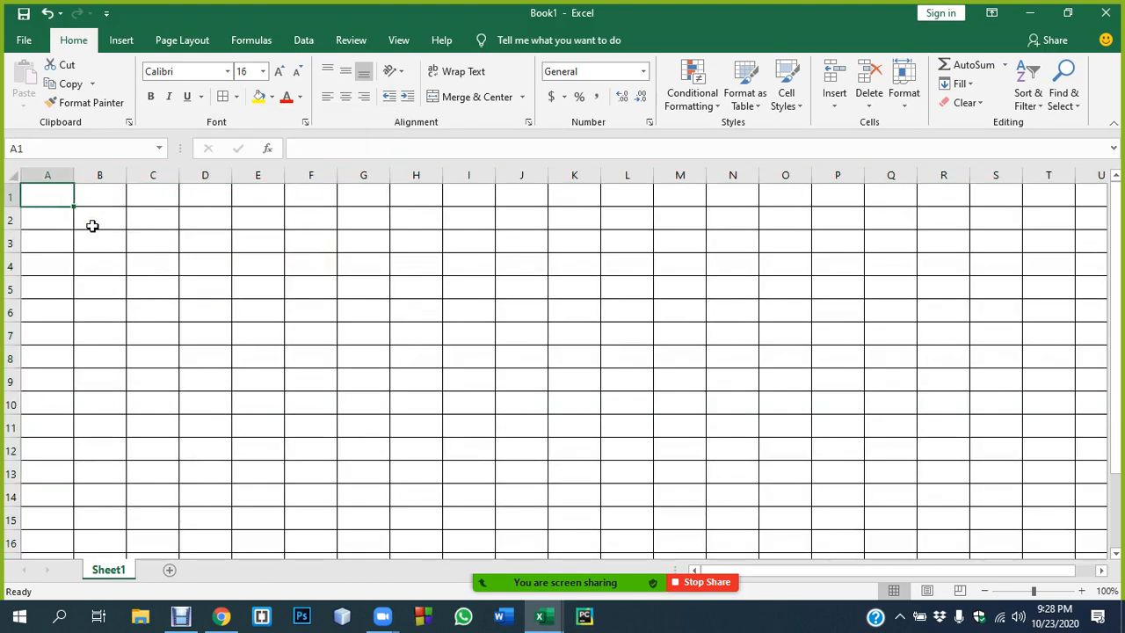
pyautogui.write('Program/Y')
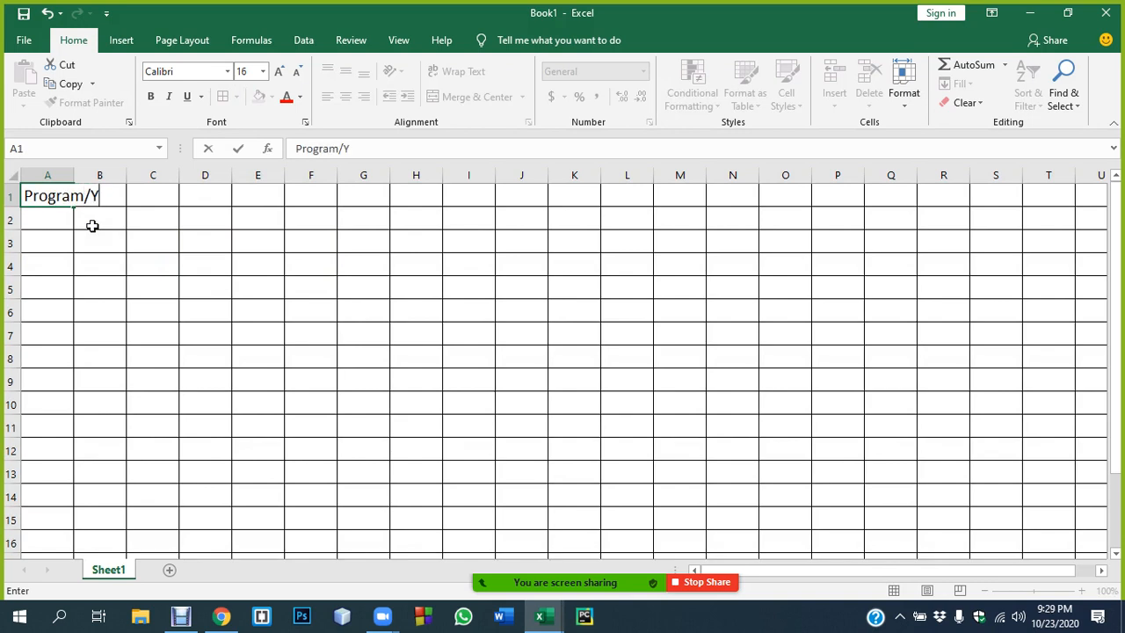
pyautogui.write('ear')
pyautogui.press('Return')
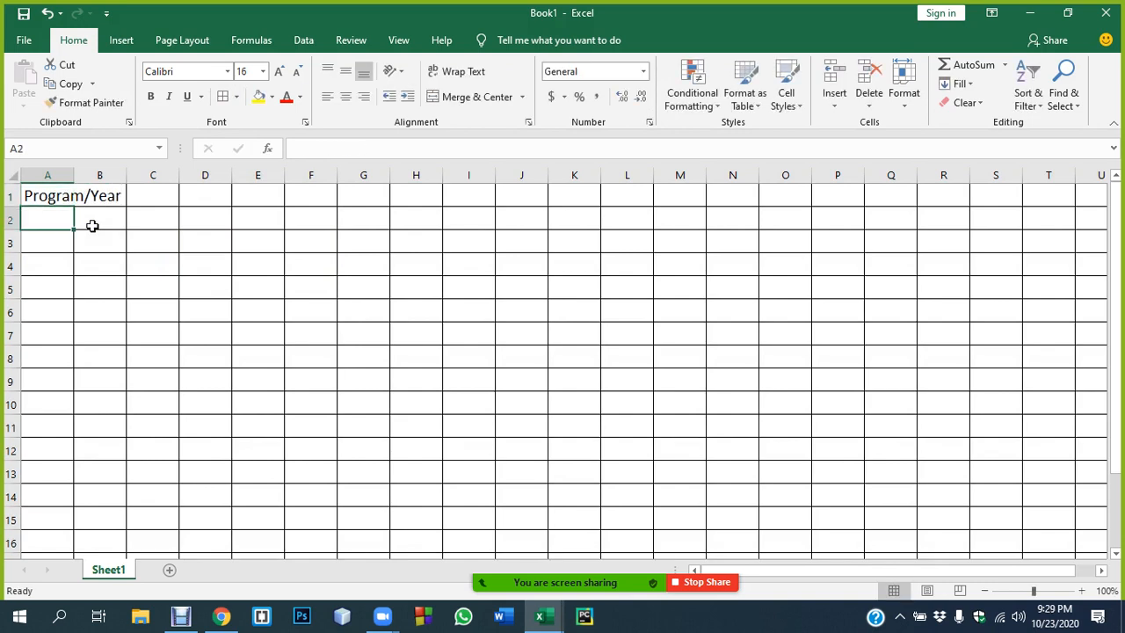
pyautogui.doubleClick(75, 175)
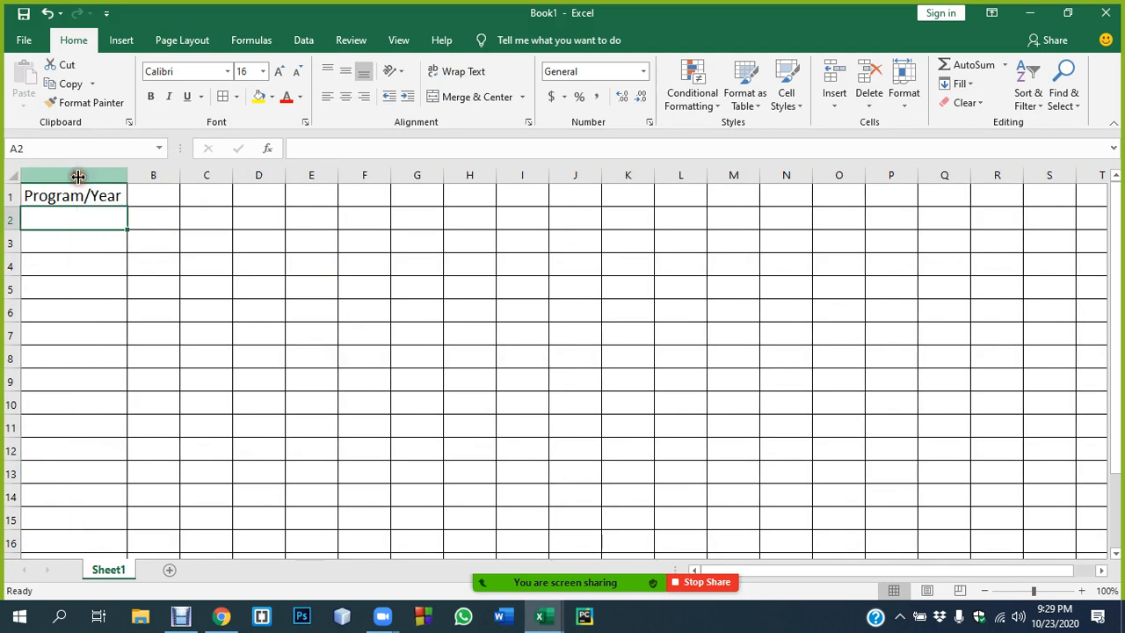
# Step: Enter the years 2015 through 2020 as column headers in B1 to G1
pyautogui.click(150, 196)
pyautogui.write('201')
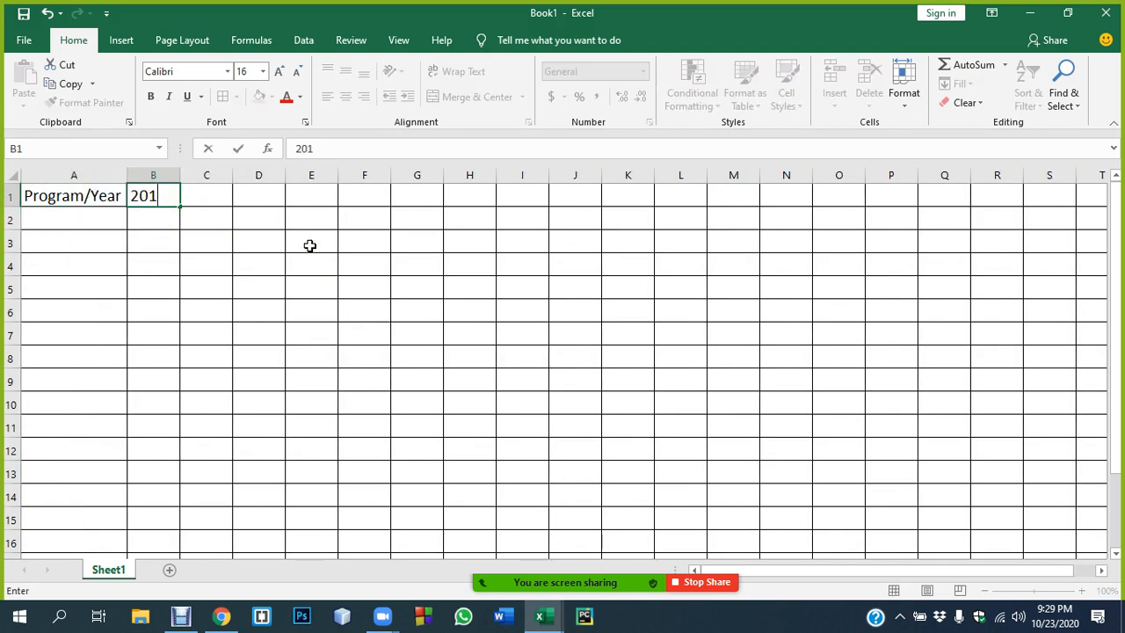
pyautogui.write('5')
pyautogui.press('Tab')
pyautogui.write('2016')
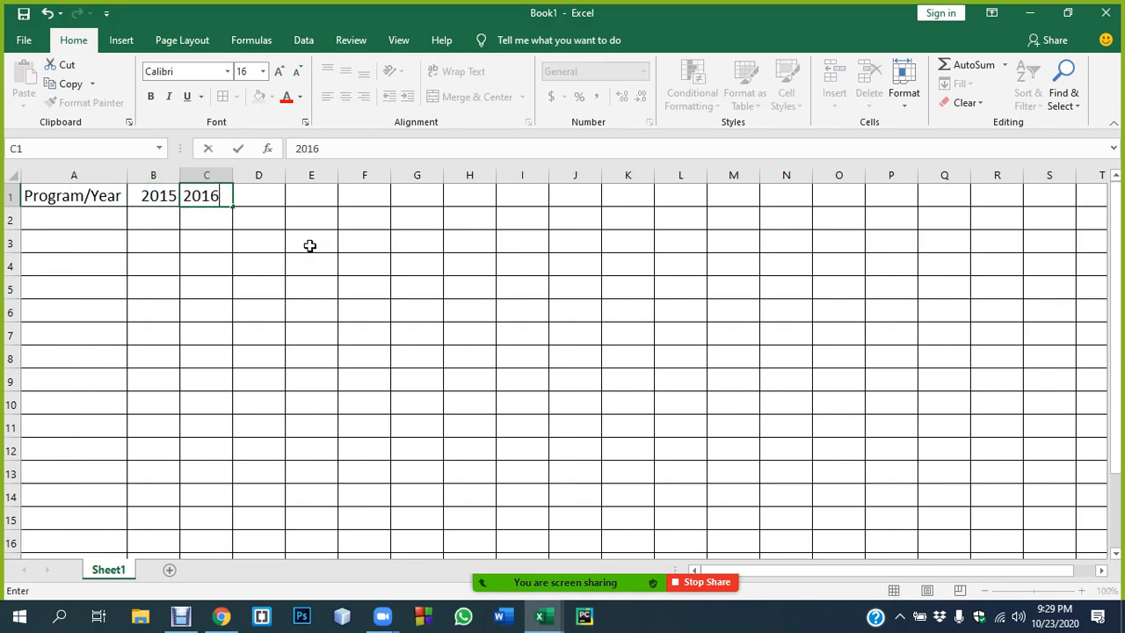
pyautogui.press('Tab')
pyautogui.write('2017')
pyautogui.press('Tab')
pyautogui.write('20')
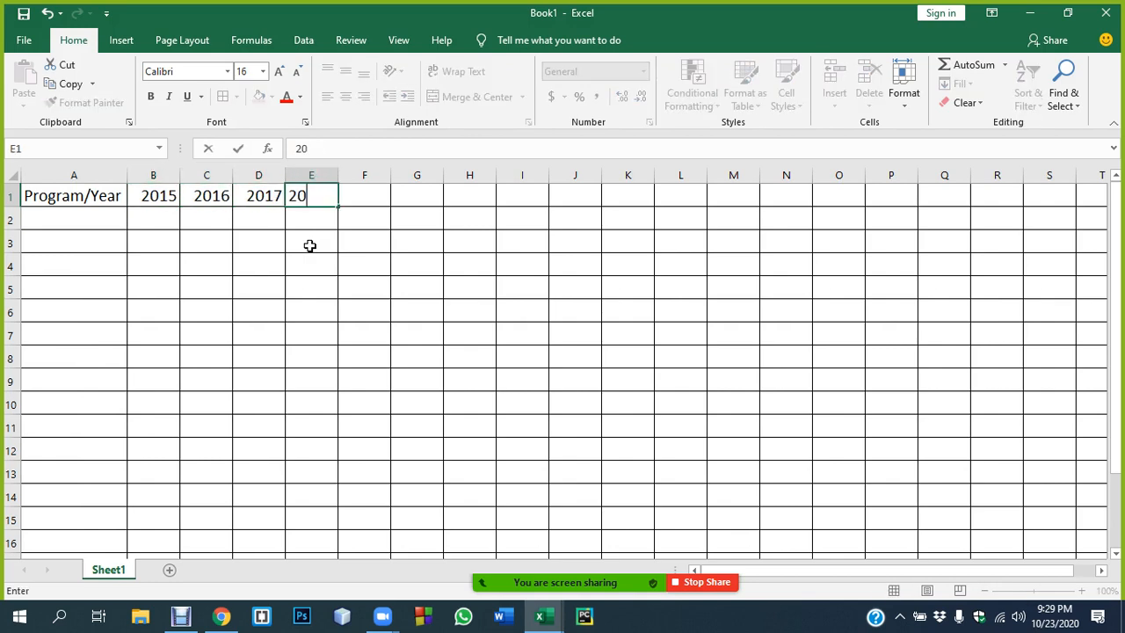
pyautogui.write('18')
pyautogui.press('Tab')
pyautogui.write('2019')
pyautogui.press('Tab')
pyautogui.write('20')
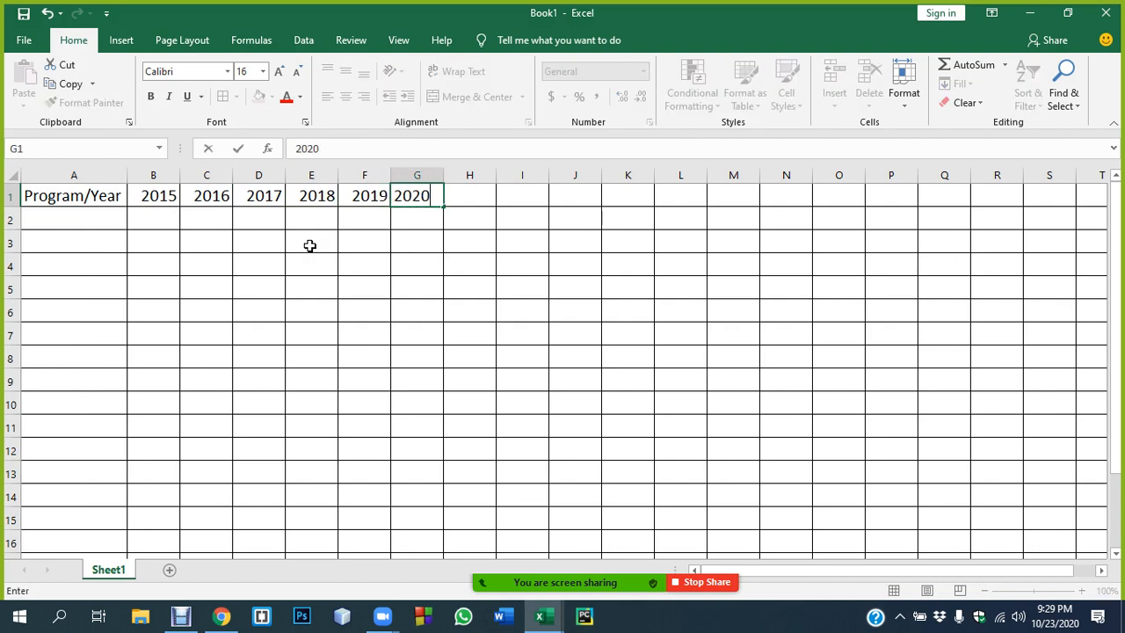
pyautogui.write('20')
pyautogui.press('Return')
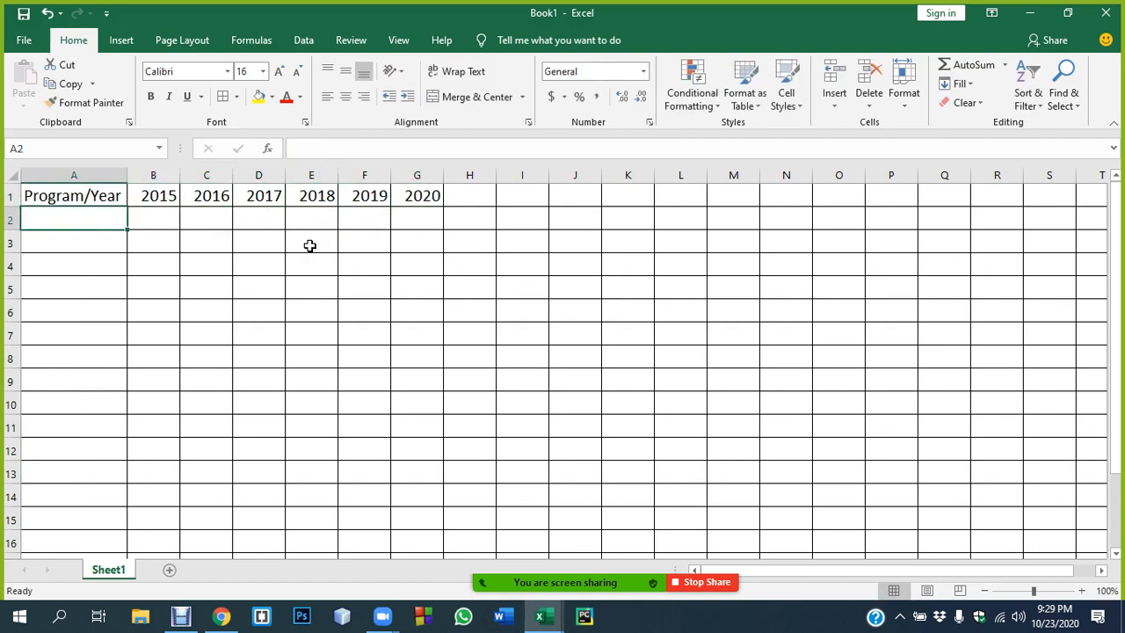
# Step: Enter the program names BBA, MBA and CSE in A2 to A4
pyautogui.write('BBA')
pyautogui.press('Return')
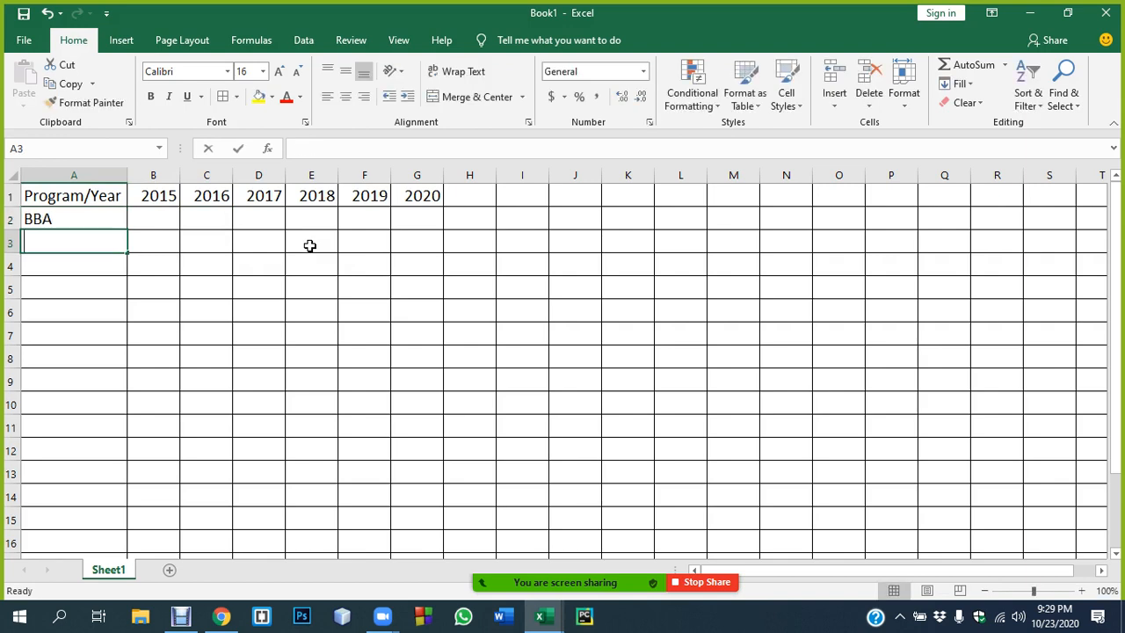
pyautogui.write('MBA')
pyautogui.press('Return')
pyautogui.write('CSE')
pyautogui.press('Up')
pyautogui.press('Up')
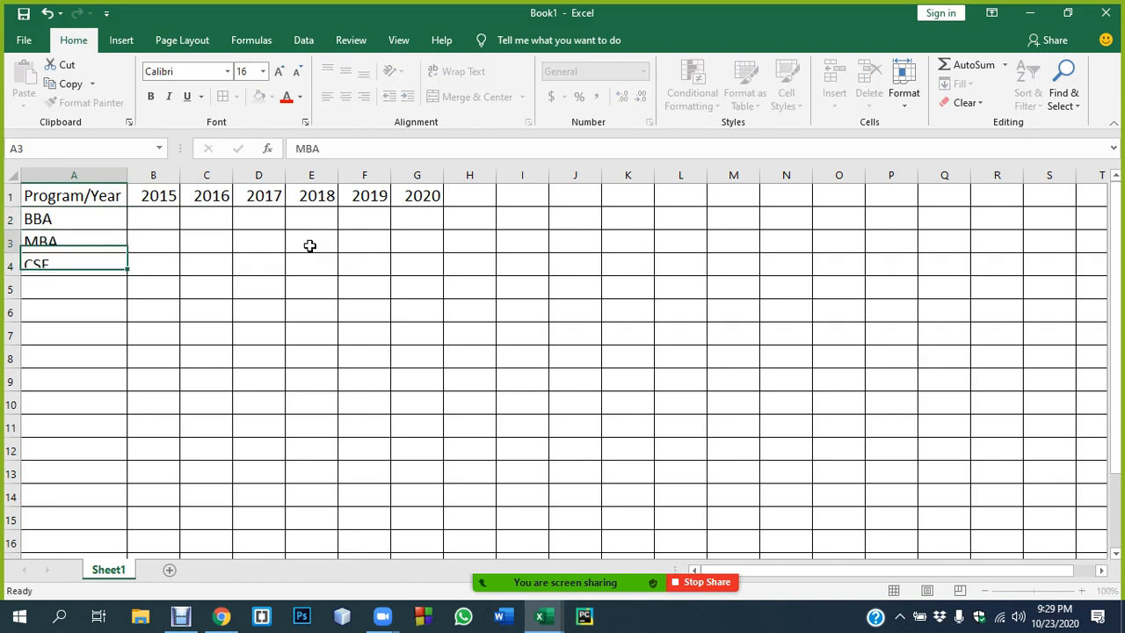
# Step: Fill the BBA row from 2015 to 2020 with 100, 200, 300, 400, 250 and 200
pyautogui.press('Right')
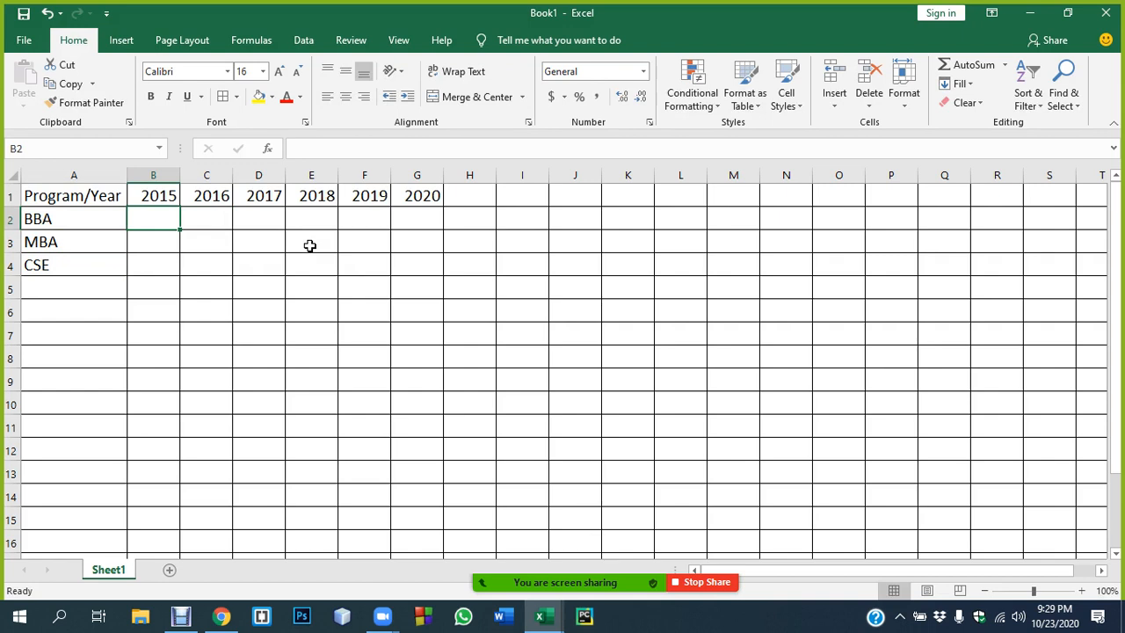
pyautogui.write('100')
pyautogui.press('Tab')
pyautogui.write('200')
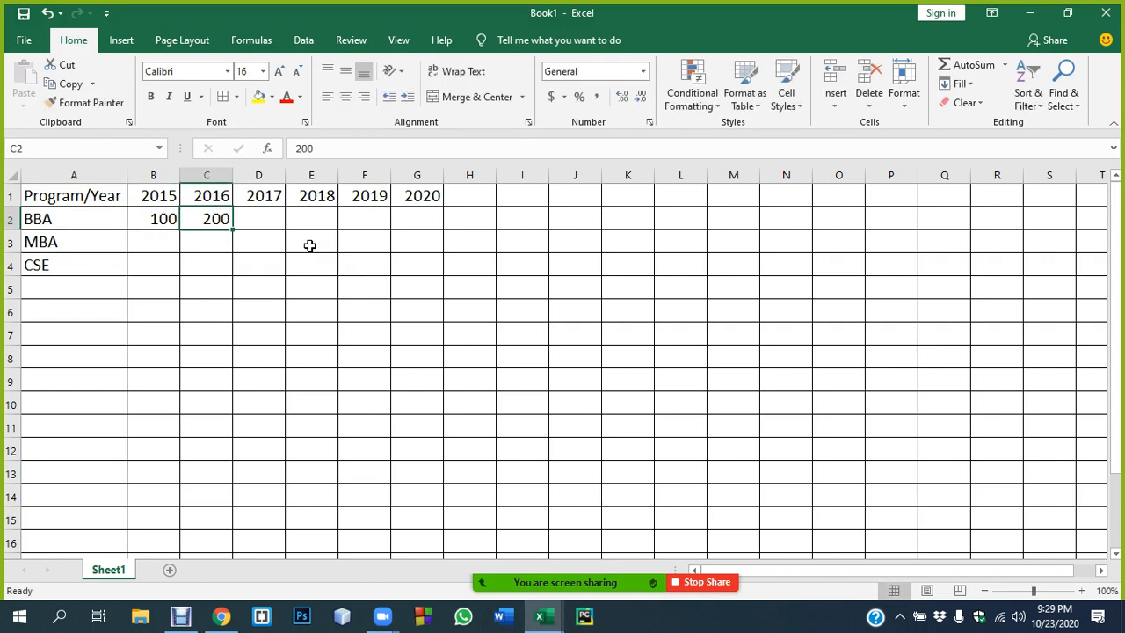
pyautogui.press('Tab')
pyautogui.write('300')
pyautogui.press('Tab')
pyautogui.write('400')
pyautogui.press('Tab')
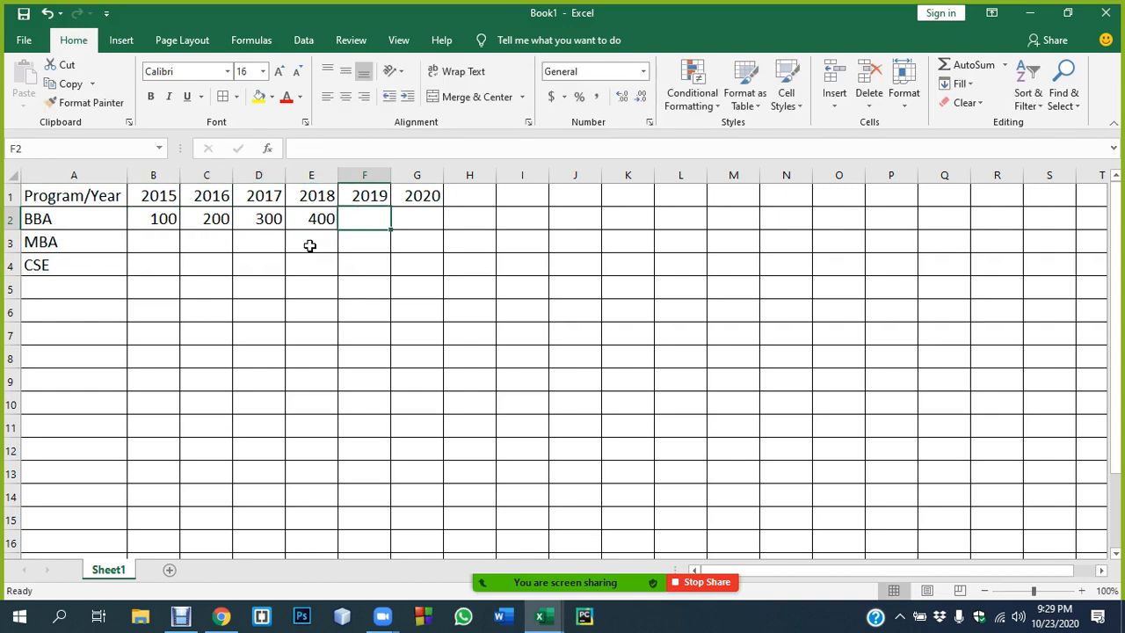
pyautogui.write('250')
pyautogui.press('Tab')
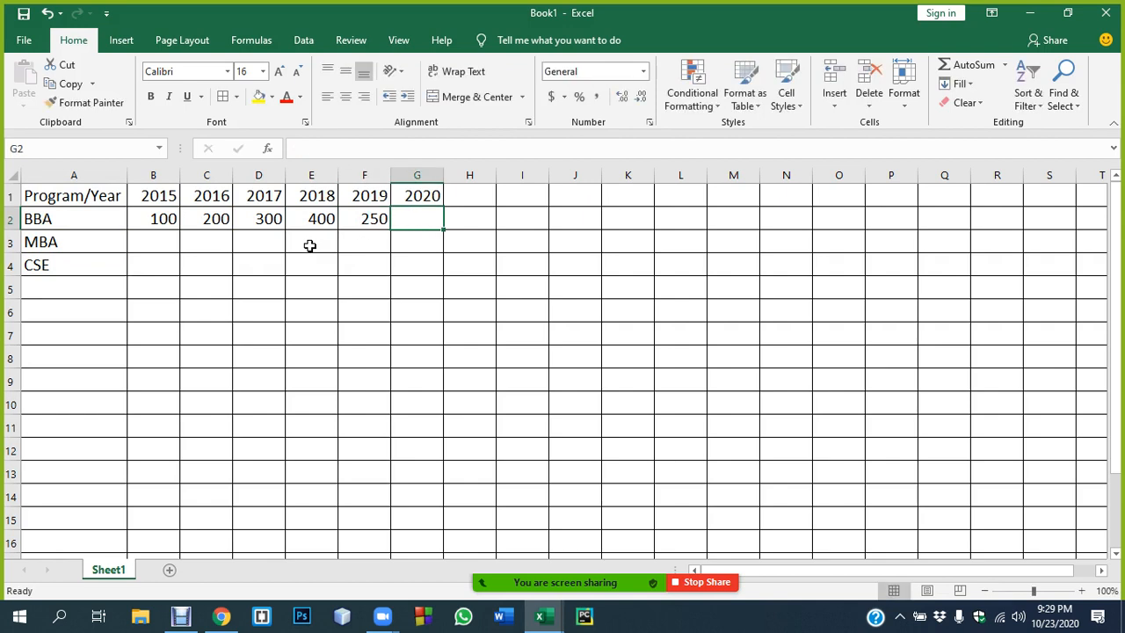
pyautogui.write('200')
pyautogui.press('Down')
# Step: Enter the MBA values 80 for 2015 and 120 for 2016
pyautogui.press('Left')
pyautogui.press('Left')
pyautogui.press('Left')
pyautogui.press('Left')
pyautogui.press('Left')
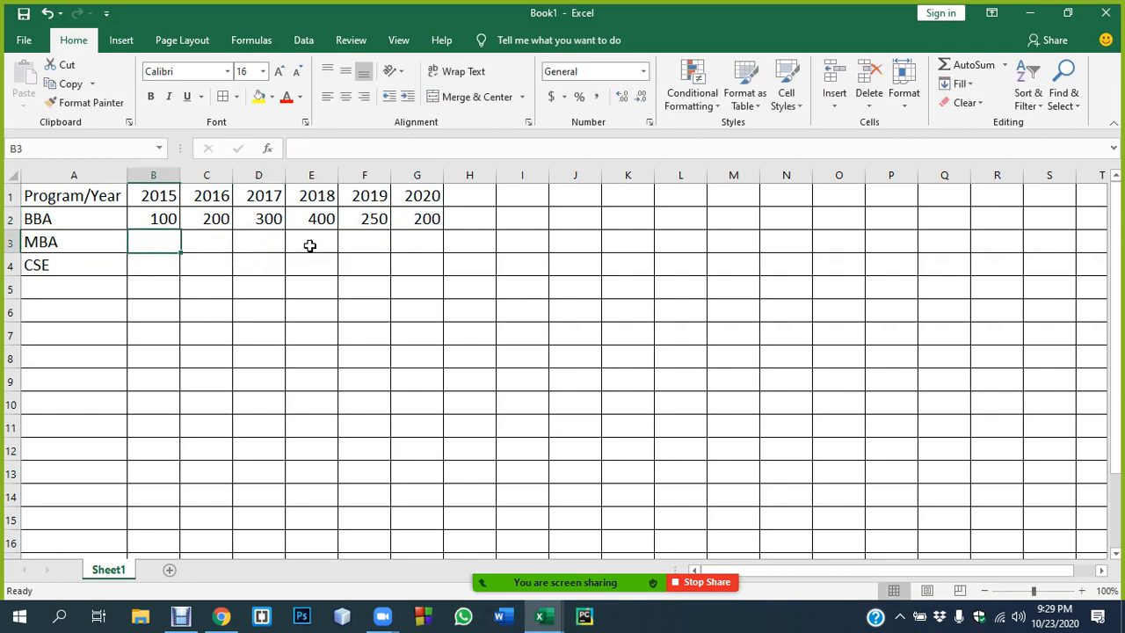
pyautogui.write('80')
pyautogui.press('Tab')
pyautogui.write('1320')
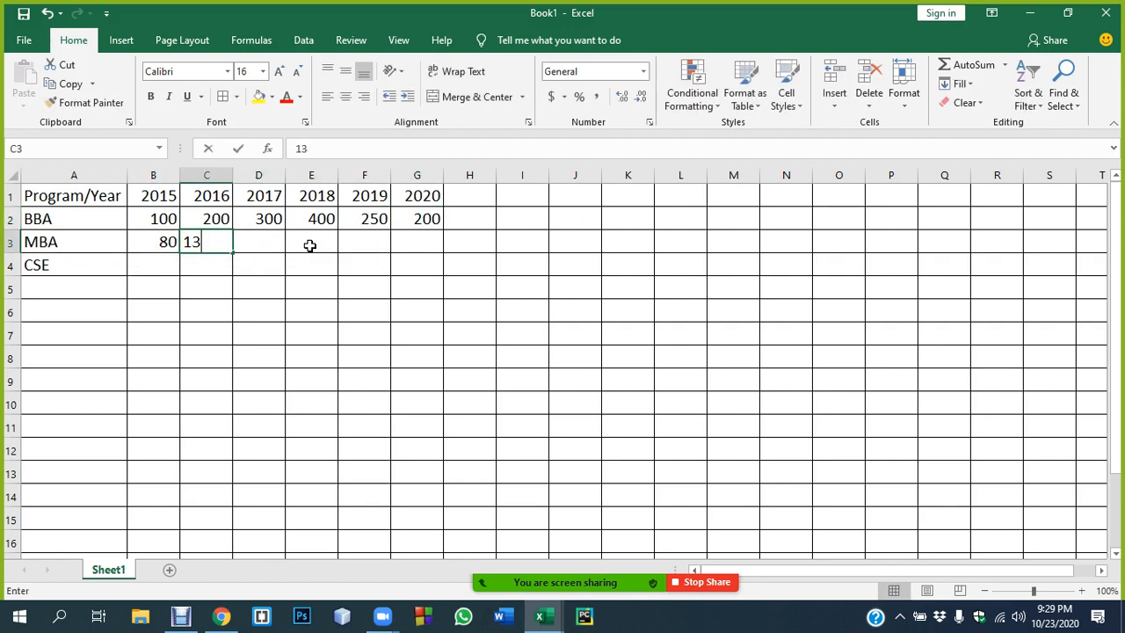
pyautogui.press('Tab')
pyautogui.press('Left')
pyautogui.press('F2')
pyautogui.press('BackSpace')
pyautogui.press('BackSpace')
pyautogui.press('BackSpace')
pyautogui.write('20')
# Step: Complete the MBA row for 2017 to 2020 with 200, 300, 250 and 300
pyautogui.press('Tab')
pyautogui.write('200')
pyautogui.press('Tab')
pyautogui.write('300')
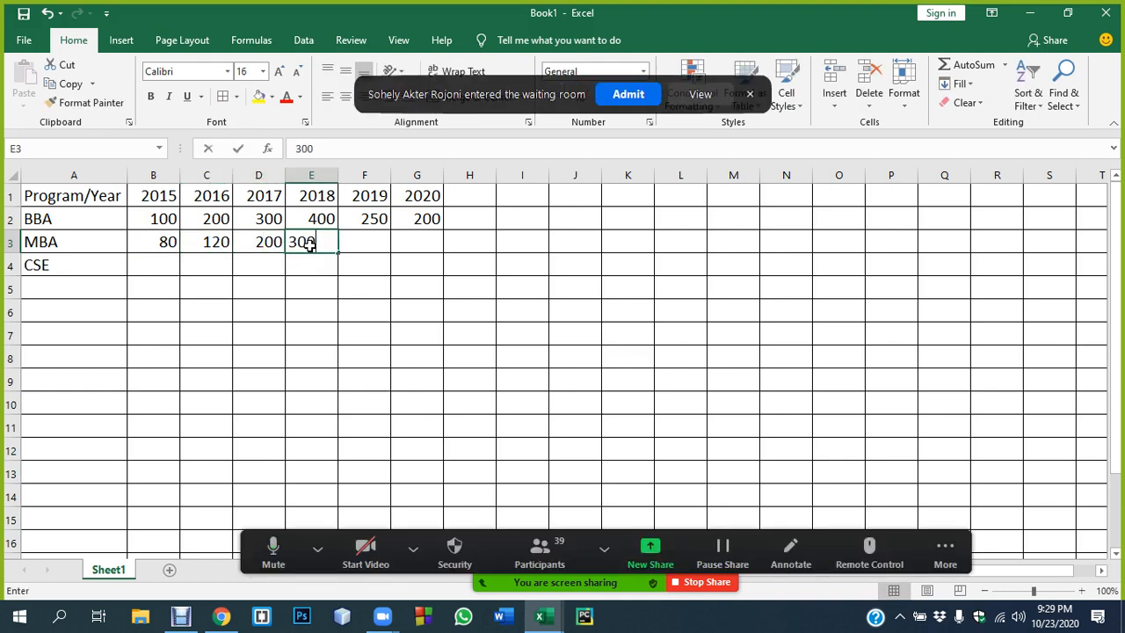
pyautogui.press('Tab')
pyautogui.write('250')
pyautogui.press('Tab')
pyautogui.write('3')
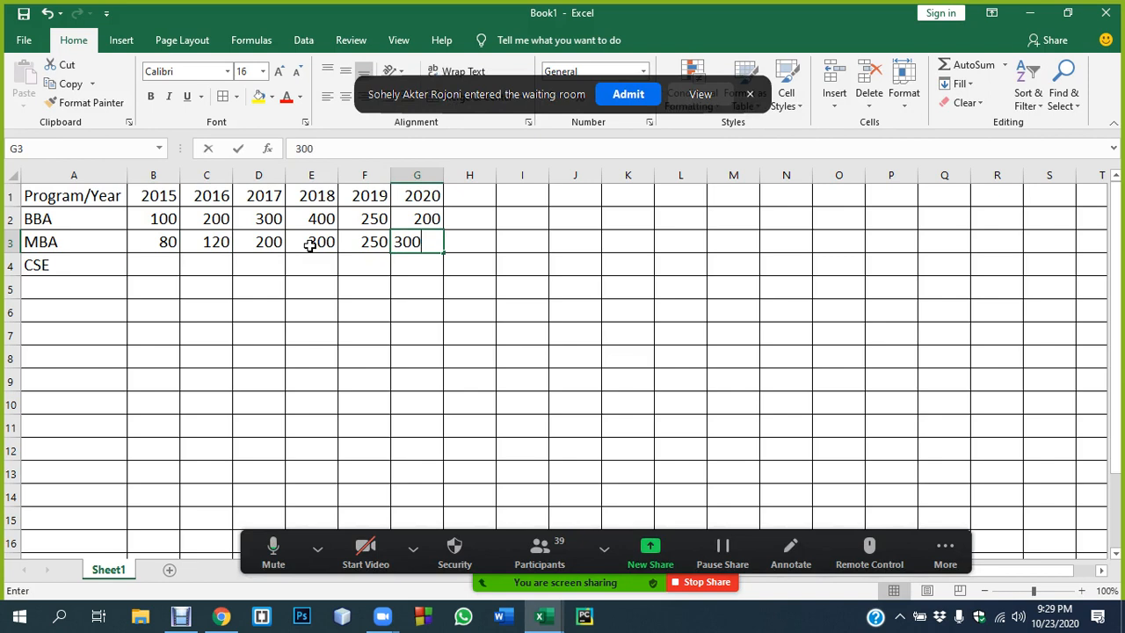
pyautogui.write('00')
pyautogui.press('Return')
# Step: Enter the CSE values 70, 150 and 200 for the years 2015 to 2017
pyautogui.press('Left')
pyautogui.press('Left')
pyautogui.press('Left')
pyautogui.press('Left')
pyautogui.press('Left')
pyautogui.press('Left')
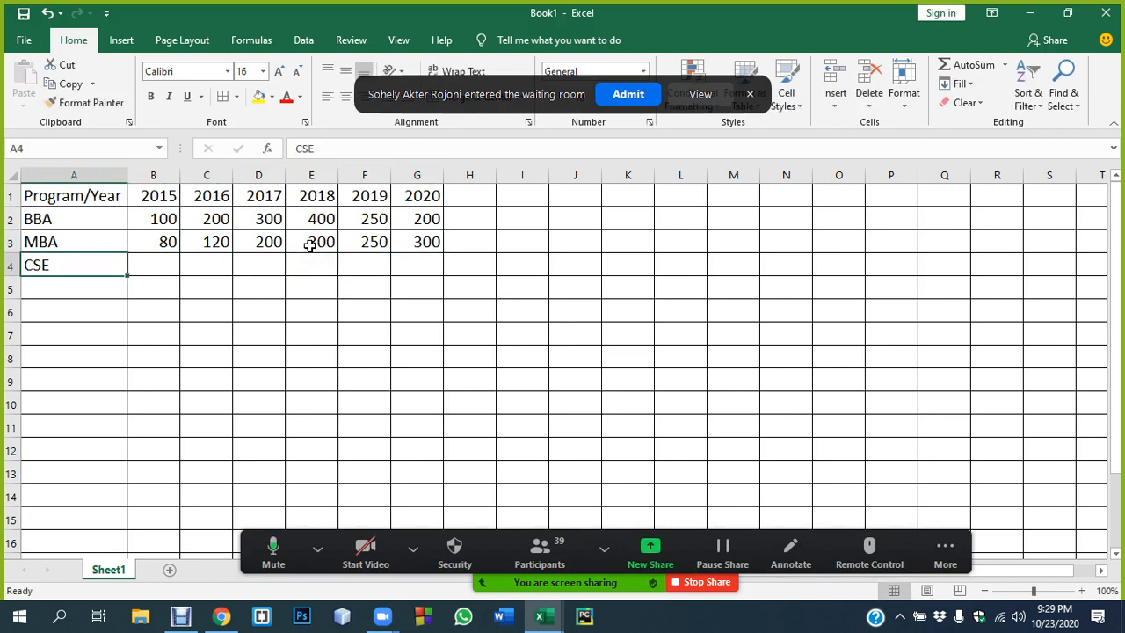
pyautogui.press('Right')
pyautogui.write('70')
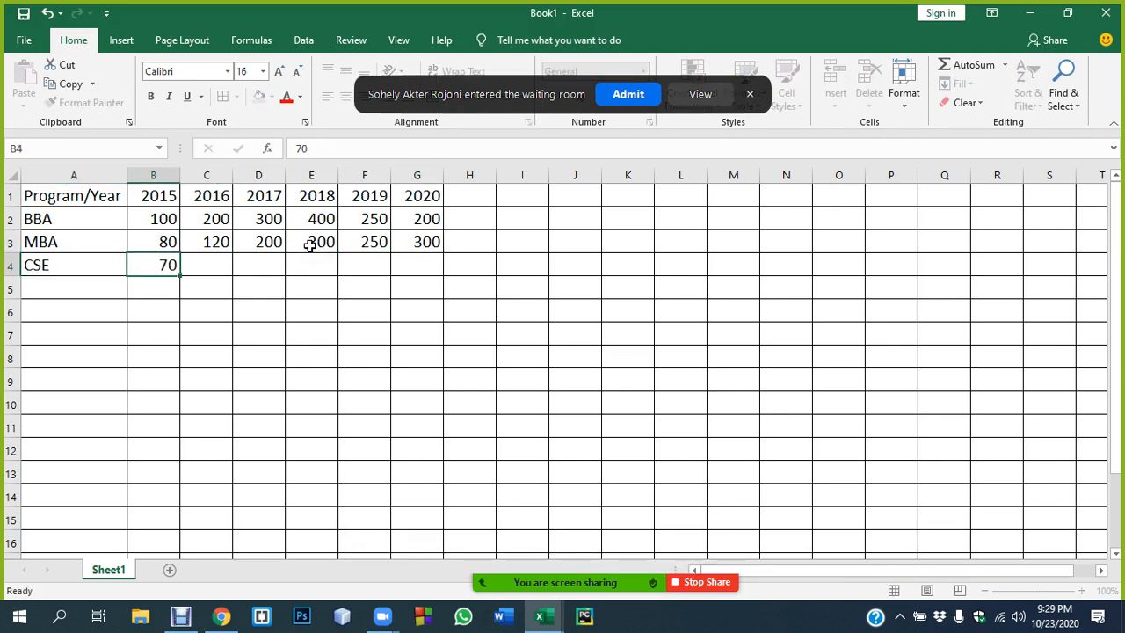
pyautogui.press('Tab')
pyautogui.write('150')
pyautogui.press('Tab')
pyautogui.write('200')
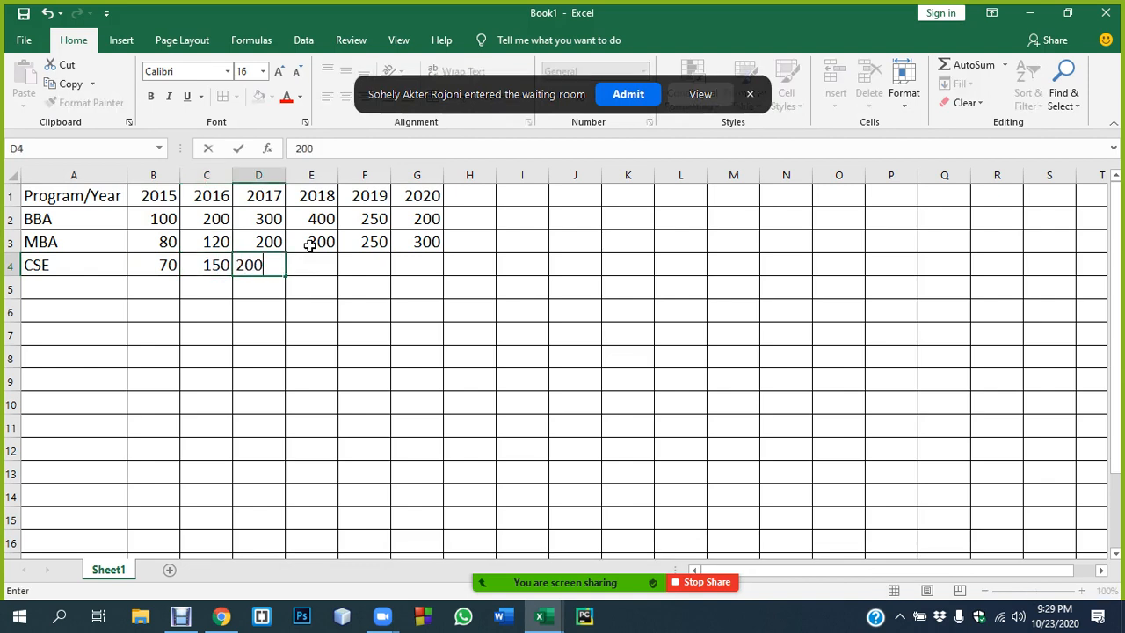
# Step: Complete the CSE row for 2018 to 2020 with 250, 200 and 250
pyautogui.press('Tab')
pyautogui.write('250')
pyautogui.press('Tab')
pyautogui.write('200')
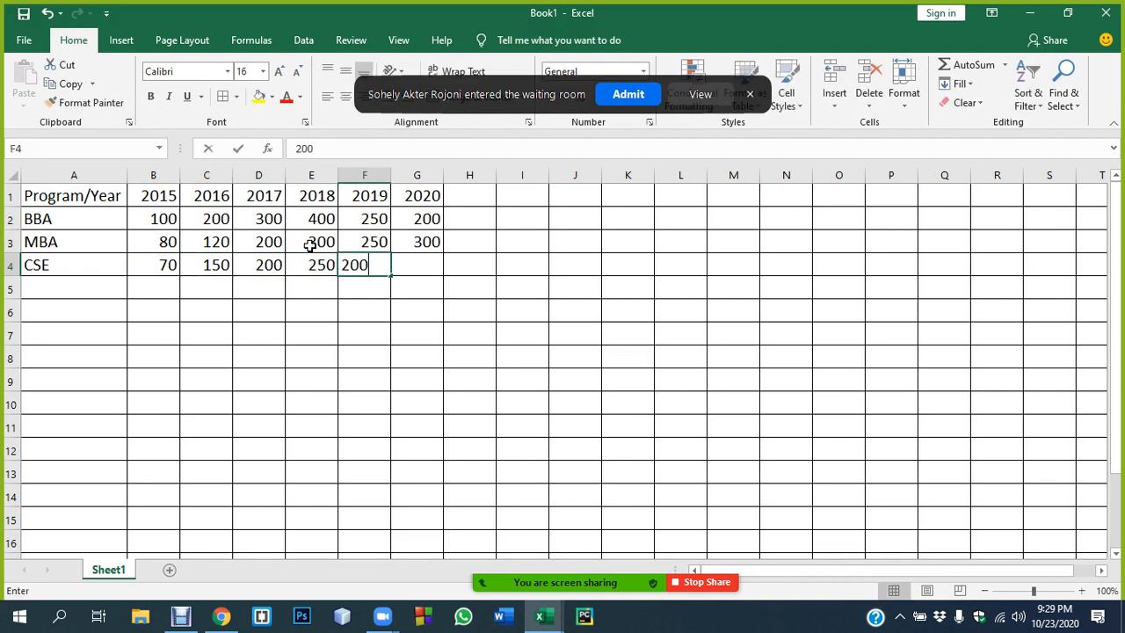
pyautogui.press('Tab')
pyautogui.write('25')
pyautogui.press('Return')
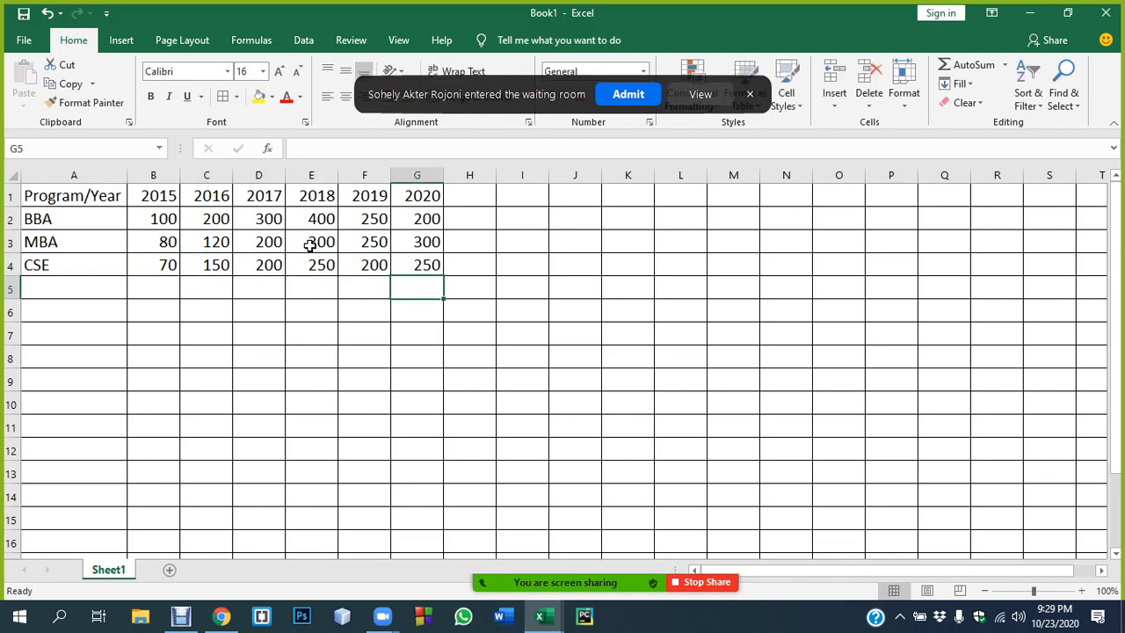
# Step: Admit the participant from the Zoom waiting room and return to the worksheet
pyautogui.click(622, 94)
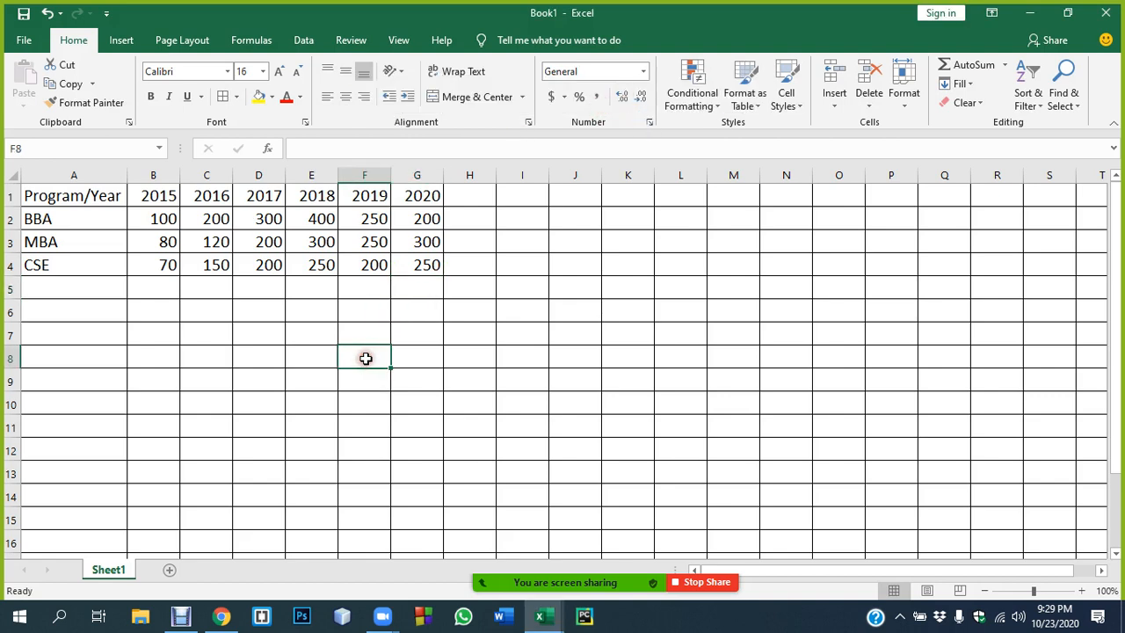
pyautogui.click(139, 309)
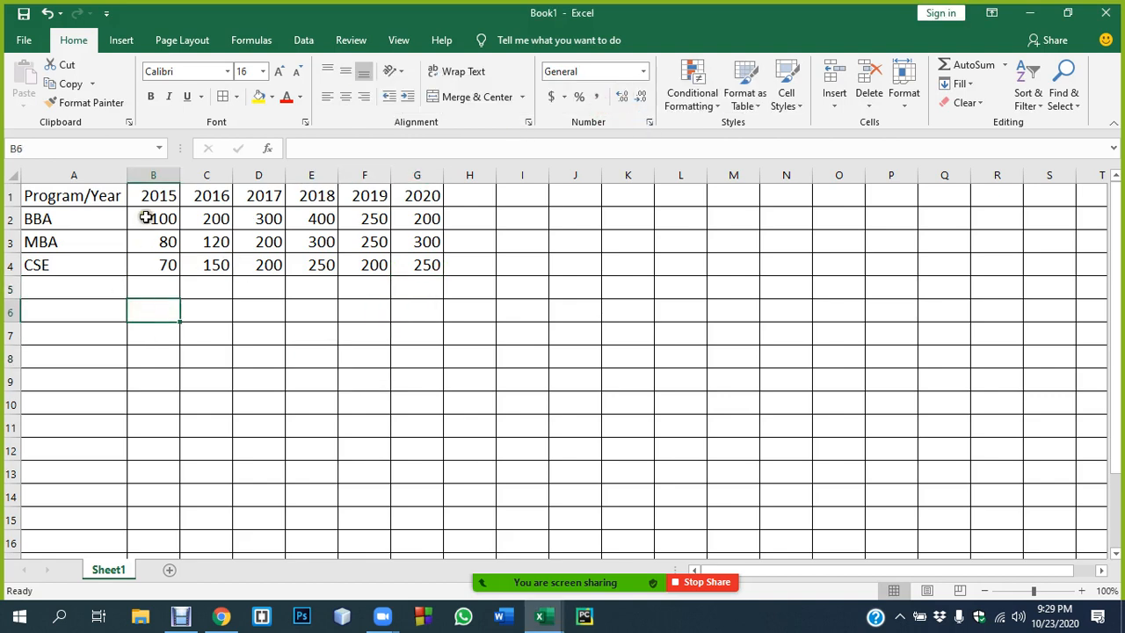
# Step: Apply a light green fill to the numeric values in B2:G4
pyautogui.moveTo(146, 219); pyautogui.dragTo(400, 264)
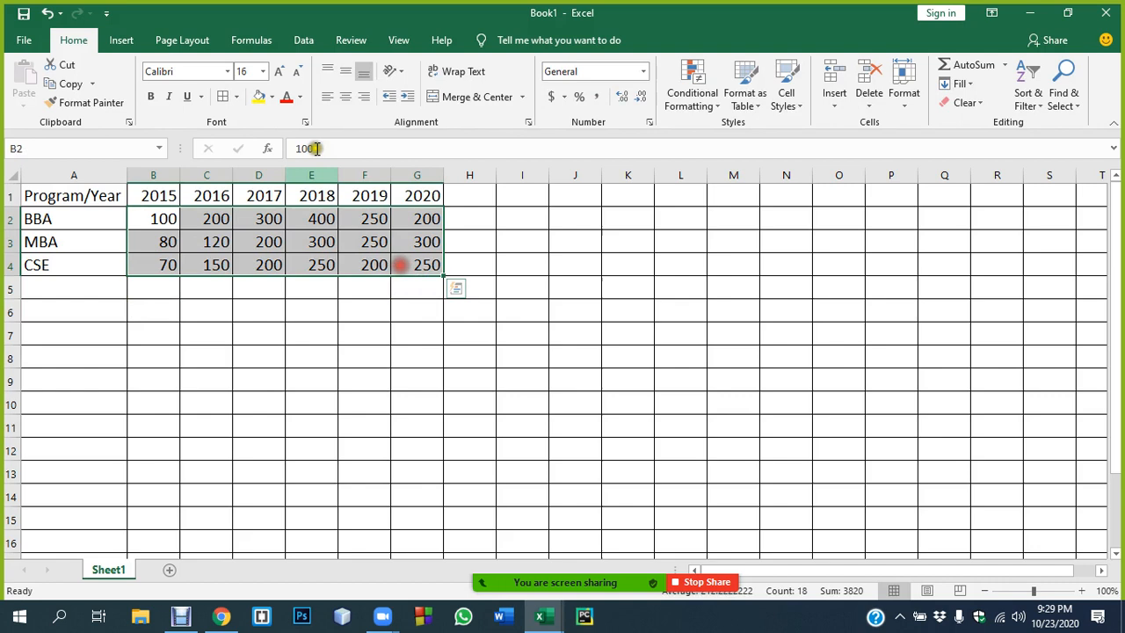
pyautogui.click(271, 96)
pyautogui.click(316, 227)
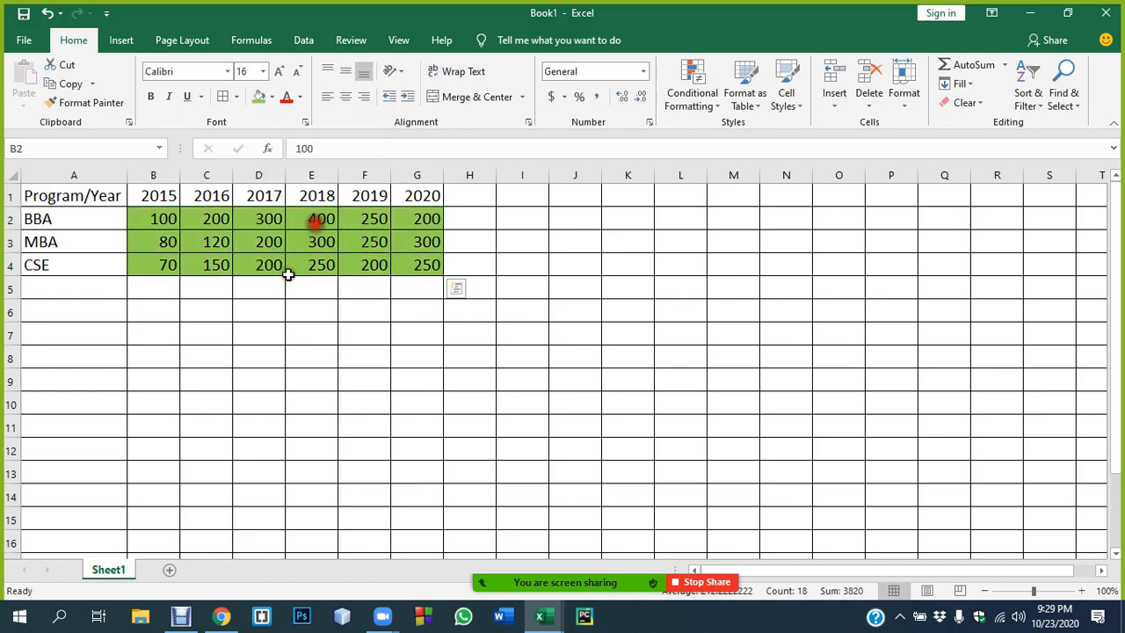
pyautogui.click(250, 332)
# Step: Apply a yellow fill to the program names in A2:A4
pyautogui.moveTo(40, 219); pyautogui.dragTo(50, 269)
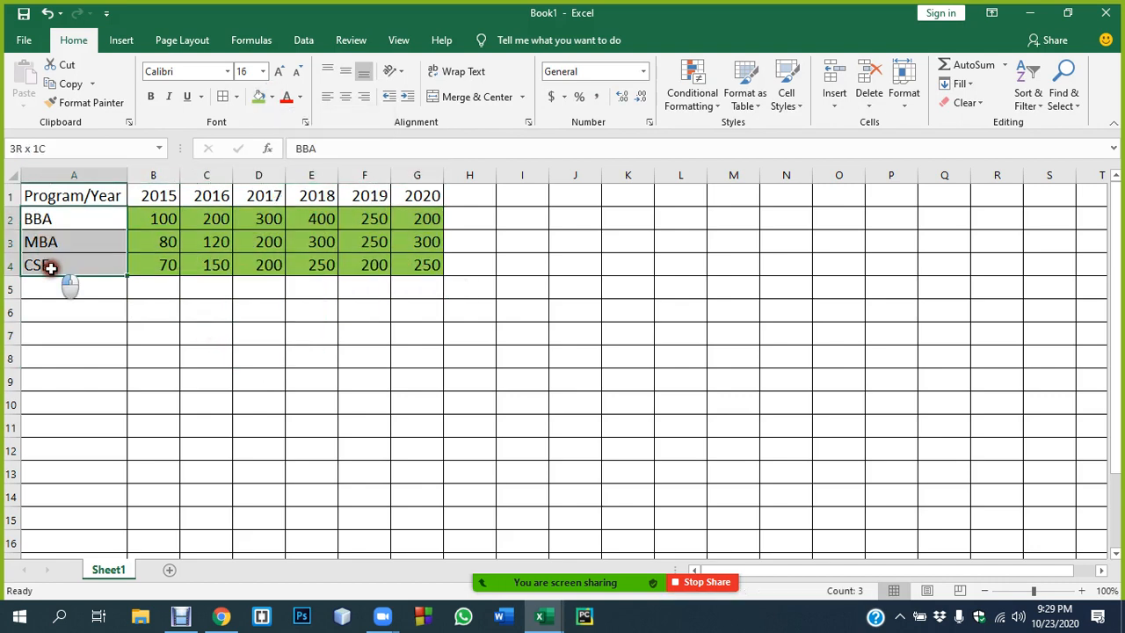
pyautogui.click(271, 96)
pyautogui.click(301, 227)
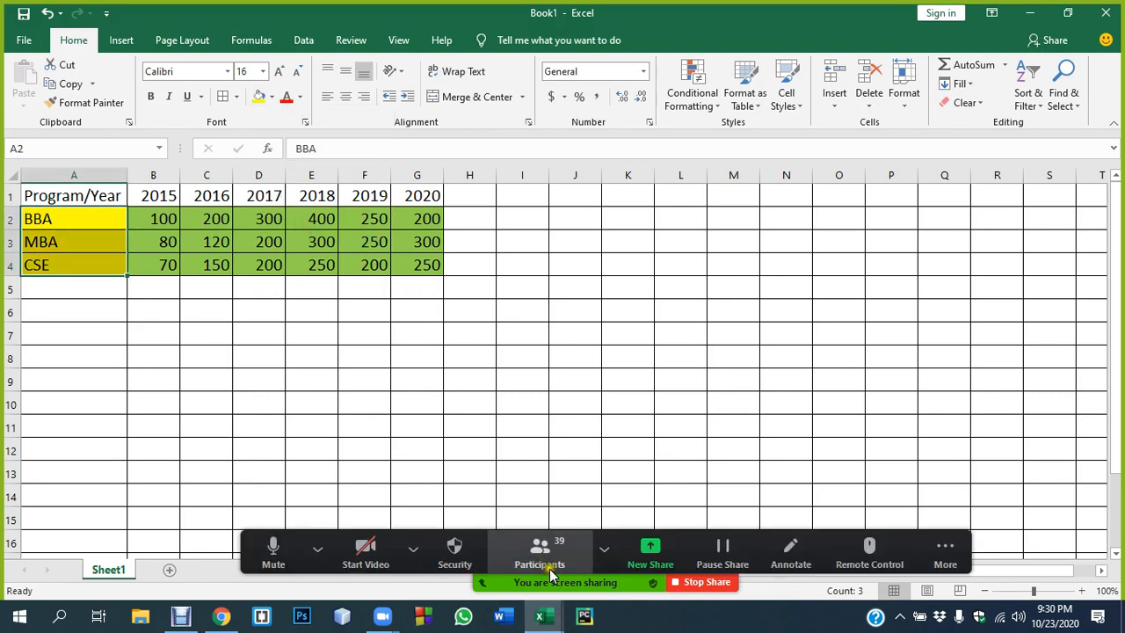
# Step: Mute all participants in the Zoom meeting and close the participants list
pyautogui.click(545, 563)
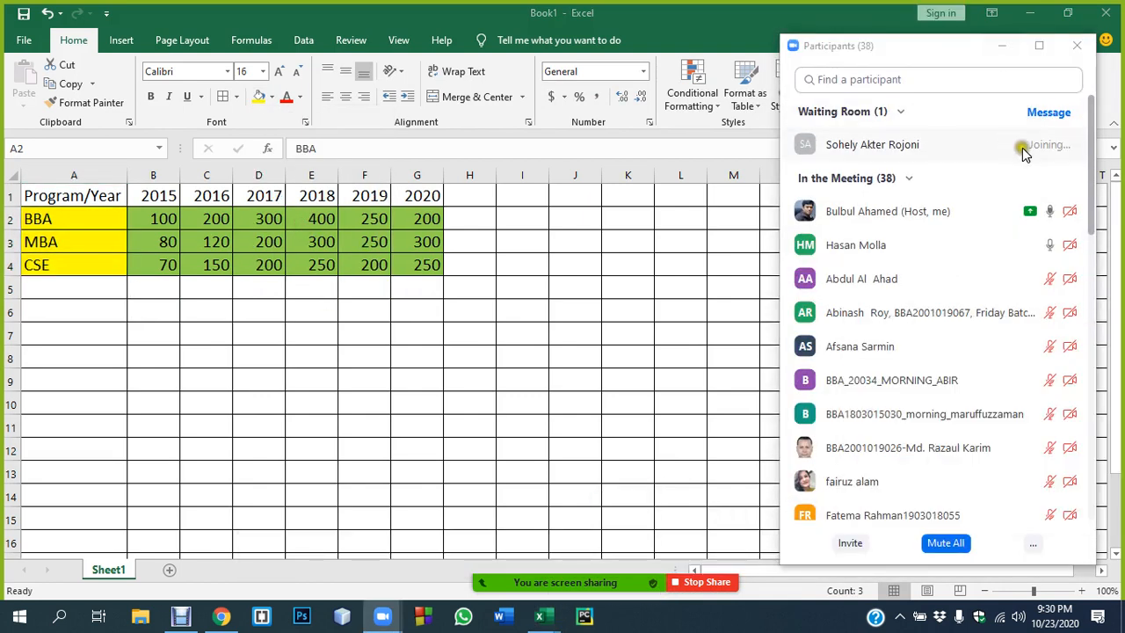
pyautogui.click(946, 542)
pyautogui.click(618, 352)
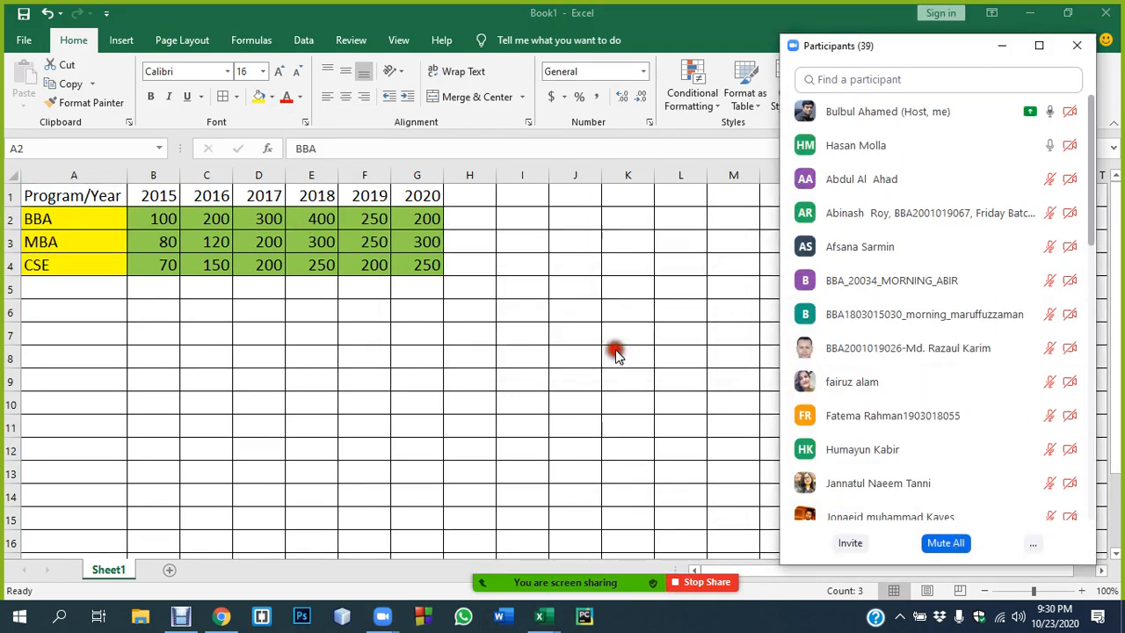
pyautogui.click(1077, 48)
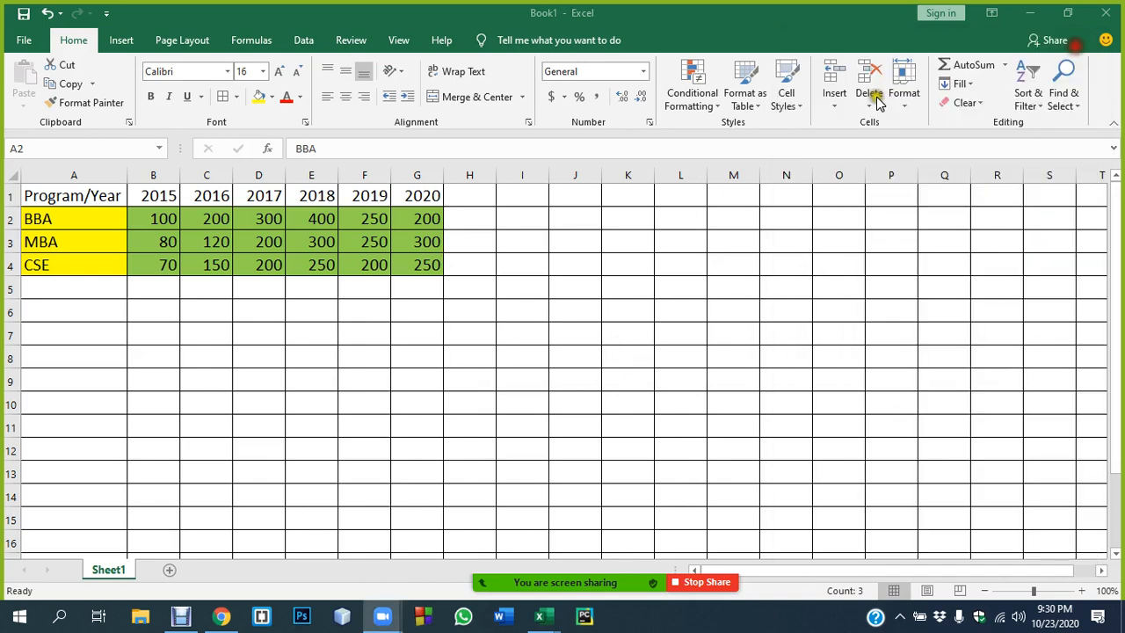
# Step: Apply a yellow fill to the year headers in B1:G1
pyautogui.moveTo(151, 195); pyautogui.dragTo(422, 194)
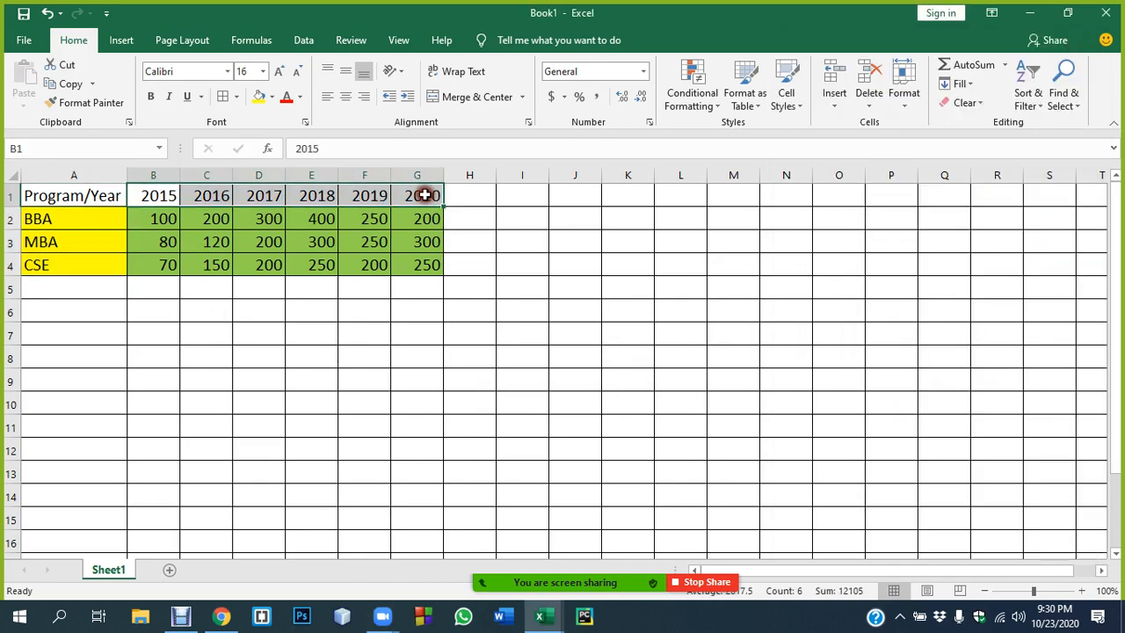
pyautogui.click(259, 96)
pyautogui.click(213, 376)
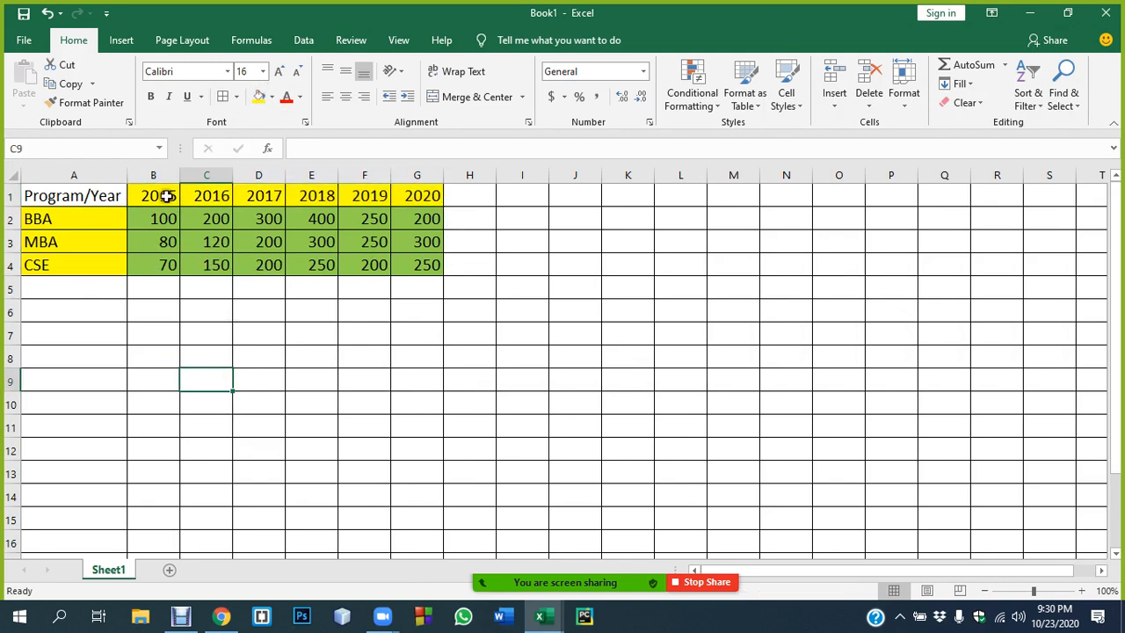
# Step: Apply a red fill to the Program/Year header cell A1
pyautogui.click(50, 196)
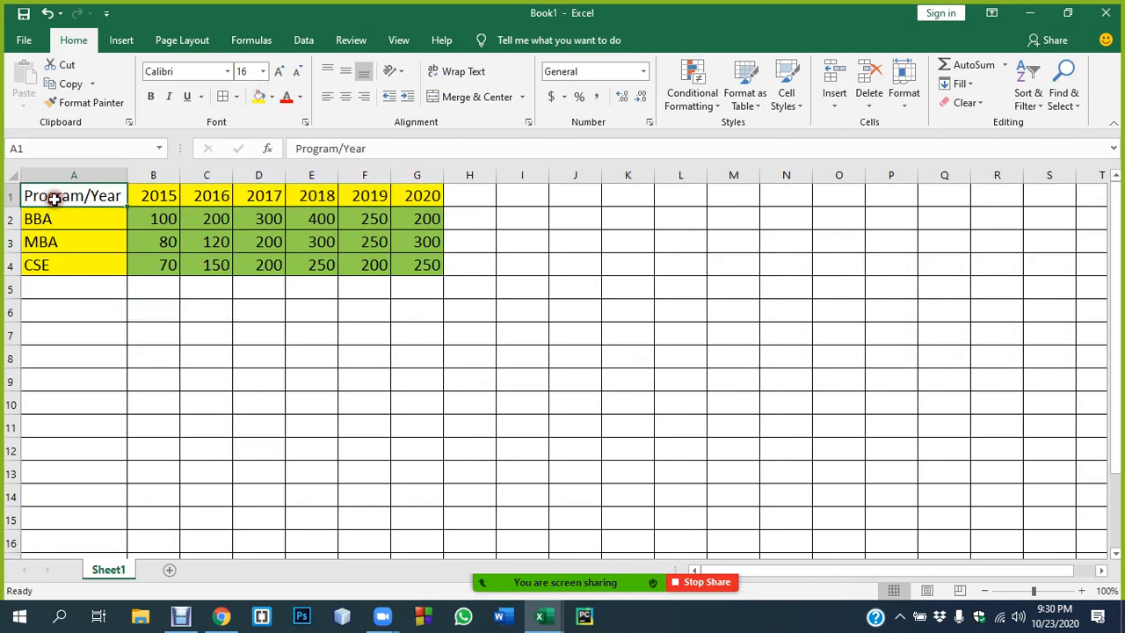
pyautogui.click(272, 97)
pyautogui.click(269, 219)
pyautogui.click(244, 374)
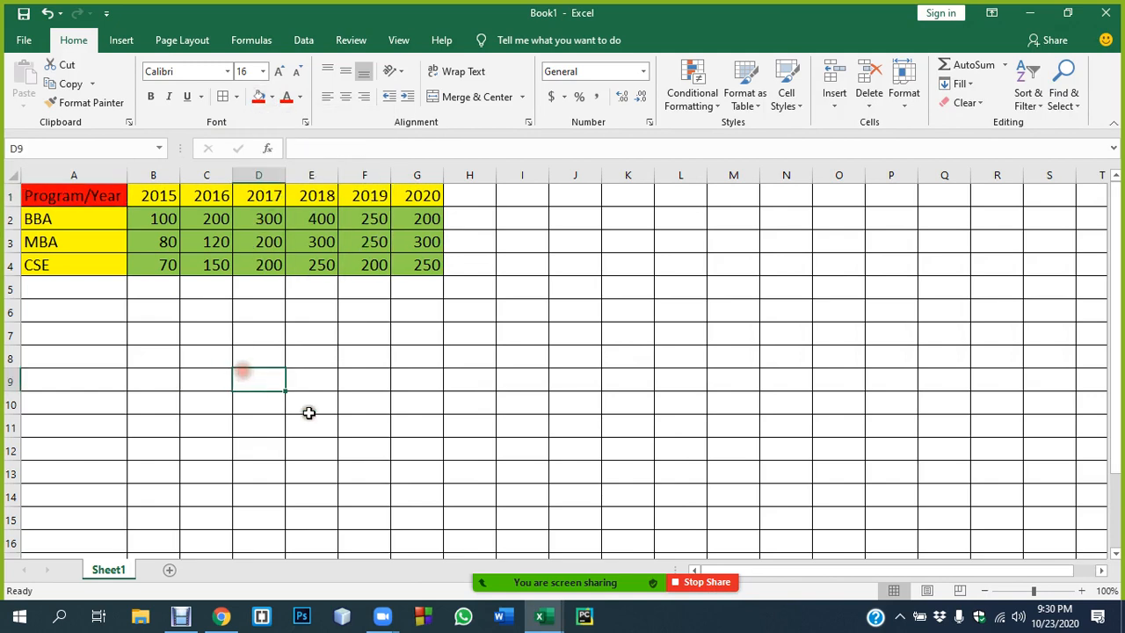
pyautogui.click(417, 427)
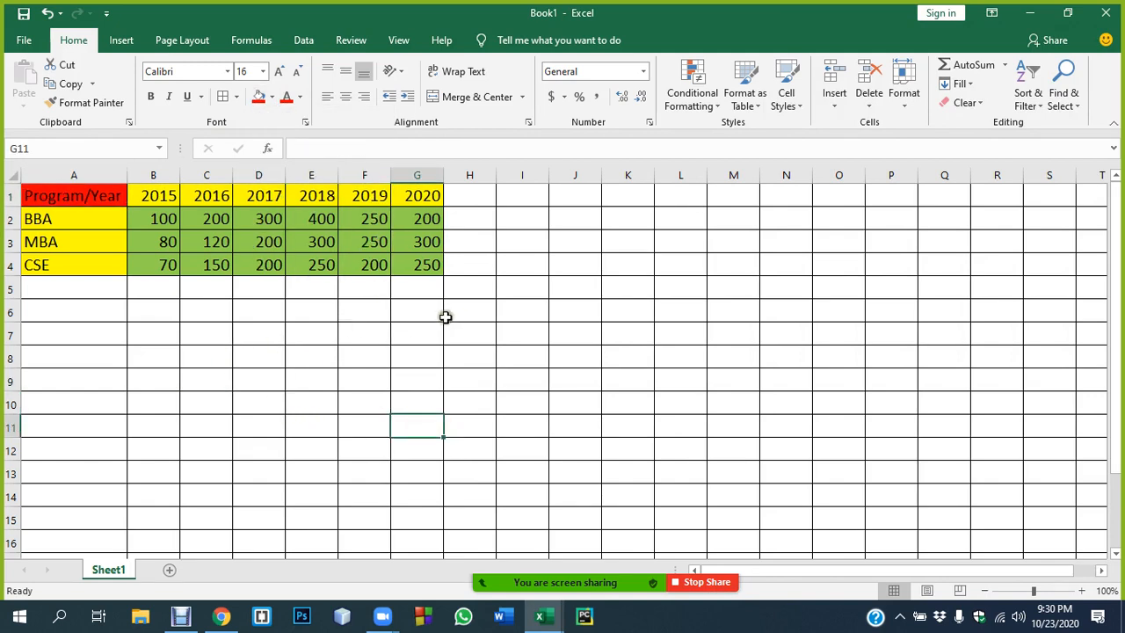
# Step: Review the table's parts by selecting the values in B2:G4, the year headers and the program names in turn
pyautogui.click(209, 364)
pyautogui.click(152, 221)
pyautogui.moveTo(153, 220); pyautogui.dragTo(422, 268)
pyautogui.click(234, 322)
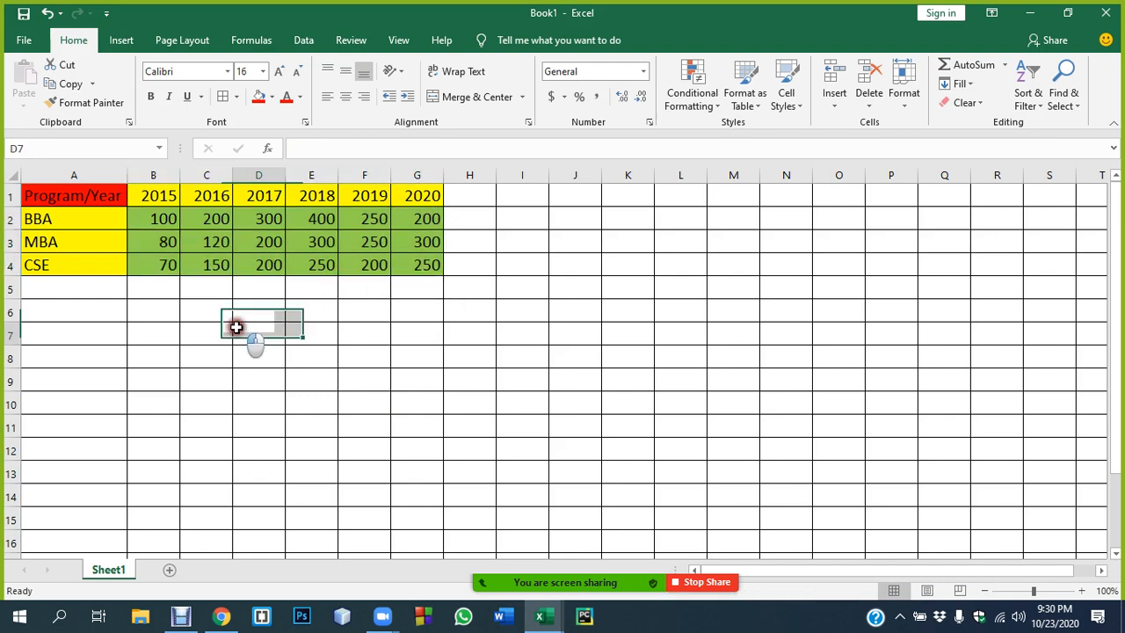
pyautogui.moveTo(153, 220); pyautogui.dragTo(422, 269)
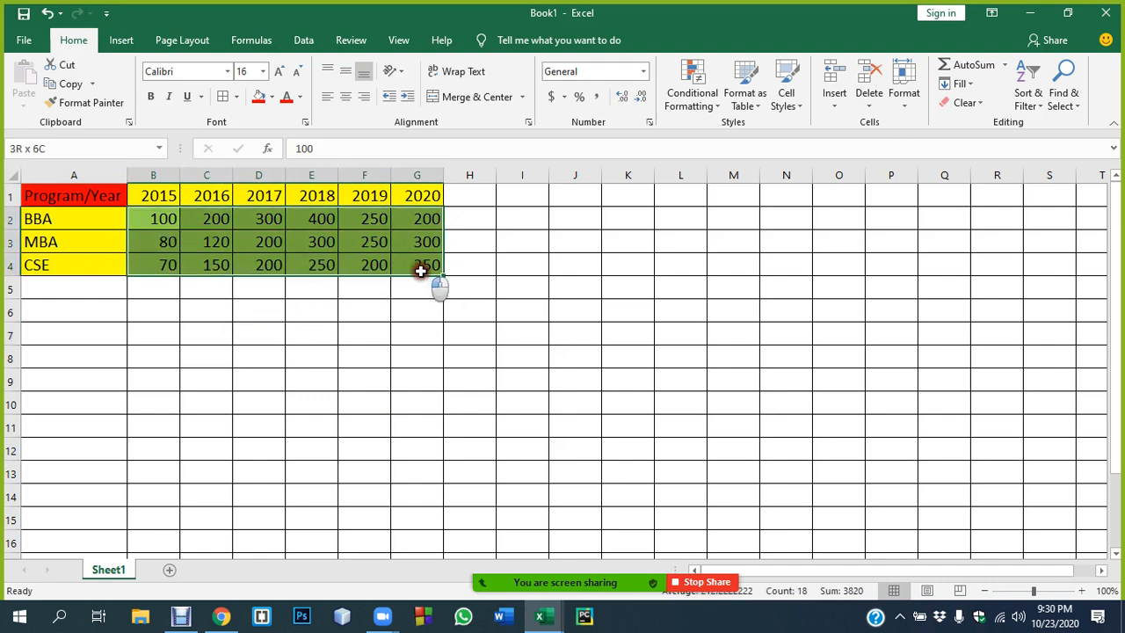
pyautogui.moveTo(150, 193); pyautogui.dragTo(418, 199)
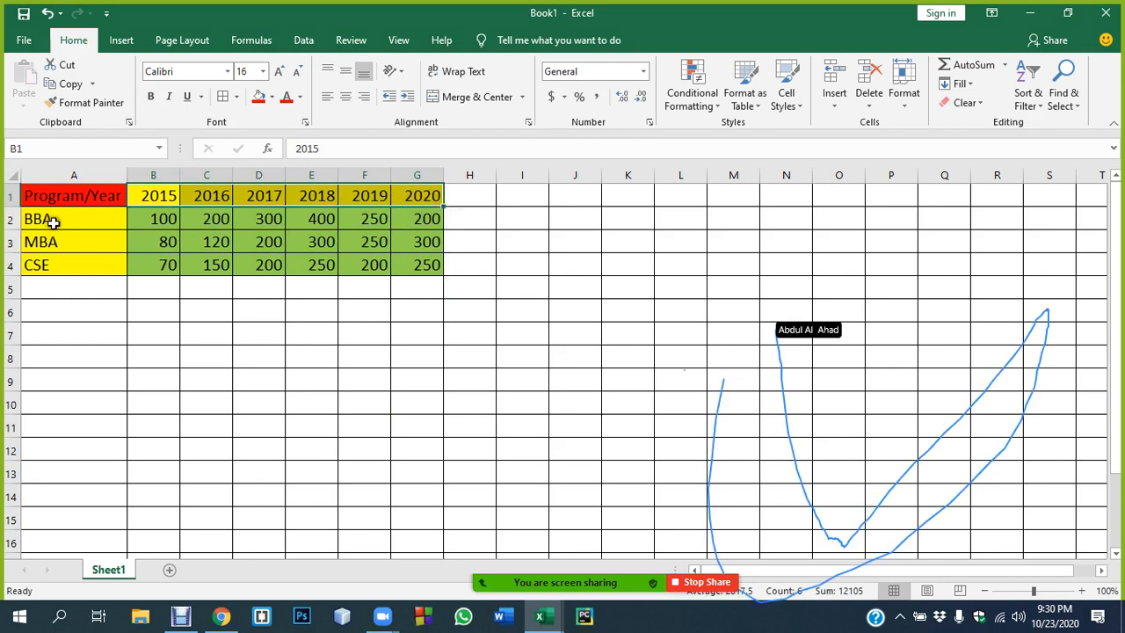
pyautogui.moveTo(50, 221)
pyautogui.mouseDown()
pyautogui.moveTo(76, 244)
pyautogui.moveTo(78, 279)
pyautogui.moveTo(69, 274)
pyautogui.mouseUp()
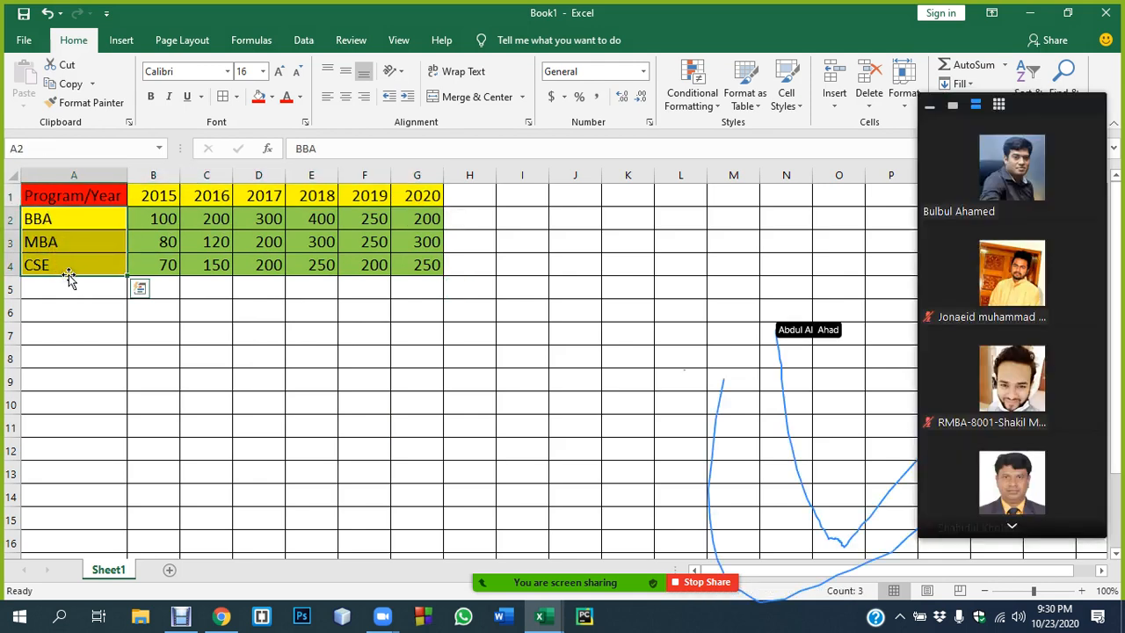
# Step: Examine the Program/Year corner cell A1 as the heading for the table's rows and columns
pyautogui.click(207, 352)
pyautogui.click(92, 194)
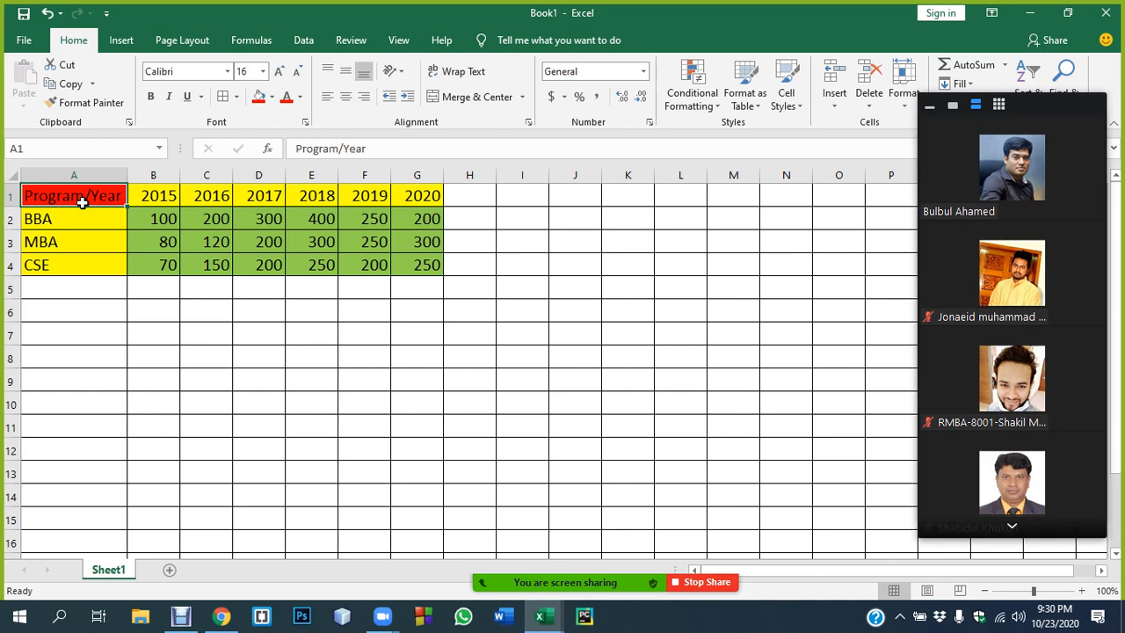
pyautogui.click(88, 338)
pyautogui.click(41, 193)
pyautogui.click(281, 421)
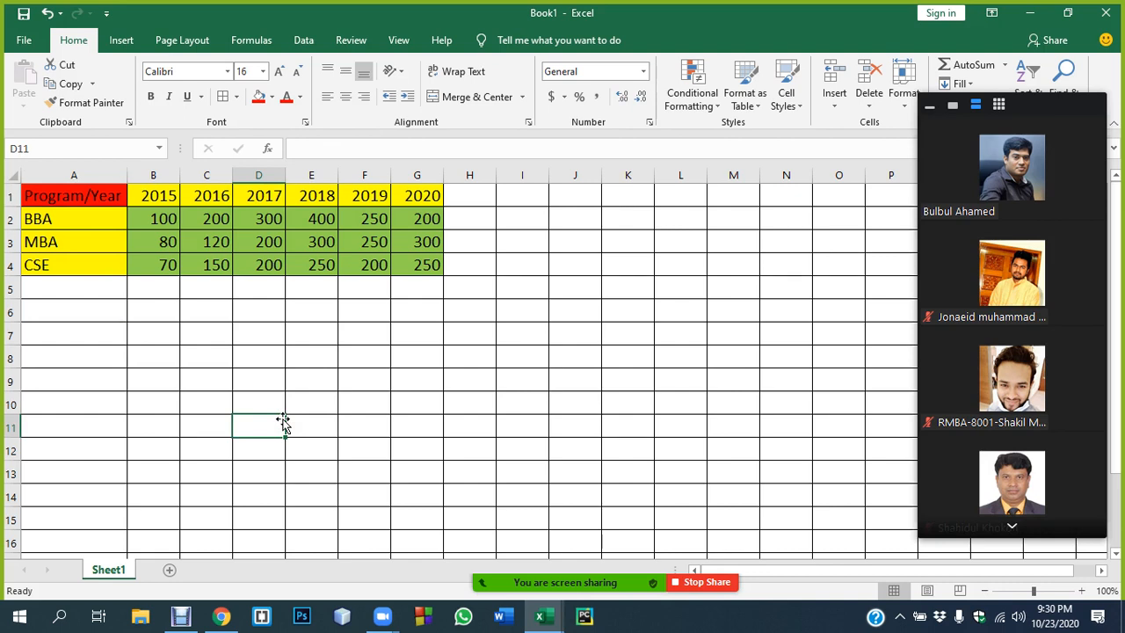
pyautogui.click(238, 381)
pyautogui.click(186, 365)
pyautogui.click(149, 352)
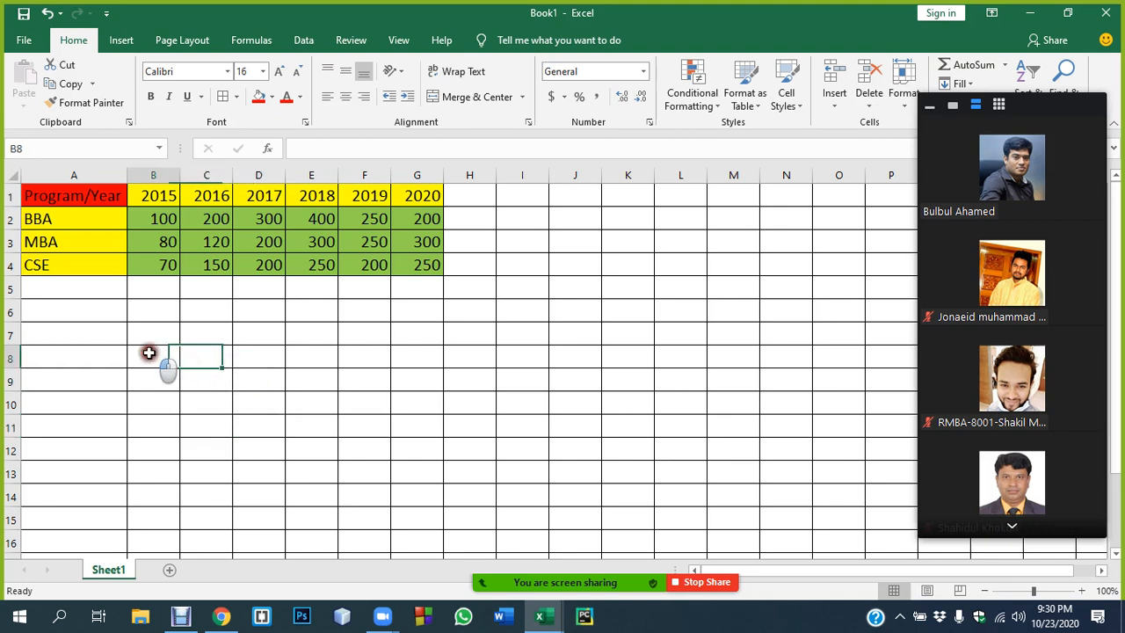
pyautogui.click(307, 373)
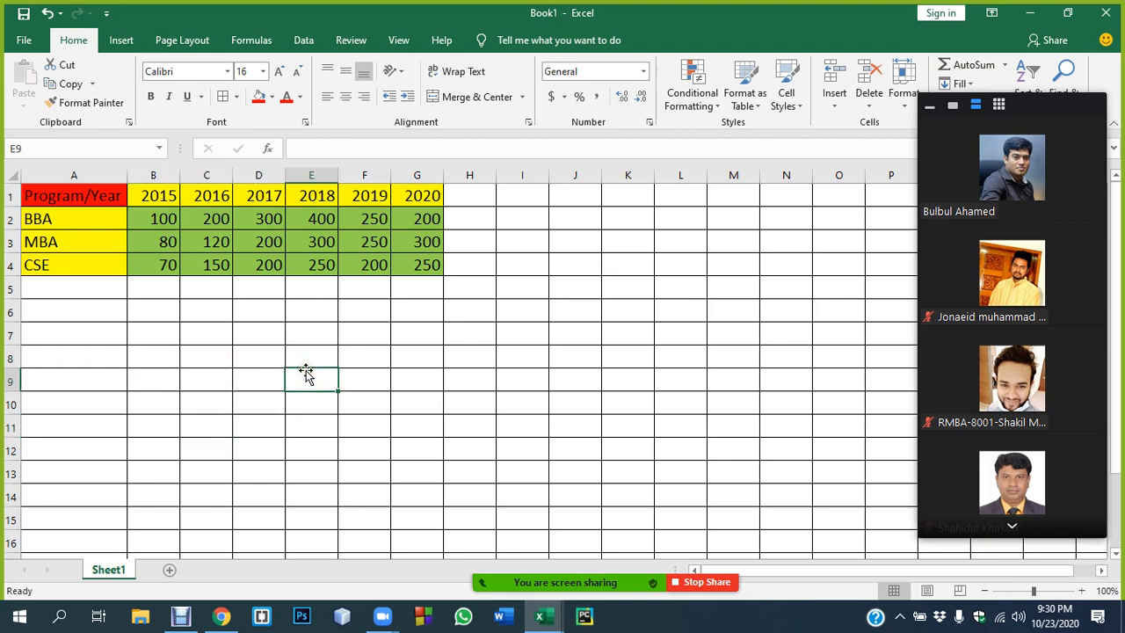
# Step: Review the table by selecting the full range A1:G4, the values B2:G4 and the program rows A2:G4 in turn
pyautogui.click(257, 336)
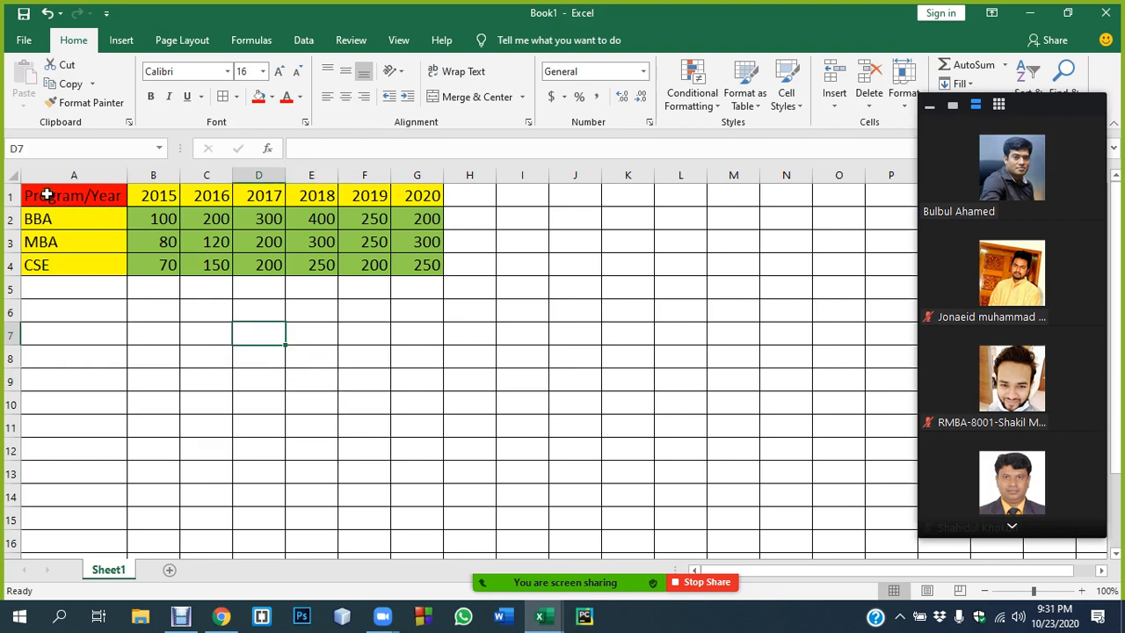
pyautogui.moveTo(44, 194); pyautogui.dragTo(428, 265)
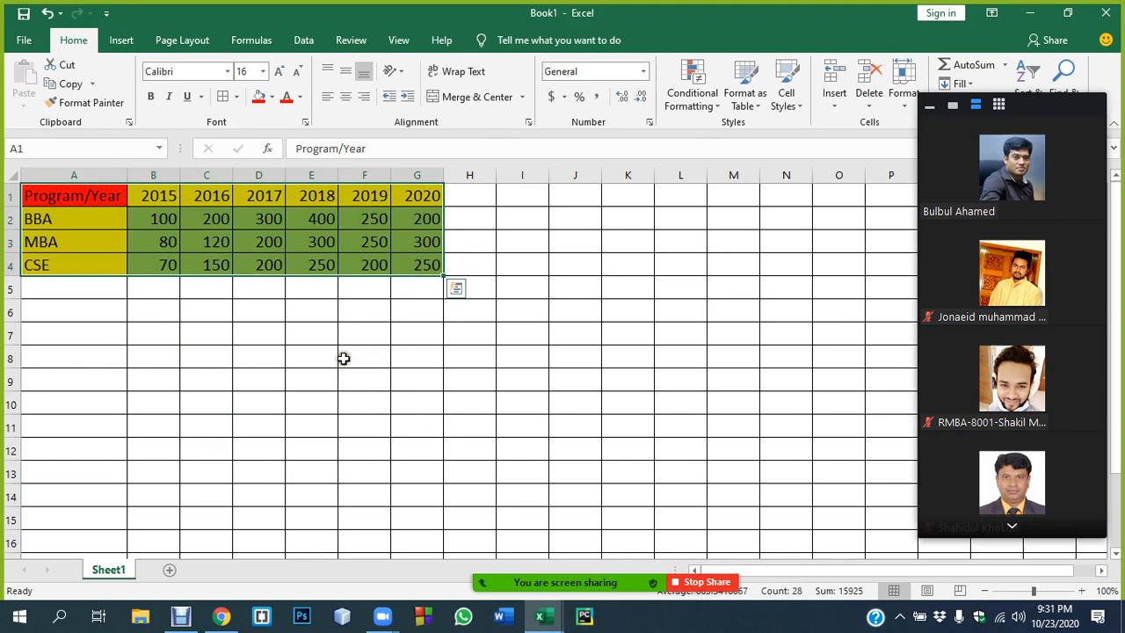
pyautogui.moveTo(136, 218); pyautogui.dragTo(431, 266)
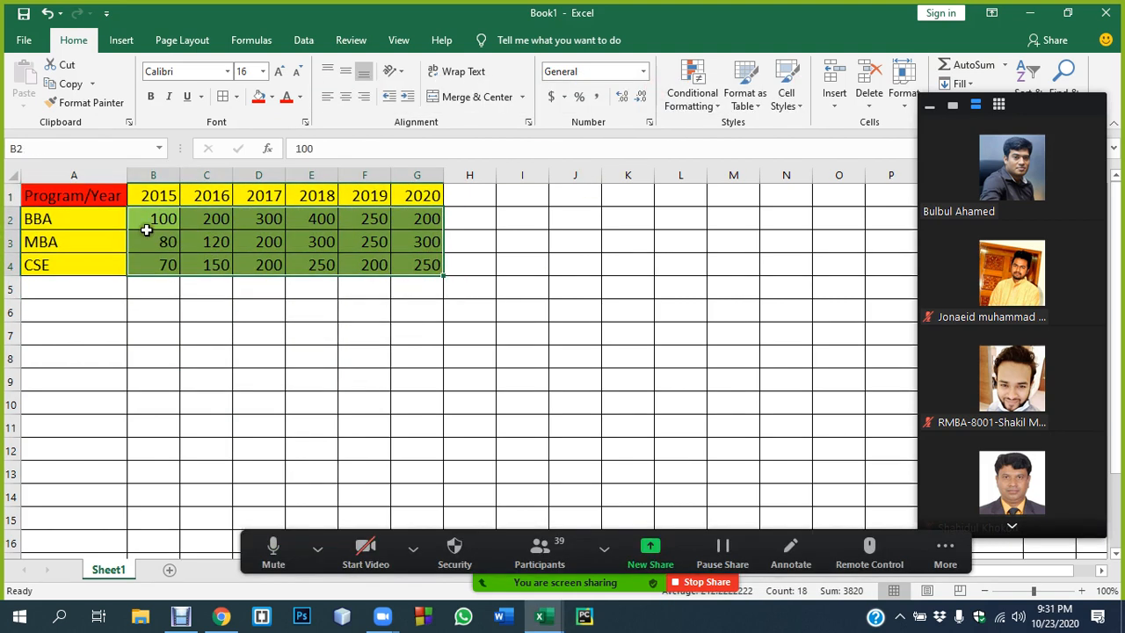
pyautogui.click(161, 313)
pyautogui.moveTo(26, 217); pyautogui.dragTo(416, 266)
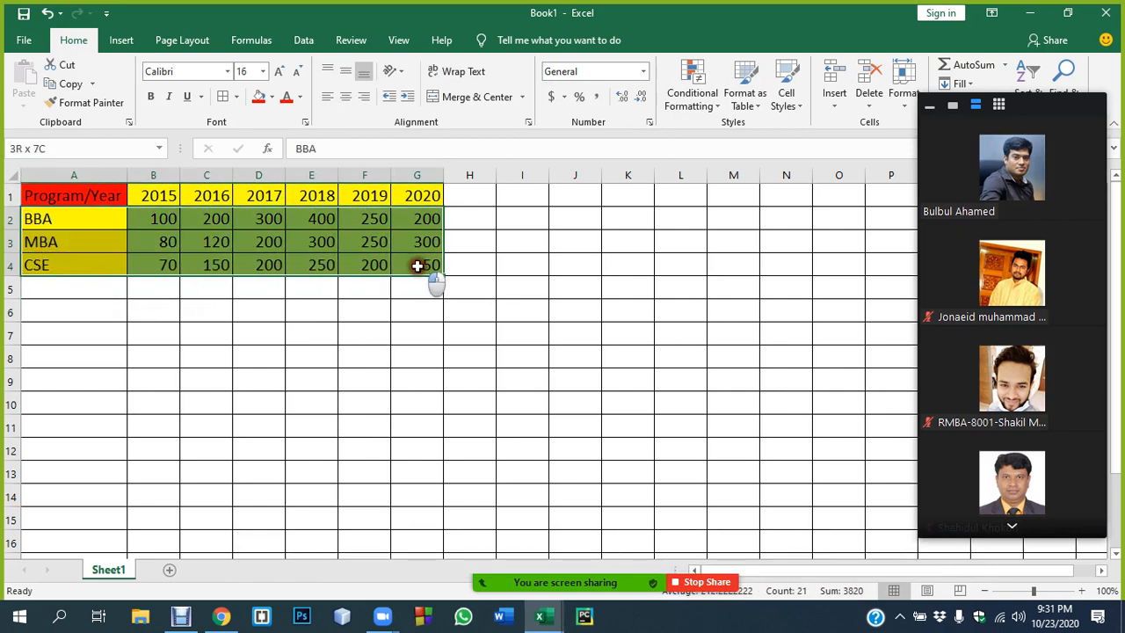
pyautogui.click(519, 291)
pyautogui.click(463, 236)
pyautogui.click(467, 215)
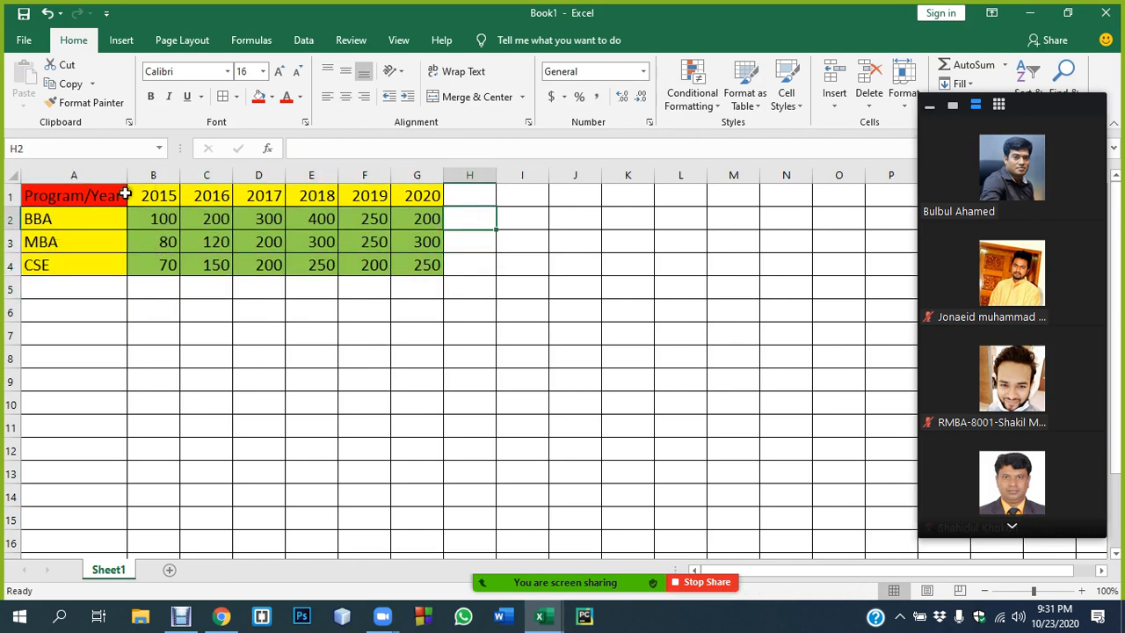
# Step: Compare the full header row A1:G1 with the Program/Year cell and the year headers B1:G1 on their own
pyautogui.moveTo(50, 195); pyautogui.dragTo(416, 195)
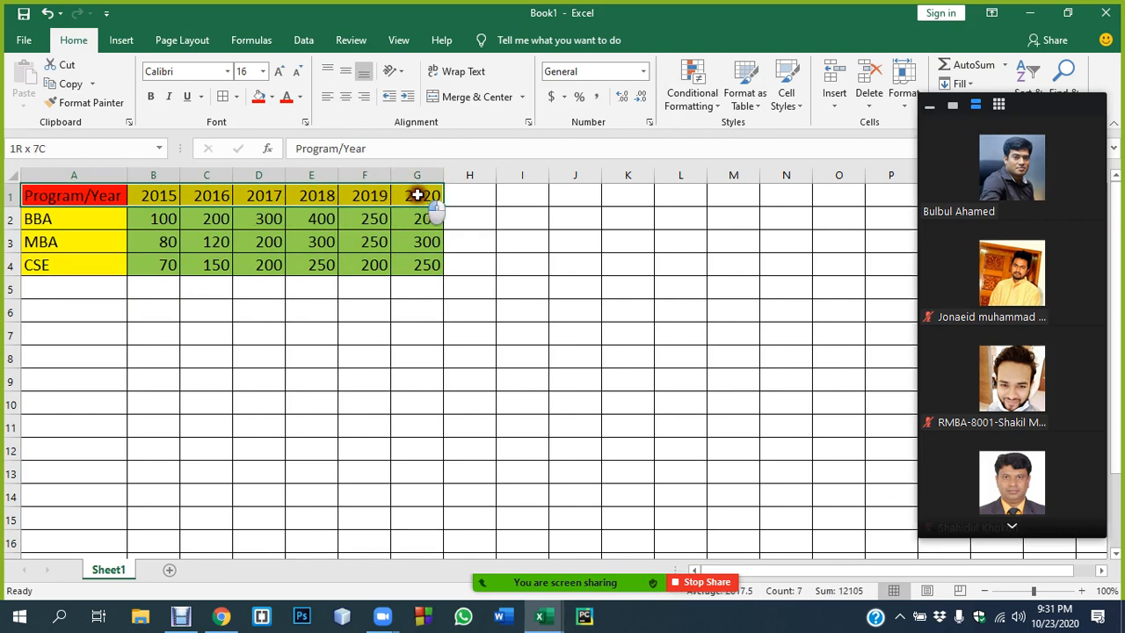
pyautogui.click(92, 202)
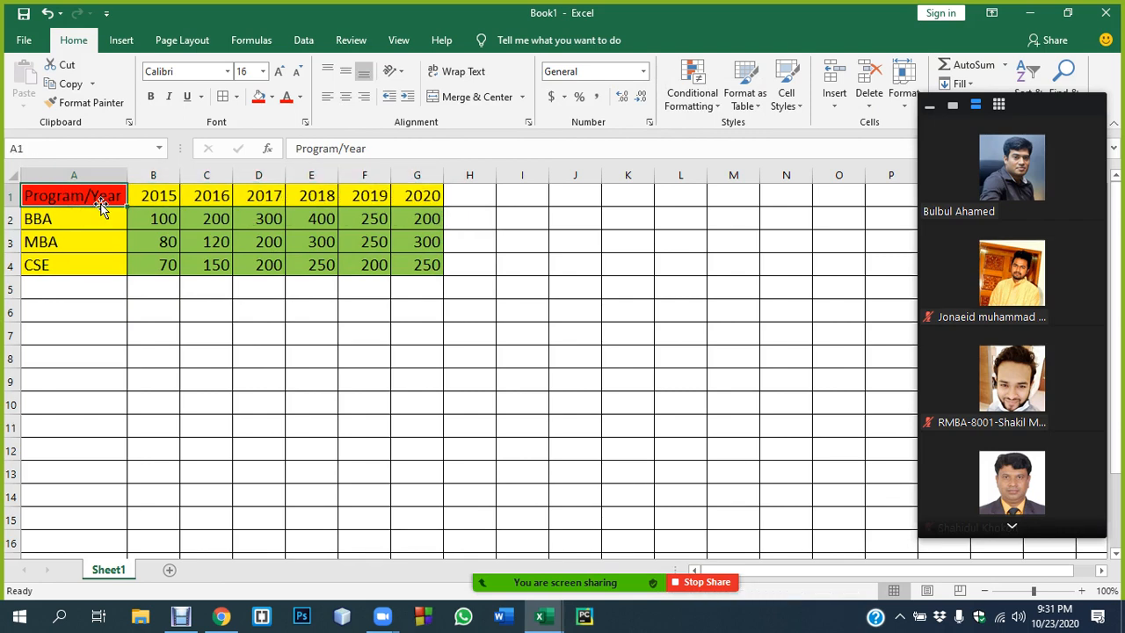
pyautogui.moveTo(149, 192); pyautogui.dragTo(430, 200)
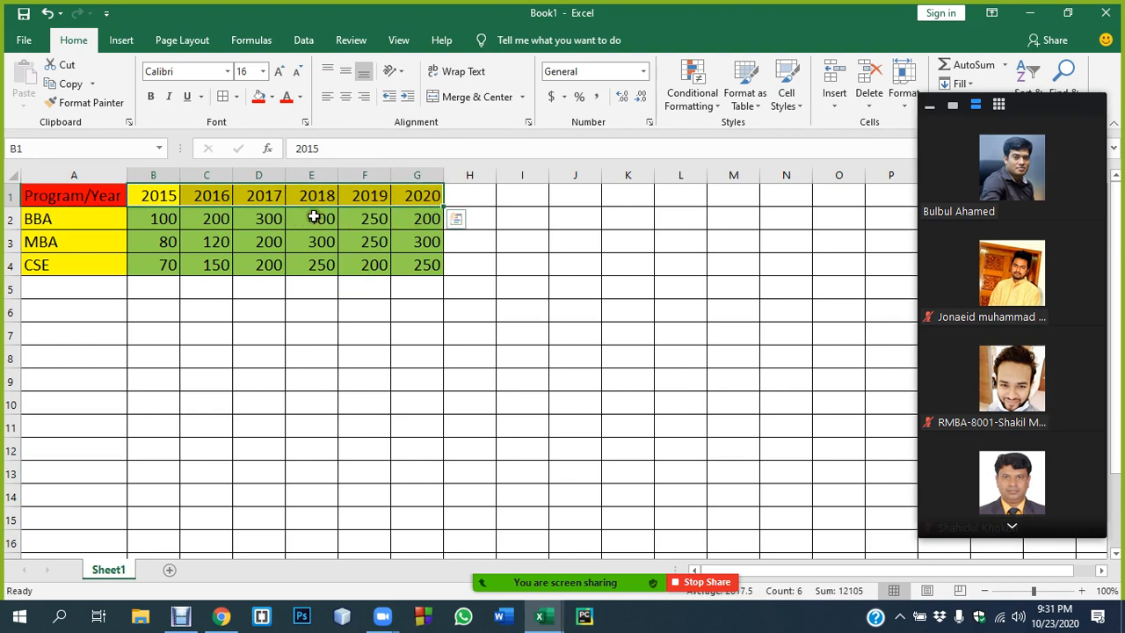
# Step: Examine the BBA, MBA and CSE values under 2015, the years-and-values block B1:G4 and the header row A1:G1
pyautogui.click(160, 220)
pyautogui.click(152, 221)
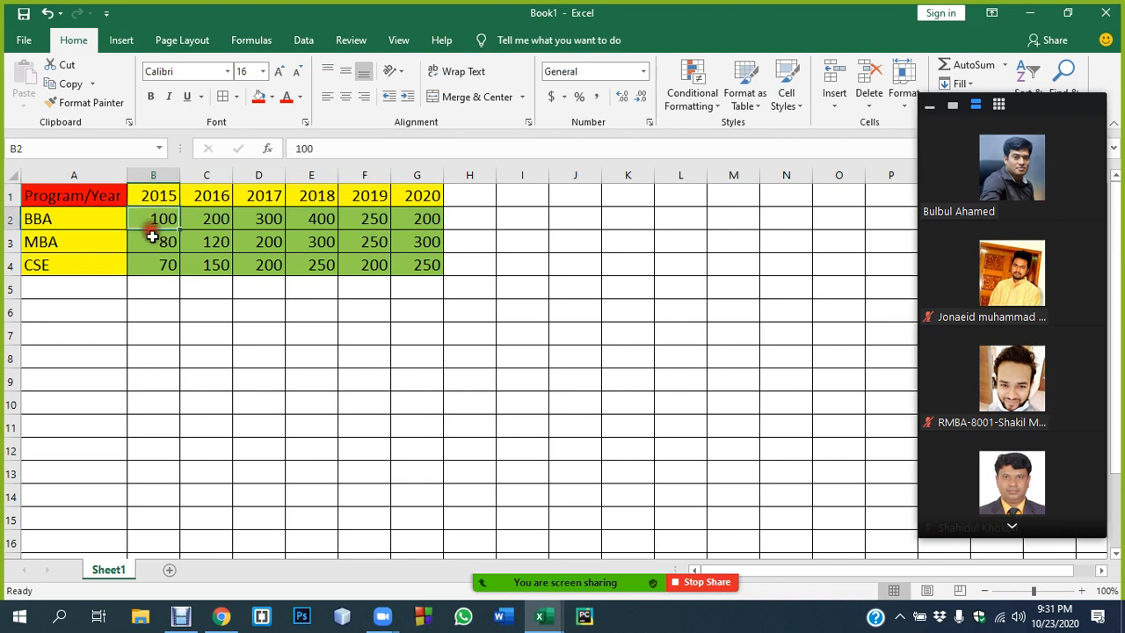
pyautogui.click(152, 239)
pyautogui.click(154, 262)
pyautogui.click(173, 203)
pyautogui.moveTo(176, 205); pyautogui.dragTo(422, 268)
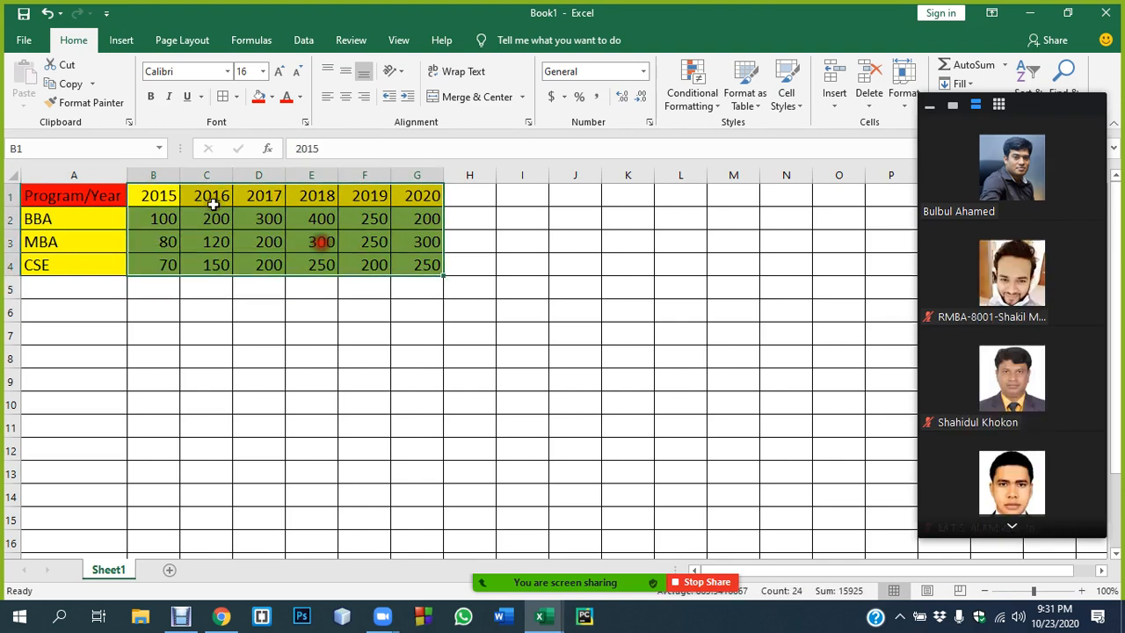
pyautogui.click(193, 331)
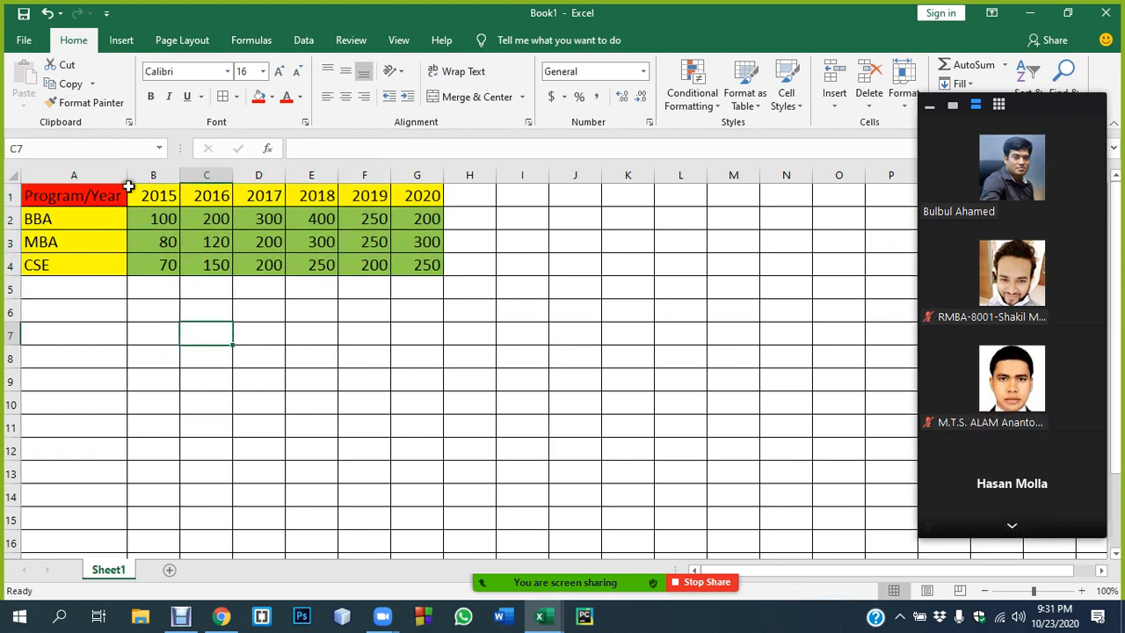
pyautogui.moveTo(82, 194); pyautogui.dragTo(421, 198)
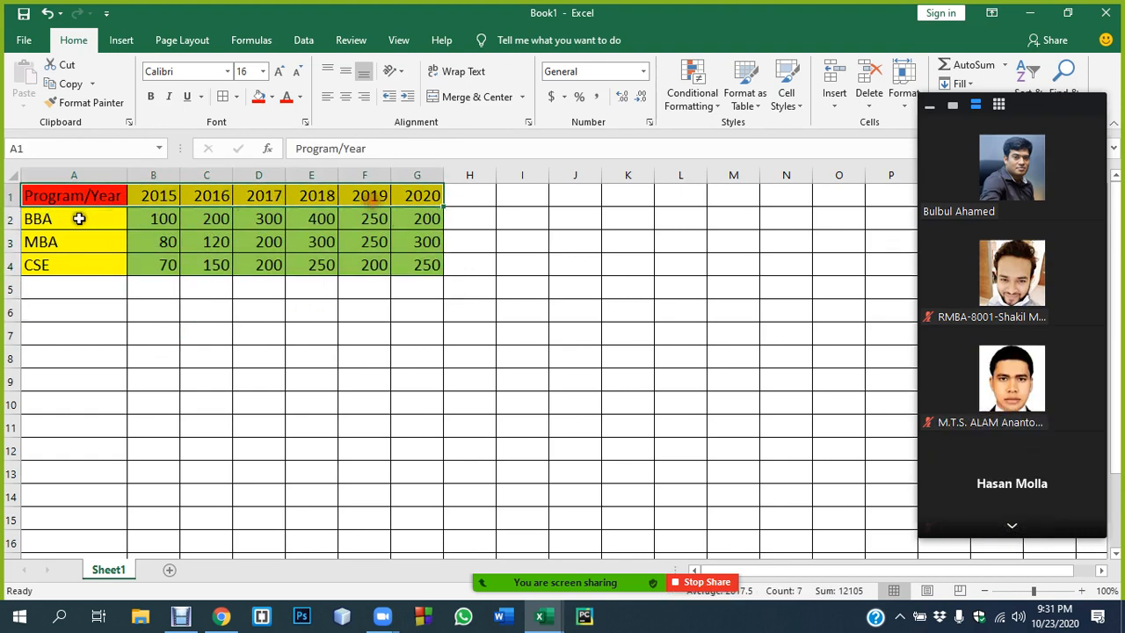
# Step: Insert a 2-D clustered column chart from the program names and values in A2:G4
pyautogui.moveTo(79, 219); pyautogui.dragTo(427, 265)
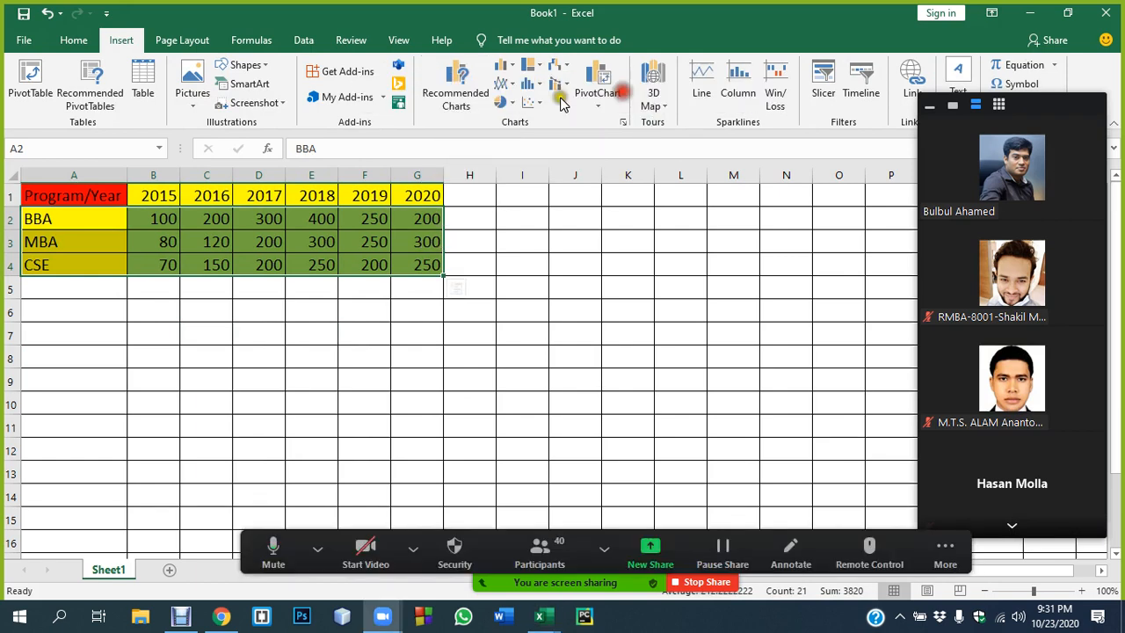
pyautogui.click(504, 68)
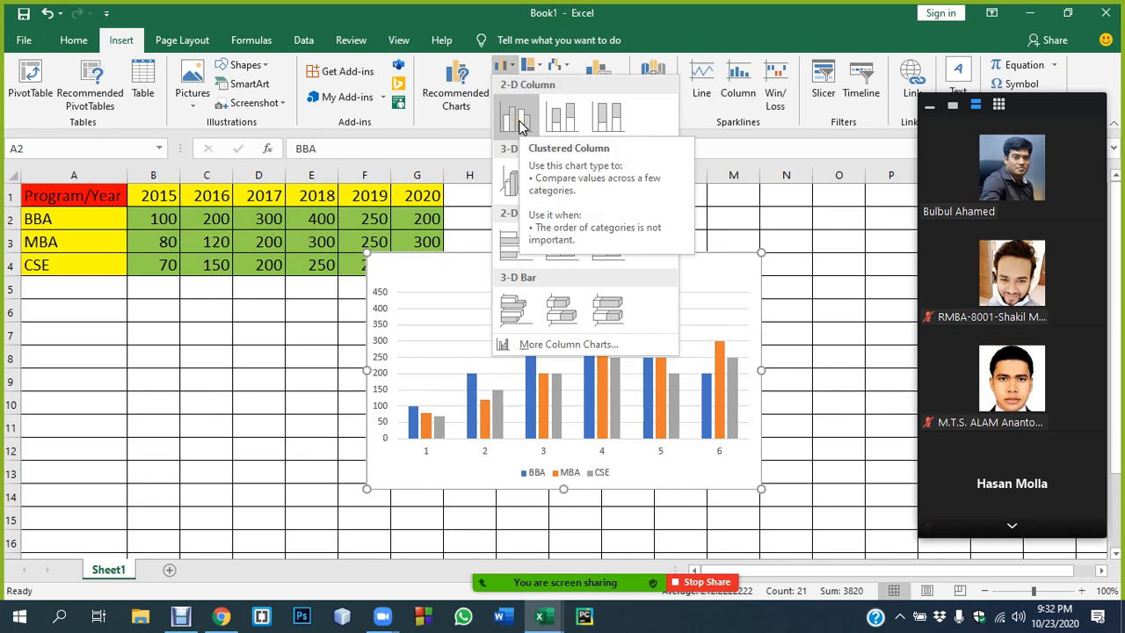
pyautogui.click(518, 124)
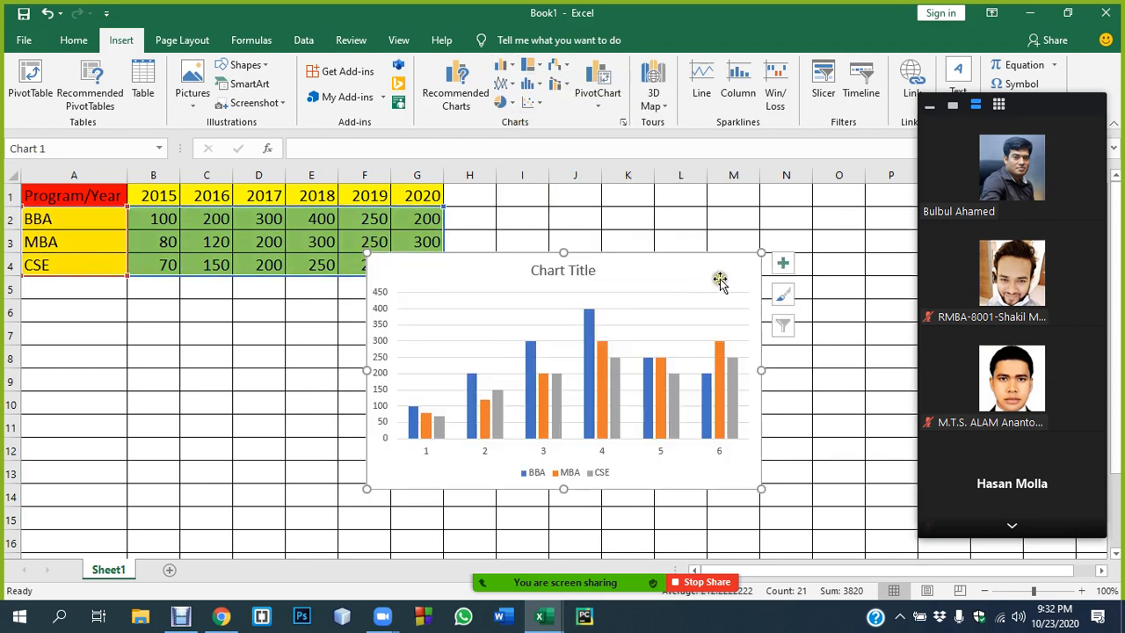
# Step: Move the chart below the table so that it starts at about row 6
pyautogui.moveTo(546, 313); pyautogui.dragTo(285, 368)
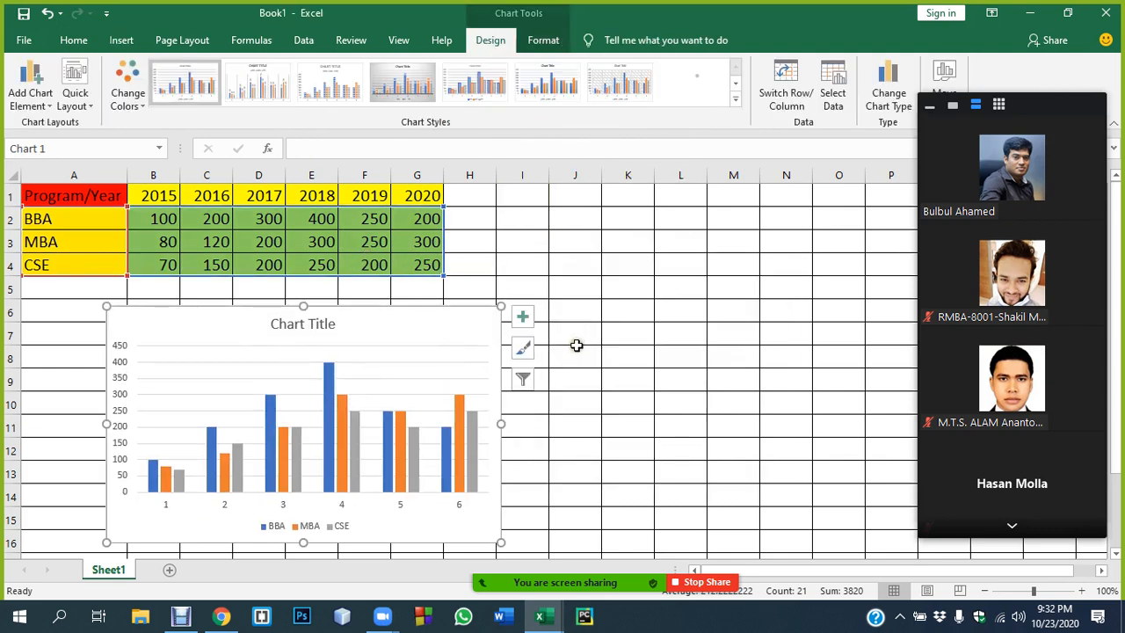
pyautogui.scroll(-1, 627, 379)
pyautogui.scroll(1, 627, 379)
pyautogui.moveTo(457, 321); pyautogui.dragTo(420, 345)
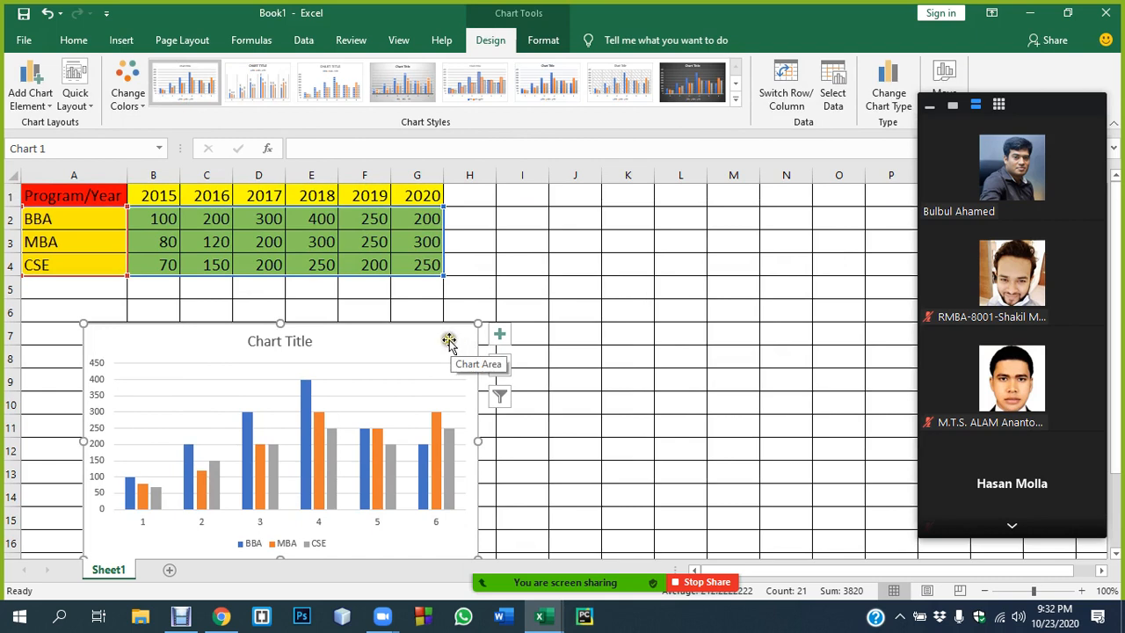
pyautogui.moveTo(449, 340); pyautogui.dragTo(469, 315)
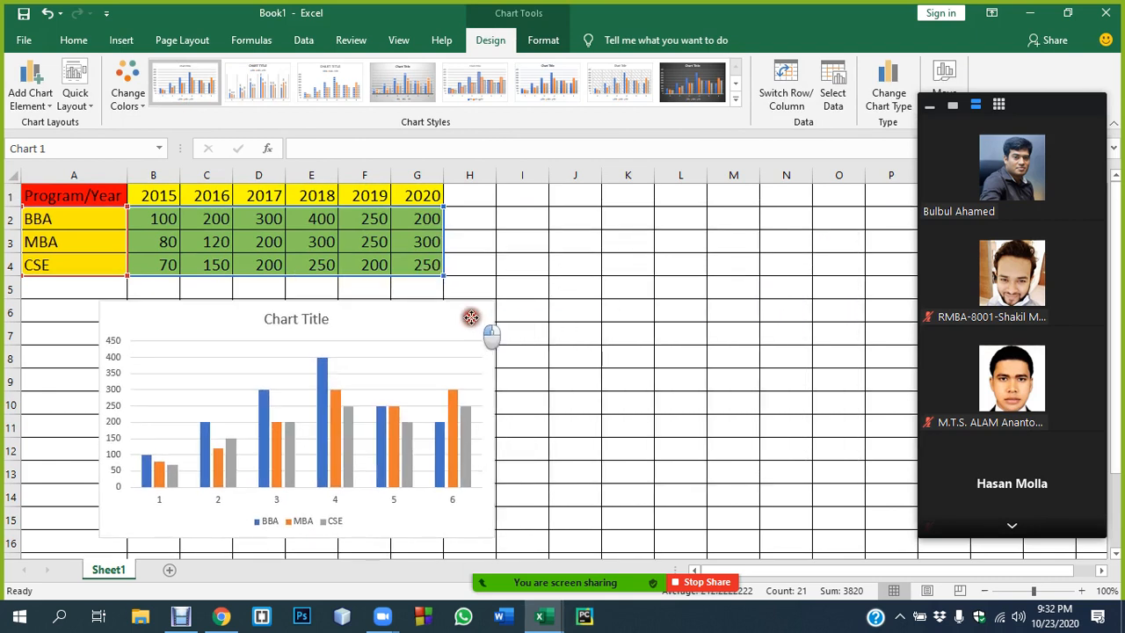
# Step: Inspect the chart's plot area, gridlines and chart area by selecting each part
pyautogui.click(423, 367)
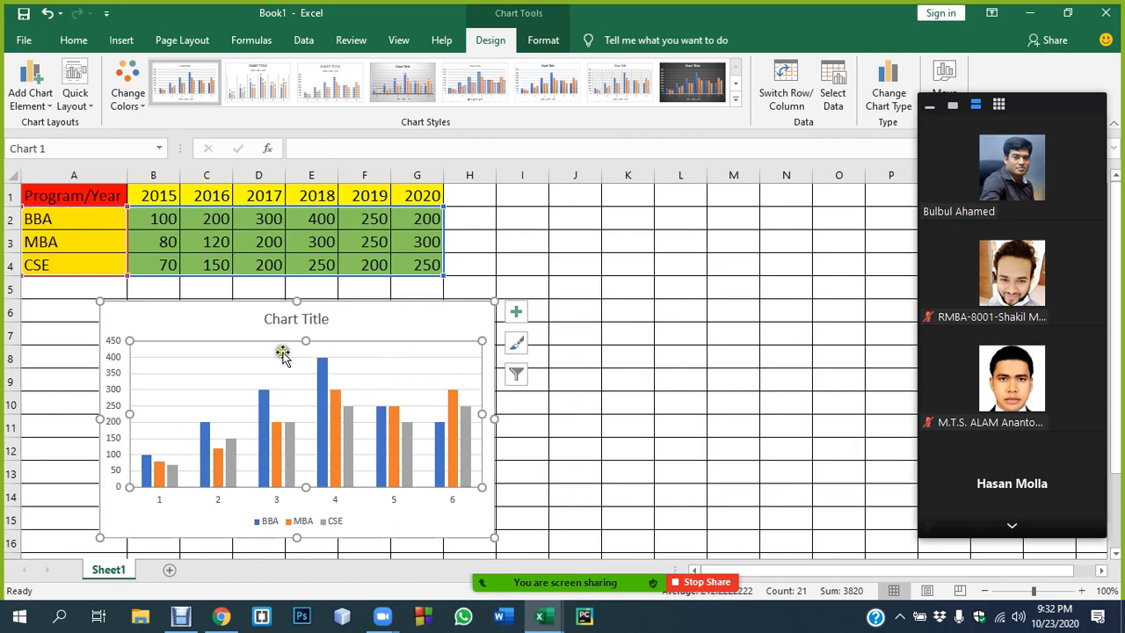
pyautogui.click(455, 321)
pyautogui.click(409, 373)
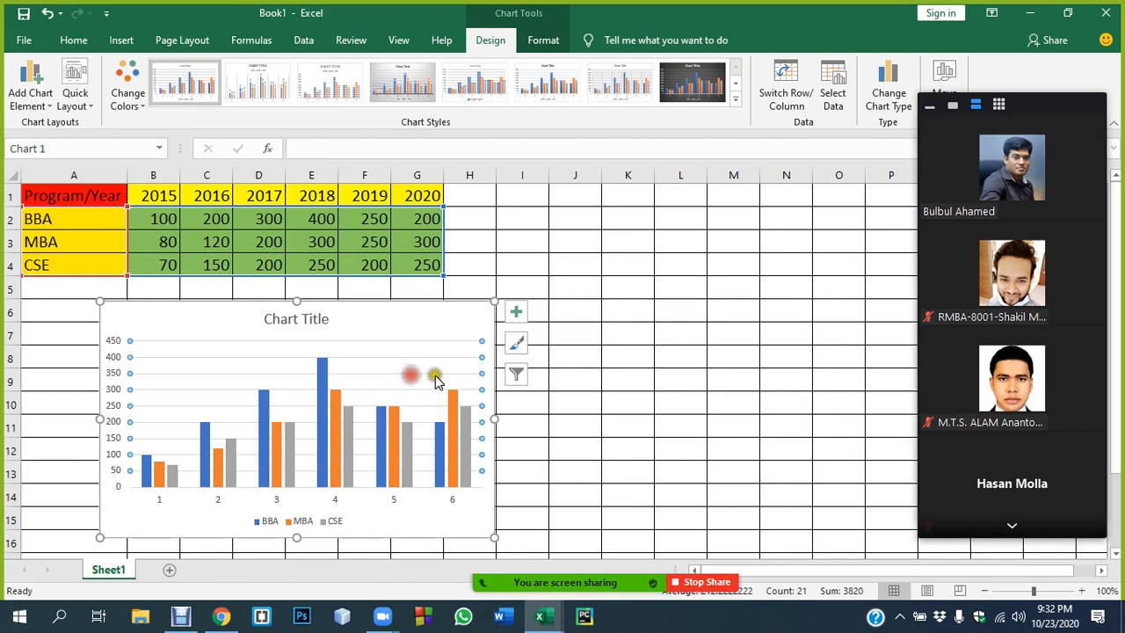
pyautogui.click(460, 309)
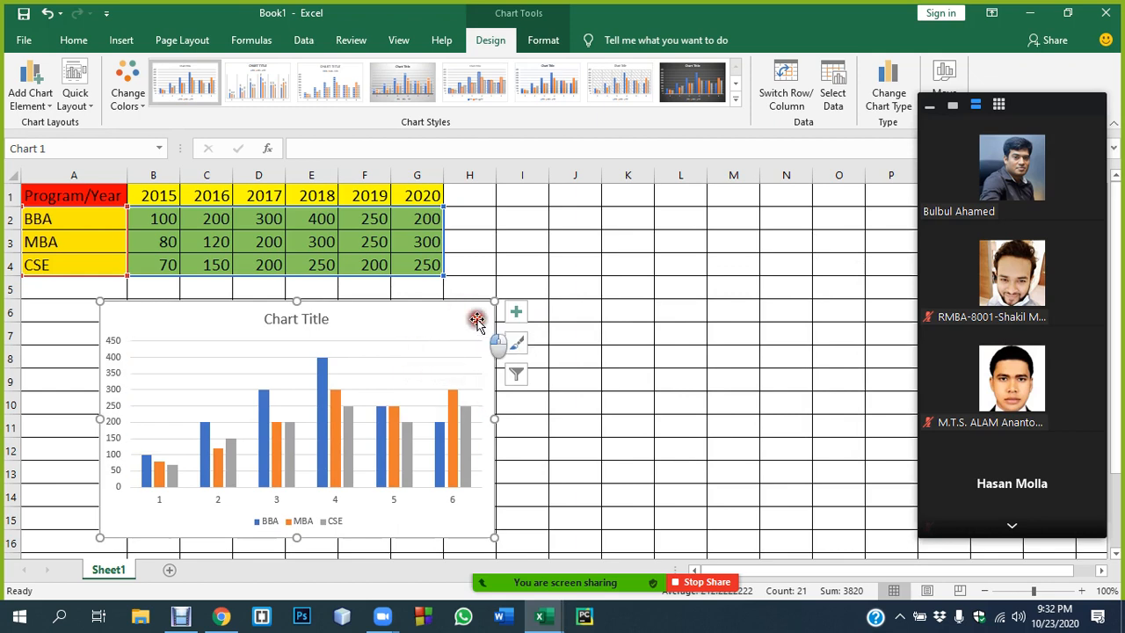
# Step: Reposition the chart beside the table, spanning about columns H to O, and dismiss the meeting time-limit notice
pyautogui.moveTo(486, 318); pyautogui.dragTo(525, 329)
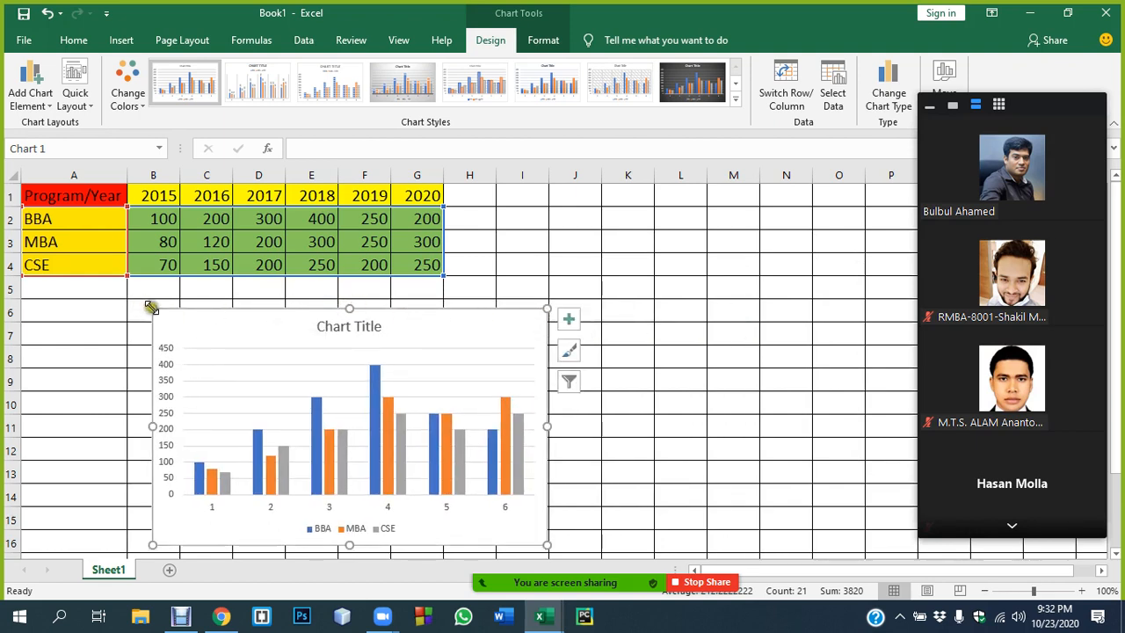
pyautogui.moveTo(149, 306)
pyautogui.mouseDown()
pyautogui.moveTo(273, 391)
pyautogui.moveTo(154, 307)
pyautogui.mouseUp()
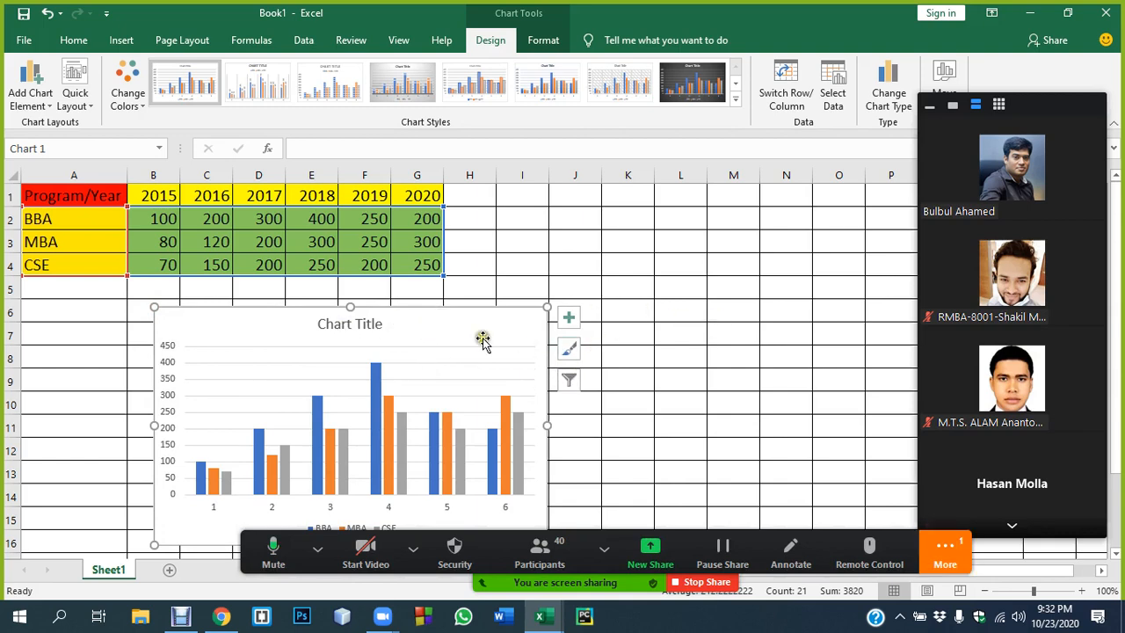
pyautogui.moveTo(483, 332); pyautogui.dragTo(825, 236)
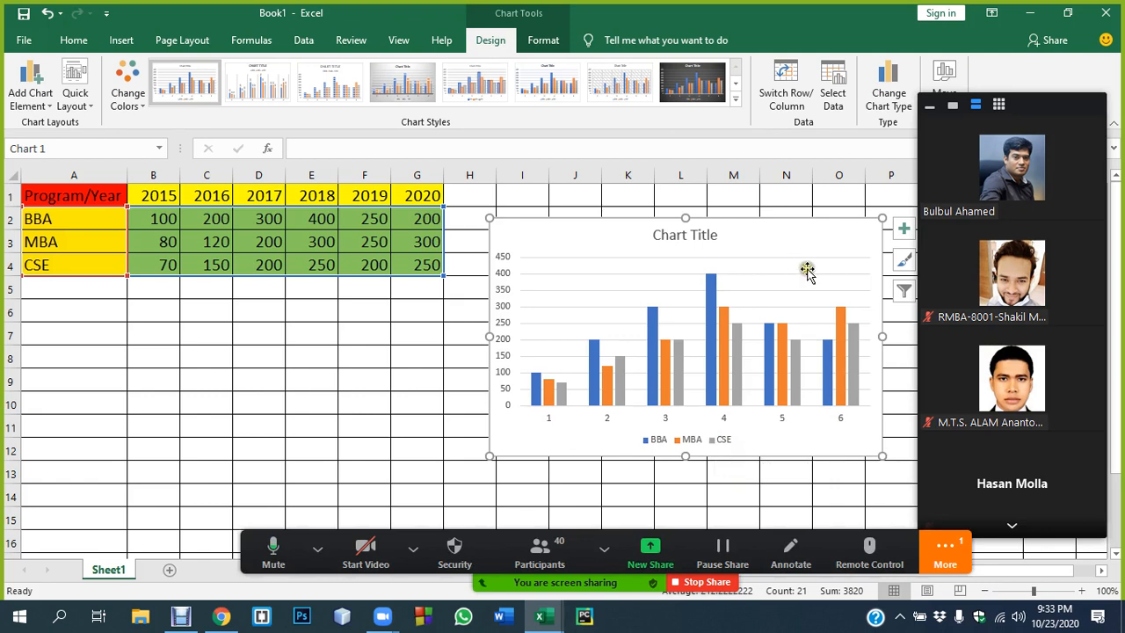
pyautogui.moveTo(818, 238)
pyautogui.mouseDown()
pyautogui.moveTo(674, 289)
pyautogui.moveTo(589, 294)
pyautogui.moveTo(727, 294)
pyautogui.moveTo(804, 228)
pyautogui.mouseUp()
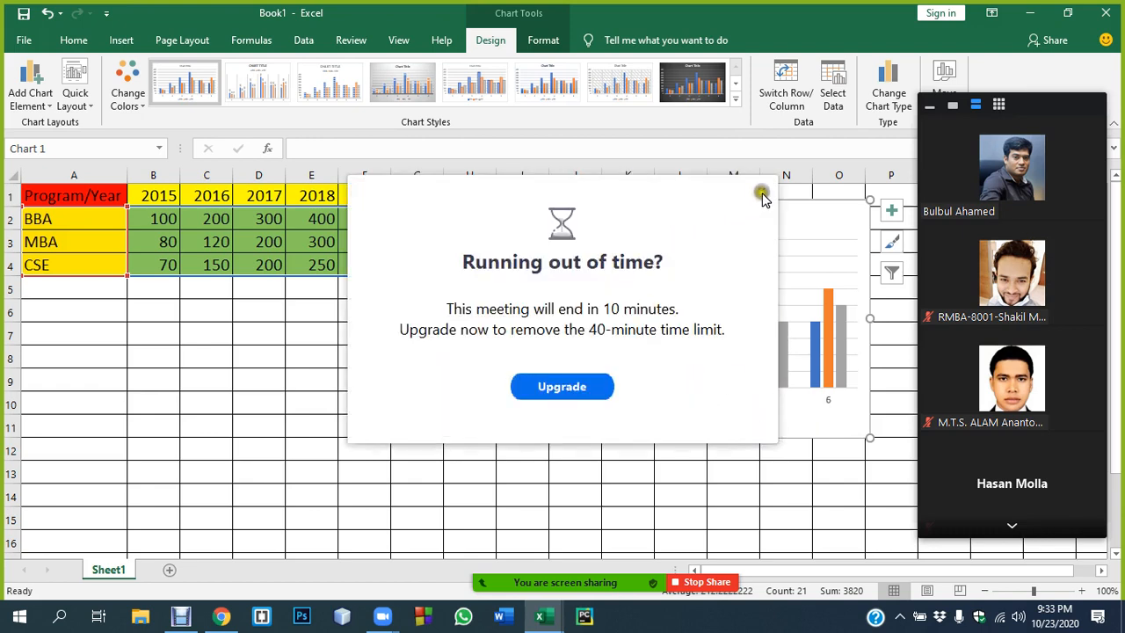
pyautogui.click(762, 193)
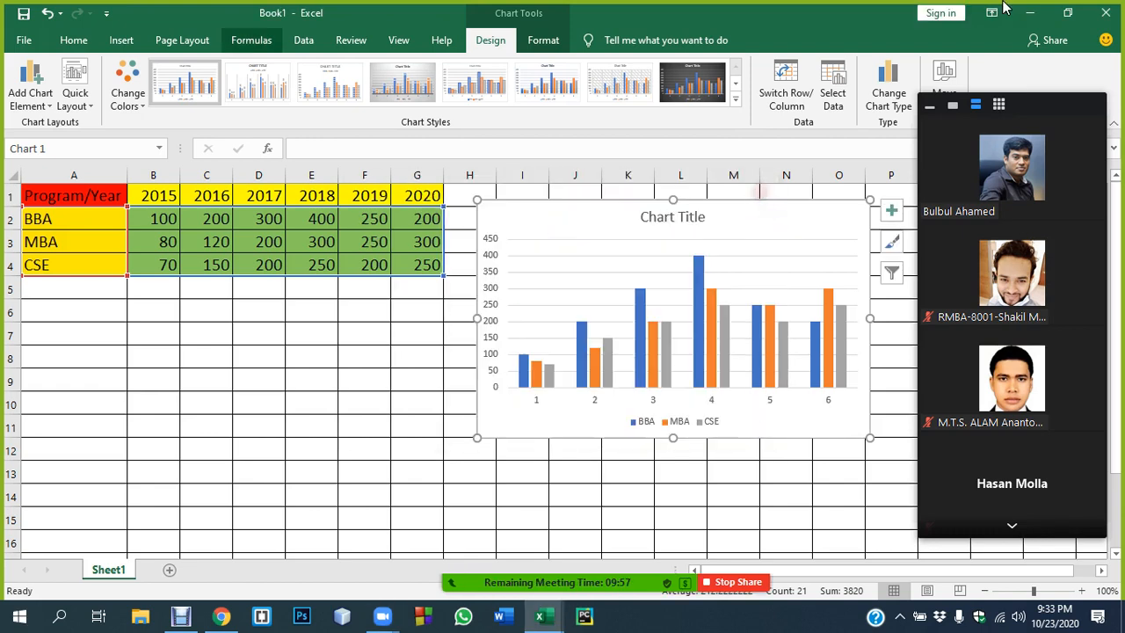
# Step: Compare which tools are available with the chart selected and with an empty cell selected
pyautogui.click(840, 91)
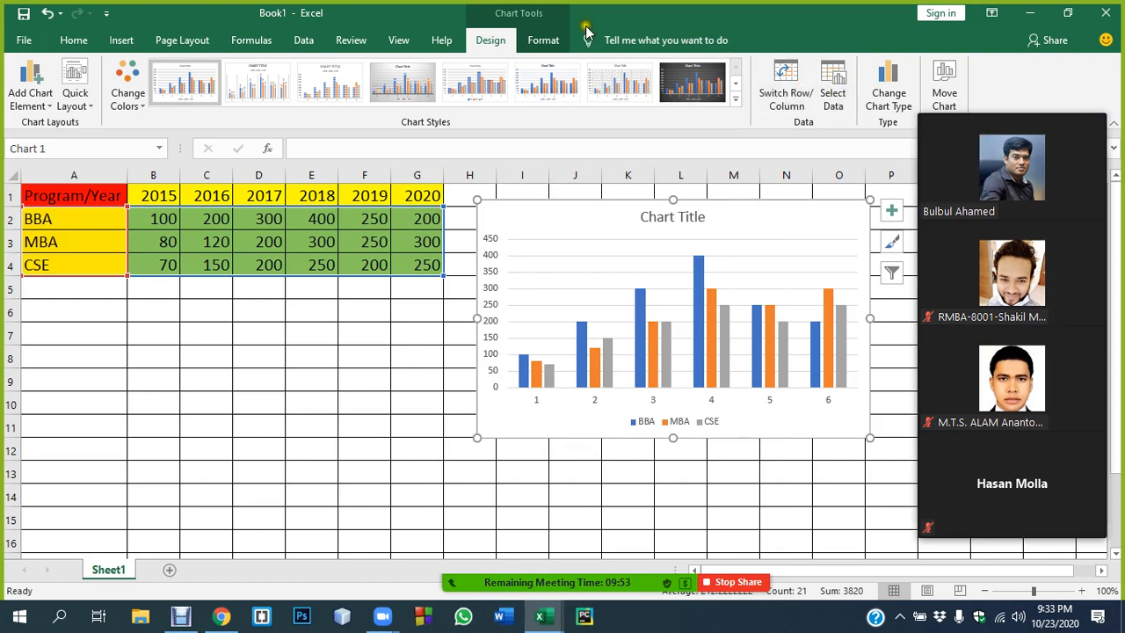
pyautogui.click(72, 41)
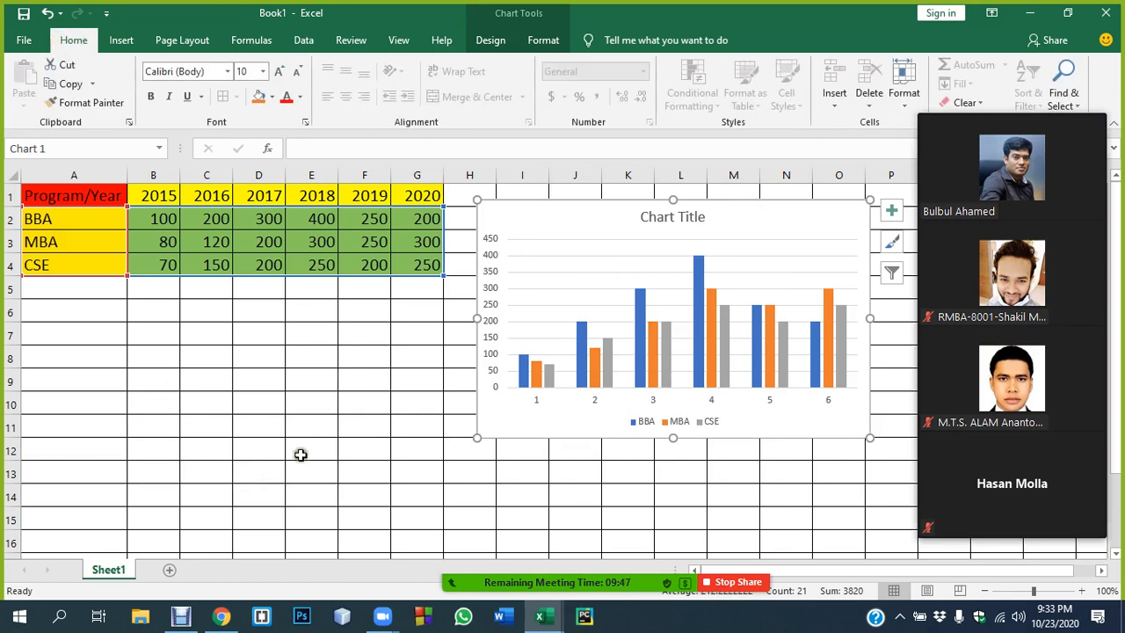
pyautogui.moveTo(178, 449); pyautogui.dragTo(215, 447)
pyautogui.click(220, 403)
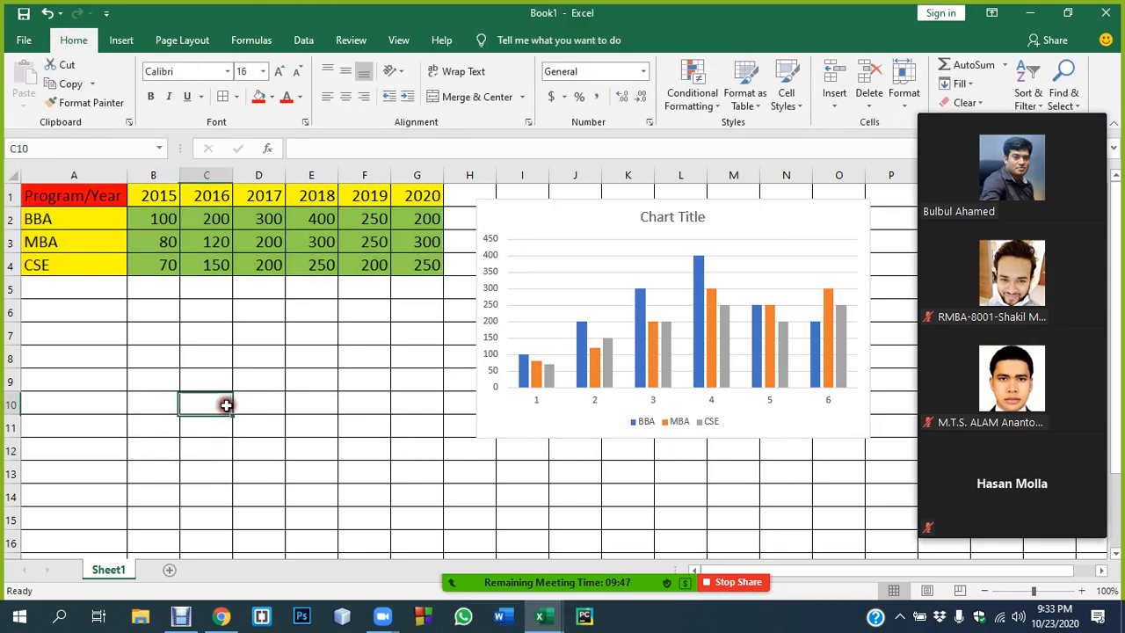
pyautogui.click(842, 215)
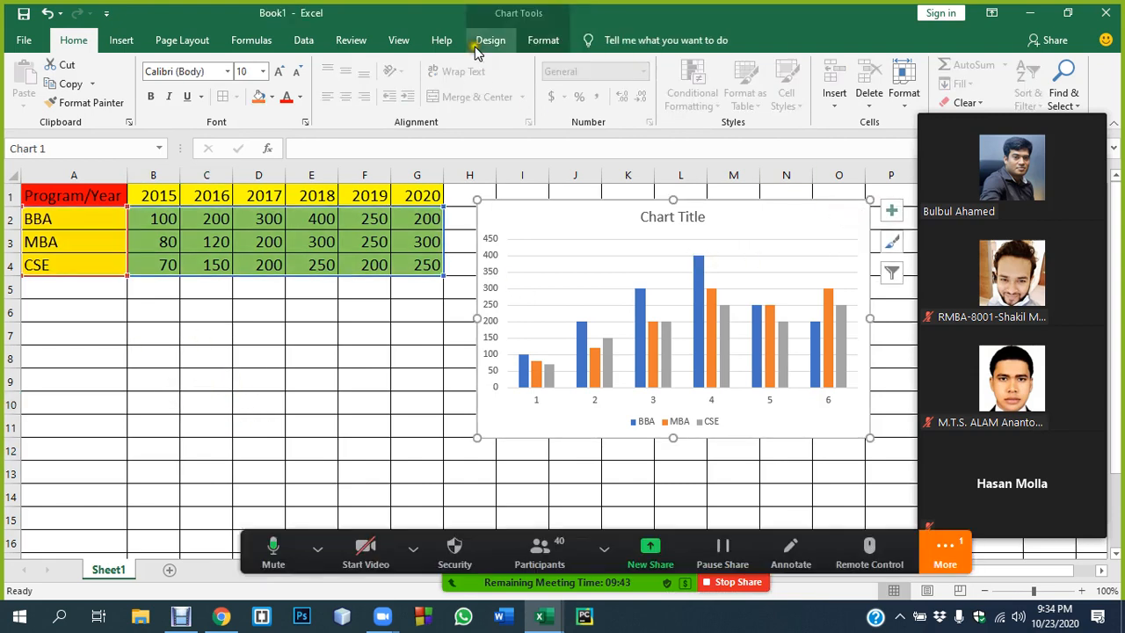
pyautogui.click(260, 449)
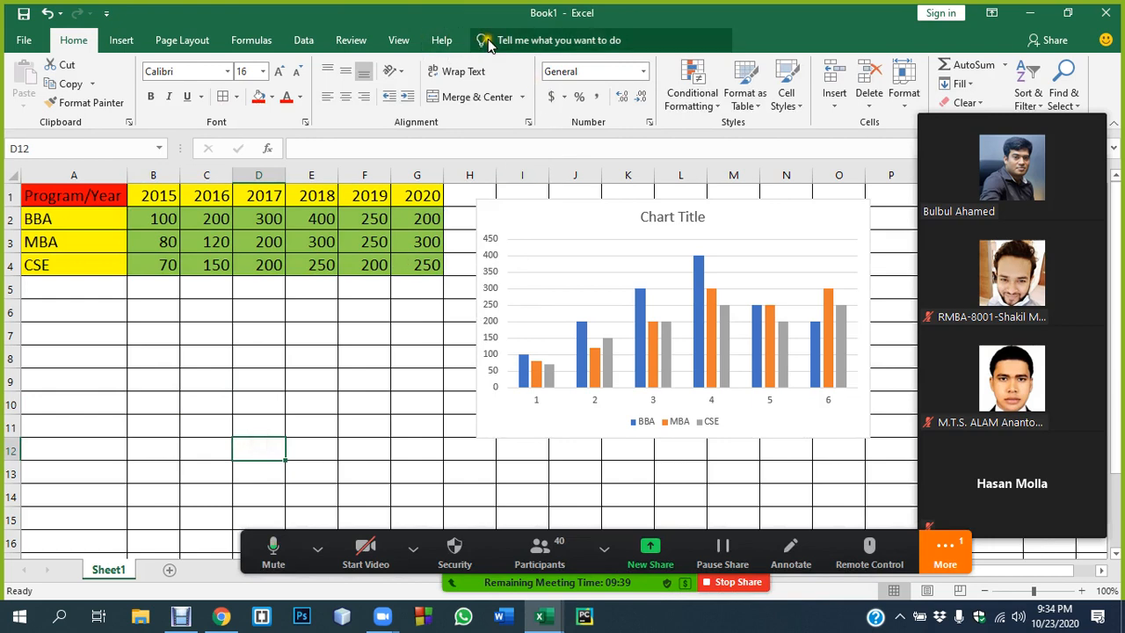
# Step: Open the chart's data source settings and move the dialog aside to compare its series and category labels with the table and chart
pyautogui.click(834, 226)
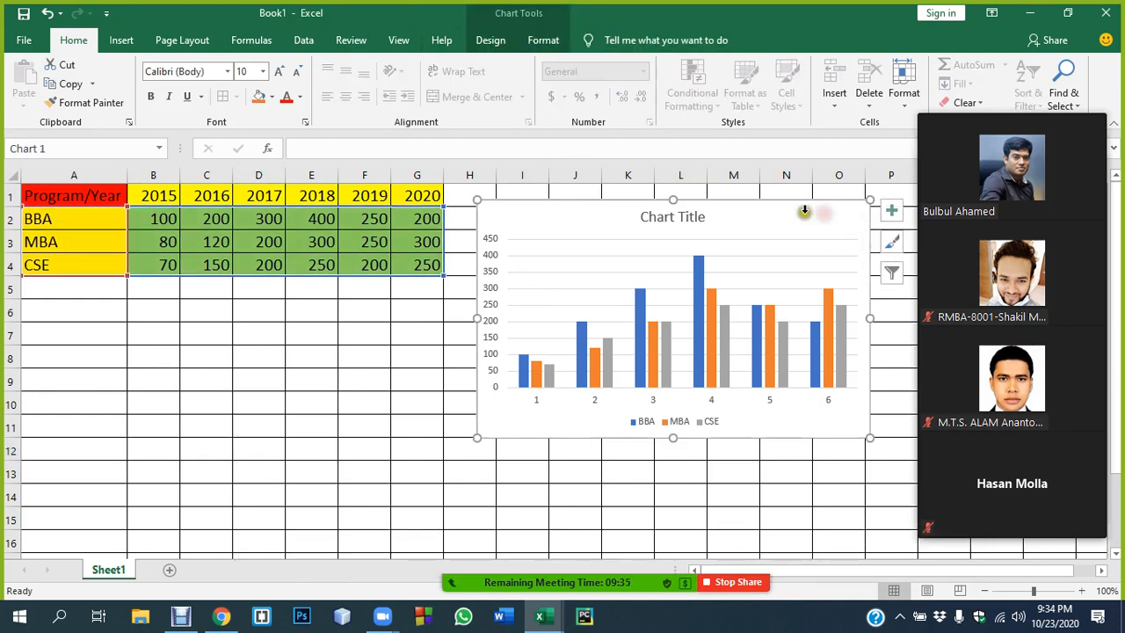
pyautogui.click(489, 43)
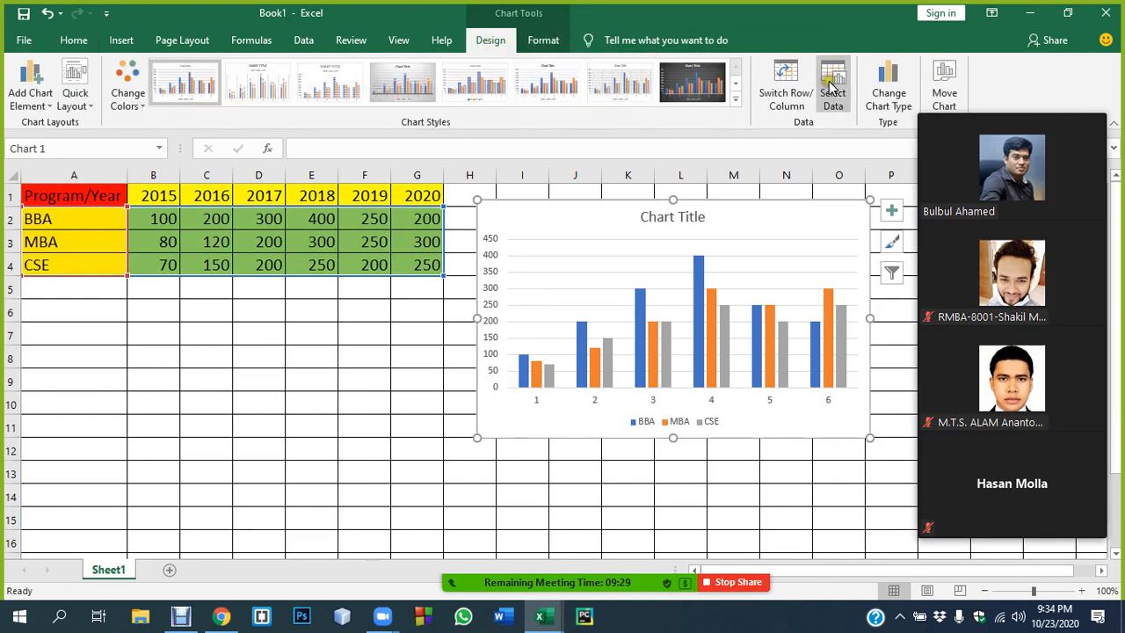
pyautogui.click(832, 86)
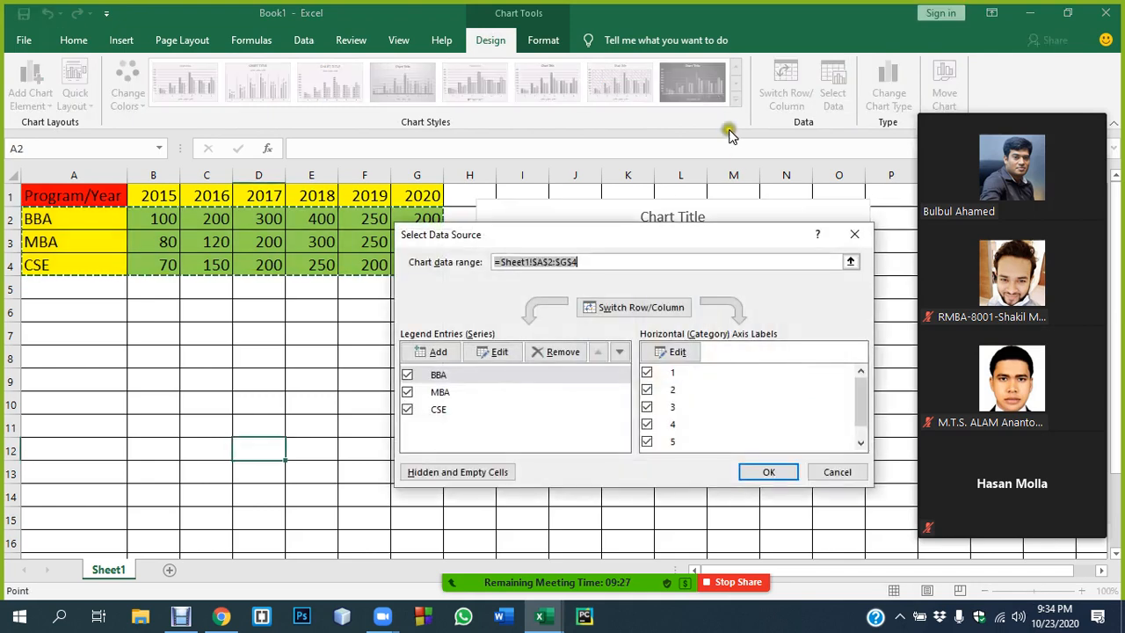
pyautogui.moveTo(729, 241); pyautogui.dragTo(510, 304)
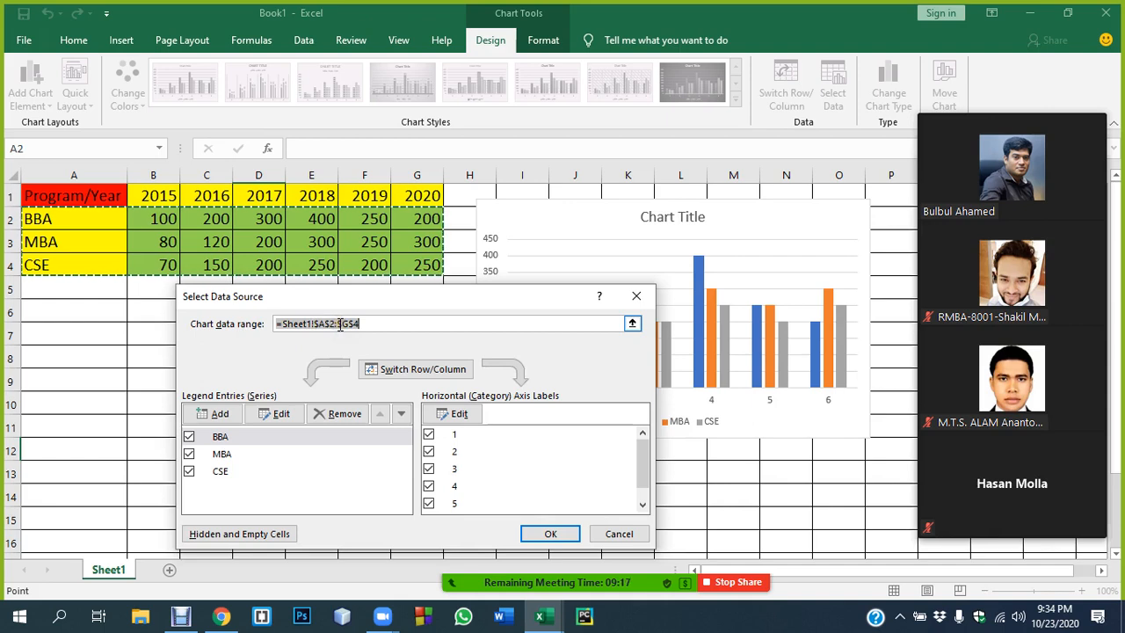
pyautogui.moveTo(539, 297); pyautogui.dragTo(369, 313)
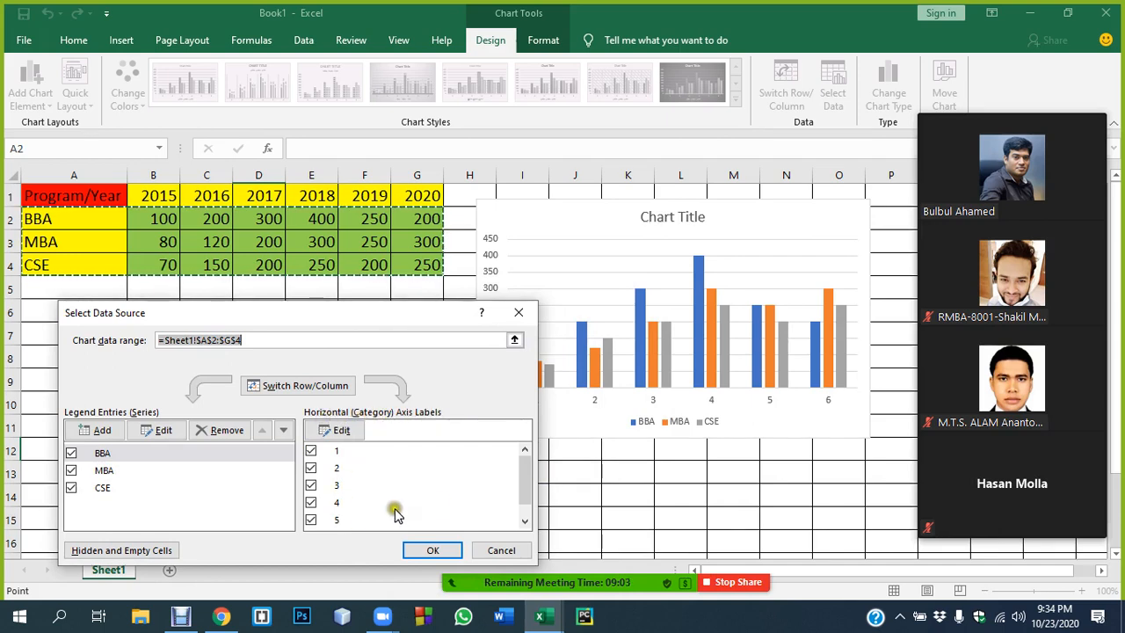
pyautogui.moveTo(393, 318); pyautogui.dragTo(358, 319)
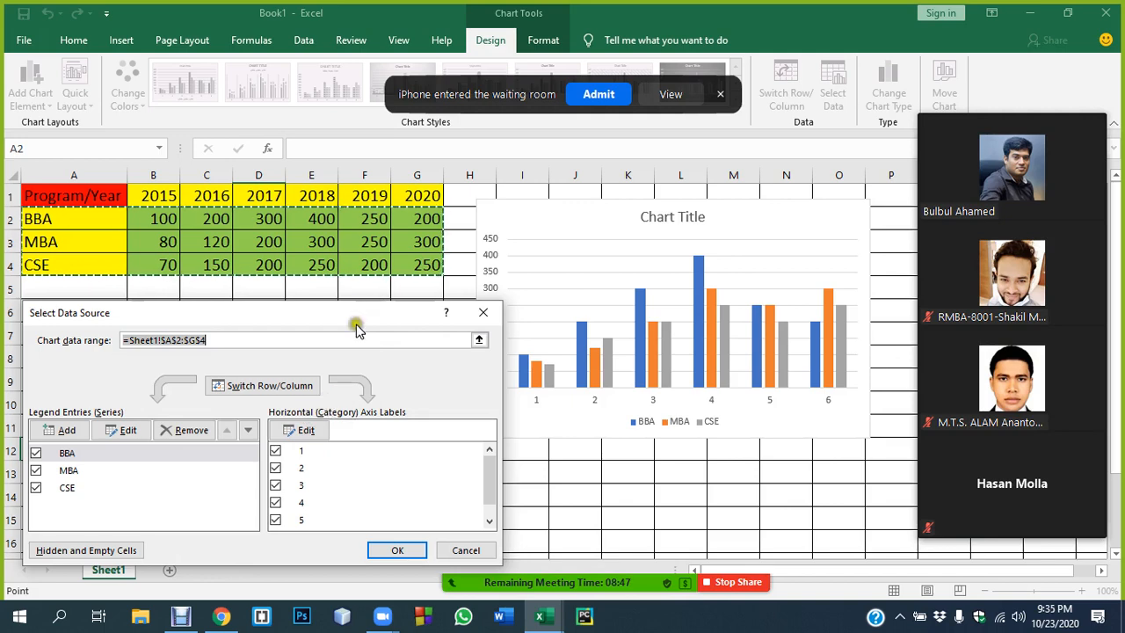
pyautogui.moveTo(337, 316); pyautogui.dragTo(747, 457)
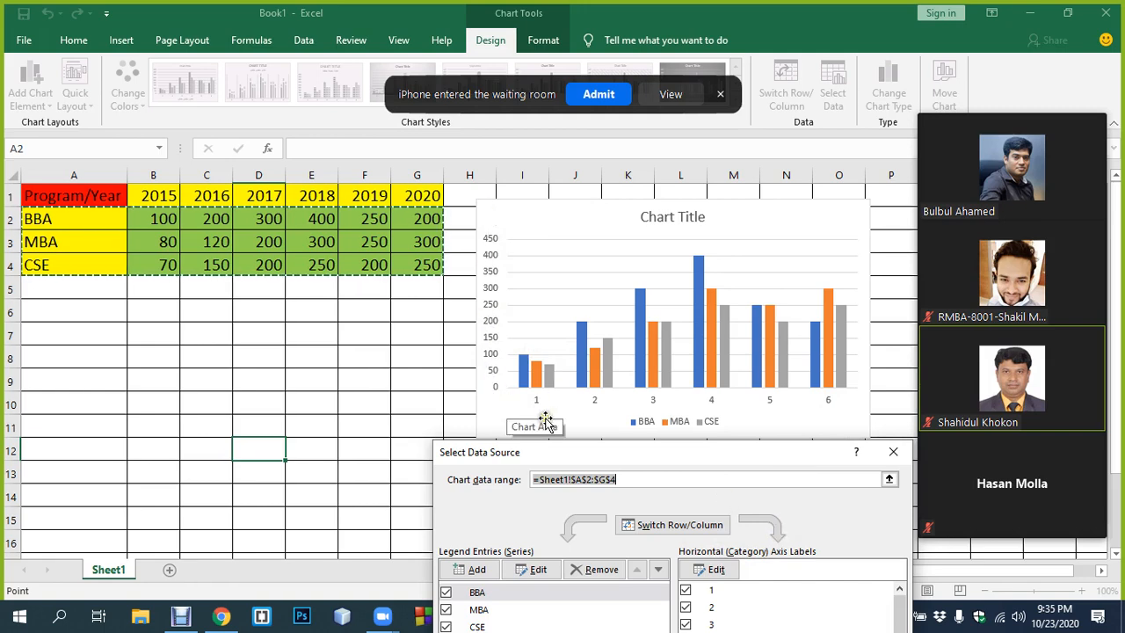
pyautogui.moveTo(741, 454); pyautogui.dragTo(371, 299)
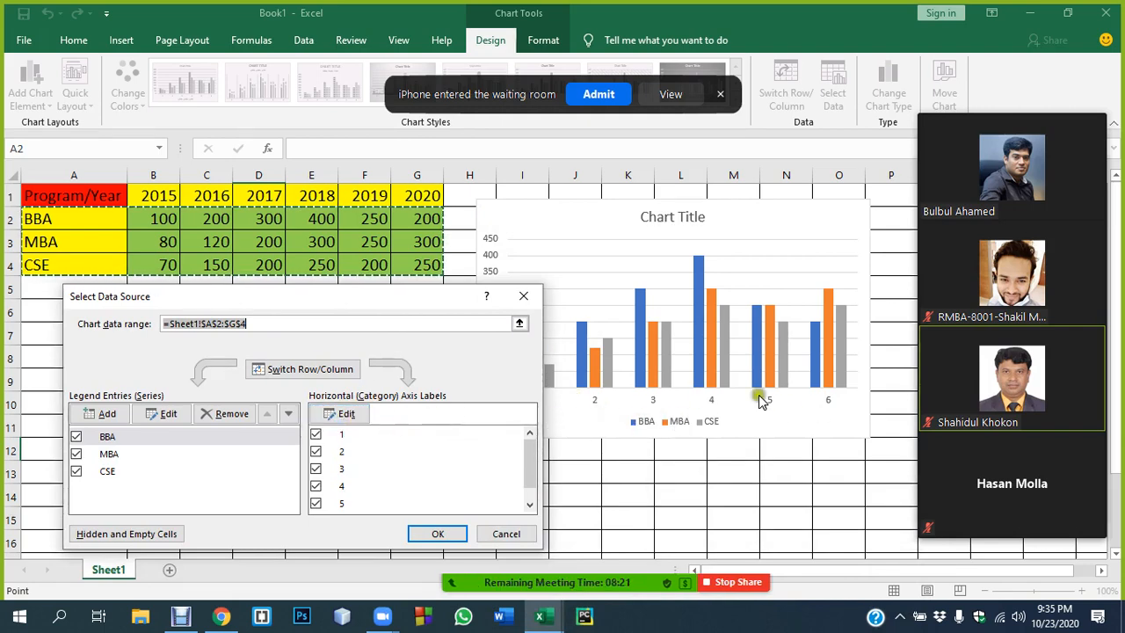
# Step: Edit the horizontal axis labels and choose the years in B1:G1 as the label range
pyautogui.click(345, 414)
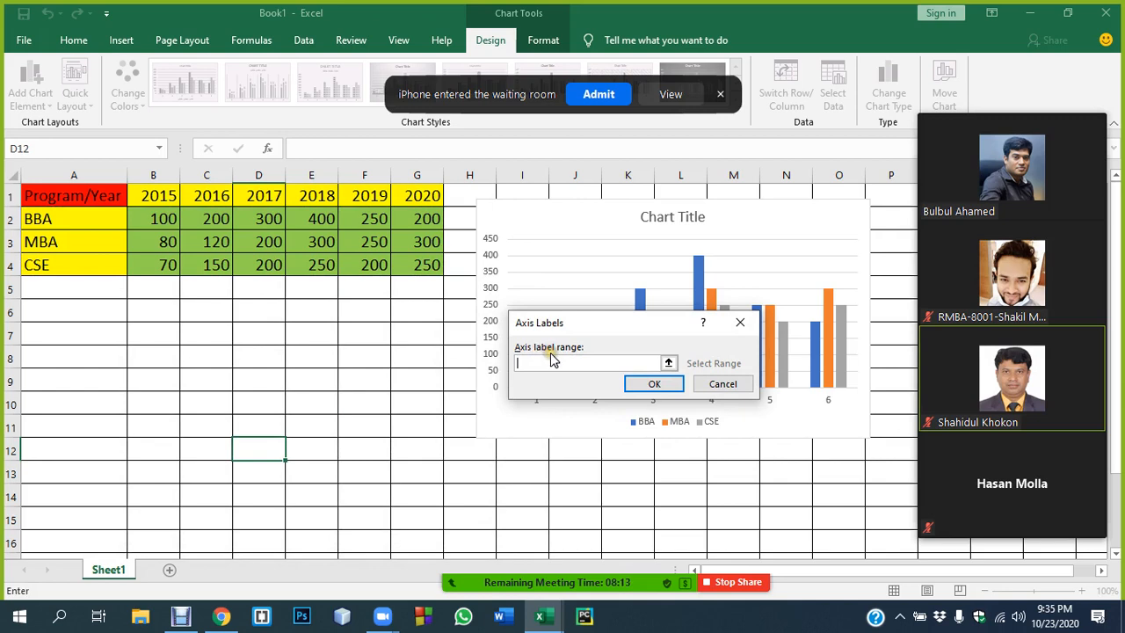
pyautogui.moveTo(620, 323); pyautogui.dragTo(615, 466)
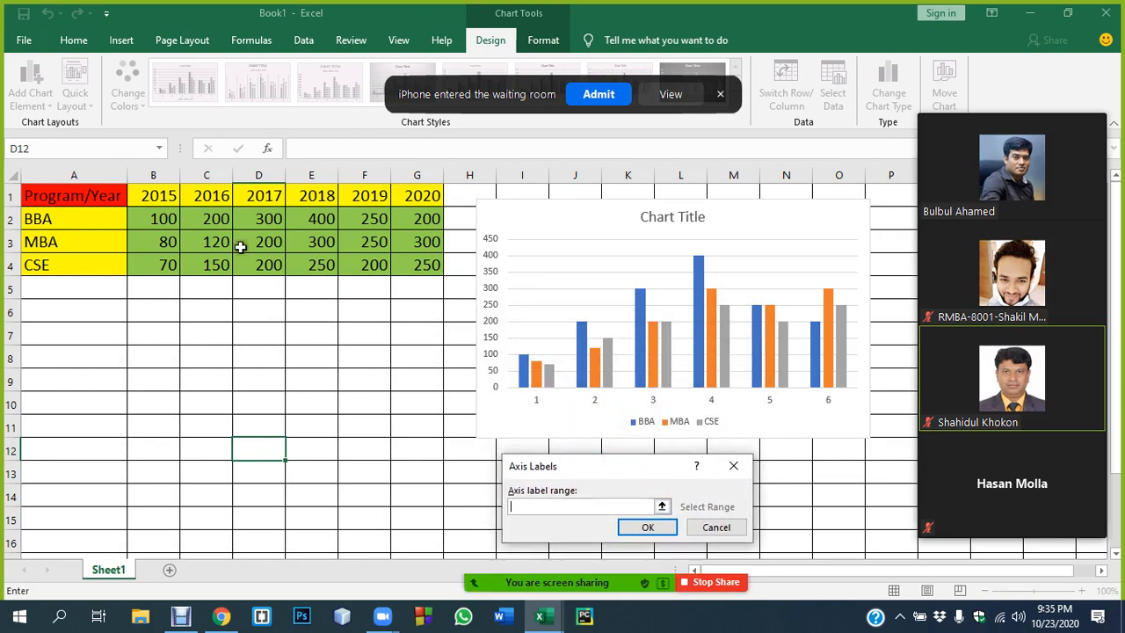
pyautogui.moveTo(156, 195); pyautogui.dragTo(241, 195)
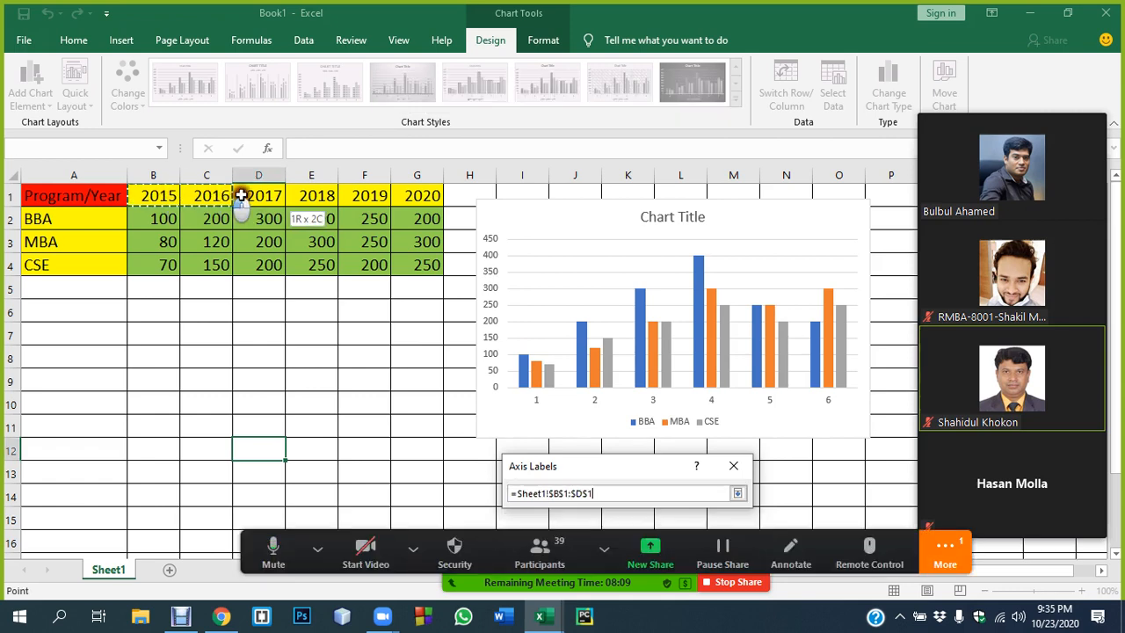
pyautogui.moveTo(418, 197); pyautogui.dragTo(419, 197)
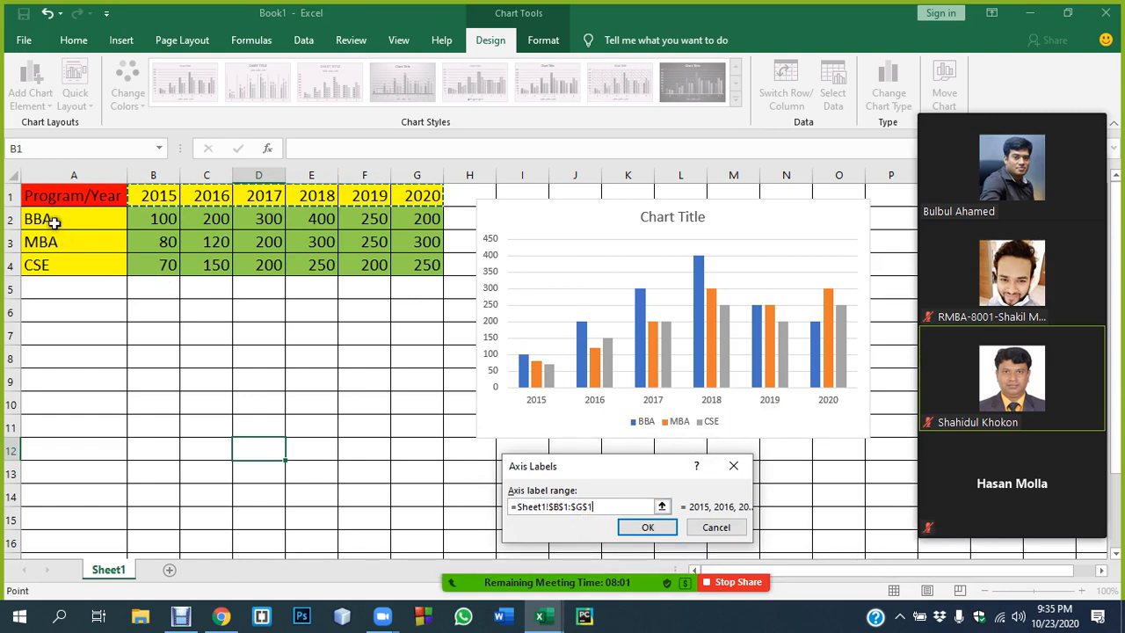
# Step: Try A2:E4 as the axis label range and return to the years in B1:G1
pyautogui.moveTo(54, 223); pyautogui.dragTo(316, 269)
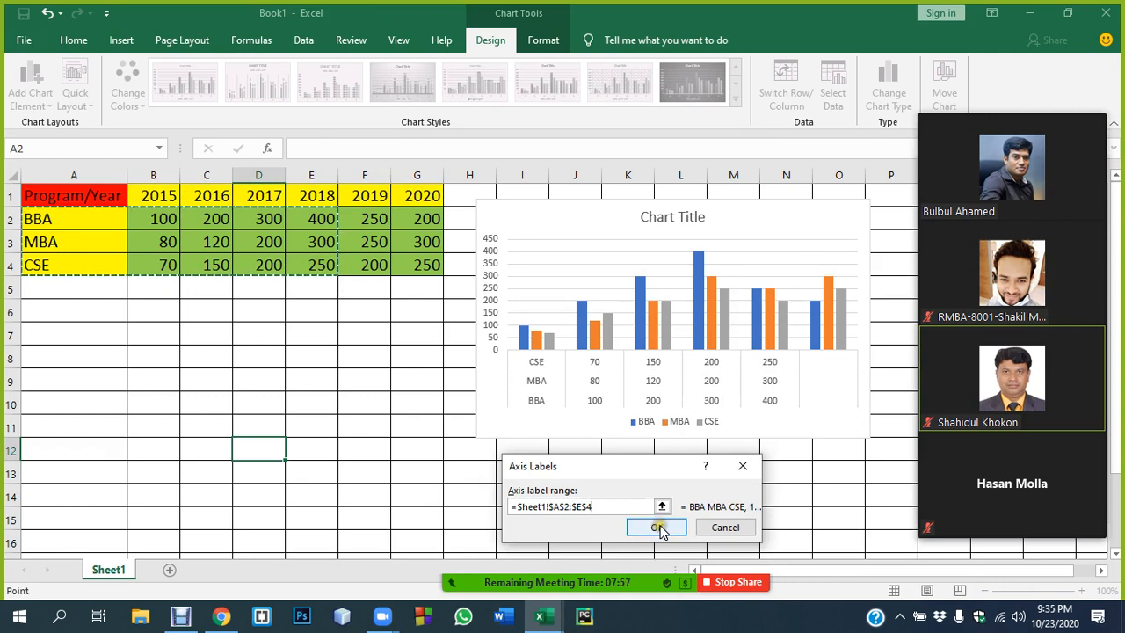
pyautogui.moveTo(157, 195); pyautogui.dragTo(285, 191)
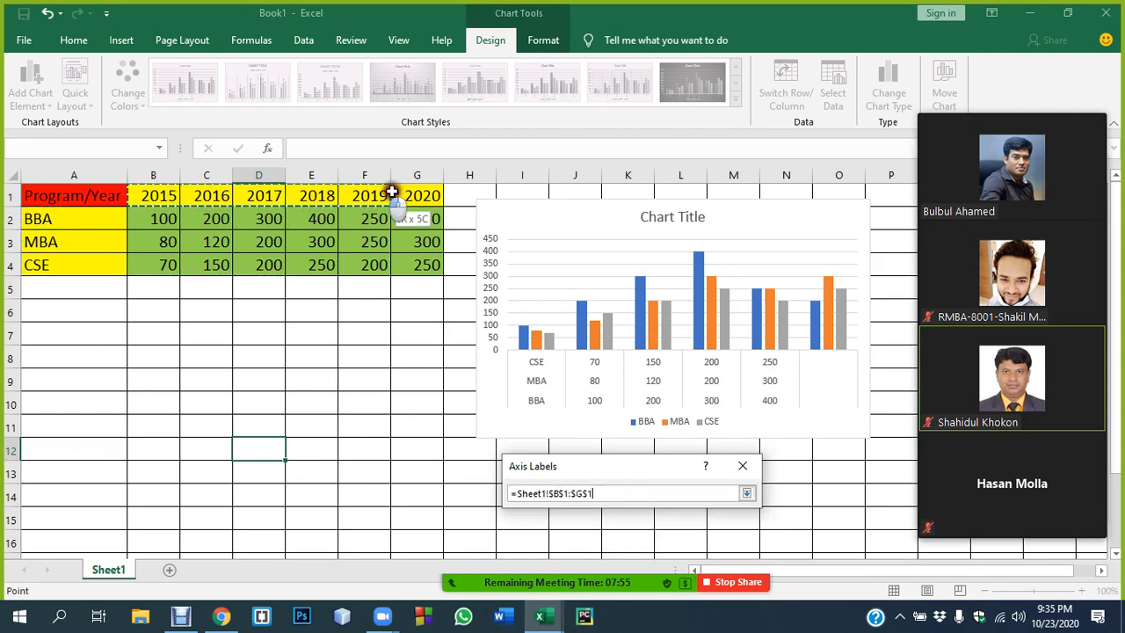
pyautogui.moveTo(413, 191); pyautogui.dragTo(413, 193)
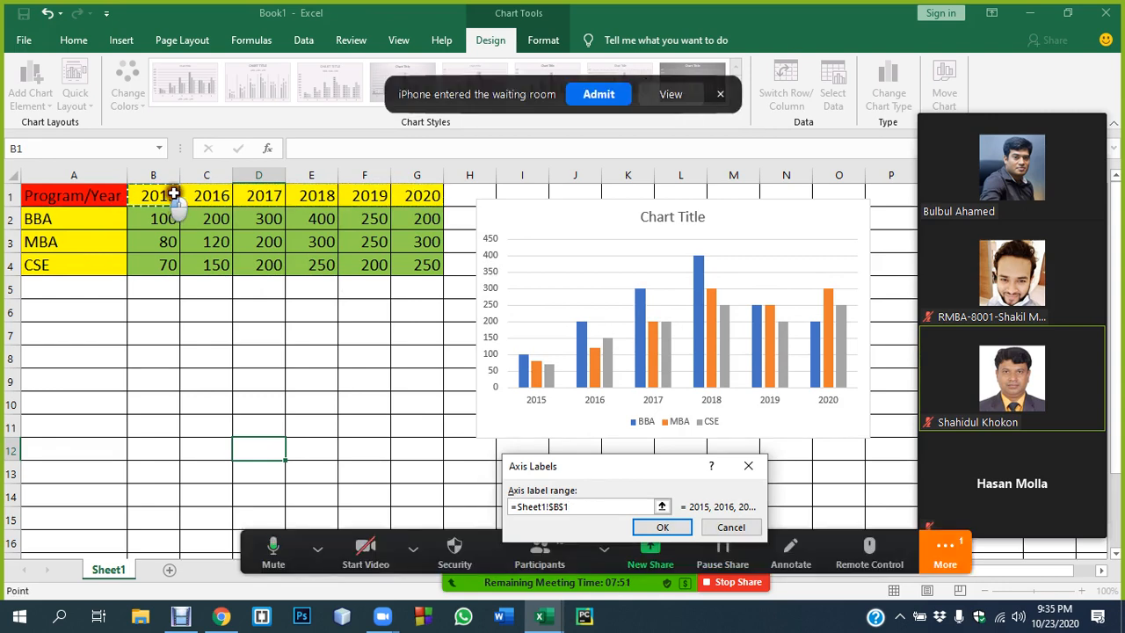
# Step: Reselect B1:G1 as the axis label range and apply the chart's data source change
pyautogui.moveTo(174, 195); pyautogui.dragTo(418, 195)
pyautogui.click(639, 529)
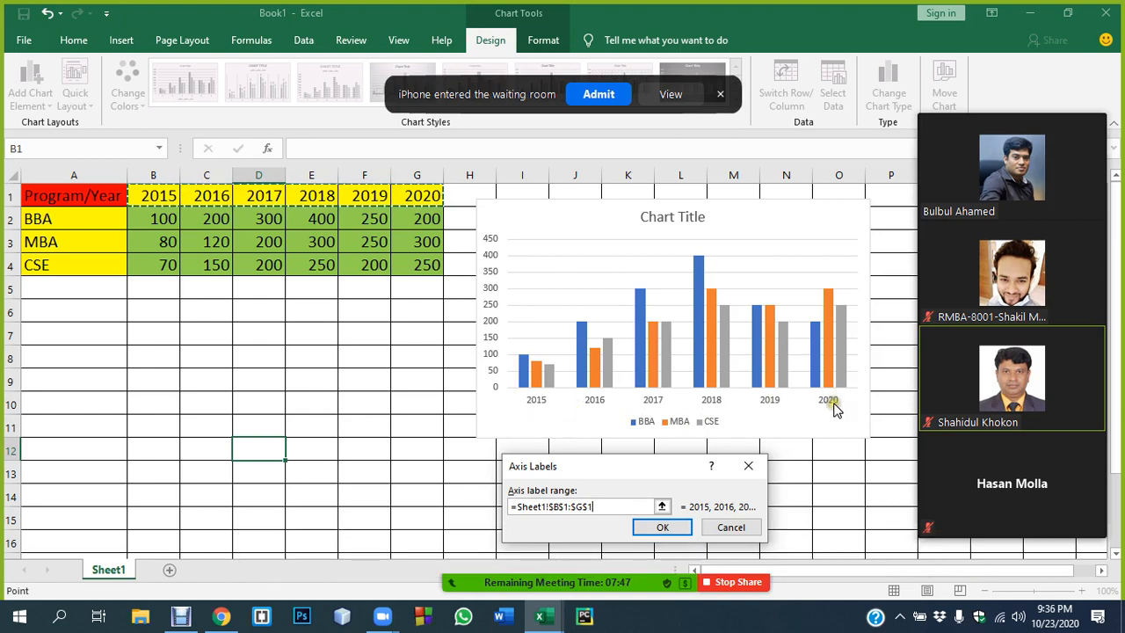
pyautogui.click(662, 528)
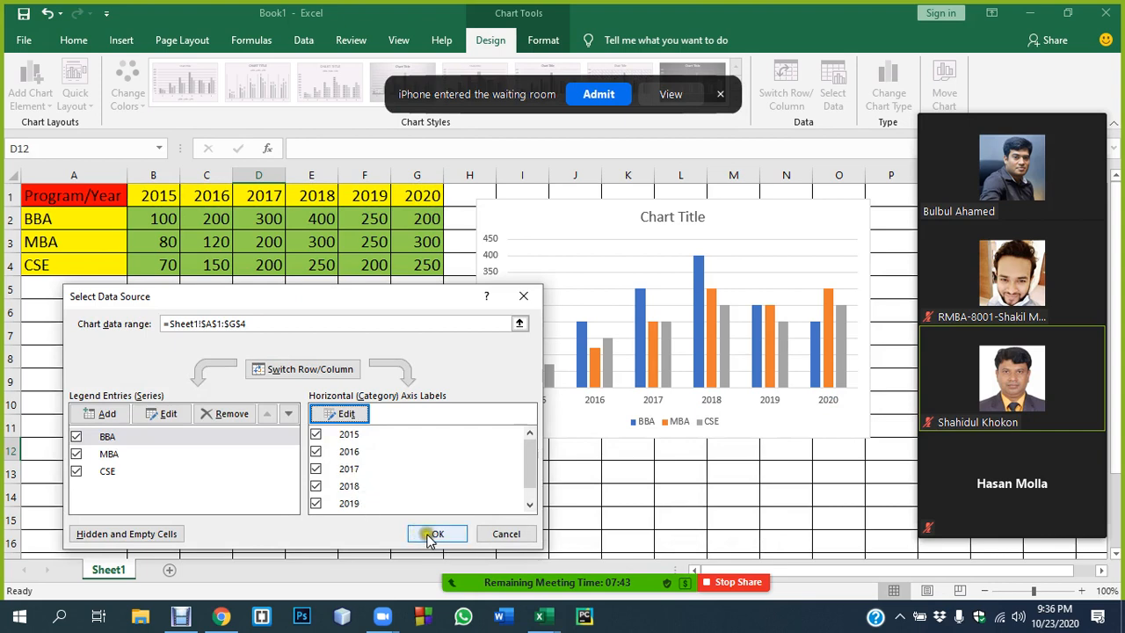
pyautogui.click(434, 534)
# Step: Shrink the chart and move it lower on the sheet, covering about columns K to P and rows 9 to 15
pyautogui.moveTo(836, 219); pyautogui.dragTo(398, 306)
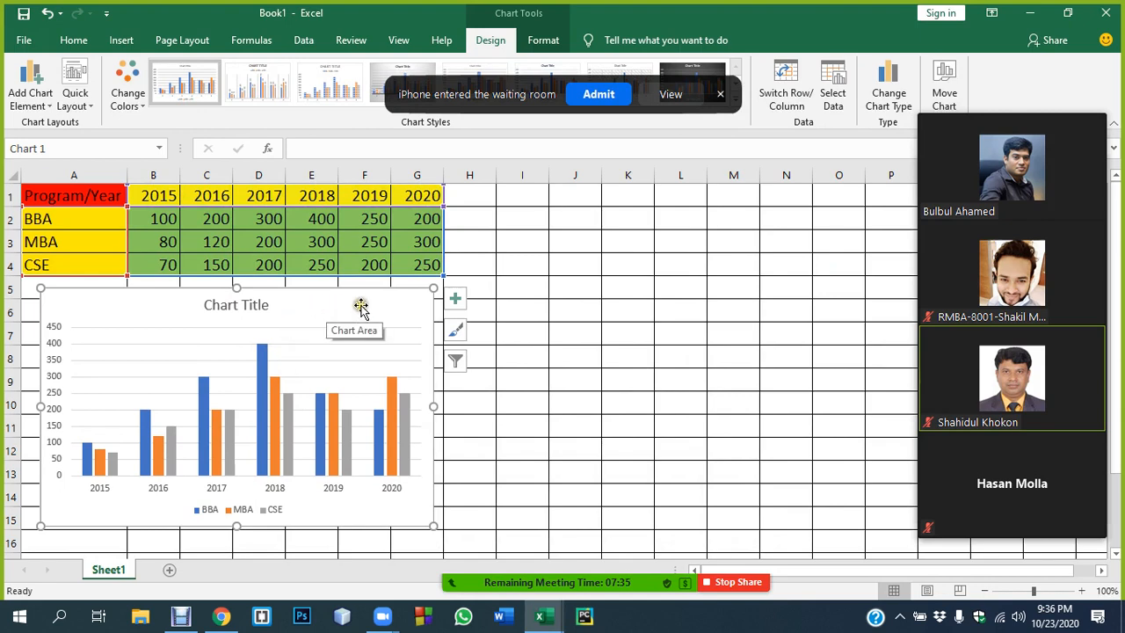
pyautogui.moveTo(360, 305); pyautogui.dragTo(756, 211)
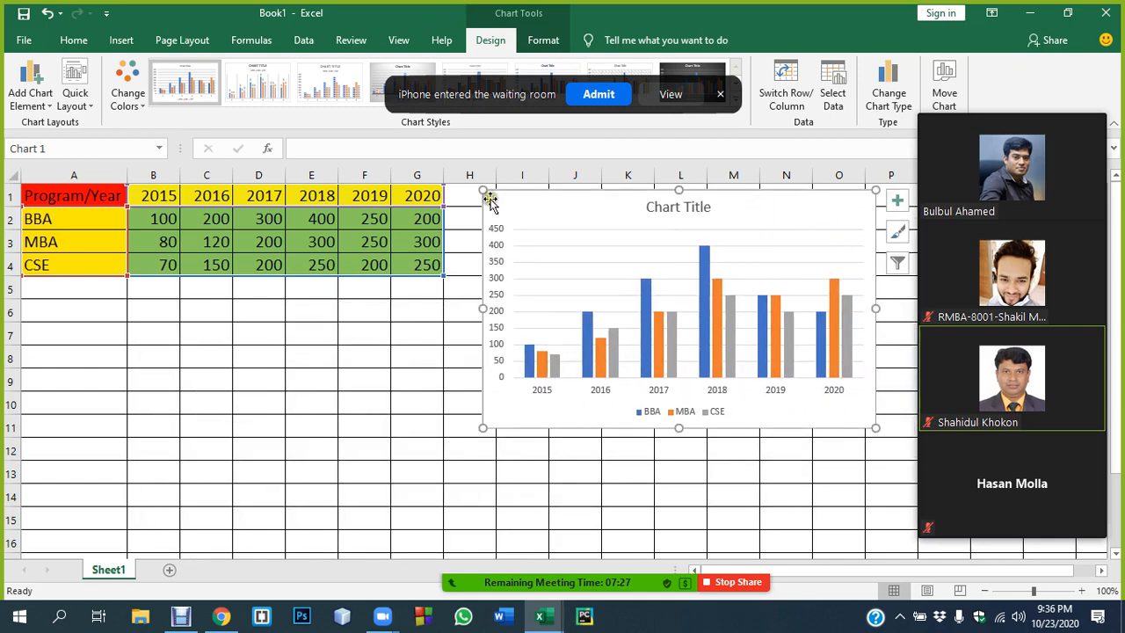
pyautogui.moveTo(481, 188); pyautogui.dragTo(590, 264)
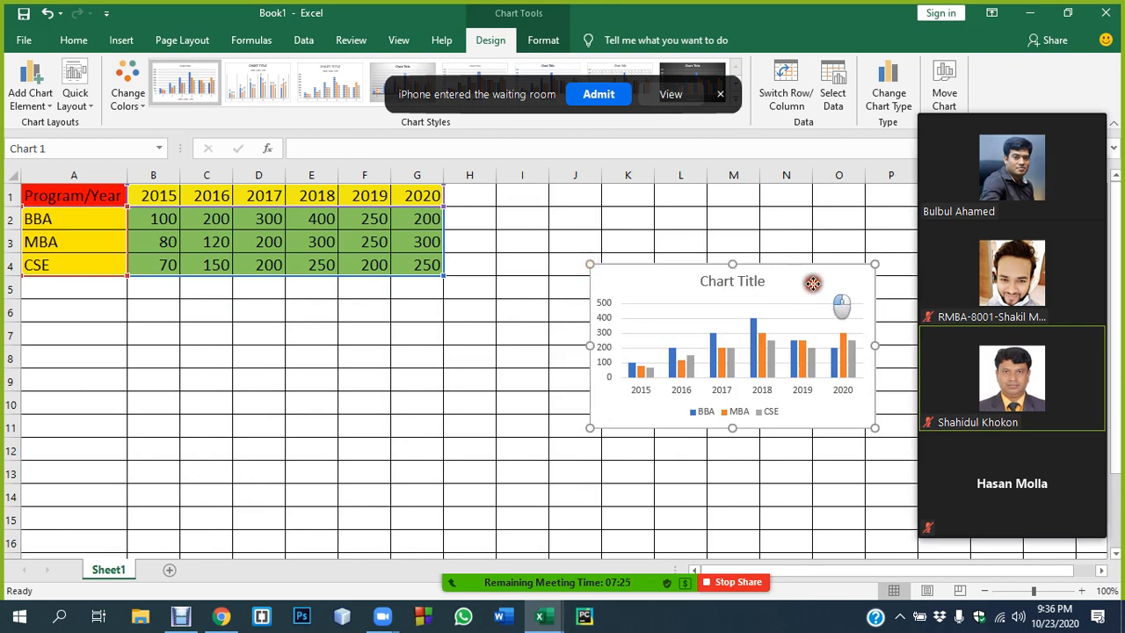
pyautogui.moveTo(813, 283); pyautogui.dragTo(842, 396)
# Step: Merge the range A5:P18 into one cell with top-left text alignment, and admit the waiting meeting participant
pyautogui.moveTo(48, 293); pyautogui.dragTo(874, 486)
pyautogui.scroll(2, 326, 349)
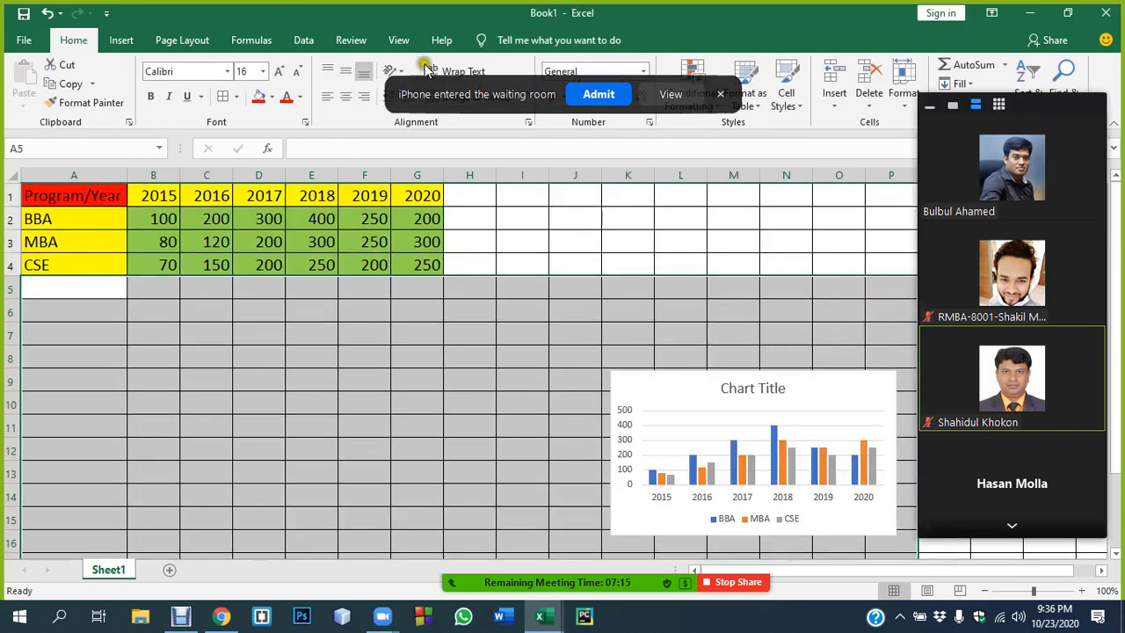
pyautogui.click(600, 95)
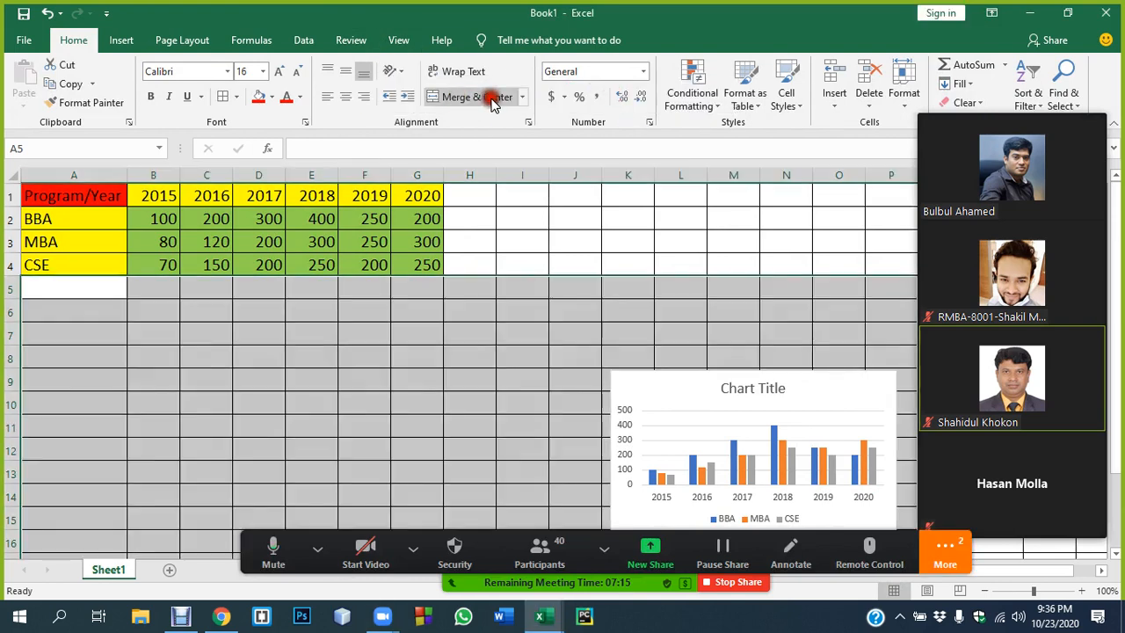
pyautogui.click(470, 96)
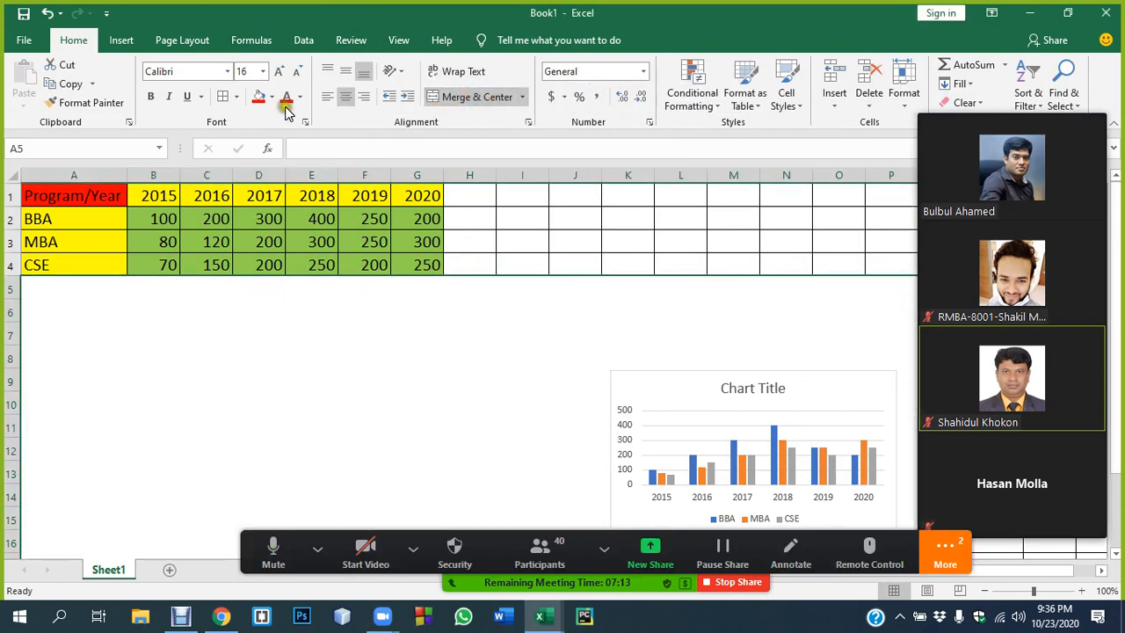
pyautogui.click(325, 75)
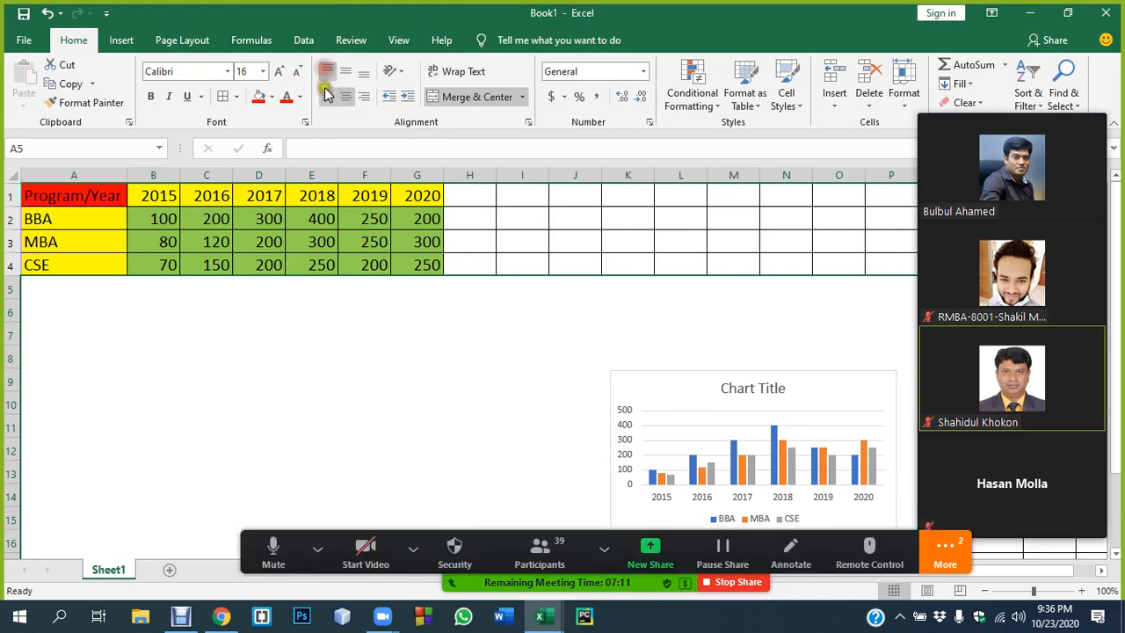
# Step: Fill the merged cell with light blue and move the chart up to about columns J to O, rows 5 to 11
pyautogui.click(271, 98)
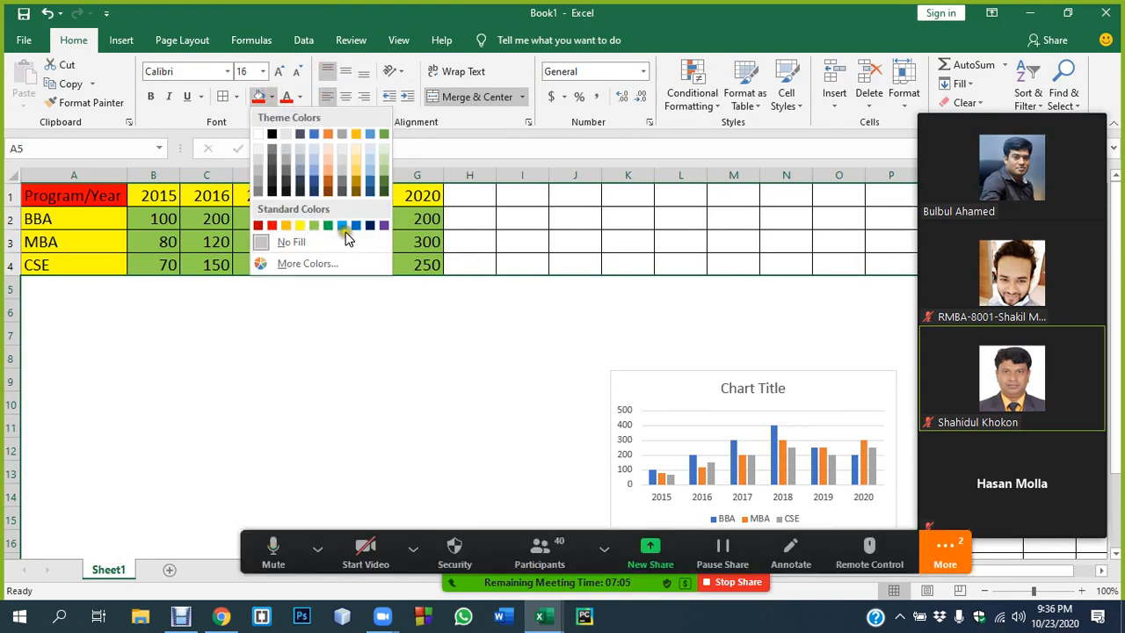
pyautogui.click(343, 230)
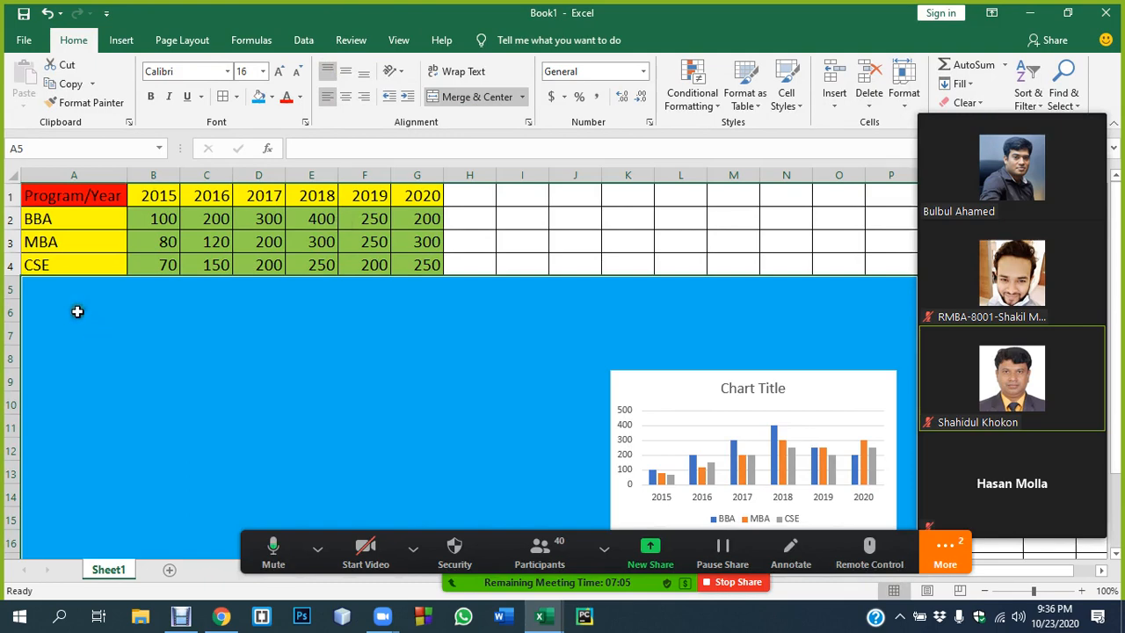
pyautogui.moveTo(666, 384); pyautogui.dragTo(597, 244)
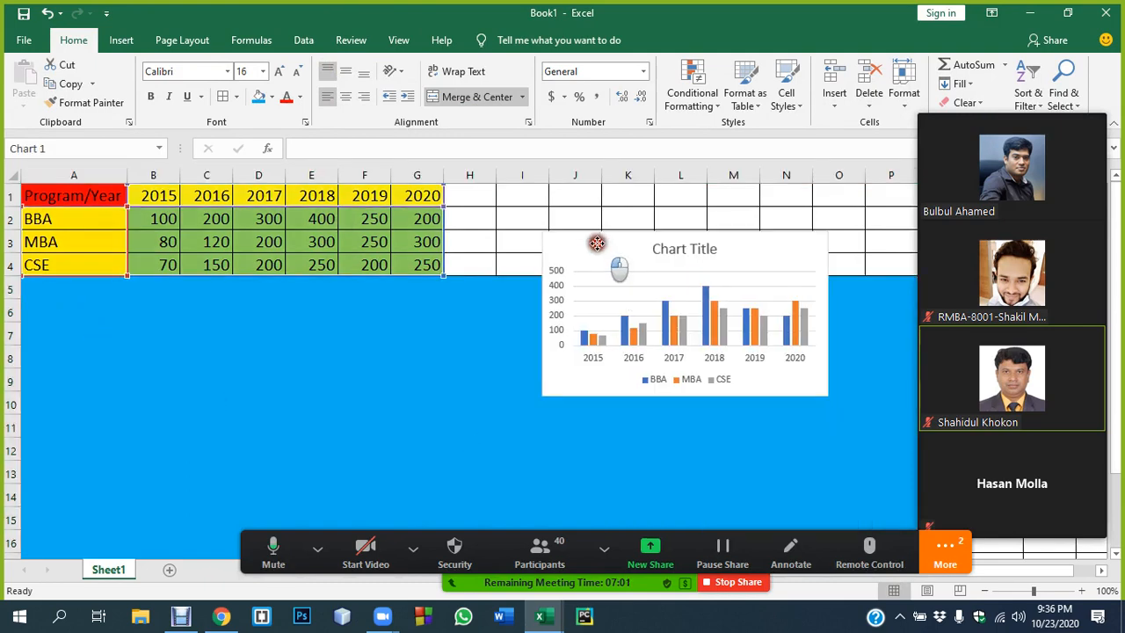
pyautogui.moveTo(762, 244); pyautogui.dragTo(801, 284)
# Step: Enter "Q1. Create a column chart where horizontal axis represents year." in the merged cell A5
pyautogui.click(60, 297)
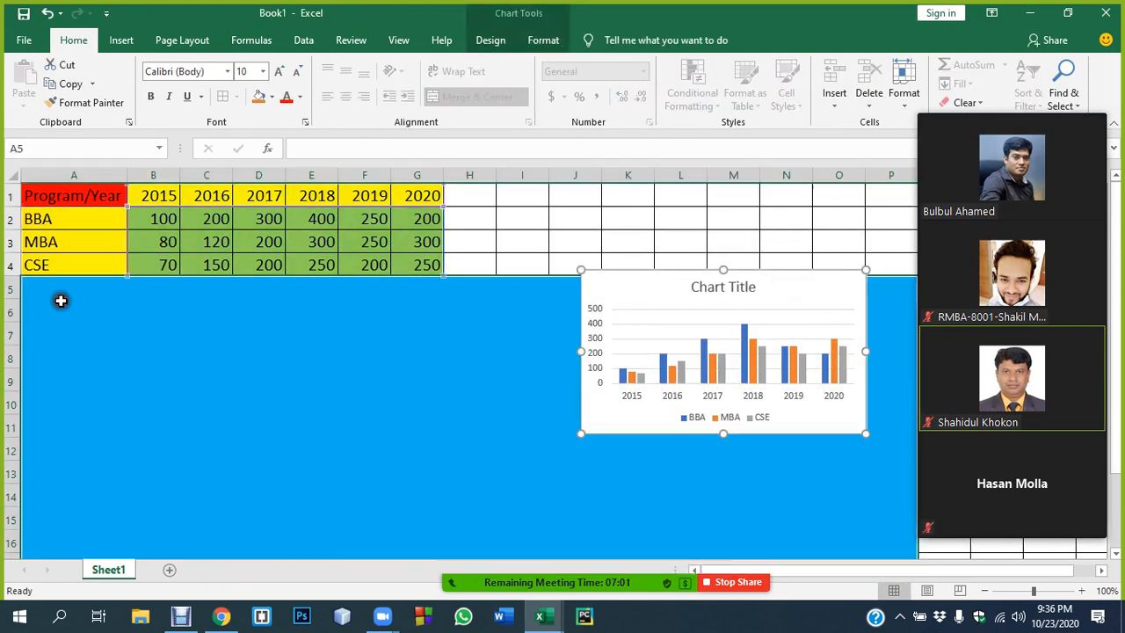
pyautogui.write('Q1')
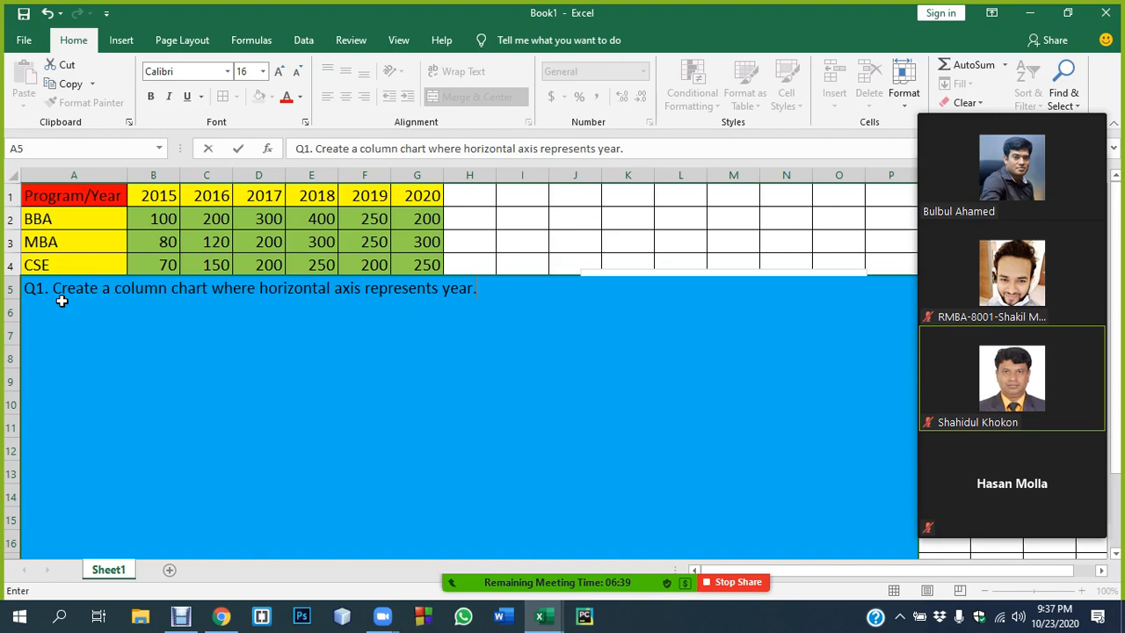
pyautogui.press('Return')
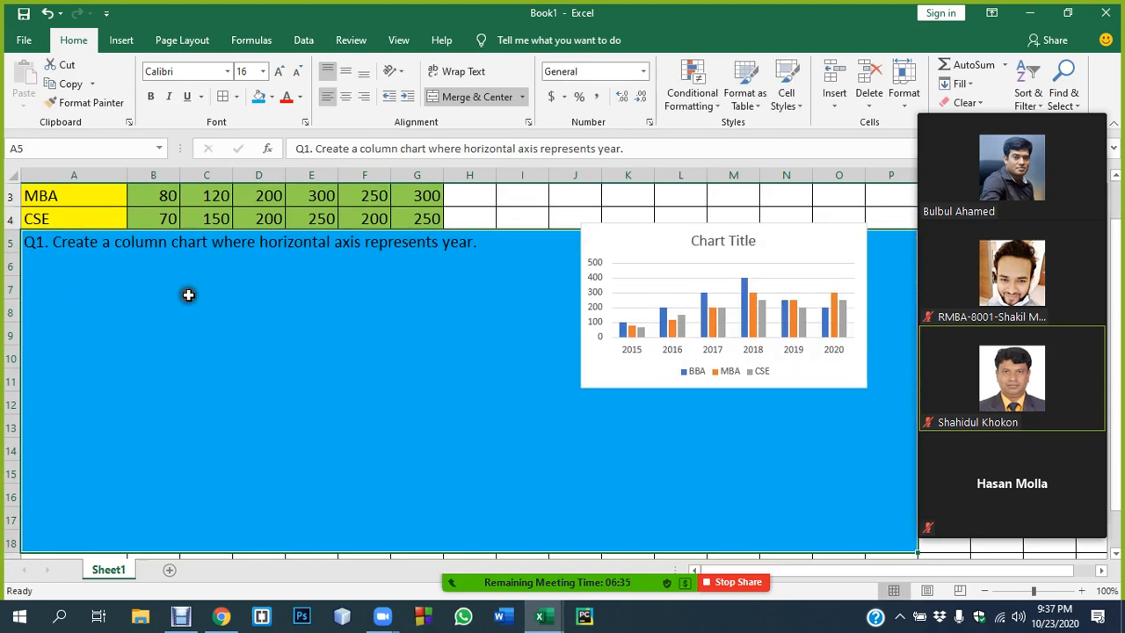
# Step: Duplicate the Q1 question text onto a second line within the merged cell
pyautogui.doubleClick(412, 261)
pyautogui.moveTo(498, 240); pyautogui.dragTo(35, 251)
pyautogui.hotkey('ctrl', 'c')
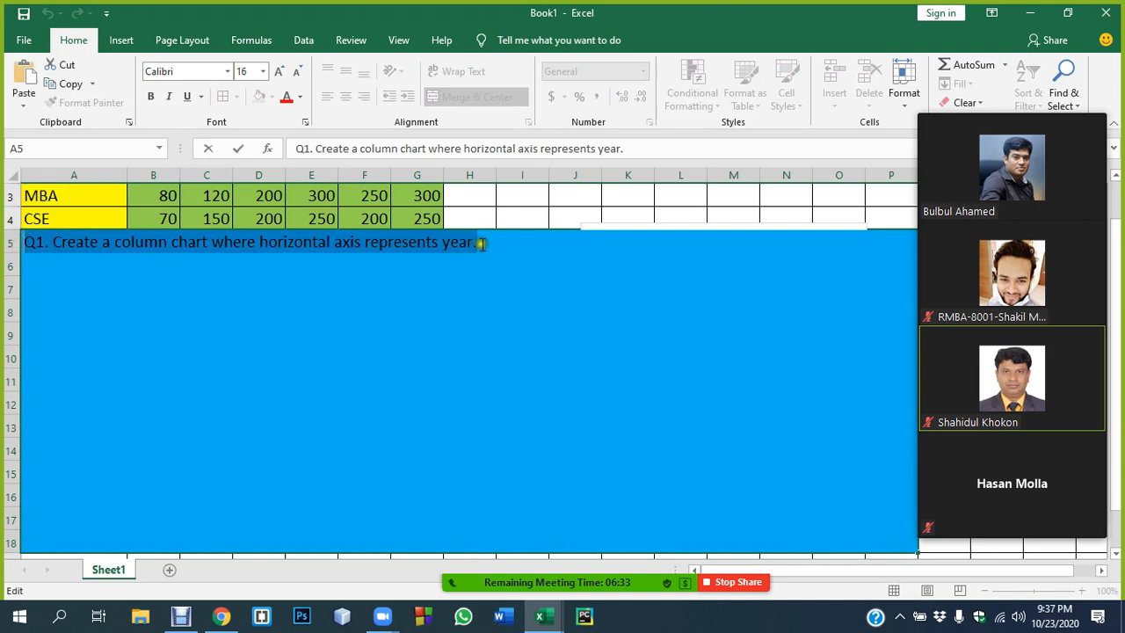
pyautogui.click(512, 250)
pyautogui.hotkey('alt', 'Return')
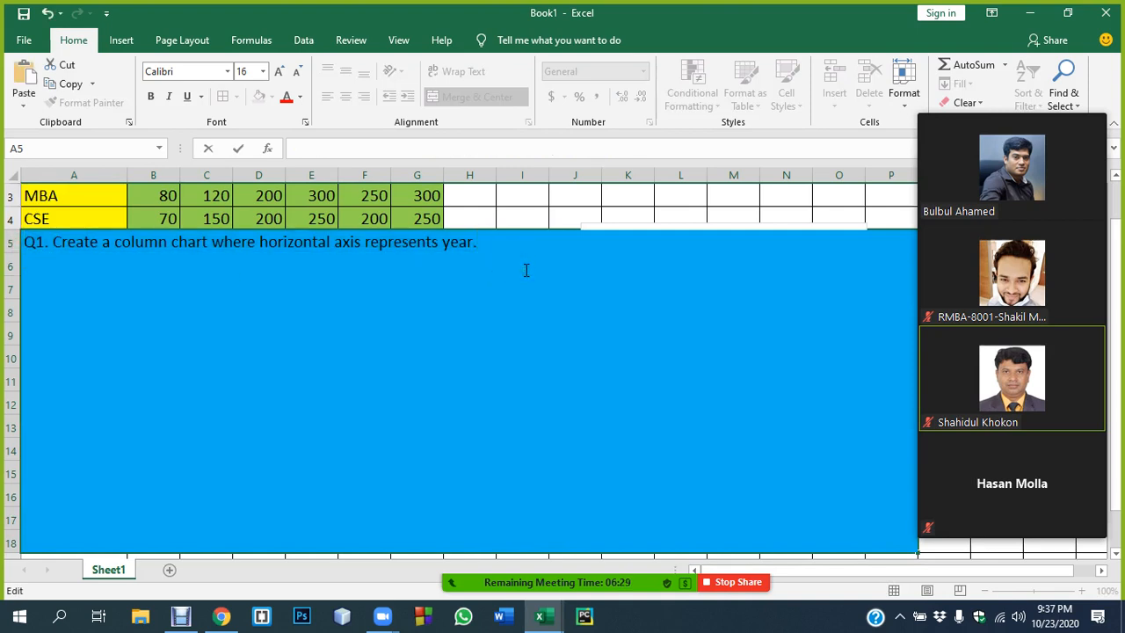
pyautogui.hotkey('ctrl', 'v')
# Step: Edit the second line in the merged cell to read "Q2. Create a column chart where horizontal axis represents program name."
pyautogui.click(57, 252)
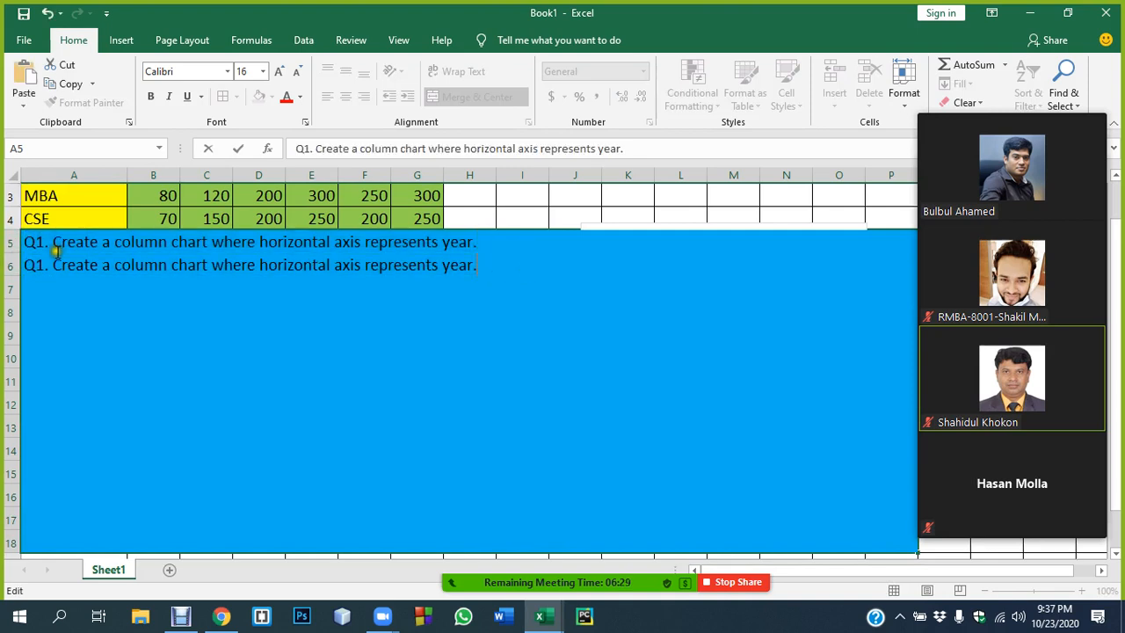
pyautogui.press('BackSpace')
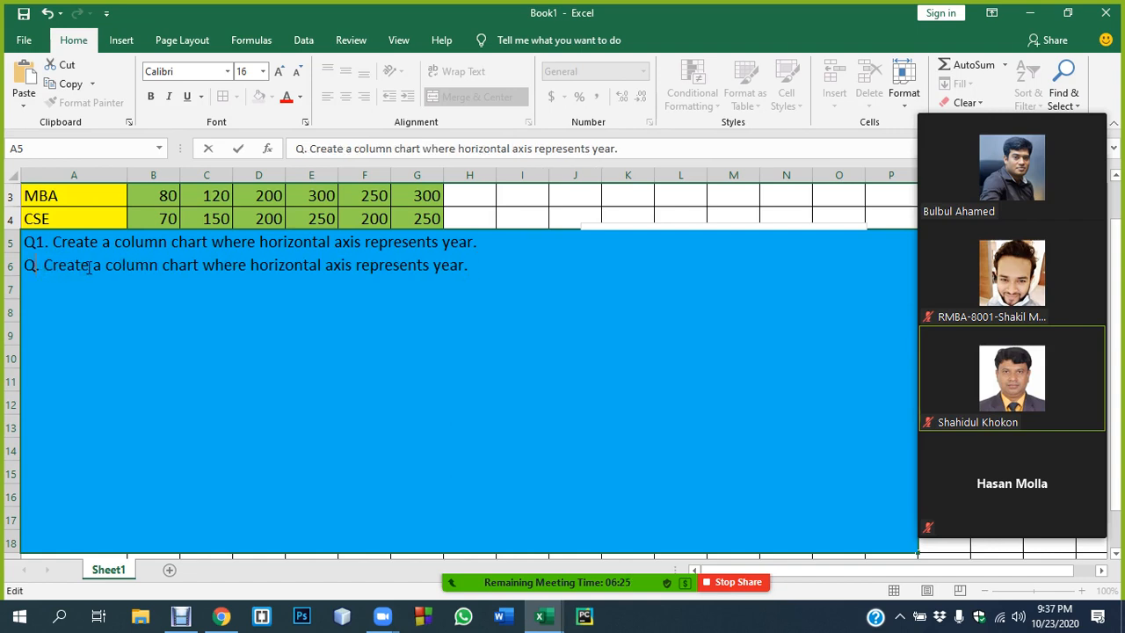
pyautogui.write('2')
pyautogui.doubleClick(455, 269)
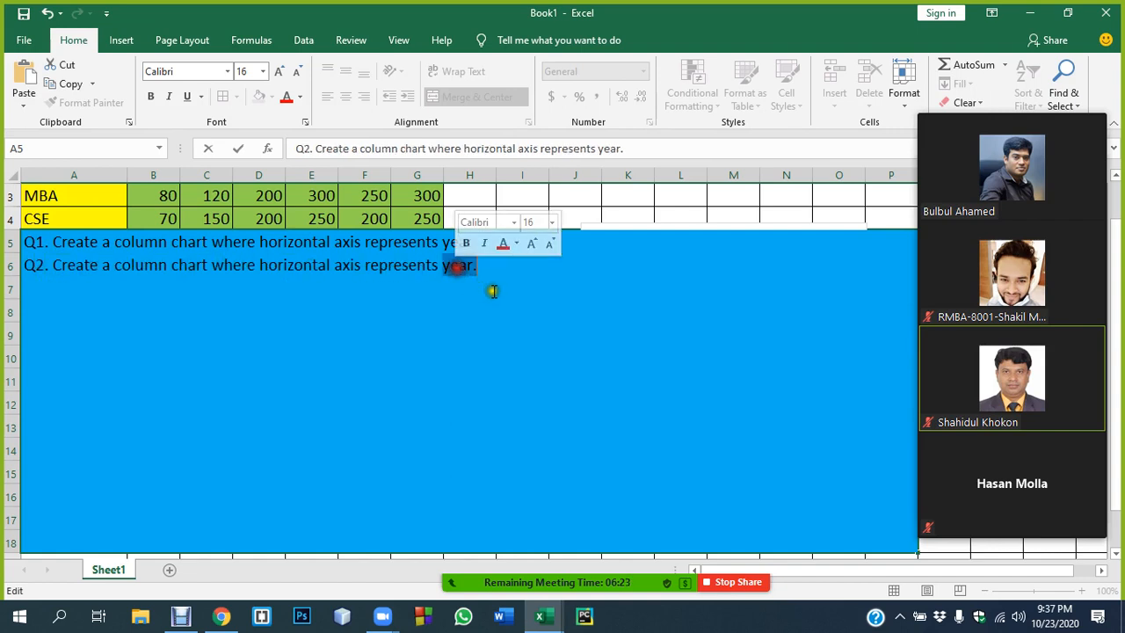
pyautogui.write('program nam')
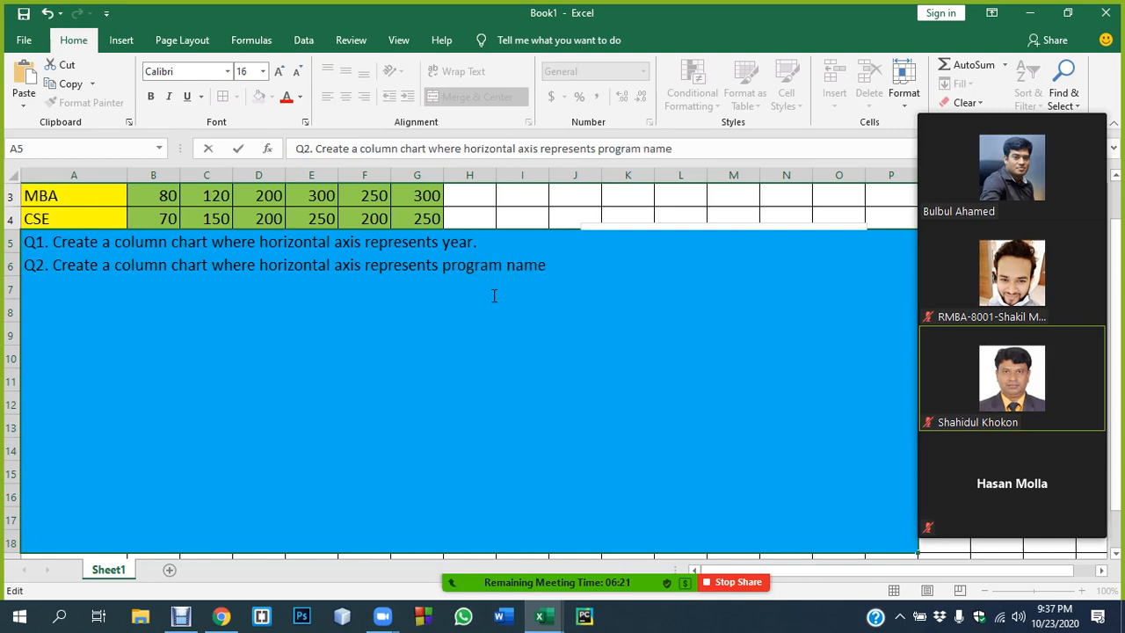
pyautogui.click(542, 215)
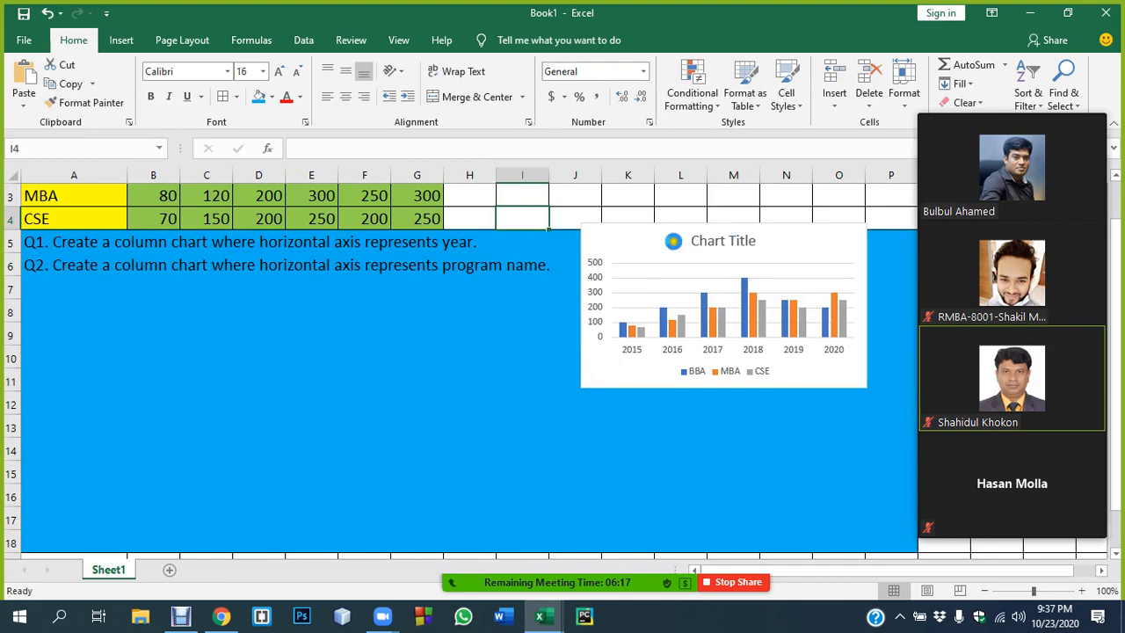
pyautogui.hotkey('ctrl', 's')
pyautogui.press('Escape')
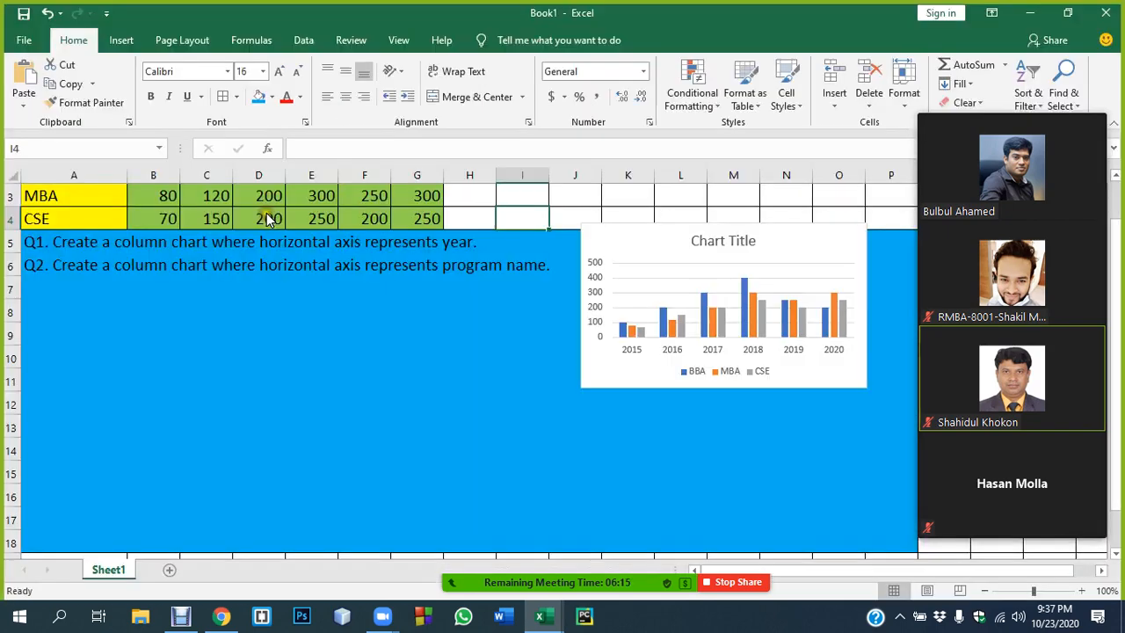
# Step: Move the chart below the two questions and enlarge it to cover about columns F to L, rows 7 to 15
pyautogui.moveTo(810, 239); pyautogui.dragTo(607, 291)
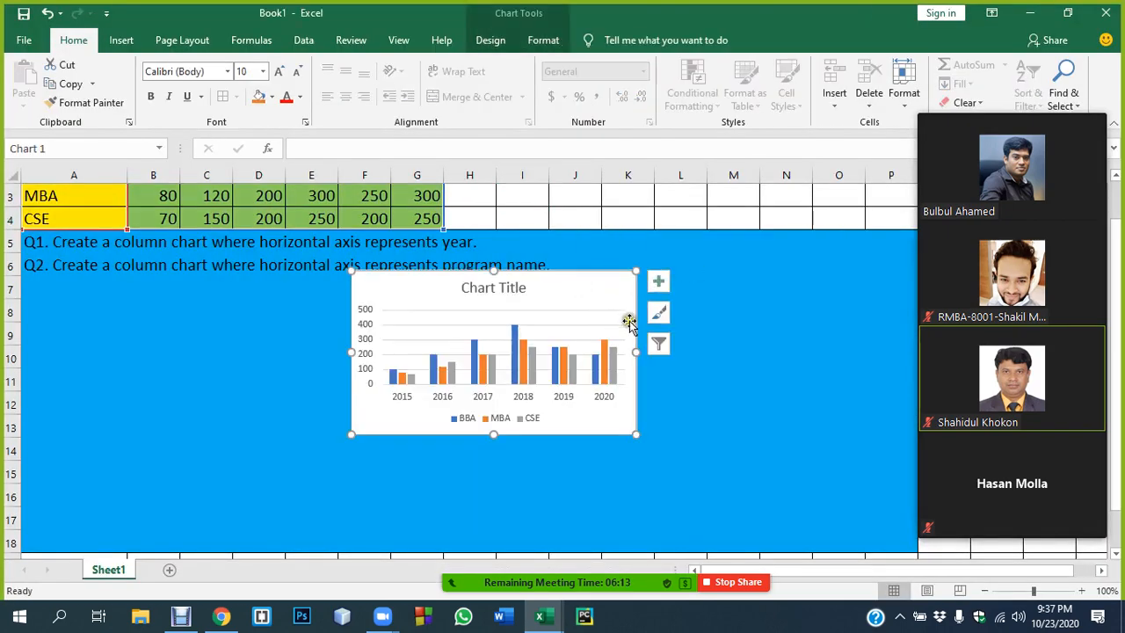
pyautogui.scroll(1, 629, 321)
pyautogui.click(574, 217)
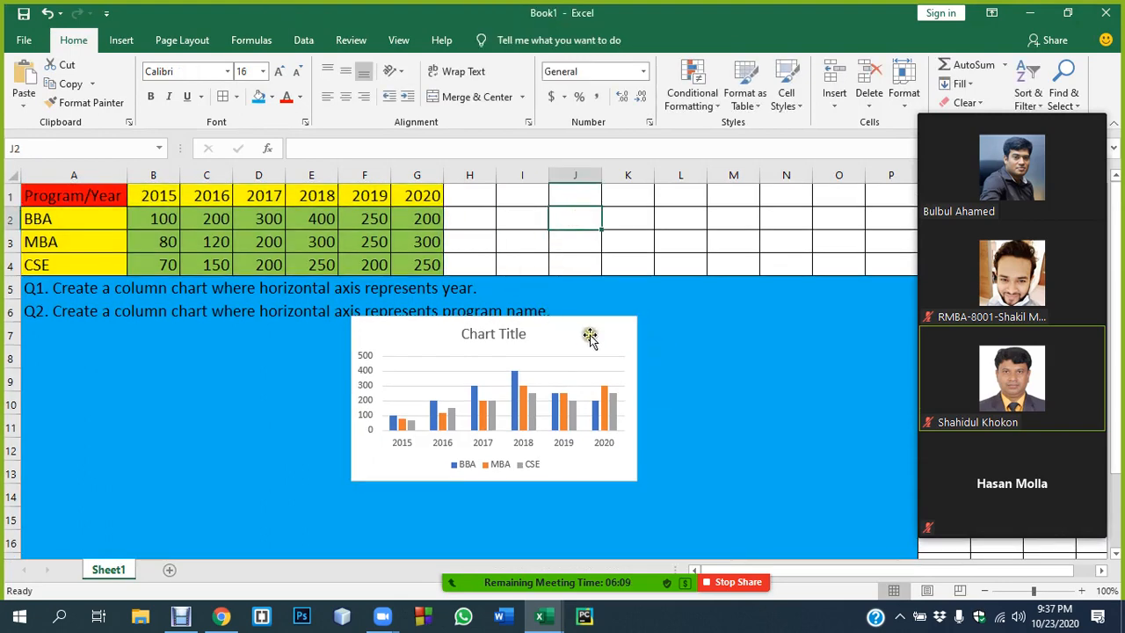
pyautogui.moveTo(590, 336); pyautogui.dragTo(525, 361)
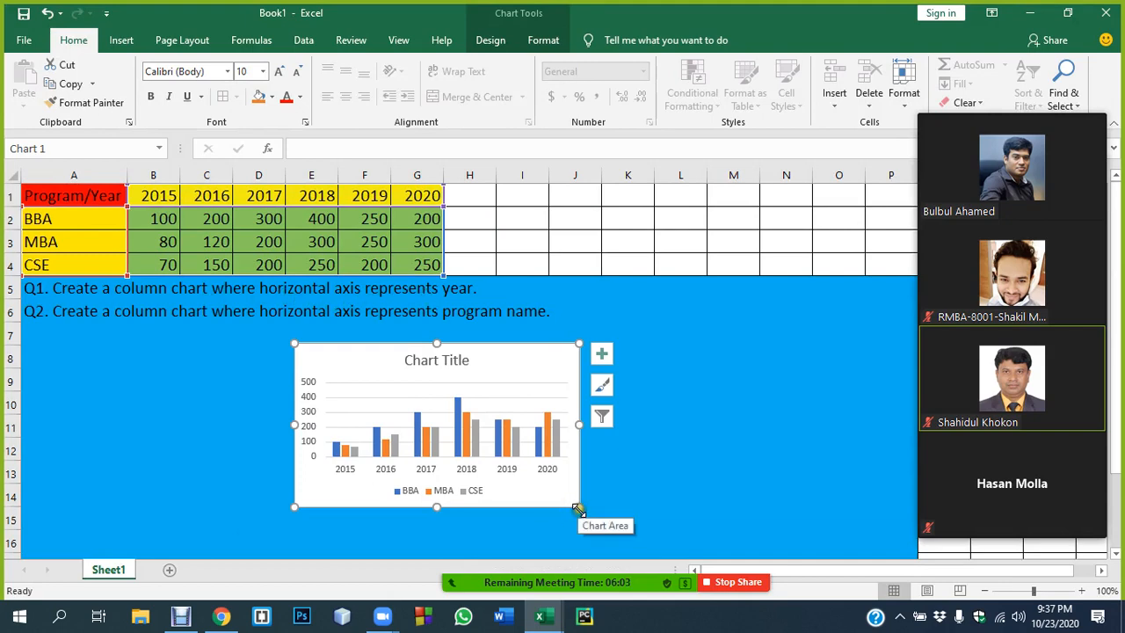
pyautogui.moveTo(570, 507); pyautogui.dragTo(646, 539)
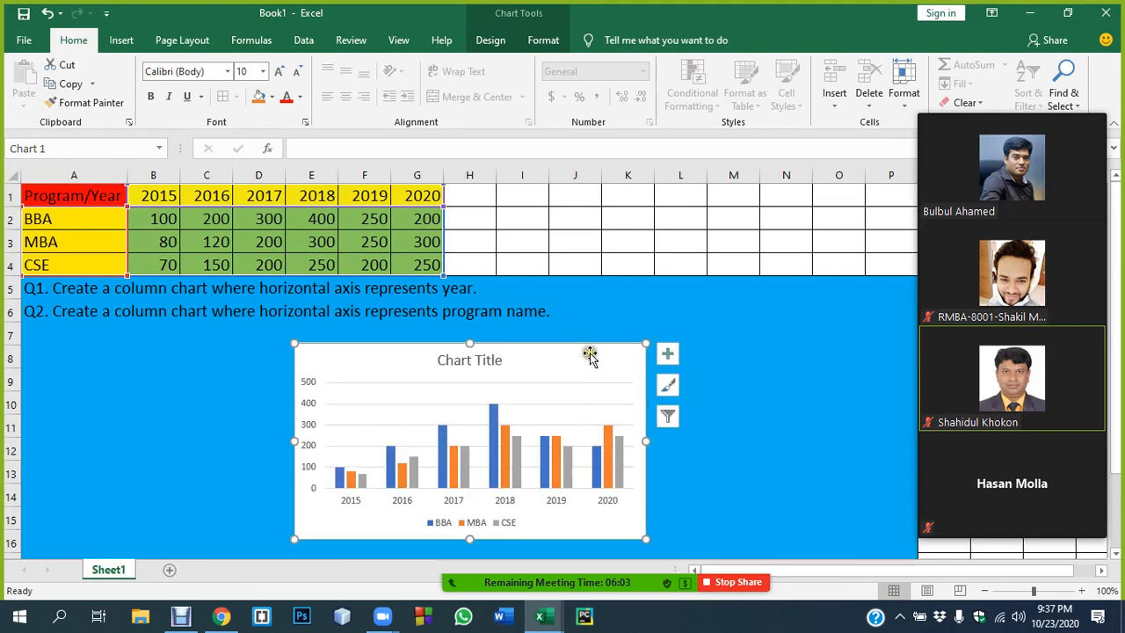
pyautogui.moveTo(593, 354); pyautogui.dragTo(633, 342)
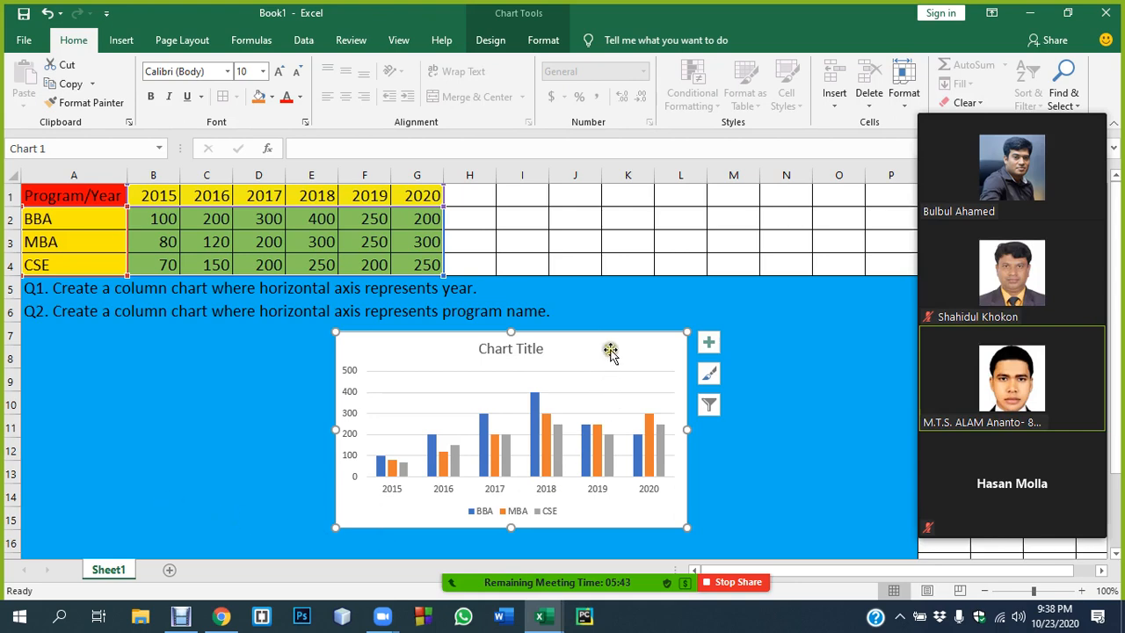
pyautogui.click(648, 223)
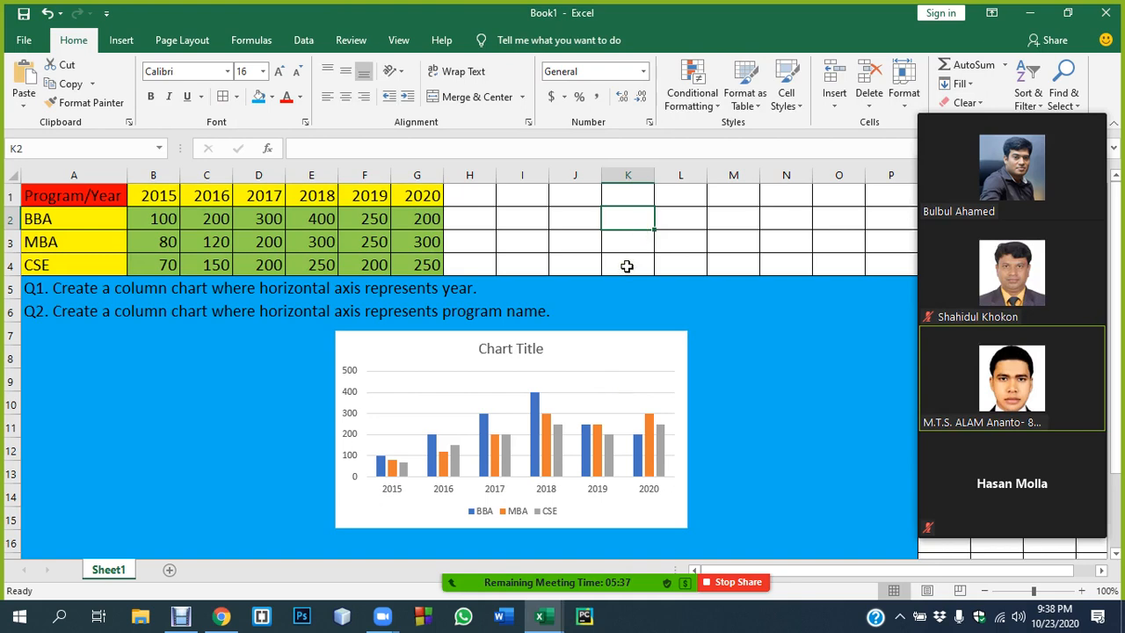
# Step: Open the chart's data source selection and move its dialog clear of the table and chart
pyautogui.click(591, 351)
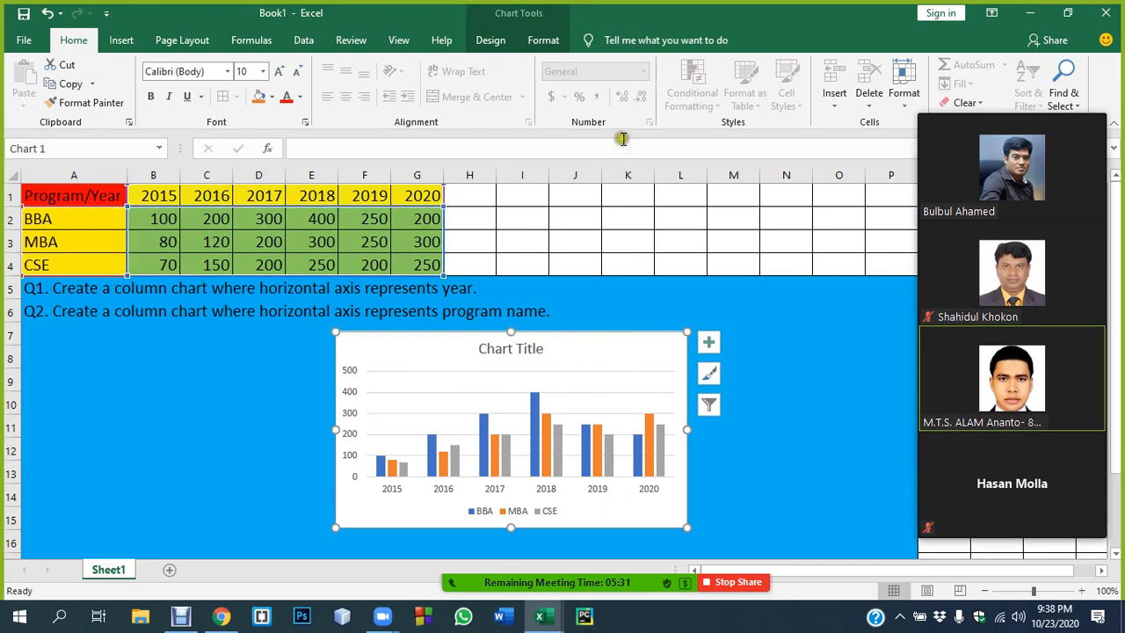
pyautogui.click(518, 239)
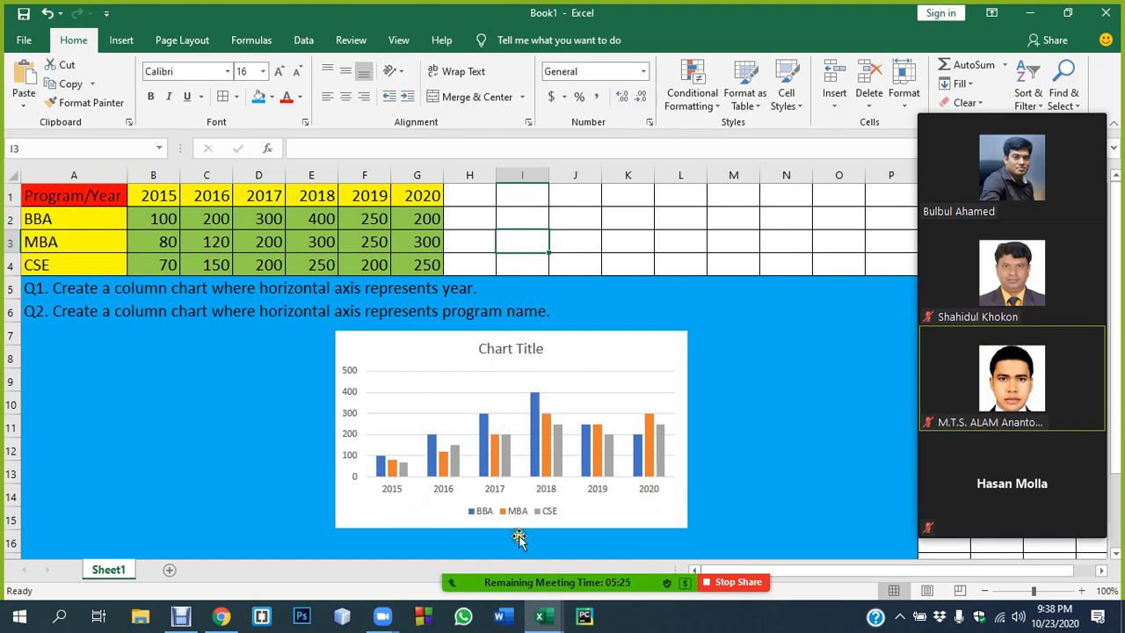
pyautogui.click(661, 349)
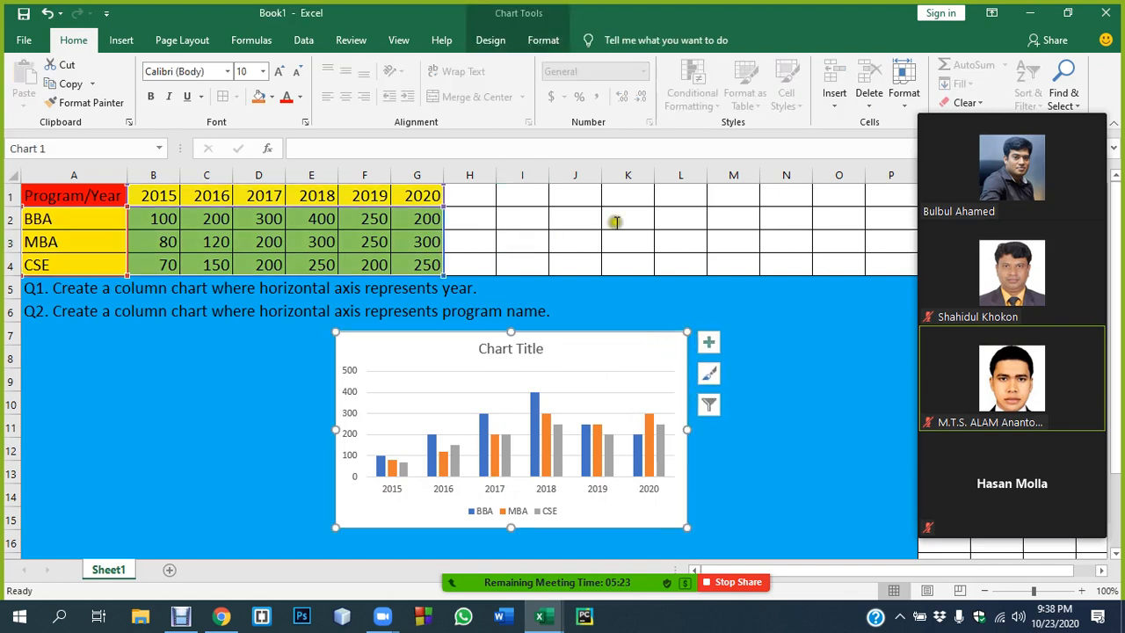
pyautogui.click(490, 40)
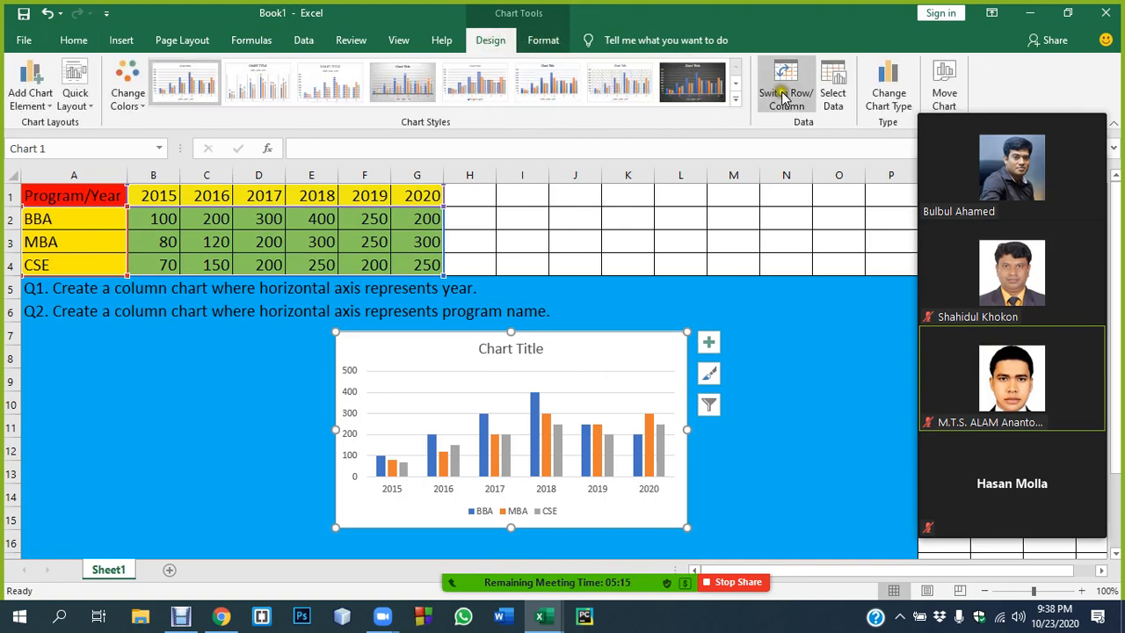
pyautogui.click(832, 88)
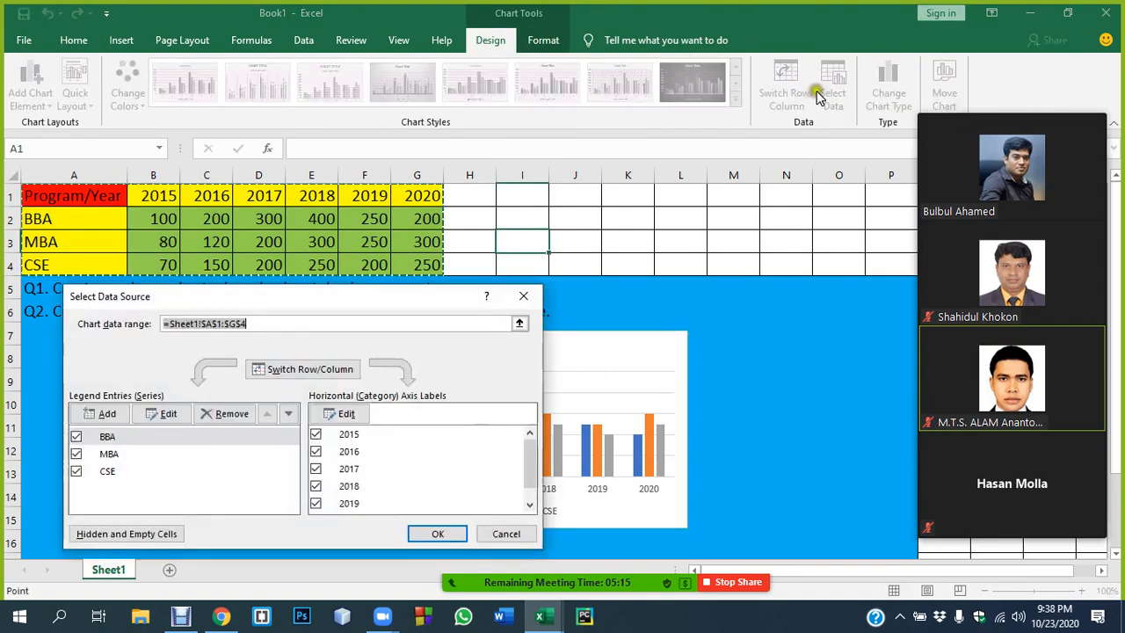
pyautogui.moveTo(402, 220); pyautogui.dragTo(722, 67)
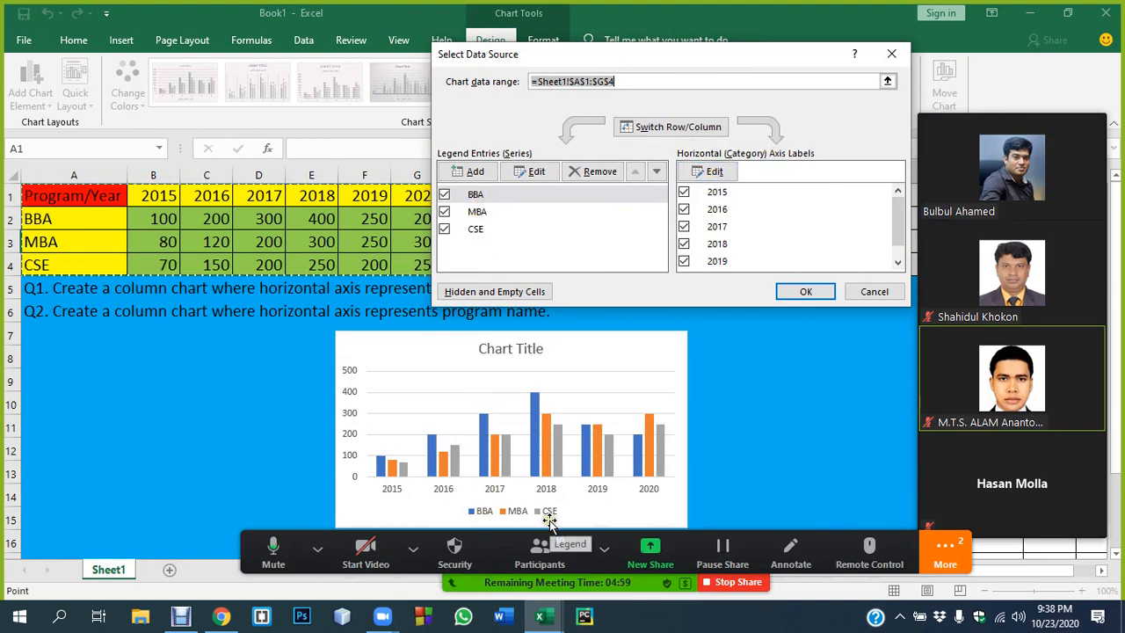
# Step: Select the years B1:G1 as the horizontal axis label range, and replace it with the BBA values B2:G2
pyautogui.click(708, 171)
pyautogui.moveTo(152, 195); pyautogui.dragTo(186, 192)
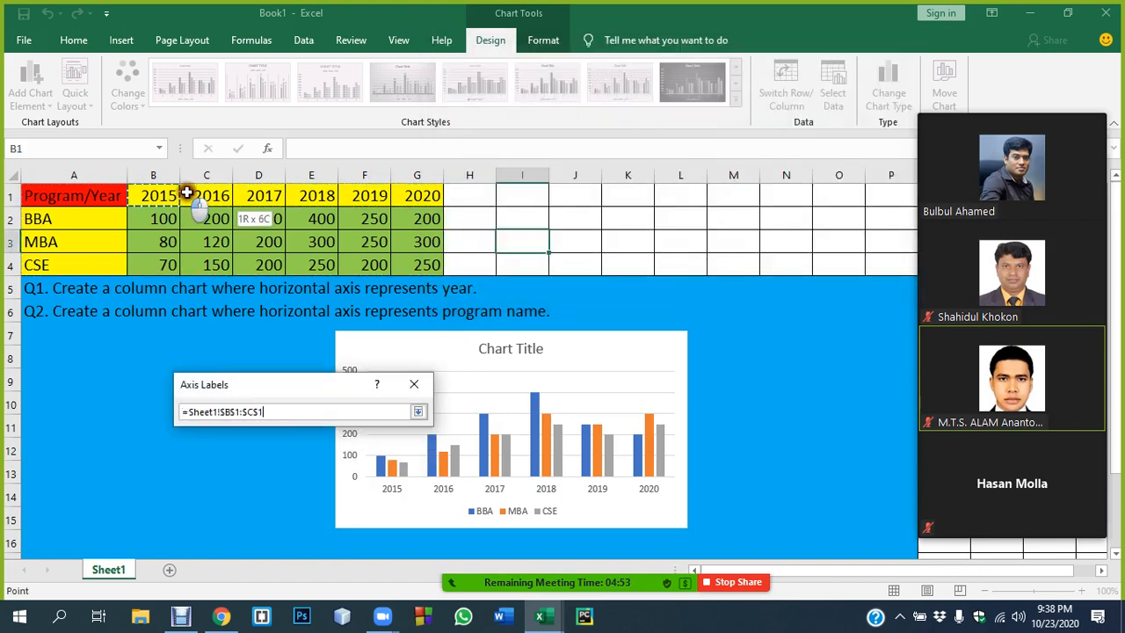
pyautogui.moveTo(392, 197); pyautogui.dragTo(398, 197)
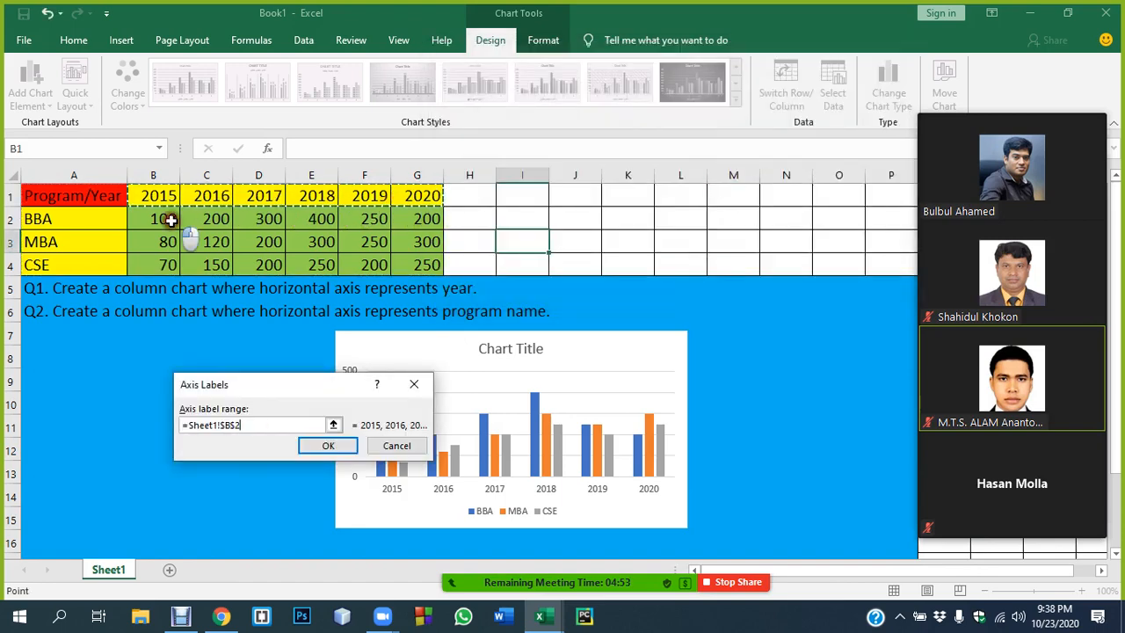
pyautogui.moveTo(169, 220); pyautogui.dragTo(415, 223)
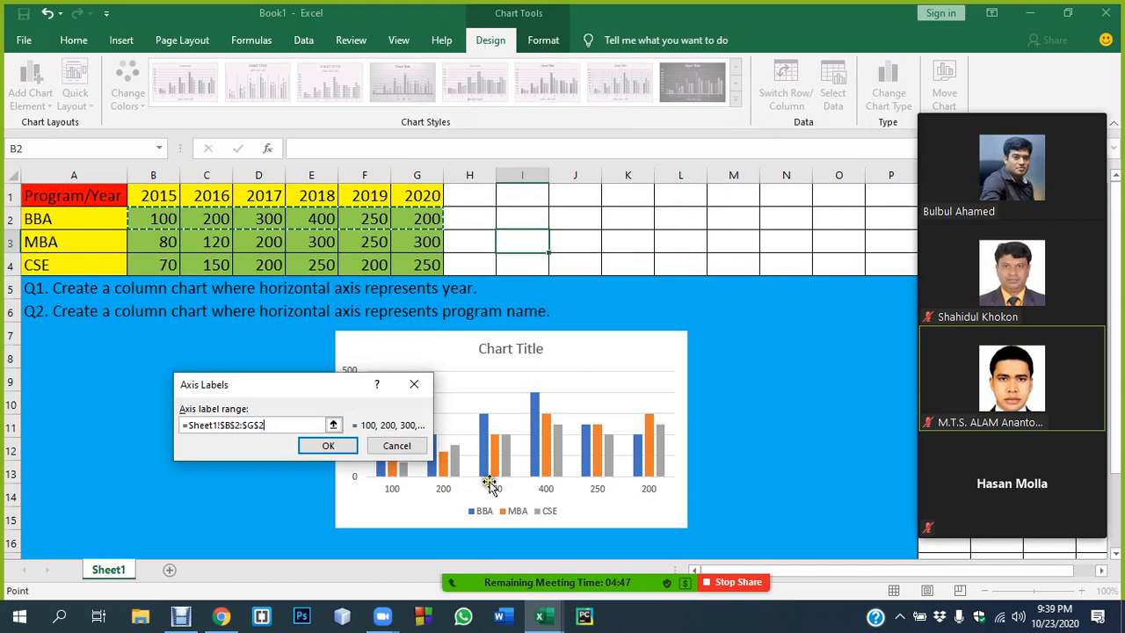
# Step: Try to set the axis label range back to the year headers B1:G1, moving the dialog off the chart
pyautogui.moveTo(156, 195); pyautogui.dragTo(283, 194)
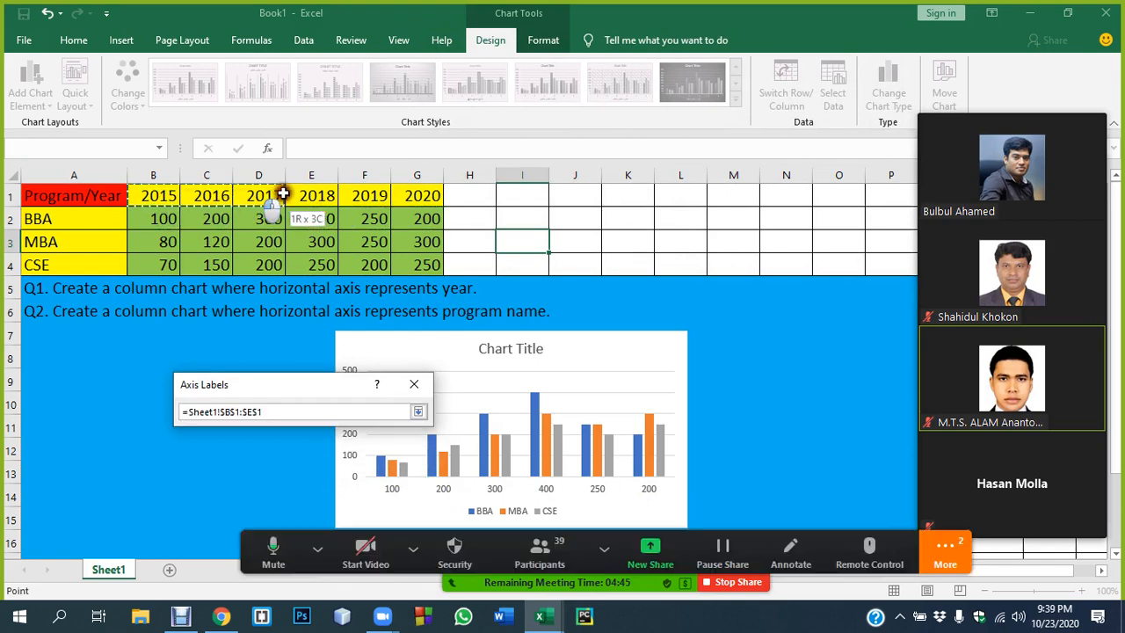
pyautogui.moveTo(424, 193); pyautogui.dragTo(413, 191)
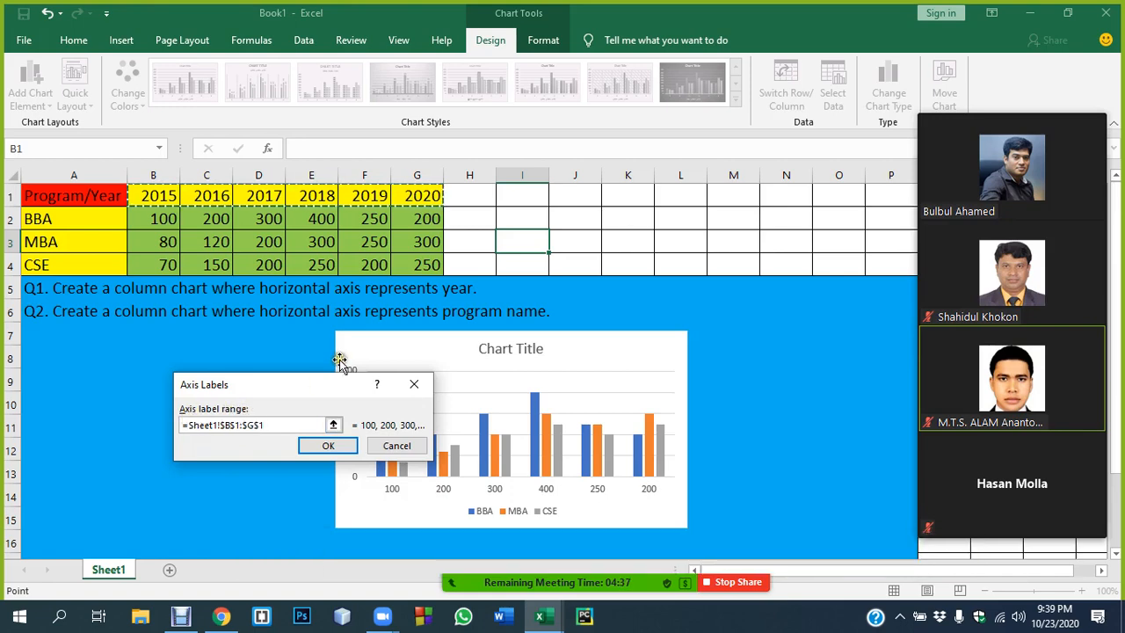
pyautogui.moveTo(292, 386); pyautogui.dragTo(213, 366)
pyautogui.click(165, 196)
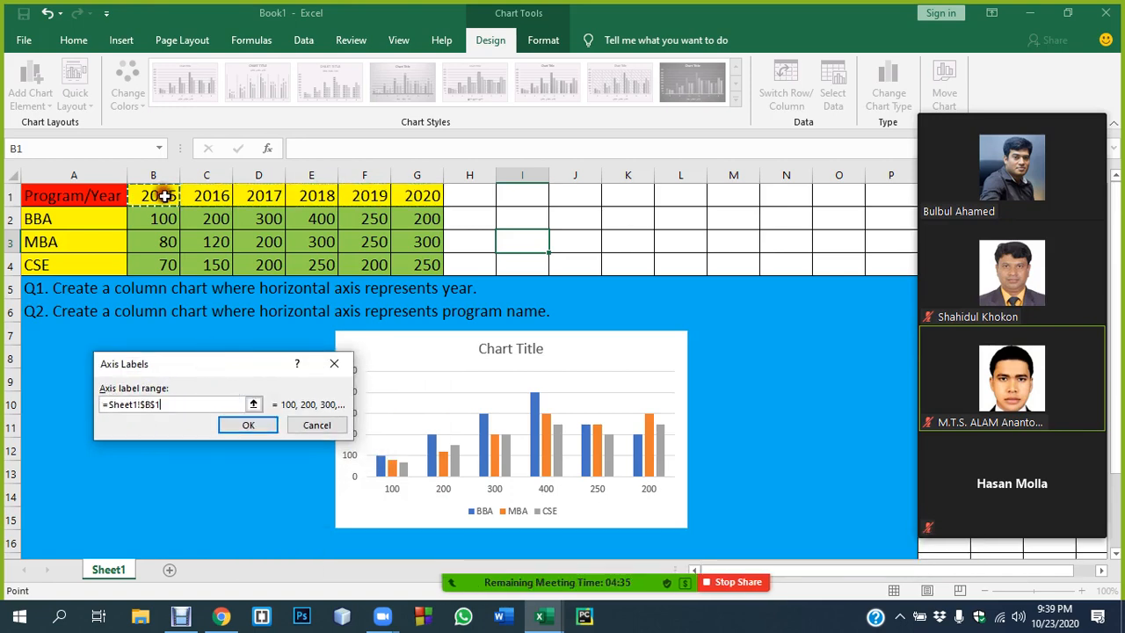
pyautogui.moveTo(151, 191); pyautogui.dragTo(310, 194)
pyautogui.moveTo(431, 194); pyautogui.dragTo(419, 210)
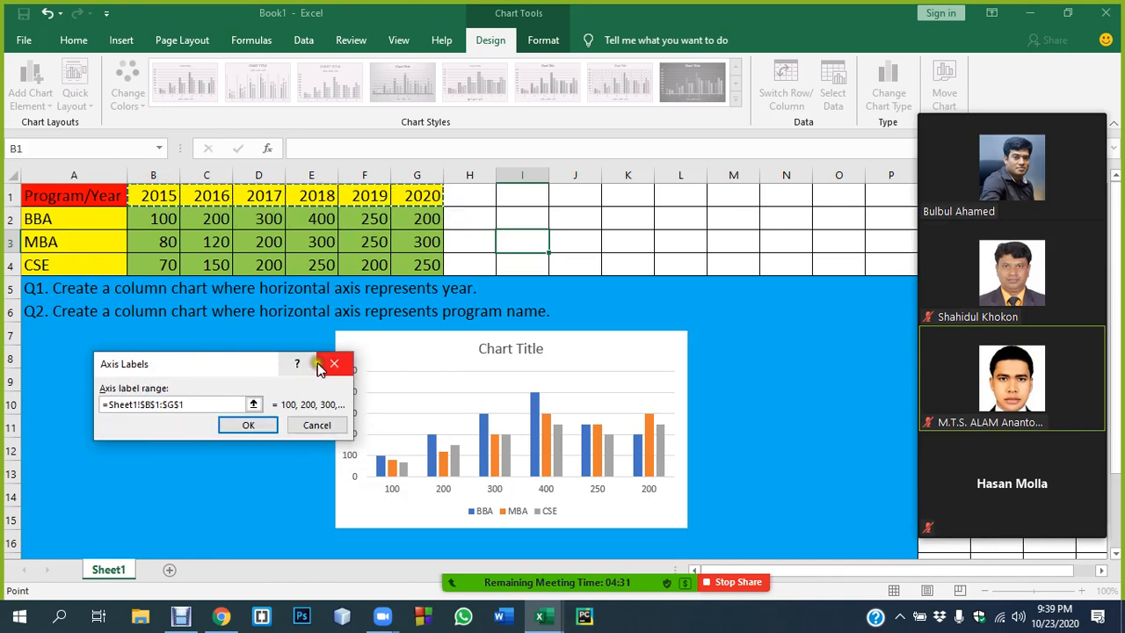
pyautogui.click(273, 426)
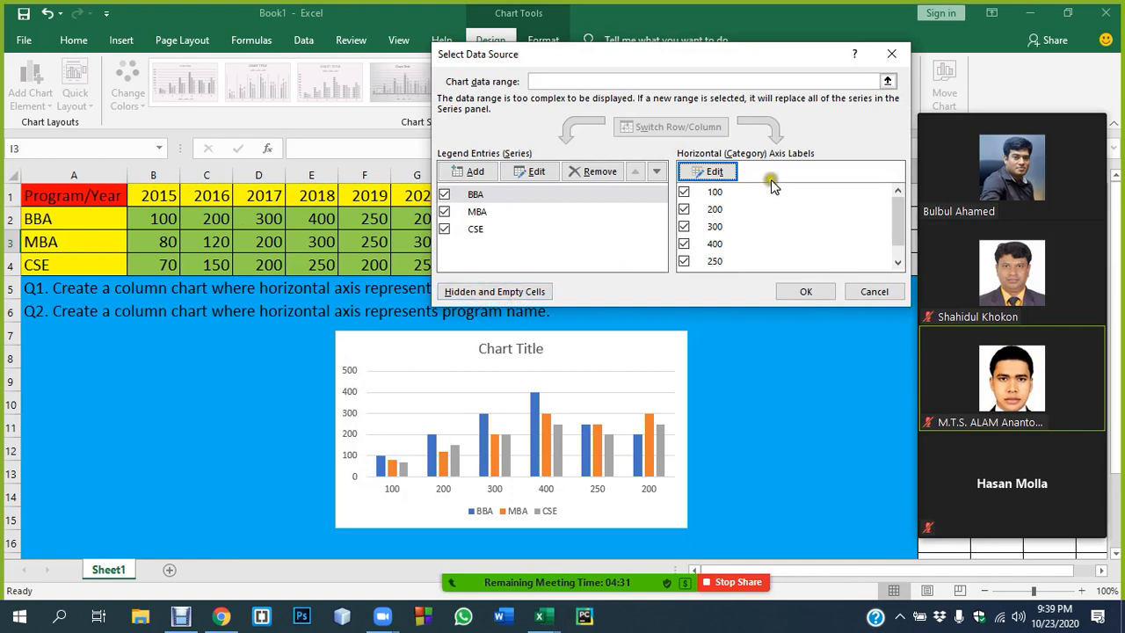
# Step: Set the horizontal axis label range to =Sheet1!$B$1:$G$1 and apply the data source settings
pyautogui.click(713, 172)
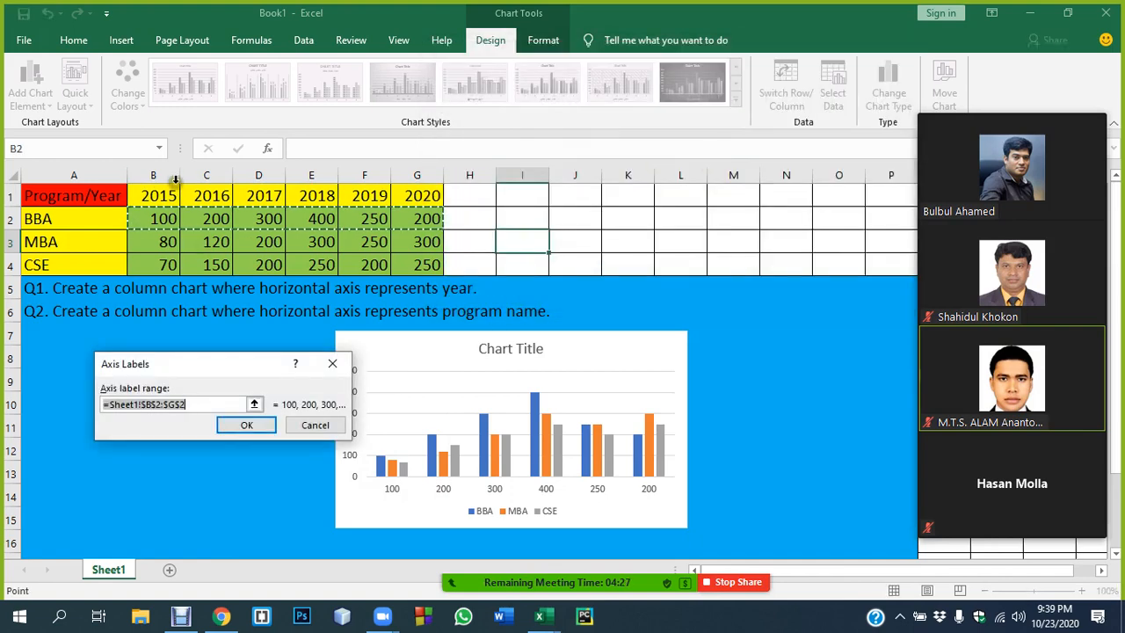
pyautogui.moveTo(158, 195); pyautogui.dragTo(350, 197)
pyautogui.moveTo(418, 196); pyautogui.dragTo(418, 195)
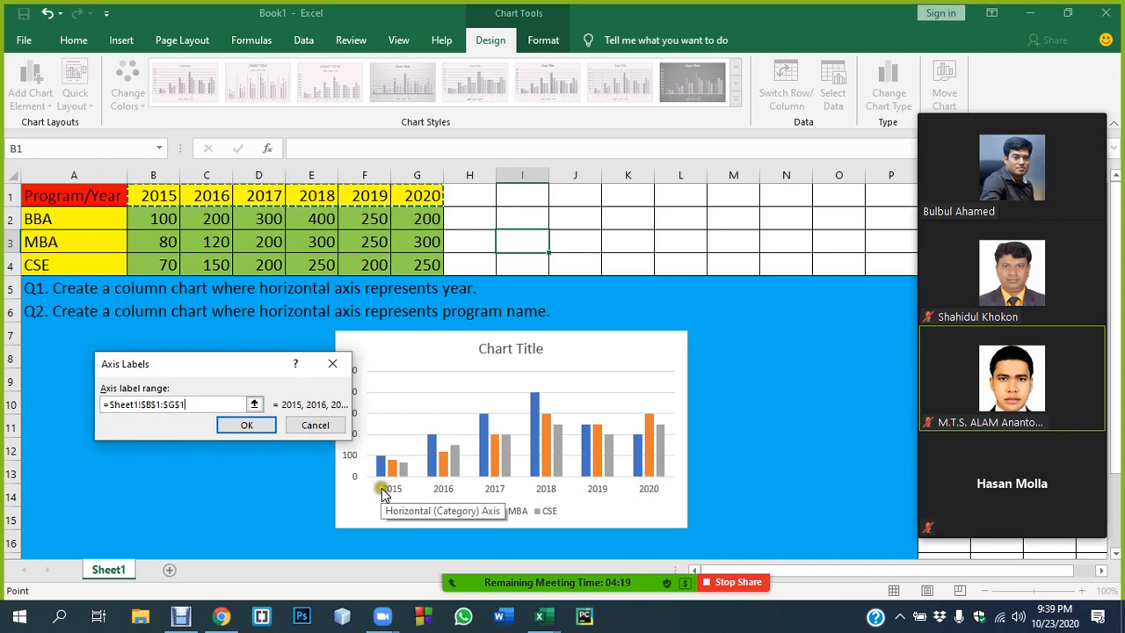
pyautogui.click(247, 426)
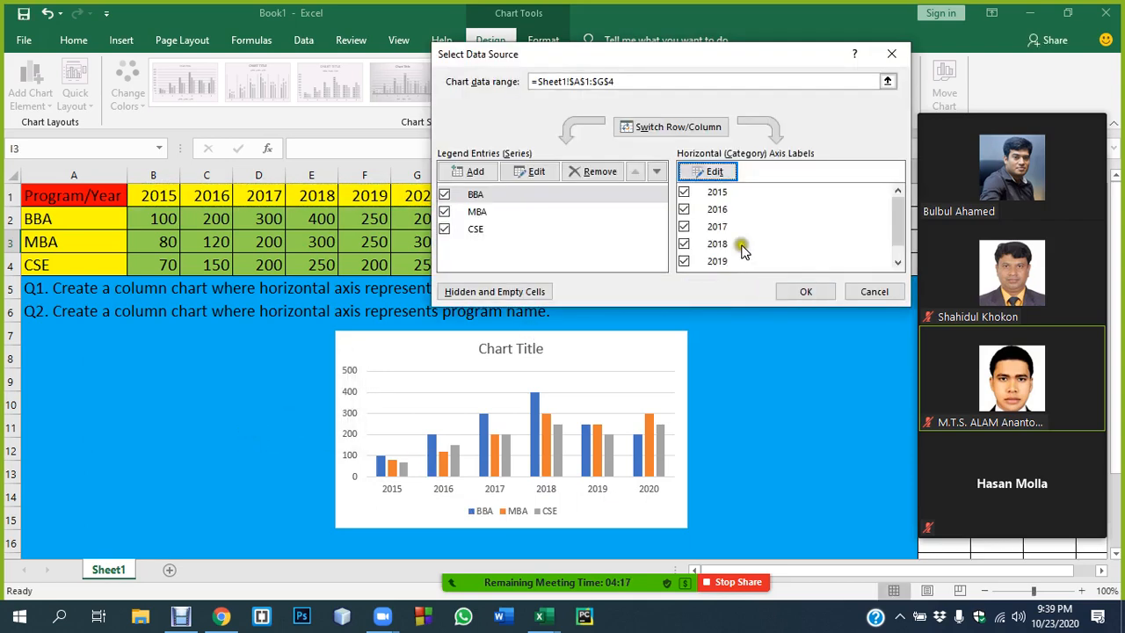
pyautogui.click(792, 292)
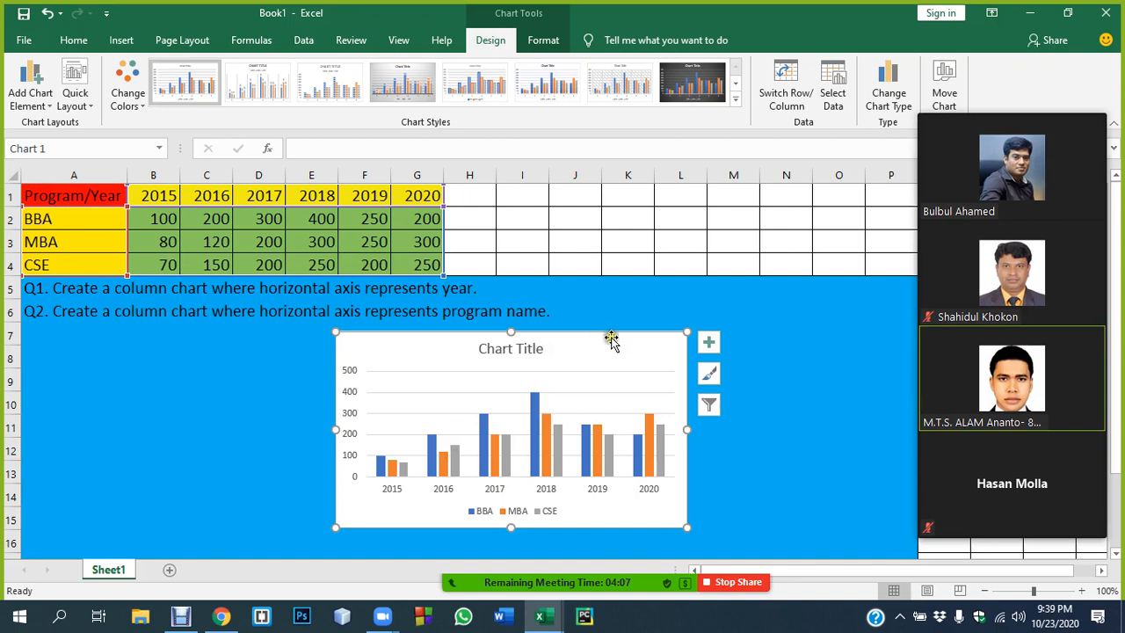
# Step: Move the chart under the questions to about columns A to F, rows 7 to 15, and deselect it
pyautogui.moveTo(615, 349); pyautogui.dragTo(321, 346)
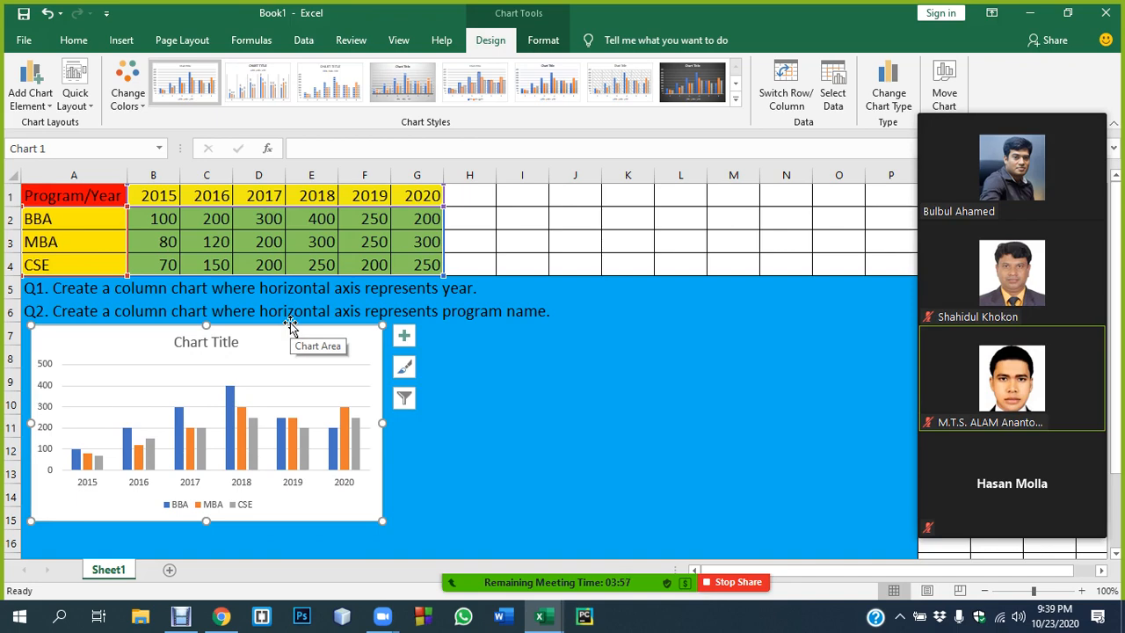
pyautogui.click(575, 245)
pyautogui.click(526, 221)
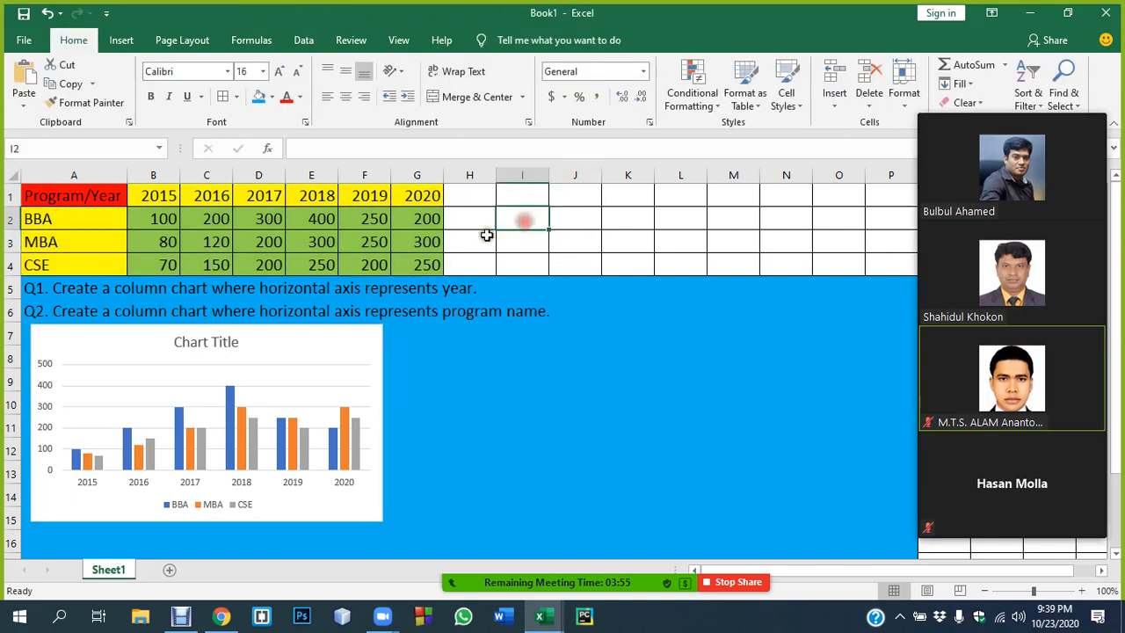
# Step: Insert a 2-D clustered column chart from the program rows A2:G4, leaving out the year header row
pyautogui.moveTo(30, 218); pyautogui.dragTo(429, 262)
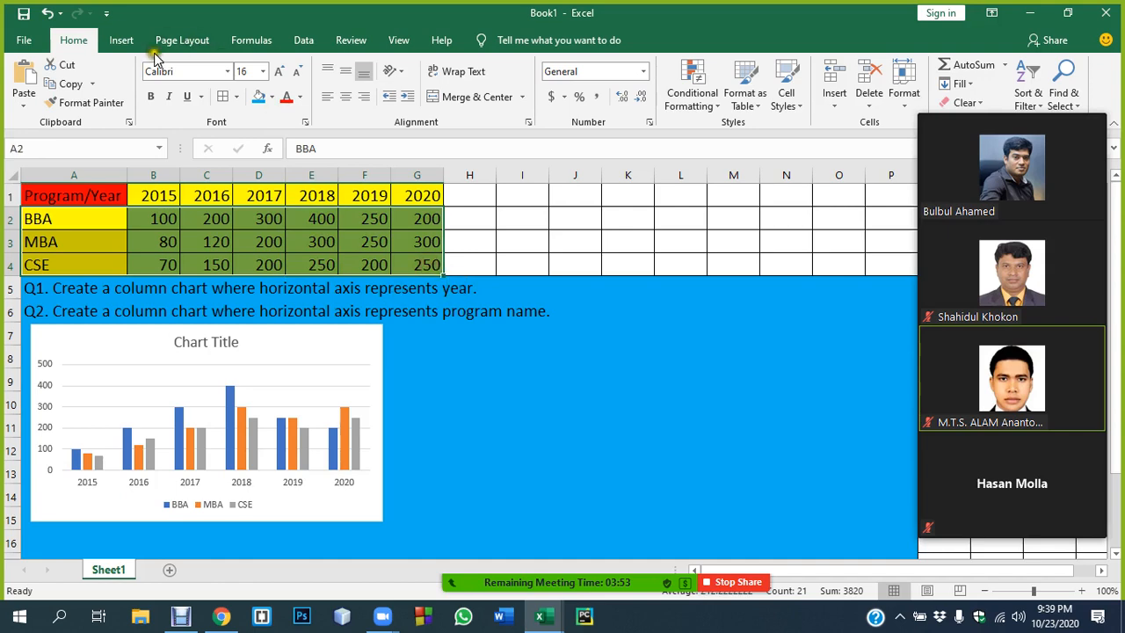
pyautogui.click(123, 41)
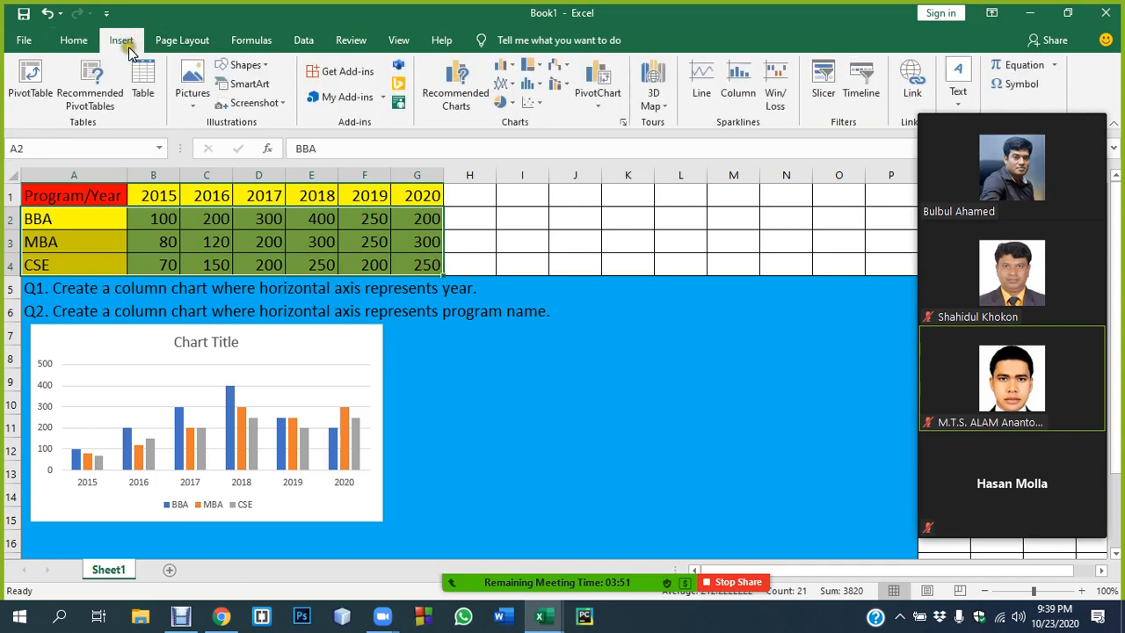
pyautogui.click(503, 67)
pyautogui.click(515, 115)
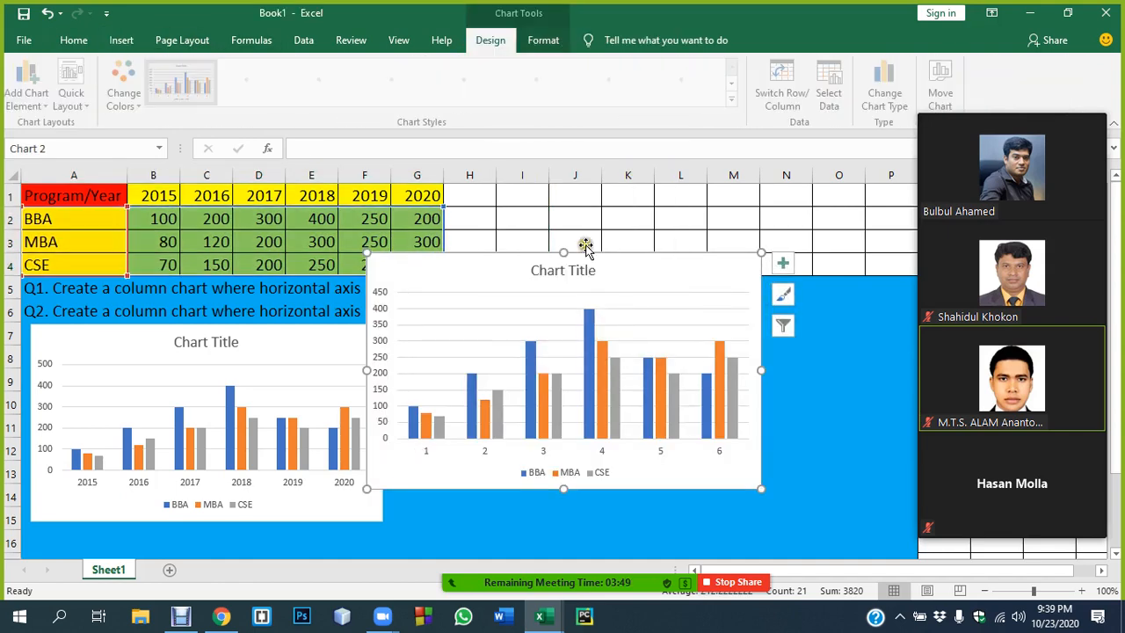
# Step: Move the new chart beside the first one, covering about columns G to N, rows 6 to 16
pyautogui.moveTo(670, 273); pyautogui.dragTo(778, 283)
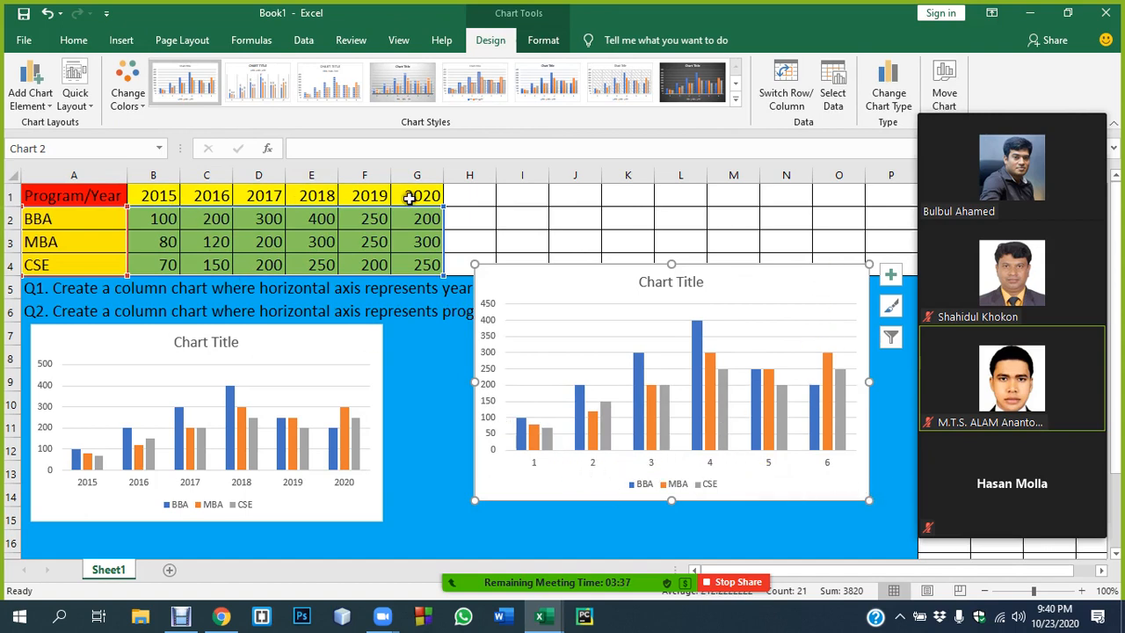
pyautogui.moveTo(806, 284); pyautogui.dragTo(748, 318)
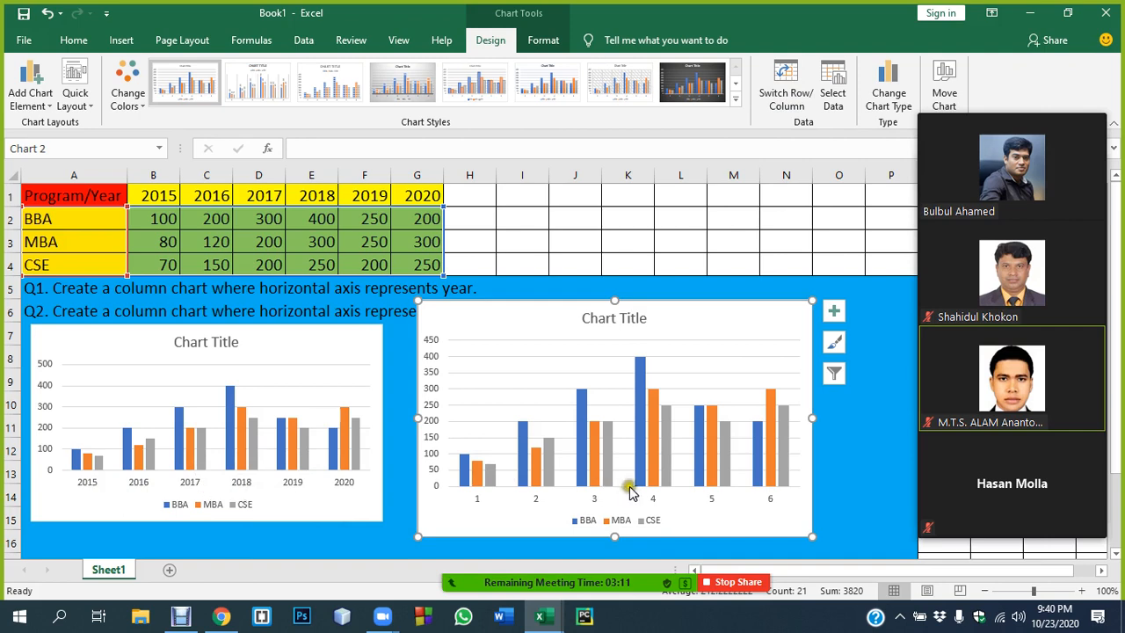
# Step: Switch the second chart's rows and columns so the programs form the horizontal axis, and admit the participant from the waiting room
pyautogui.click(788, 90)
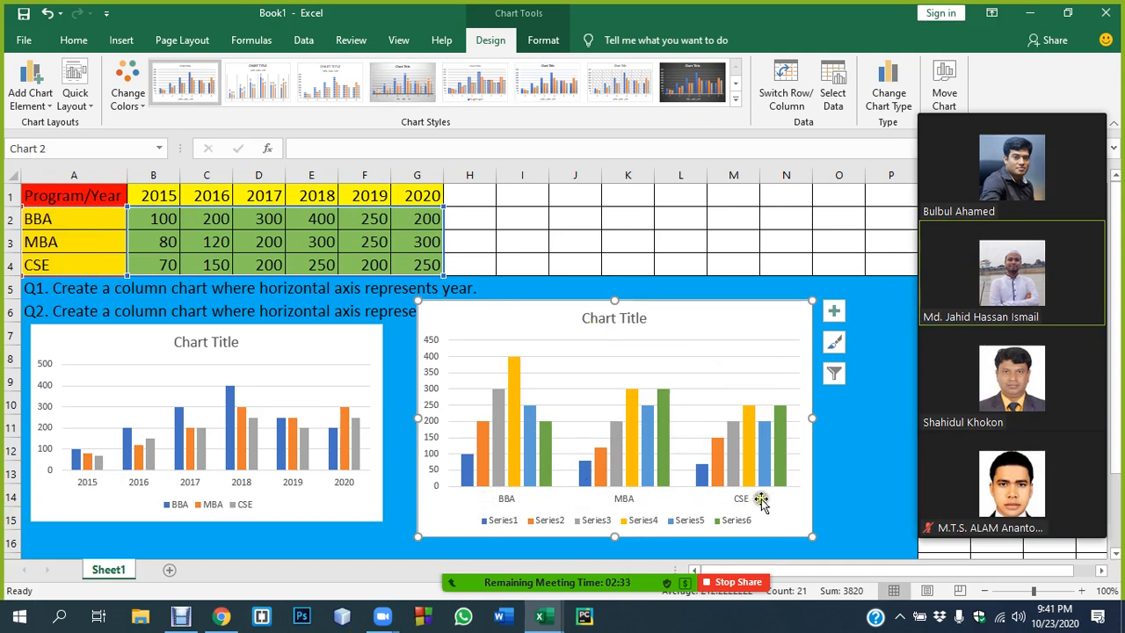
pyautogui.click(784, 85)
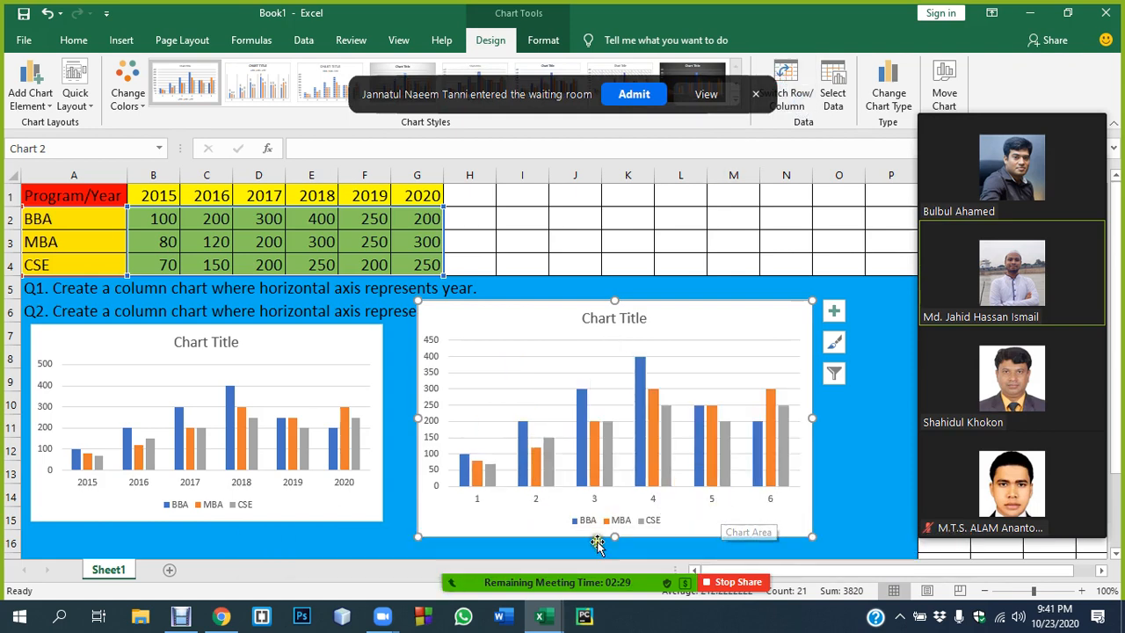
pyautogui.click(641, 95)
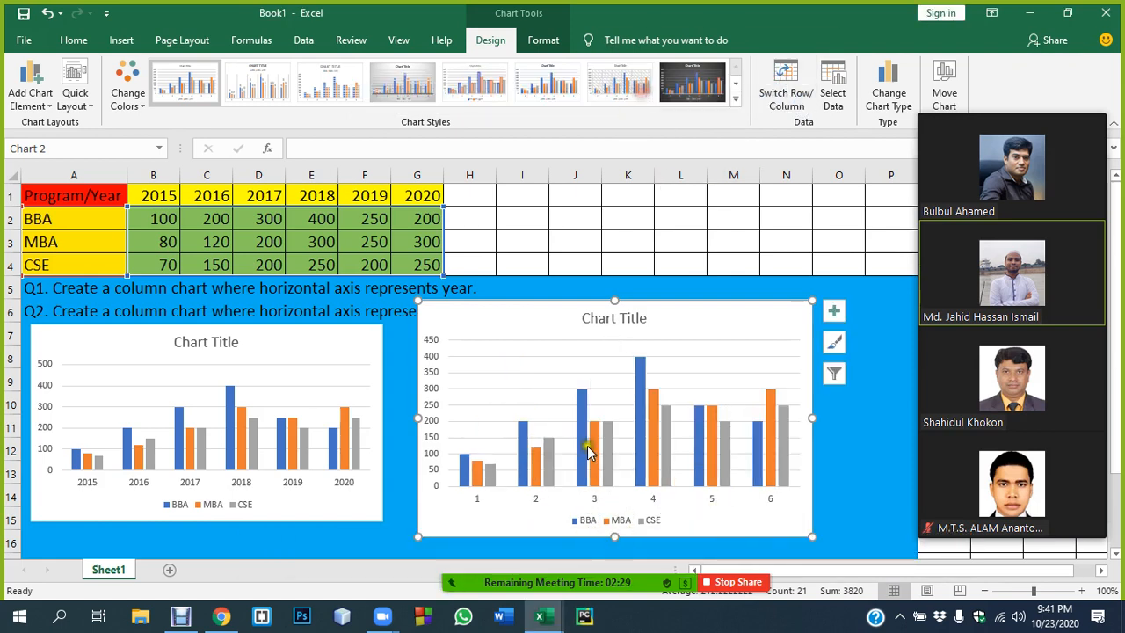
pyautogui.click(791, 88)
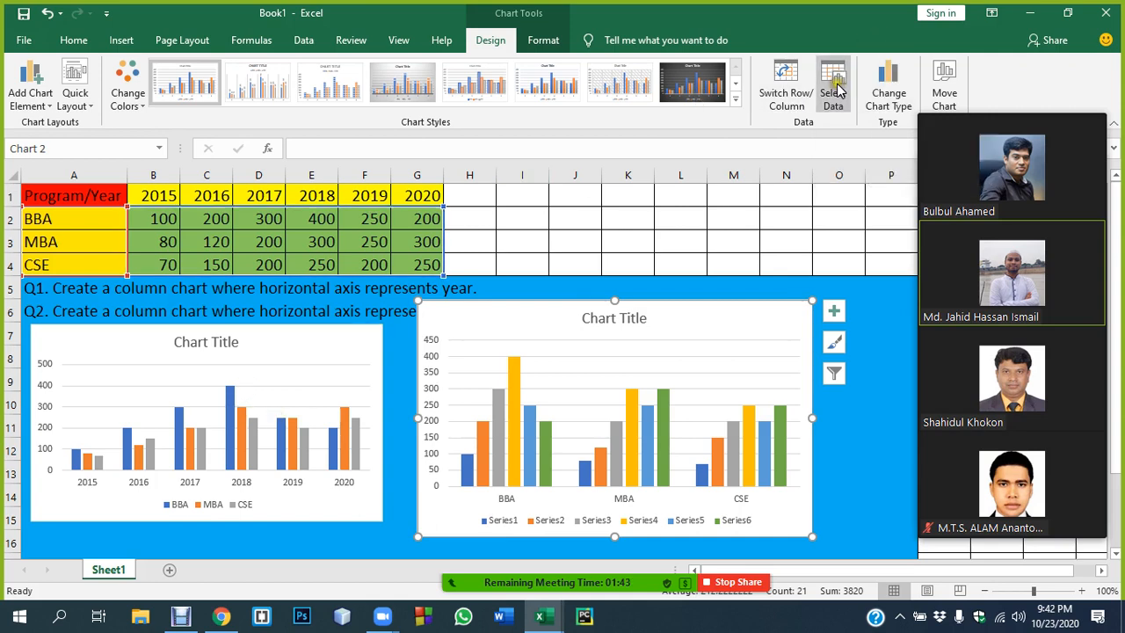
pyautogui.click(541, 217)
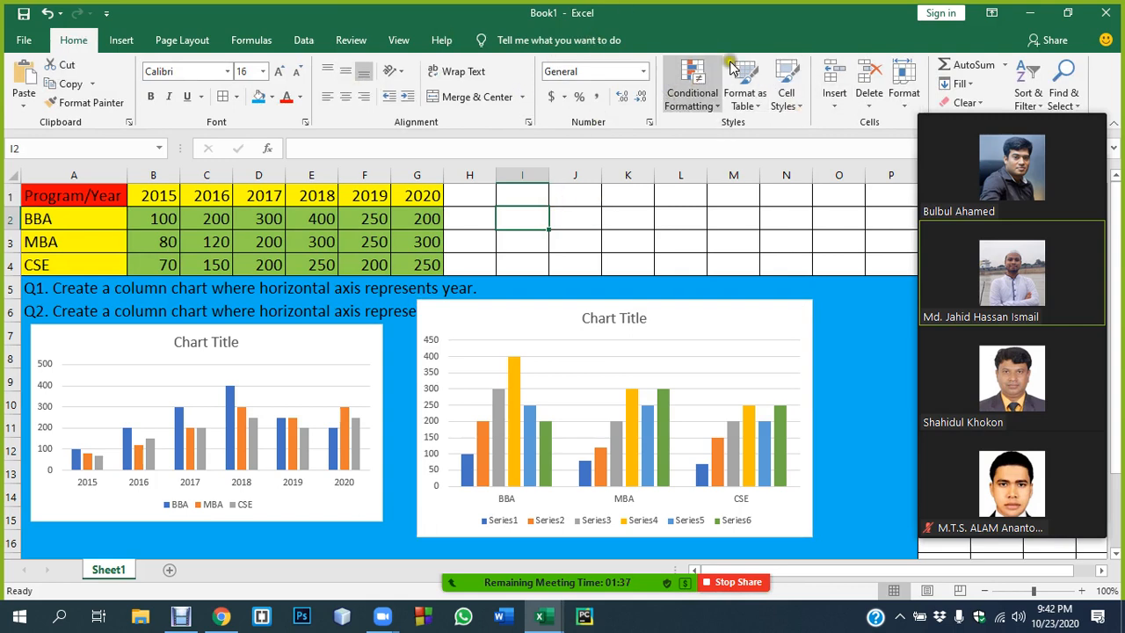
pyautogui.click(789, 318)
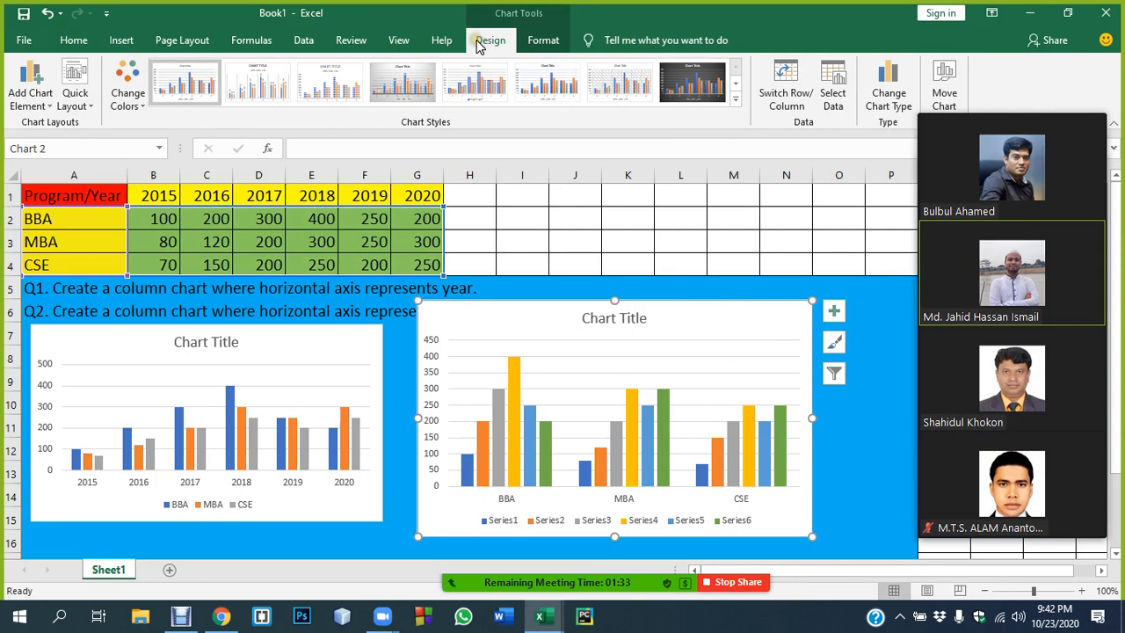
pyautogui.click(74, 40)
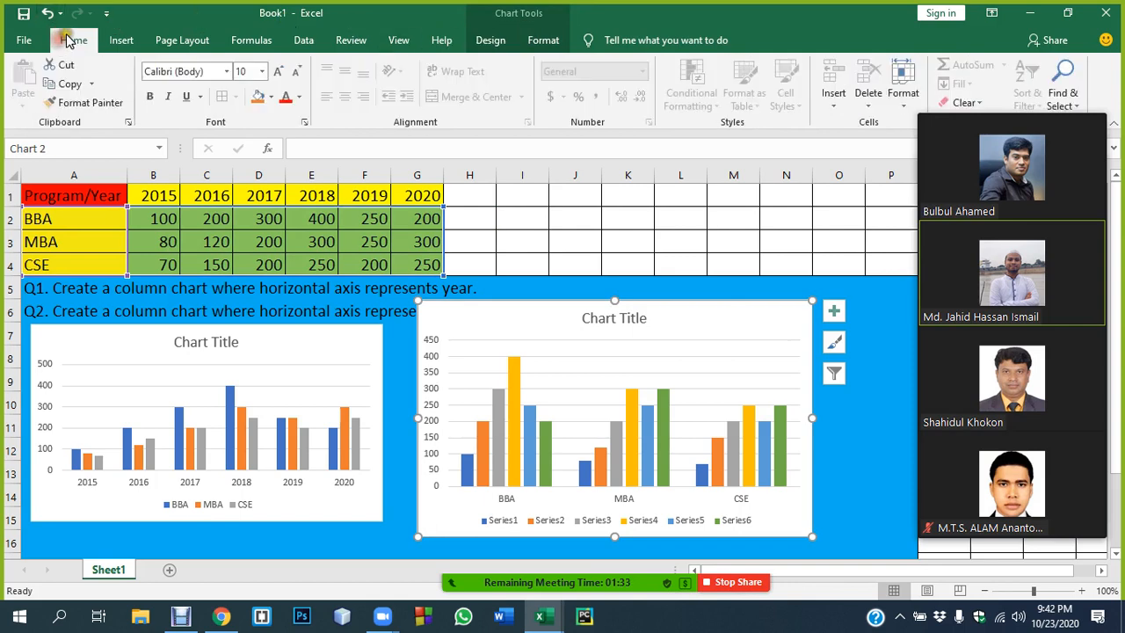
pyautogui.click(490, 40)
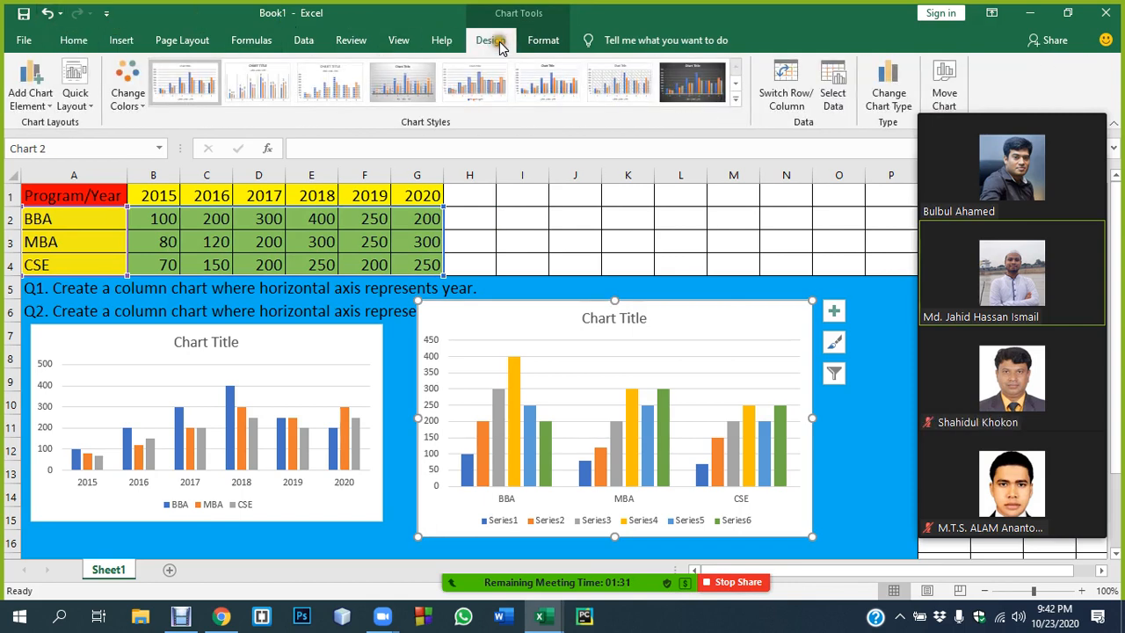
# Step: In the second chart's data source, set the first series' name to =Sheet1!$B$1, keeping the dialogs clear of the table
pyautogui.click(835, 97)
pyautogui.moveTo(644, 62); pyautogui.dragTo(720, 39)
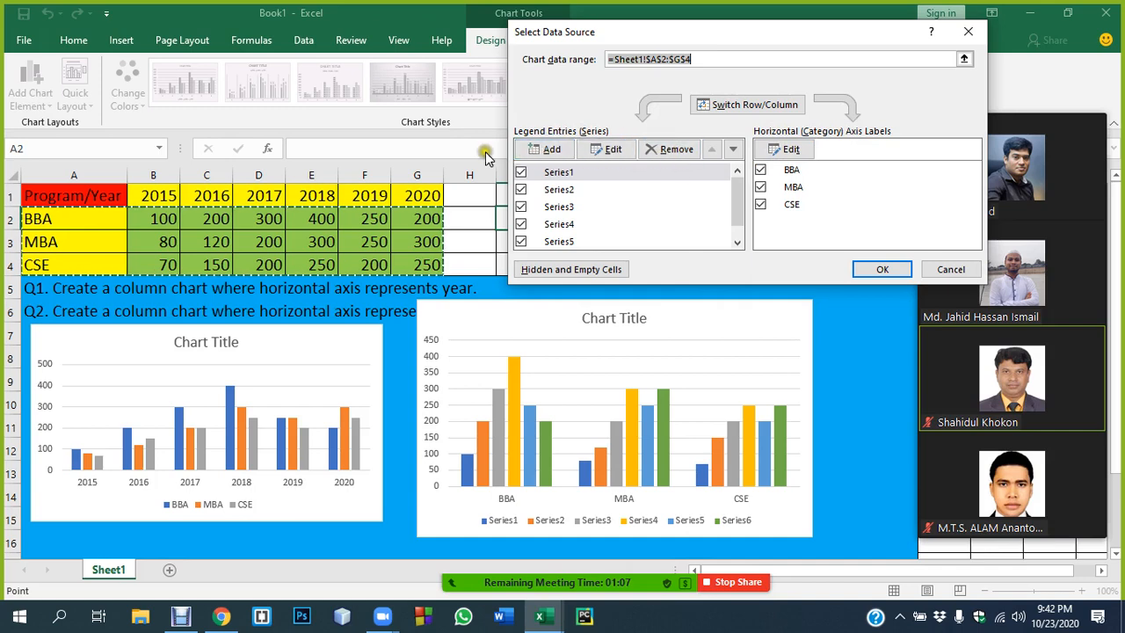
pyautogui.click(612, 149)
pyautogui.moveTo(681, 132); pyautogui.dragTo(865, 113)
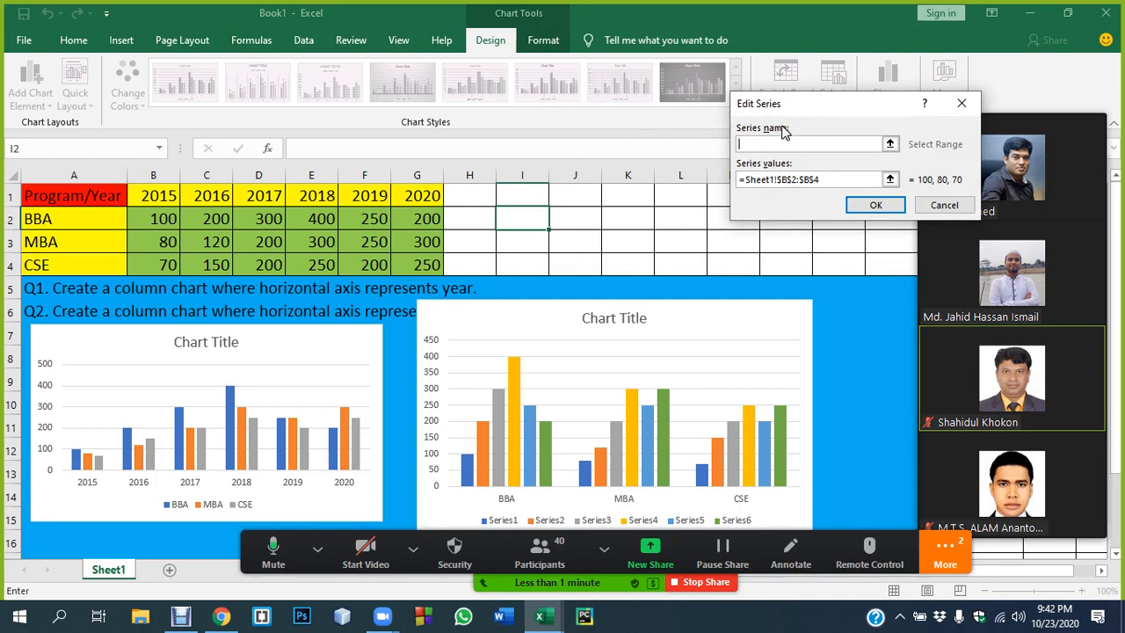
pyautogui.click(158, 195)
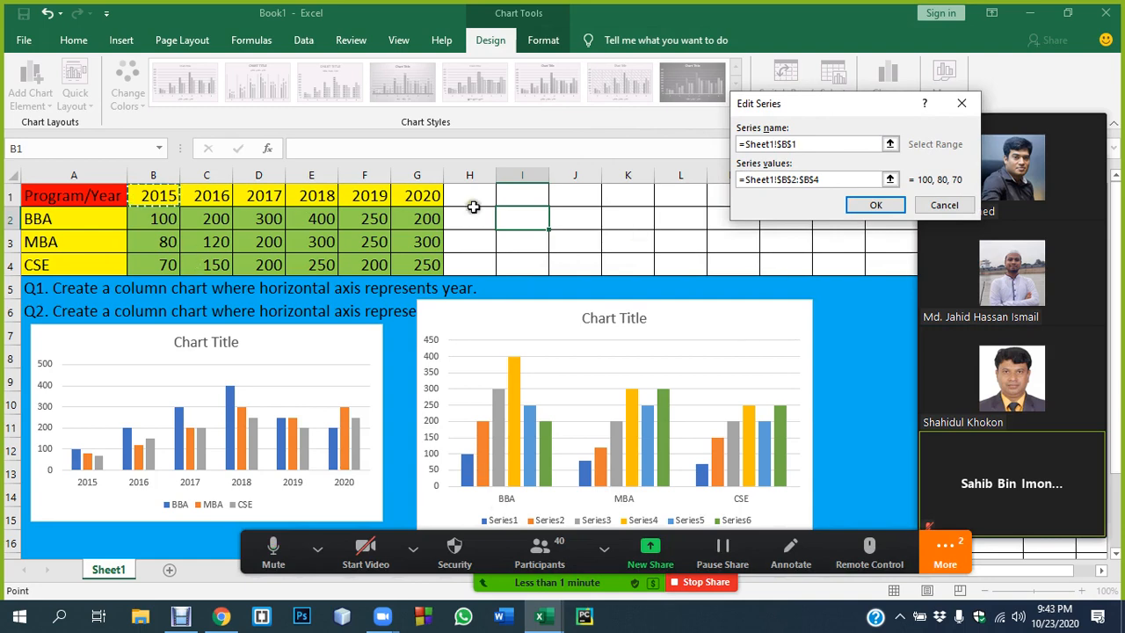
pyautogui.click(873, 205)
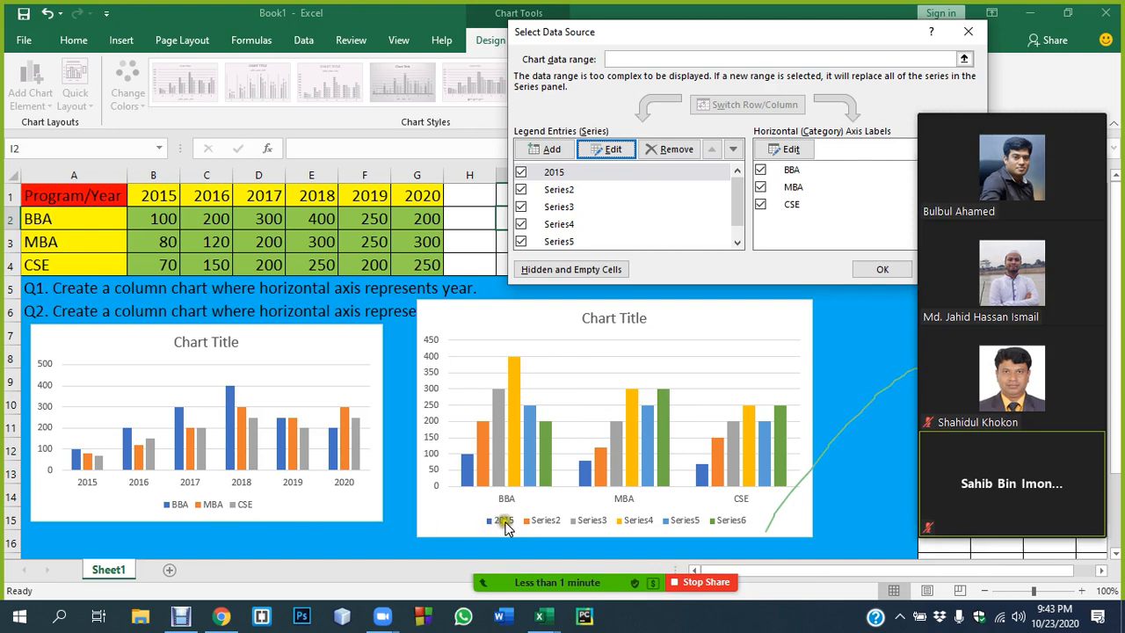
# Step: Name the second and third series from the year headers =Sheet1!$C$1 and =Sheet1!$D$1
pyautogui.click(559, 192)
pyautogui.click(603, 153)
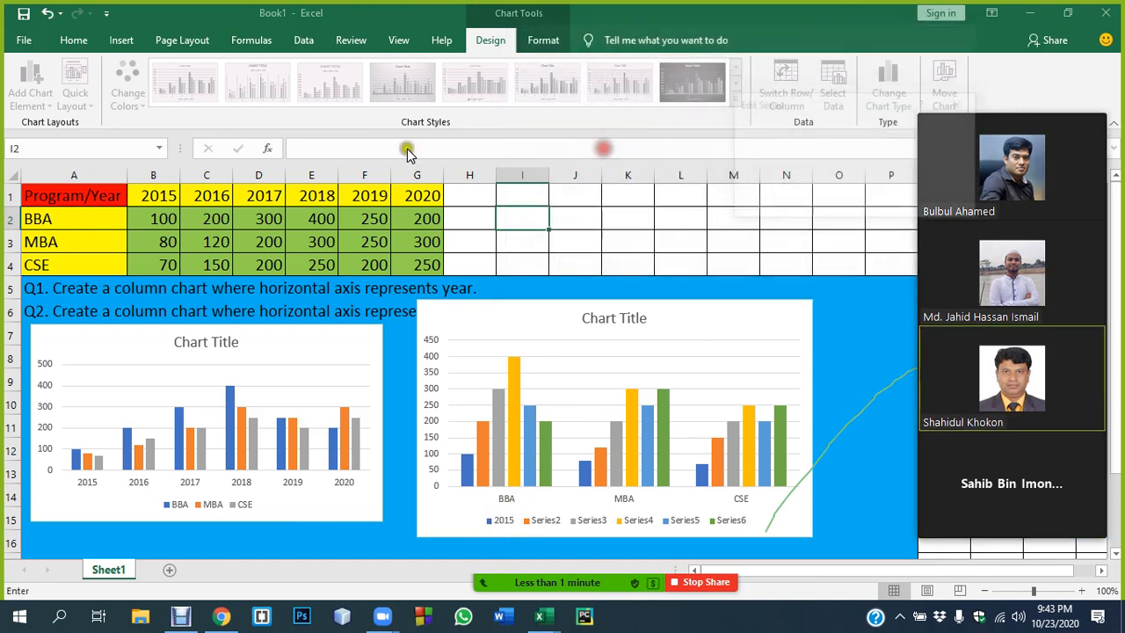
pyautogui.click(221, 195)
pyautogui.click(870, 206)
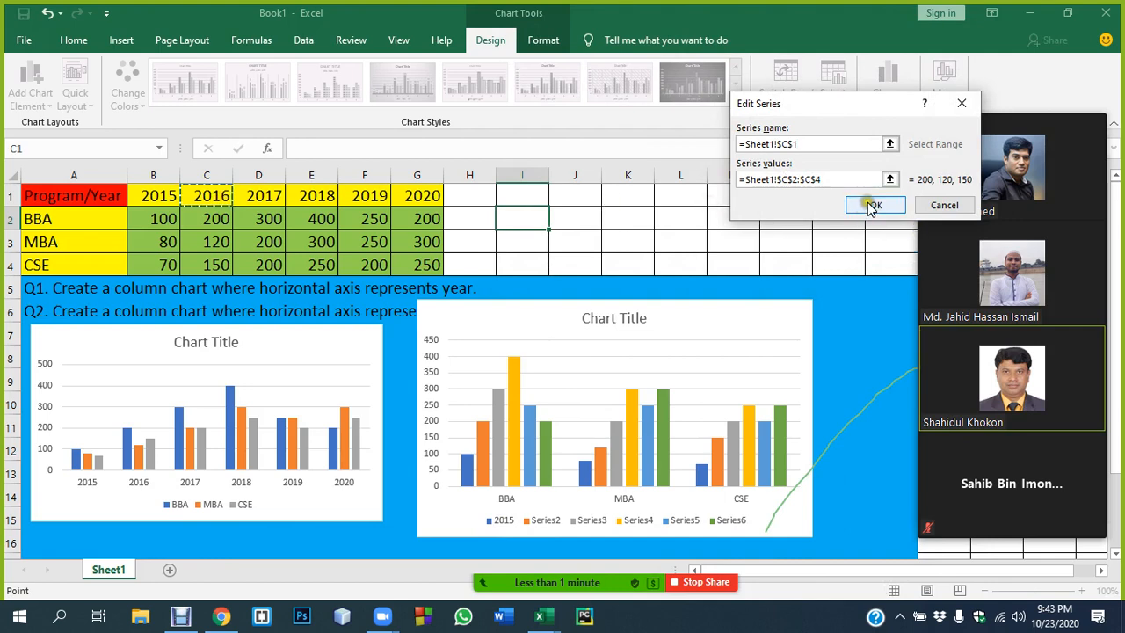
pyautogui.moveTo(538, 550)
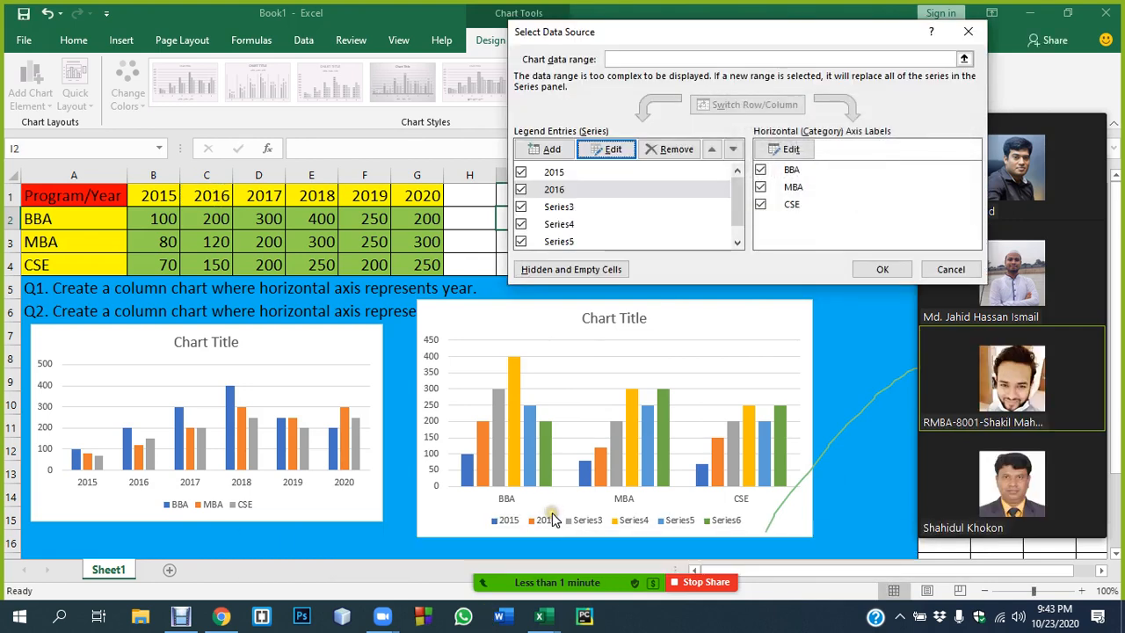
pyautogui.click(558, 208)
pyautogui.click(603, 150)
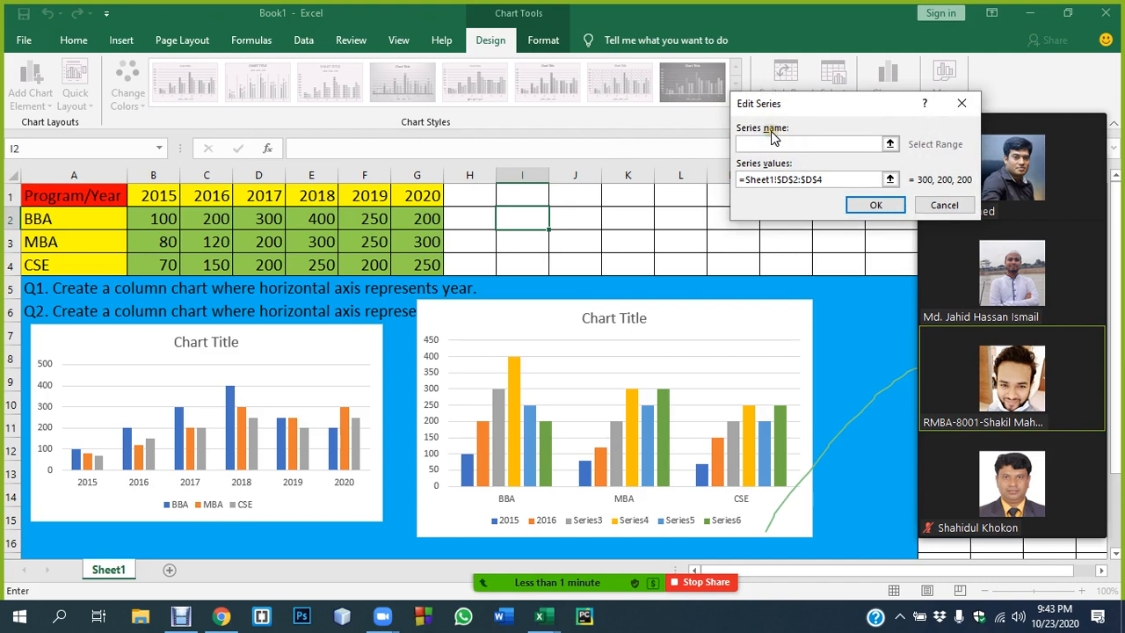
pyautogui.click(270, 195)
pyautogui.click(876, 205)
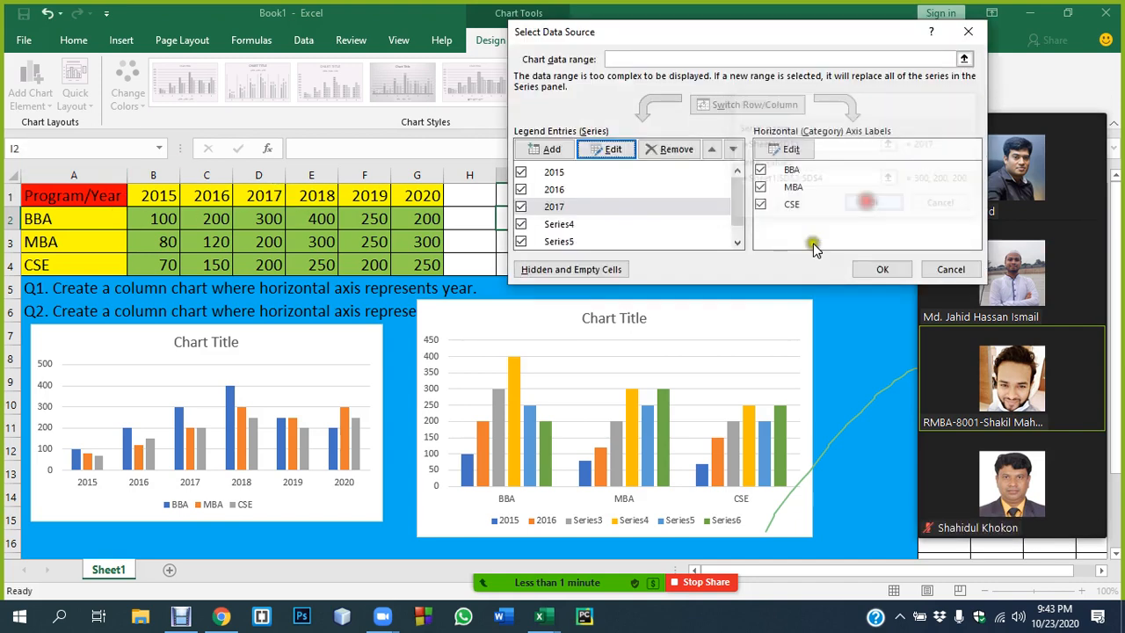
# Step: Name the fourth and fifth series from the year headers =Sheet1!$E$1 and =Sheet1!$F$1
pyautogui.click(561, 225)
pyautogui.click(606, 150)
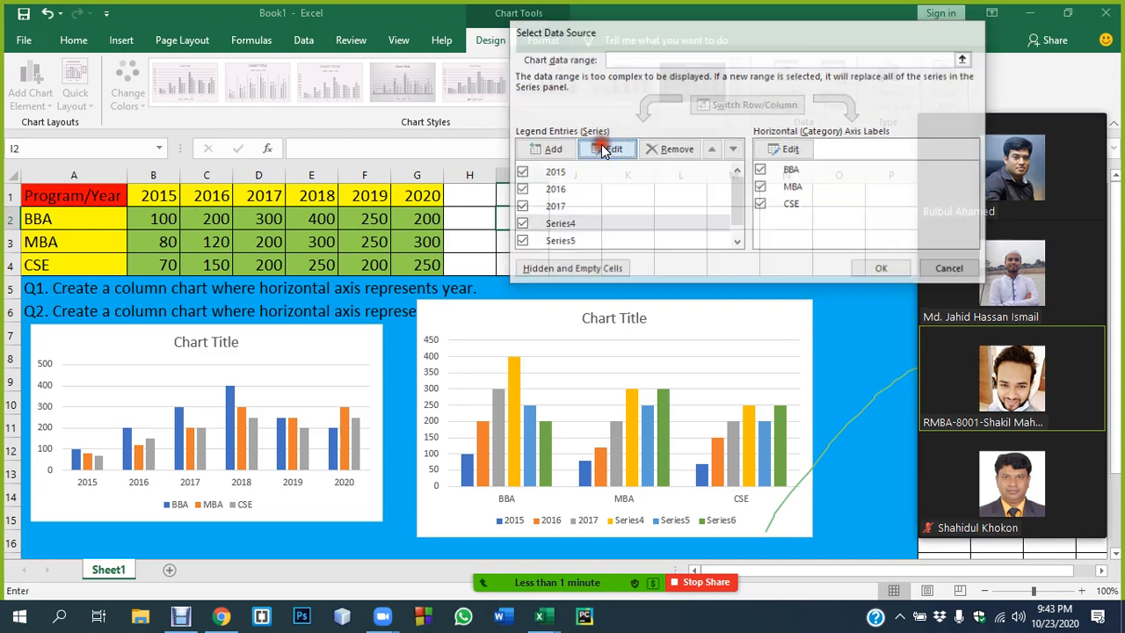
pyautogui.click(314, 194)
pyautogui.click(876, 205)
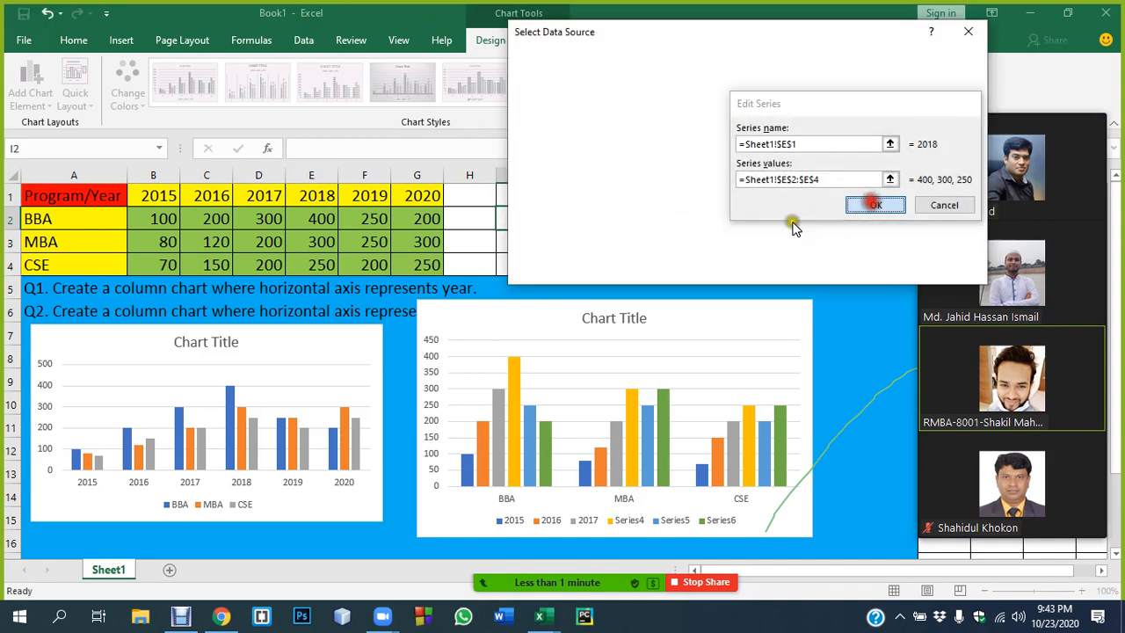
pyautogui.click(559, 241)
pyautogui.click(607, 149)
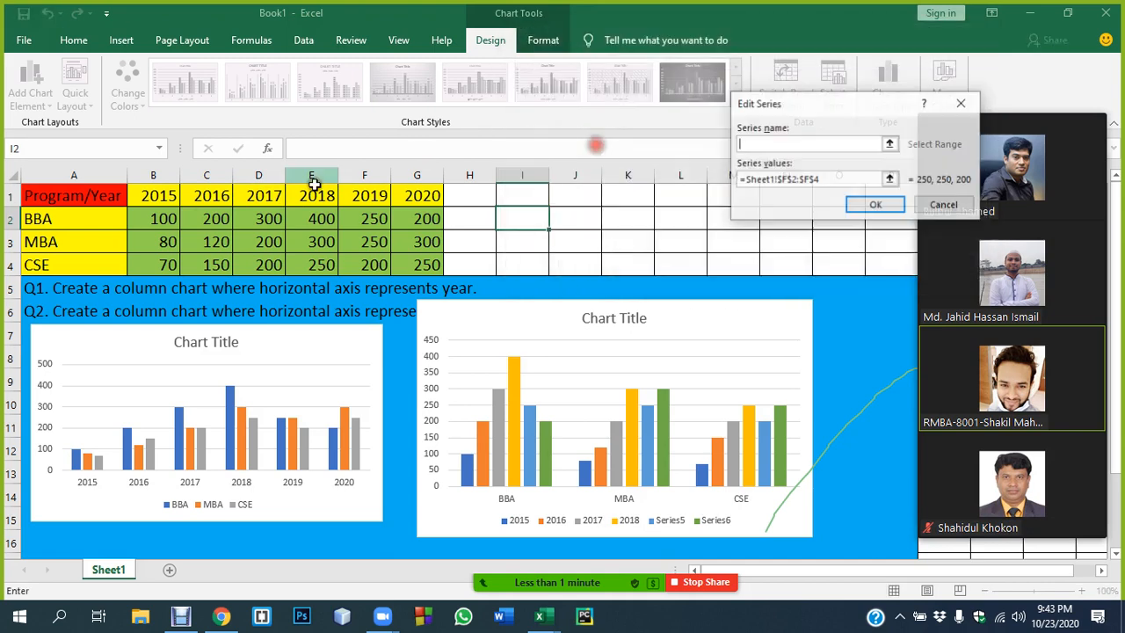
pyautogui.click(348, 197)
pyautogui.click(876, 205)
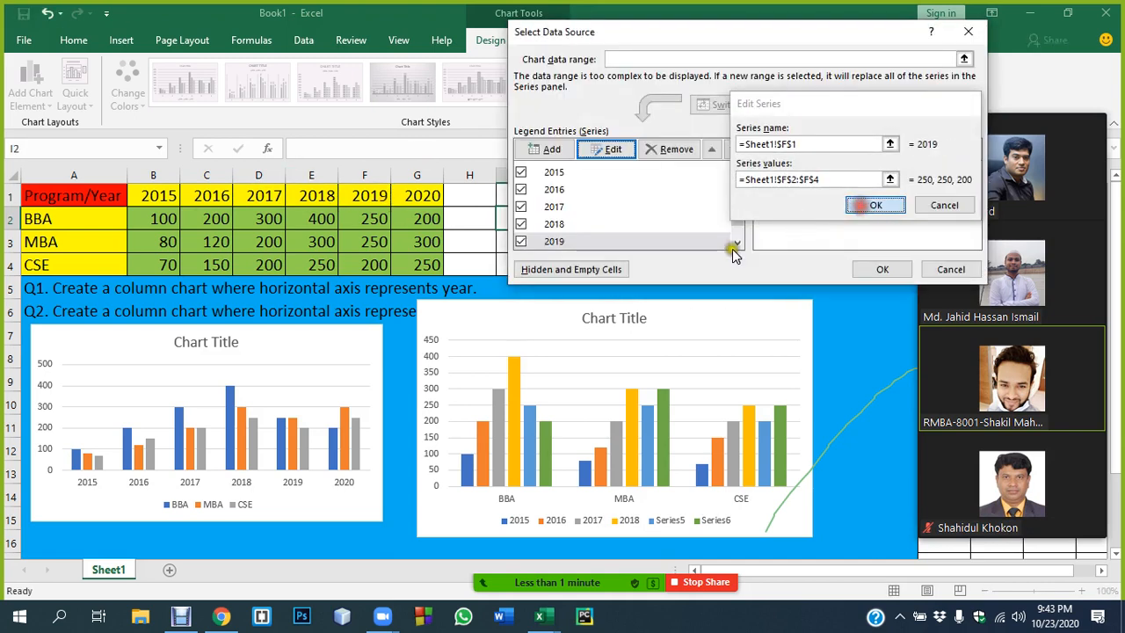
# Step: Set the sixth series' name to =Sheet1!$G$1 and apply the data source settings
pyautogui.scroll(-1, 565, 221)
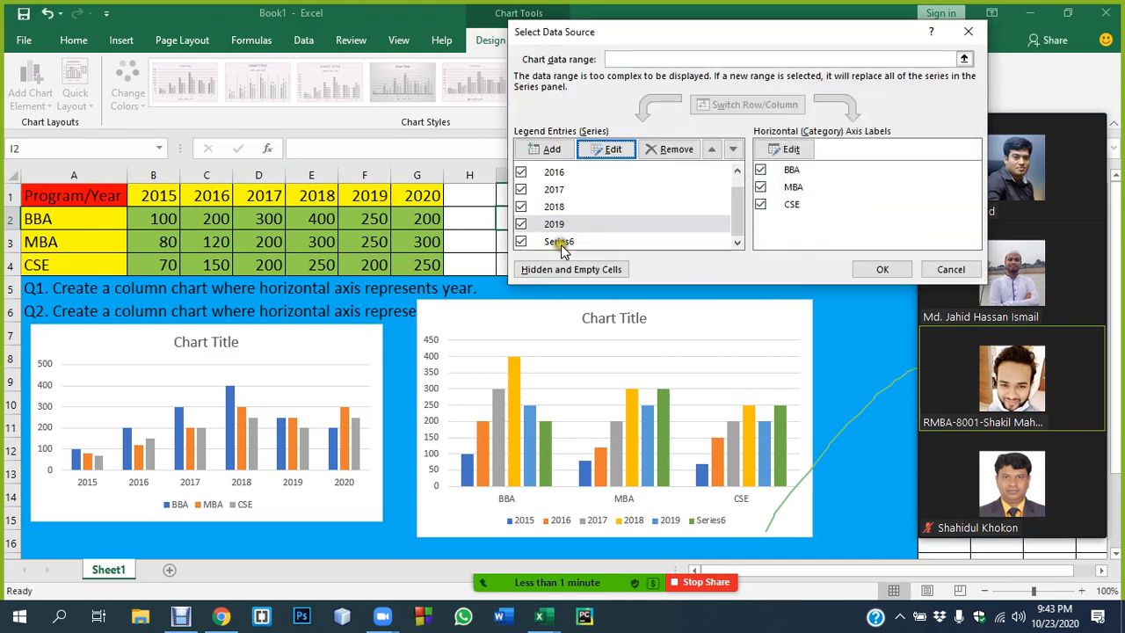
pyautogui.click(559, 241)
pyautogui.click(607, 149)
pyautogui.click(435, 199)
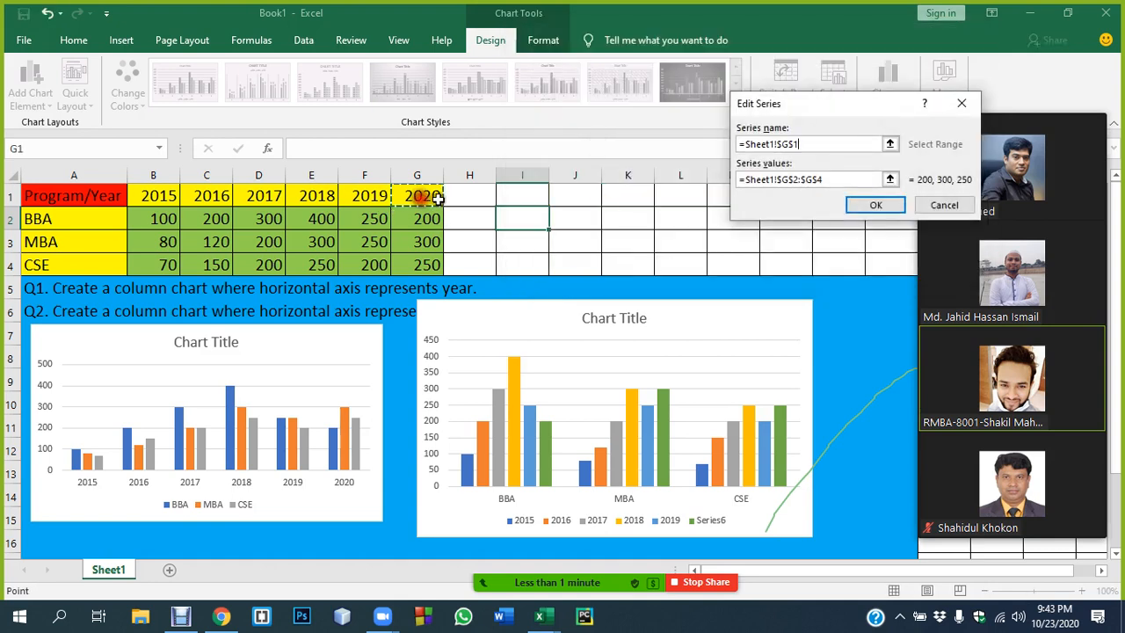
pyautogui.click(873, 205)
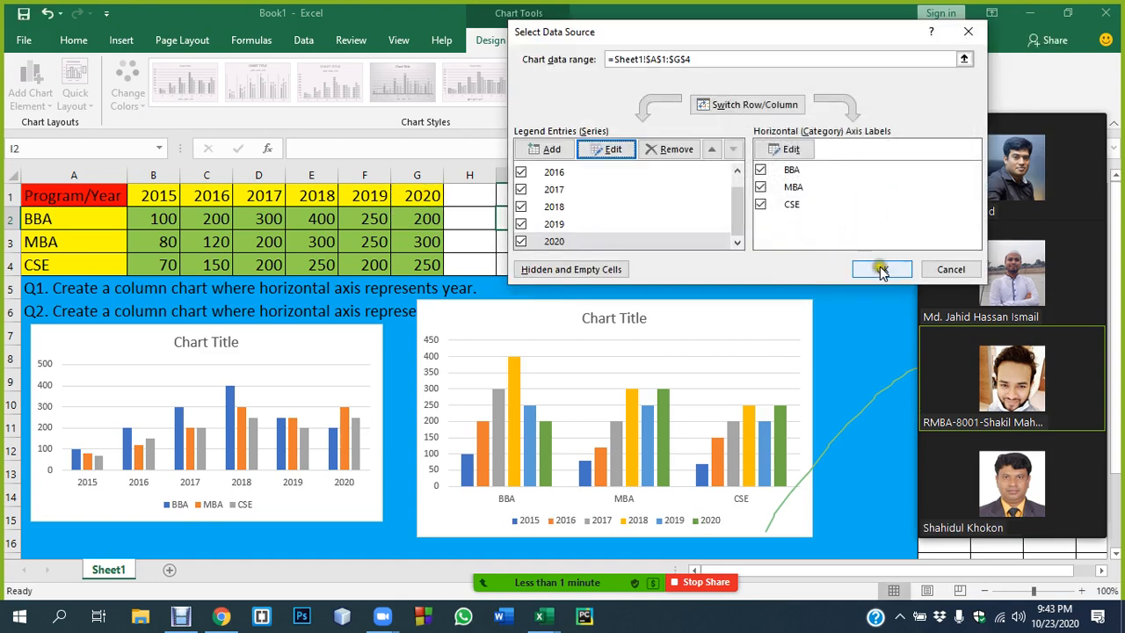
pyautogui.click(880, 270)
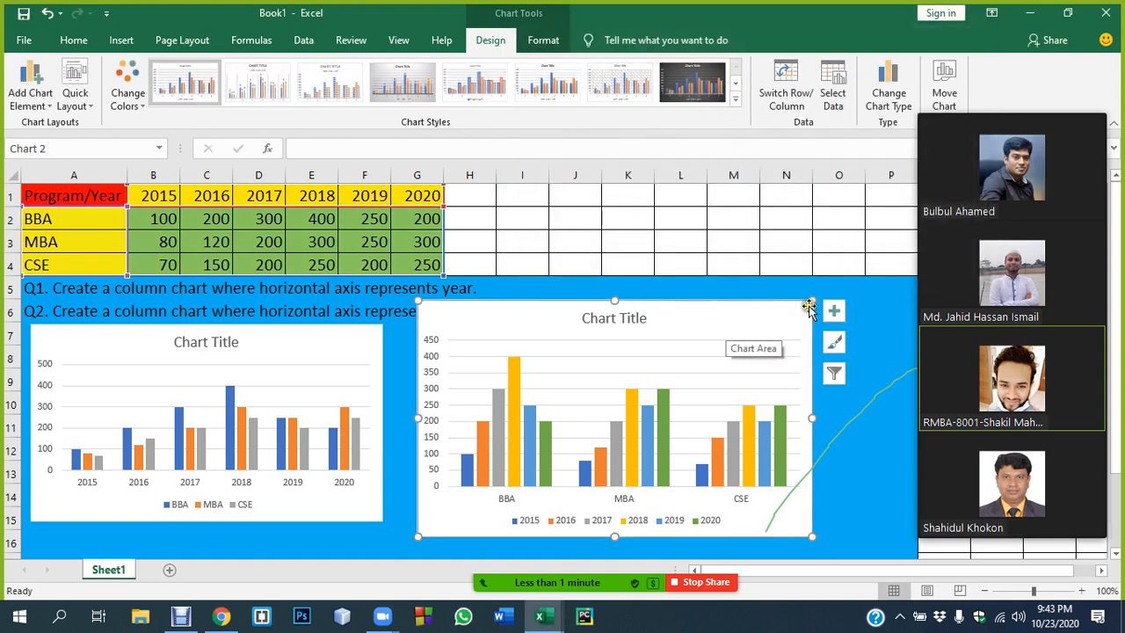
# Step: Shrink the second chart to about columns G to N, rows 7 to 16, clear of the practice questions
pyautogui.moveTo(810, 303); pyautogui.dragTo(775, 327)
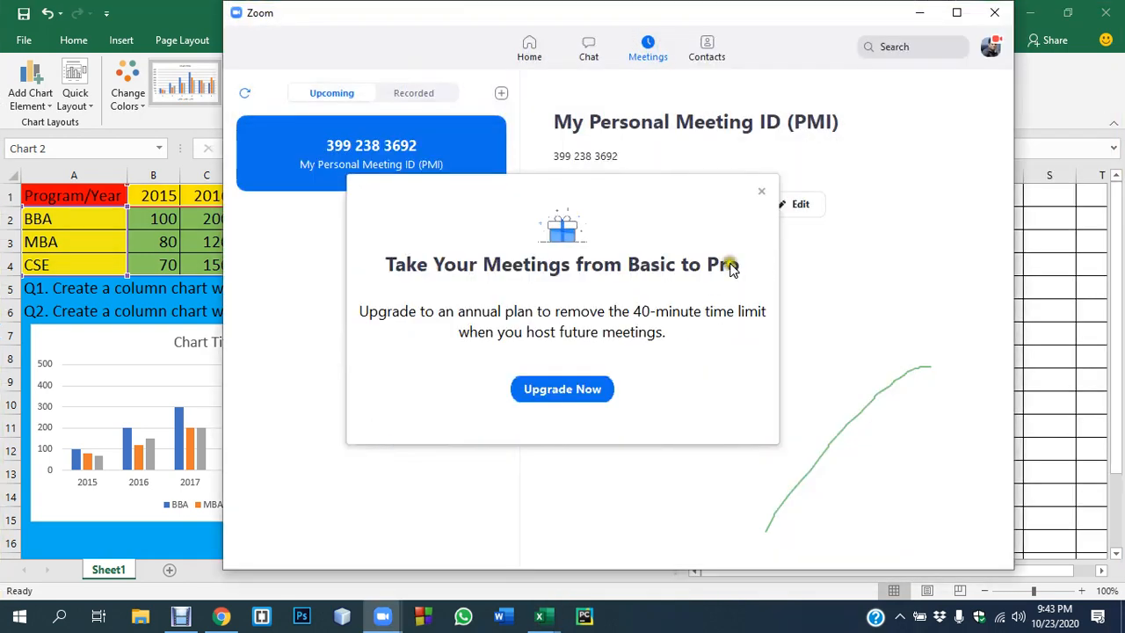
pyautogui.click(180, 615)
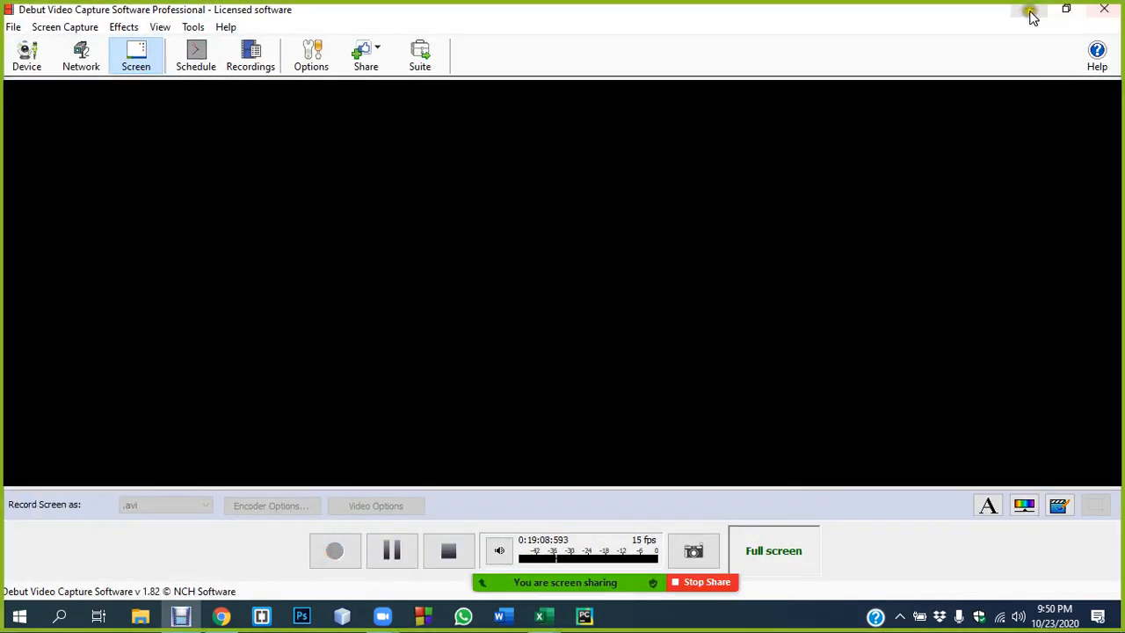
pyautogui.click(1029, 9)
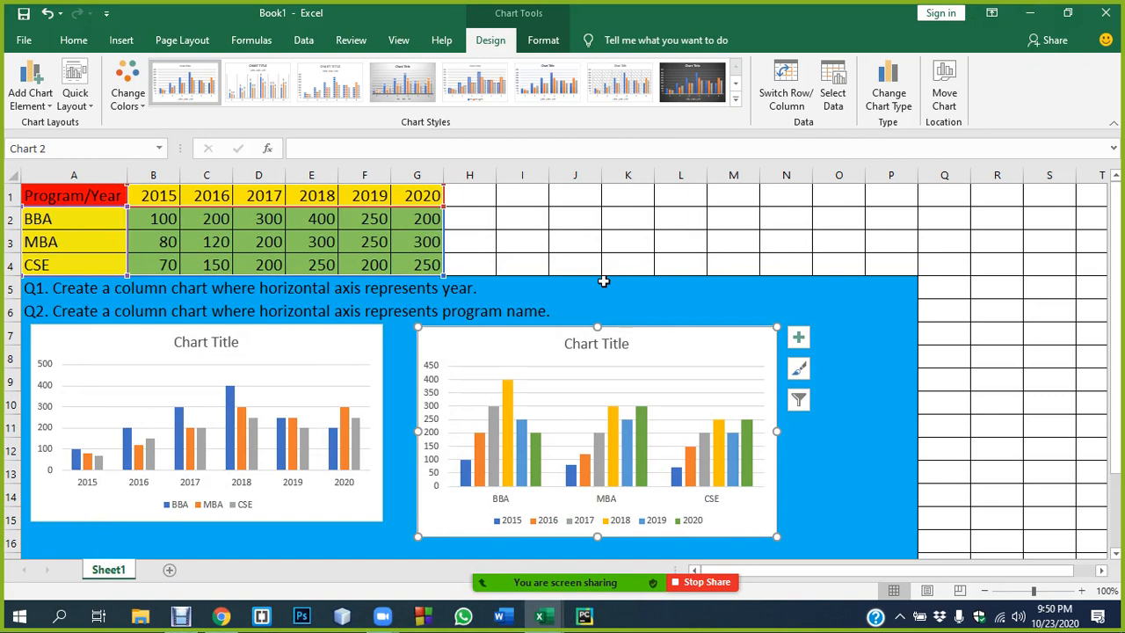
# Step: Replace the name of the second chart's first series with 2010 and apply the data source settings
pyautogui.click(831, 79)
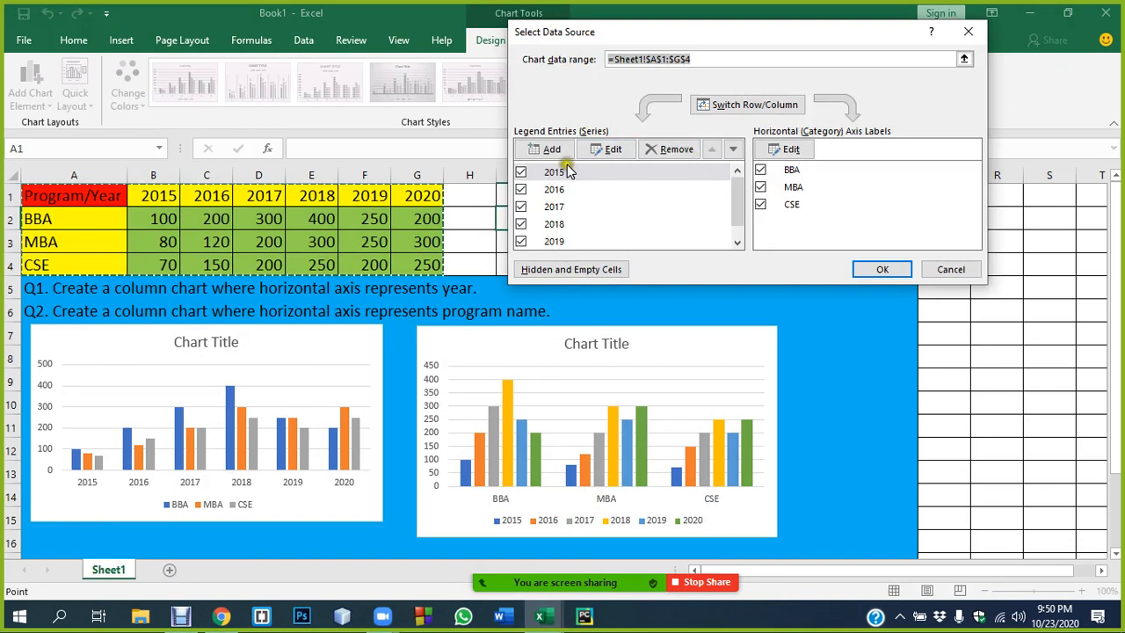
pyautogui.click(610, 150)
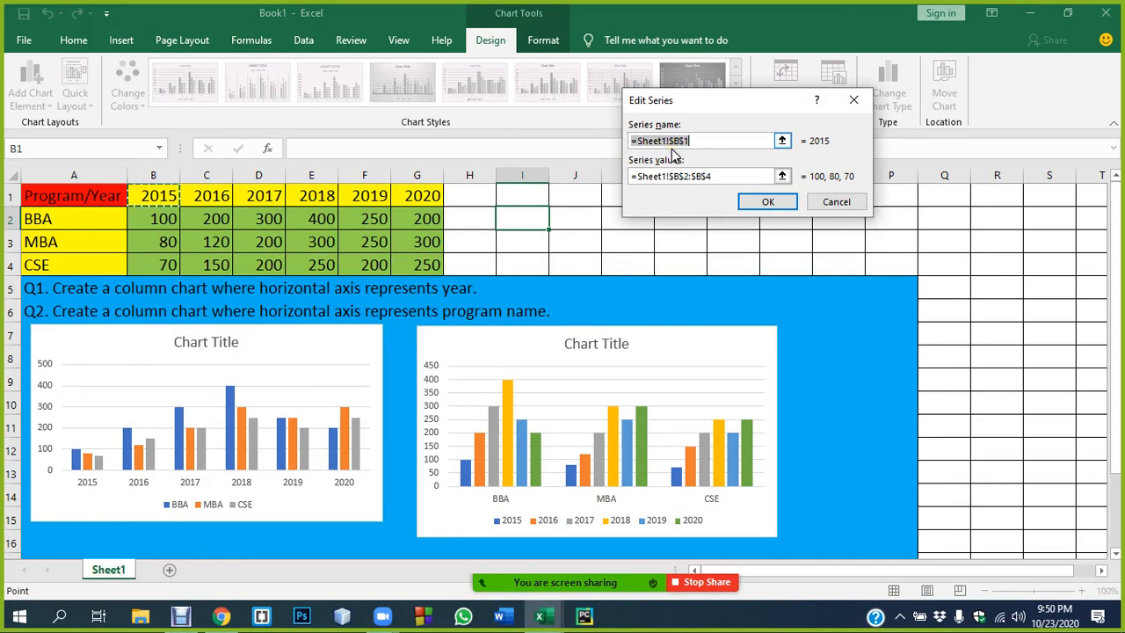
pyautogui.write('2010')
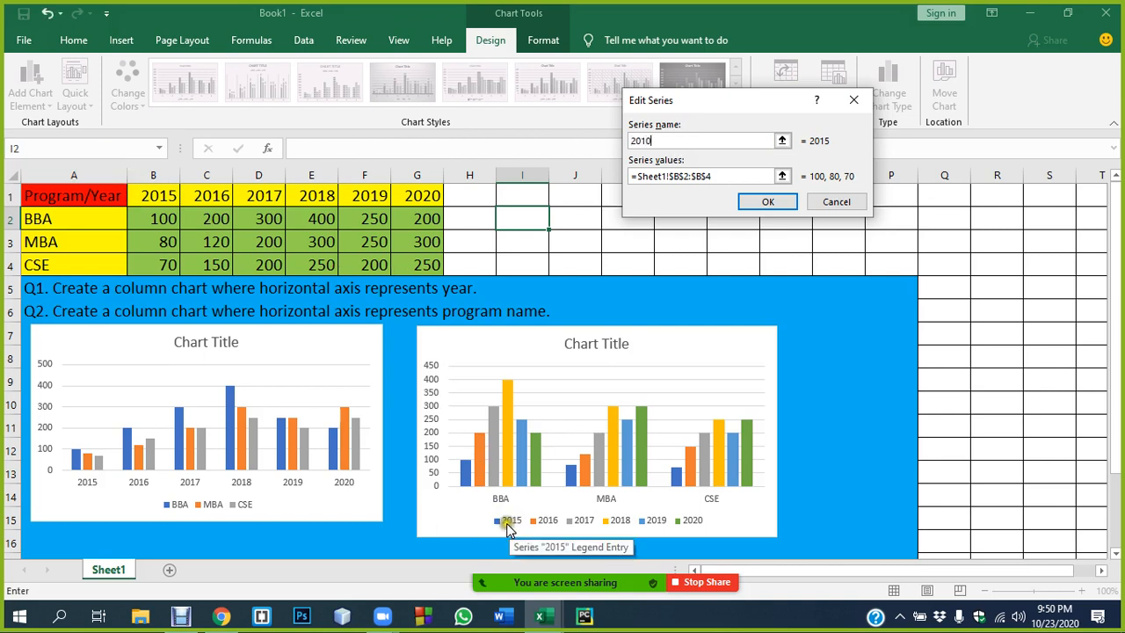
pyautogui.click(766, 203)
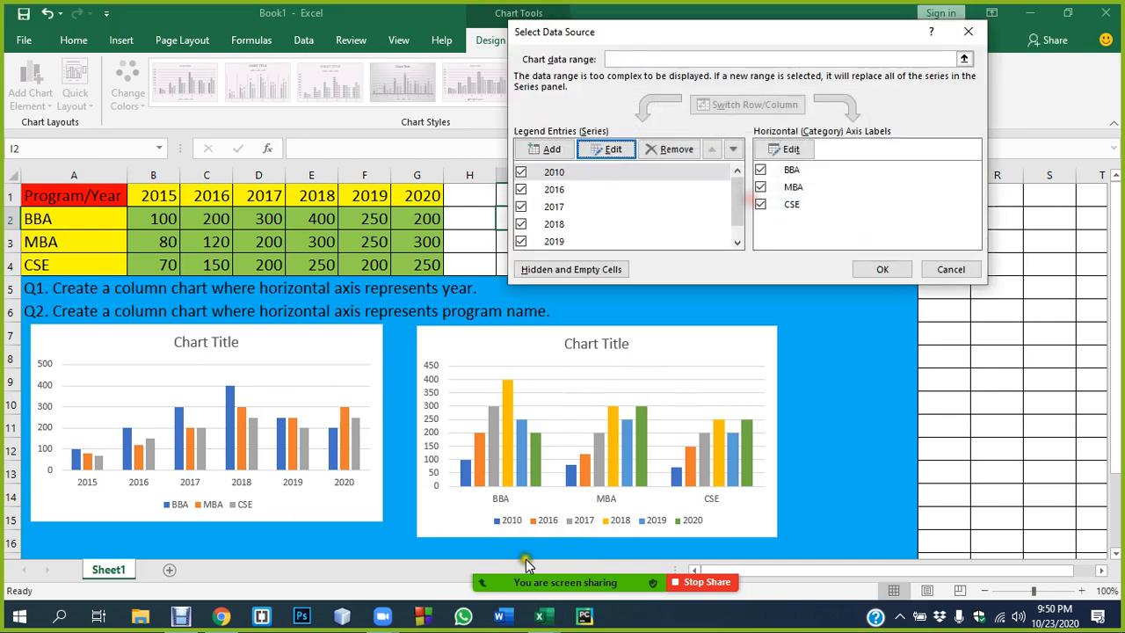
pyautogui.click(879, 270)
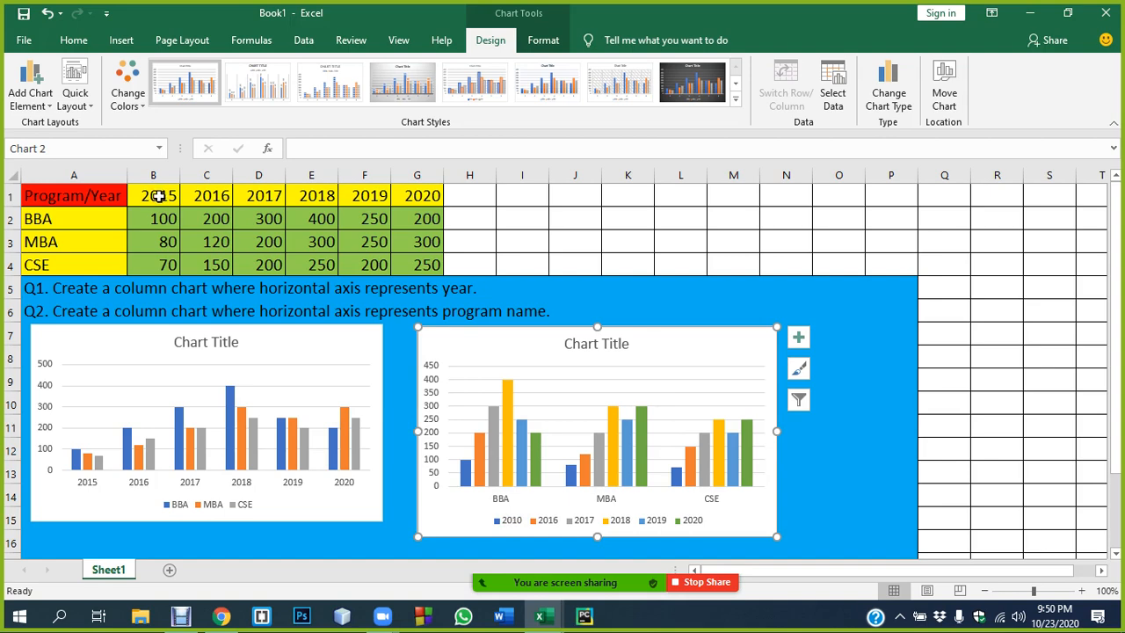
# Step: Replace the name of the second chart's first series with 2015 and apply the data source settings
pyautogui.click(832, 88)
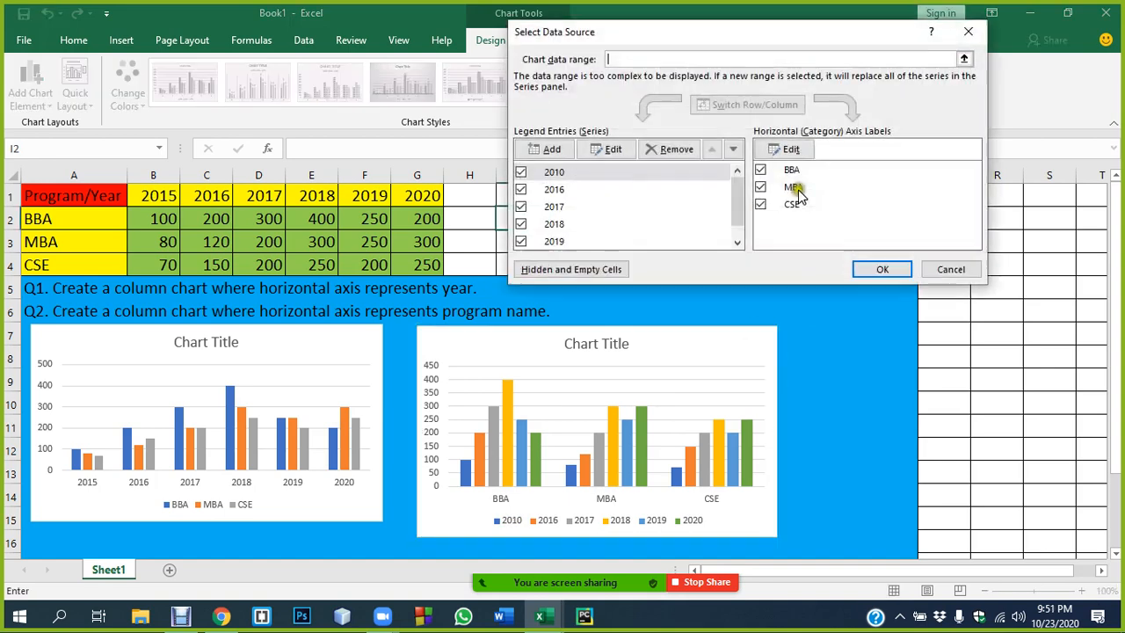
pyautogui.click(613, 149)
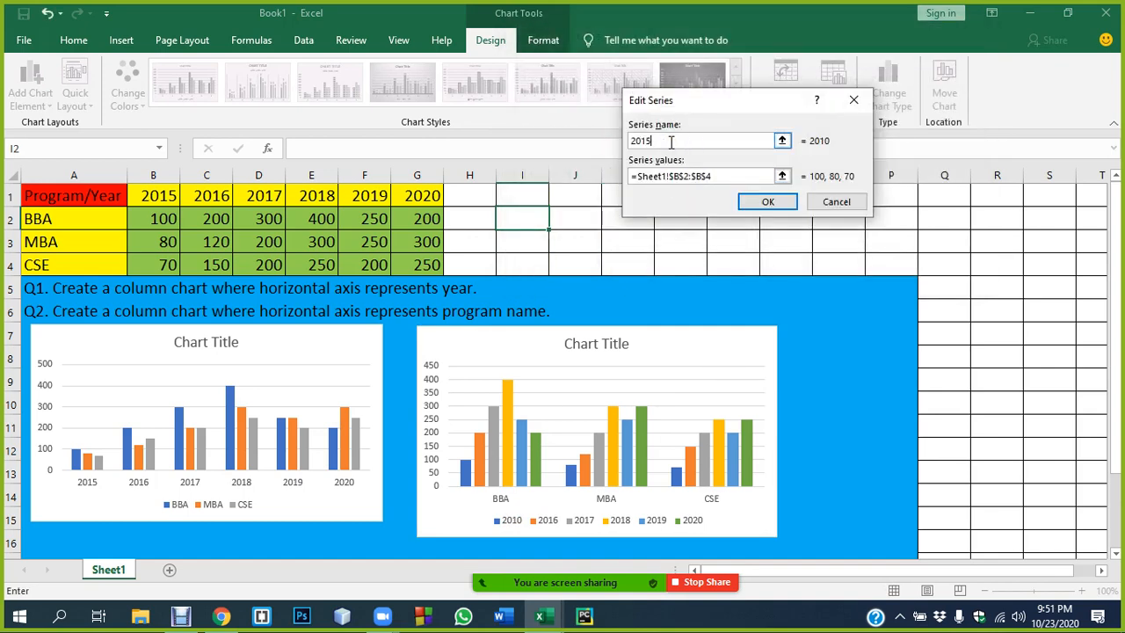
pyautogui.click(767, 201)
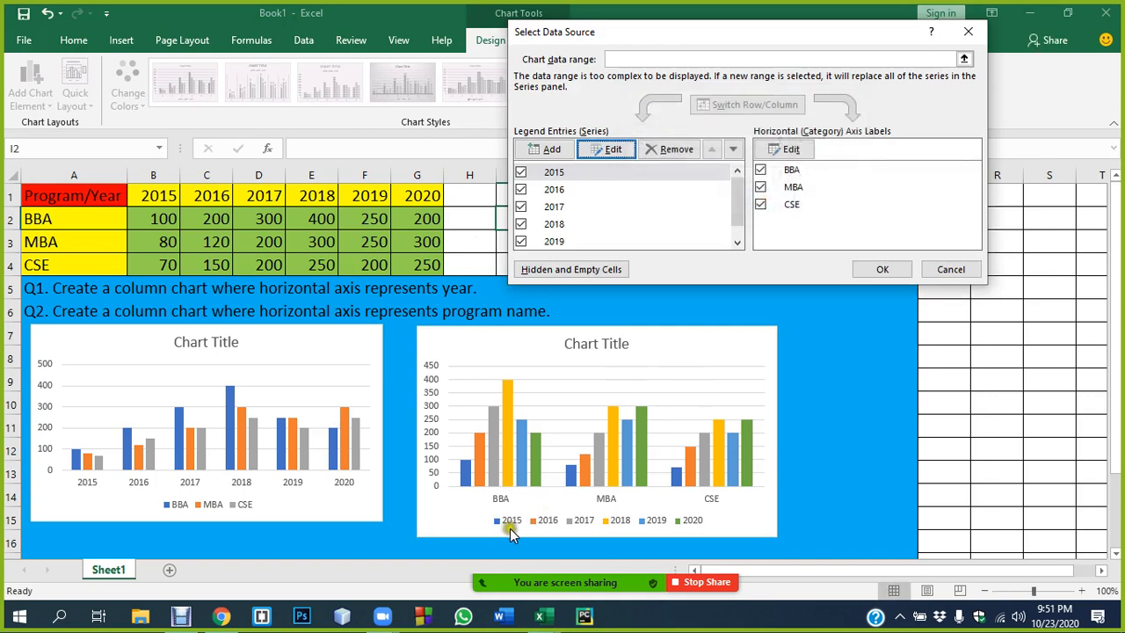
pyautogui.click(882, 269)
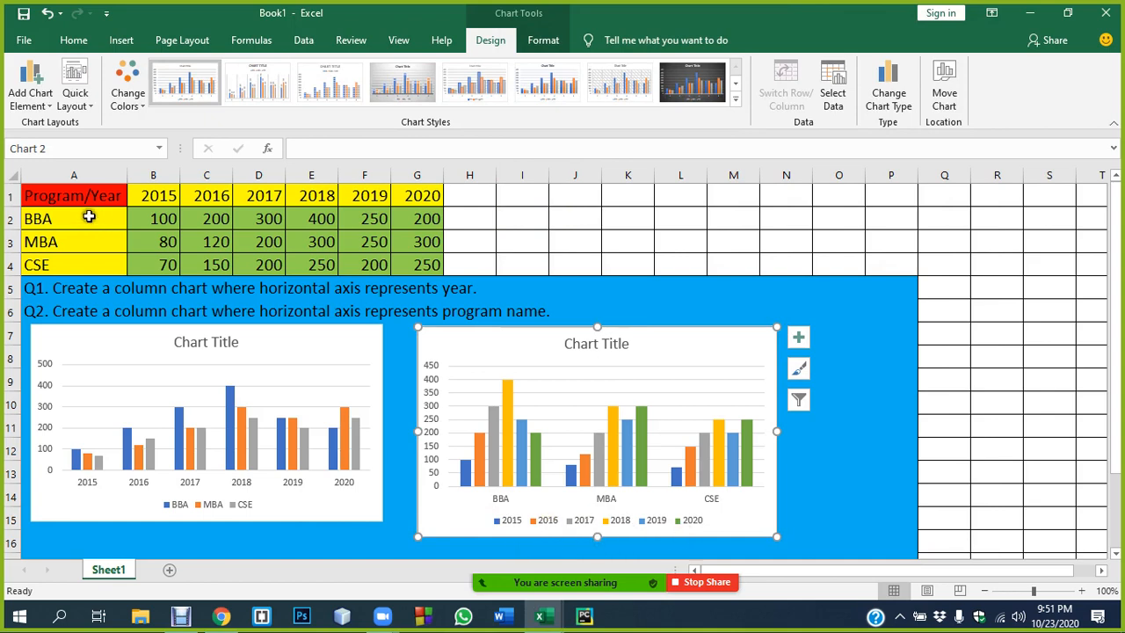
# Step: Change the first three year headers in B1, C1 and D1 to 2009, 2010 and 2011
pyautogui.click(166, 198)
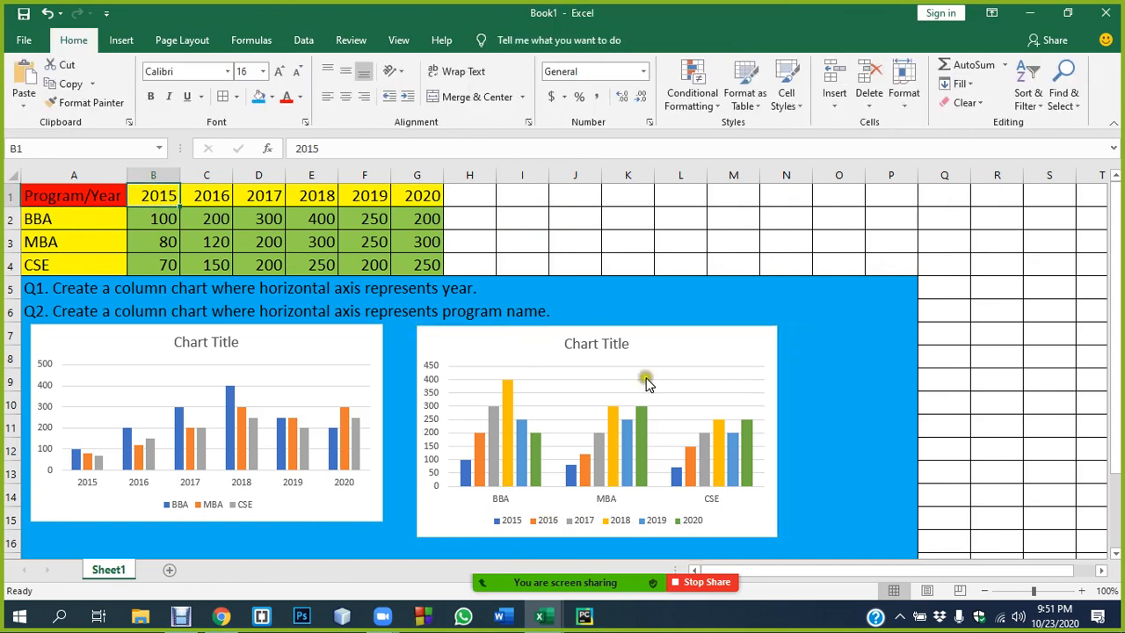
pyautogui.write('2009')
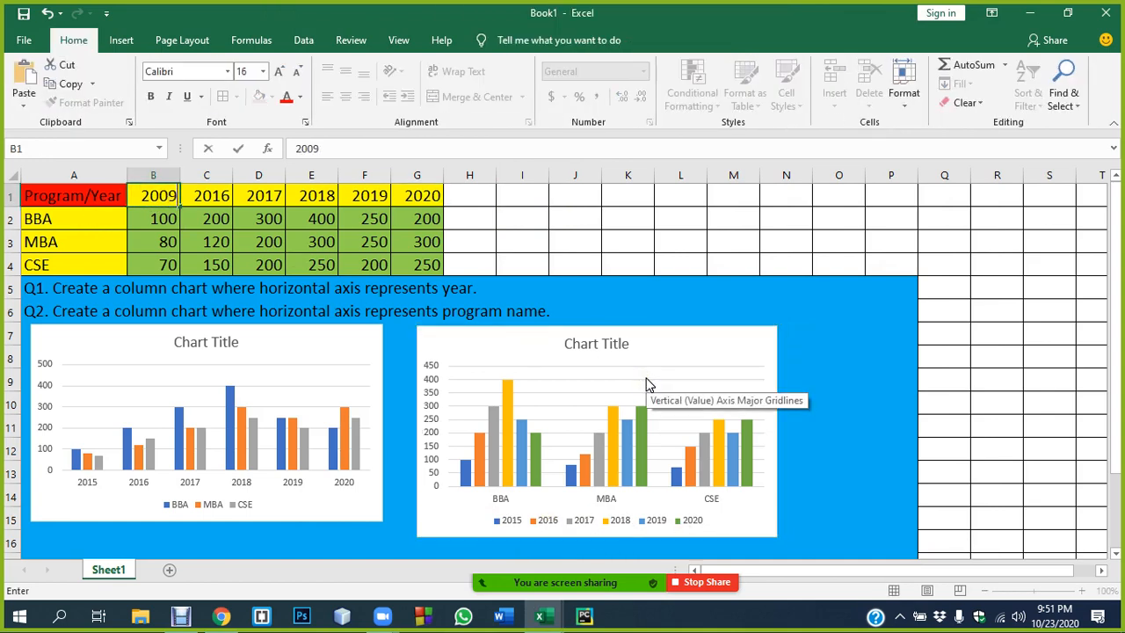
pyautogui.press('Tab')
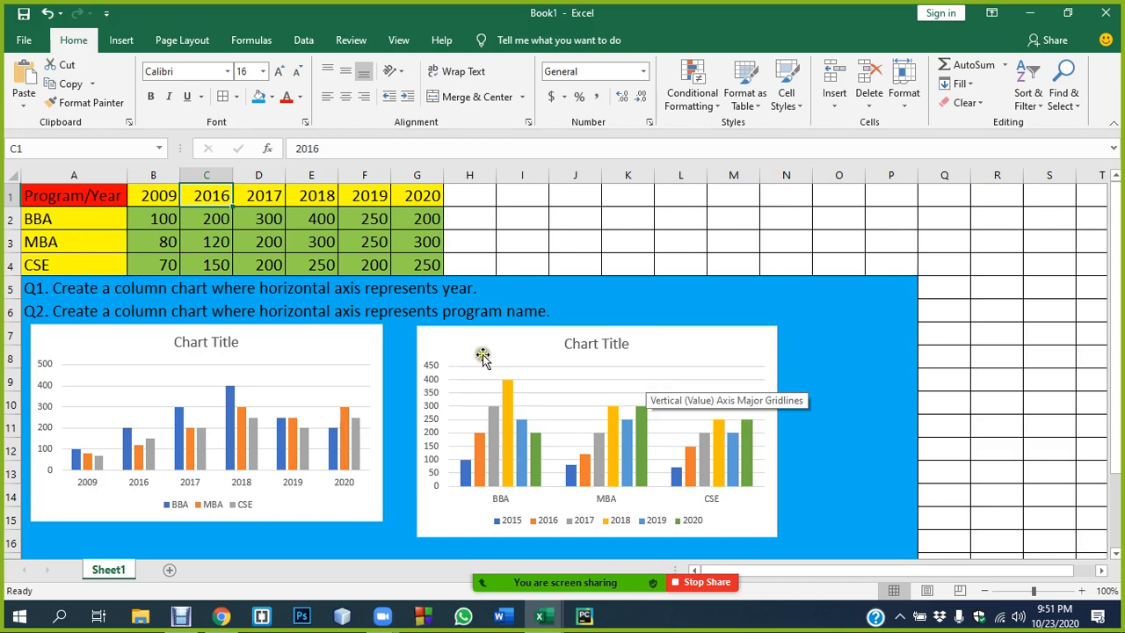
pyautogui.write('20')
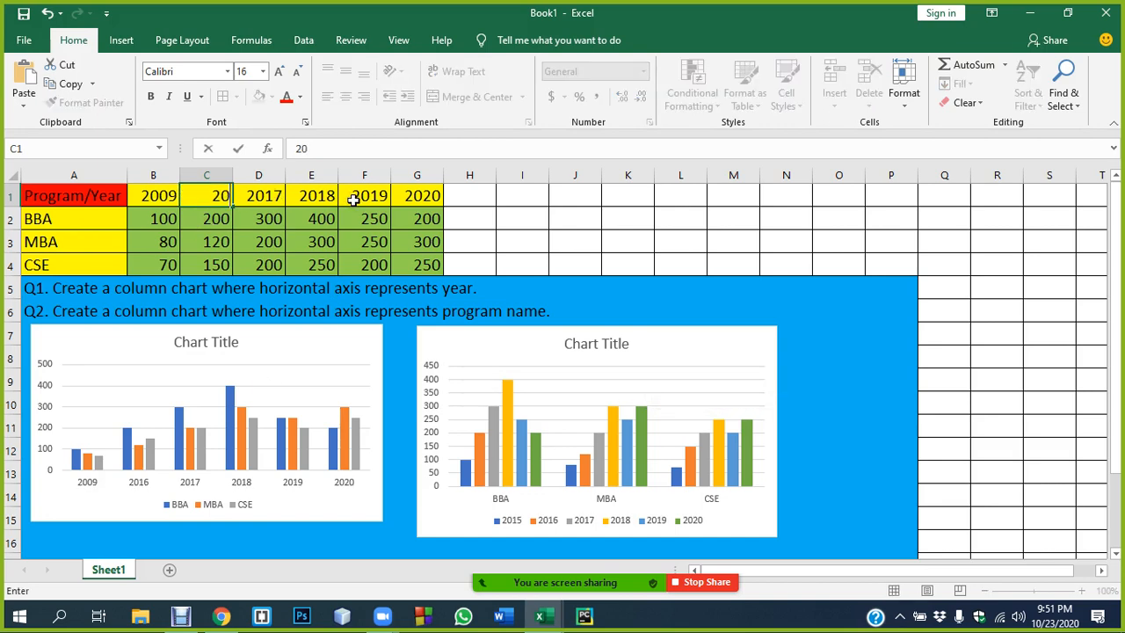
pyautogui.write('10')
pyautogui.press('Tab')
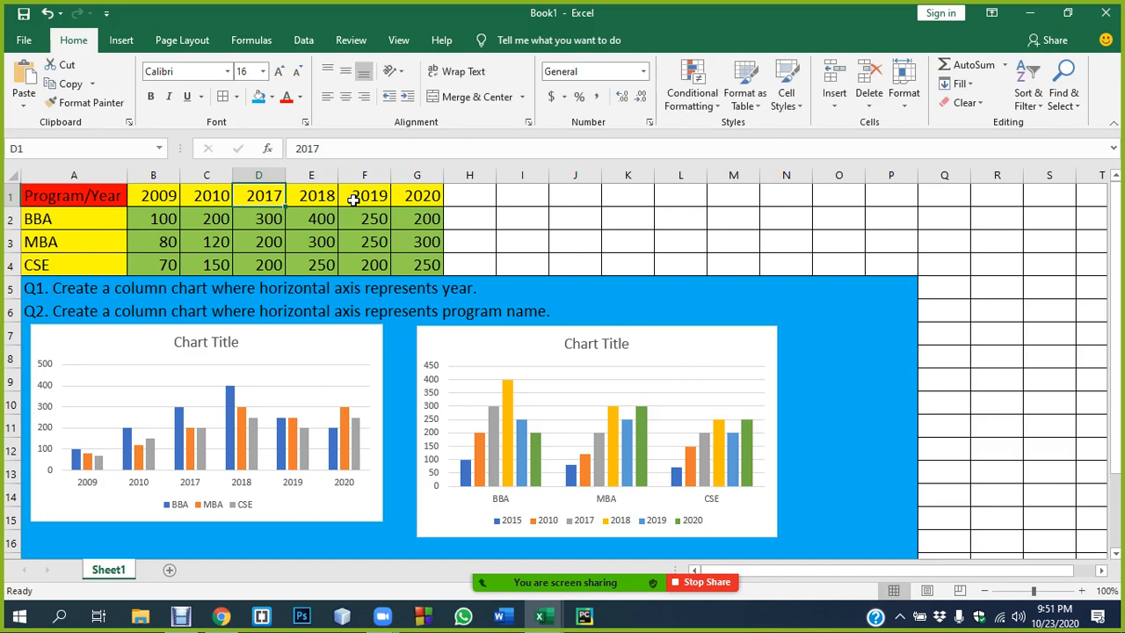
pyautogui.write('201')
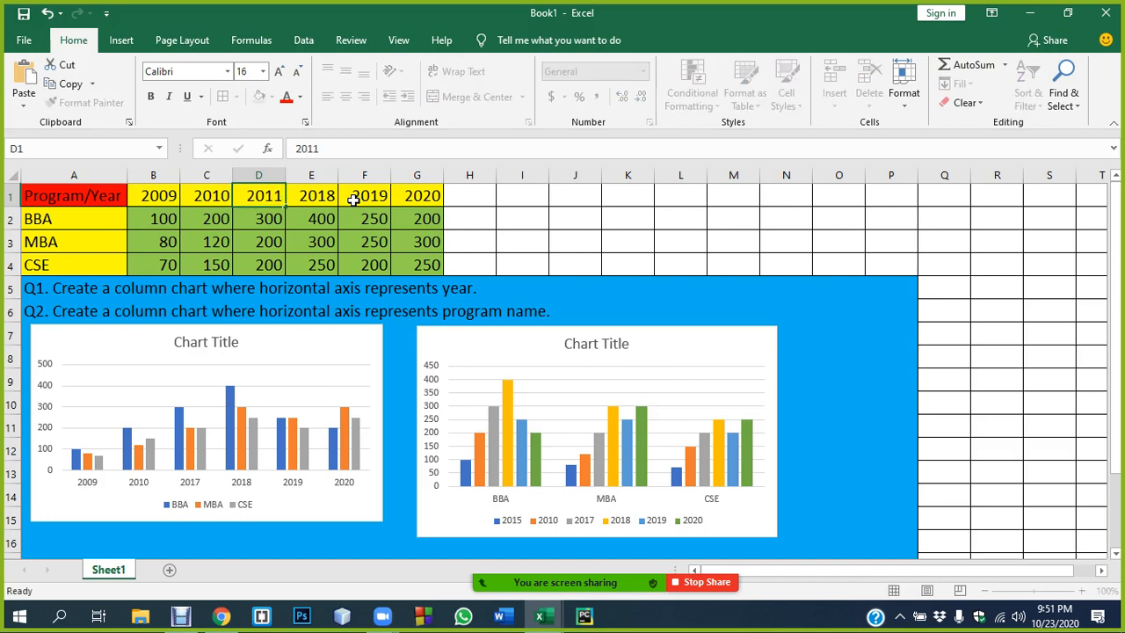
pyautogui.press('Tab')
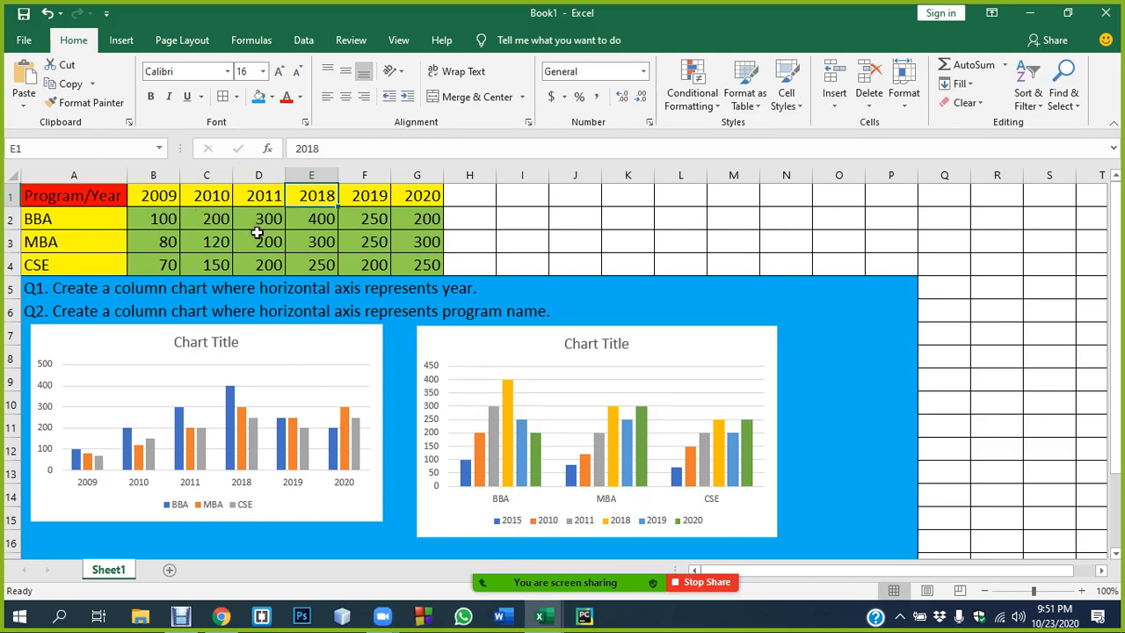
# Step: Undo the three year header changes in B1 to D1
pyautogui.hotkey('ctrl', 'z')
pyautogui.hotkey('ctrl', 'z')
pyautogui.hotkey('ctrl', 'z')
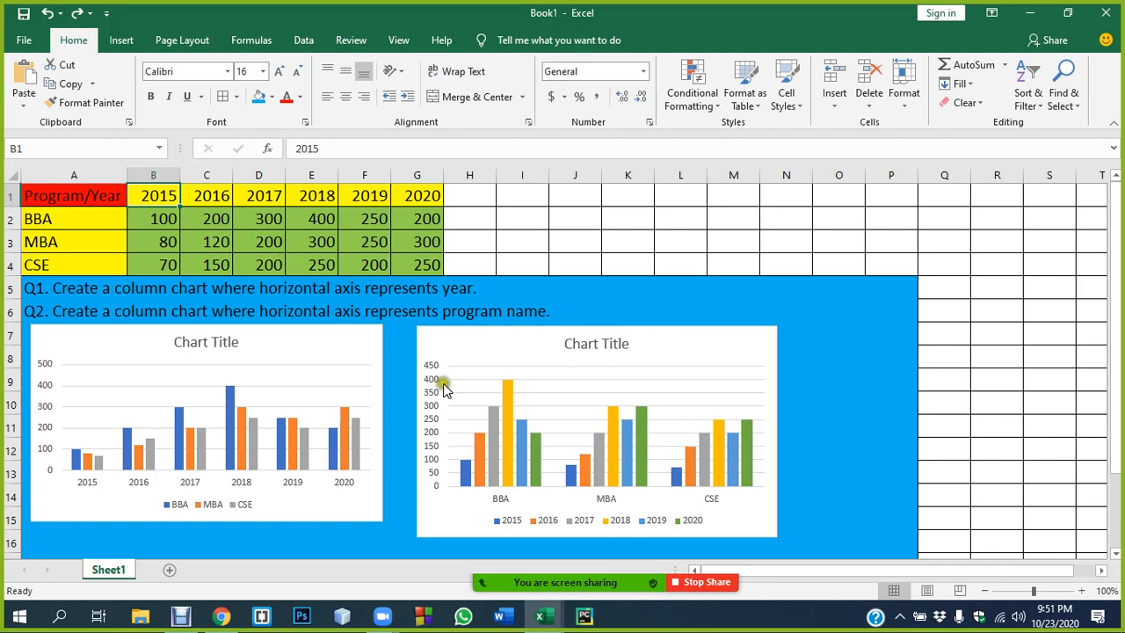
pyautogui.click(621, 244)
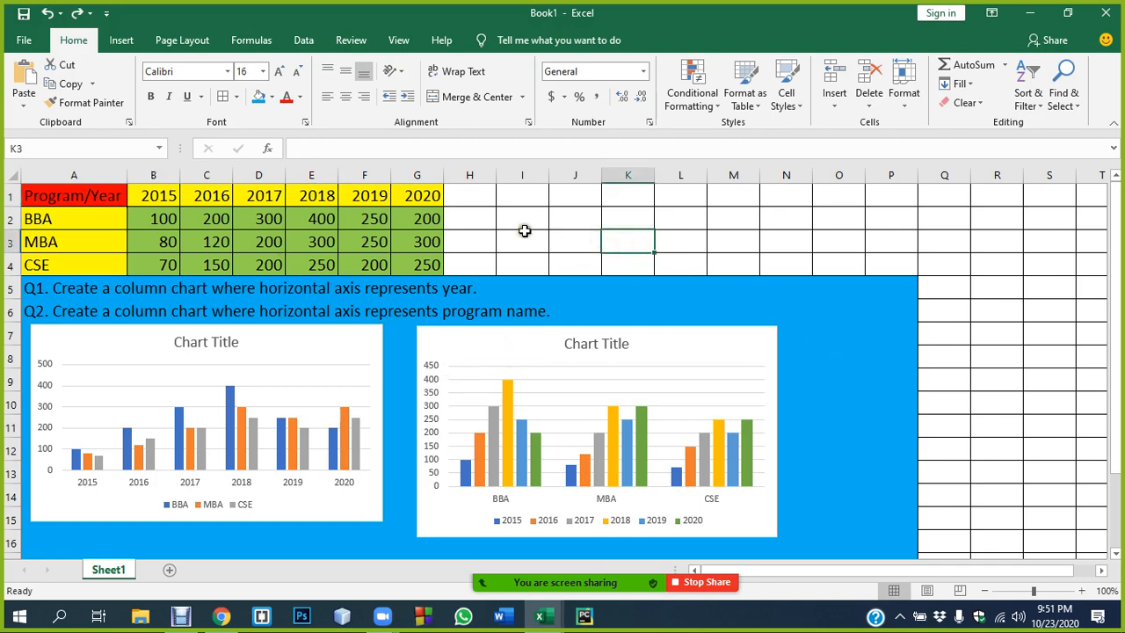
pyautogui.hotkey('ctrl', 's')
pyautogui.press('Escape')
# Step: Link the name of the second chart's first series to header cell =Sheet1!$B$1 and apply the data source settings
pyautogui.click(746, 340)
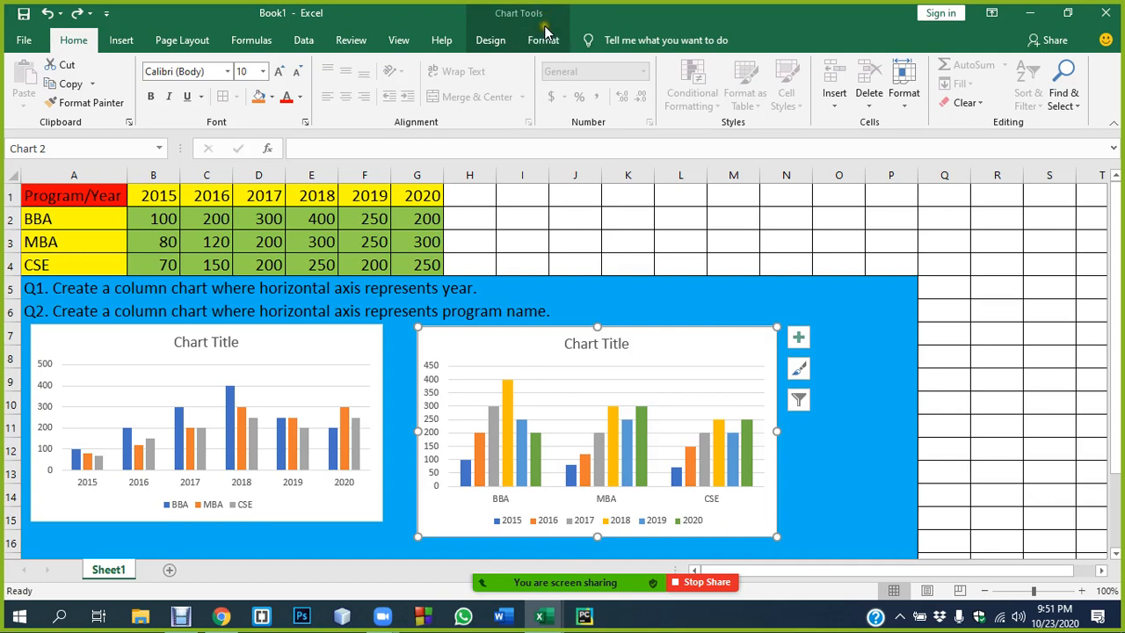
pyautogui.click(486, 39)
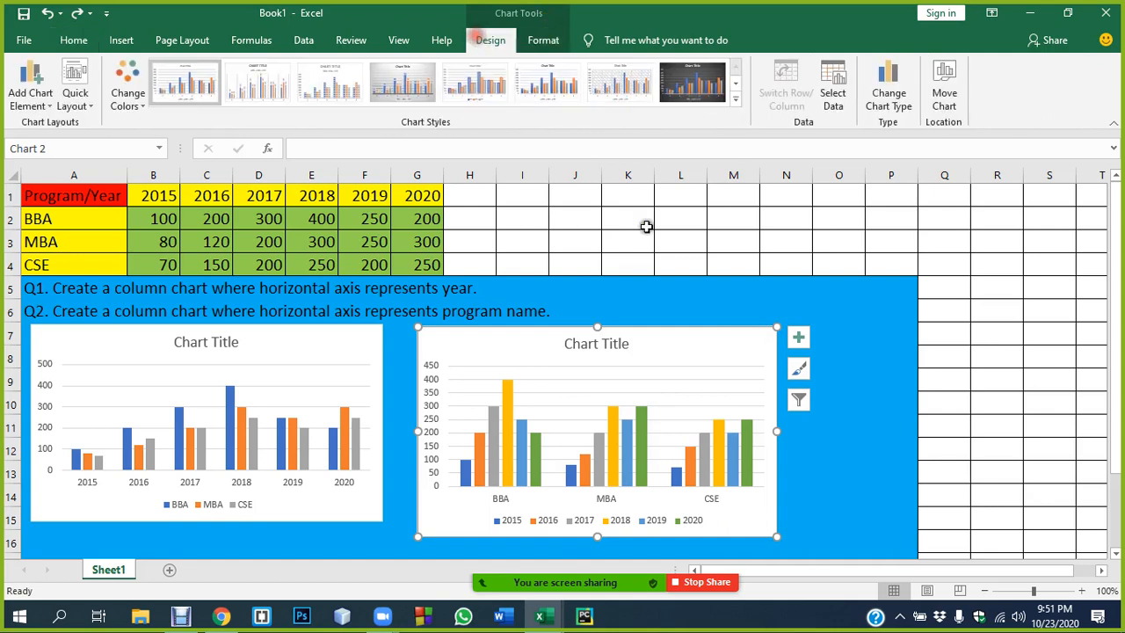
pyautogui.click(832, 92)
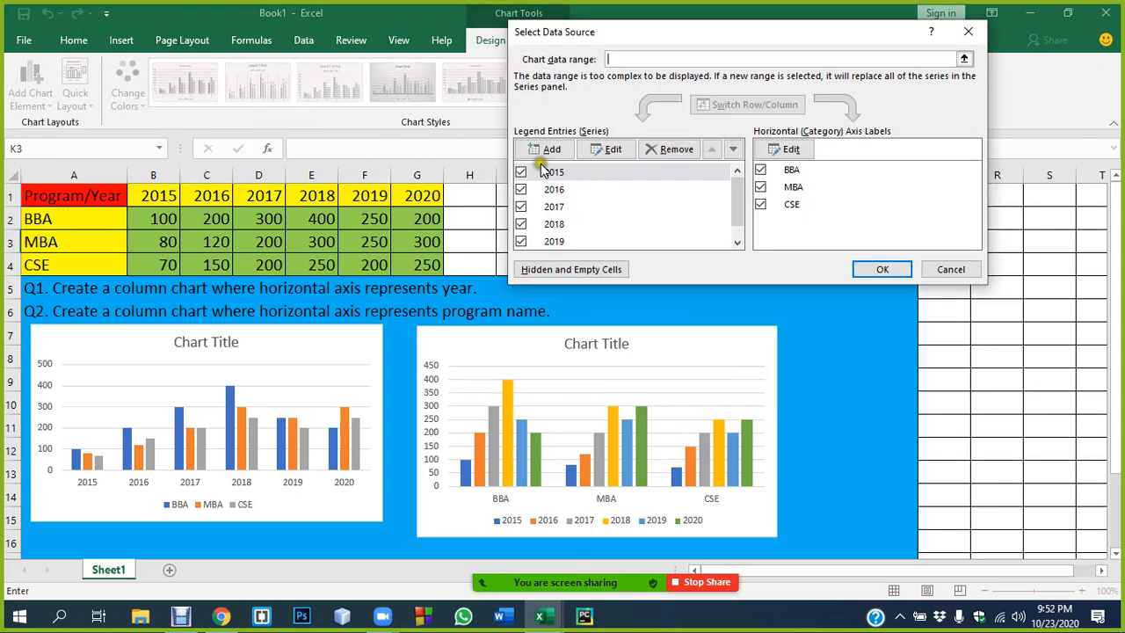
pyautogui.click(604, 151)
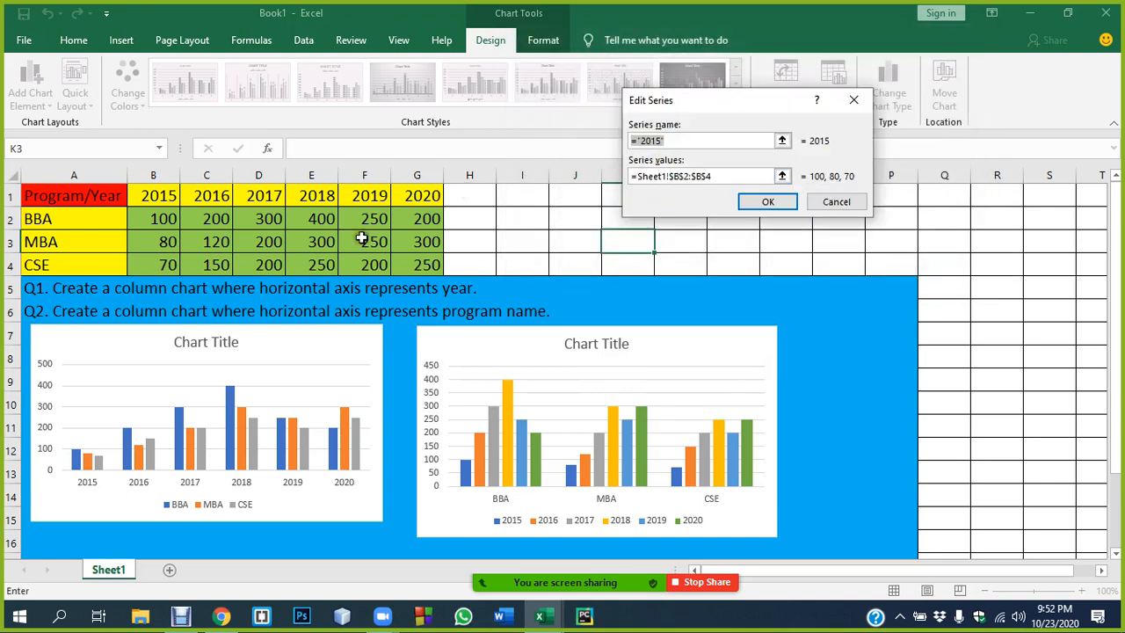
pyautogui.click(141, 199)
pyautogui.click(768, 201)
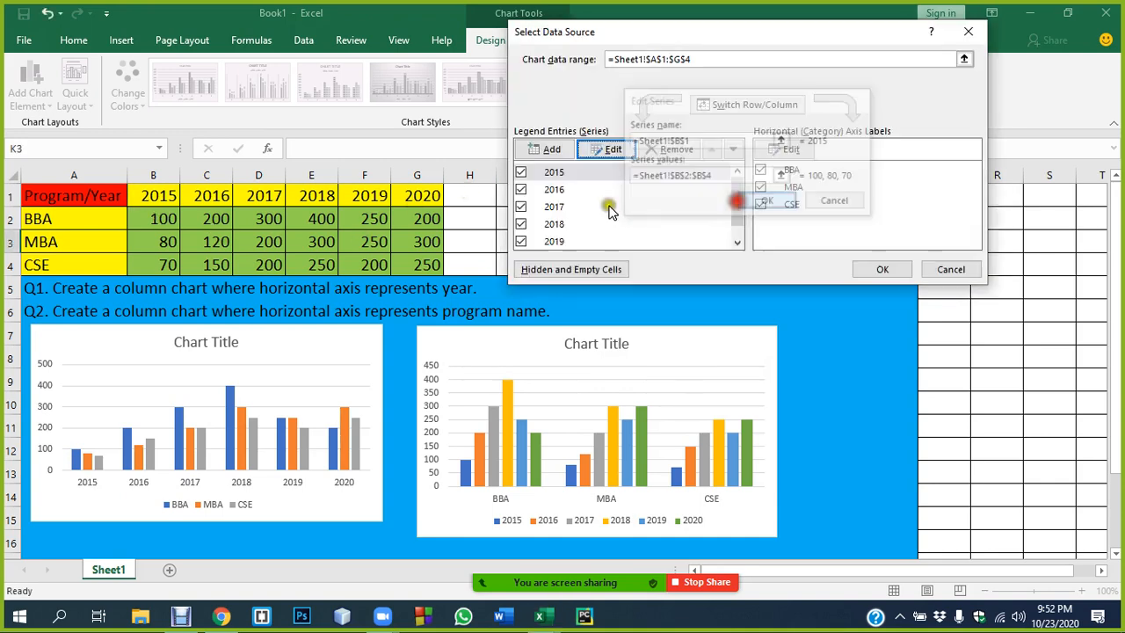
pyautogui.click(881, 268)
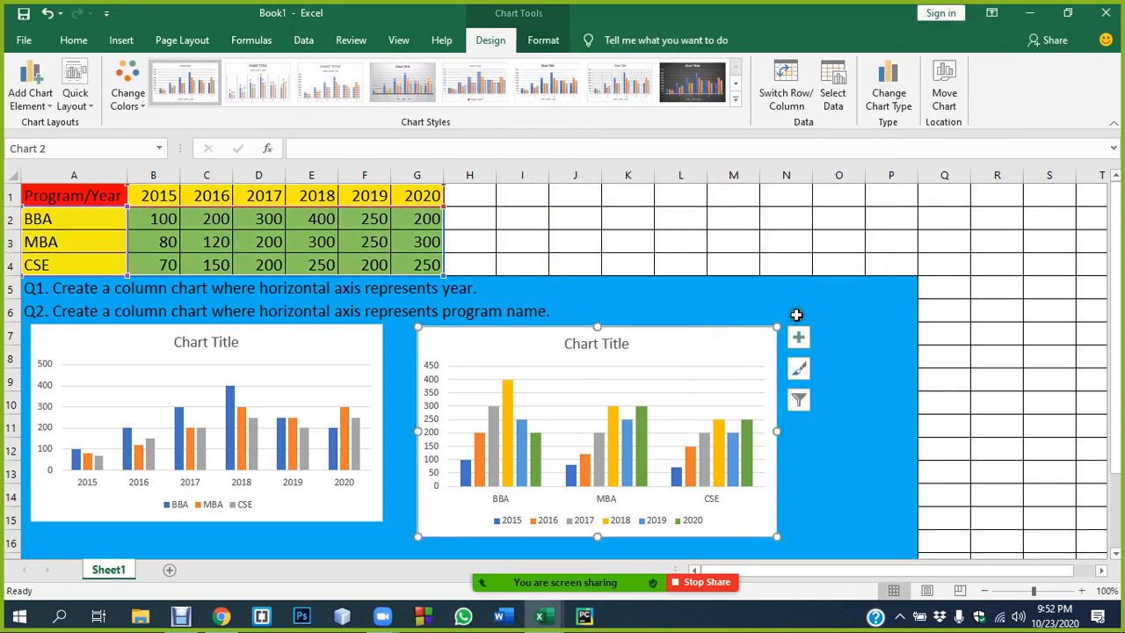
pyautogui.click(662, 222)
pyautogui.hotkey('ctrl', 's')
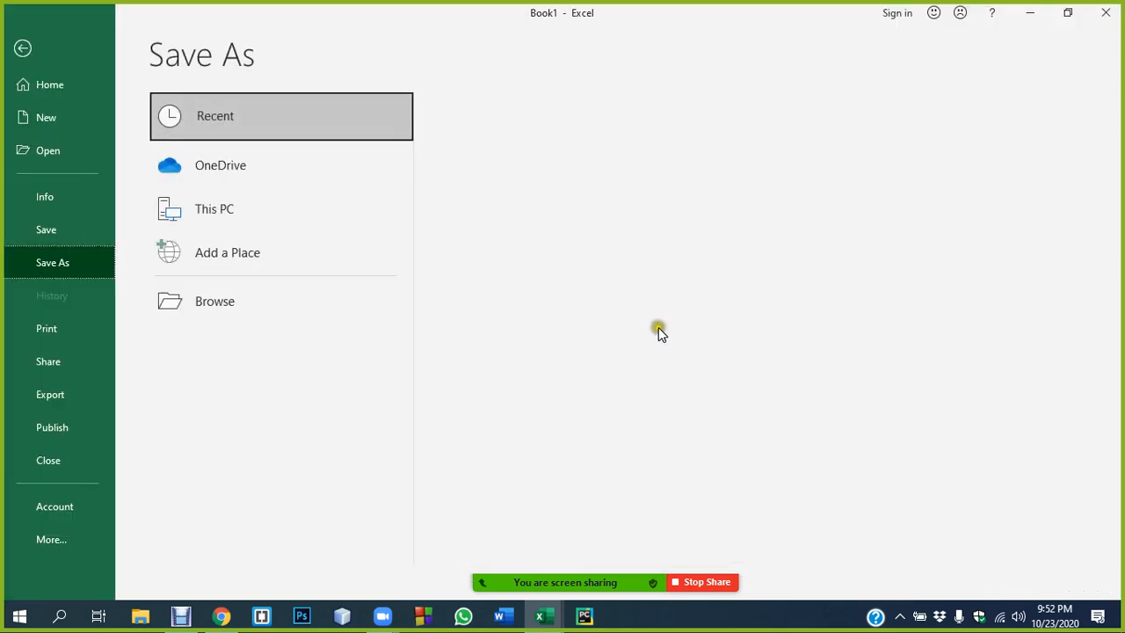
pyautogui.press('Escape')
pyautogui.scroll(-1, 643, 396)
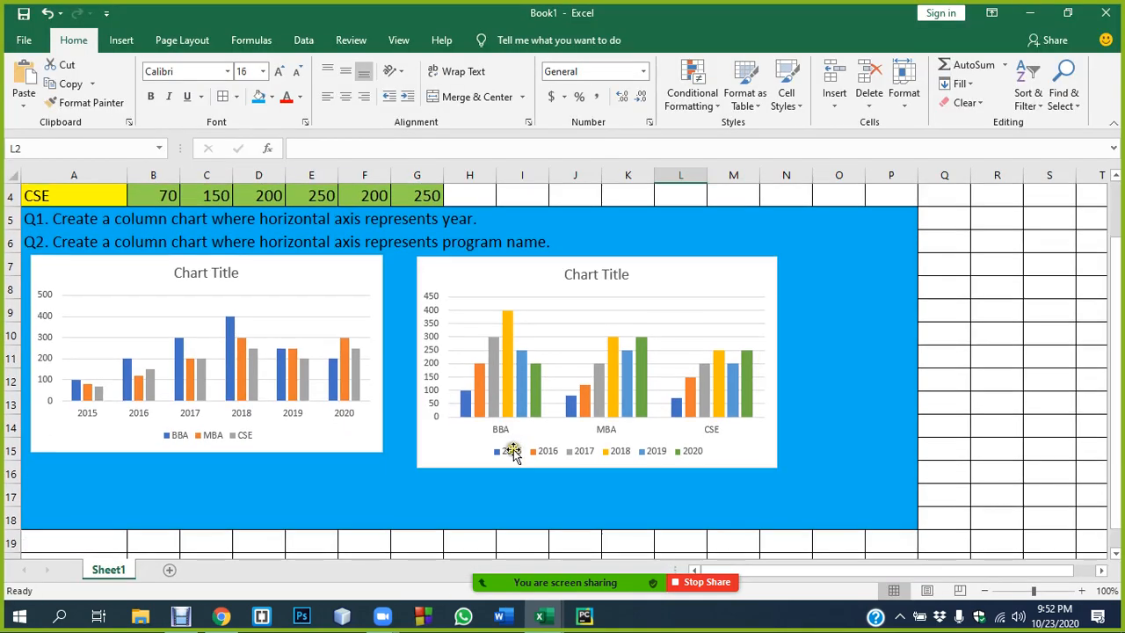
pyautogui.scroll(1, 501, 519)
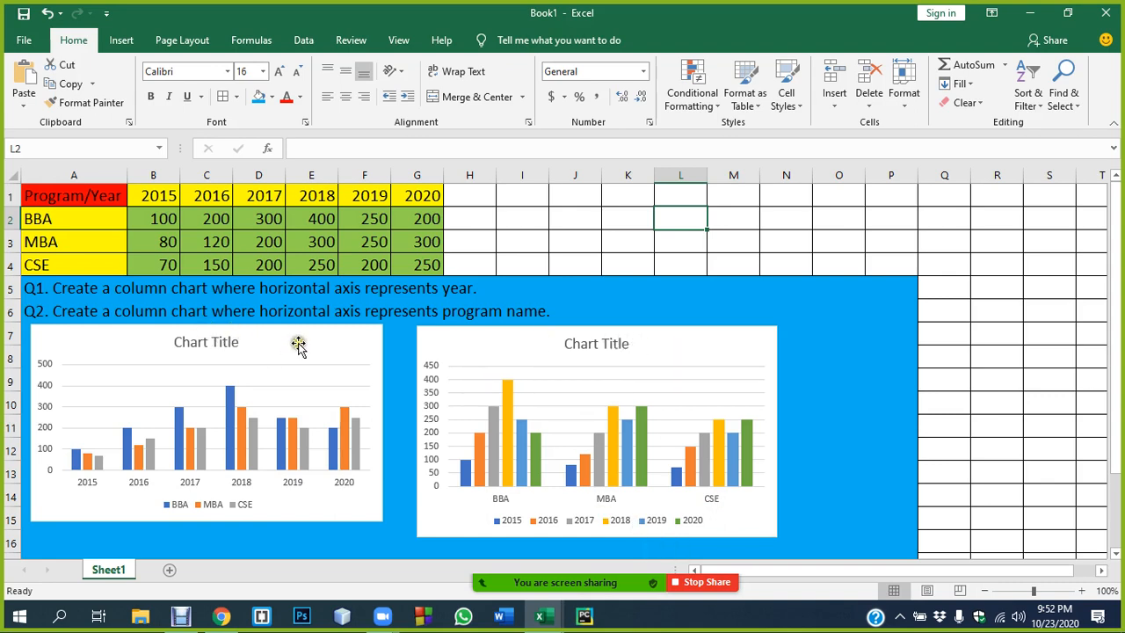
# Step: Lower the first chart slightly and shrink both charts so they start at about row 8 and end at row 16
pyautogui.moveTo(297, 341); pyautogui.dragTo(304, 356)
pyautogui.click(422, 334)
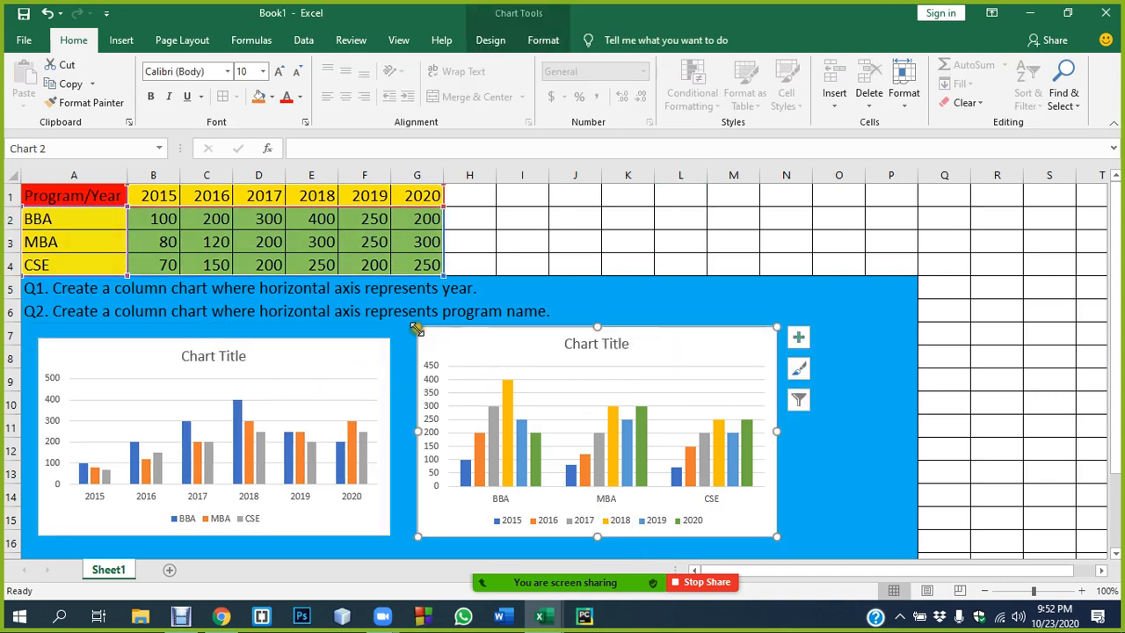
pyautogui.moveTo(442, 358); pyautogui.dragTo(446, 362)
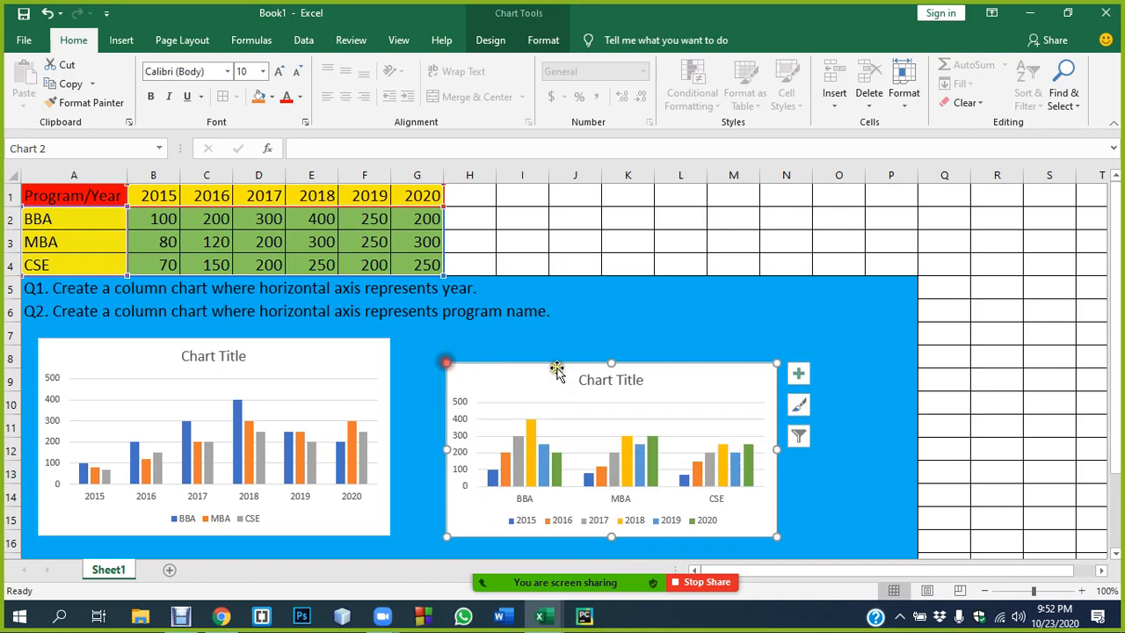
pyautogui.click(372, 350)
pyautogui.moveTo(387, 340); pyautogui.dragTo(368, 358)
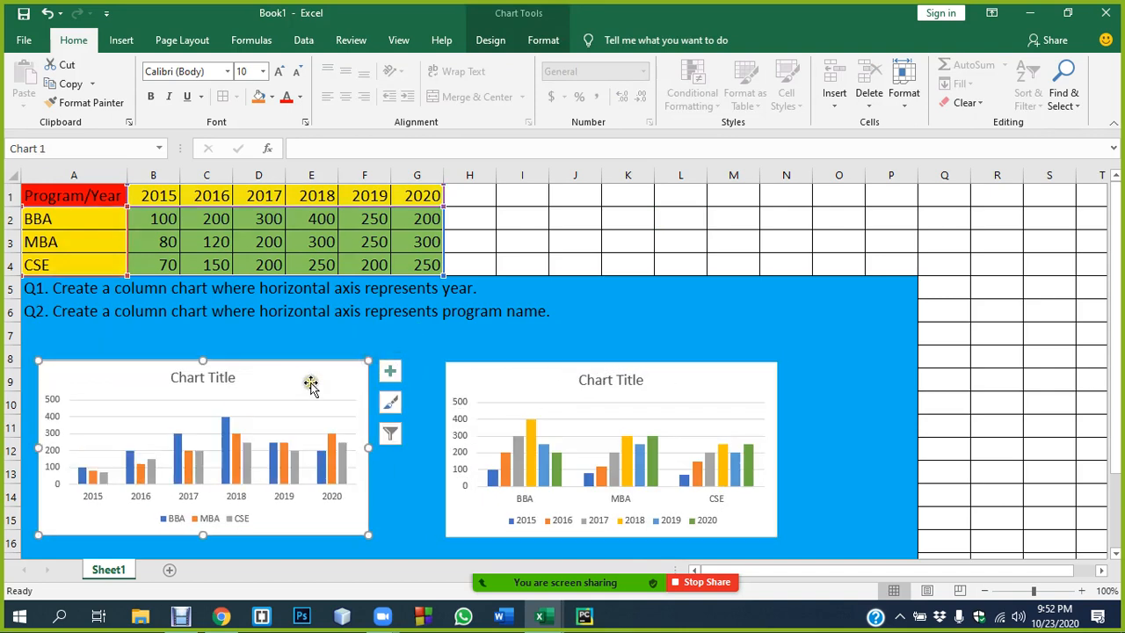
# Step: Move the first chart close beside the second and align the two charts along their upper edges
pyautogui.moveTo(311, 381); pyautogui.dragTo(369, 386)
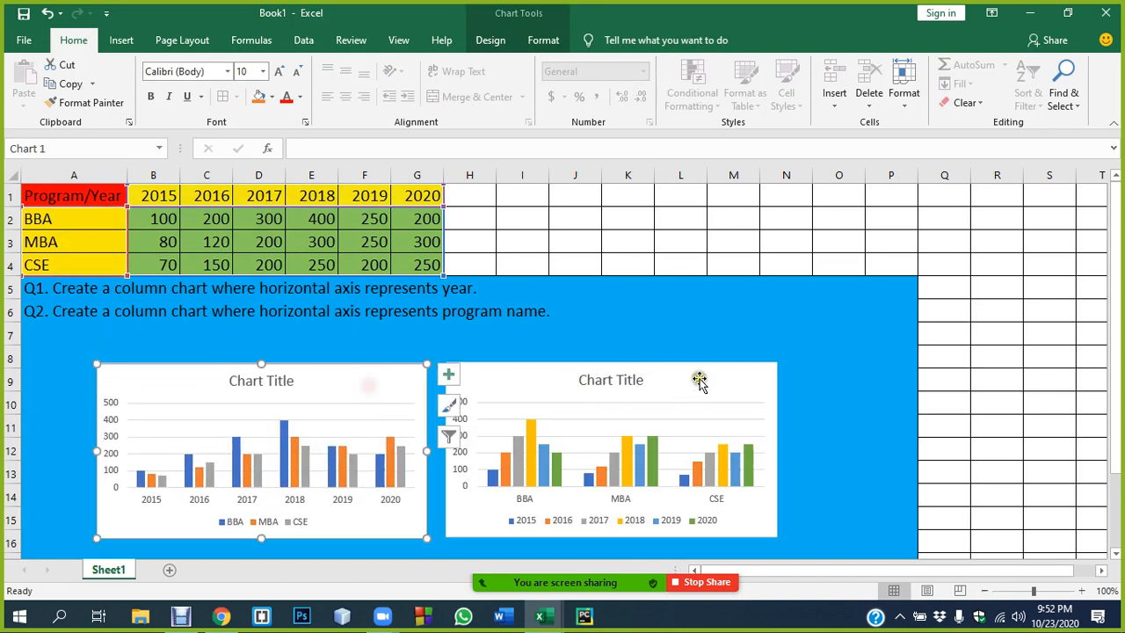
pyautogui.moveTo(716, 379); pyautogui.dragTo(716, 385)
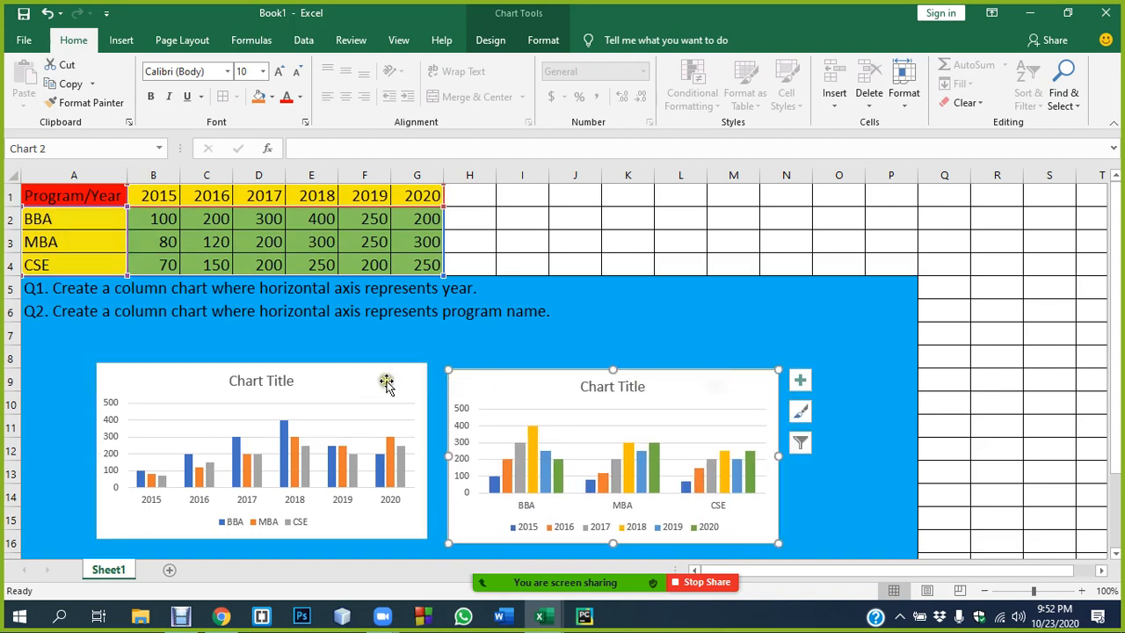
pyautogui.moveTo(387, 380); pyautogui.dragTo(385, 385)
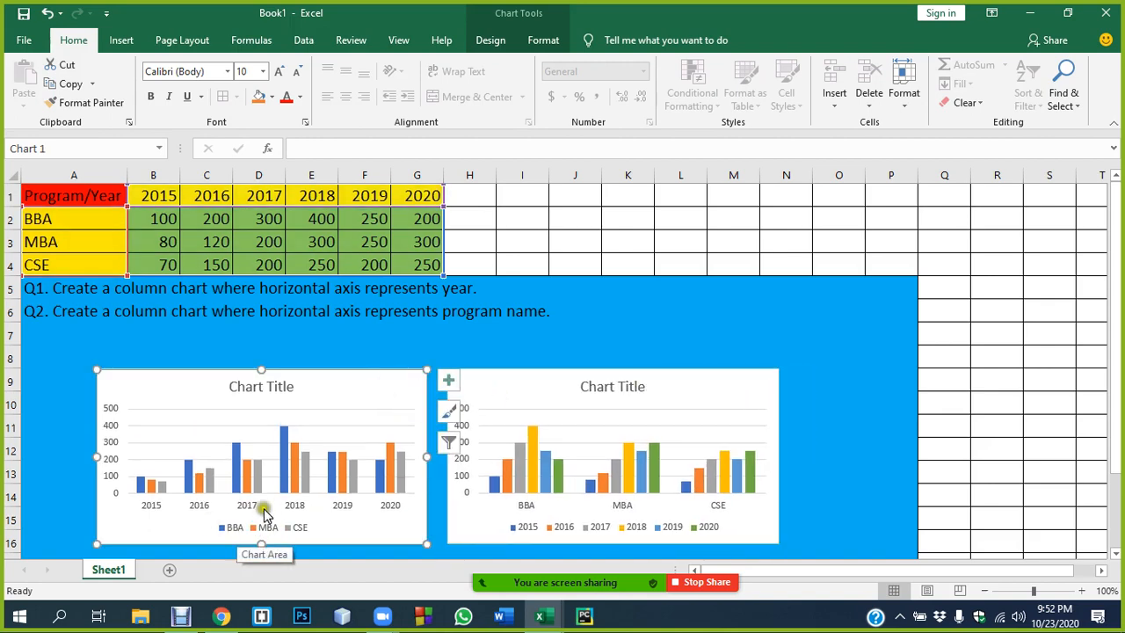
pyautogui.click(830, 371)
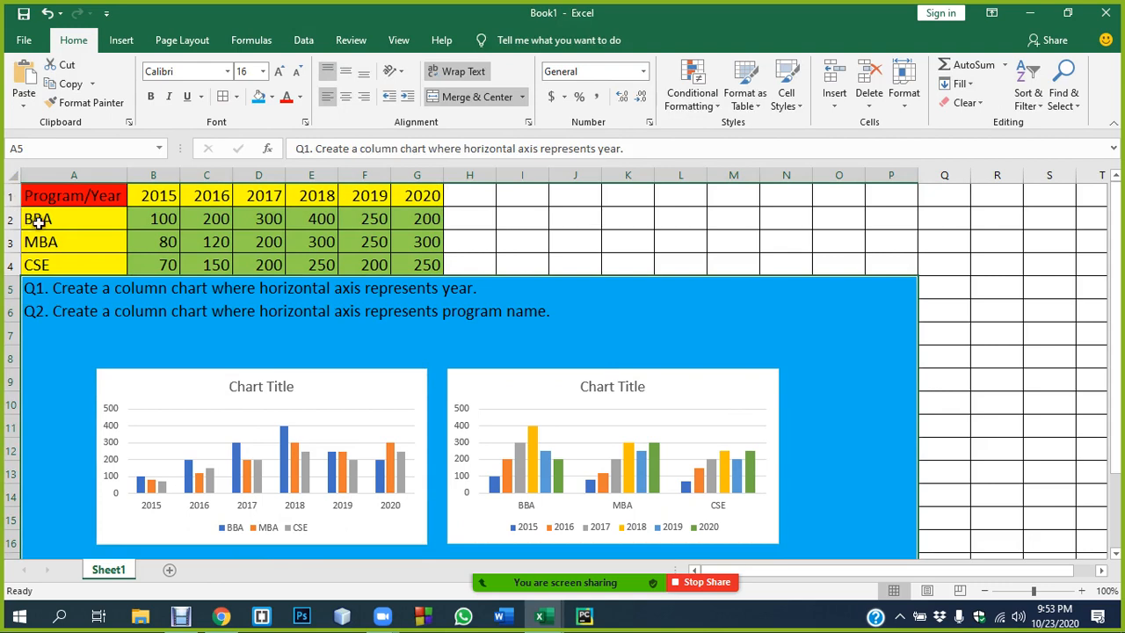
# Step: Try switching rows and columns on the first chart, undo the switch and reselect the chart
pyautogui.moveTo(39, 222); pyautogui.dragTo(424, 266)
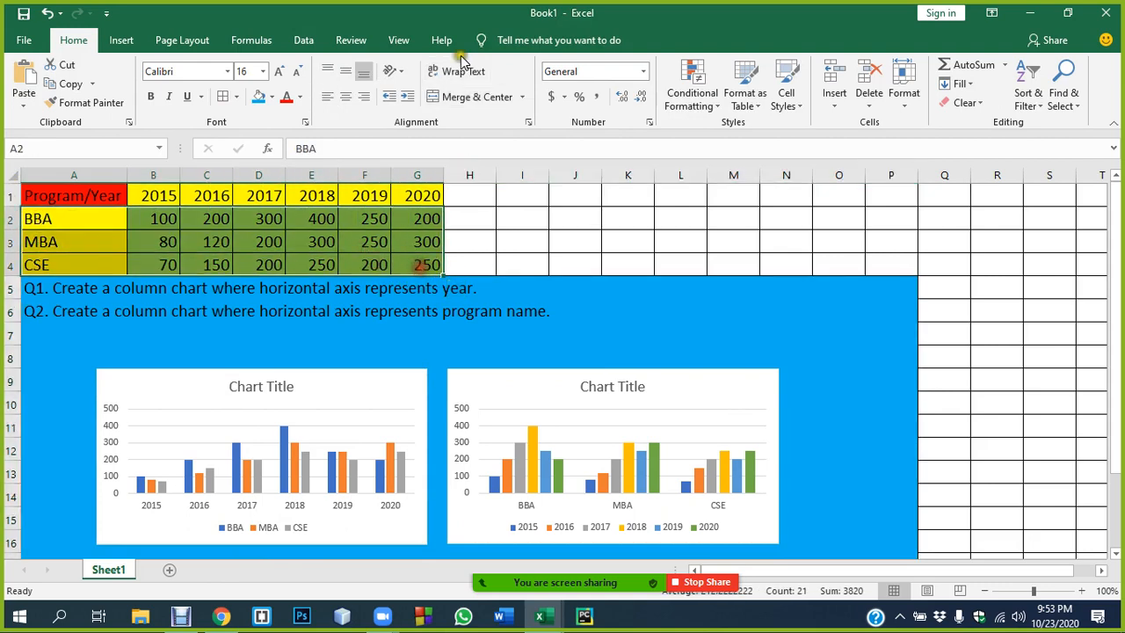
pyautogui.click(968, 318)
pyautogui.click(348, 388)
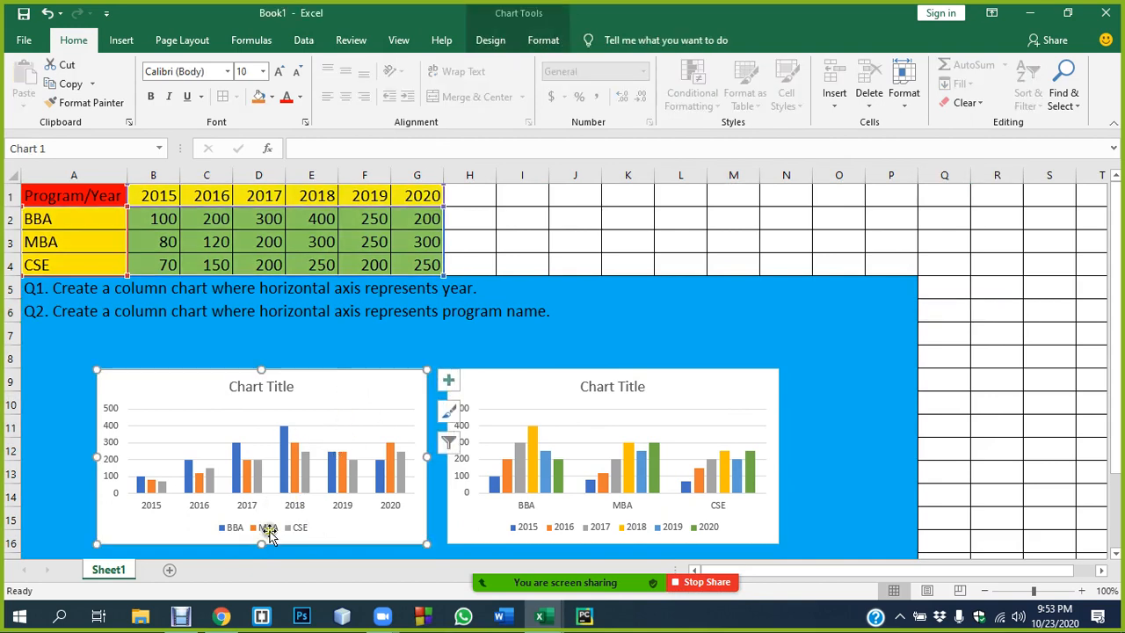
pyautogui.click(489, 40)
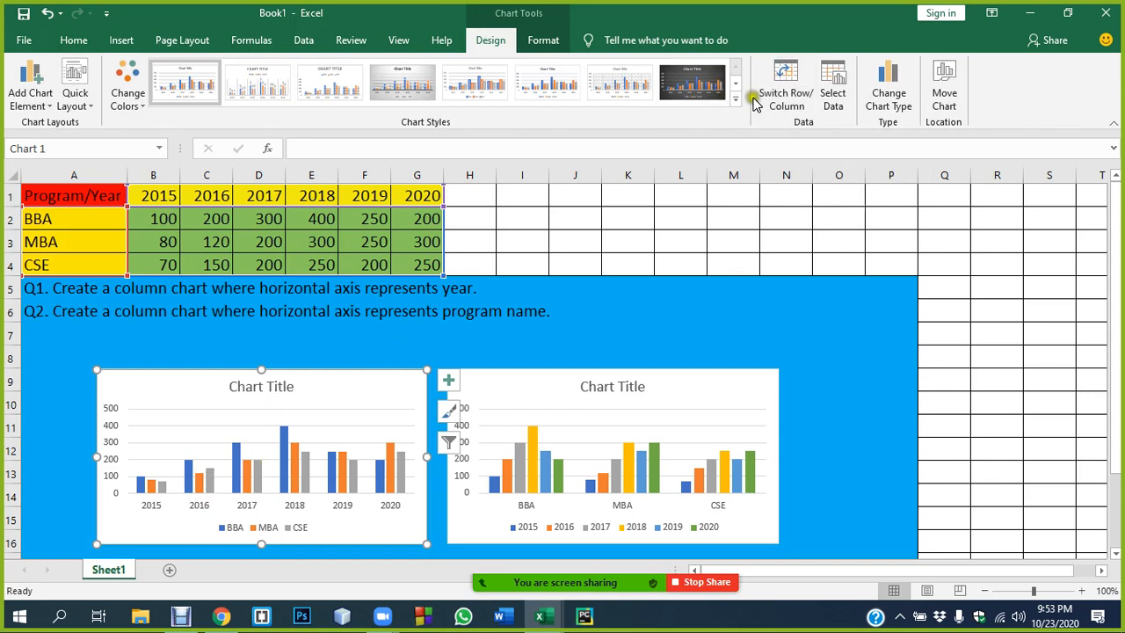
pyautogui.click(777, 84)
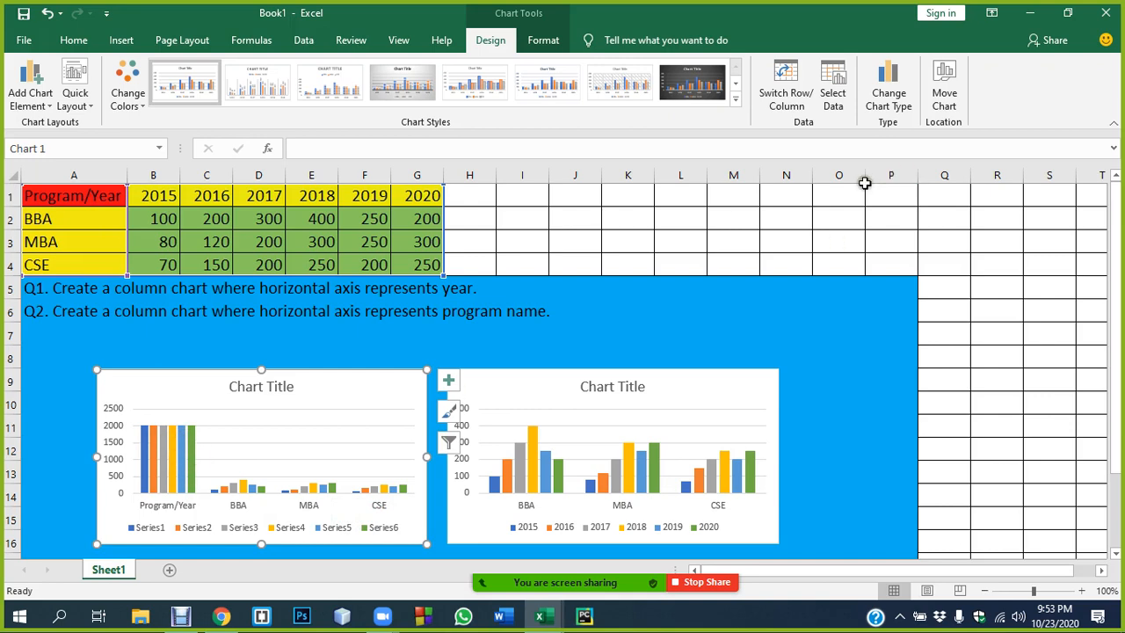
pyautogui.hotkey('ctrl', 'z')
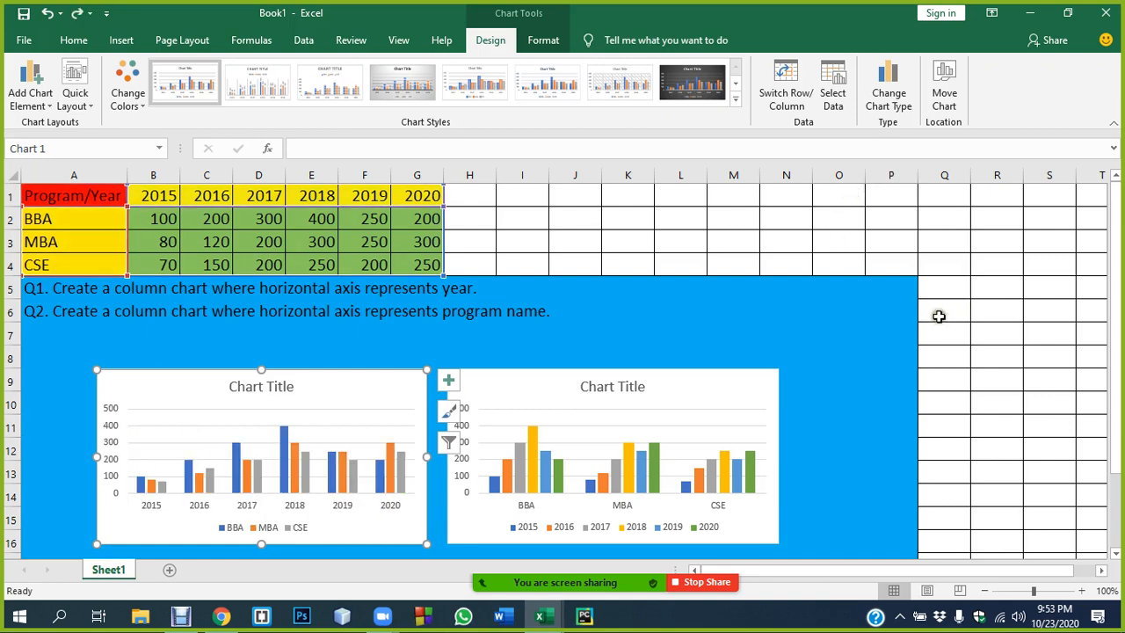
pyautogui.click(999, 320)
pyautogui.click(407, 389)
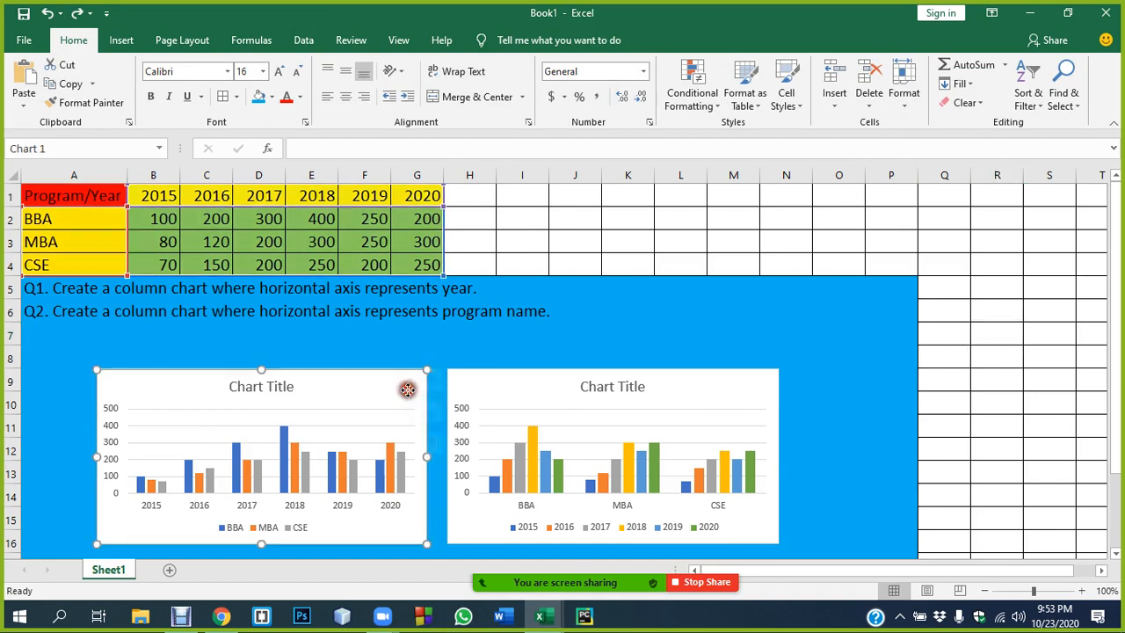
# Step: In the Zoom participants list, admit everyone from the waiting room and close the list
pyautogui.click(876, 235)
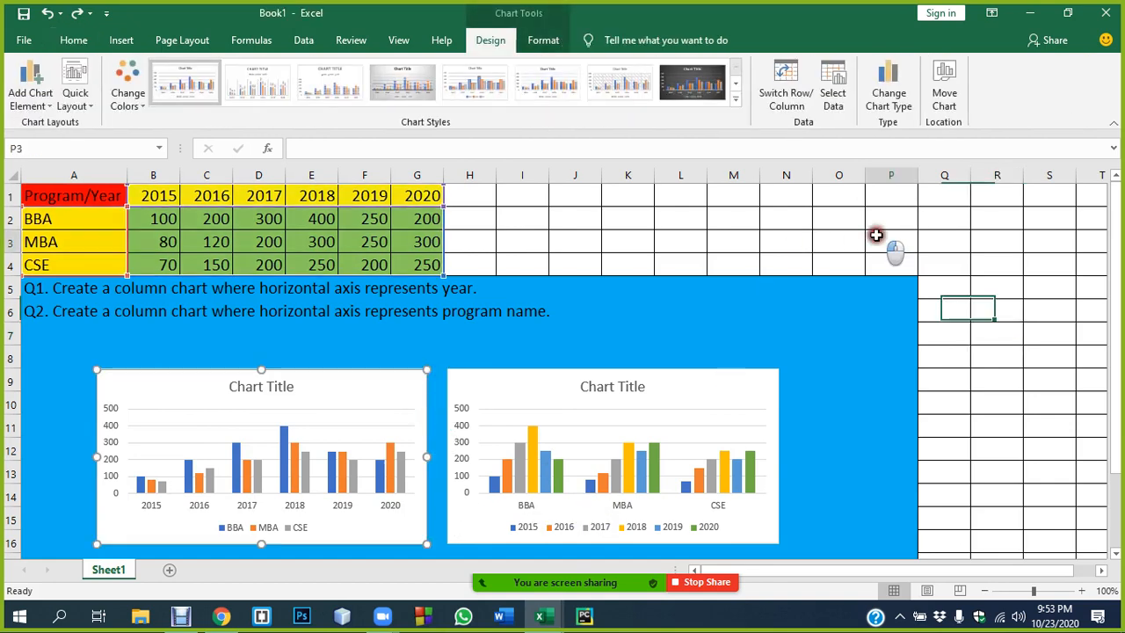
pyautogui.moveTo(33, 218); pyautogui.dragTo(439, 264)
pyautogui.click(635, 95)
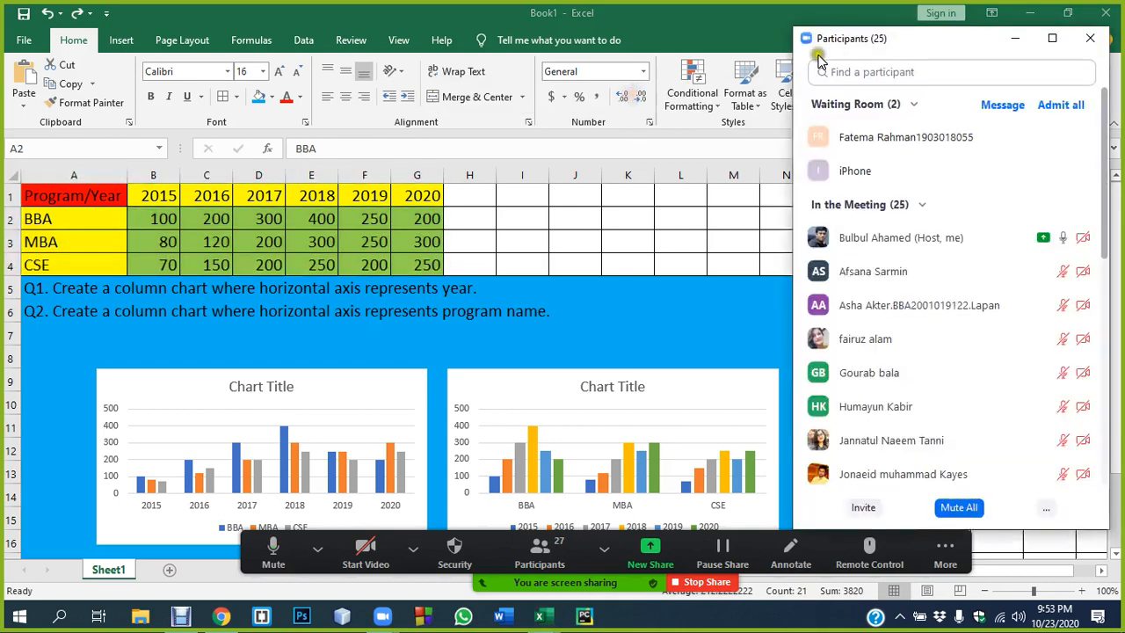
pyautogui.click(1060, 104)
pyautogui.click(1090, 38)
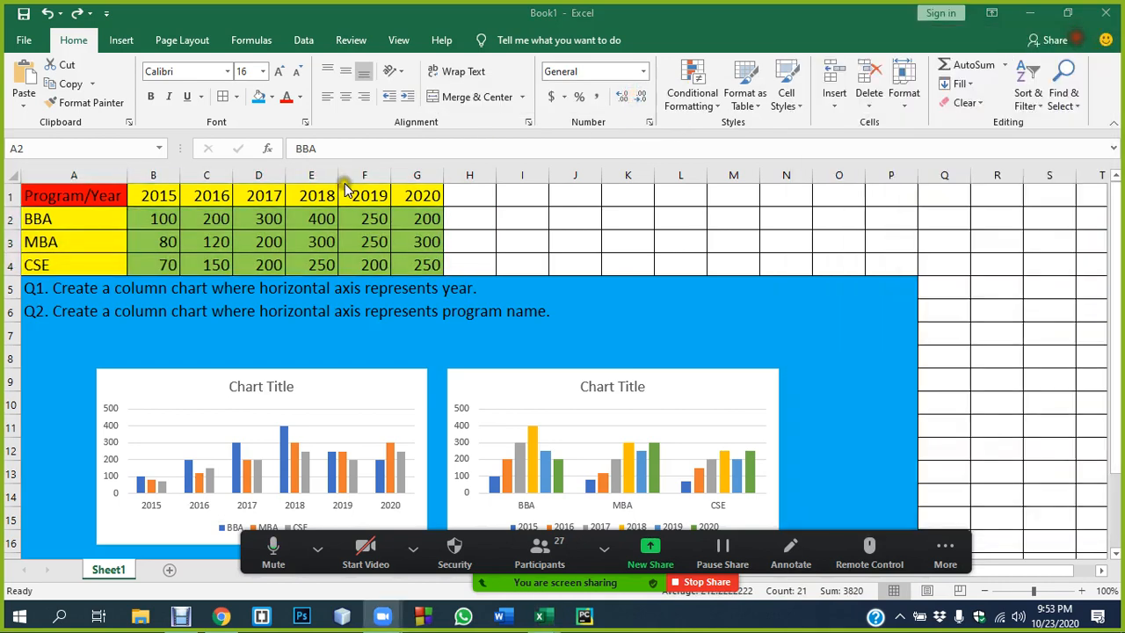
# Step: Insert a 2-D clustered column chart from A2:G4 and move it beside the table, over columns L to S
pyautogui.moveTo(70, 220); pyautogui.dragTo(419, 262)
pyautogui.click(122, 40)
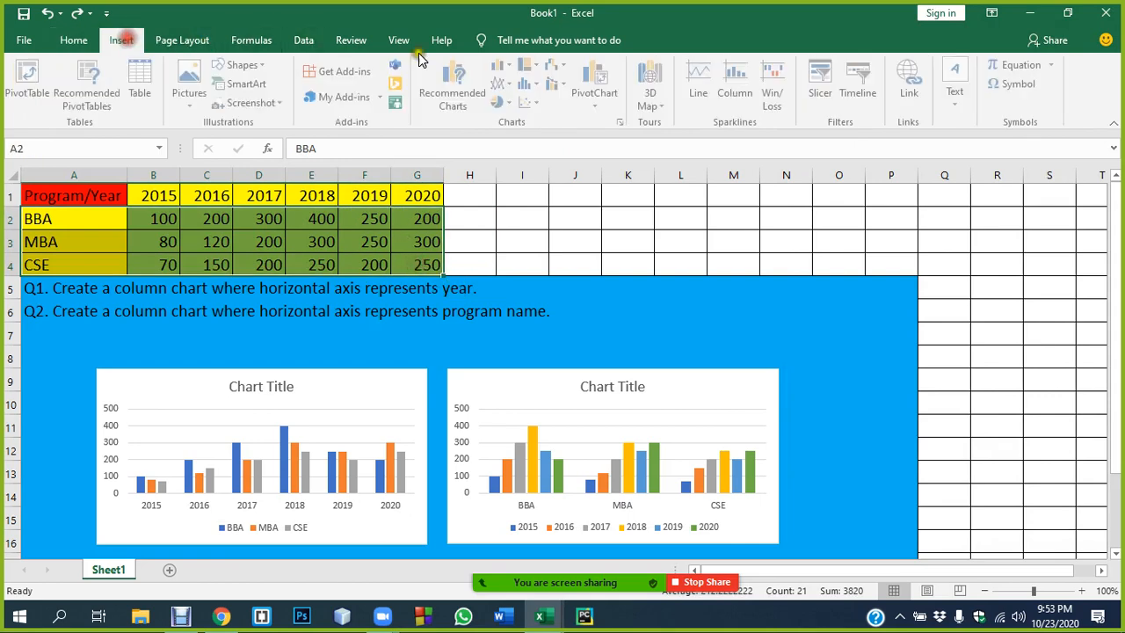
pyautogui.click(503, 64)
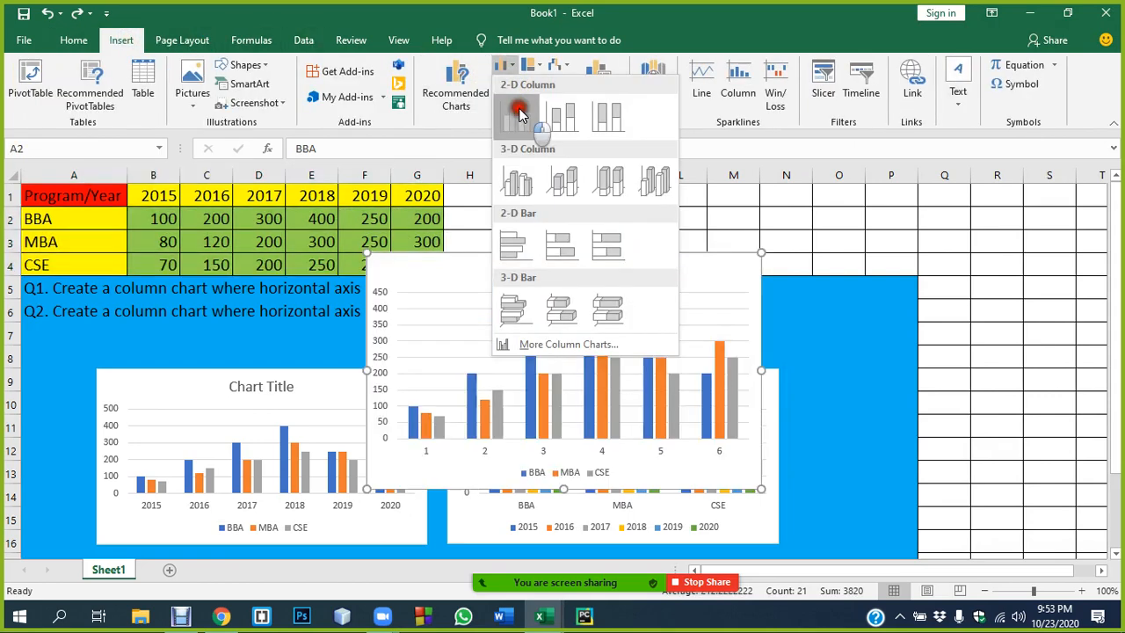
pyautogui.click(518, 112)
pyautogui.moveTo(712, 251); pyautogui.dragTo(961, 169)
pyautogui.moveTo(671, 278); pyautogui.dragTo(1000, 189)
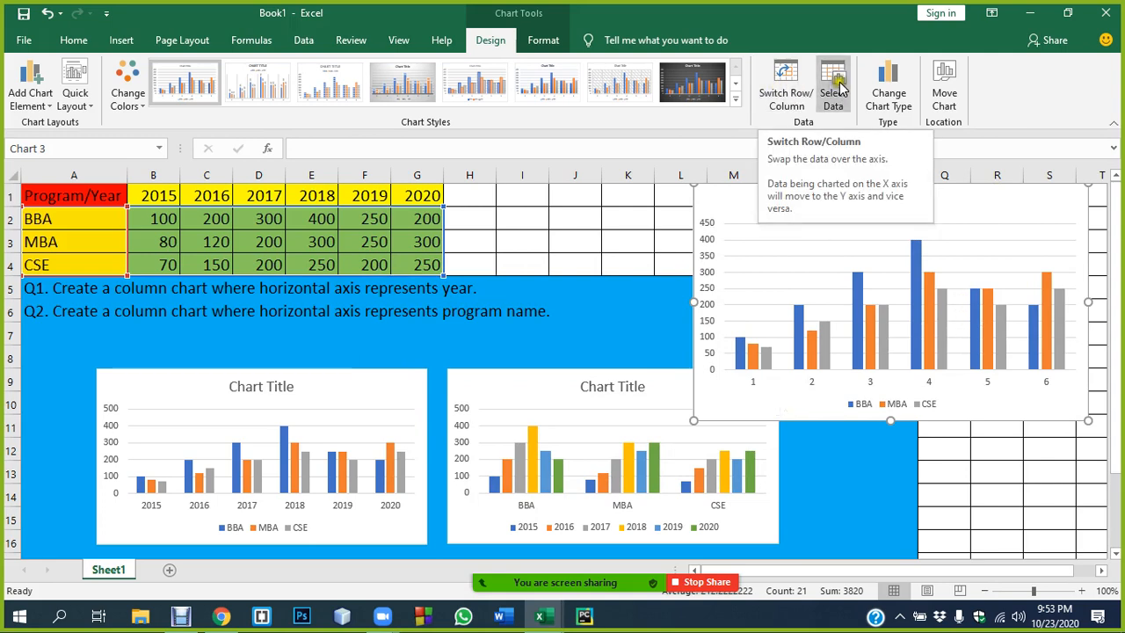
# Step: Try switching rows and columns on the new column chart and delete the chart
pyautogui.click(787, 92)
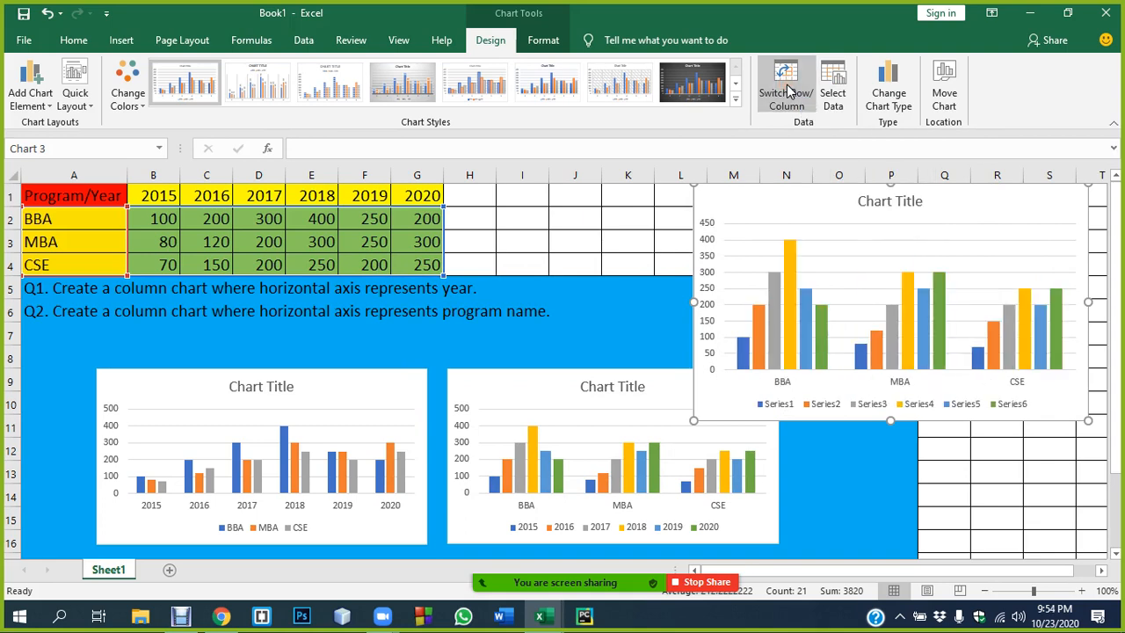
pyautogui.click(788, 91)
pyautogui.click(788, 90)
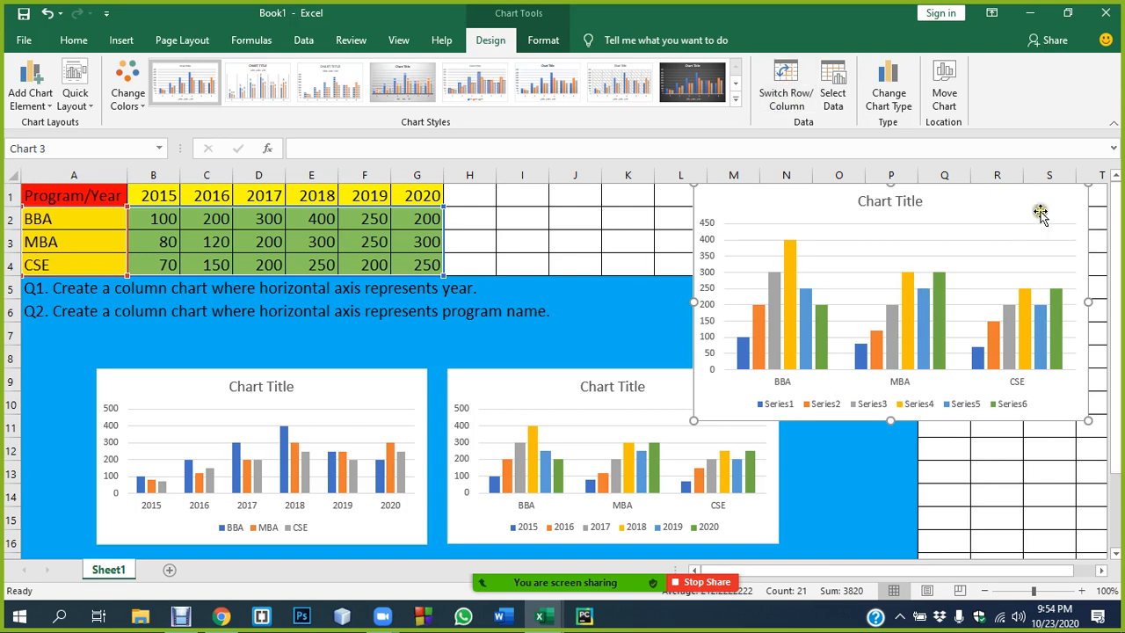
pyautogui.moveTo(1037, 200); pyautogui.dragTo(882, 275)
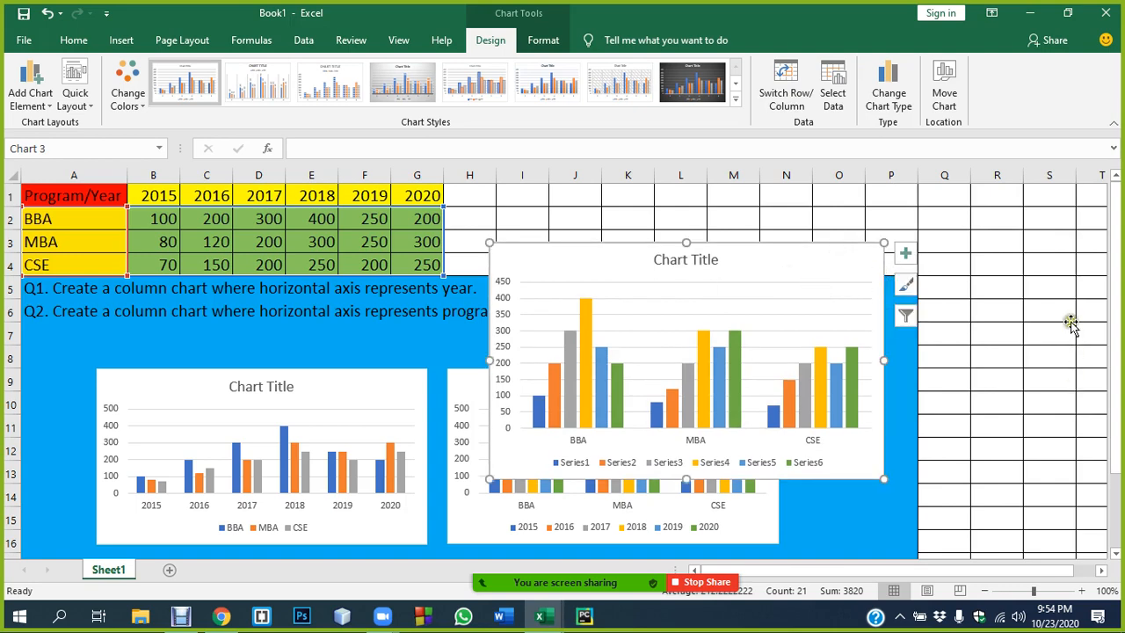
pyautogui.click(1065, 316)
pyautogui.click(852, 261)
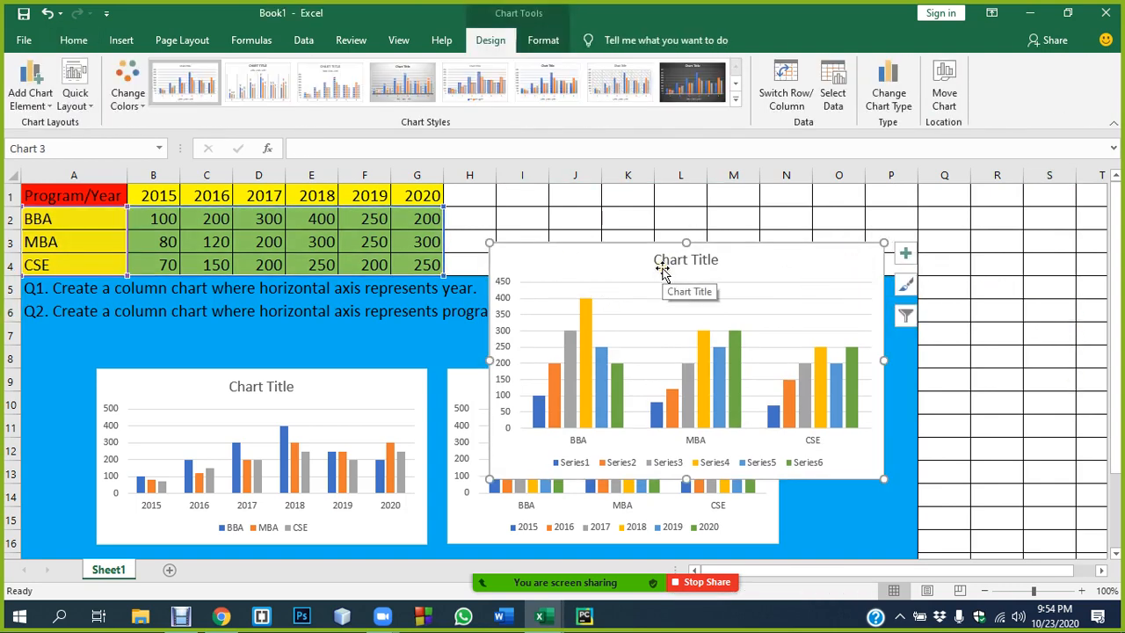
pyautogui.press('Delete')
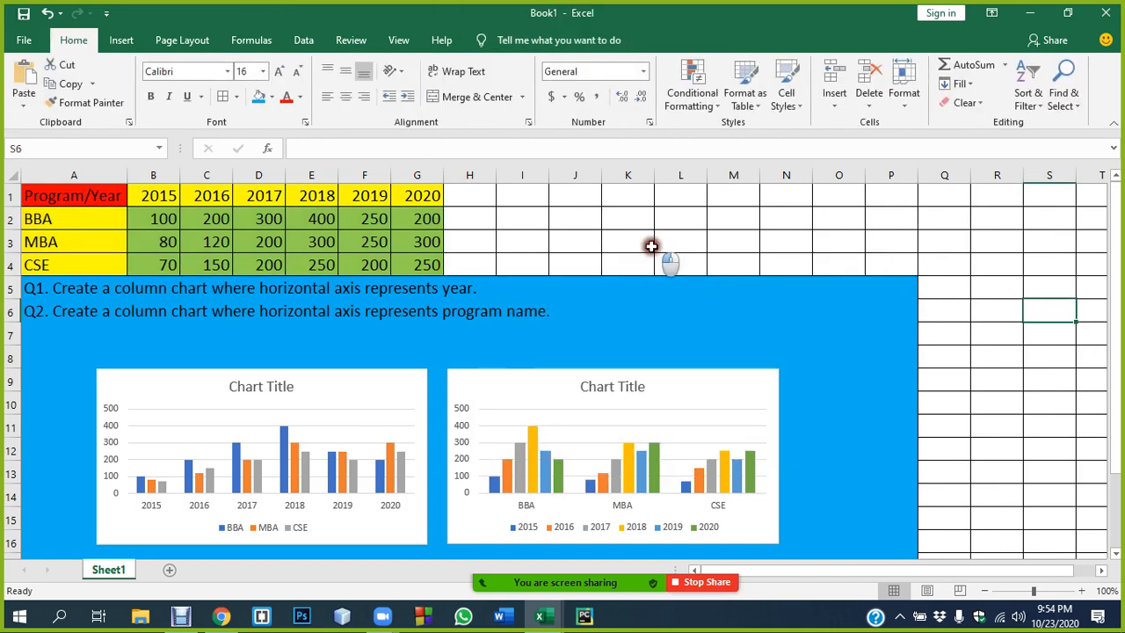
# Step: Add the line "Q3. Create a line chart using data series BBA & MBA where horizontal axis represents program name." below Q2 in cell A5
pyautogui.click(653, 246)
pyautogui.click(561, 311)
pyautogui.doubleClick(607, 318)
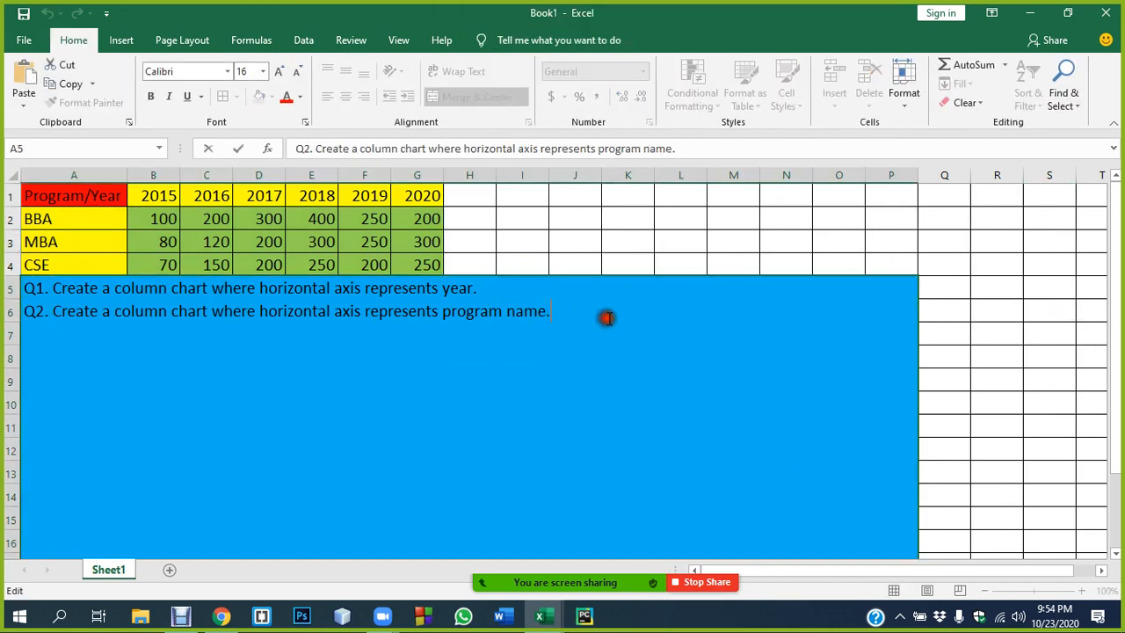
pyautogui.press('Return')
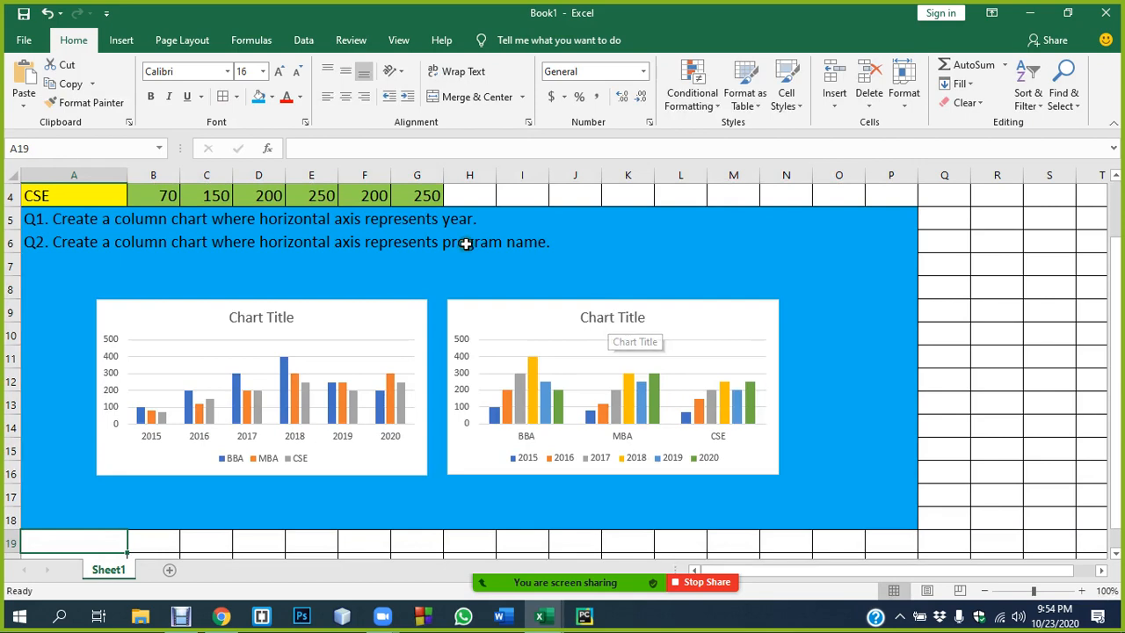
pyautogui.doubleClick(550, 243)
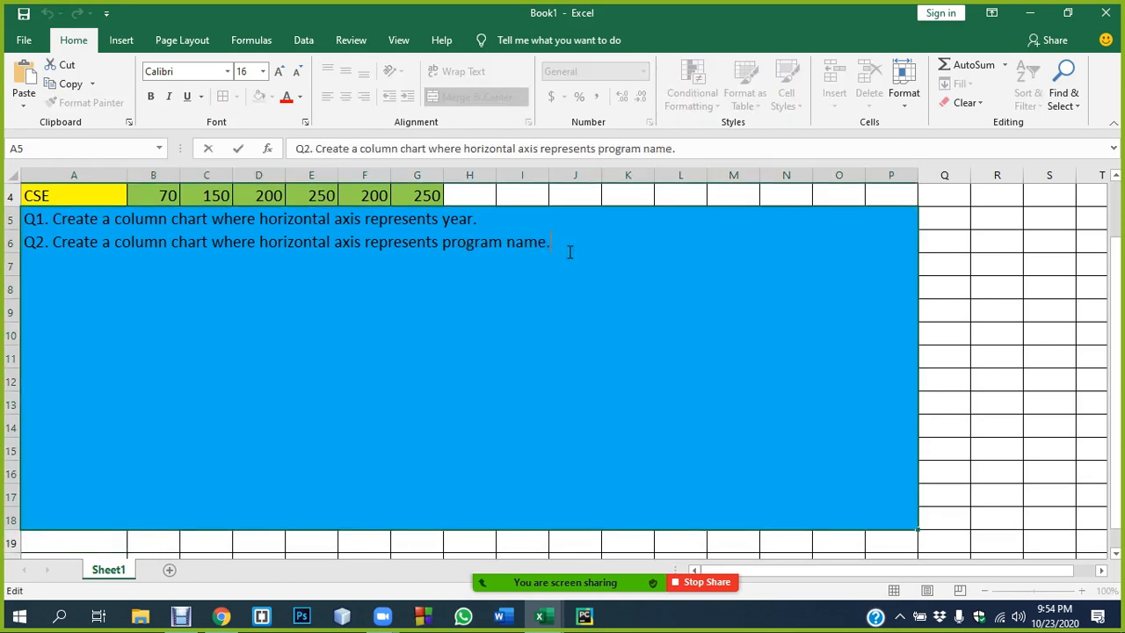
pyautogui.hotkey('alt', 'Return')
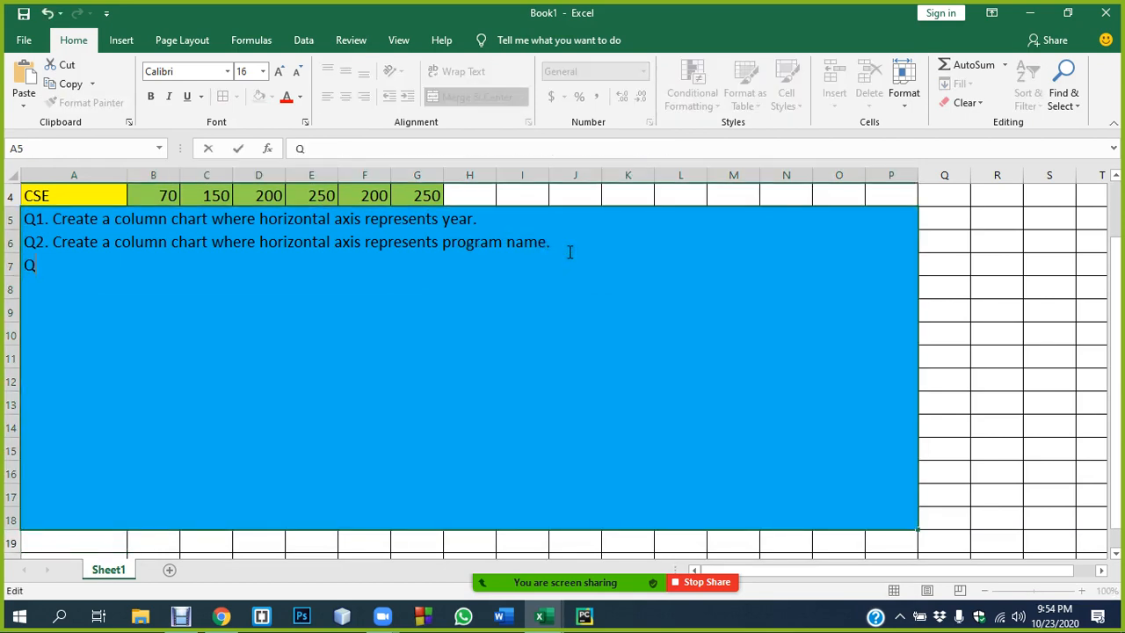
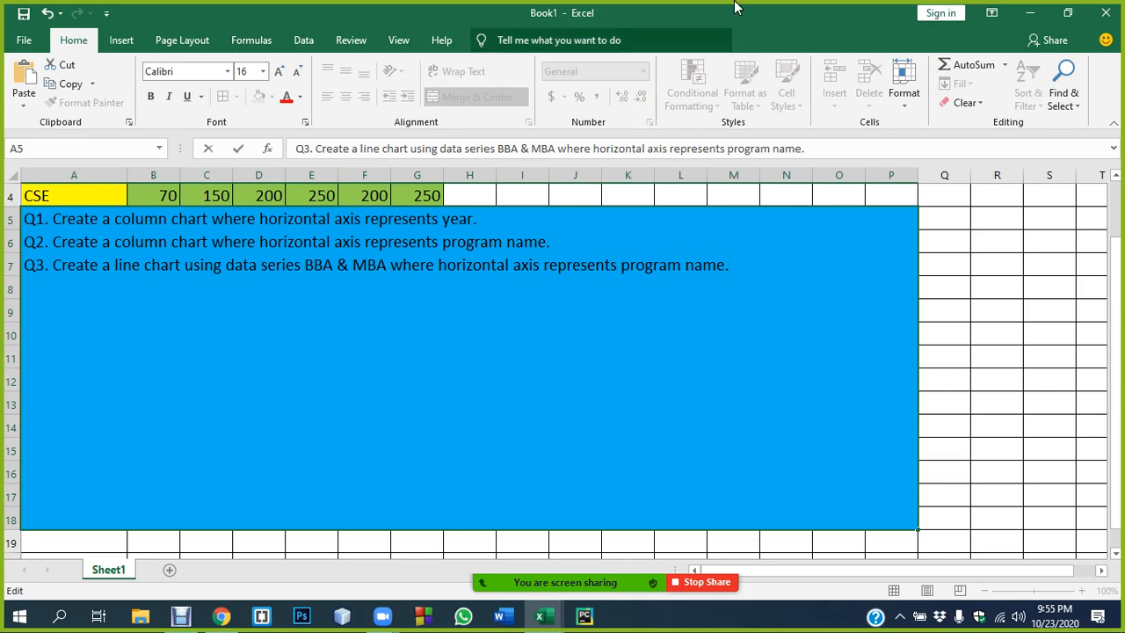
pyautogui.click(990, 335)
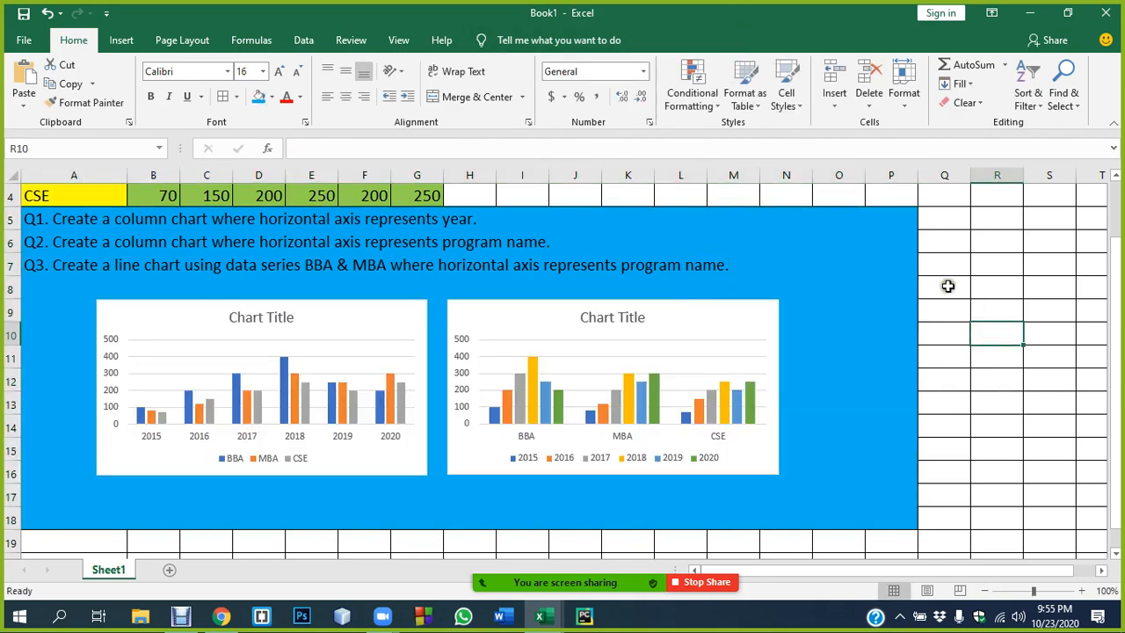
pyautogui.click(981, 286)
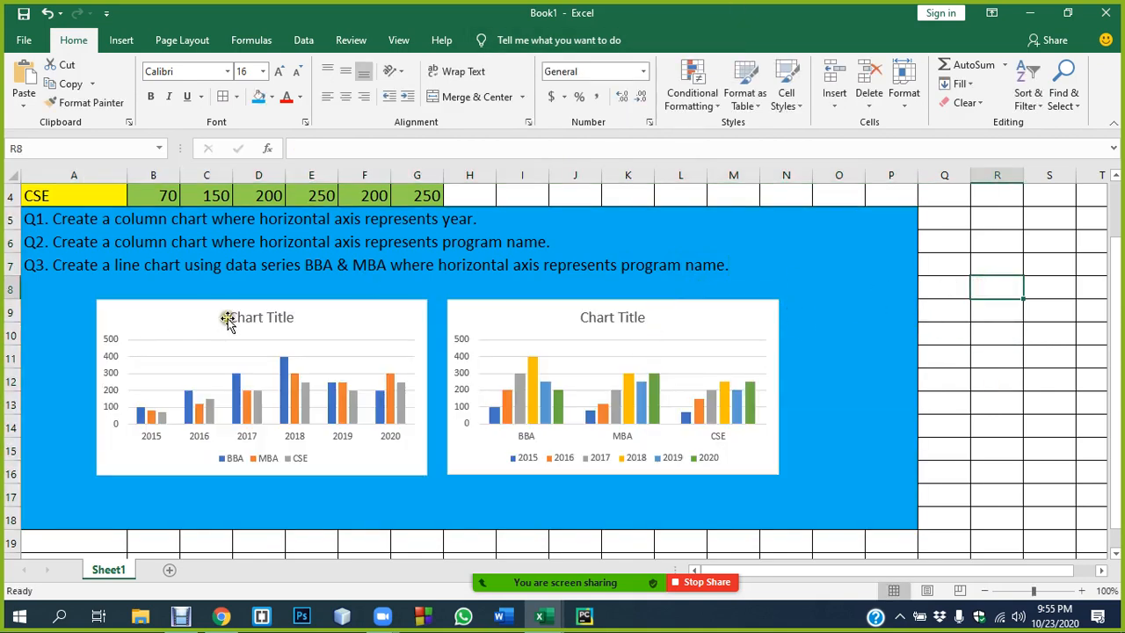
# Step: Try a 2-D line chart built from all three programs in A2:G4 and delete it
pyautogui.scroll(1, 328, 299)
pyautogui.click(526, 219)
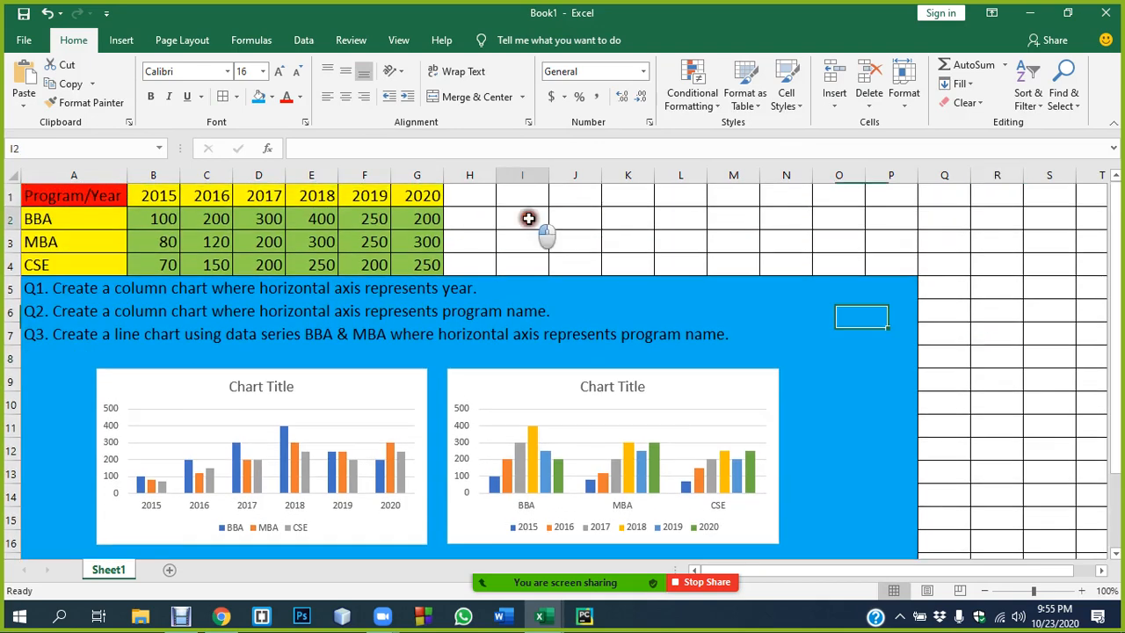
pyautogui.moveTo(33, 218); pyautogui.dragTo(411, 260)
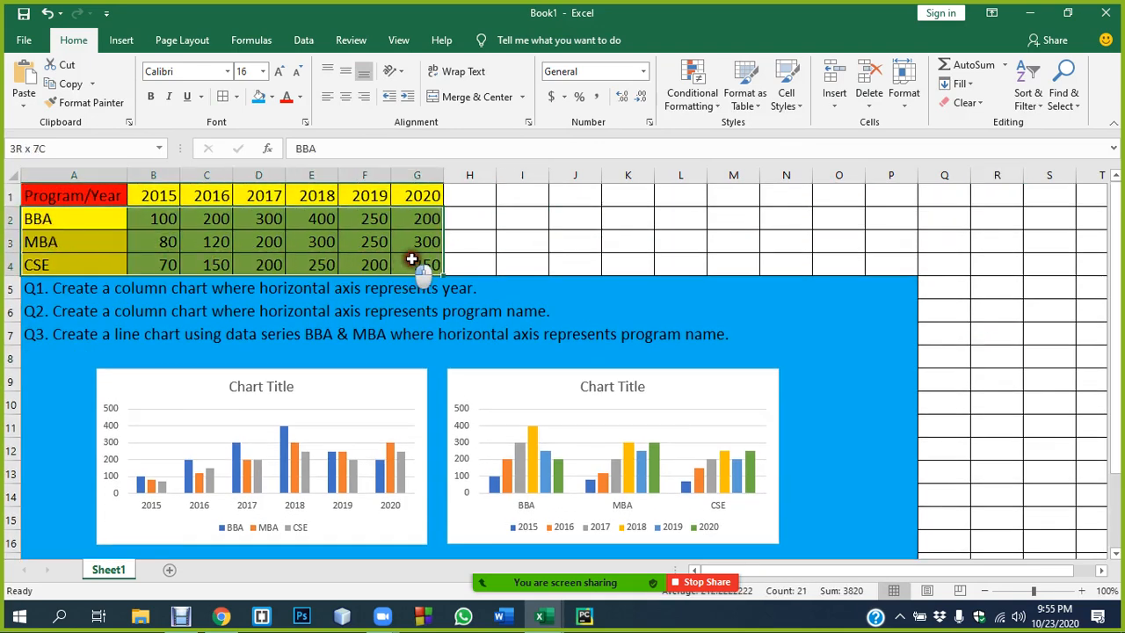
pyautogui.click(121, 40)
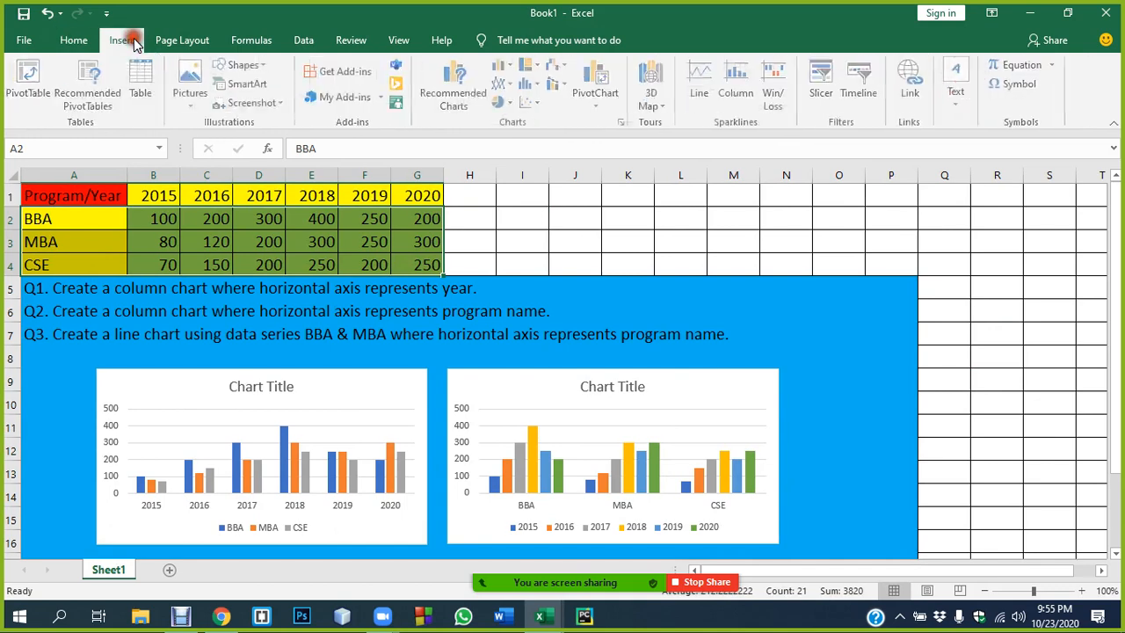
pyautogui.click(507, 83)
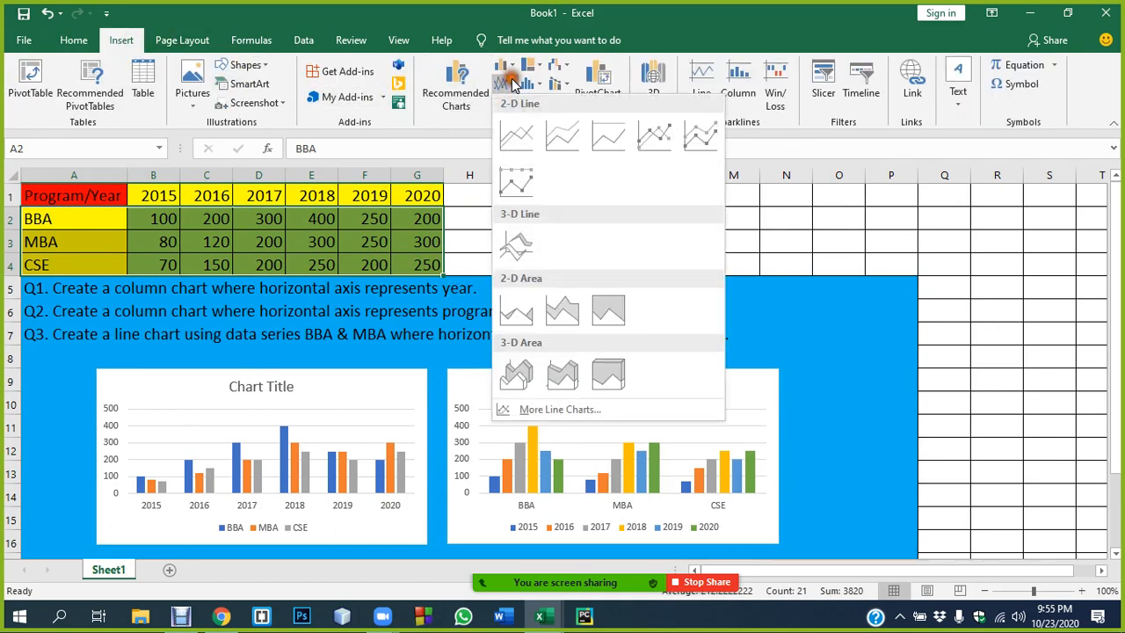
pyautogui.click(517, 138)
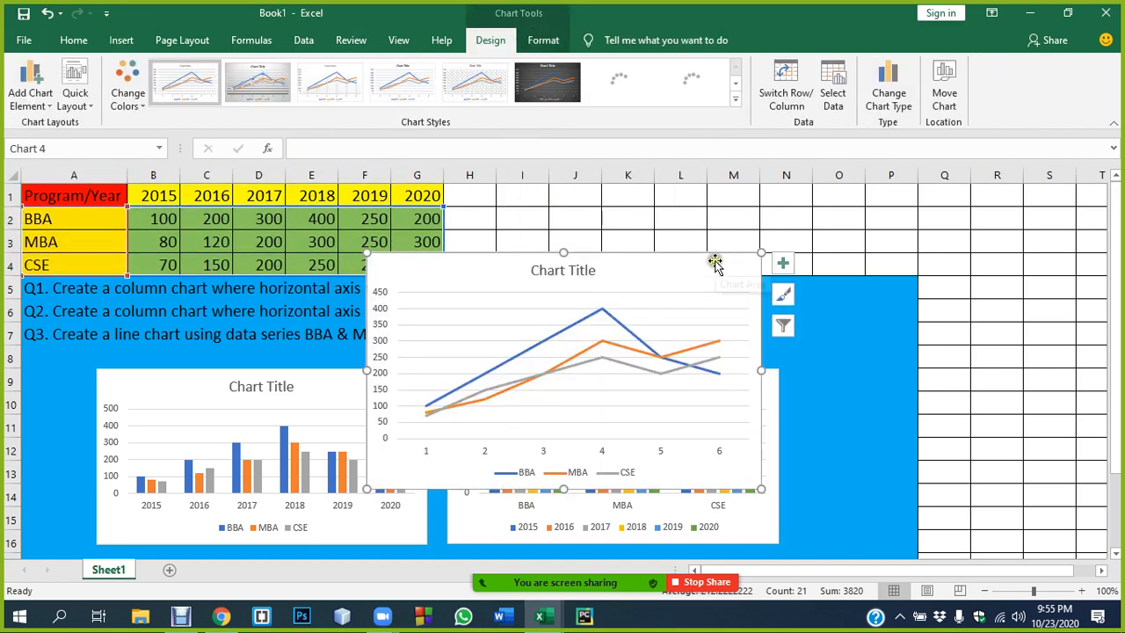
pyautogui.moveTo(715, 261); pyautogui.dragTo(944, 200)
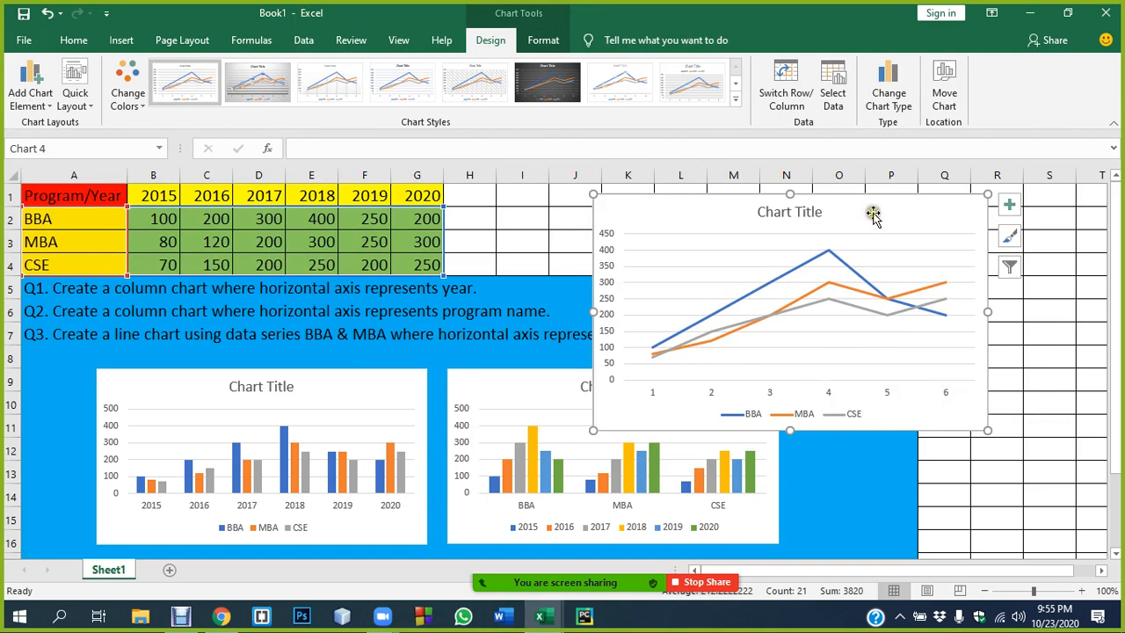
pyautogui.moveTo(873, 216); pyautogui.dragTo(962, 374)
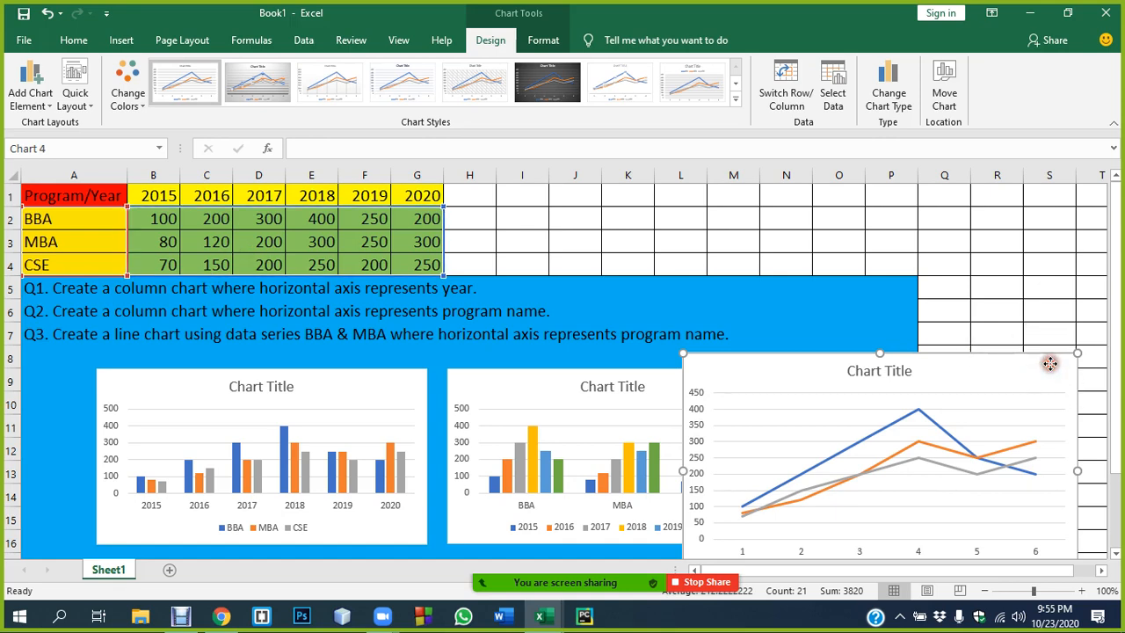
pyautogui.press('Delete')
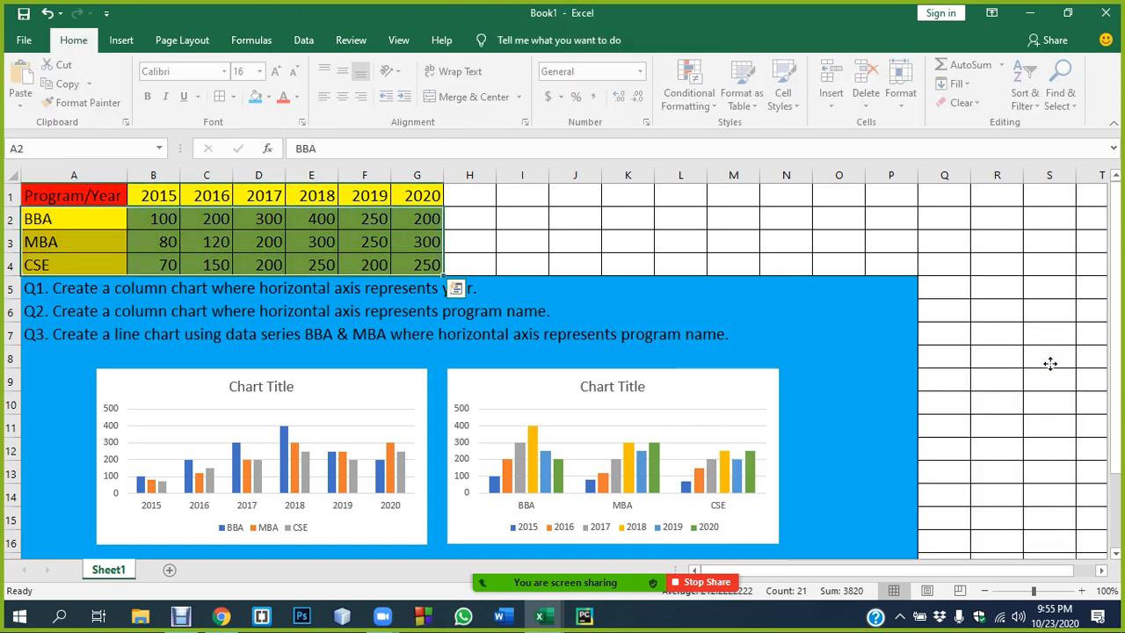
# Step: Insert a 2-D line chart from the BBA and MBA rows in A2:G3 and place it over columns L to S
pyautogui.click(661, 234)
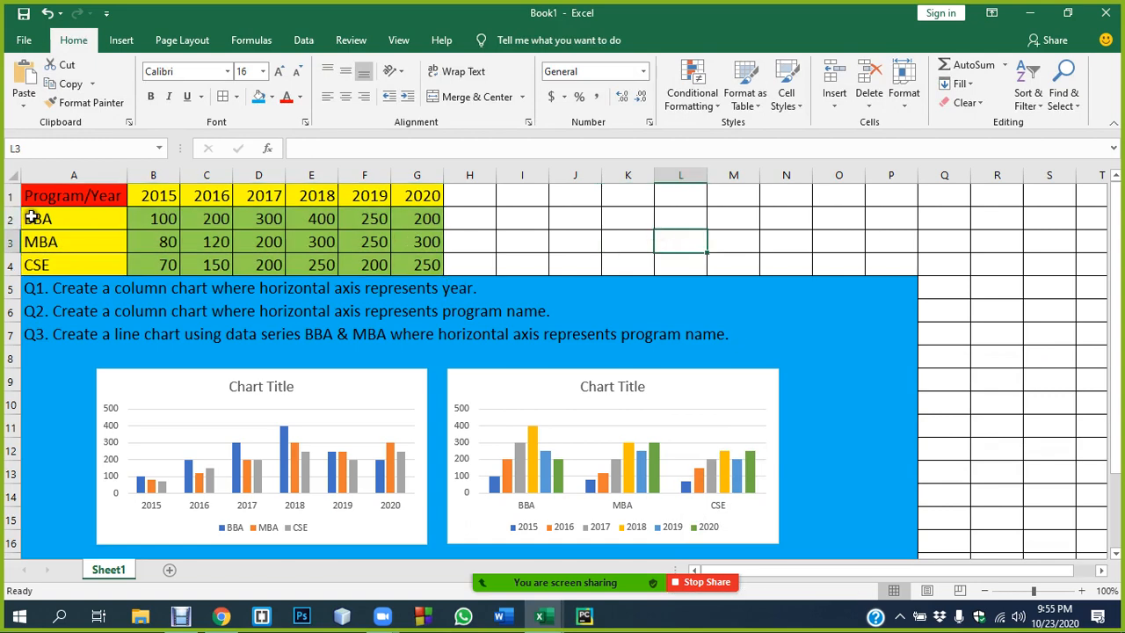
pyautogui.moveTo(30, 219); pyautogui.dragTo(408, 244)
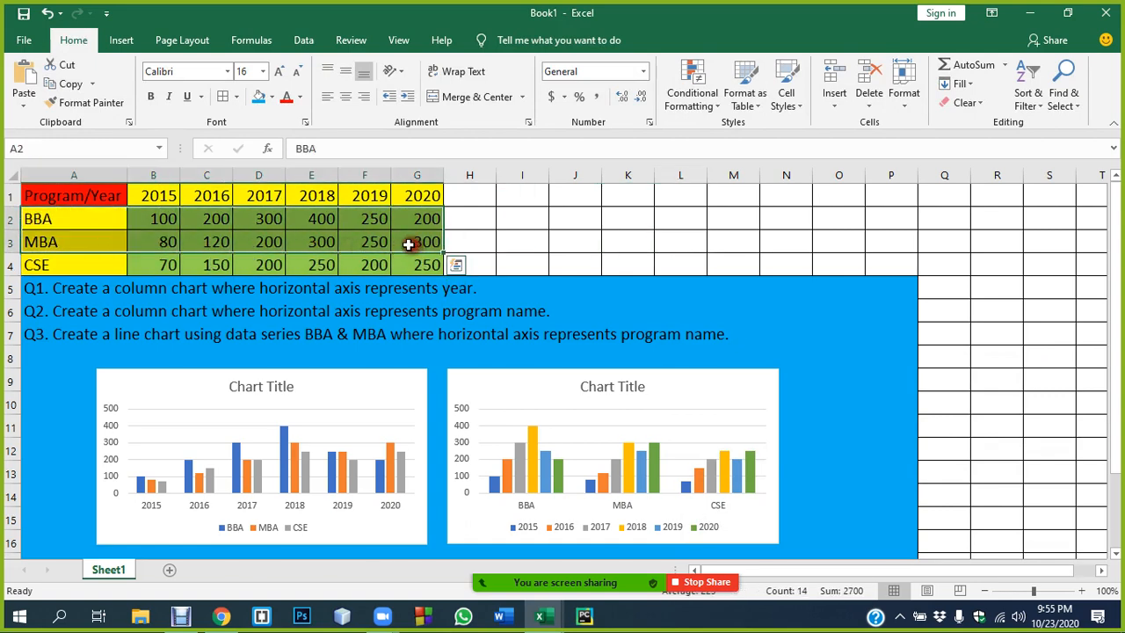
pyautogui.click(519, 227)
pyautogui.moveTo(52, 219); pyautogui.dragTo(422, 240)
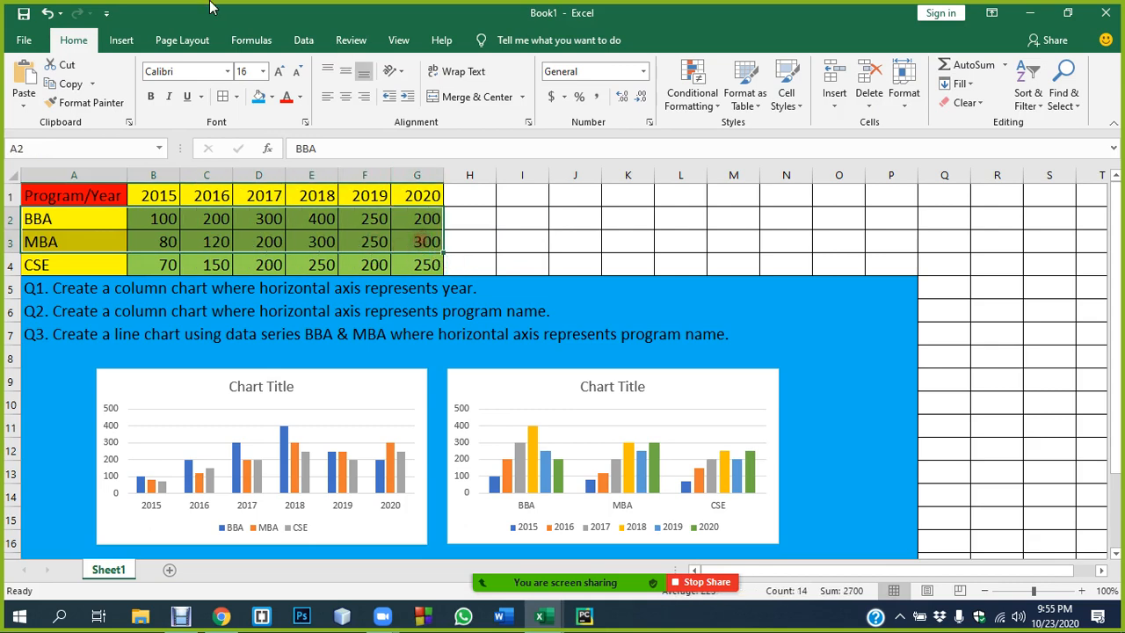
pyautogui.click(121, 40)
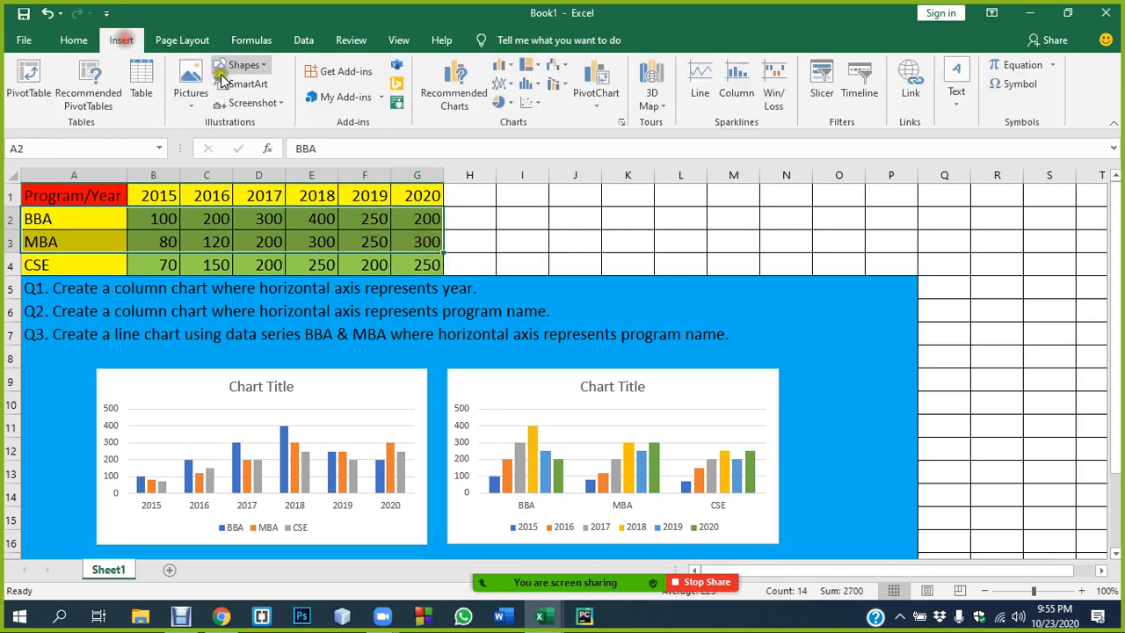
pyautogui.click(503, 84)
pyautogui.click(517, 134)
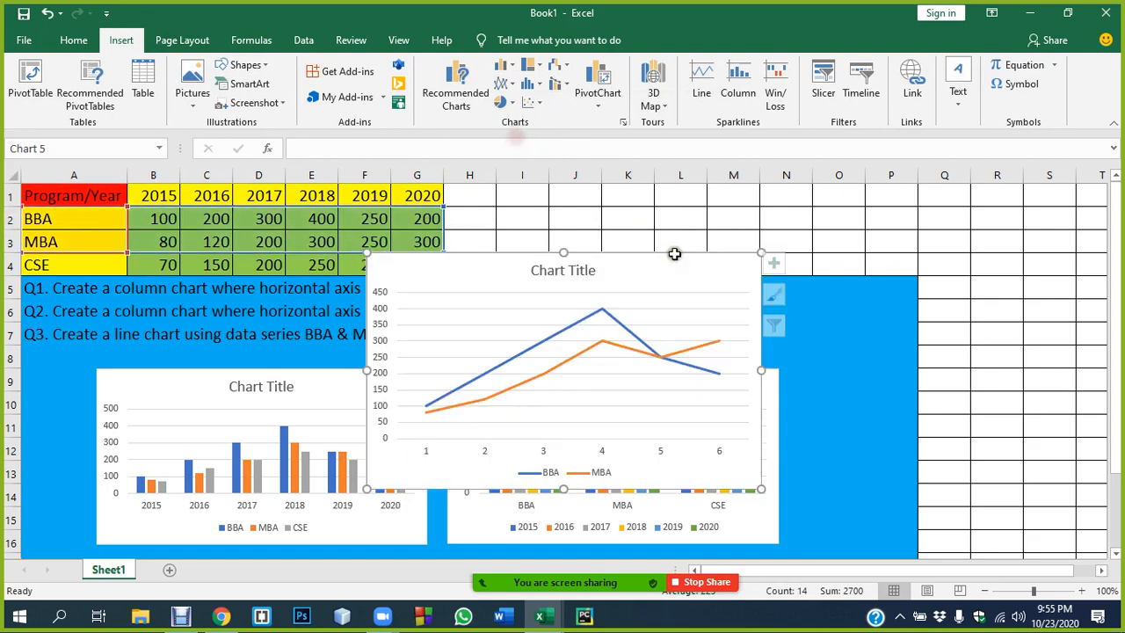
pyautogui.moveTo(698, 258); pyautogui.dragTo(1019, 211)
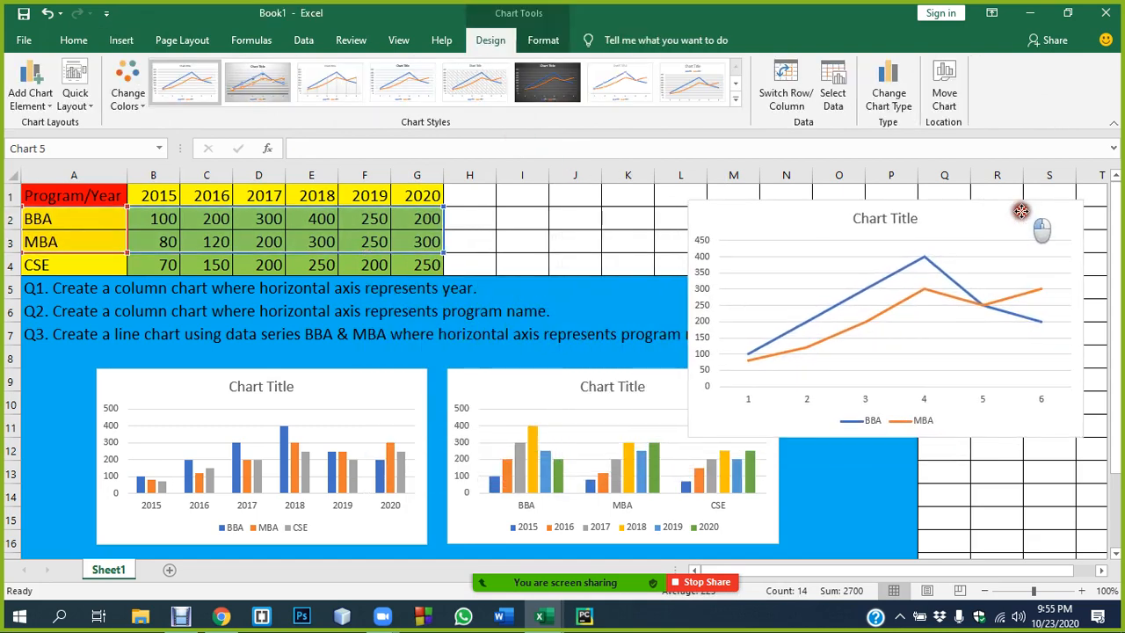
# Step: Switch the BBA/MBA line chart's rows and columns and name its first series from cell B1
pyautogui.click(779, 73)
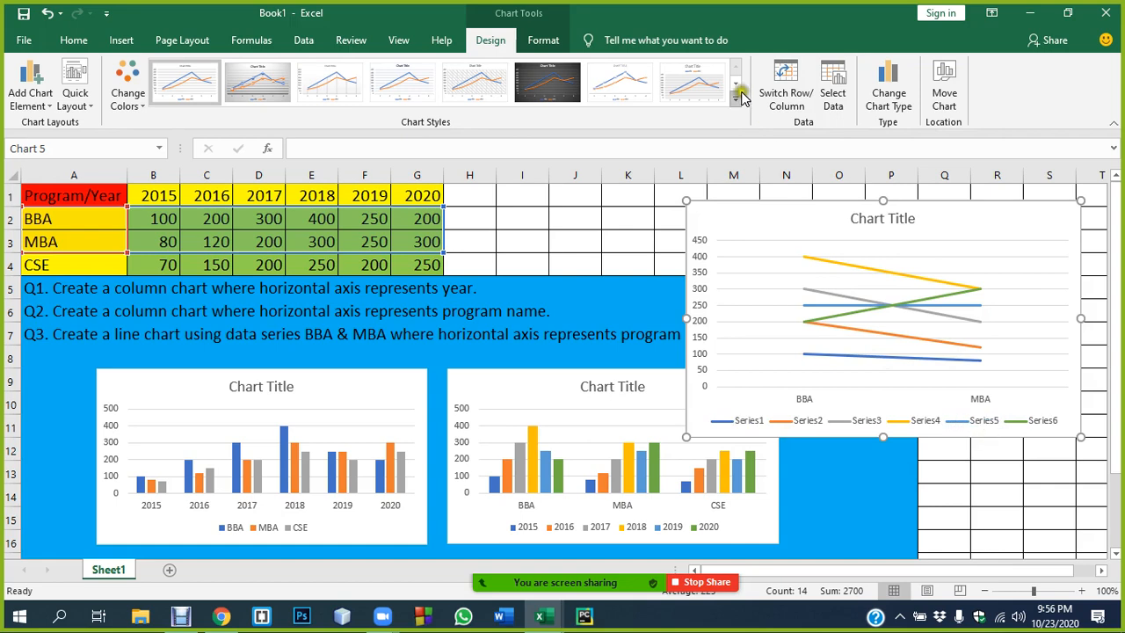
pyautogui.click(832, 92)
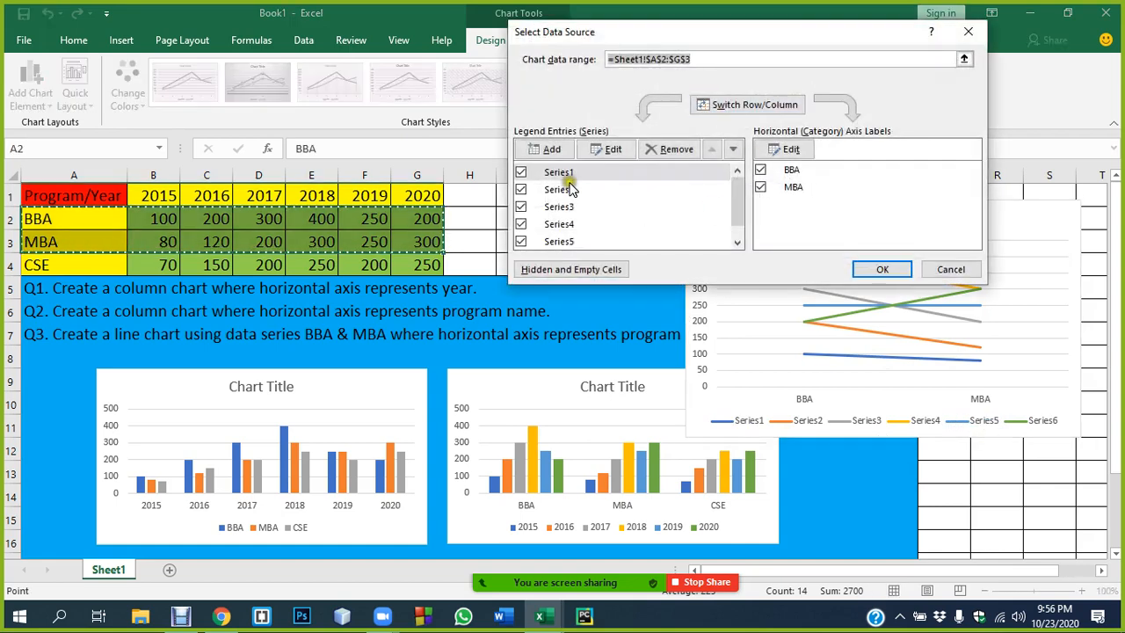
pyautogui.click(613, 149)
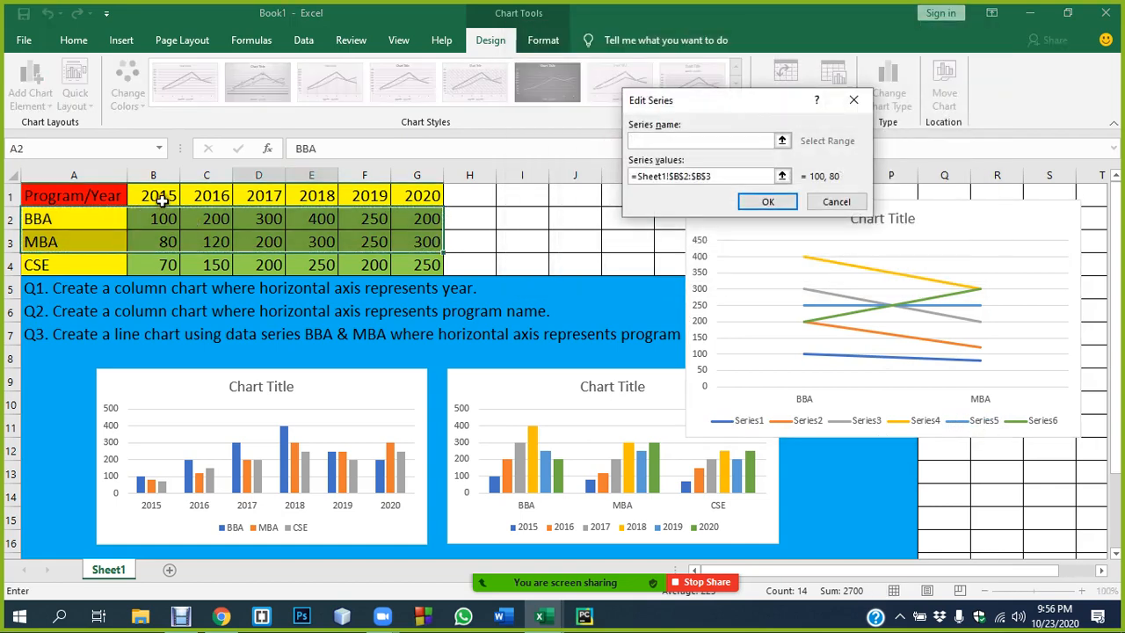
pyautogui.click(162, 200)
pyautogui.click(767, 201)
pyautogui.press('Return')
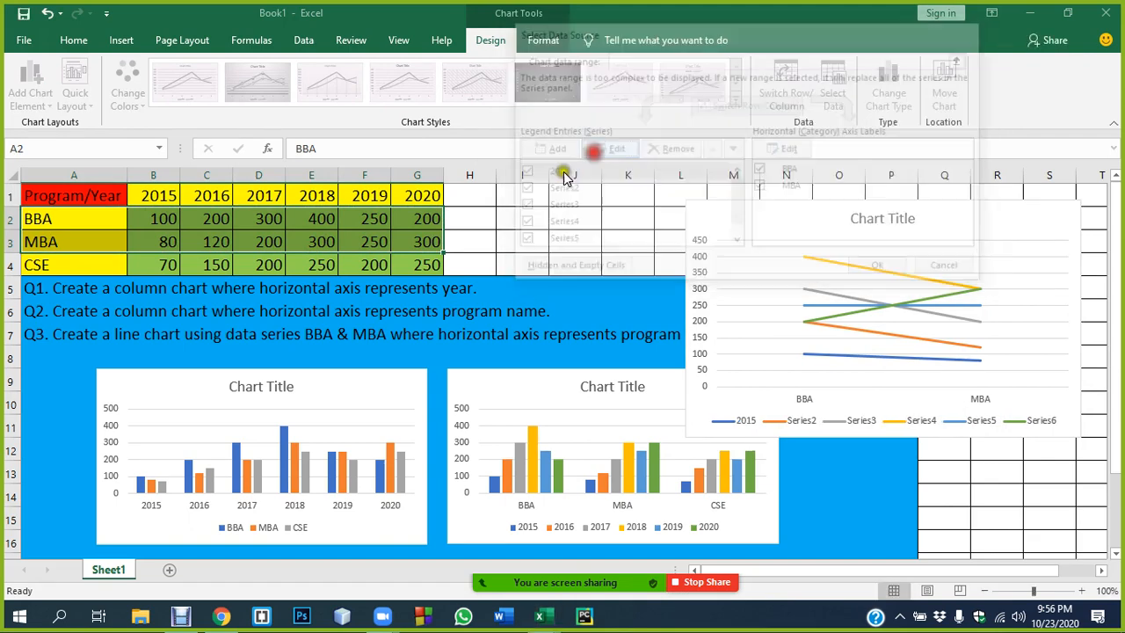
pyautogui.click(766, 201)
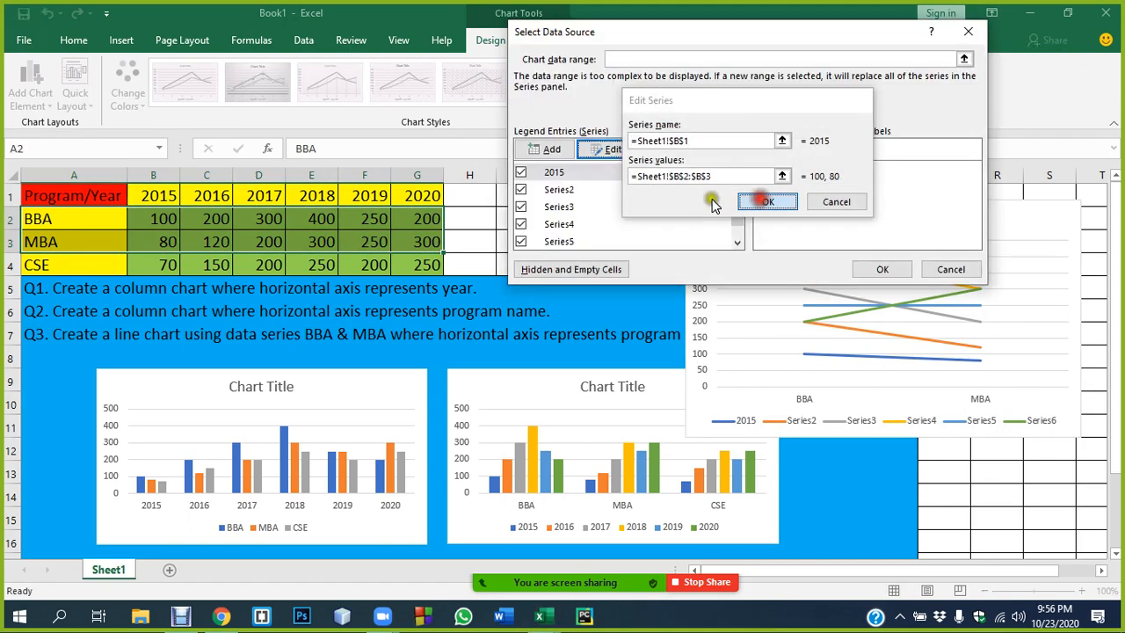
# Step: Name the line chart's second series from cell C1 and check the horizontal axis label range
pyautogui.click(556, 190)
pyautogui.click(612, 149)
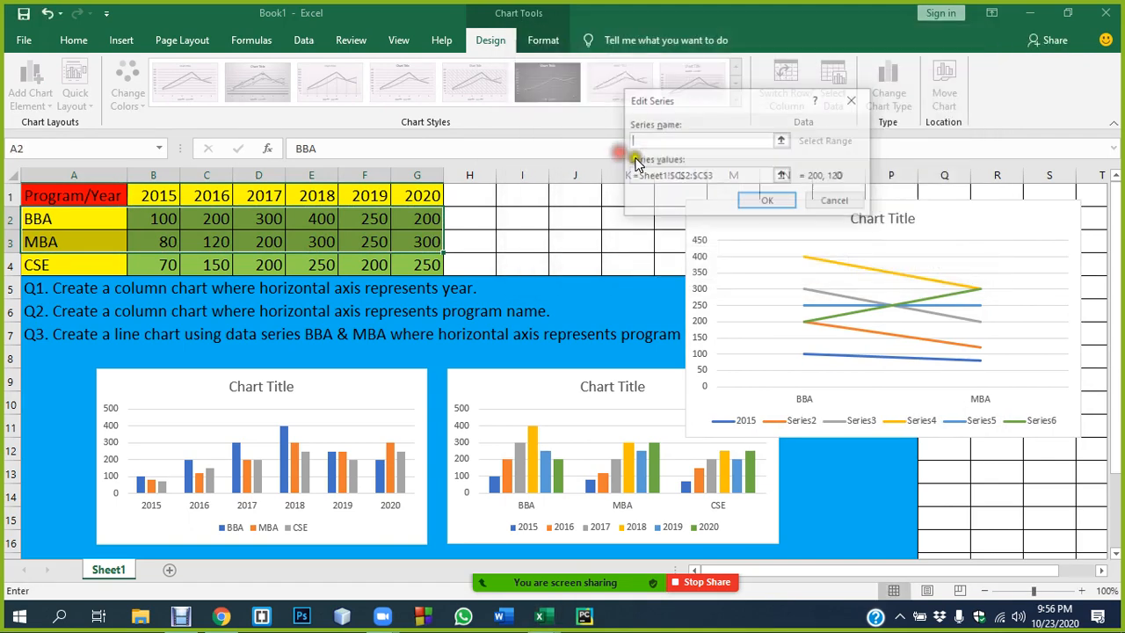
pyautogui.click(207, 199)
pyautogui.click(767, 201)
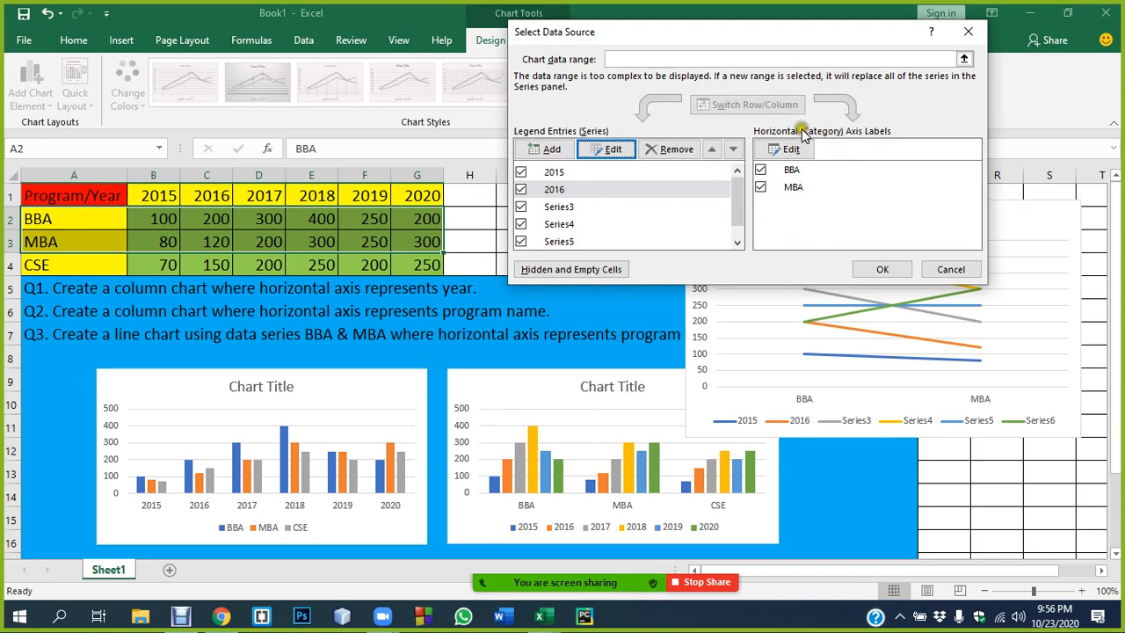
pyautogui.click(786, 151)
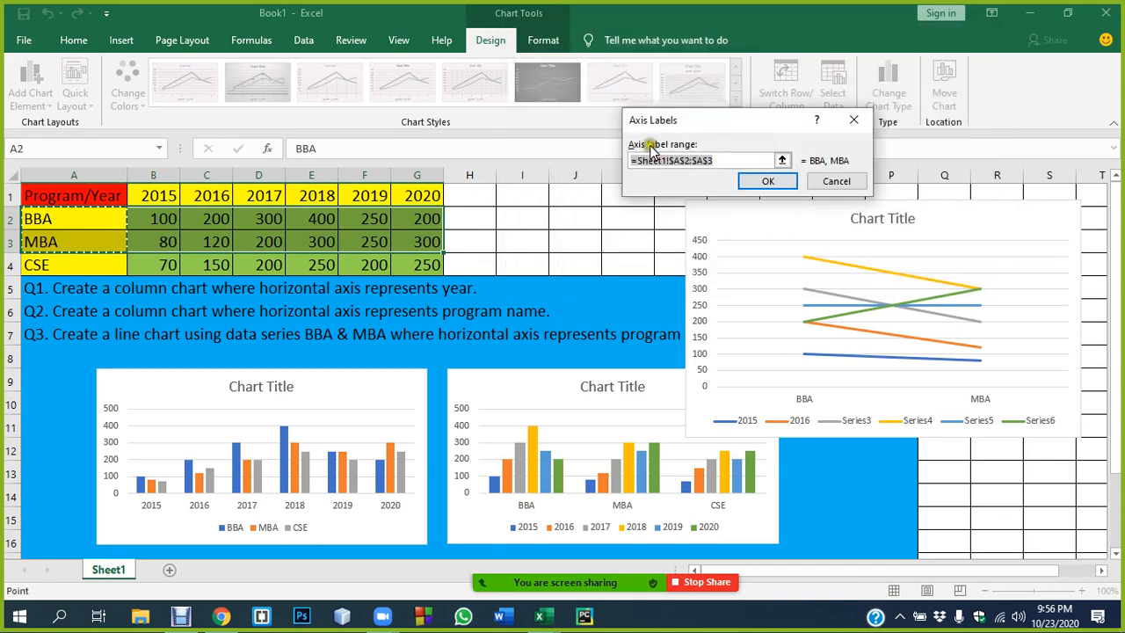
pyautogui.click(768, 181)
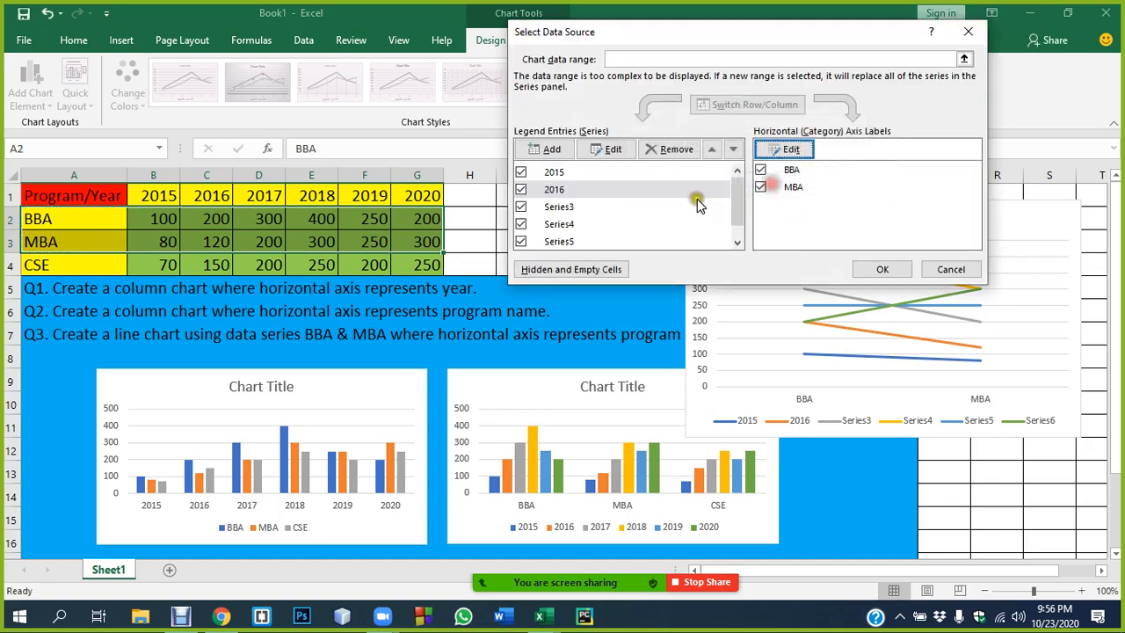
# Step: Try naming the third series from the whole year header range B1:G1
pyautogui.click(559, 207)
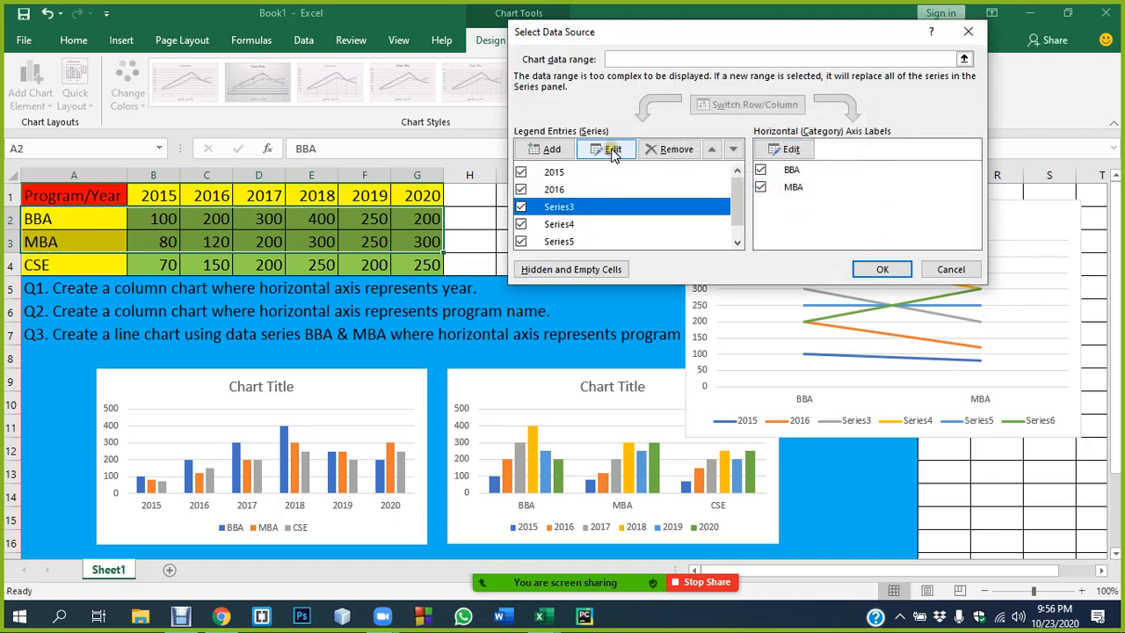
pyautogui.click(612, 149)
pyautogui.click(159, 199)
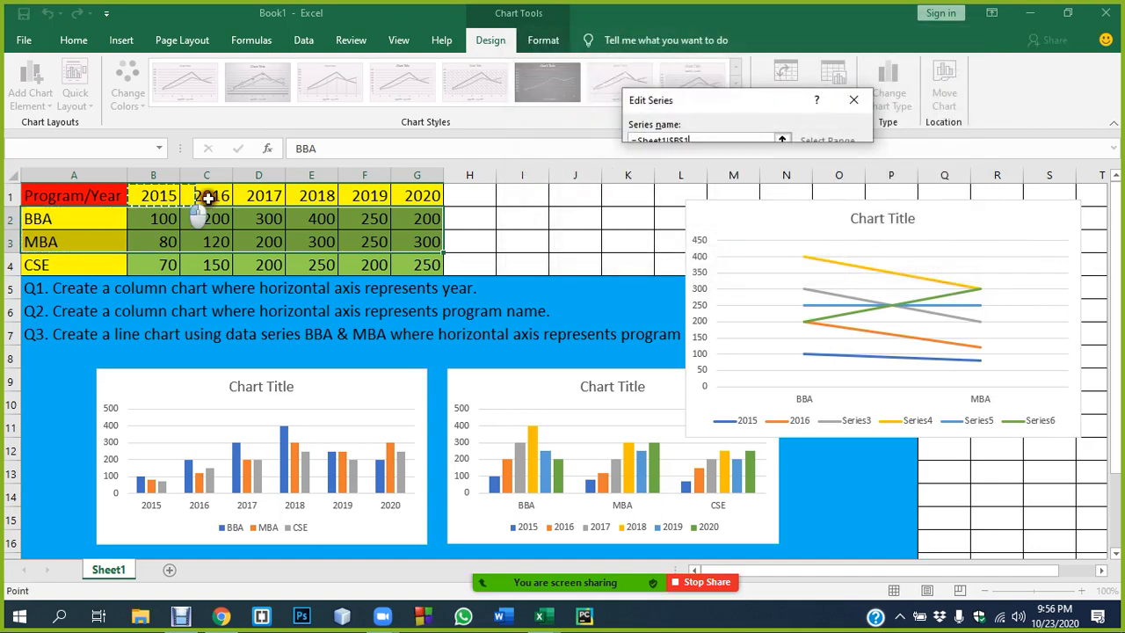
pyautogui.moveTo(206, 199); pyautogui.dragTo(413, 202)
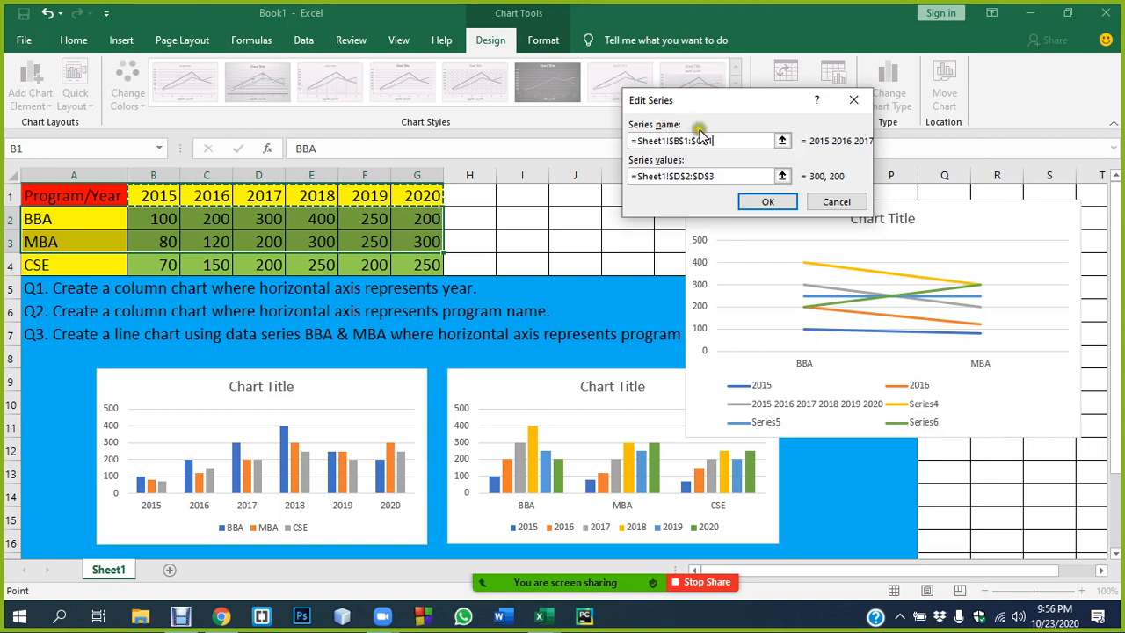
pyautogui.moveTo(714, 141); pyautogui.dragTo(620, 145)
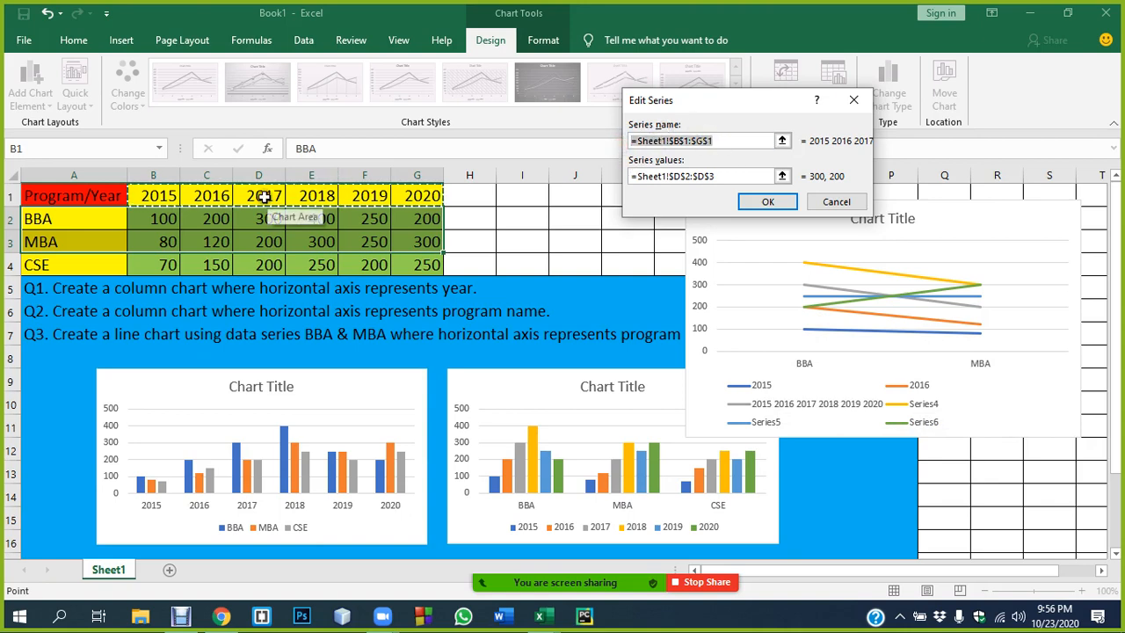
pyautogui.click(762, 201)
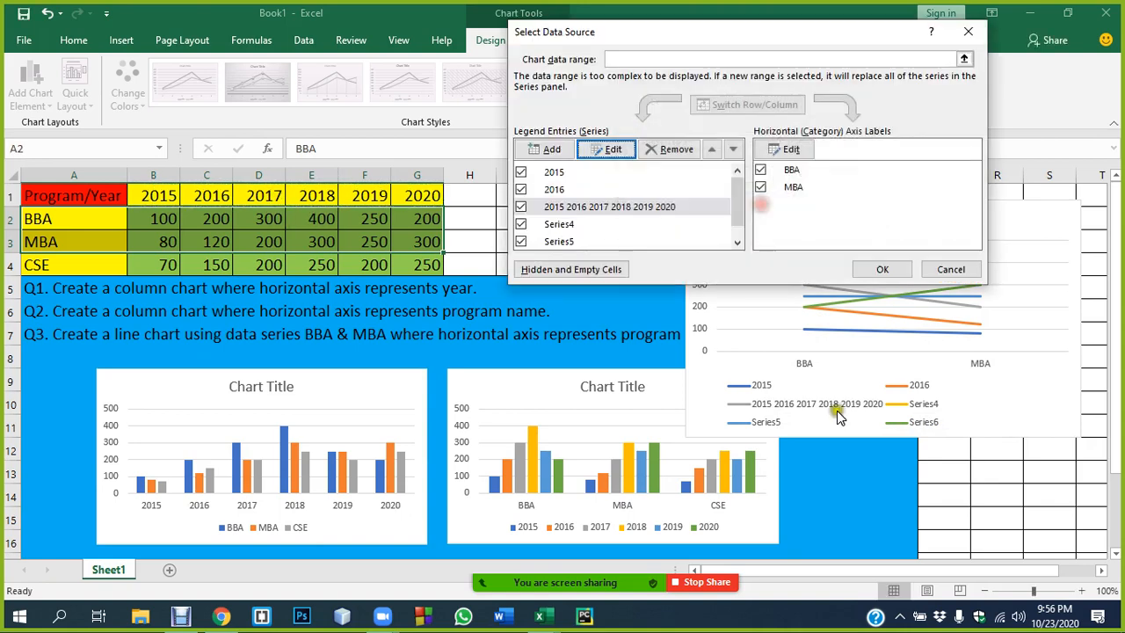
# Step: Name the line chart's third series from cell D1 and the fourth series from cell E1
pyautogui.click(611, 173)
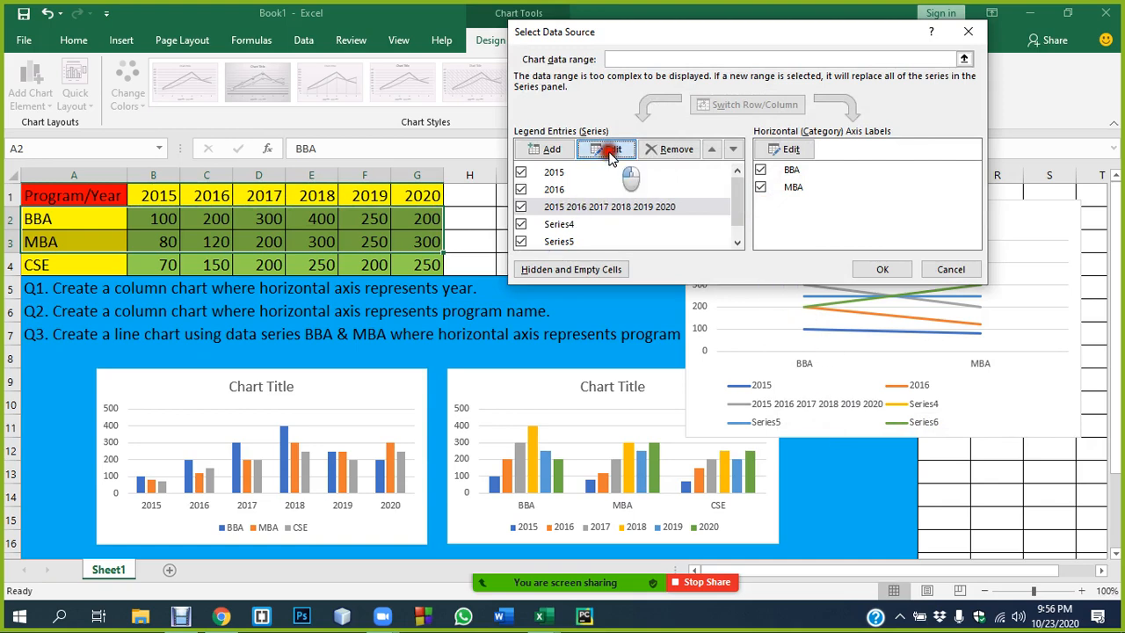
pyautogui.click(264, 195)
pyautogui.click(764, 201)
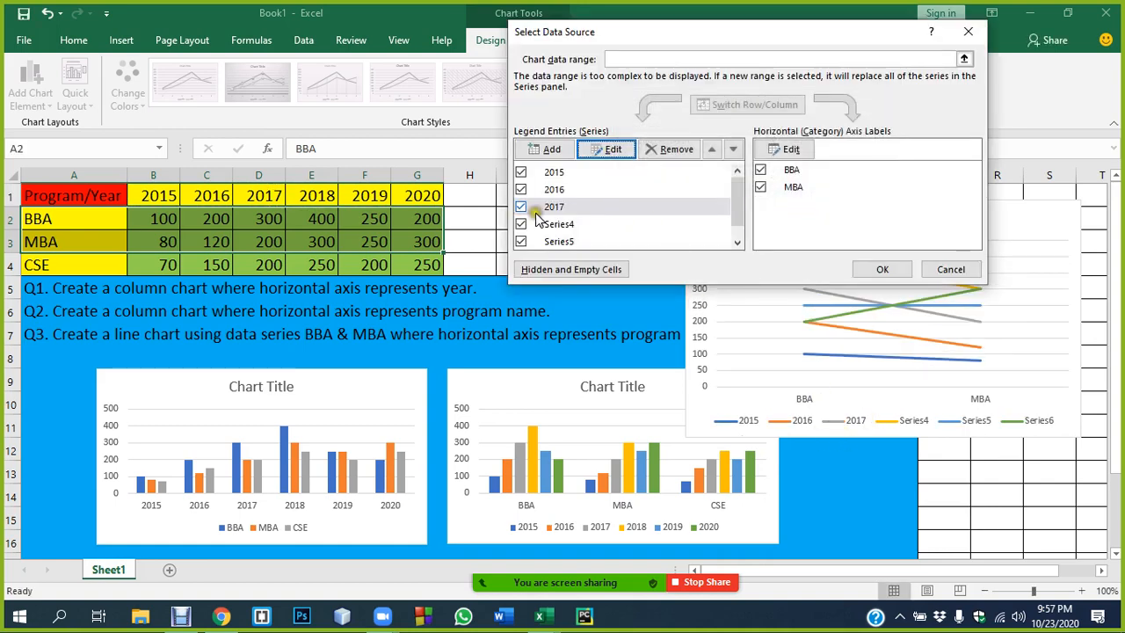
pyautogui.click(562, 224)
pyautogui.click(606, 149)
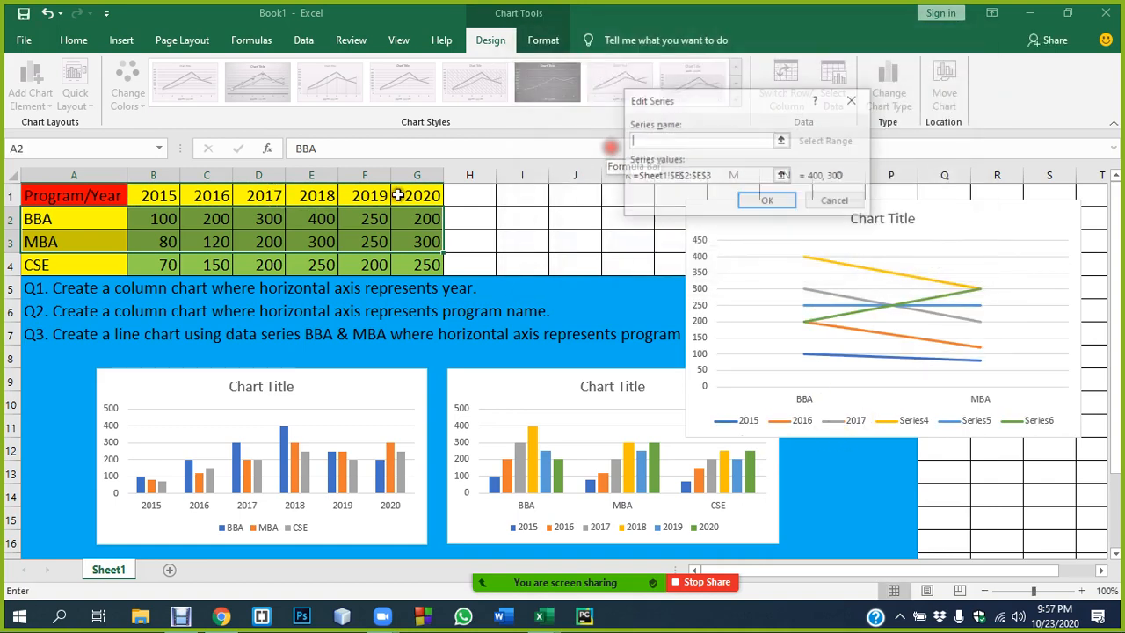
pyautogui.click(316, 195)
pyautogui.click(768, 201)
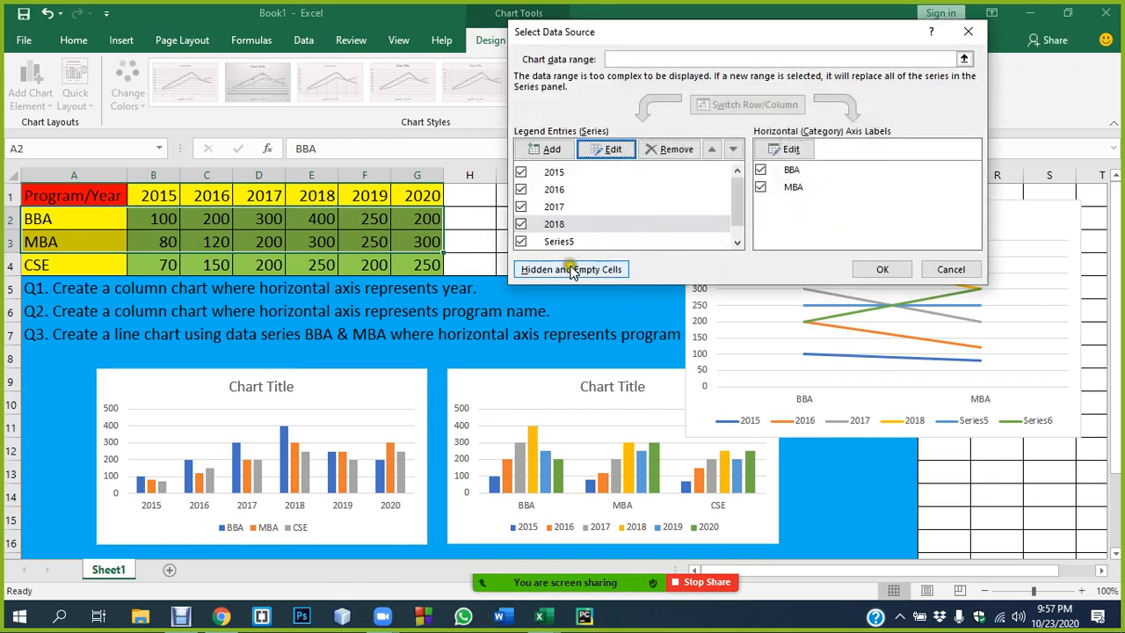
# Step: Name the fifth series from cell F1 and the sixth from G1, and apply the data source changes
pyautogui.click(559, 241)
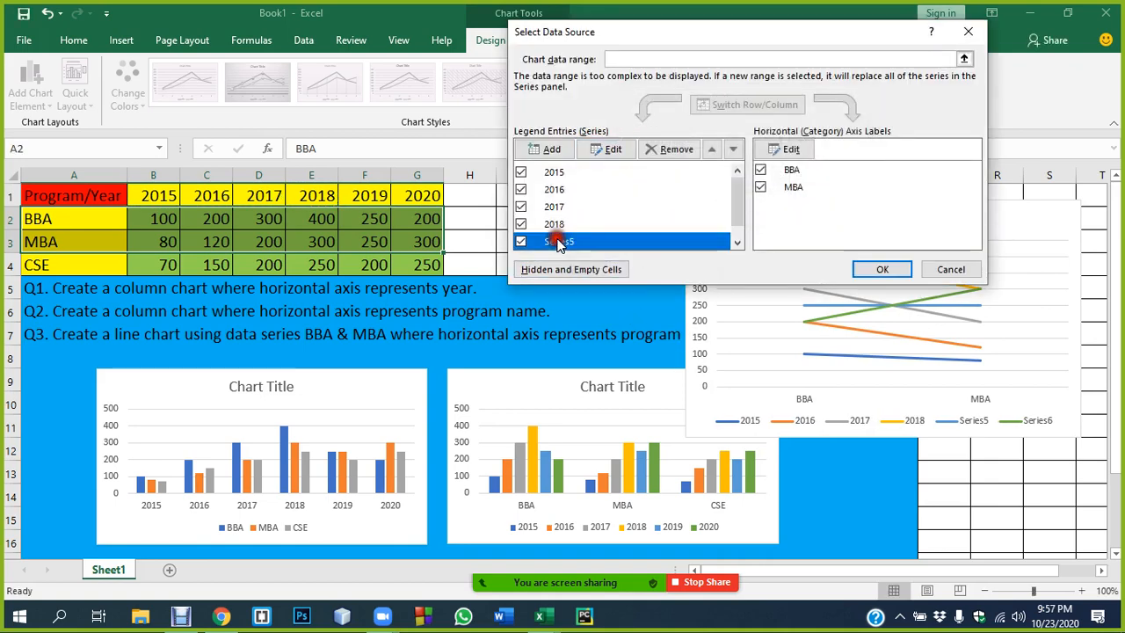
pyautogui.click(610, 151)
pyautogui.click(369, 195)
pyautogui.click(748, 208)
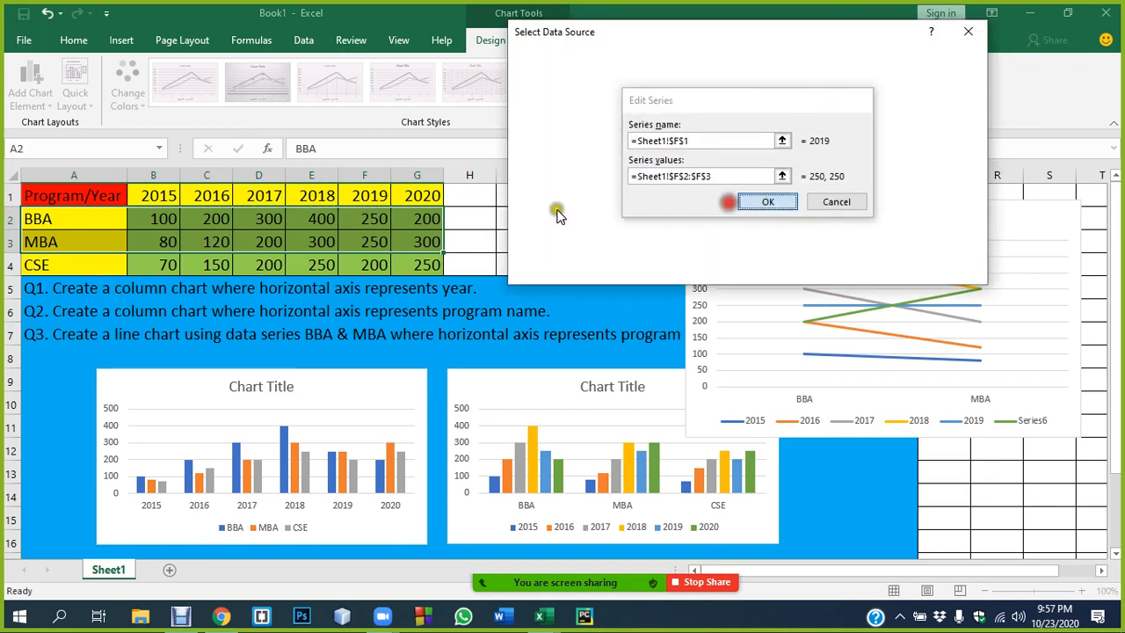
pyautogui.scroll(-1, 604, 242)
pyautogui.click(572, 241)
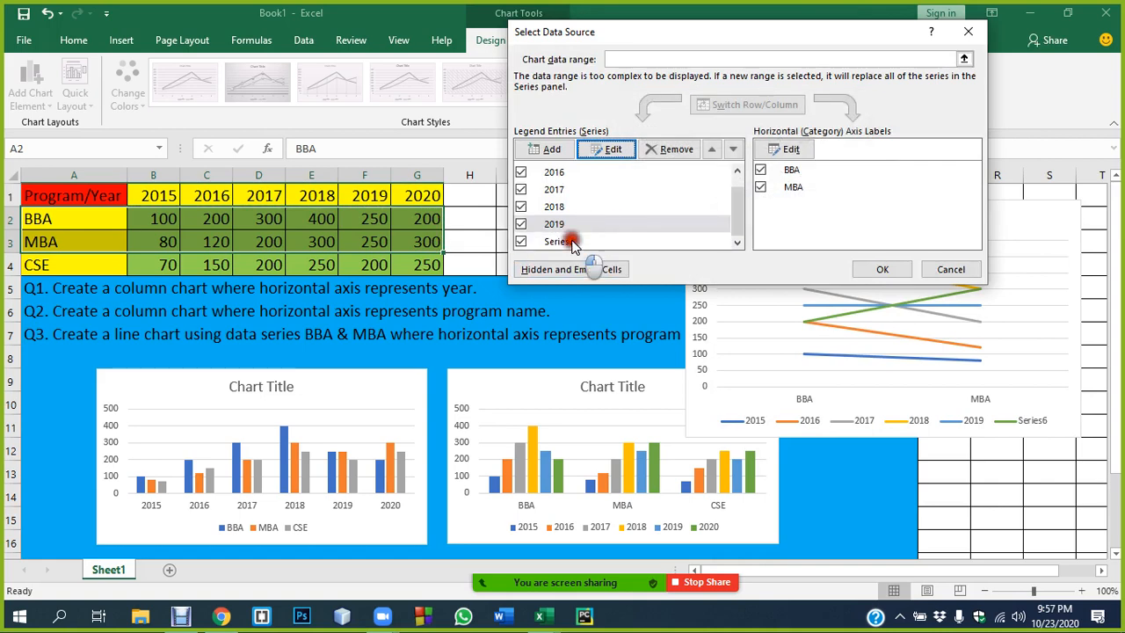
pyautogui.click(610, 155)
pyautogui.click(417, 195)
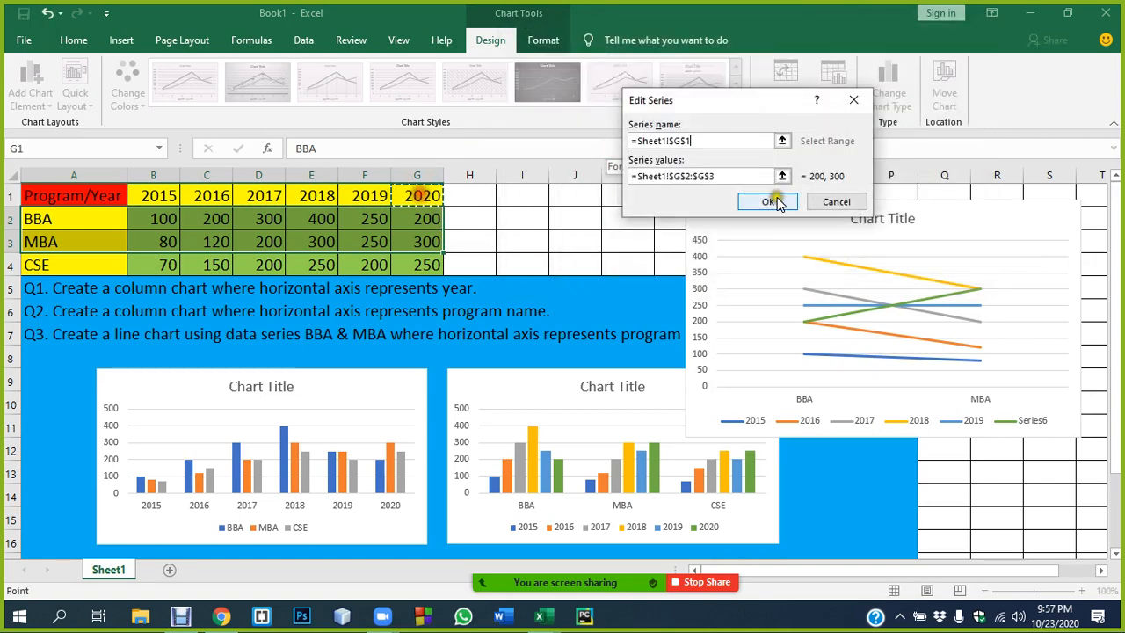
pyautogui.click(761, 202)
pyautogui.click(876, 266)
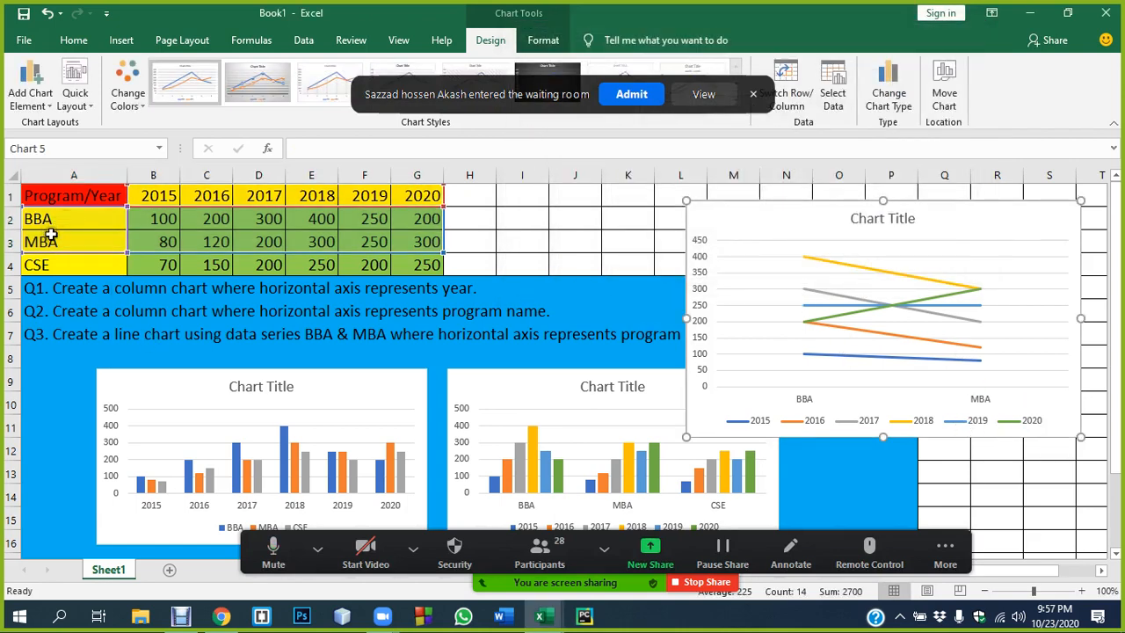
# Step: Shrink the line chart to about the column charts' size and place it beside the second column chart, over columns N to T
pyautogui.click(603, 226)
pyautogui.click(1052, 216)
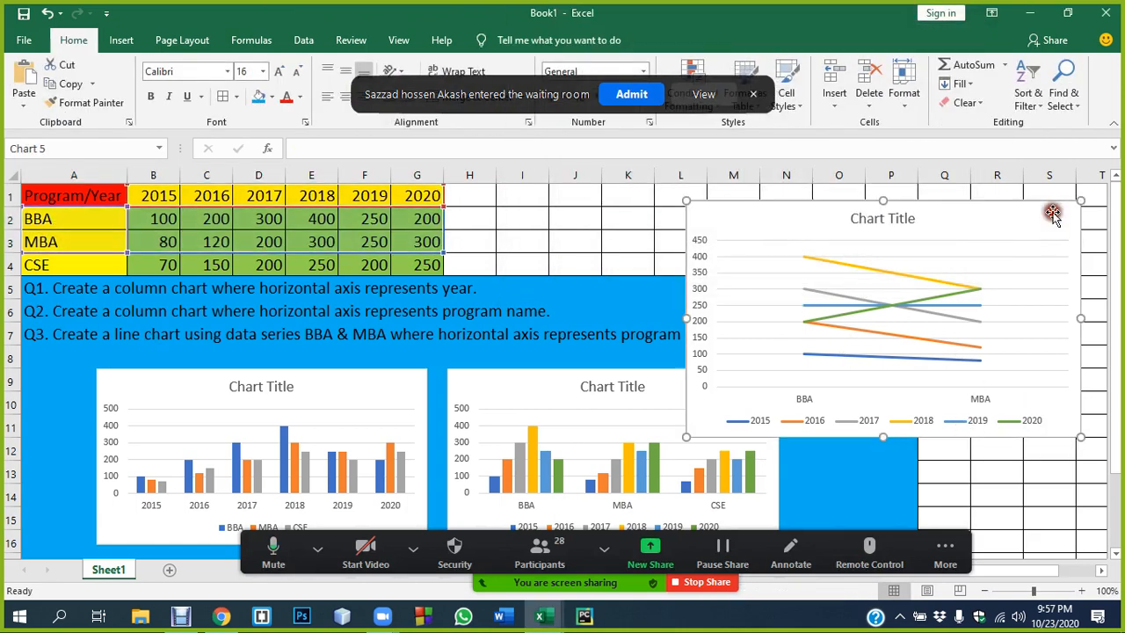
pyautogui.moveTo(1080, 200); pyautogui.dragTo(841, 381)
pyautogui.moveTo(543, 359); pyautogui.dragTo(542, 387)
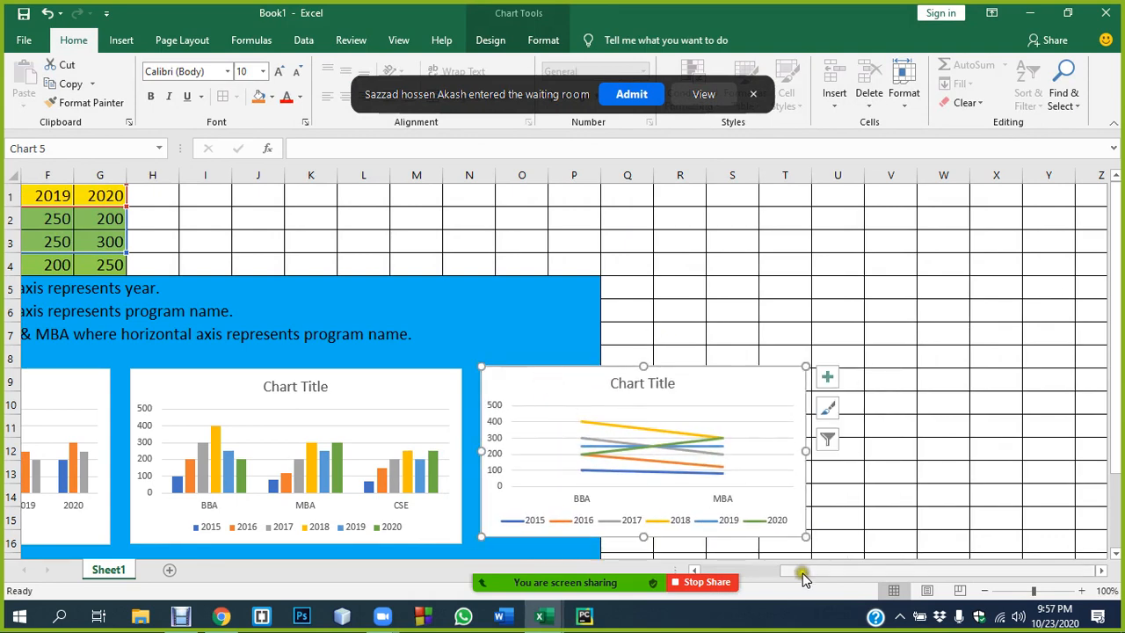
pyautogui.moveTo(802, 573); pyautogui.dragTo(668, 576)
# Step: Deselect the line chart and admit the waiting participant to the Zoom meeting
pyautogui.click(714, 220)
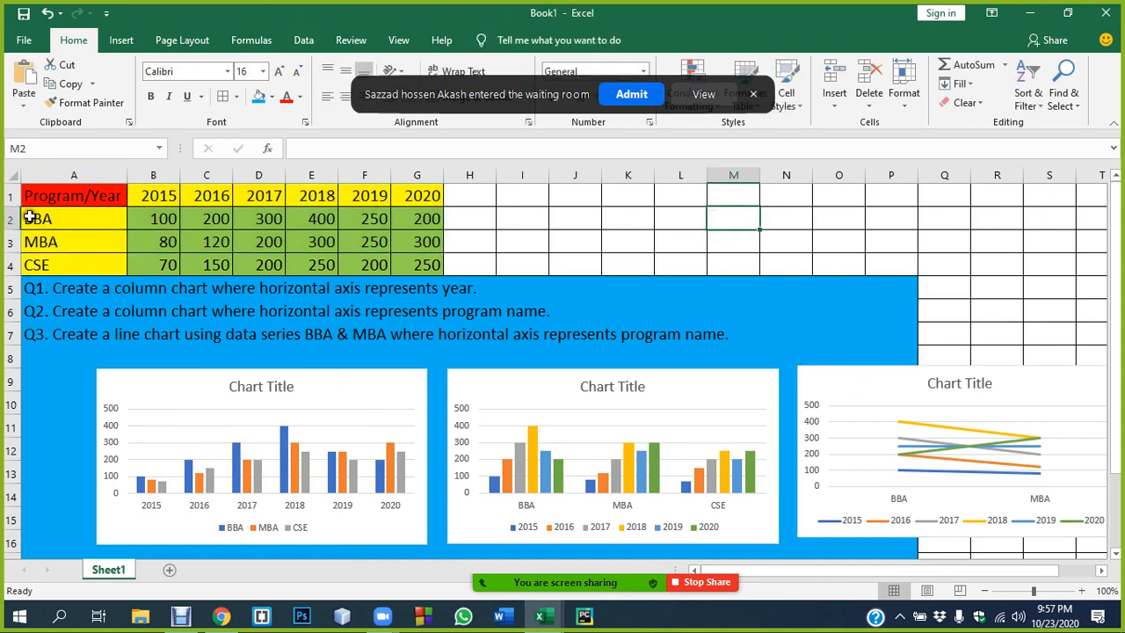
pyautogui.click(677, 214)
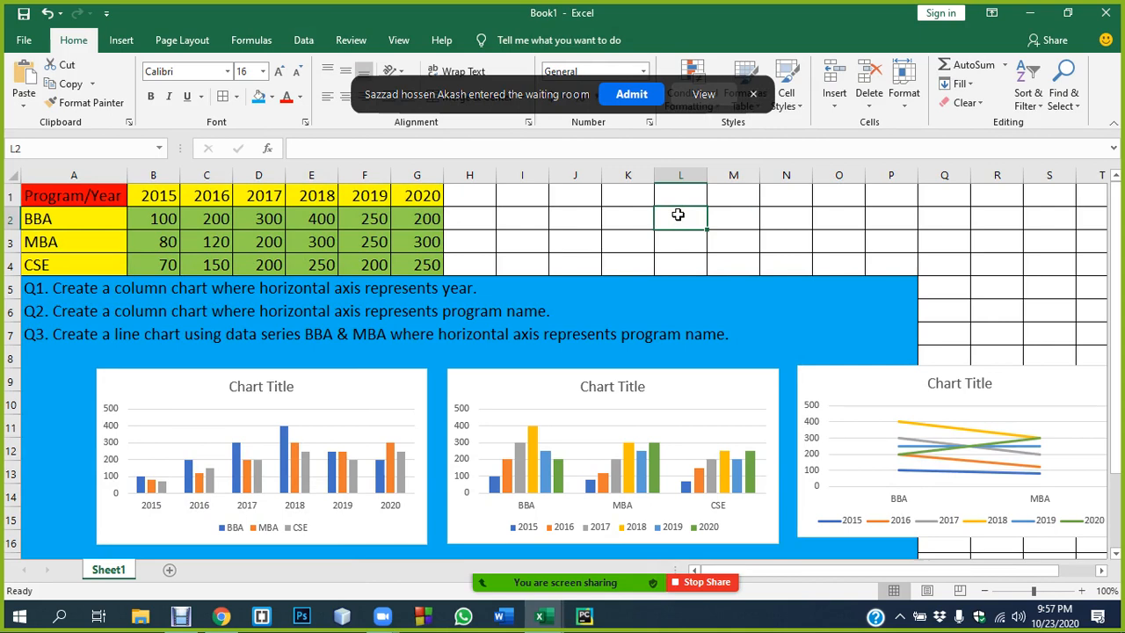
pyautogui.click(620, 110)
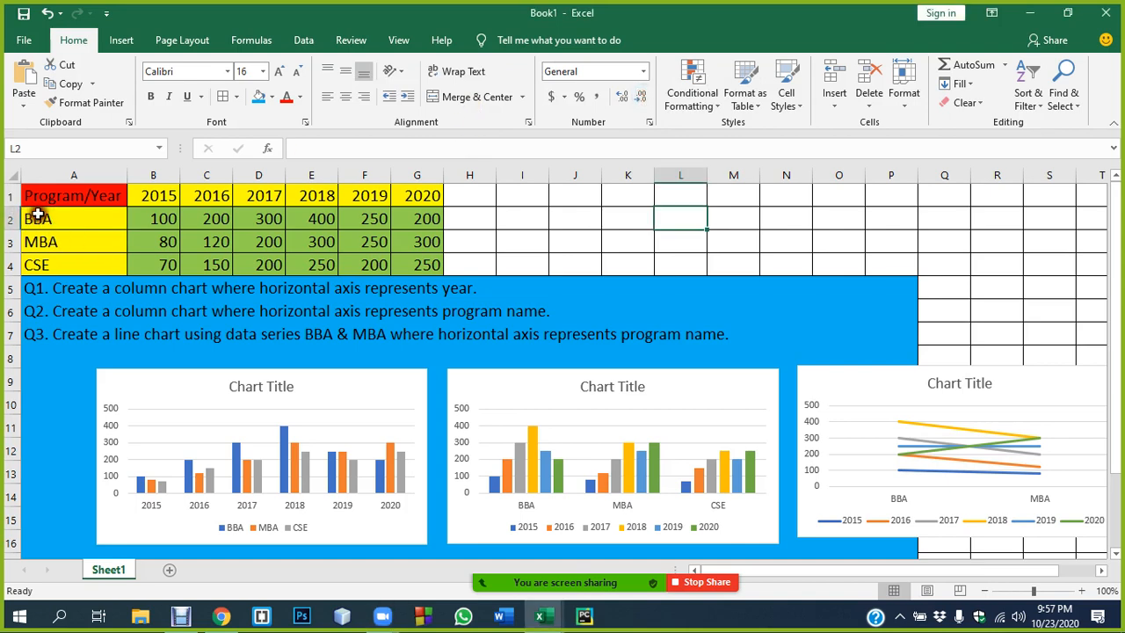
# Step: Insert a 2-D line chart from the BBA and CSE rows, A2:G2 and A4:G4, and place it over columns I to P
pyautogui.moveTo(35, 220); pyautogui.dragTo(420, 216)
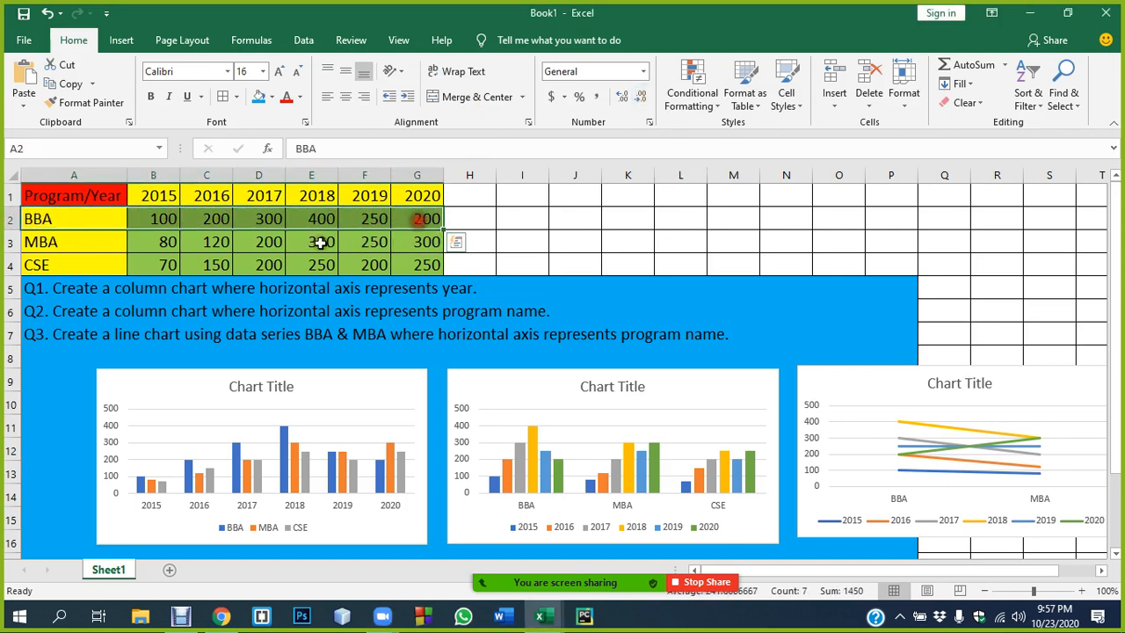
pyautogui.moveTo(26, 264); pyautogui.dragTo(420, 268)
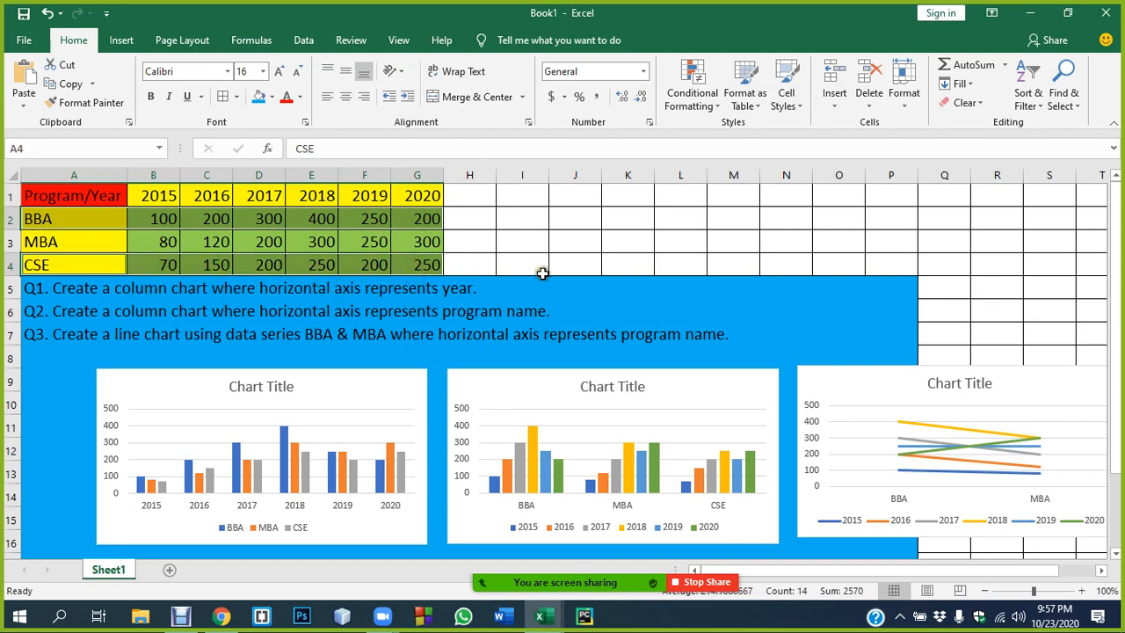
pyautogui.click(121, 41)
pyautogui.click(502, 83)
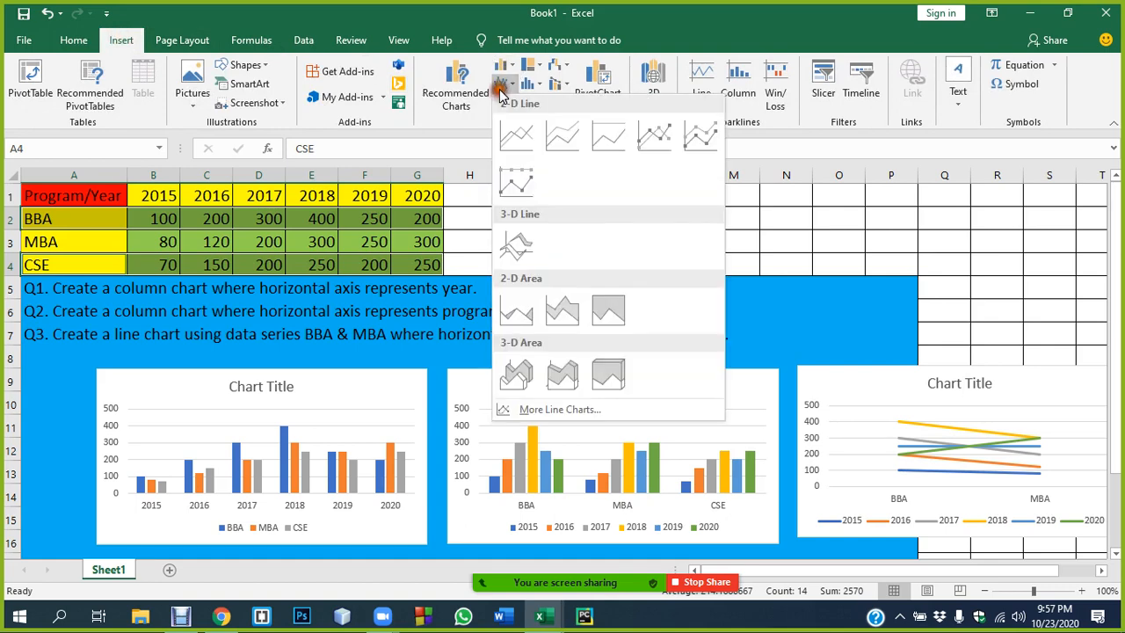
pyautogui.click(517, 138)
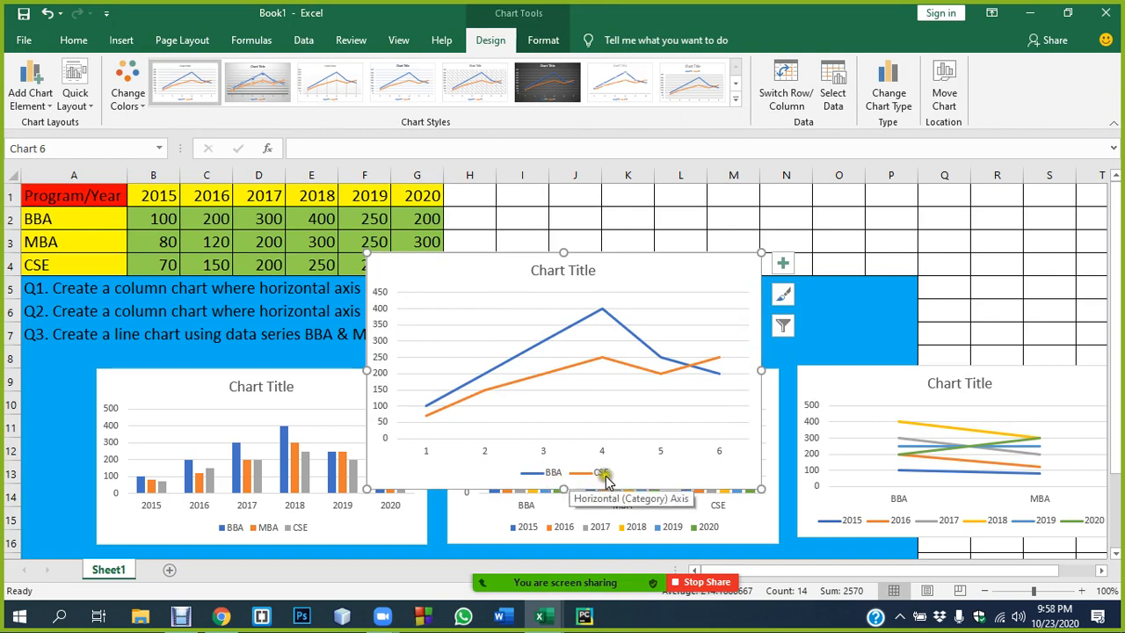
pyautogui.moveTo(722, 269); pyautogui.dragTo(871, 214)
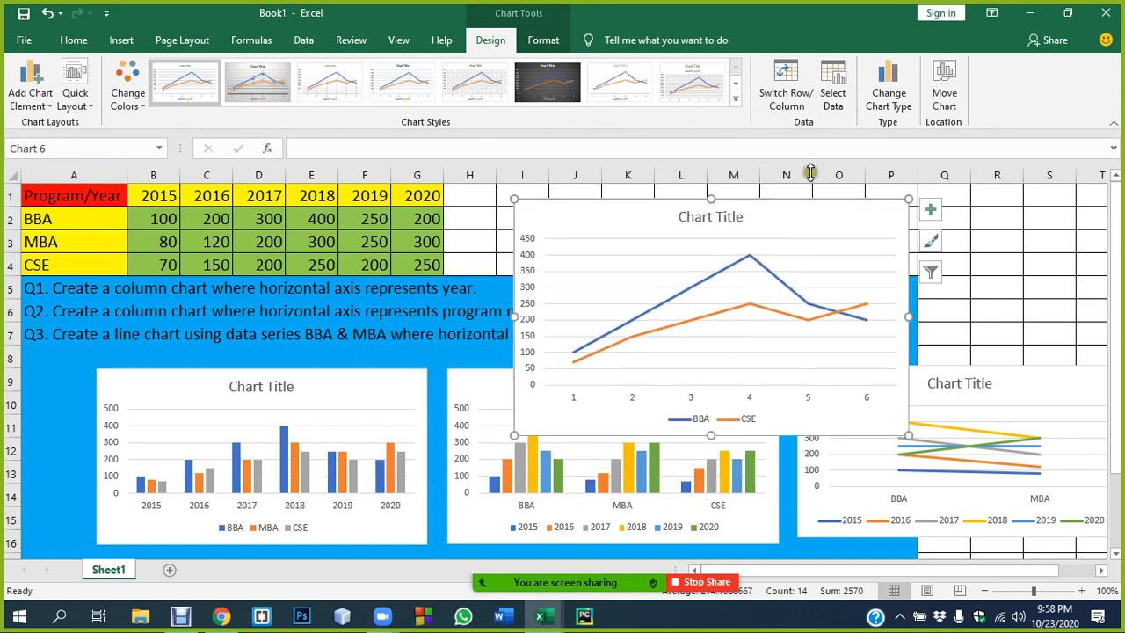
# Step: Set the horizontal axis labels of the BBA/CSE line chart to the years in B1:G1 and apply the data source change
pyautogui.click(837, 85)
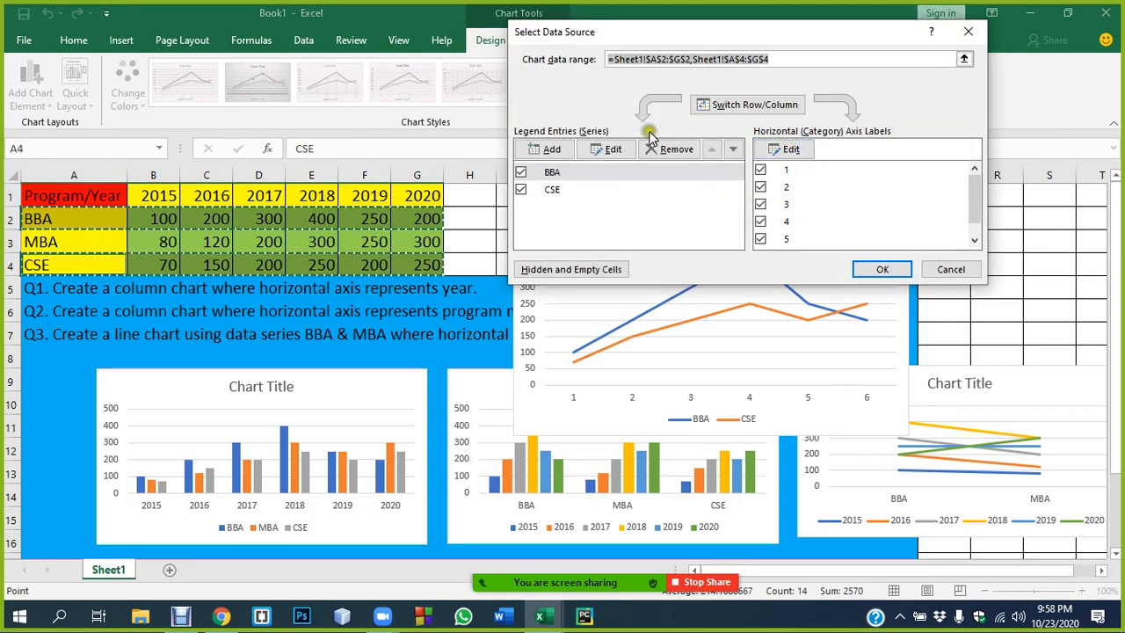
pyautogui.click(802, 149)
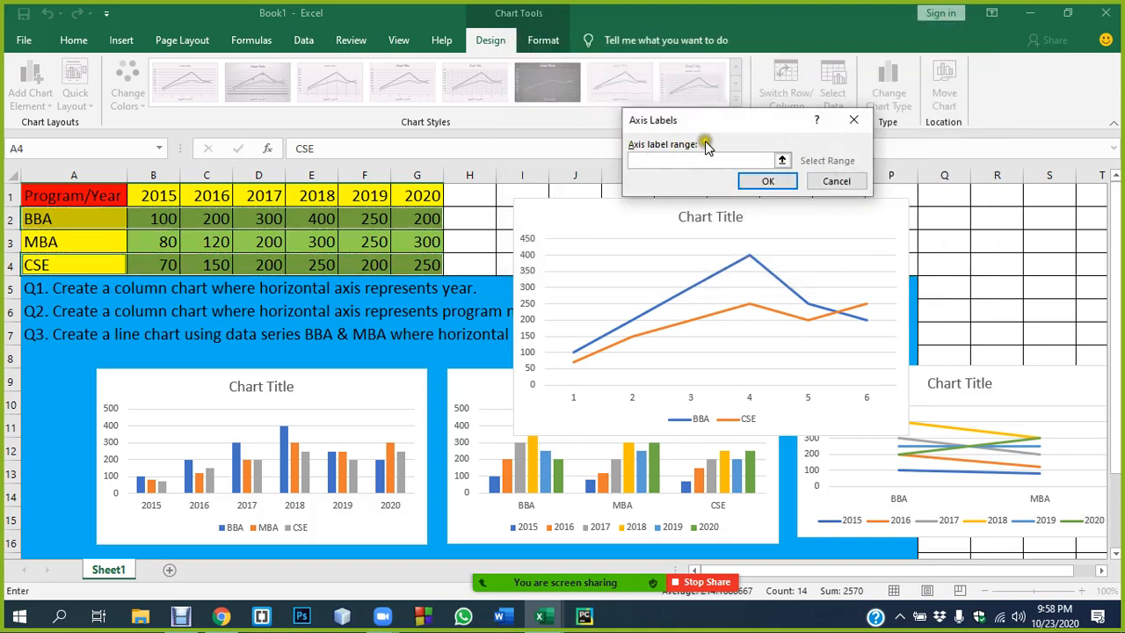
pyautogui.moveTo(747, 121); pyautogui.dragTo(766, 167)
pyautogui.moveTo(163, 199); pyautogui.dragTo(422, 197)
pyautogui.click(787, 228)
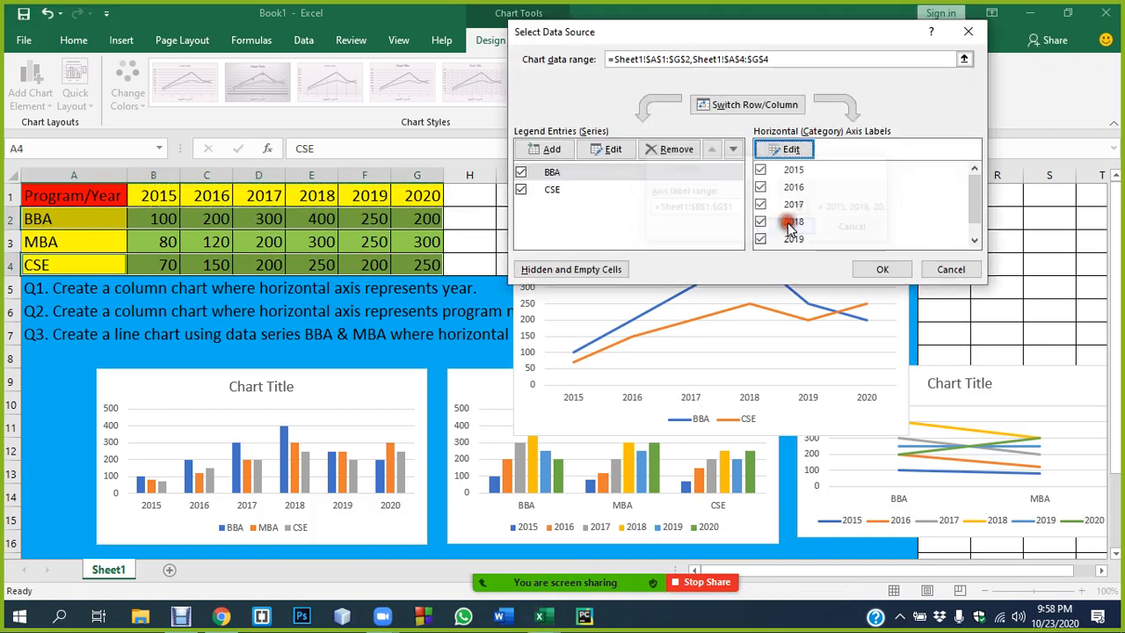
pyautogui.click(874, 263)
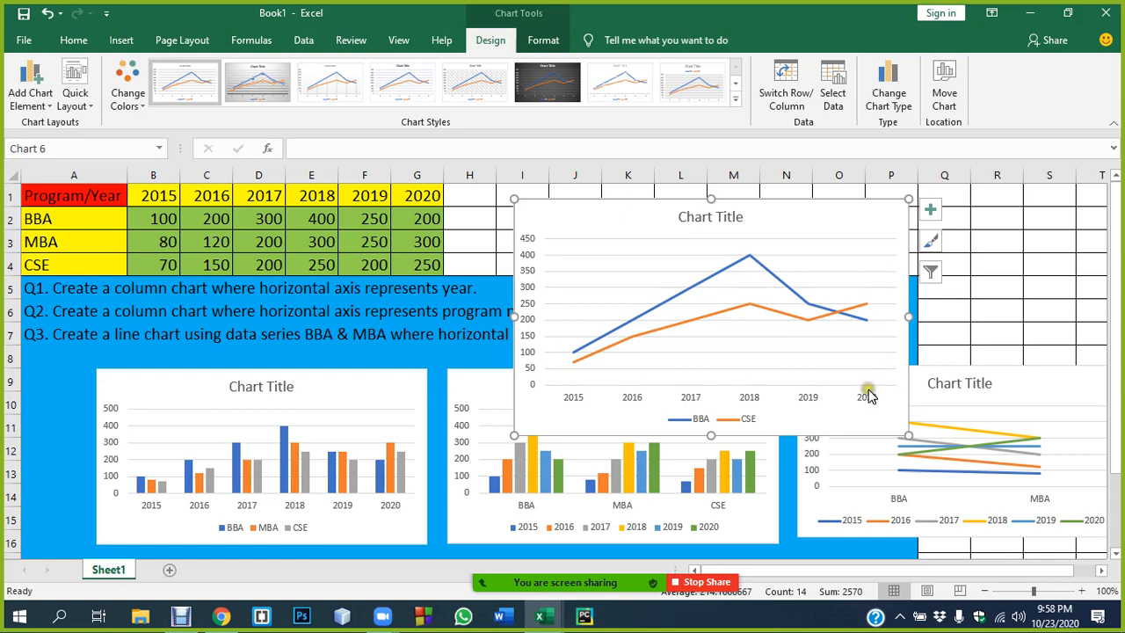
# Step: Shrink the BBA/CSE line chart slightly, so that it spans columns I to P and starts in row 2
pyautogui.scroll(-1, 867, 420)
pyautogui.scroll(1, 876, 391)
pyautogui.scroll(1, 877, 390)
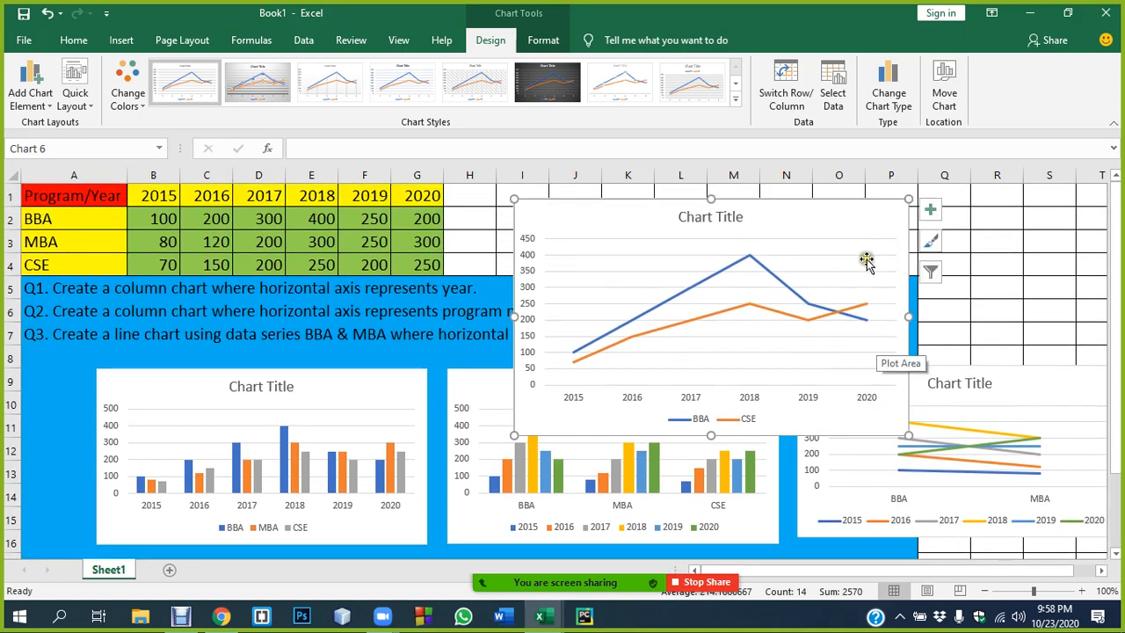
pyautogui.moveTo(883, 218); pyautogui.dragTo(883, 217)
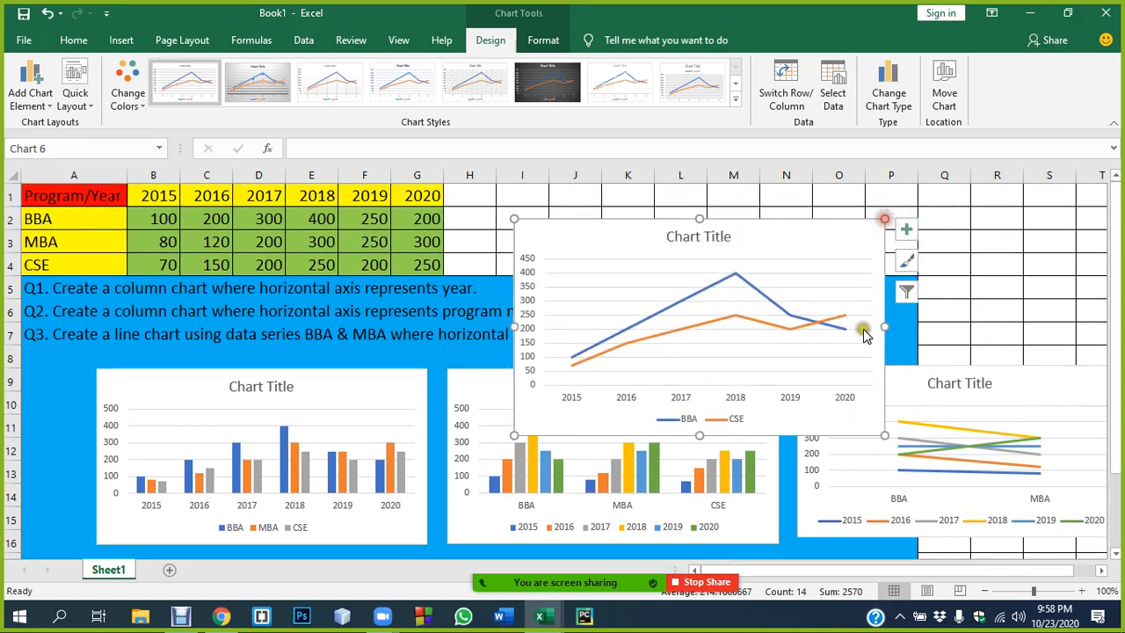
pyautogui.scroll(-1, 848, 284)
pyautogui.scroll(1, 838, 246)
# Step: Move the BBA/CSE line chart below the blue question block, over columns A to G from row 20, and deselect it
pyautogui.moveTo(838, 246); pyautogui.dragTo(603, 381)
pyautogui.scroll(-3, 603, 372)
pyautogui.scroll(1, 554, 323)
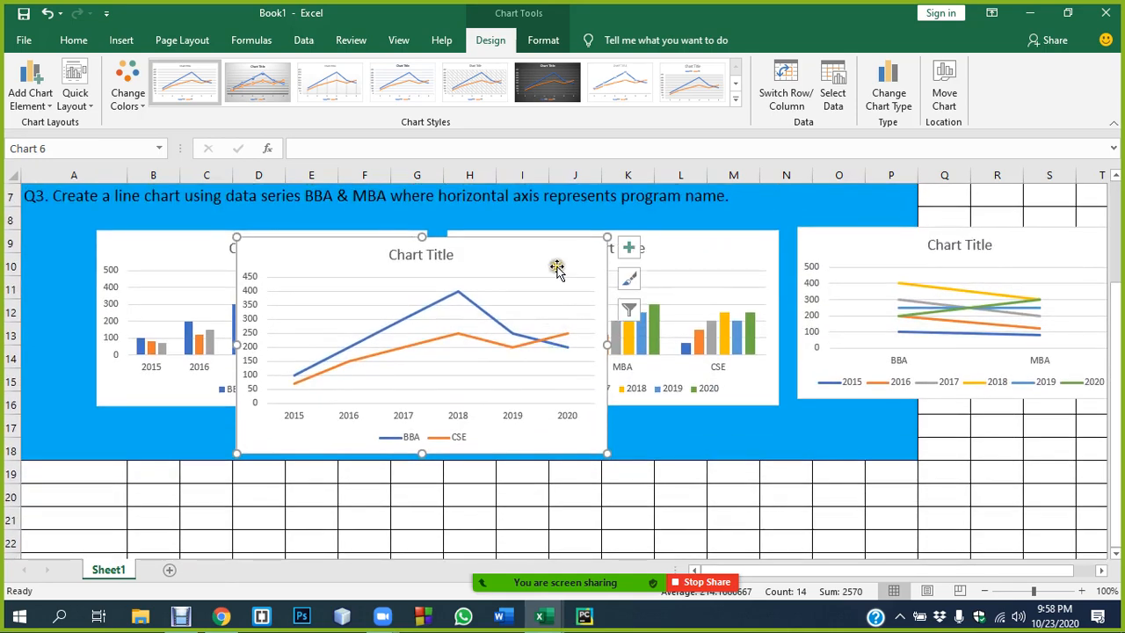
pyautogui.moveTo(558, 267); pyautogui.dragTo(369, 492)
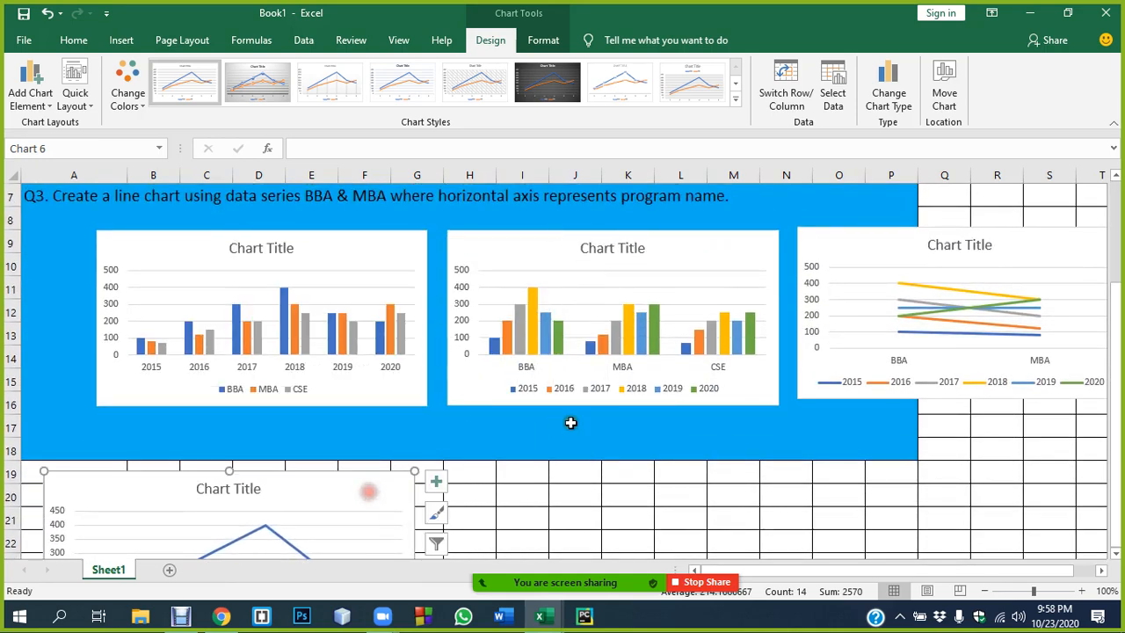
pyautogui.scroll(-2, 563, 426)
pyautogui.click(516, 427)
pyautogui.scroll(-1, 475, 417)
pyautogui.scroll(-1, 455, 415)
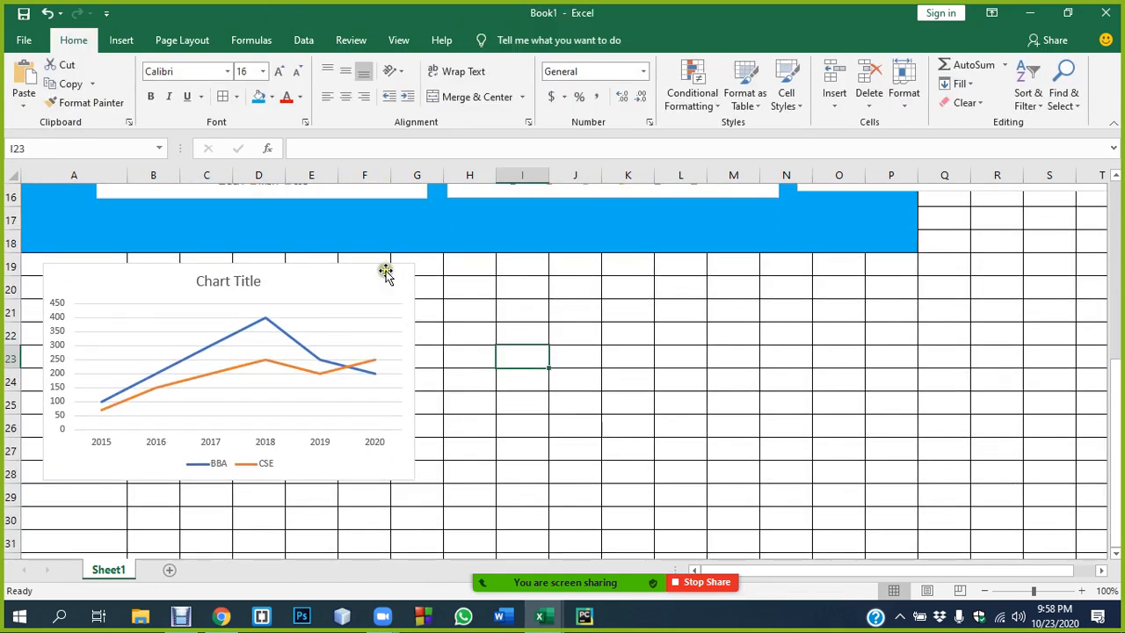
pyautogui.click(384, 269)
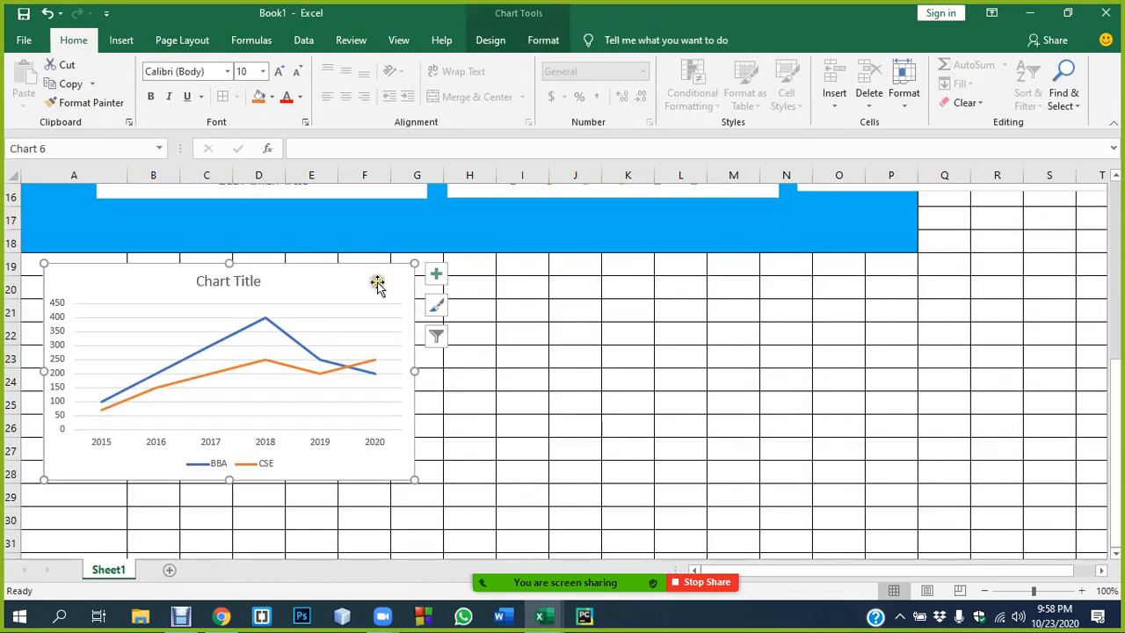
pyautogui.moveTo(377, 284)
pyautogui.mouseDown()
pyautogui.moveTo(360, 306)
pyautogui.moveTo(361, 295)
pyautogui.mouseUp()
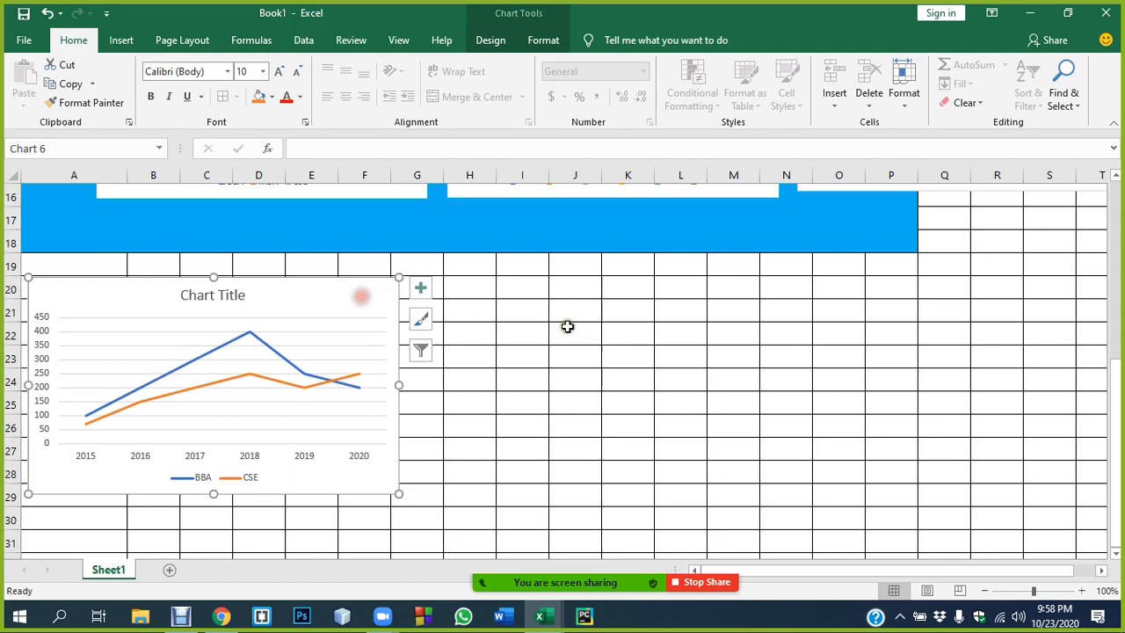
pyautogui.click(636, 380)
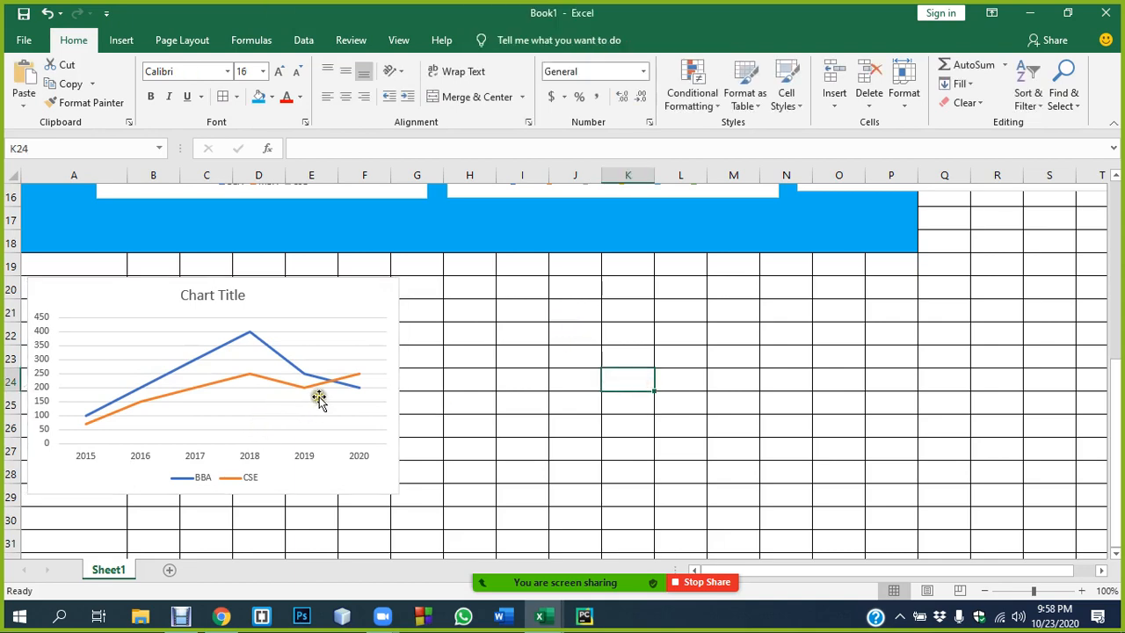
# Step: Duplicate the Q3 question text on a new line beneath it in the merged question cell A5
pyautogui.scroll(4, 343, 360)
pyautogui.click(439, 272)
pyautogui.doubleClick(811, 262)
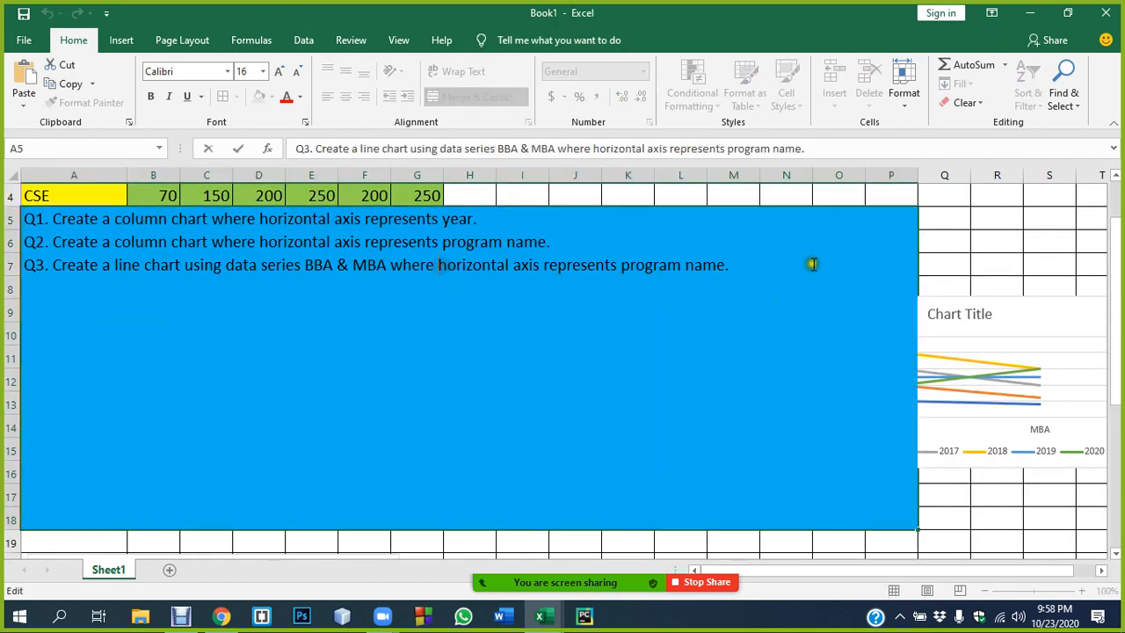
pyautogui.moveTo(4, 279)
pyautogui.mouseDown()
pyautogui.moveTo(112, 269)
pyautogui.moveTo(829, 283)
pyautogui.moveTo(741, 272)
pyautogui.moveTo(17, 266)
pyautogui.mouseUp()
pyautogui.hotkey('ctrl', 'c')
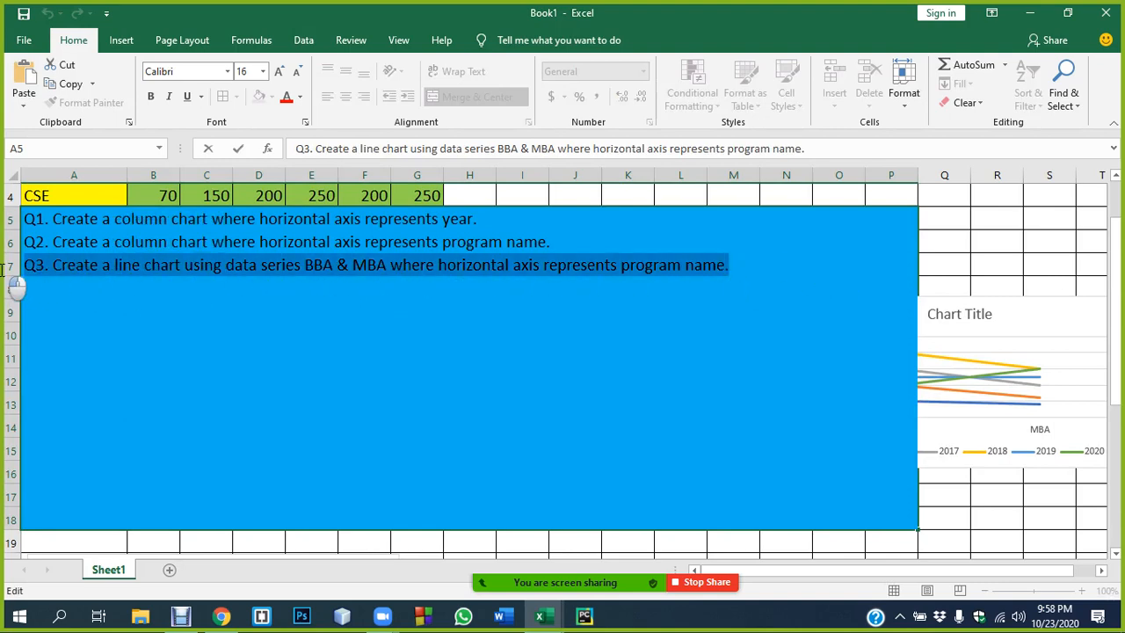
pyautogui.click(729, 272)
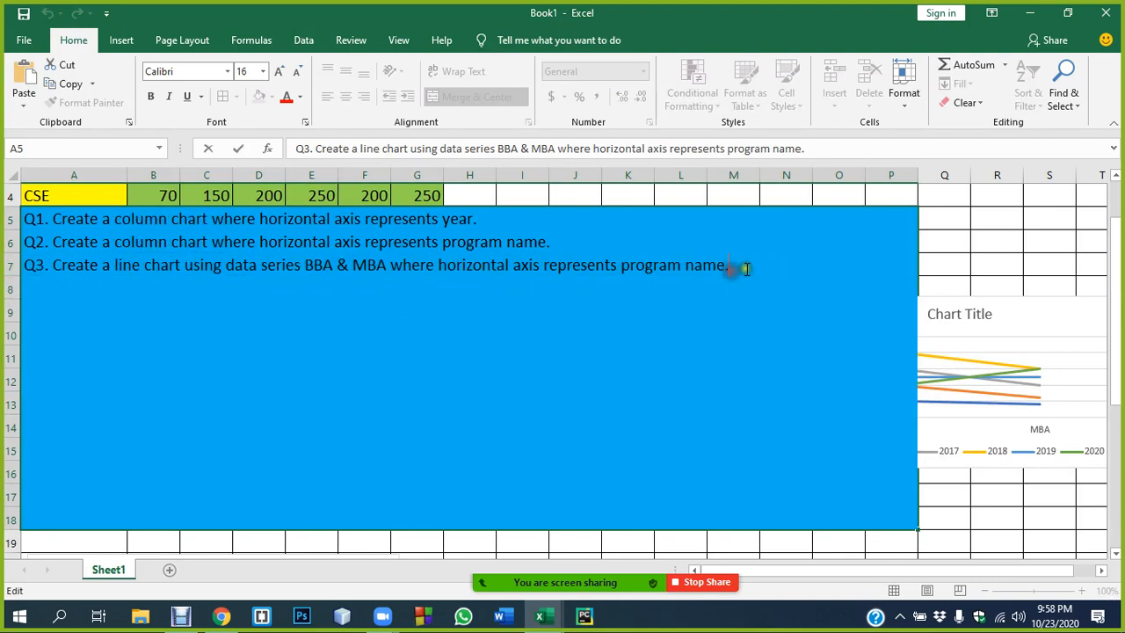
pyautogui.hotkey('alt', 'Return')
pyautogui.hotkey('ctrl', 'v')
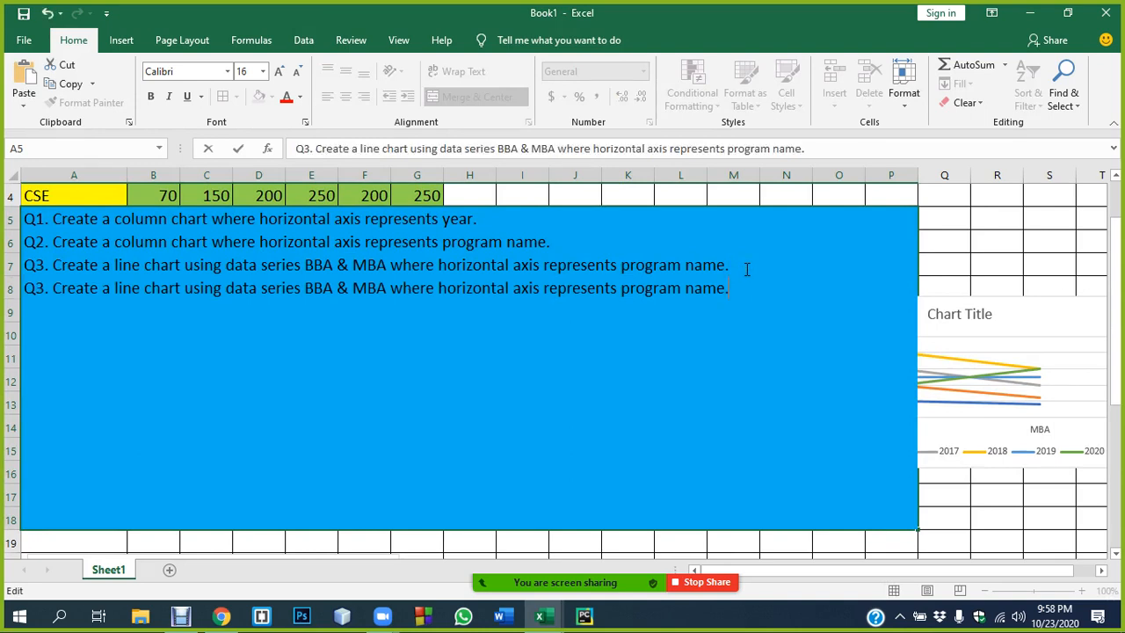
# Step: Renumber the copied question line as Q4, replace MBA with CSE in it, and commit the cell
pyautogui.click(43, 290)
pyautogui.press('BackSpace')
pyautogui.write('4')
pyautogui.doubleClick(369, 288)
pyautogui.write('CSE')
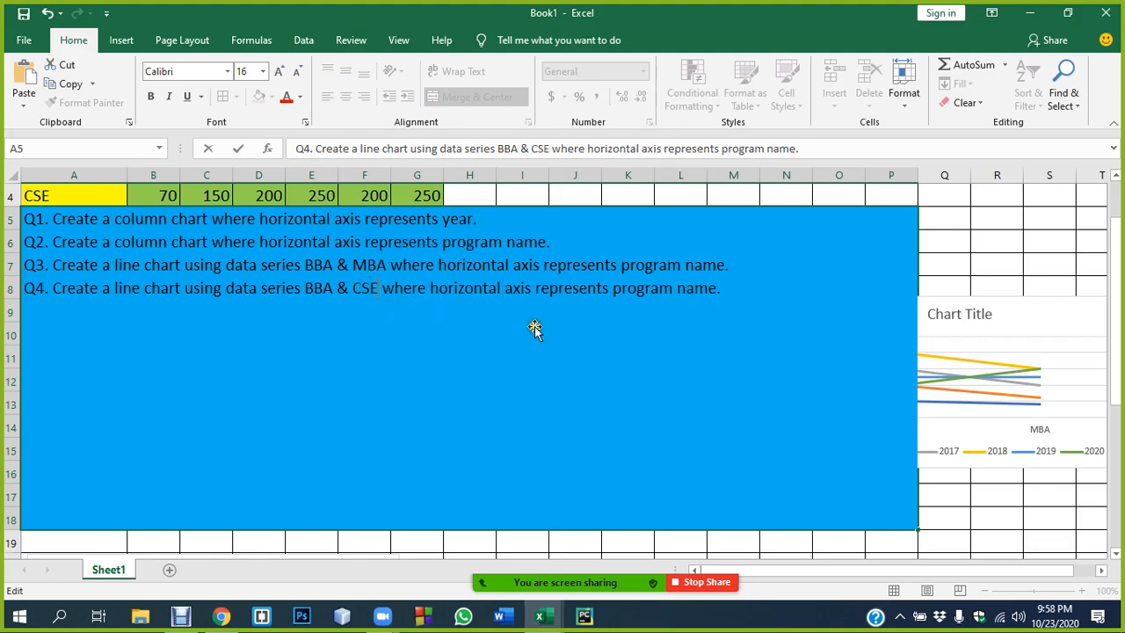
pyautogui.click(972, 249)
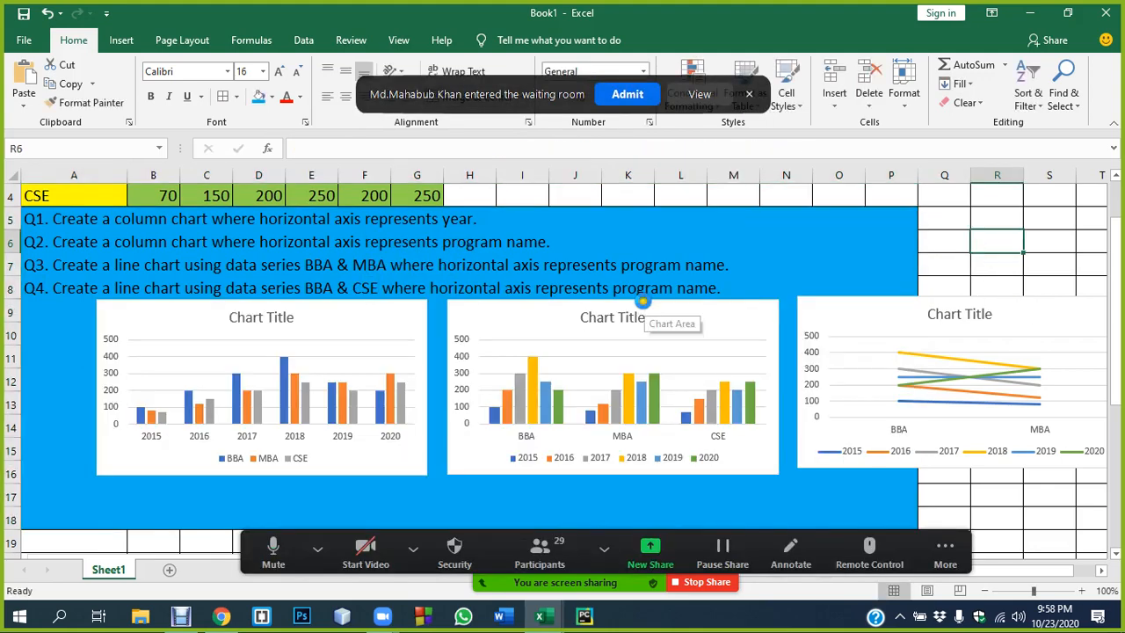
# Step: Start saving the workbook to the Desktop folder and admit the waiting participant to the Zoom meeting
pyautogui.hotkey('ctrl', 's')
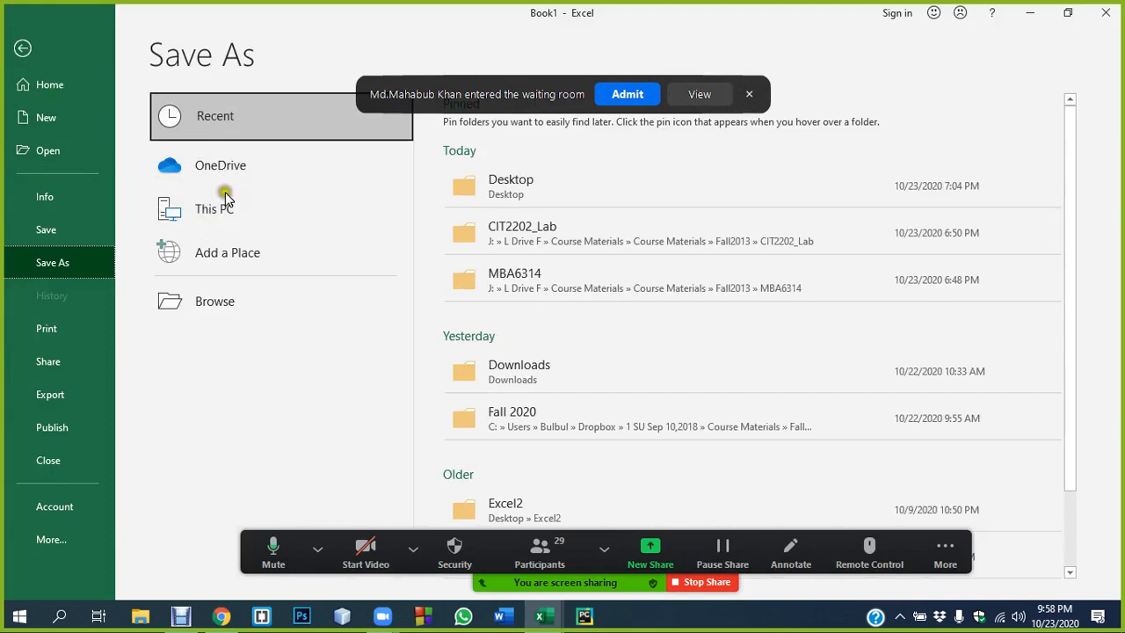
pyautogui.click(514, 188)
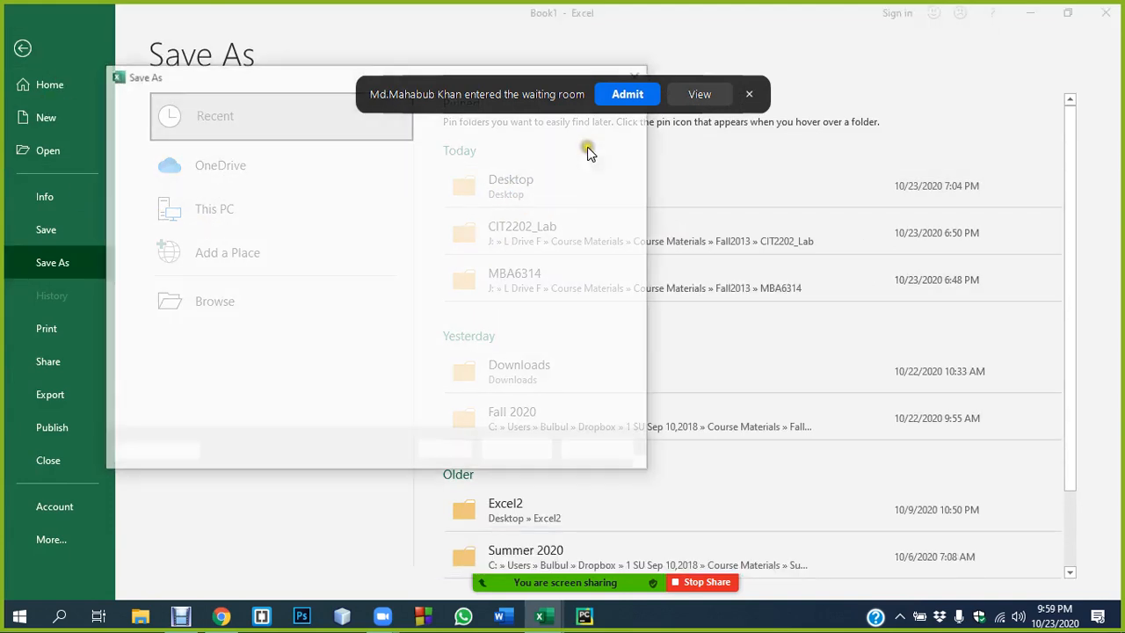
pyautogui.click(639, 99)
# Step: Name the workbook Chart.xlsx and save it on the Desktop
pyautogui.click(235, 344)
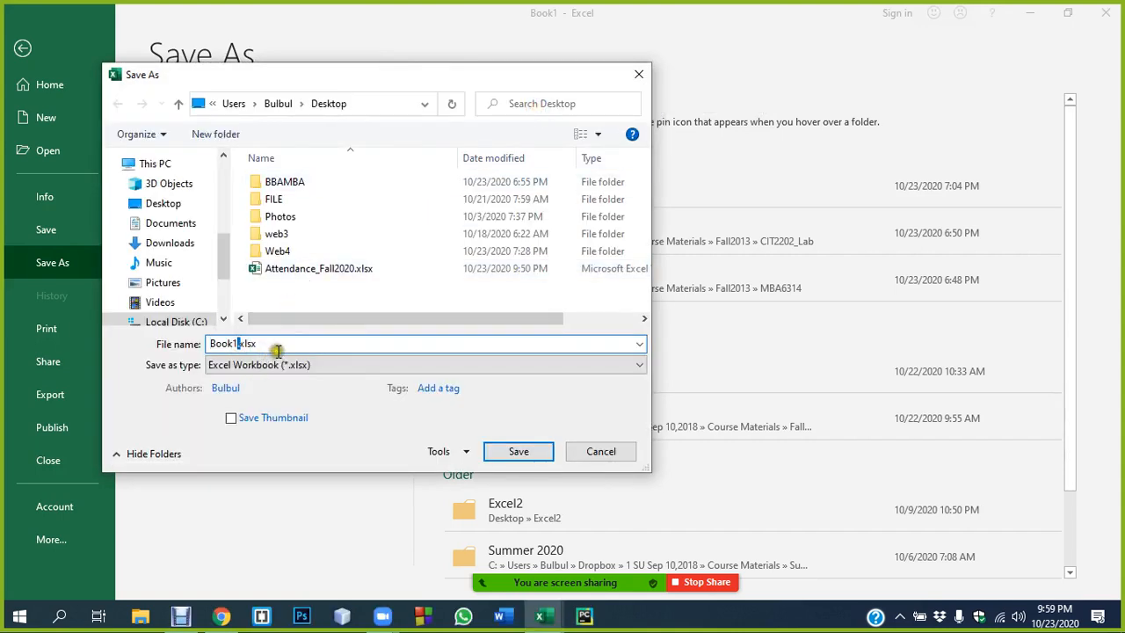
pyautogui.click(163, 203)
pyautogui.doubleClick(224, 344)
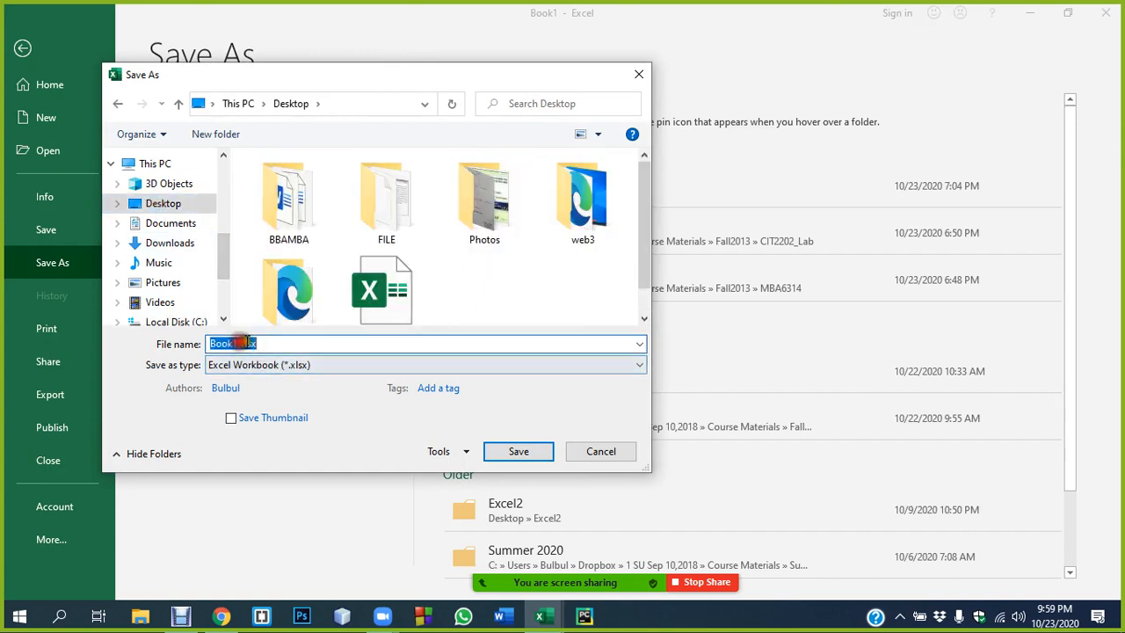
pyautogui.click(234, 344)
pyautogui.press('BackSpace')
pyautogui.press('BackSpace')
pyautogui.press('BackSpace')
pyautogui.press('BackSpace')
pyautogui.press('BackSpace')
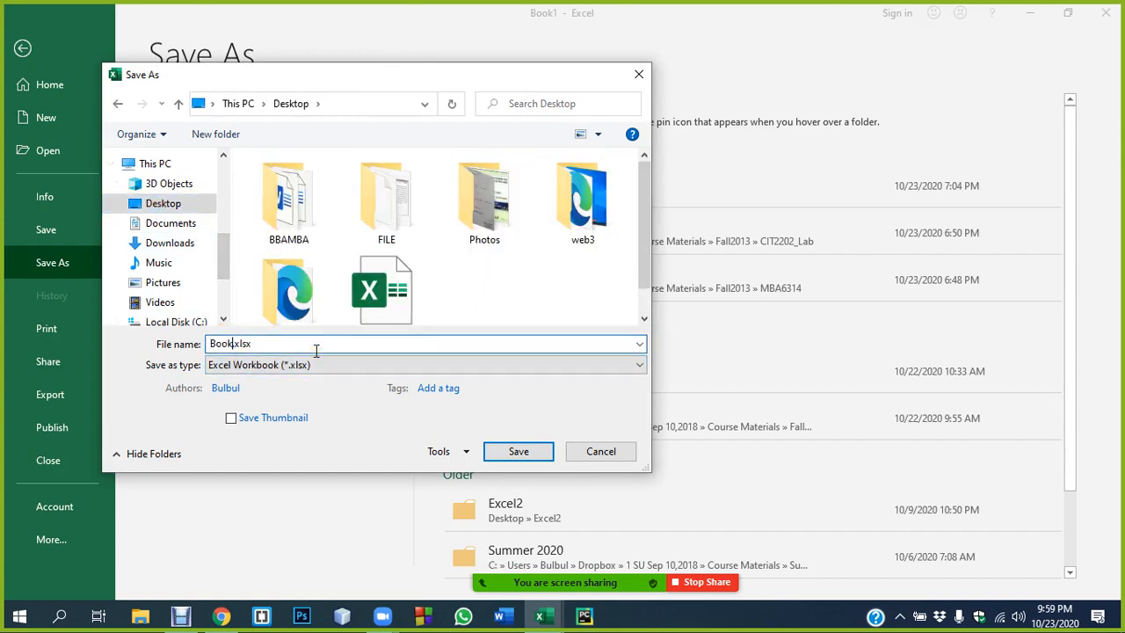
pyautogui.write('Chart')
pyautogui.press('Return')
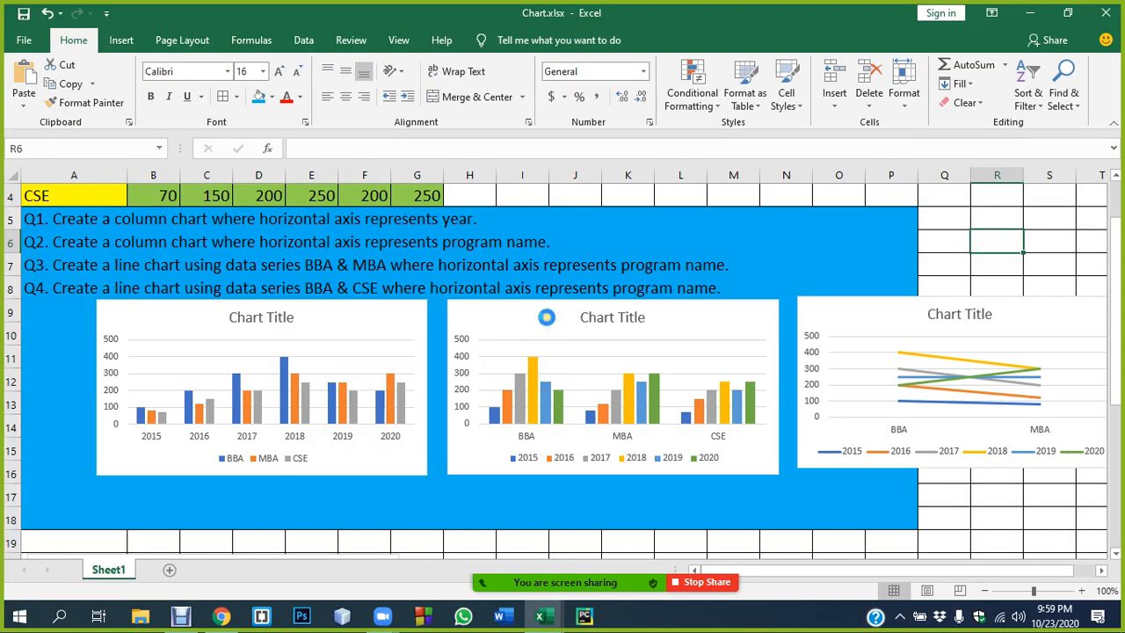
# Step: Arrange the two column charts and the BBA/CSE line chart in a row beneath the blue question block, clear of the question text
pyautogui.scroll(-2, 519, 327)
pyautogui.scroll(1, 514, 330)
pyautogui.scroll(-3, 447, 336)
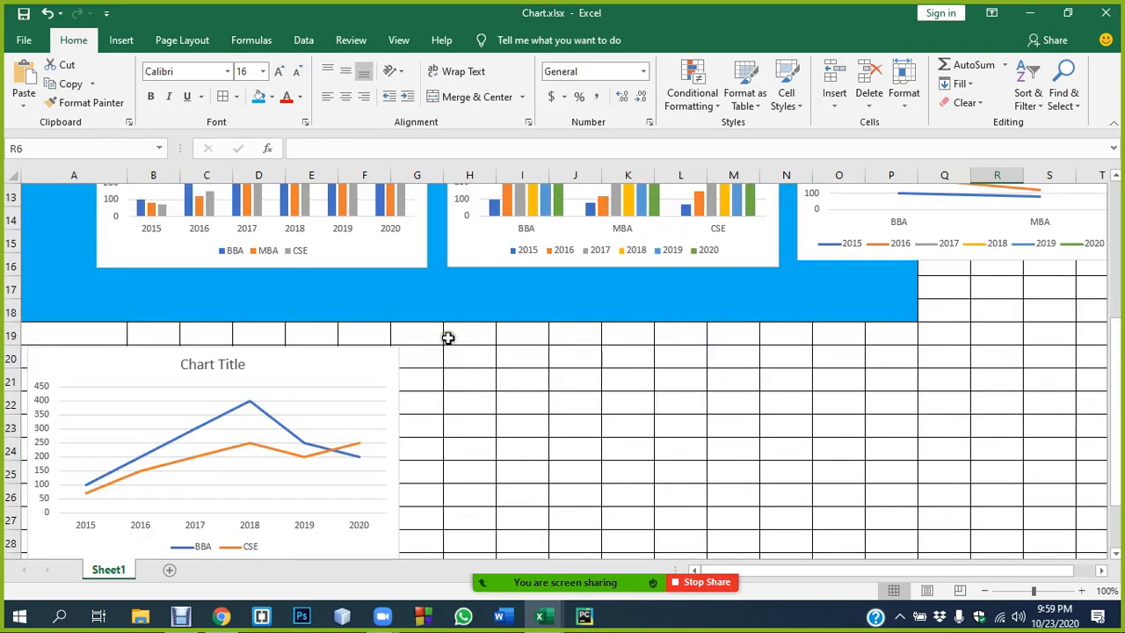
pyautogui.moveTo(315, 427); pyautogui.dragTo(850, 425)
pyautogui.moveTo(377, 257); pyautogui.dragTo(300, 523)
pyautogui.scroll(-1, 452, 439)
pyautogui.scroll(1, 470, 422)
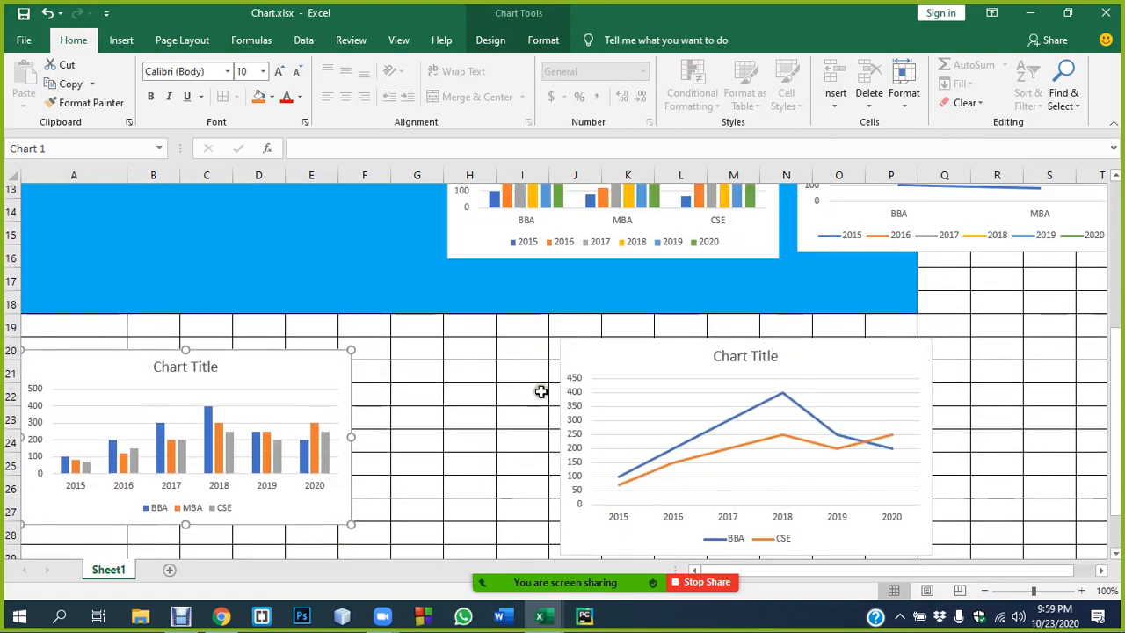
pyautogui.moveTo(888, 369); pyautogui.dragTo(1069, 361)
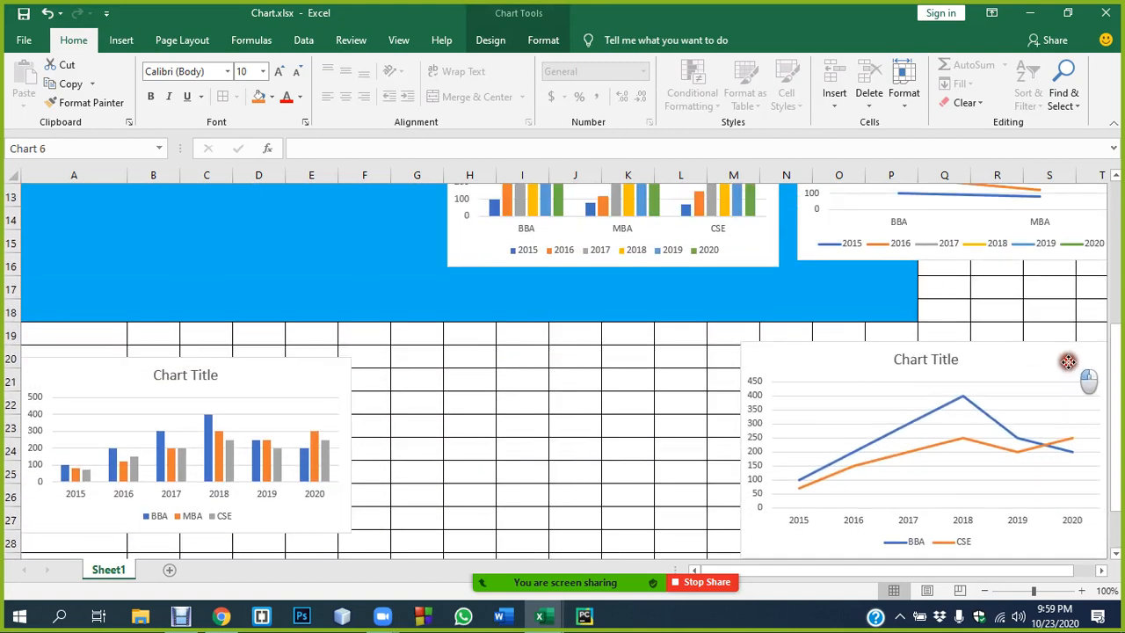
pyautogui.moveTo(471, 252); pyautogui.dragTo(422, 500)
pyautogui.scroll(4, 558, 382)
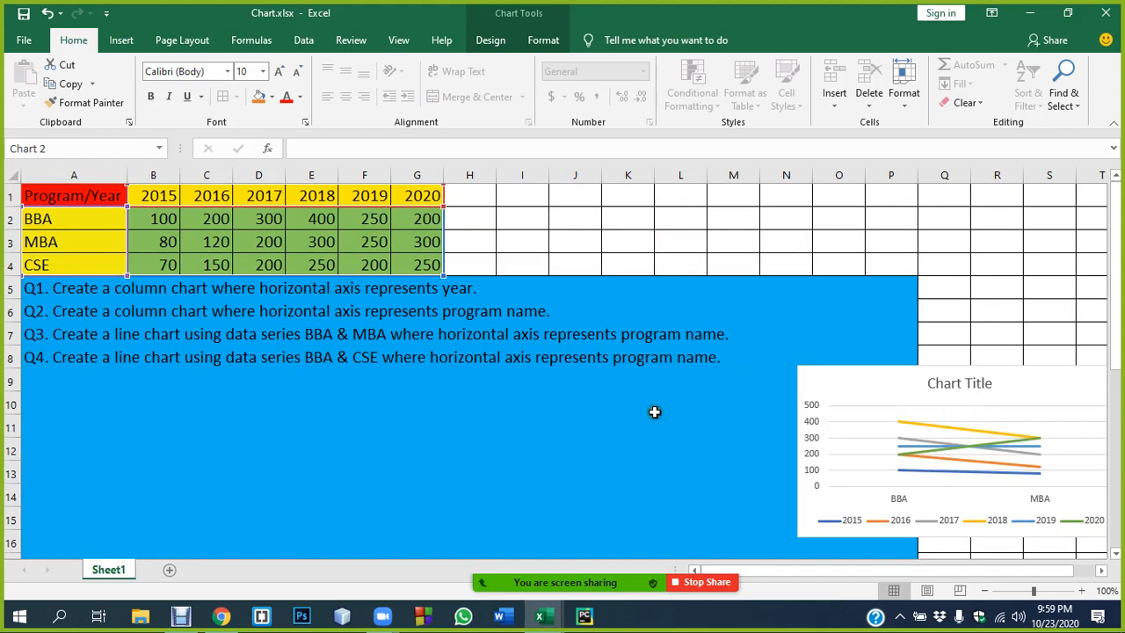
# Step: Add below Q4 the line "Q5. Create a cylinder chart using data series MBA and set the following features in your chart:"
pyautogui.doubleClick(729, 357)
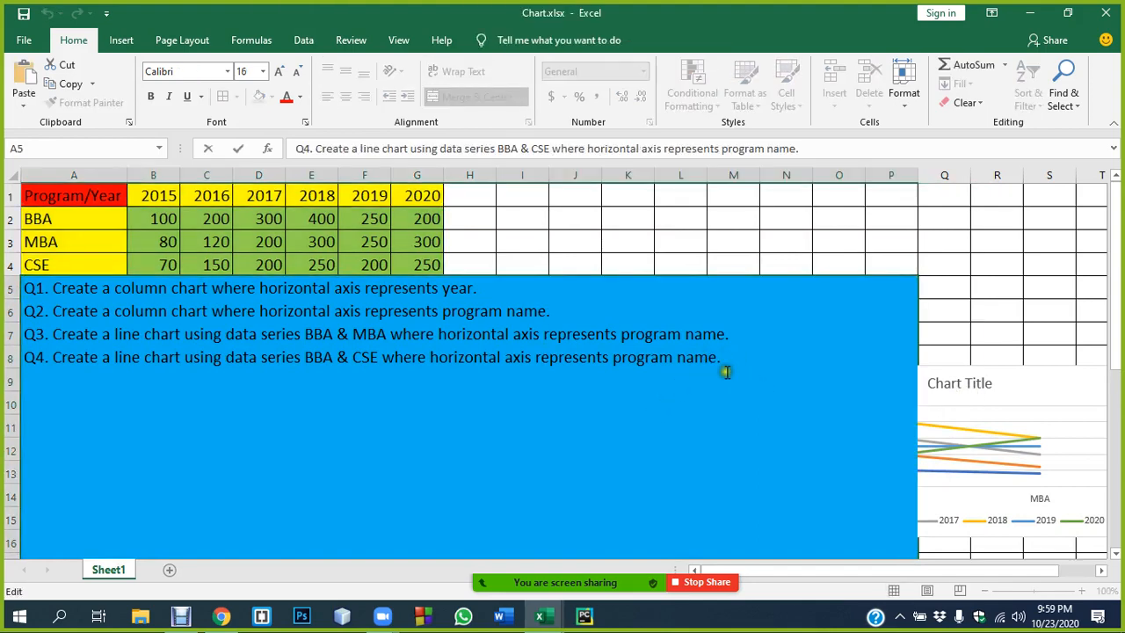
pyautogui.press('Return')
pyautogui.doubleClick(721, 281)
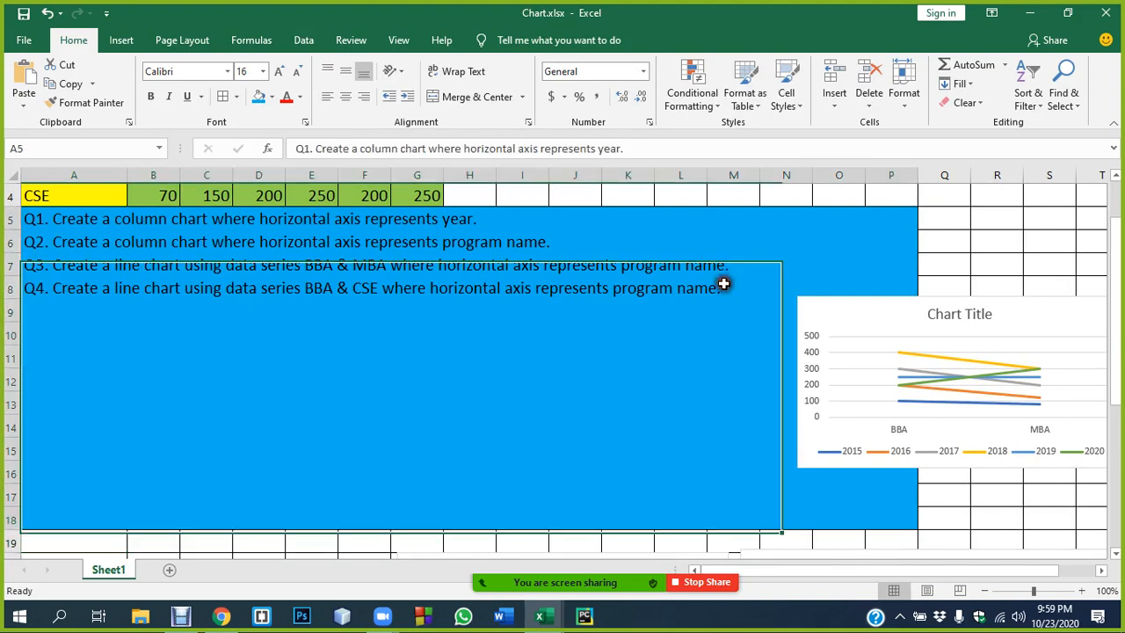
pyautogui.hotkey('alt', 'Return')
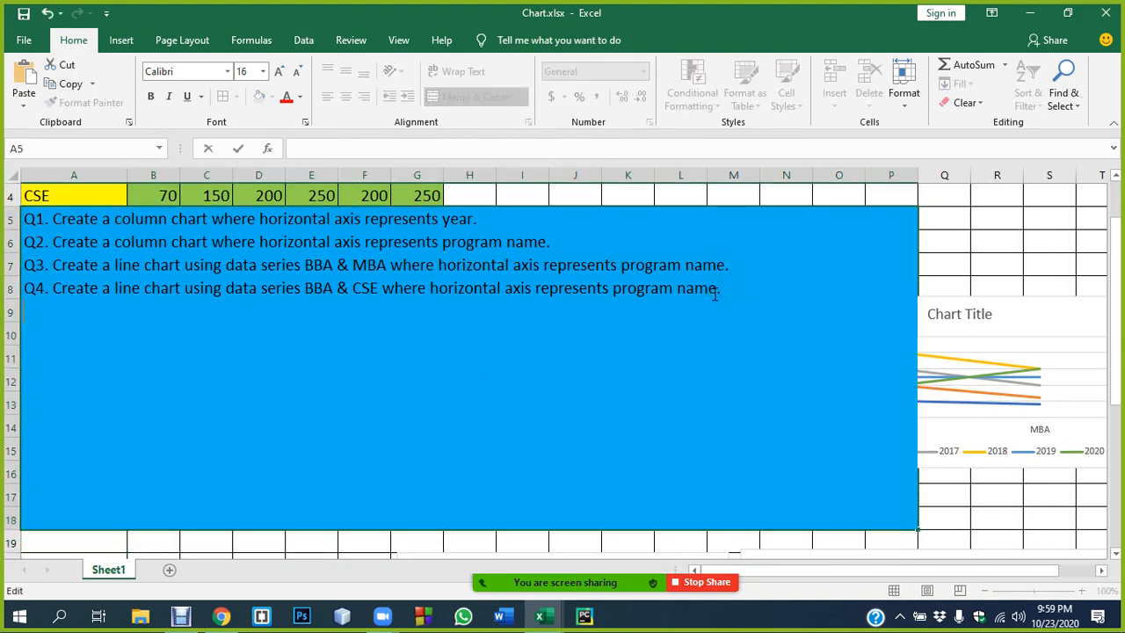
pyautogui.write('Q5. Creaet')
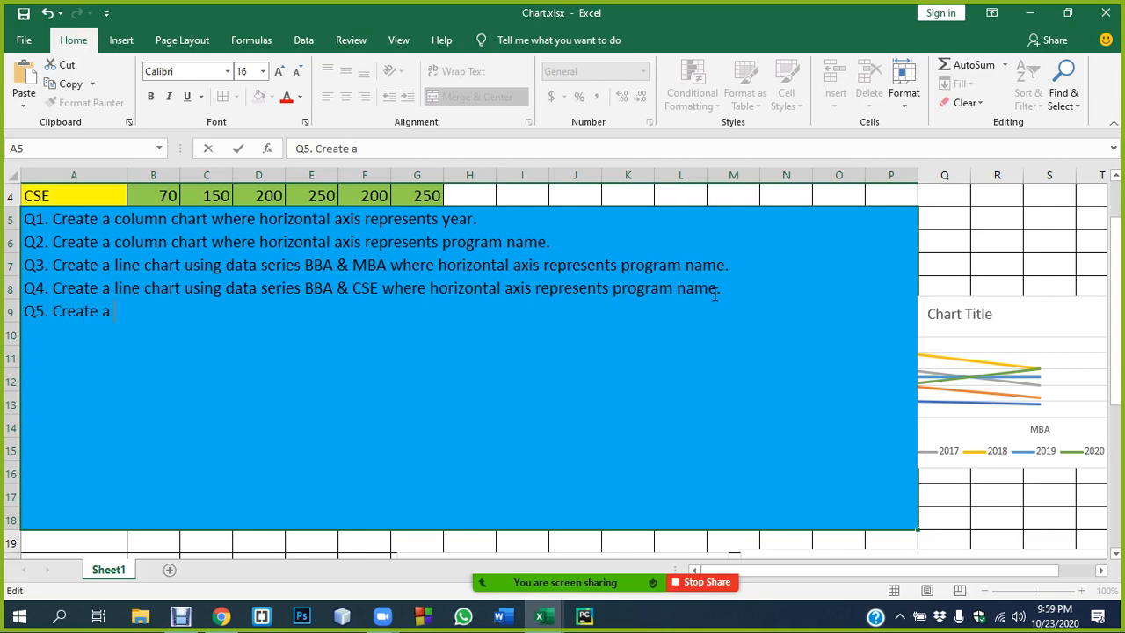
pyautogui.write(' a cylinder chaer')
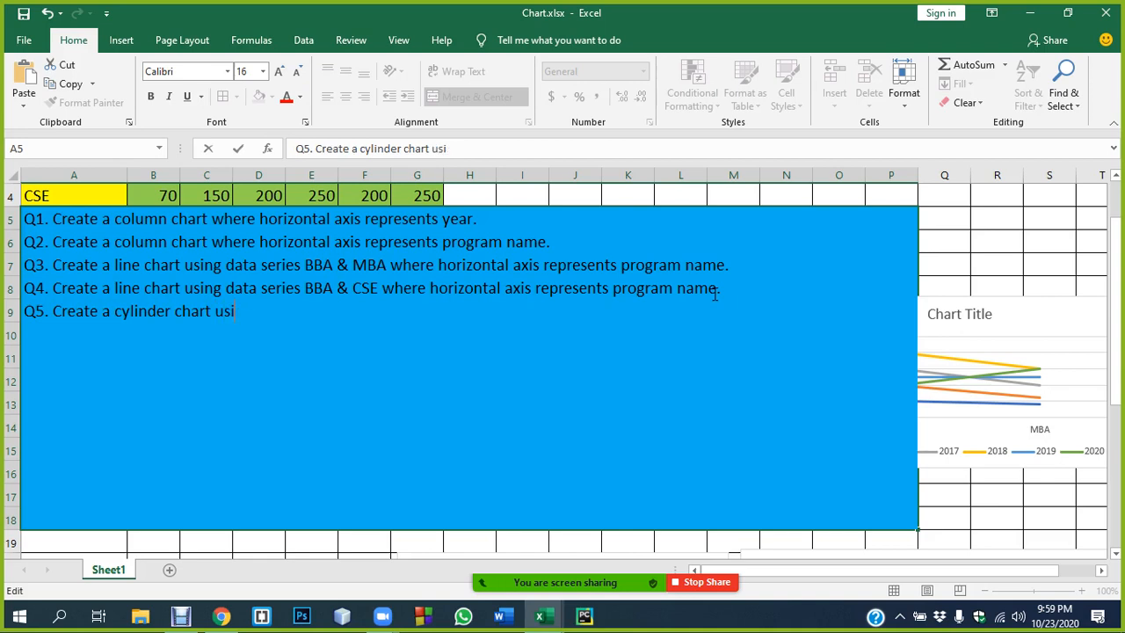
pyautogui.write('ng data ser')
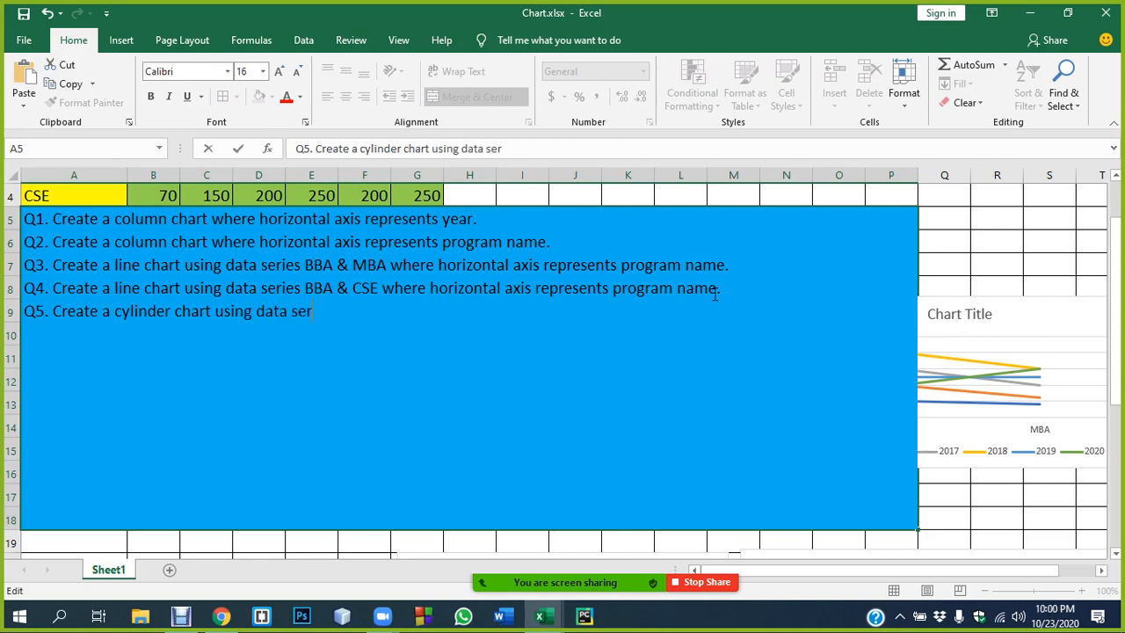
pyautogui.write('ies MBA')
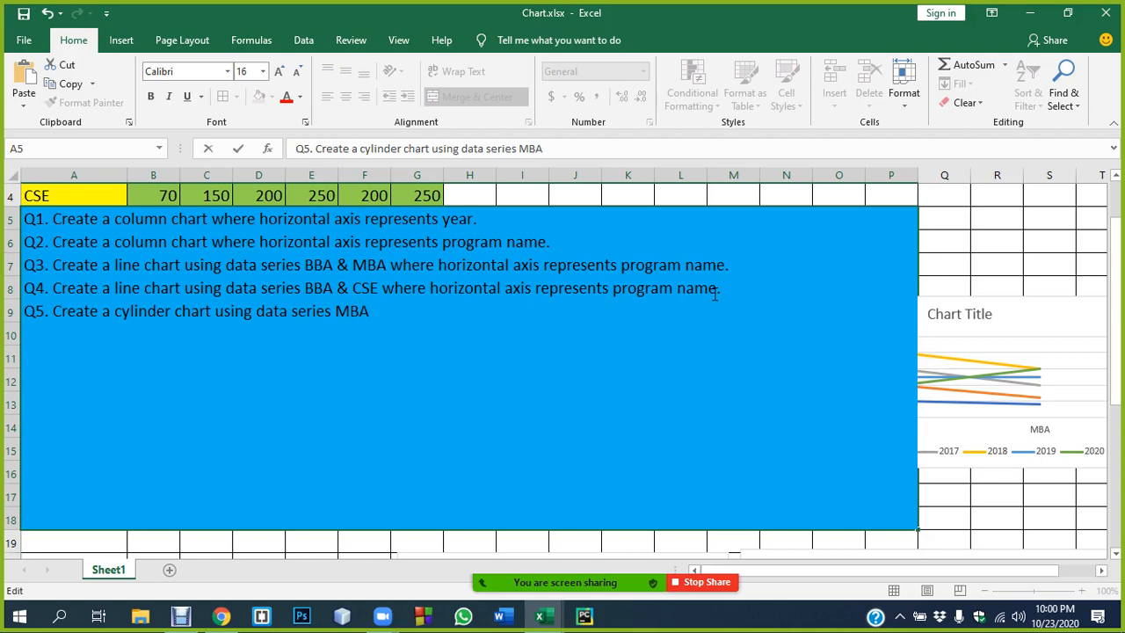
pyautogui.write(' and set the')
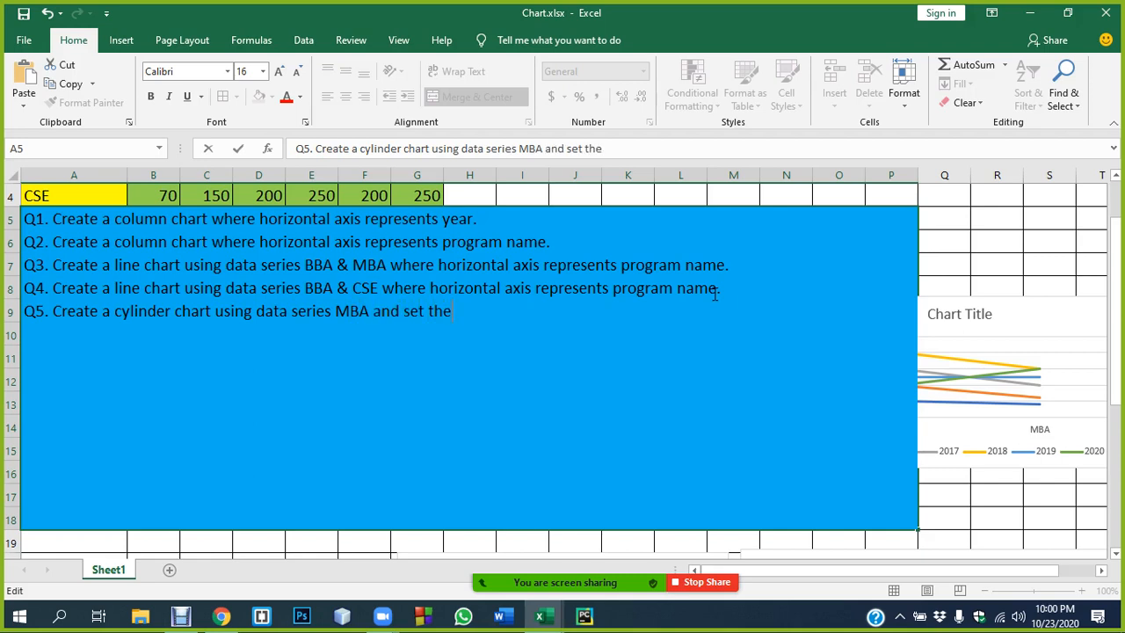
pyautogui.write(' following features')
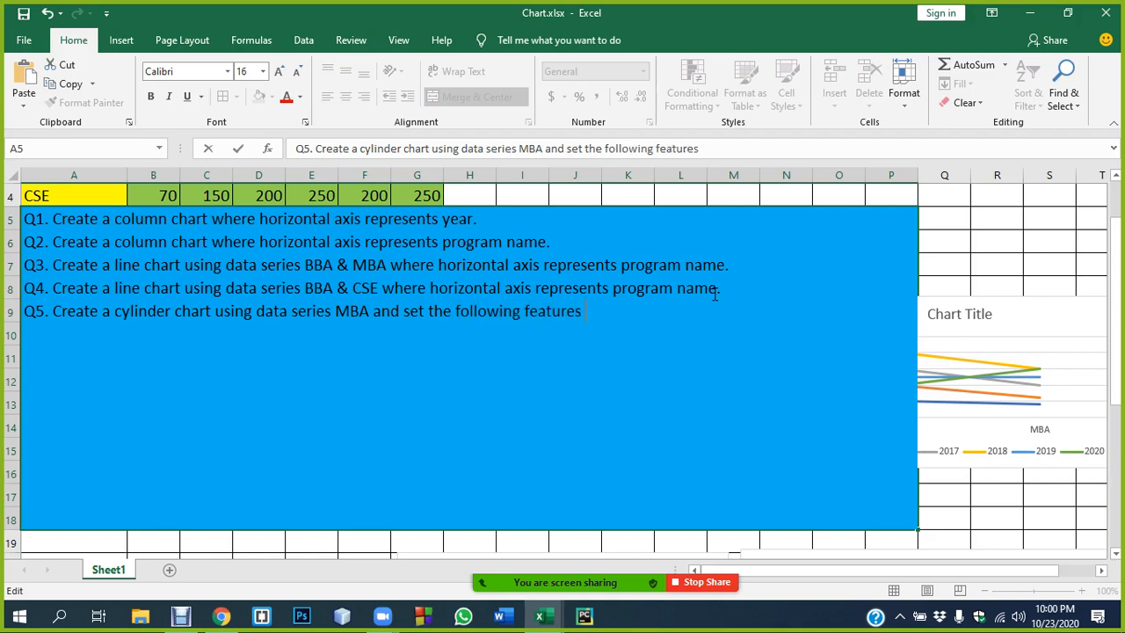
pyautogui.write(' in your ch')
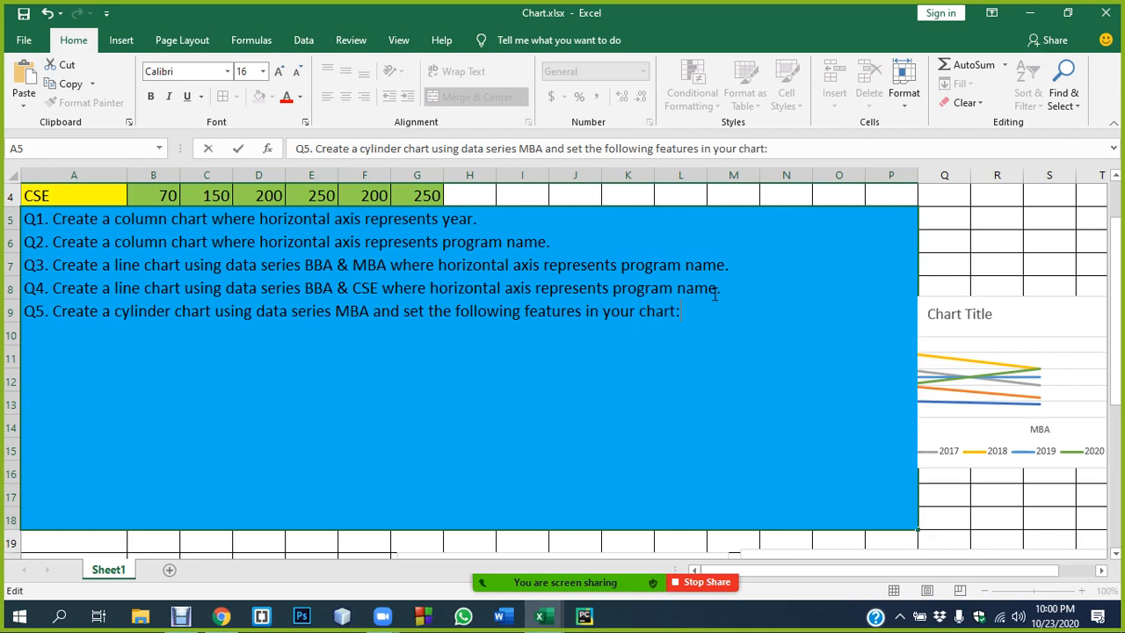
pyautogui.write('art:')
# Step: Add an indented line under Q5 reading "# Horizontal axis represents year."
pyautogui.hotkey('alt', 'Return')
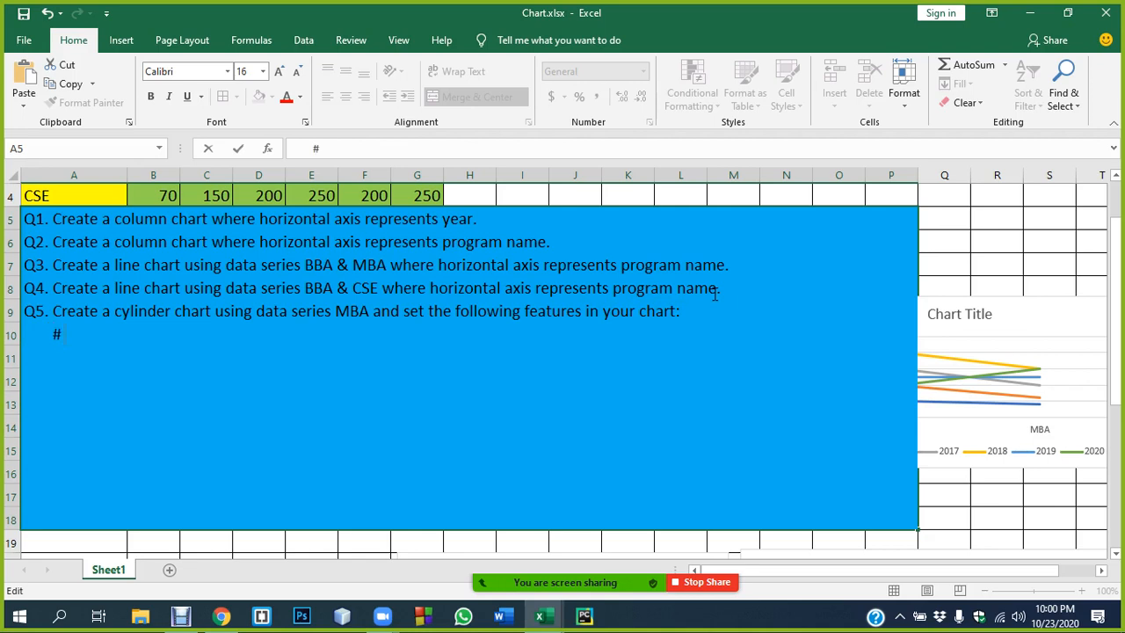
pyautogui.write('# Ho')
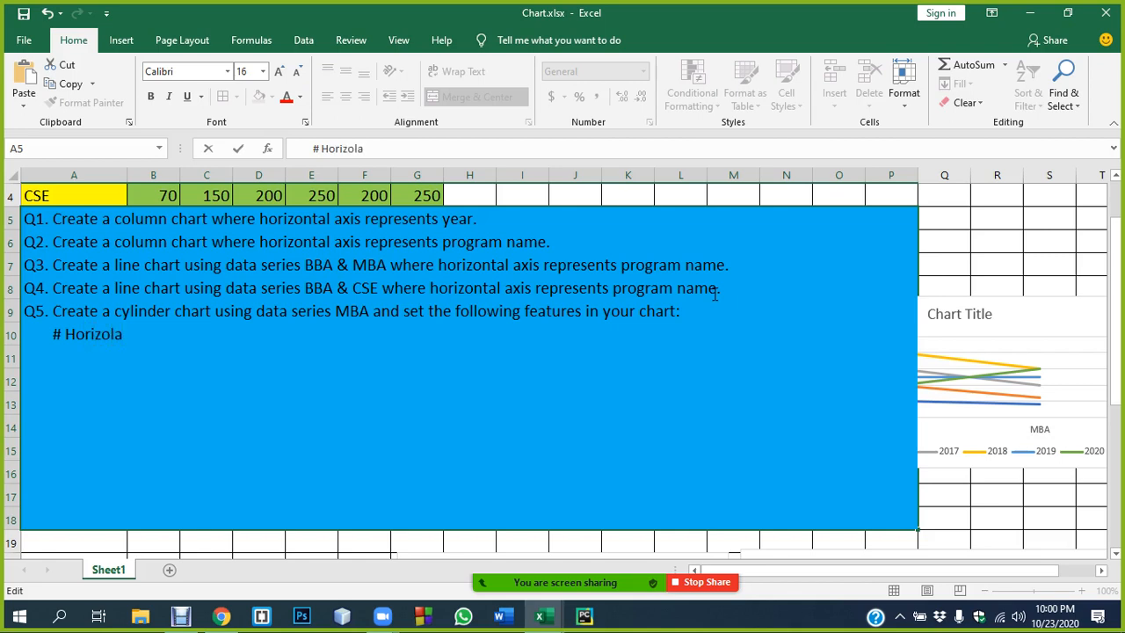
pyautogui.write('rizonta')
pyautogui.write('l ex')
pyautogui.press('BackSpace')
pyautogui.press('BackSpace')
pyautogui.write('a')
pyautogui.write('xis repre')
pyautogui.write('sent')
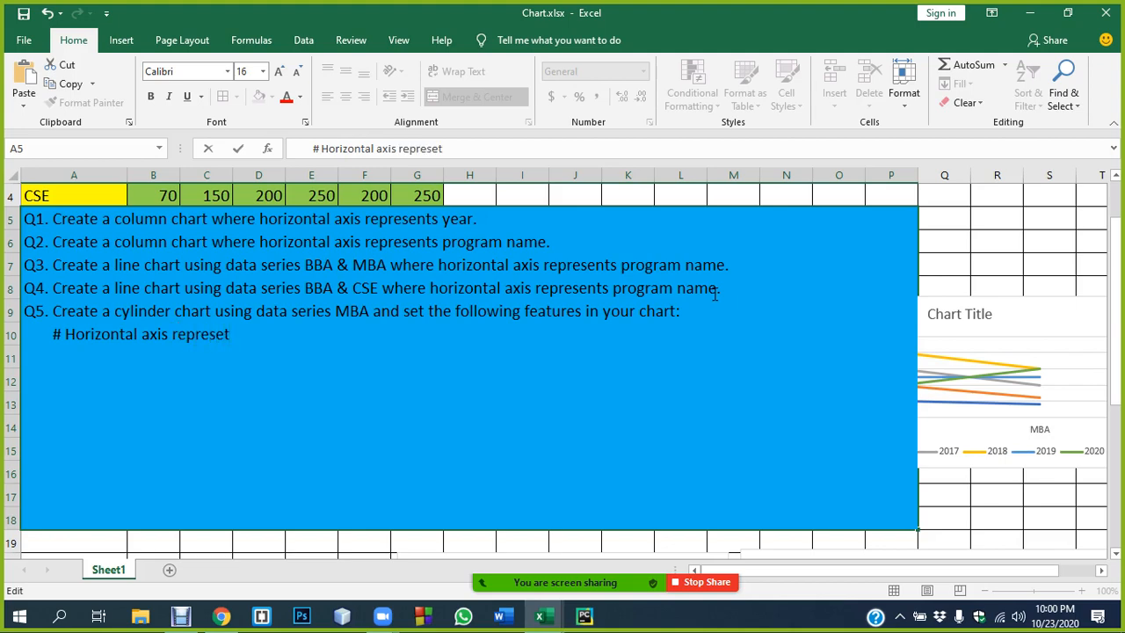
pyautogui.press('BackSpace')
pyautogui.write('ntes year.')
# Step: Add a second indented feature line under Q5 reading "# Show data lables at any position."
pyautogui.hotkey('alt', 'Return')
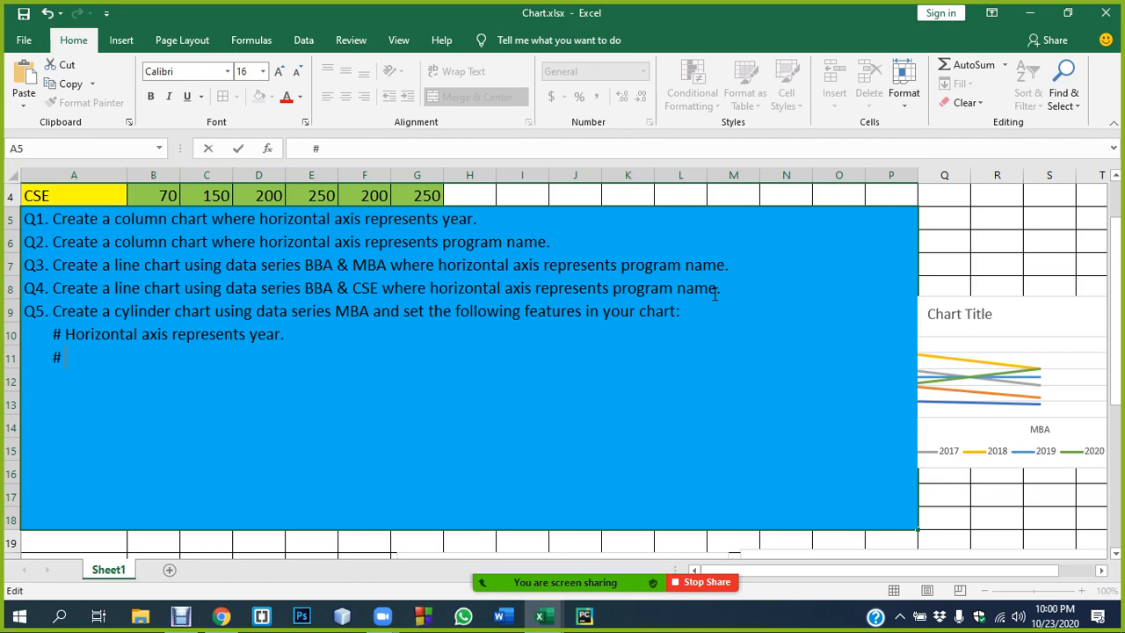
pyautogui.write('# Show data')
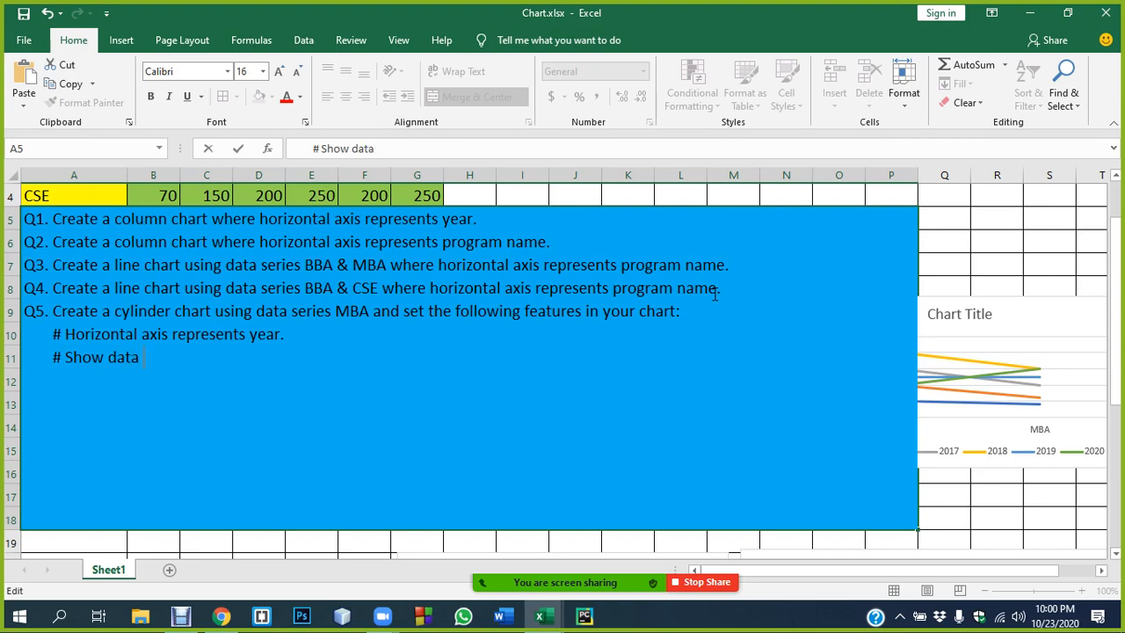
pyautogui.write(' lables at any p')
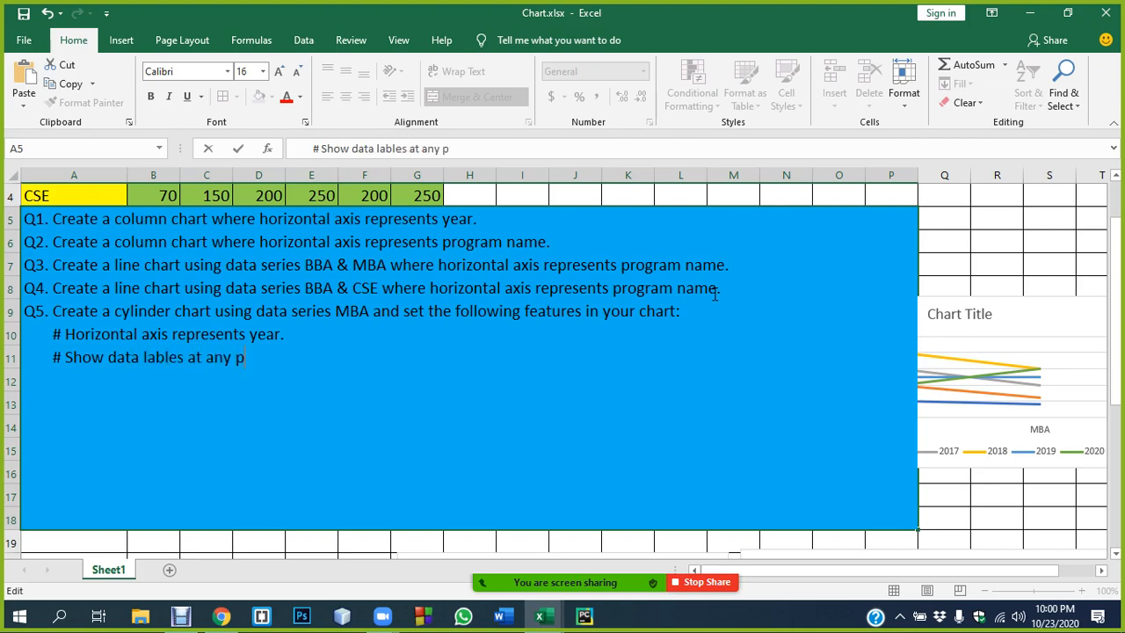
pyautogui.write('osition.')
# Step: Add a third indented feature line under Q5 reading "# Show data labels and remove legend."
pyautogui.hotkey('alt', 'Return')
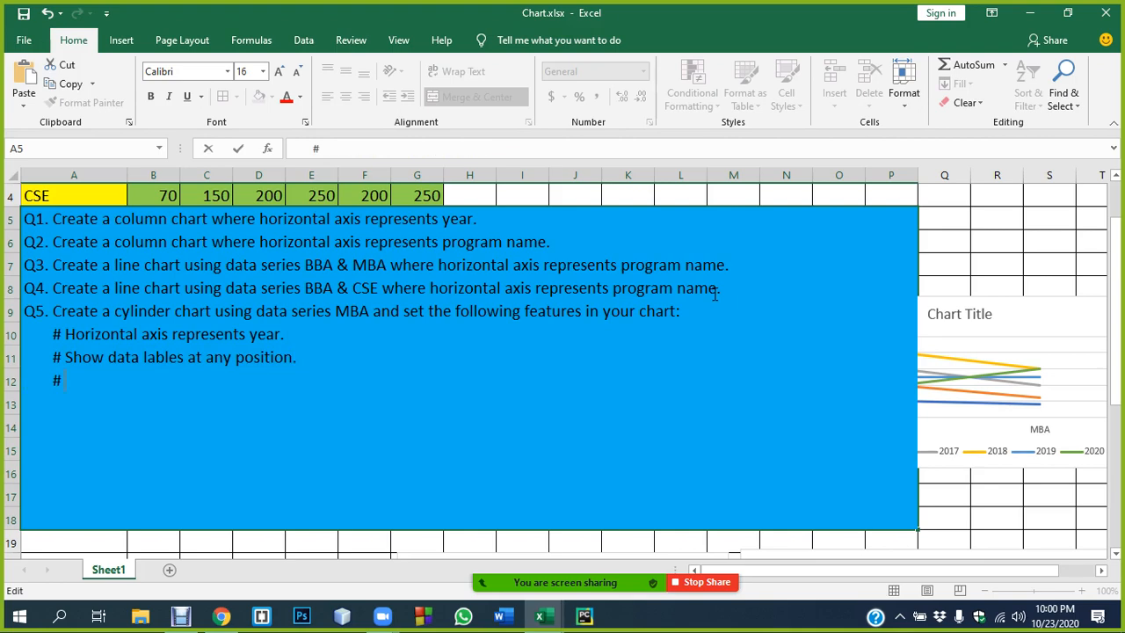
pyautogui.write('# Show data la')
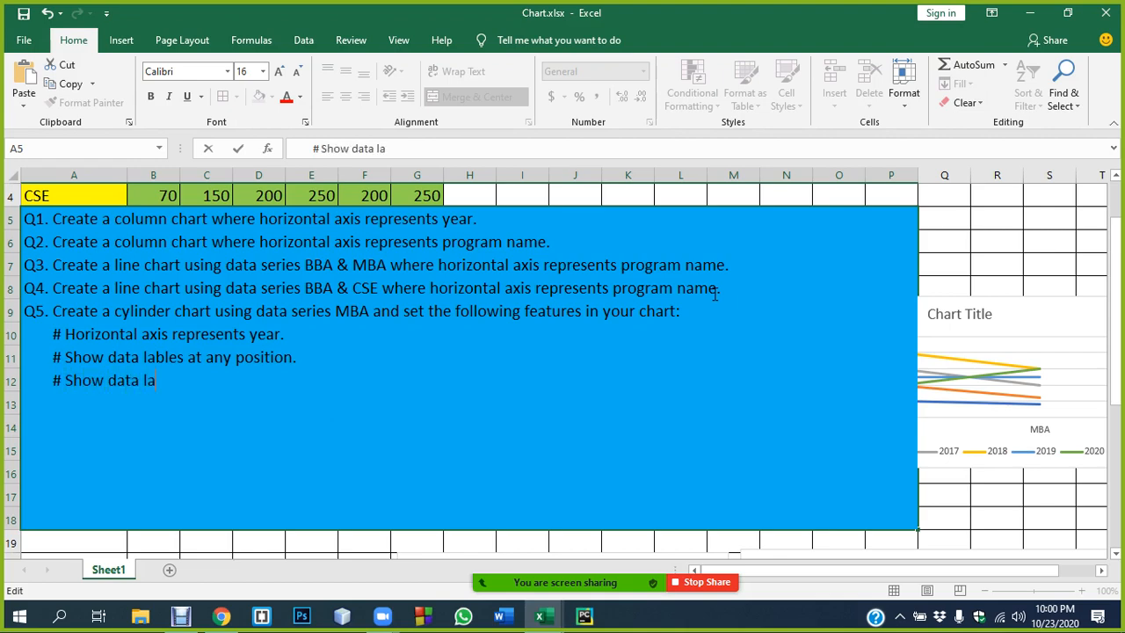
pyautogui.write('bel')
pyautogui.write('tab')
pyautogui.press('BackSpace')
pyautogui.press('BackSpace')
pyautogui.press('BackSpace')
pyautogui.press('BackSpace')
pyautogui.write('lable')
pyautogui.write(' and re')
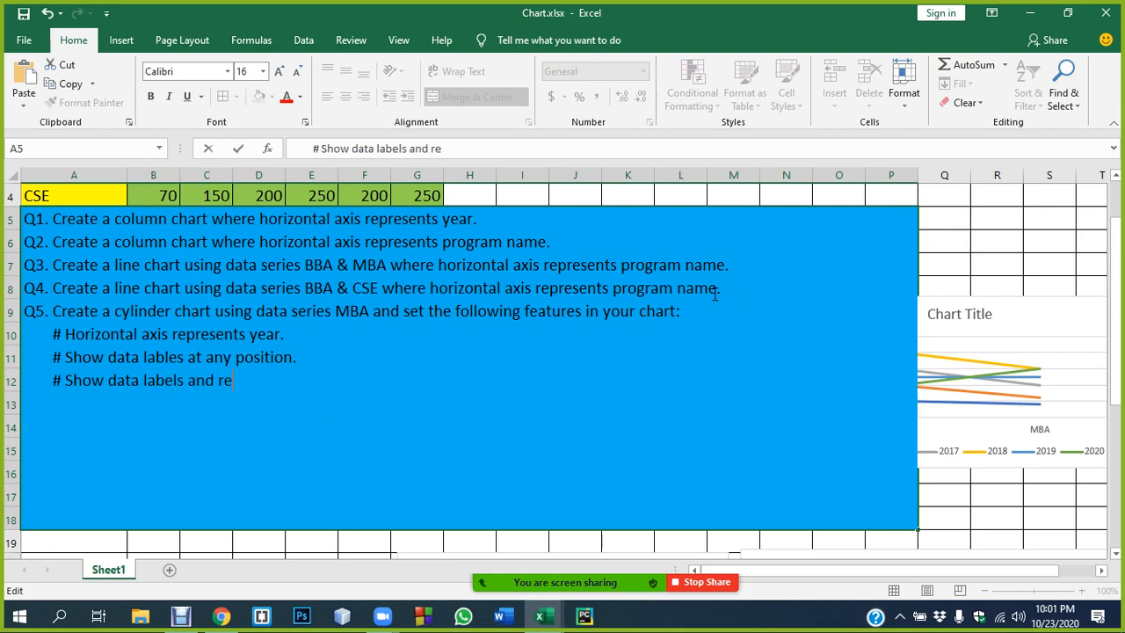
pyautogui.write('o')
pyautogui.press('BackSpace')
pyautogui.write('move legend')
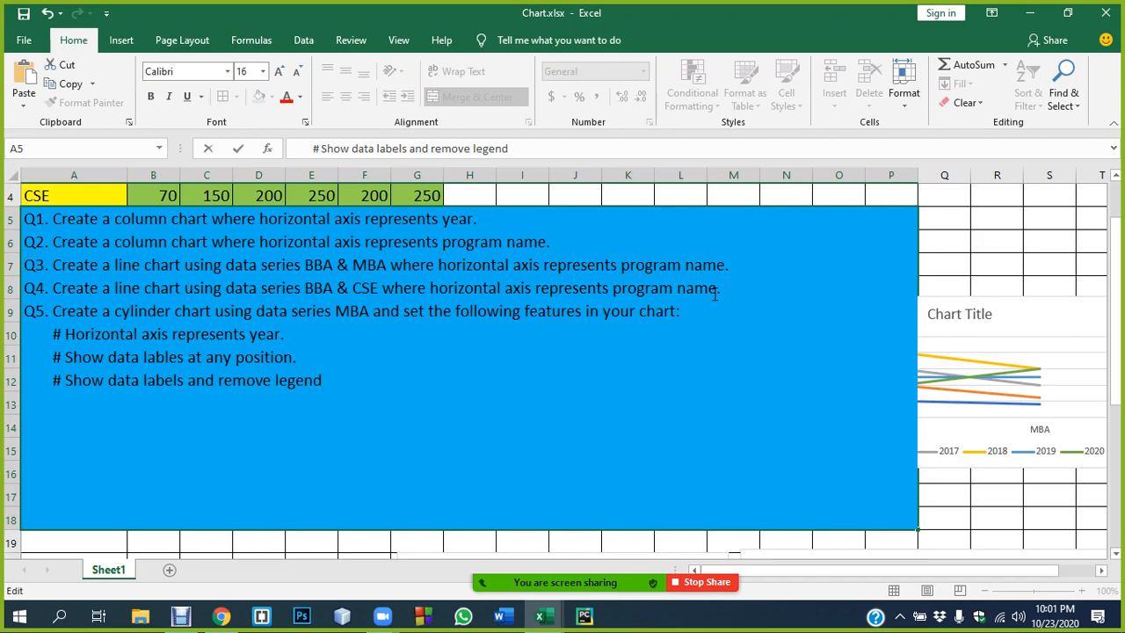
pyautogui.write('.')
# Step: Correct the misspelled word "lables" to "labels" in the second feature line of Q5
pyautogui.click(166, 356)
pyautogui.doubleClick(165, 356)
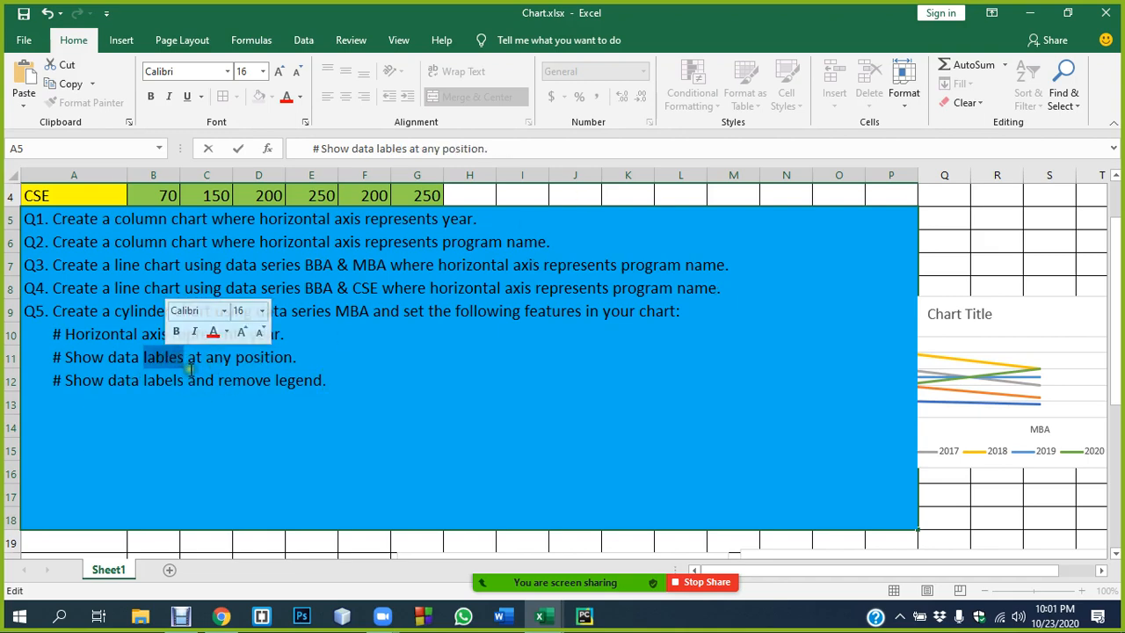
pyautogui.write('labels')
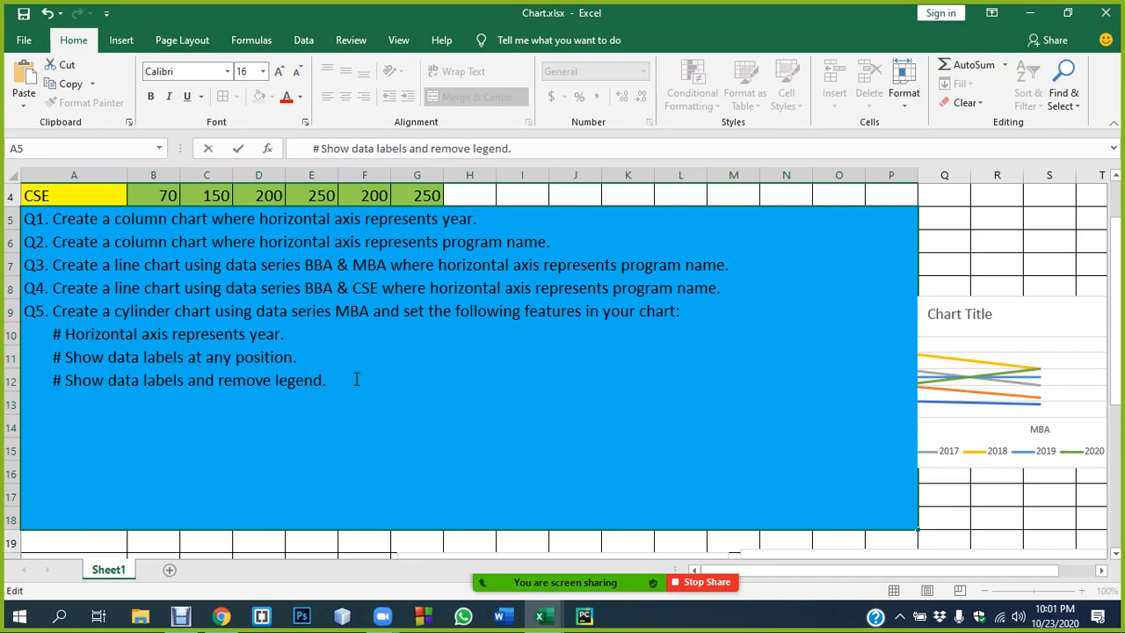
# Step: Add the feature lines "# Give proper chart title and axis titiles." and "# Shoe data table." to Q5 and commit the cell
pyautogui.hotkey('alt', 'Return')
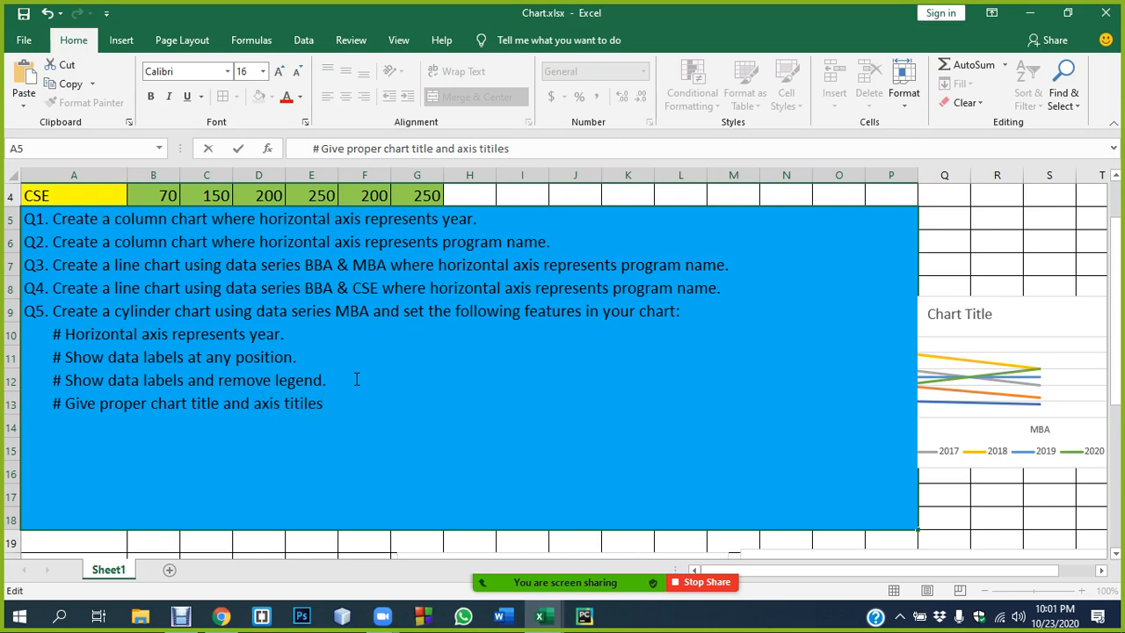
pyautogui.hotkey('alt', 'Return')
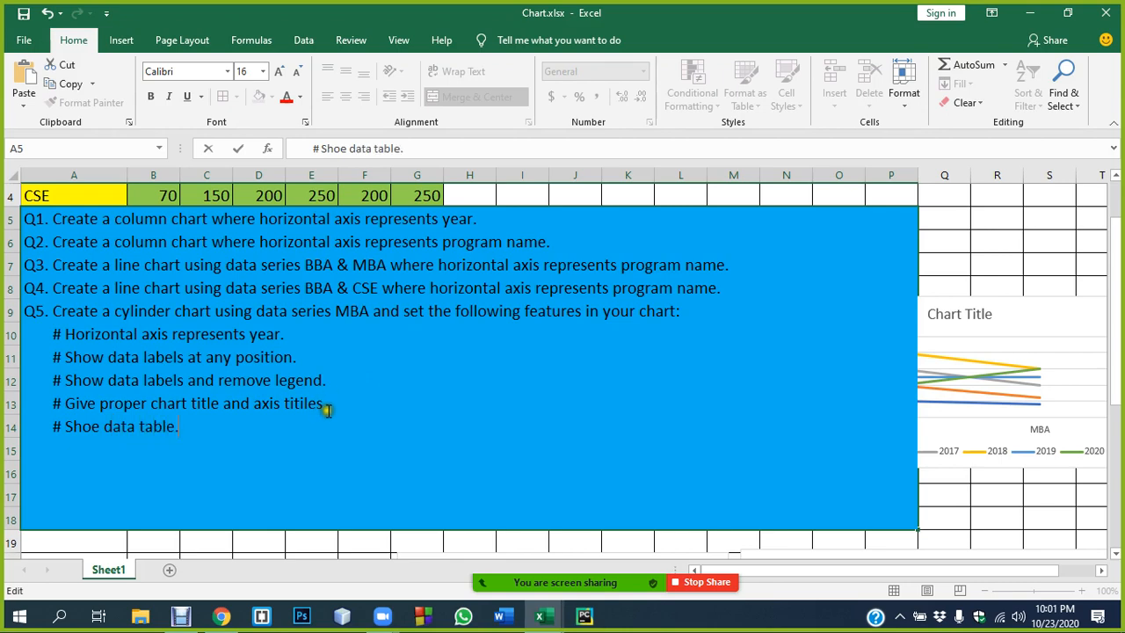
pyautogui.click(326, 406)
pyautogui.write('.')
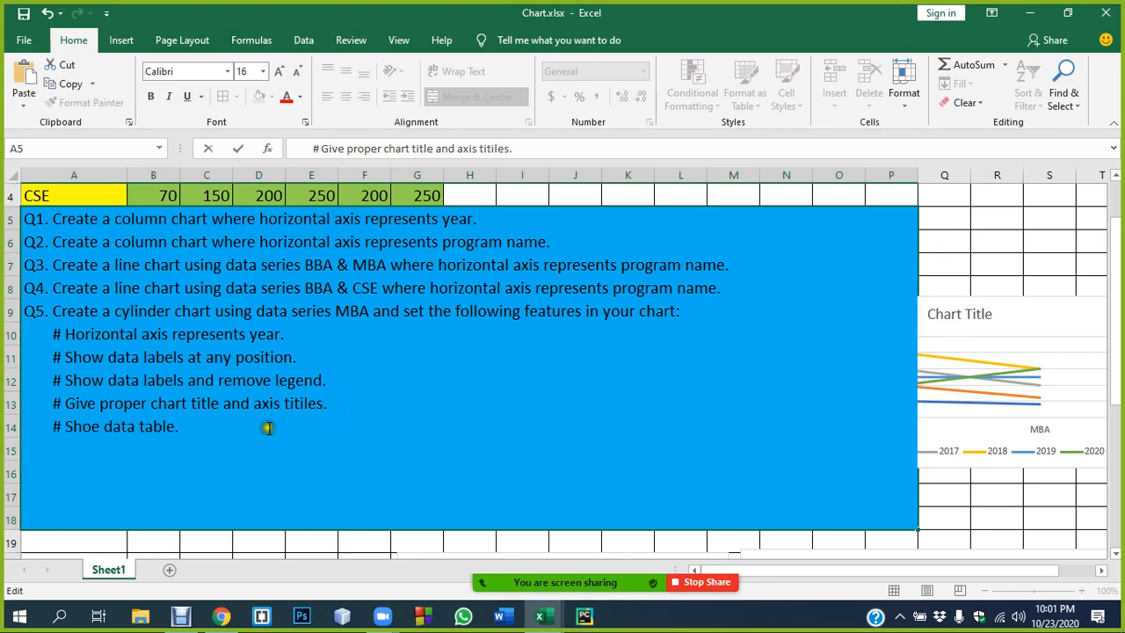
pyautogui.moveTo(200, 427); pyautogui.dragTo(48, 354)
pyautogui.click(990, 249)
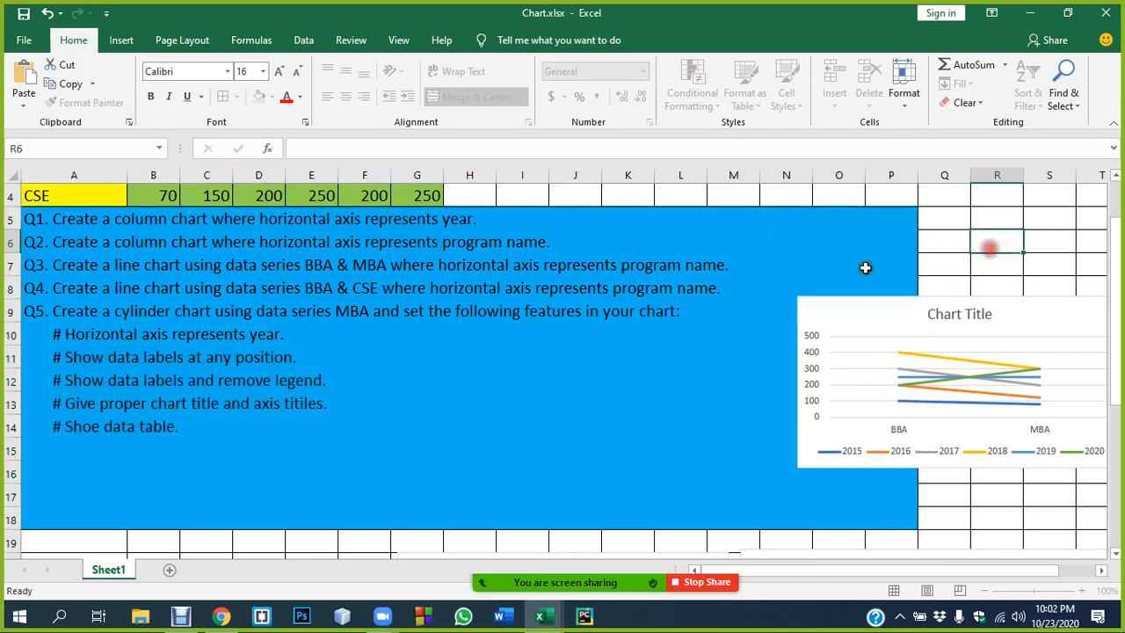
# Step: Correct "Shoe" to "Show" in the data table line of Q5 and commit the cell
pyautogui.click(149, 344)
pyautogui.click(350, 311)
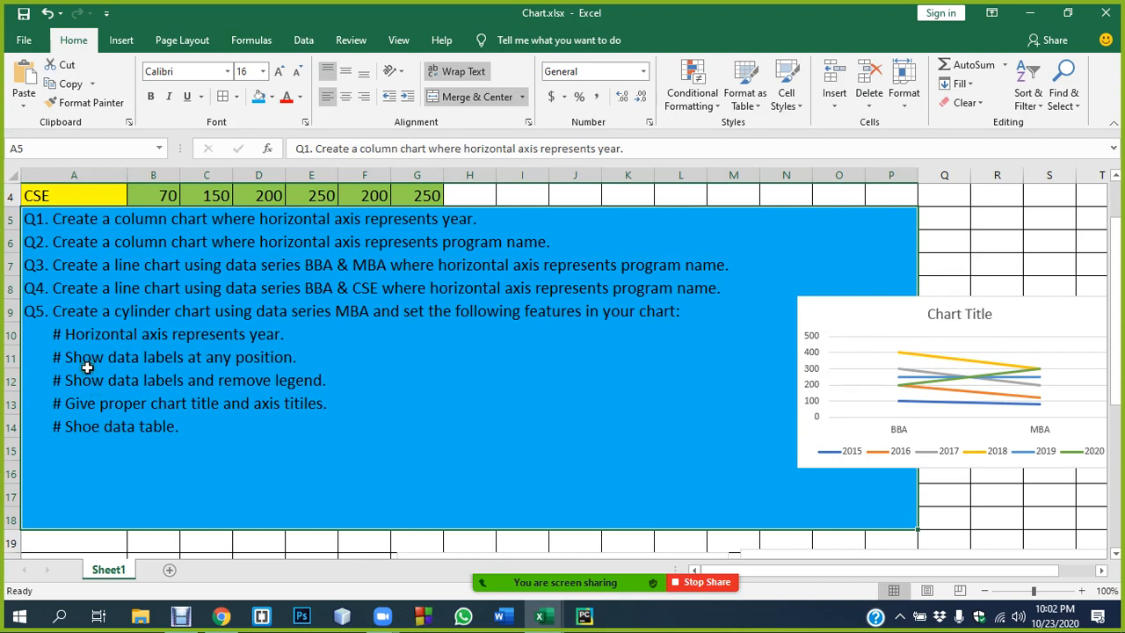
pyautogui.doubleClick(110, 426)
pyautogui.press('BackSpace')
pyautogui.write('w')
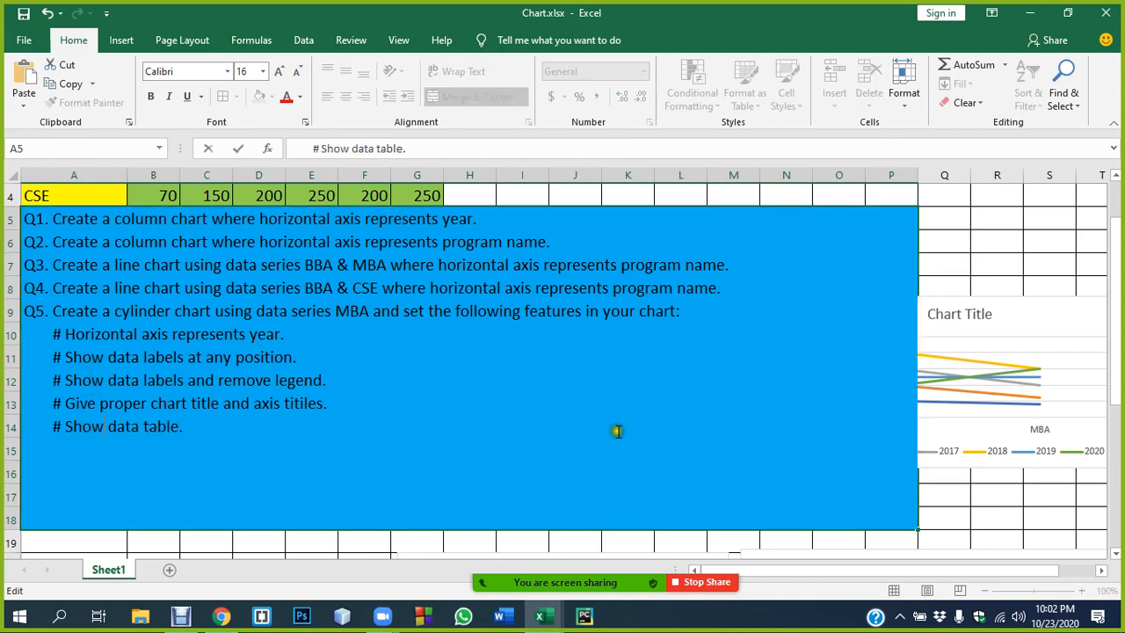
pyautogui.click(982, 211)
# Step: Select the MBA row of the Program/Year table, cells A3 to G3, as the data for the Q5 chart
pyautogui.click(93, 341)
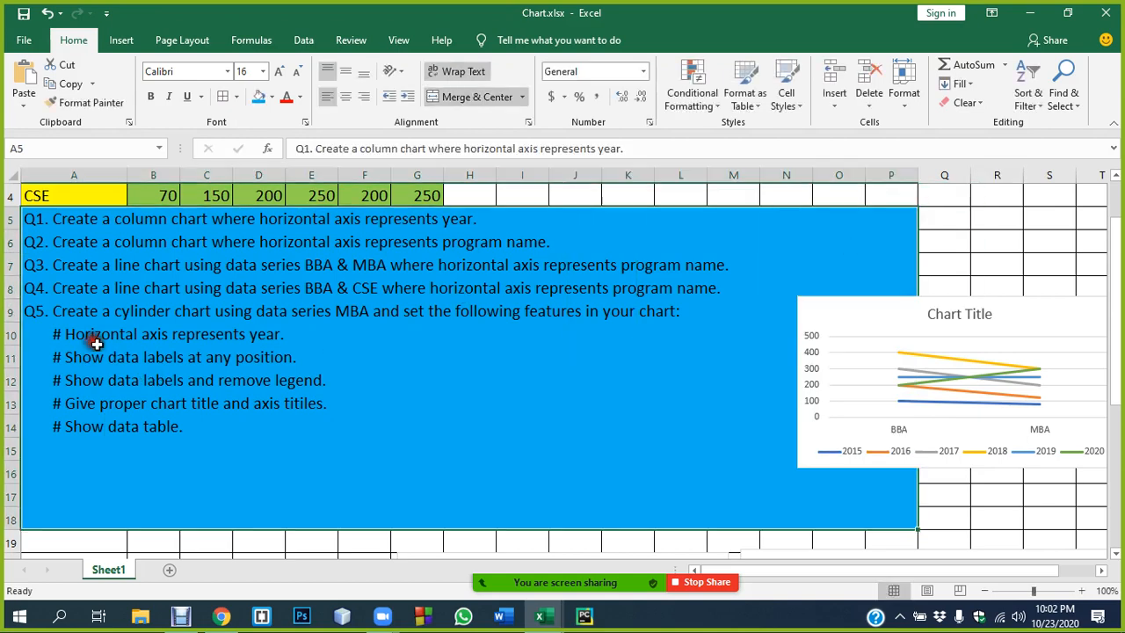
pyautogui.scroll(1, 297, 351)
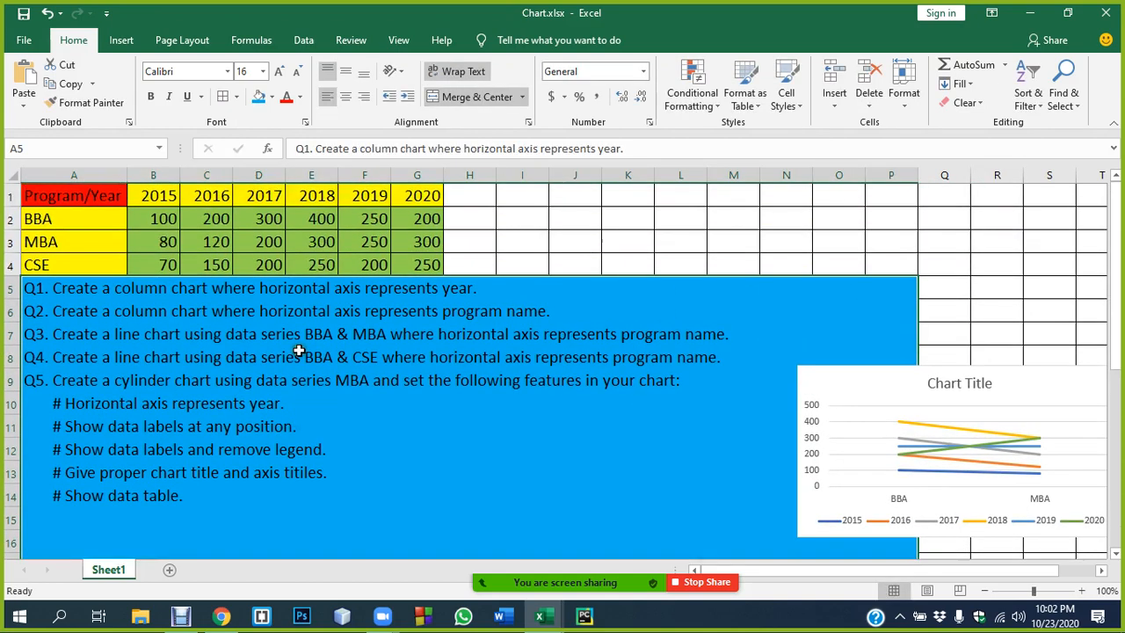
pyautogui.click(476, 243)
pyautogui.moveTo(31, 241); pyautogui.dragTo(414, 242)
# Step: Look through the column, waterfall and stock, hierarchy, and line chart types for a cylinder chart for the MBA data
pyautogui.click(121, 40)
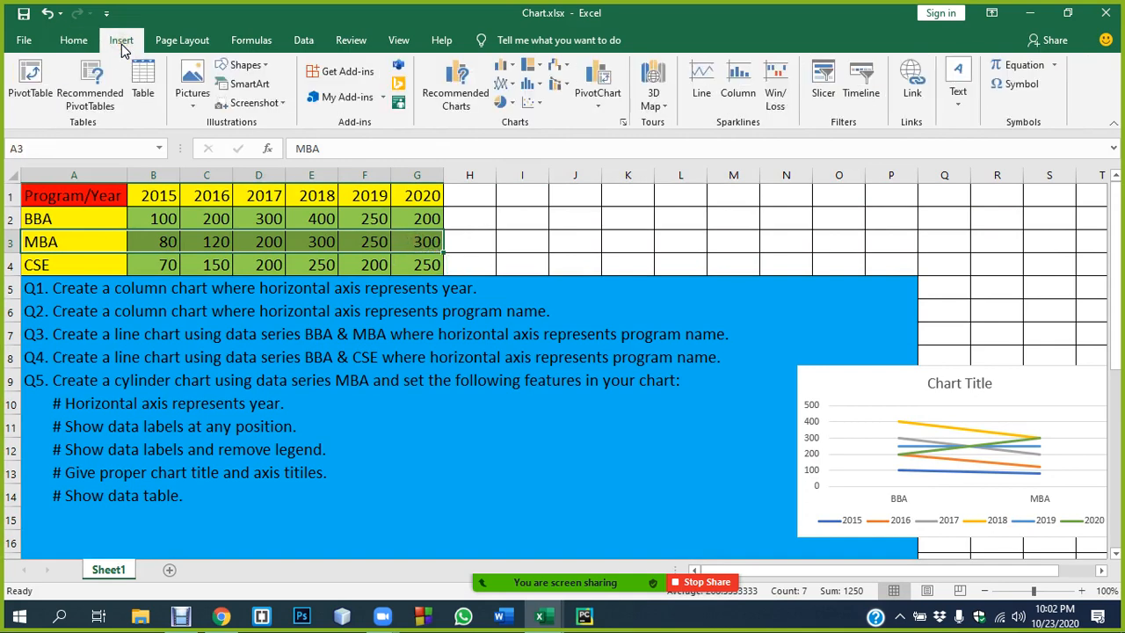
pyautogui.click(506, 84)
pyautogui.click(506, 68)
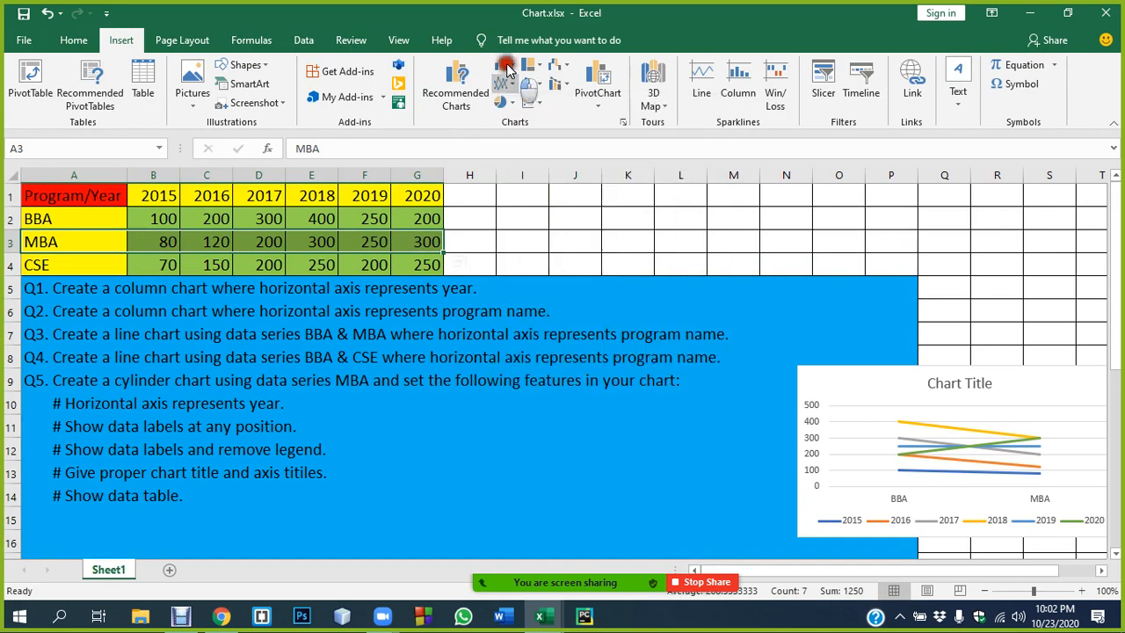
pyautogui.click(506, 68)
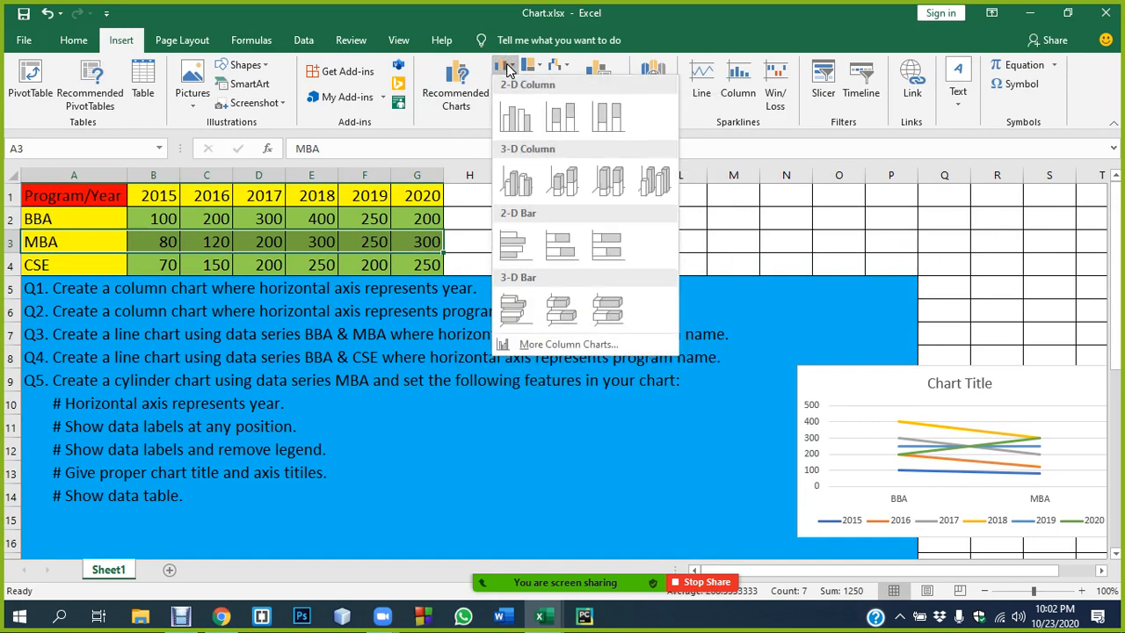
pyautogui.click(564, 69)
pyautogui.click(563, 69)
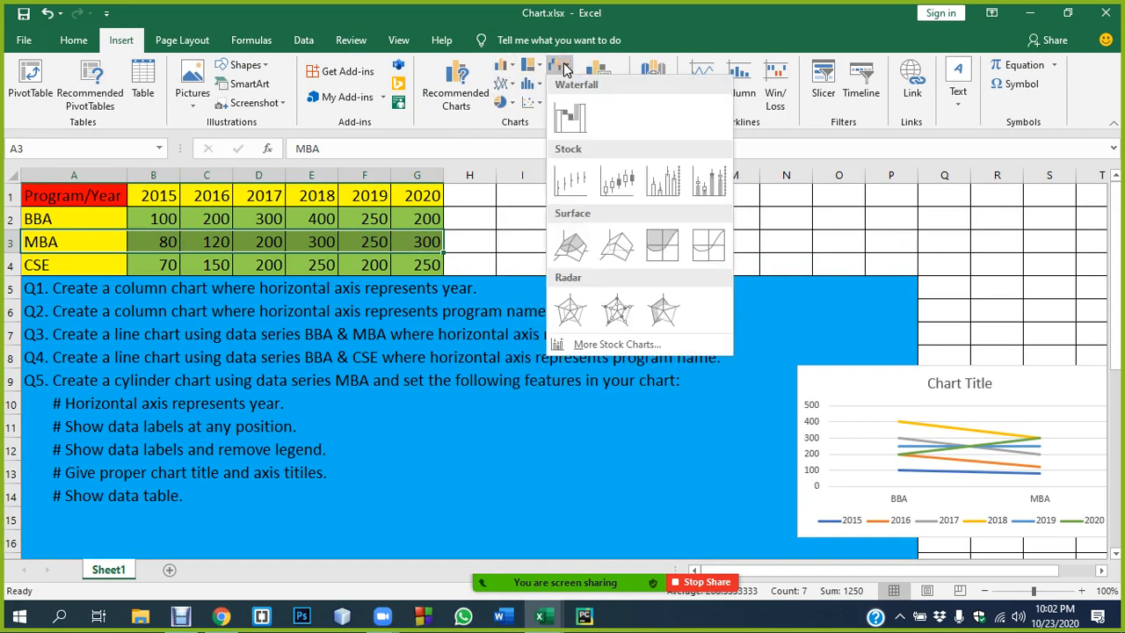
pyautogui.click(510, 68)
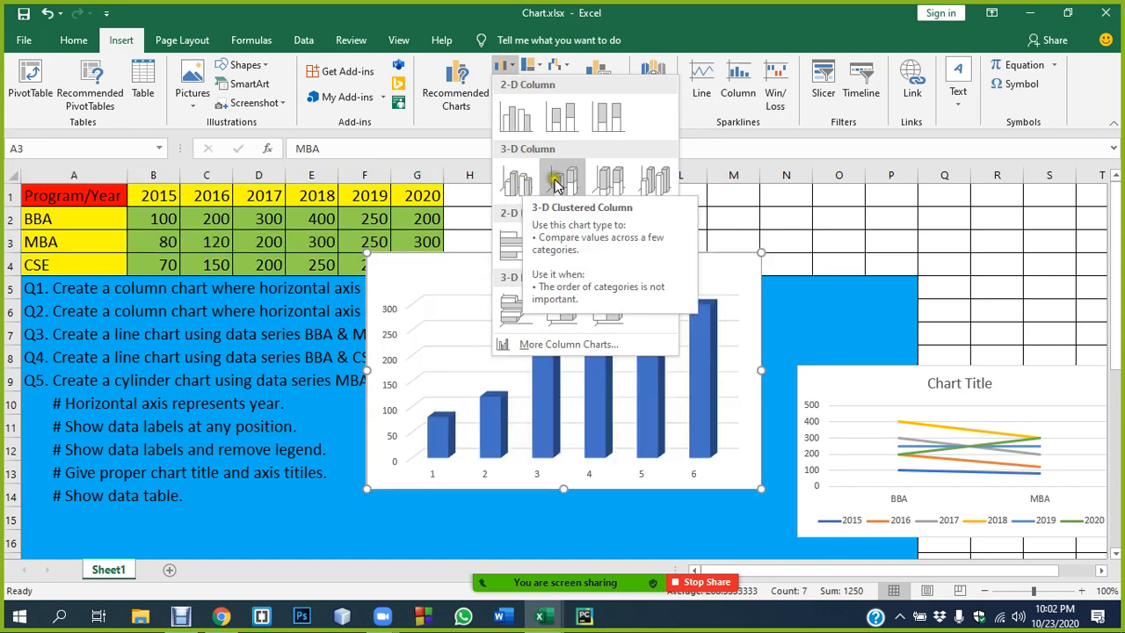
pyautogui.click(530, 66)
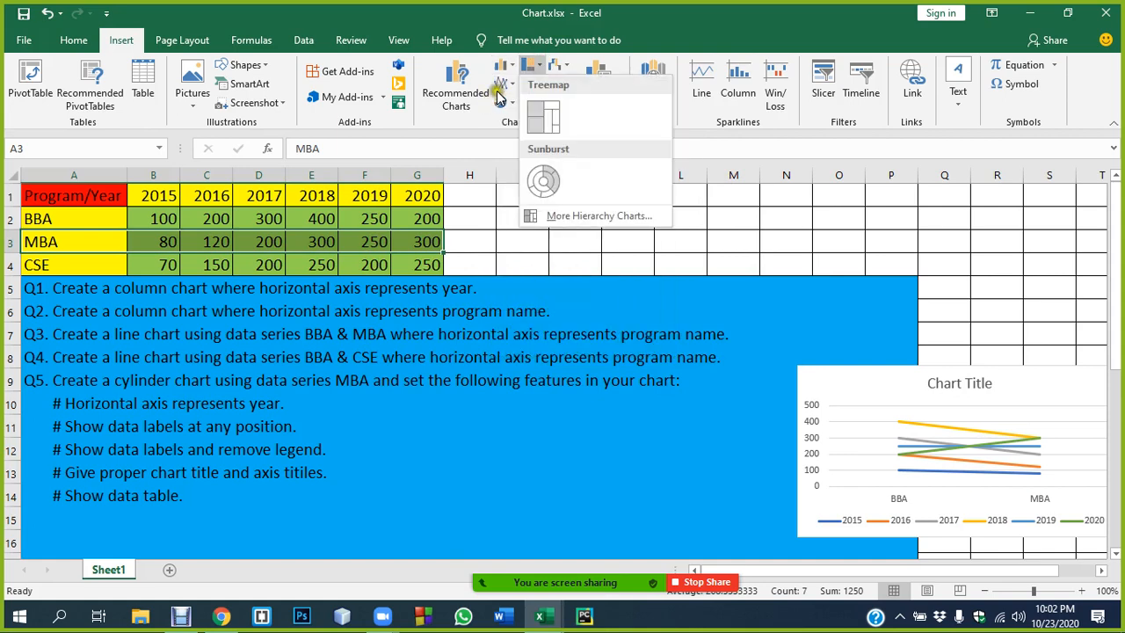
pyautogui.click(502, 84)
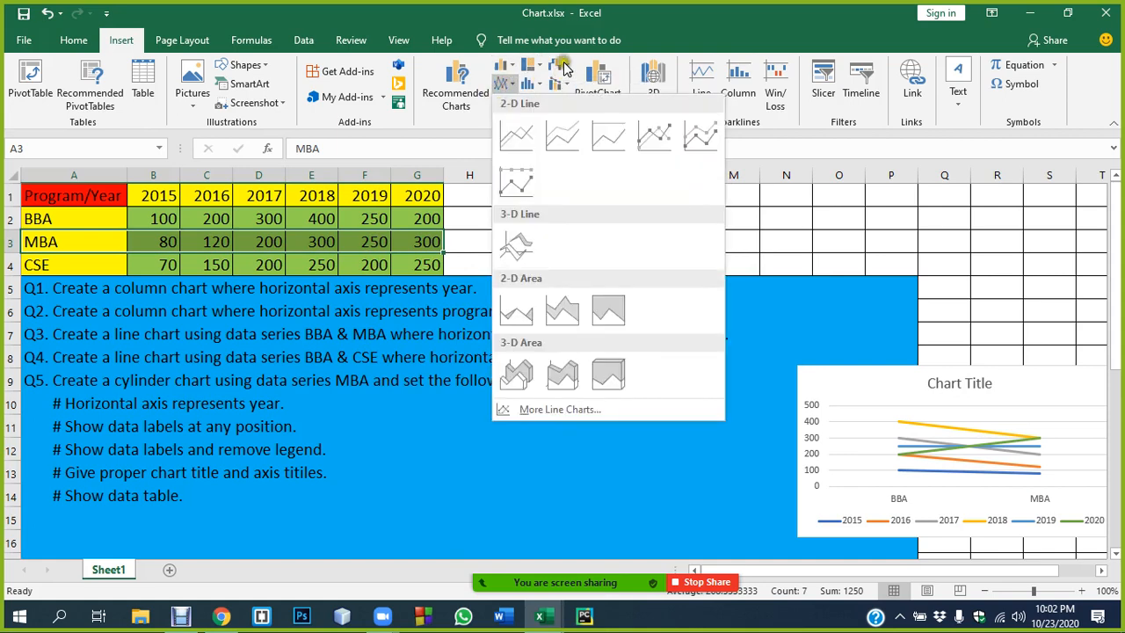
# Step: Examine the chart types available for the MBA row, including Column, Line, Combo, Treemap, Area and Pie, for a cylinder option
pyautogui.click(475, 95)
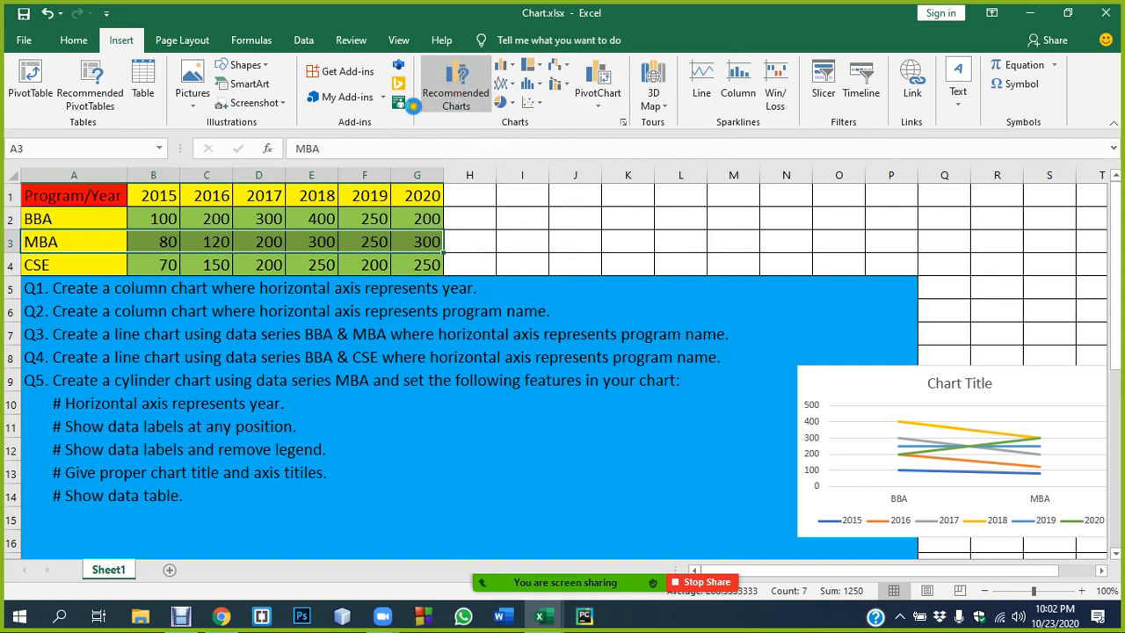
pyautogui.click(479, 115)
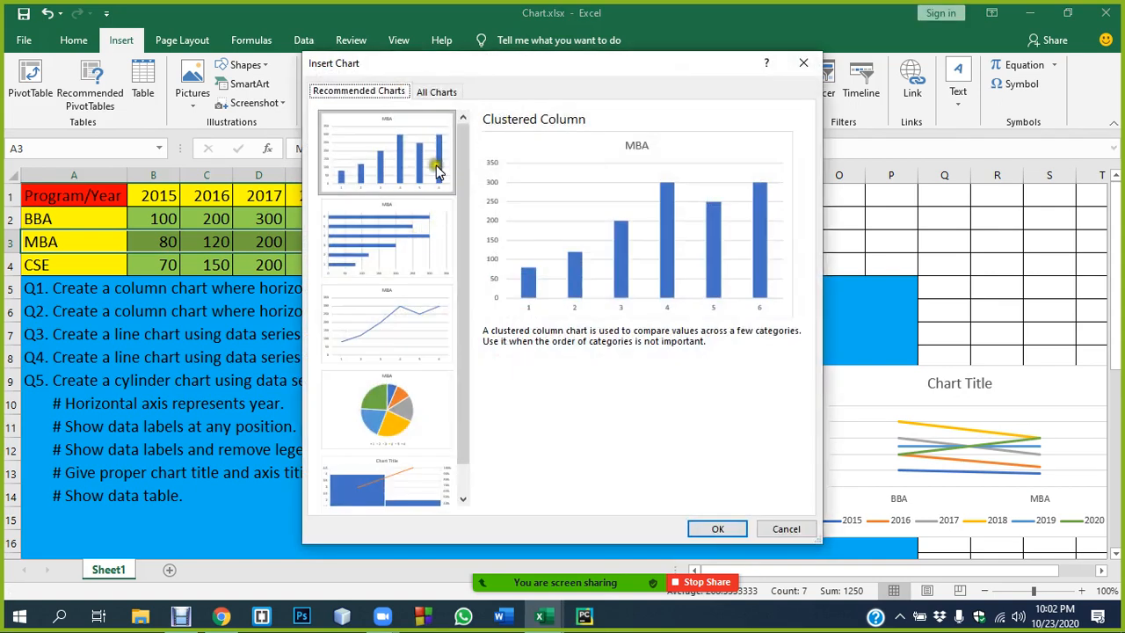
pyautogui.click(440, 96)
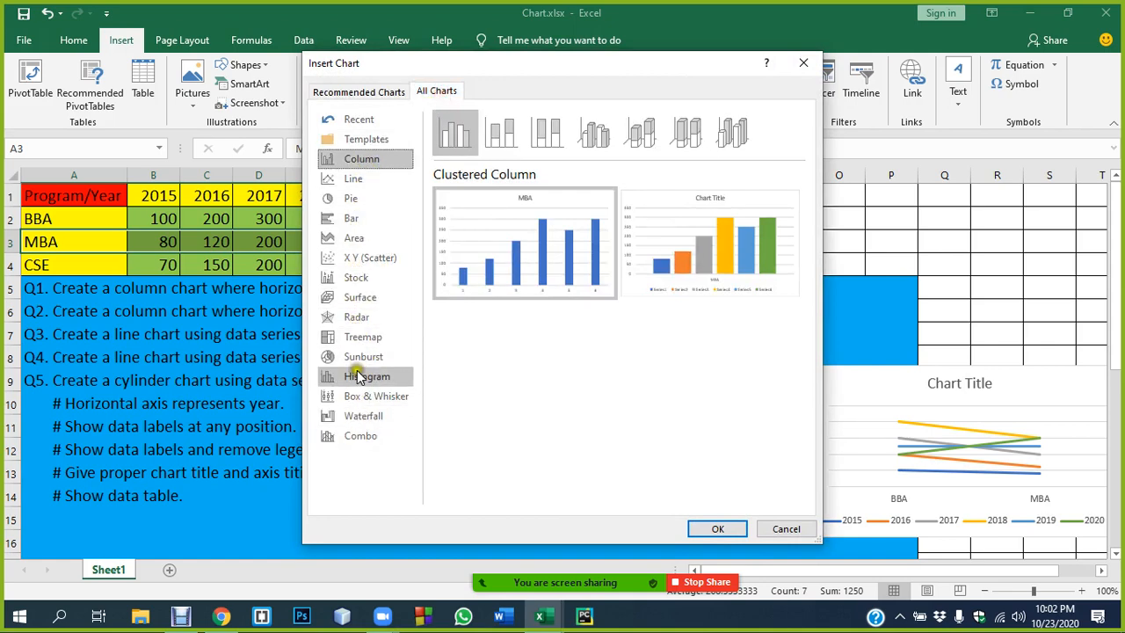
pyautogui.click(361, 180)
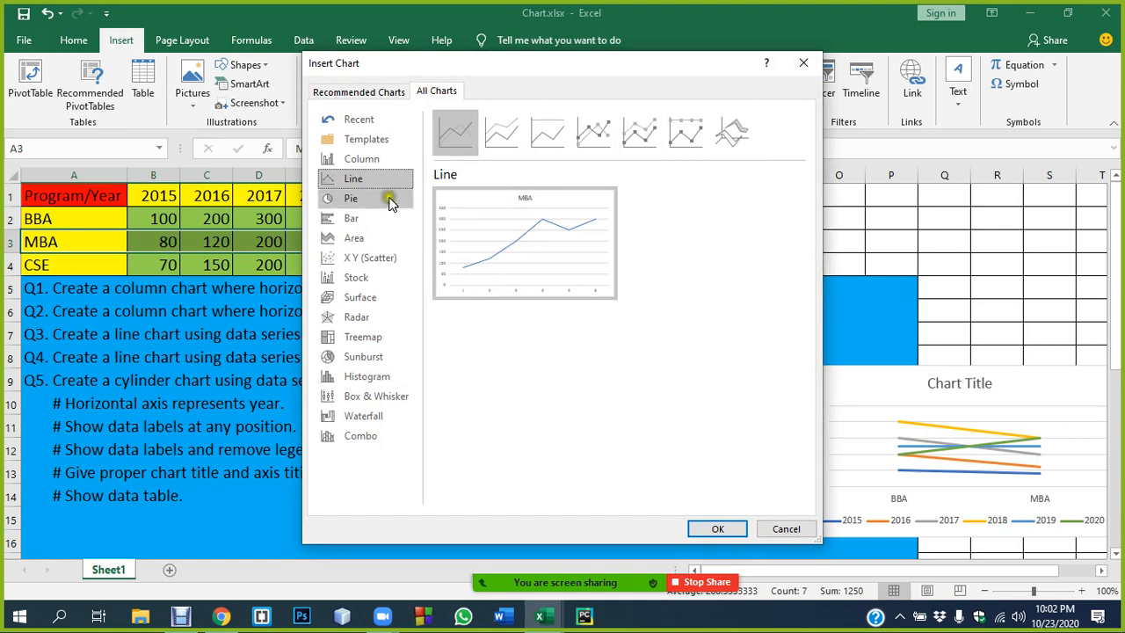
pyautogui.click(357, 165)
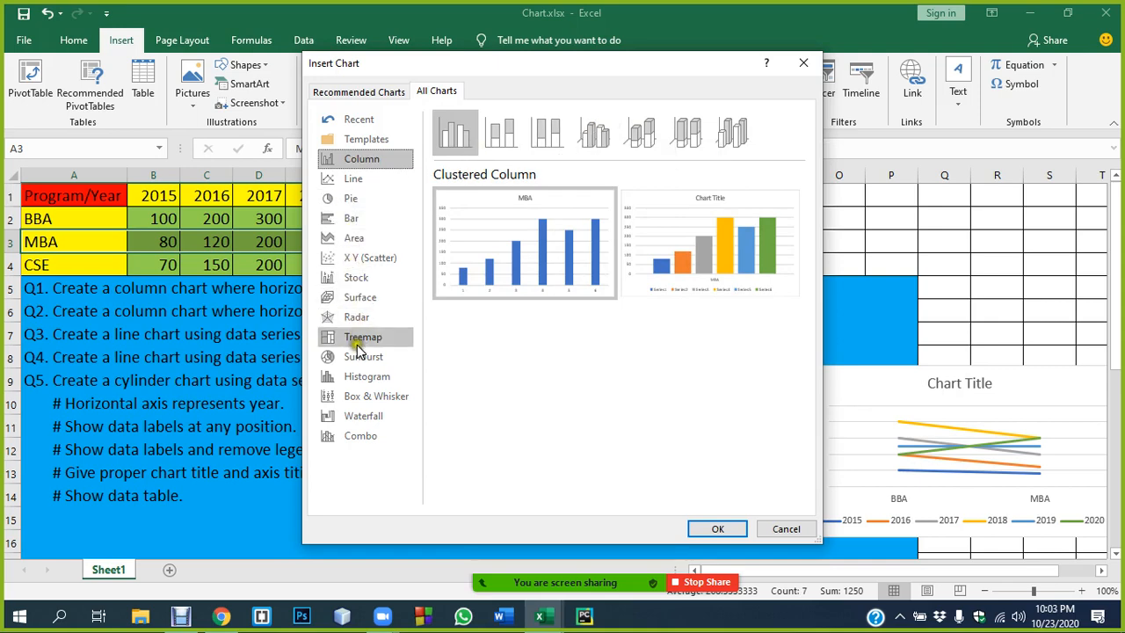
pyautogui.click(362, 439)
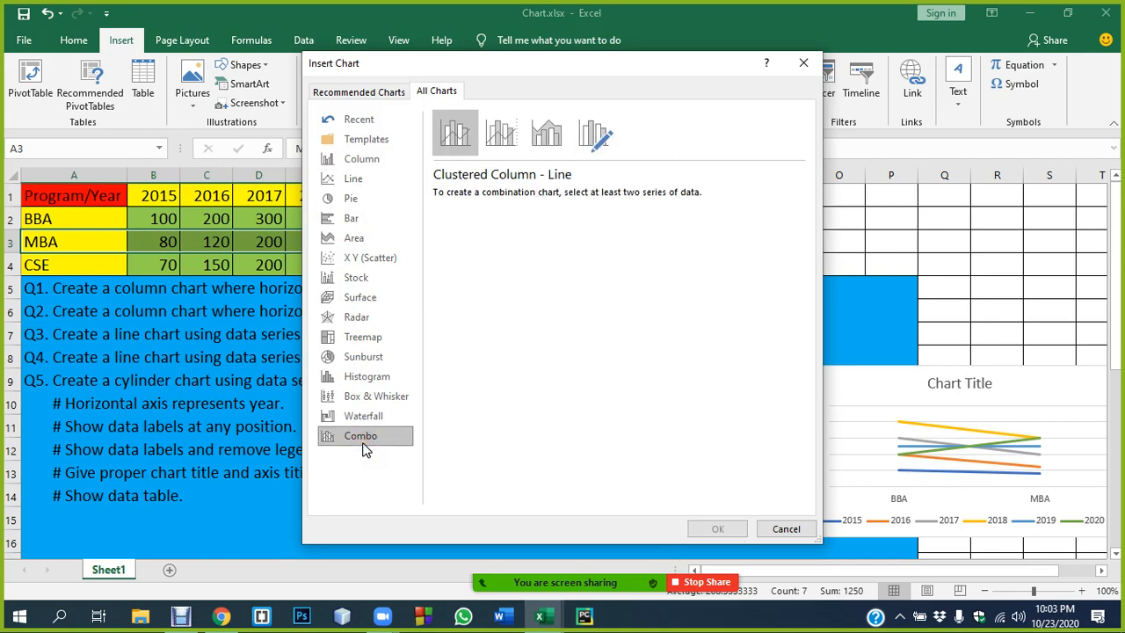
pyautogui.click(363, 337)
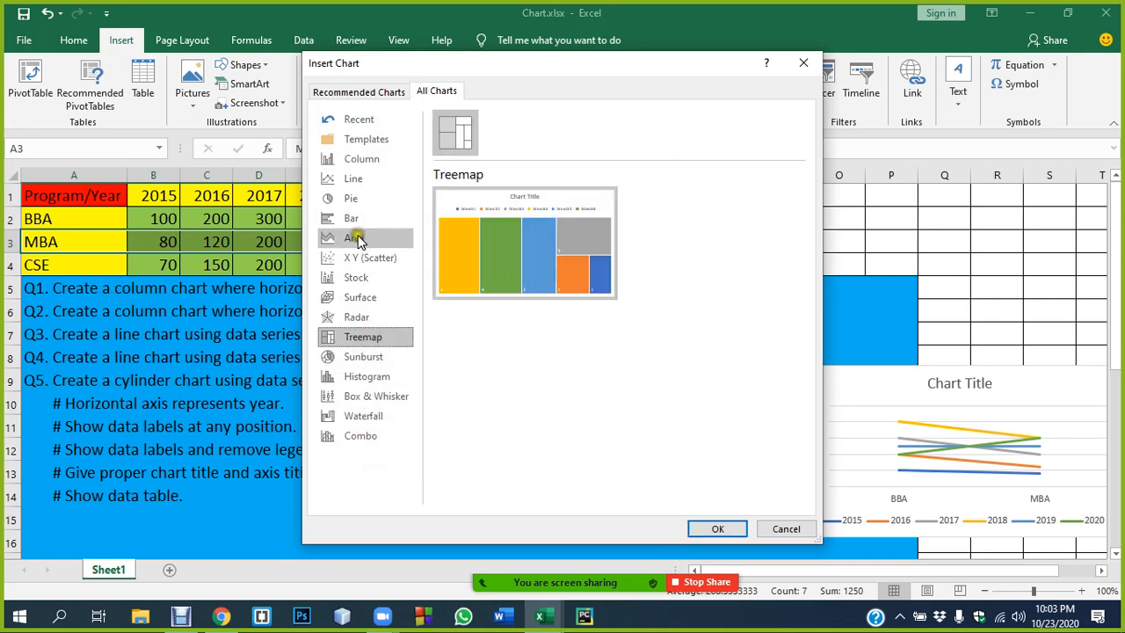
pyautogui.click(353, 237)
pyautogui.click(351, 198)
pyautogui.click(352, 162)
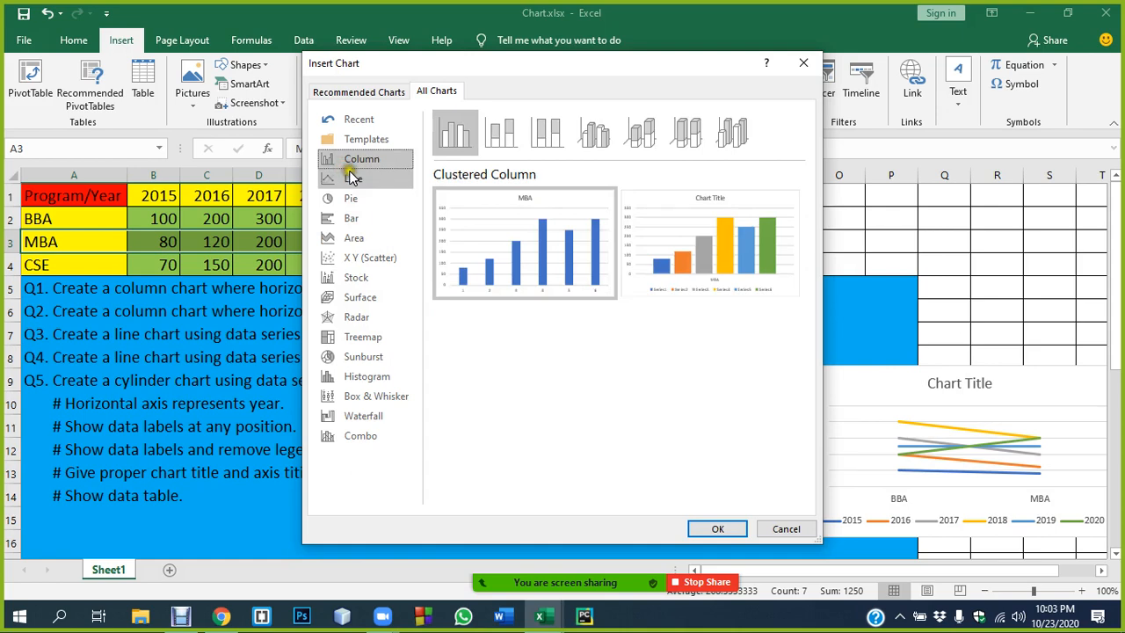
pyautogui.click(803, 63)
# Step: Replace the word "cylinder" with "column" in question Q5 of the blue instructions block
pyautogui.click(119, 450)
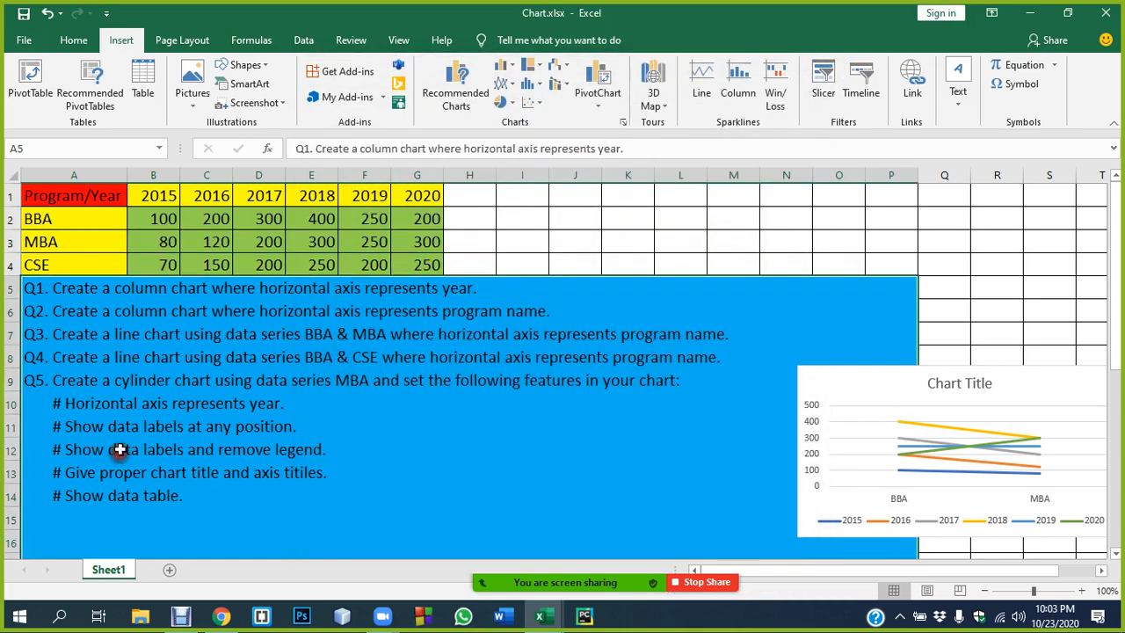
pyautogui.doubleClick(146, 380)
pyautogui.doubleClick(143, 380)
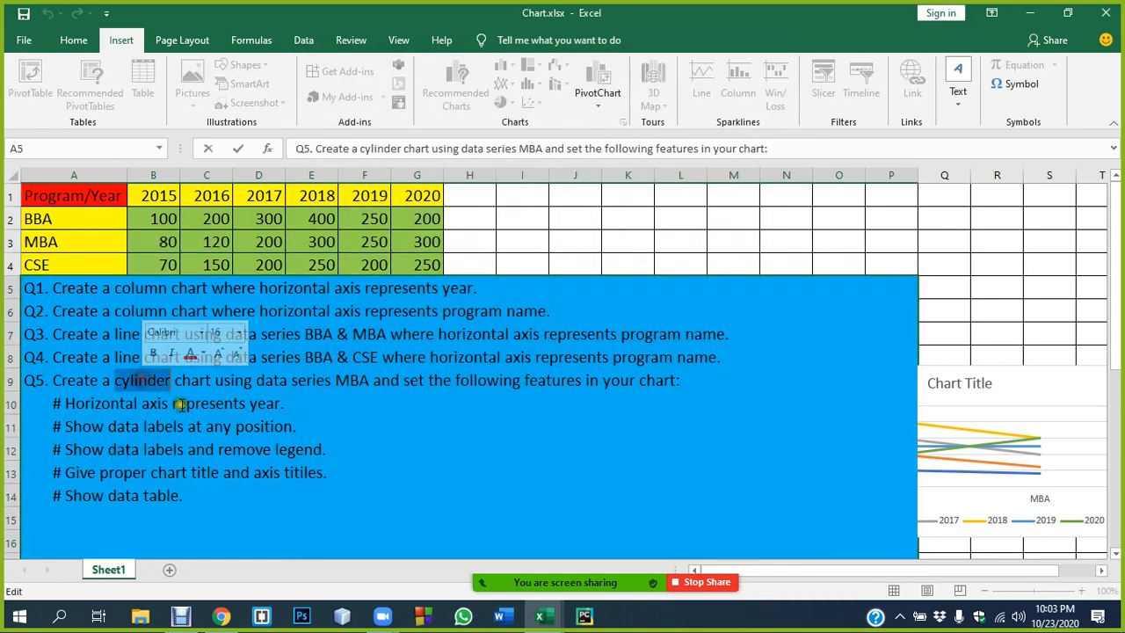
pyautogui.write('column')
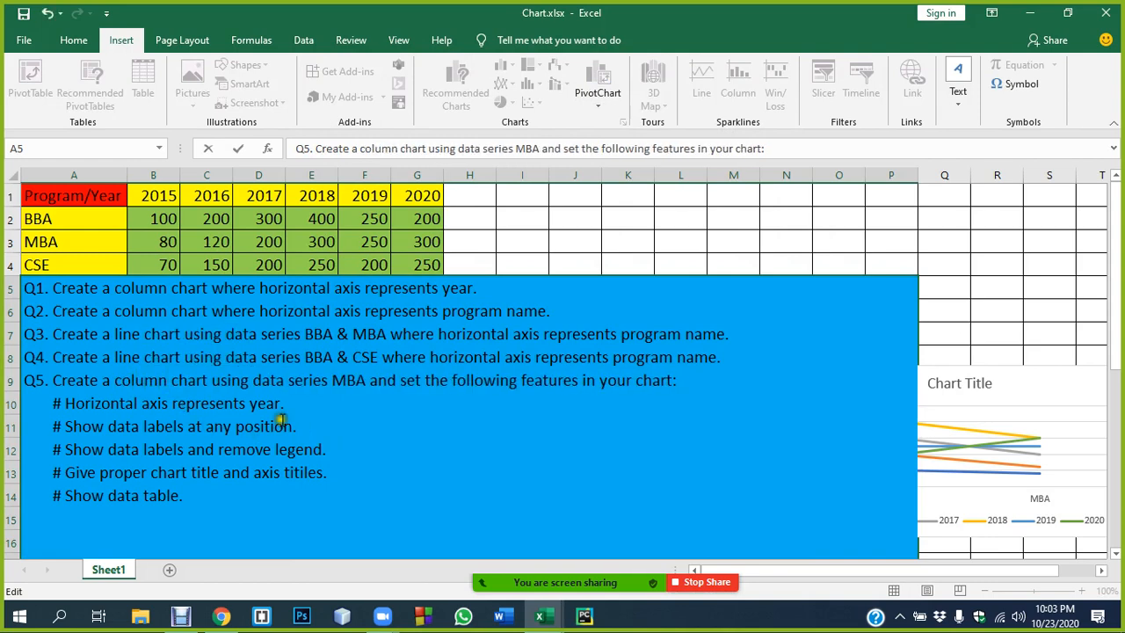
pyautogui.click(512, 226)
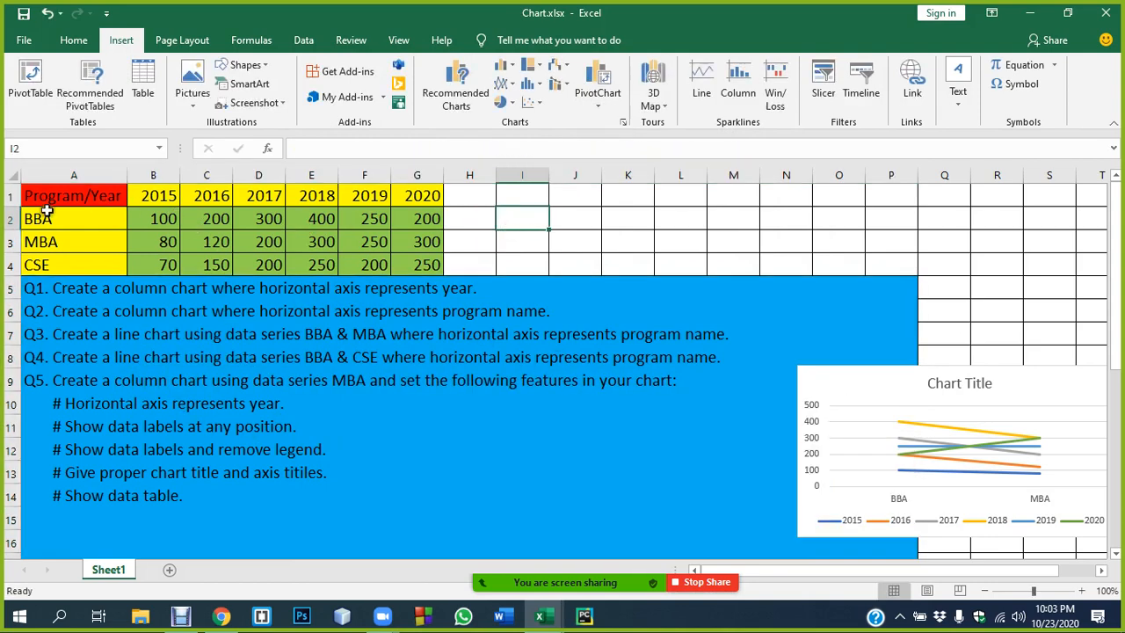
# Step: Insert a 3-D clustered column chart from the MBA row A3:G3 and move it beside the data table over columns L to R
pyautogui.moveTo(31, 237); pyautogui.dragTo(428, 241)
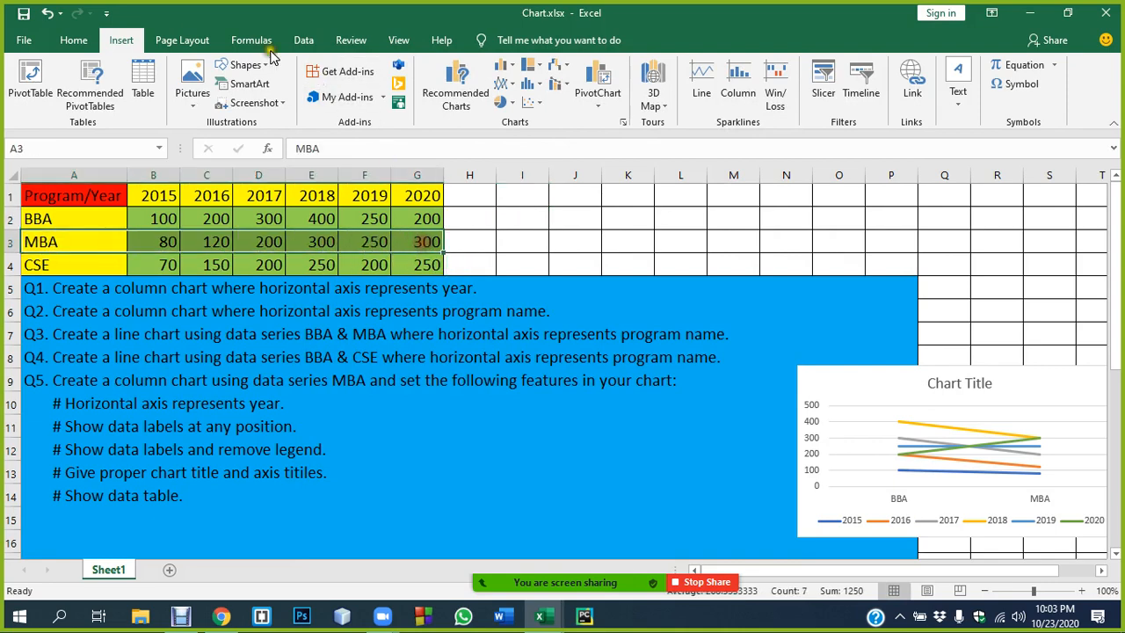
pyautogui.click(505, 66)
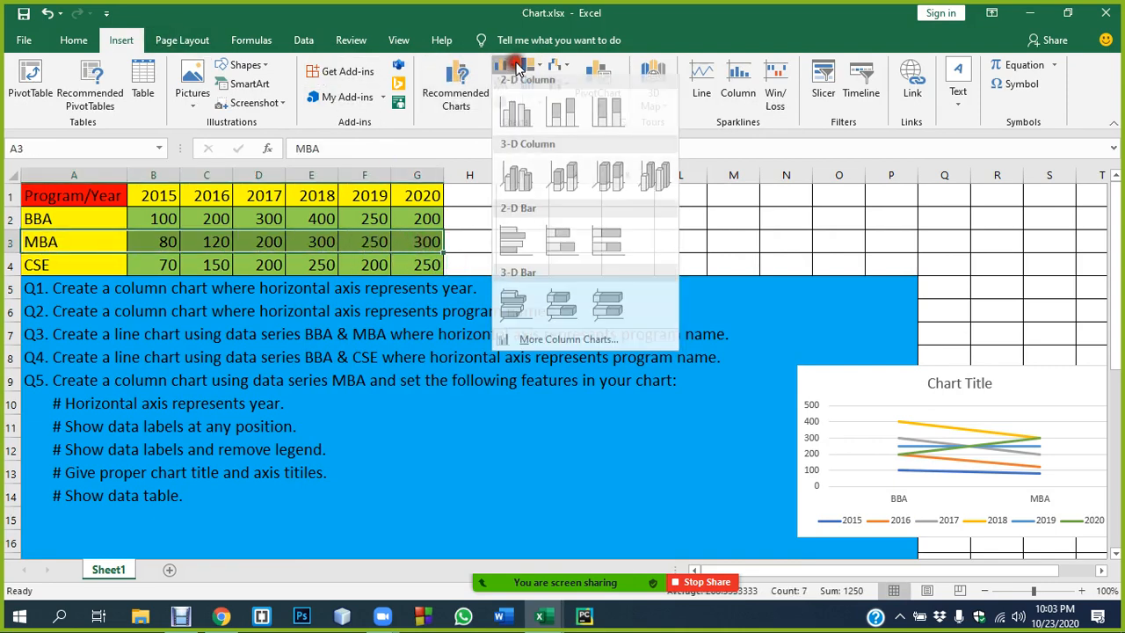
pyautogui.click(531, 182)
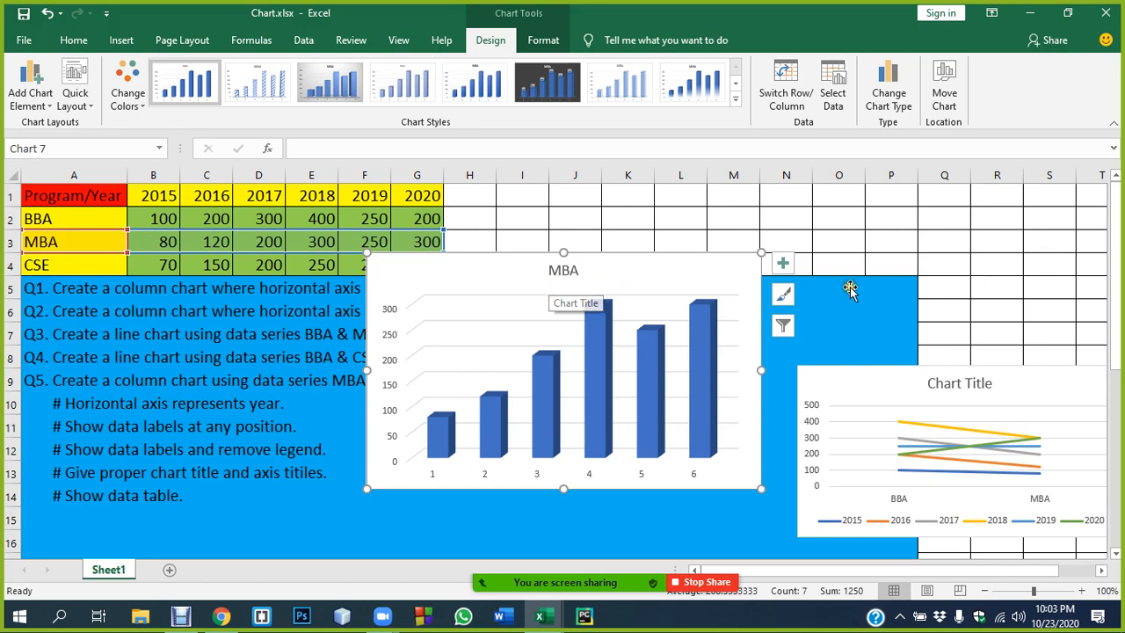
pyautogui.moveTo(710, 259); pyautogui.dragTo(977, 217)
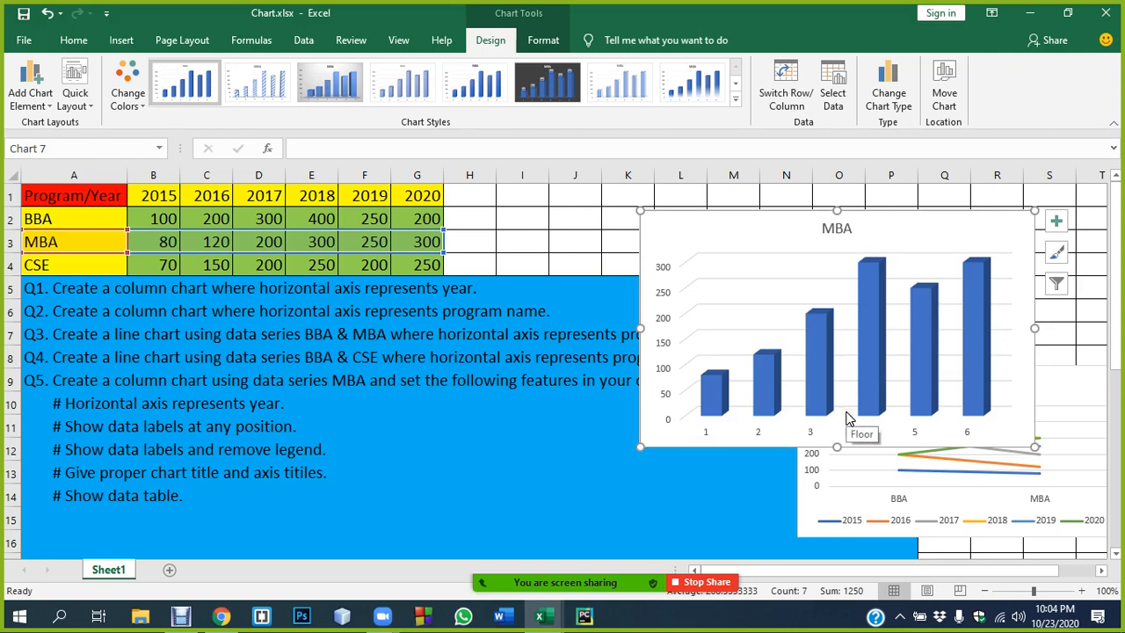
# Step: Set the MBA chart's horizontal axis labels to the years 2015 to 2020 in B1:G1
pyautogui.click(962, 323)
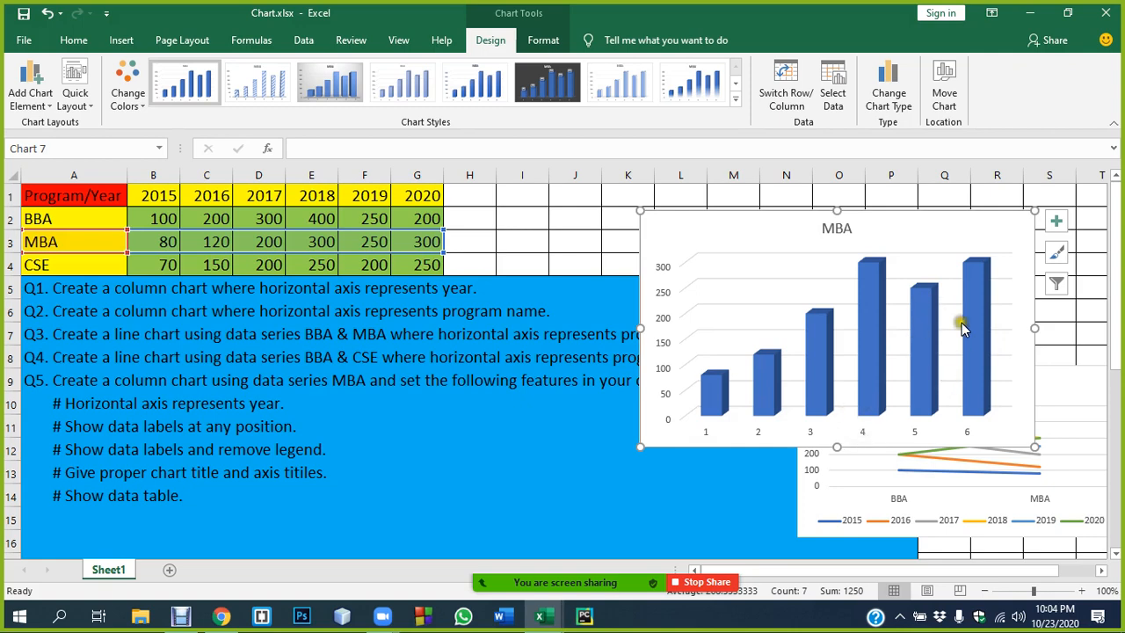
pyautogui.click(835, 88)
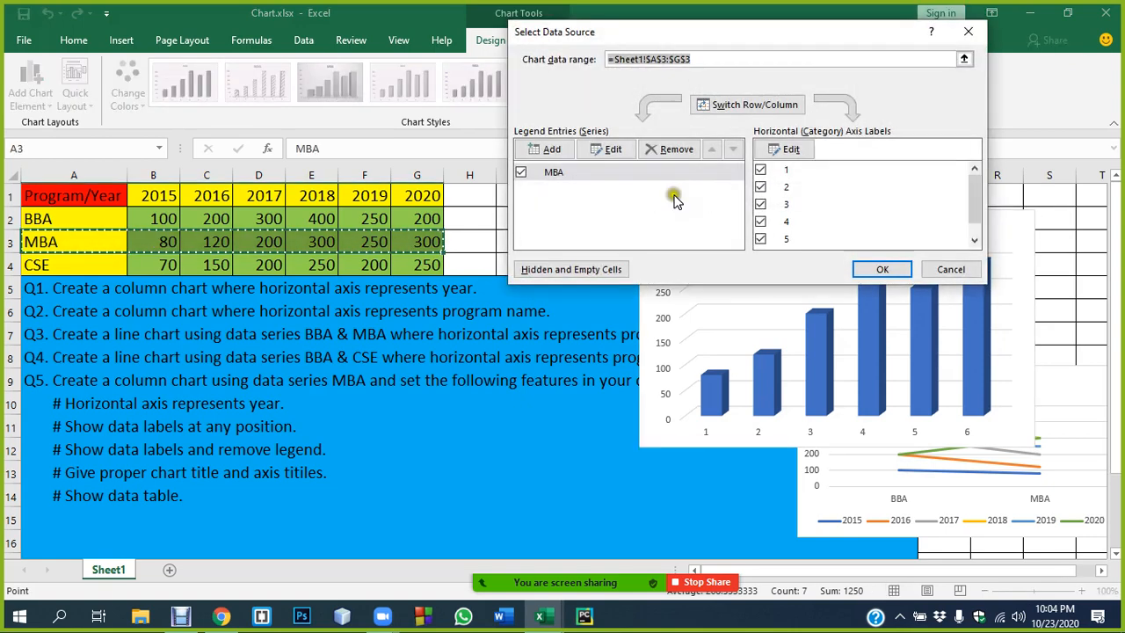
pyautogui.click(786, 149)
pyautogui.moveTo(171, 194); pyautogui.dragTo(427, 196)
pyautogui.click(767, 181)
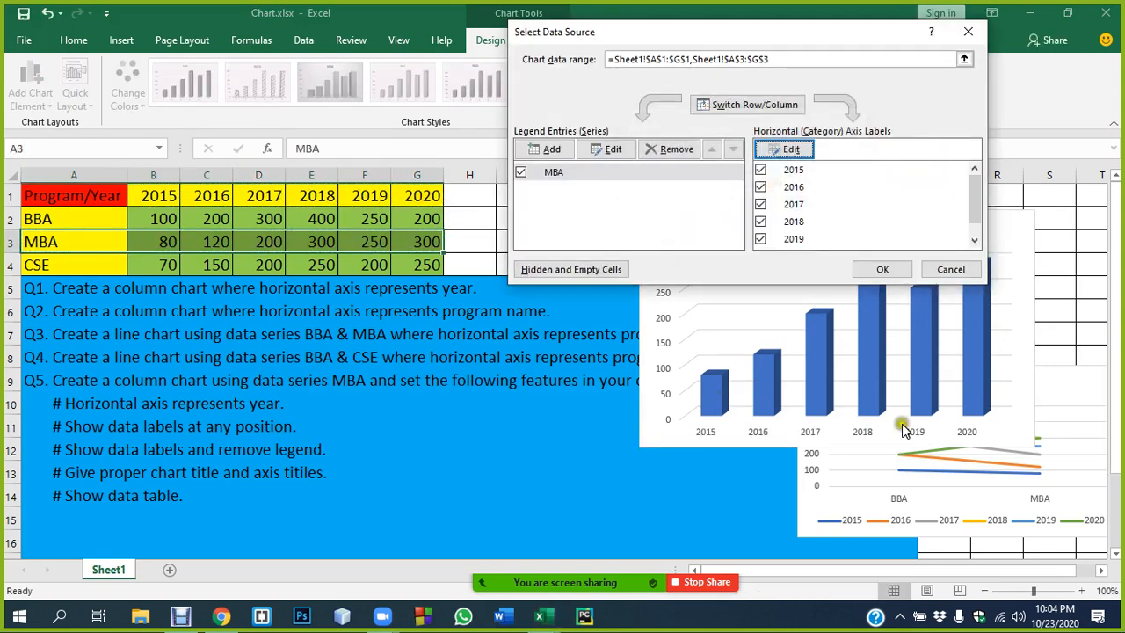
pyautogui.click(881, 269)
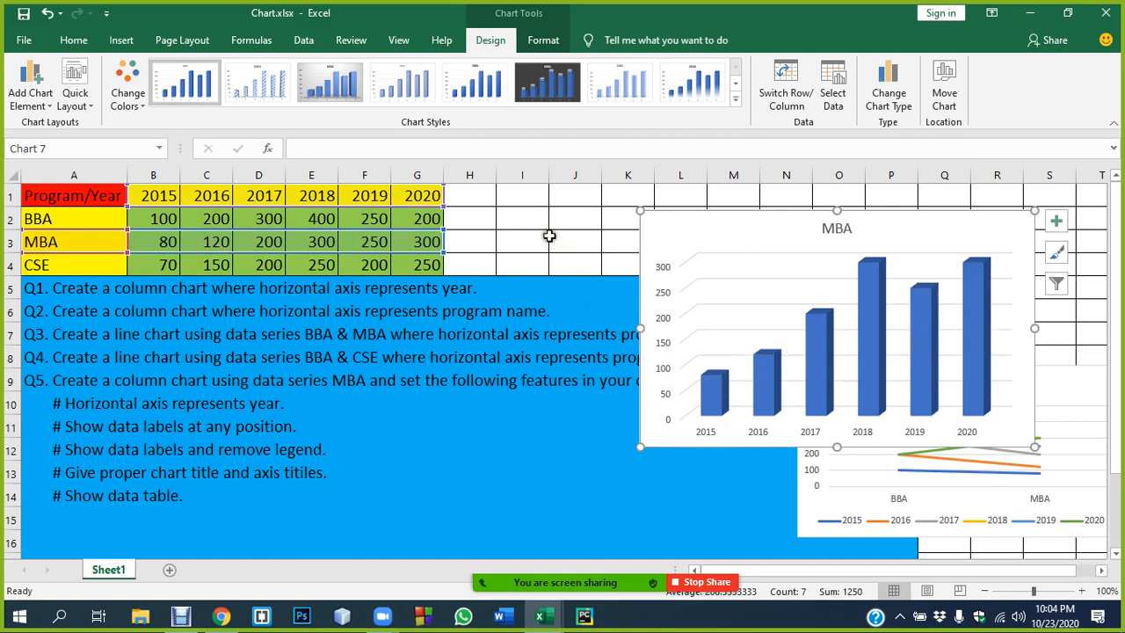
pyautogui.click(552, 238)
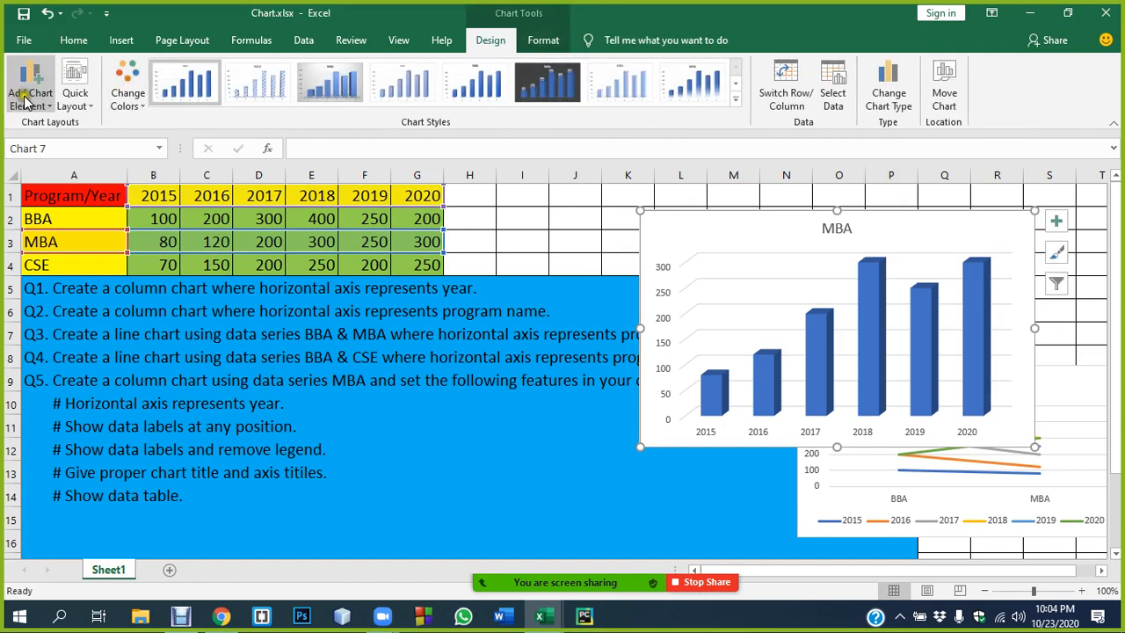
pyautogui.click(543, 40)
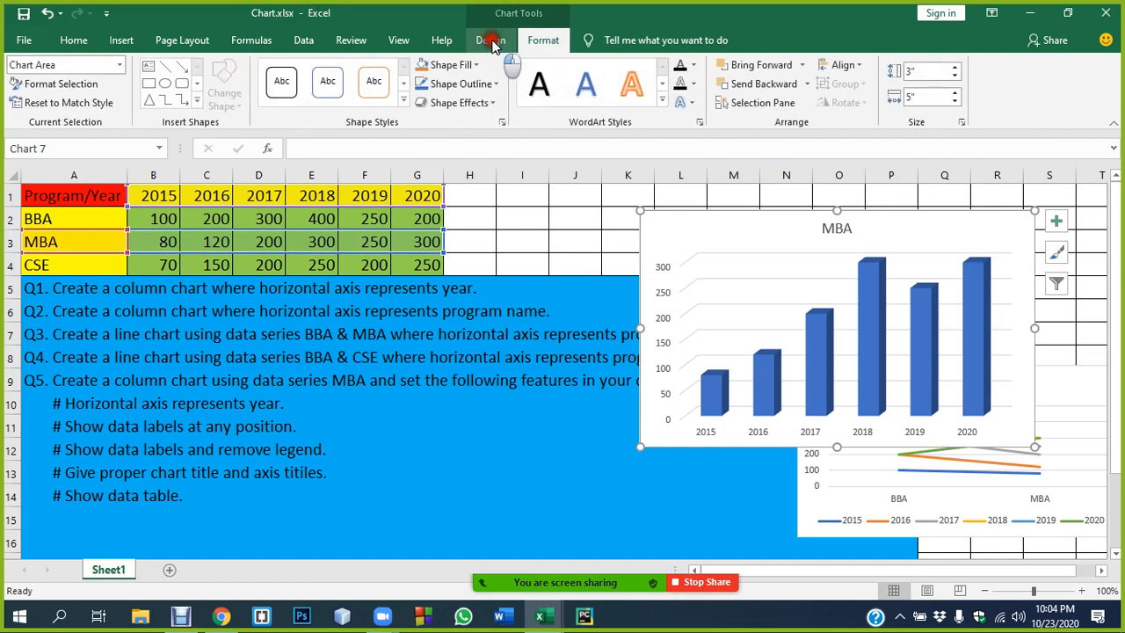
pyautogui.click(490, 41)
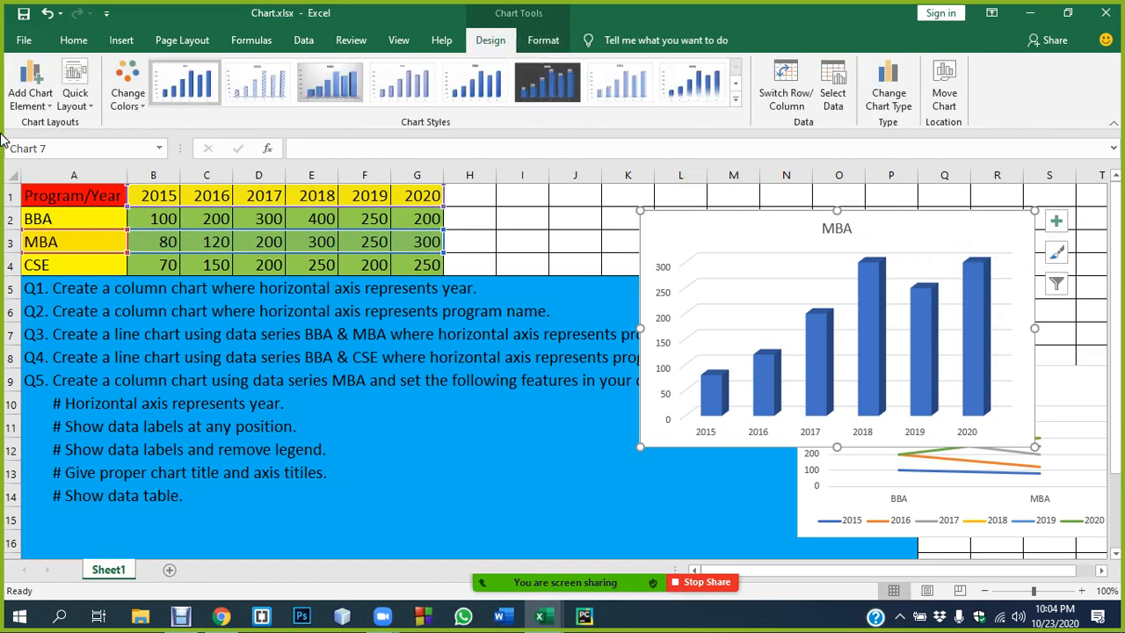
pyautogui.click(51, 104)
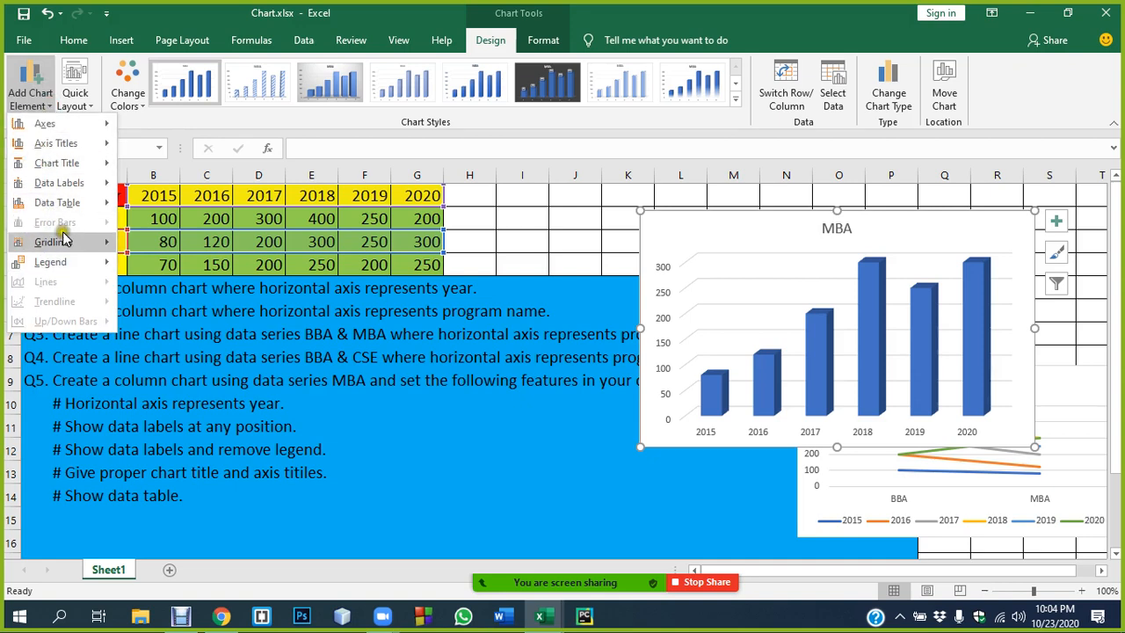
pyautogui.moveTo(72, 182)
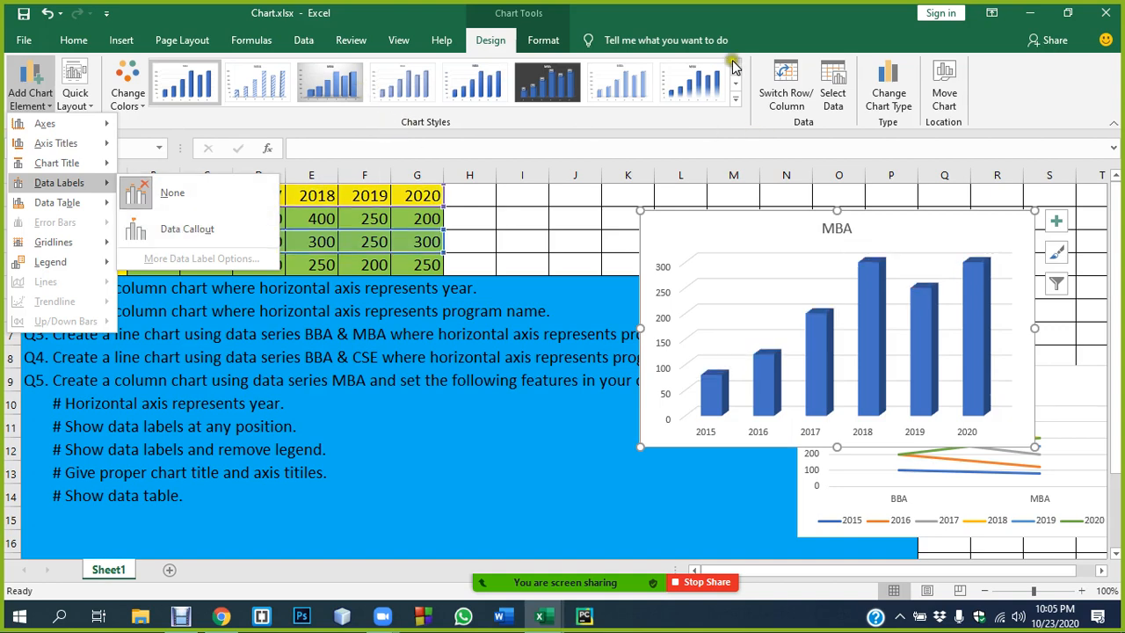
pyautogui.click(1001, 229)
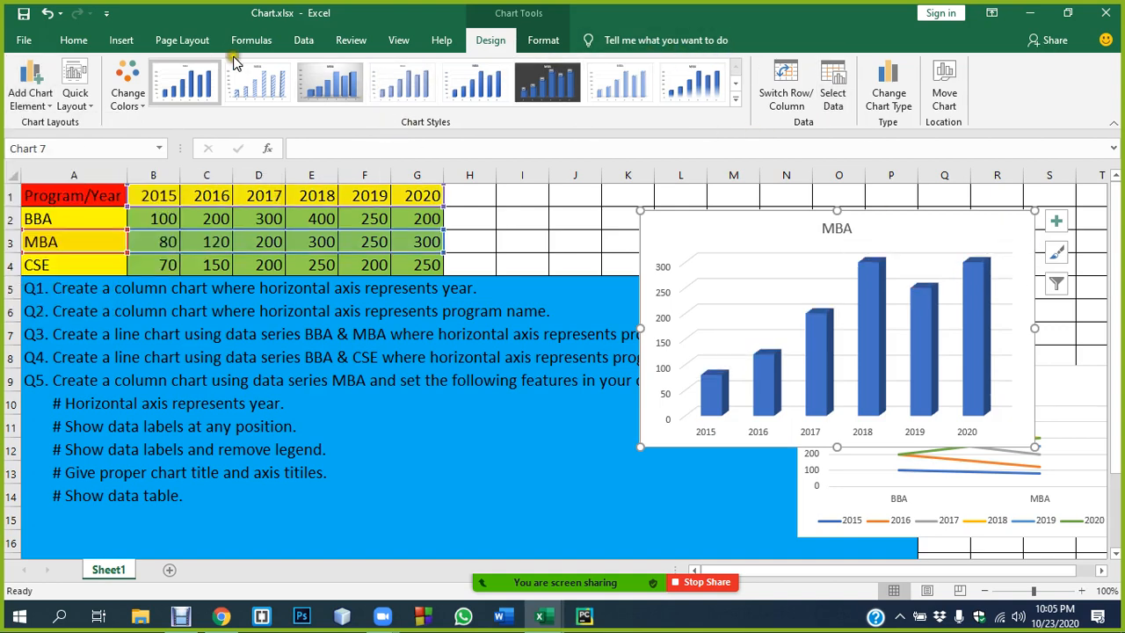
# Step: Change the MBA chart to a 2-D clustered column chart
pyautogui.click(122, 41)
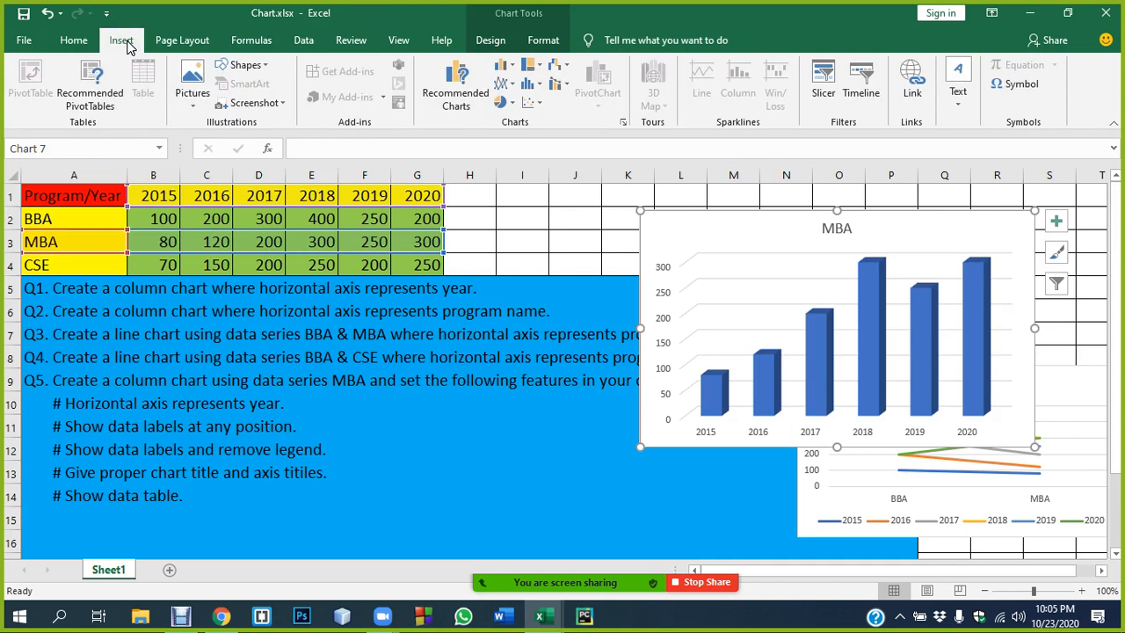
pyautogui.click(505, 72)
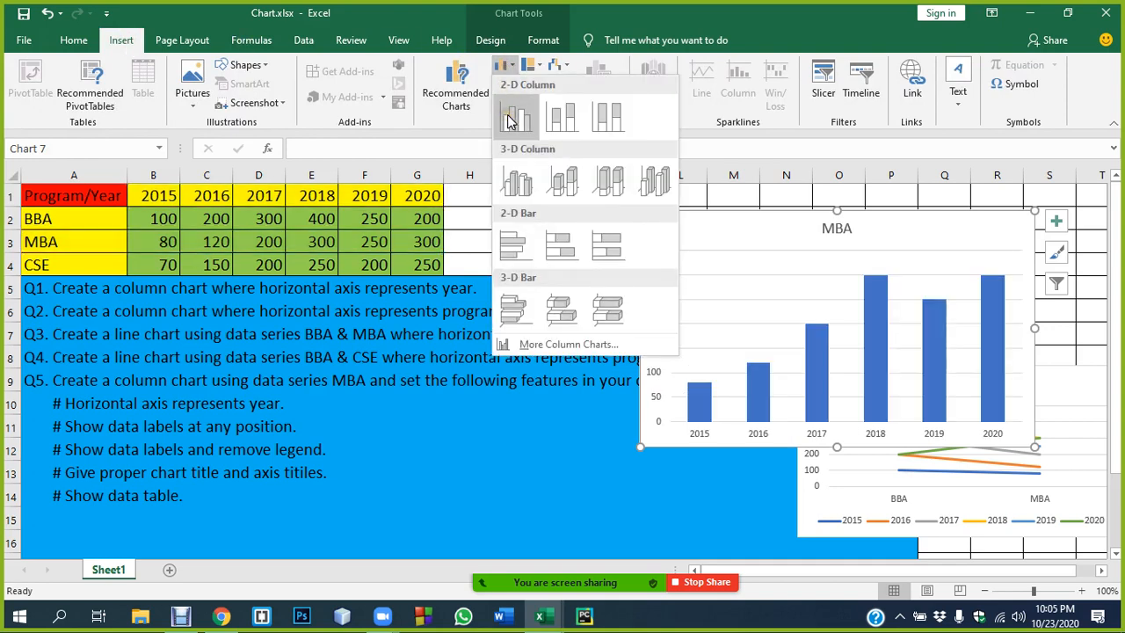
pyautogui.click(514, 118)
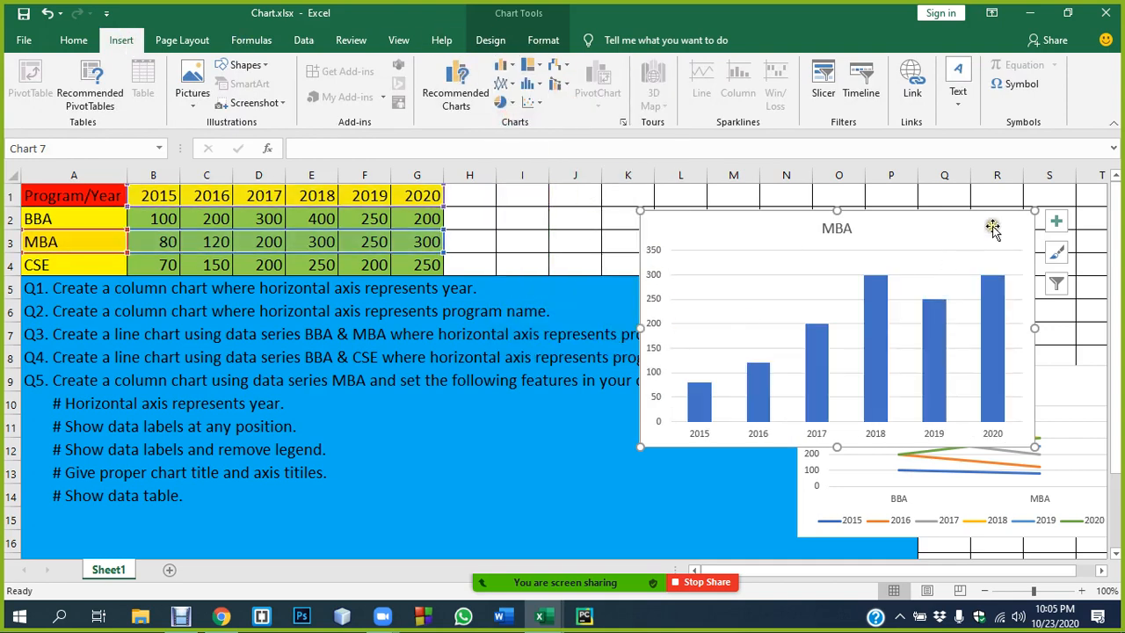
# Step: Add data labels to the MBA column chart at Outside End, and reposition them to Center
pyautogui.click(486, 40)
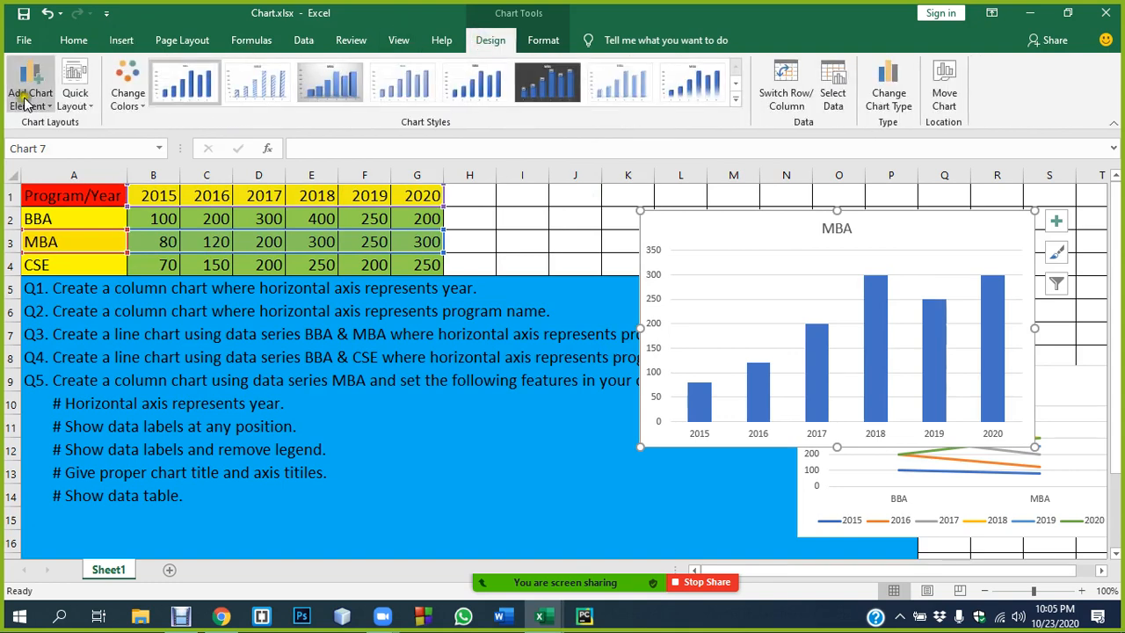
pyautogui.click(41, 112)
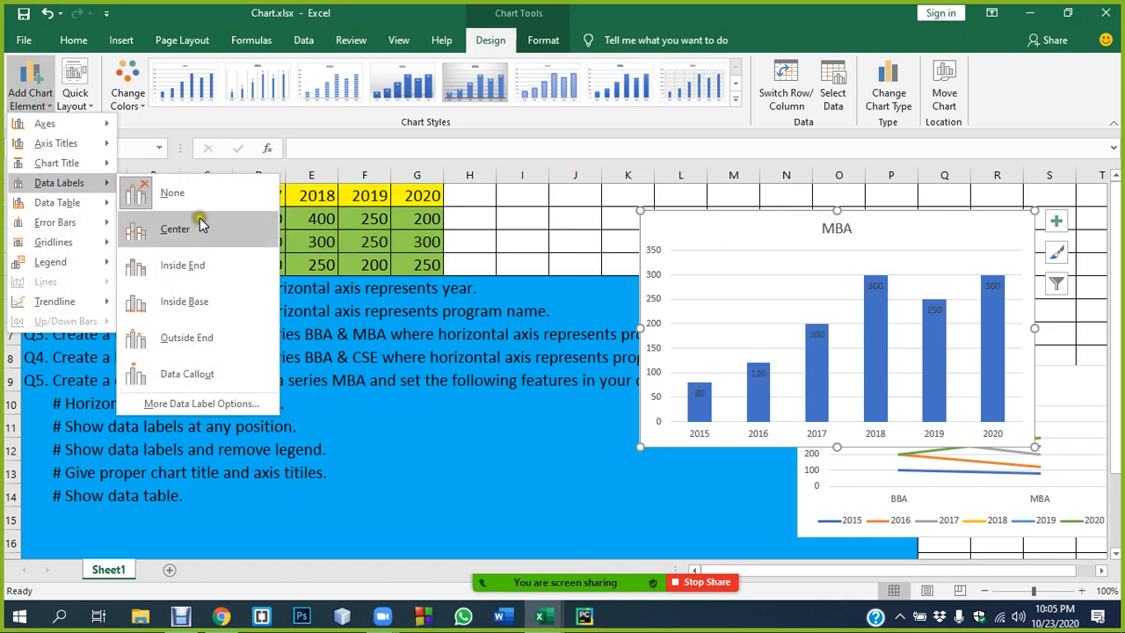
pyautogui.click(186, 338)
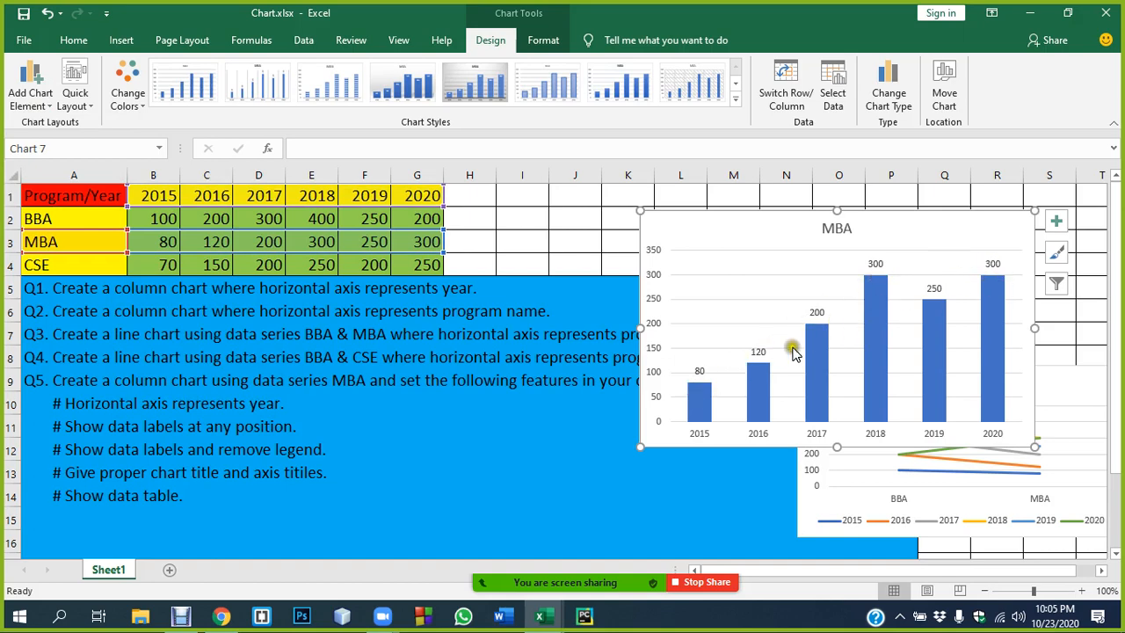
pyautogui.click(33, 97)
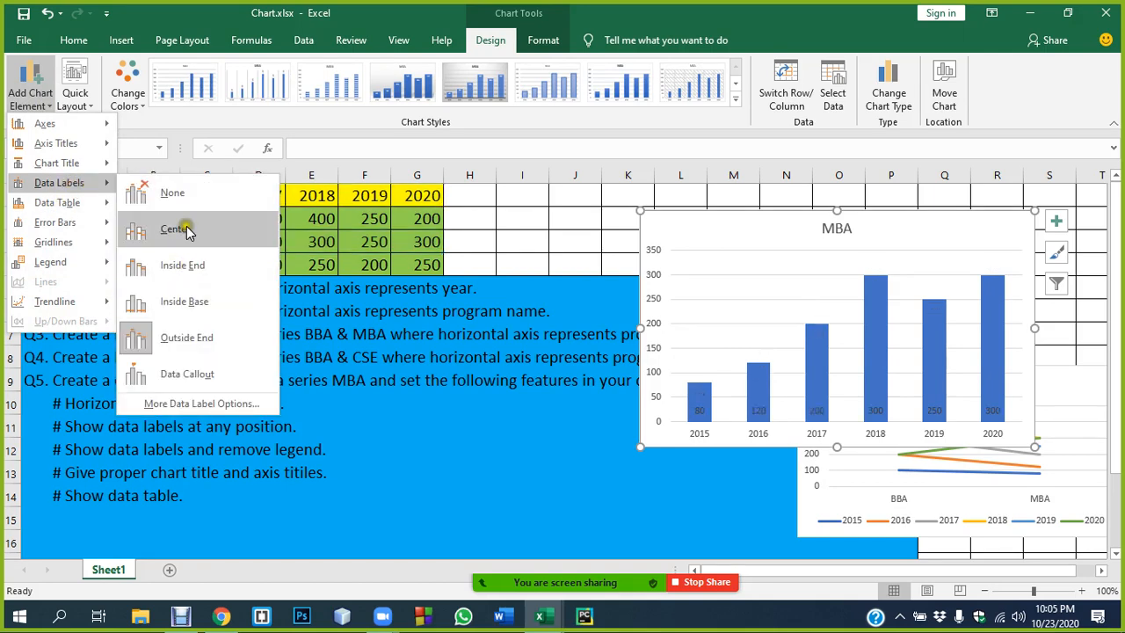
pyautogui.click(180, 230)
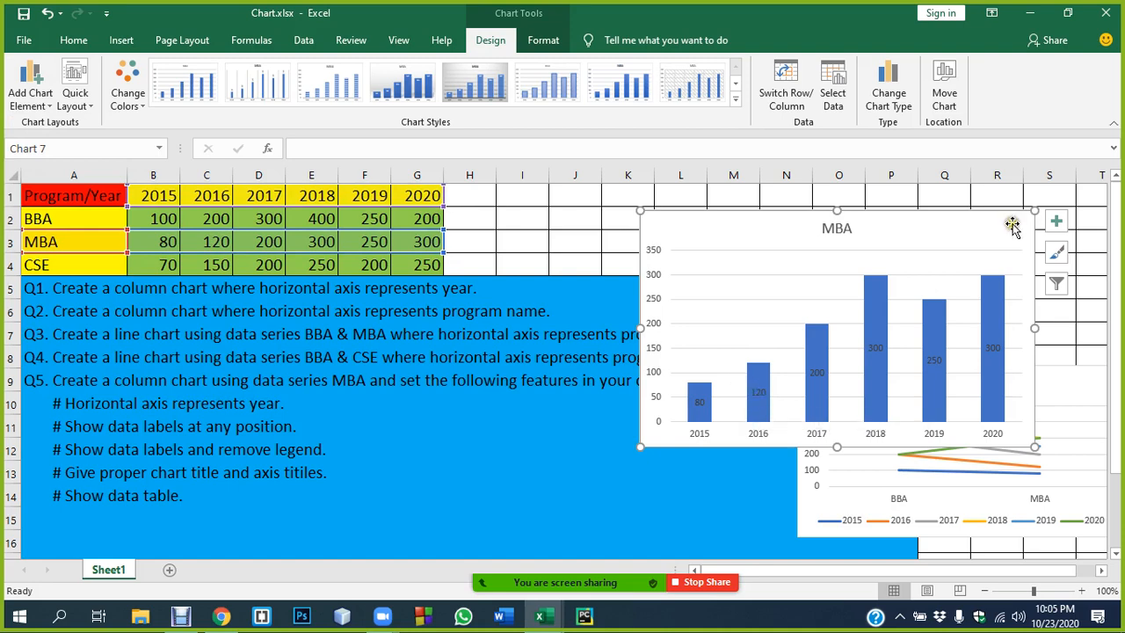
# Step: Move the MBA column chart over the question text so that it covers roughly columns E to L
pyautogui.moveTo(1012, 226); pyautogui.dragTo(675, 318)
pyautogui.scroll(-1, 765, 332)
pyautogui.scroll(-2, 917, 332)
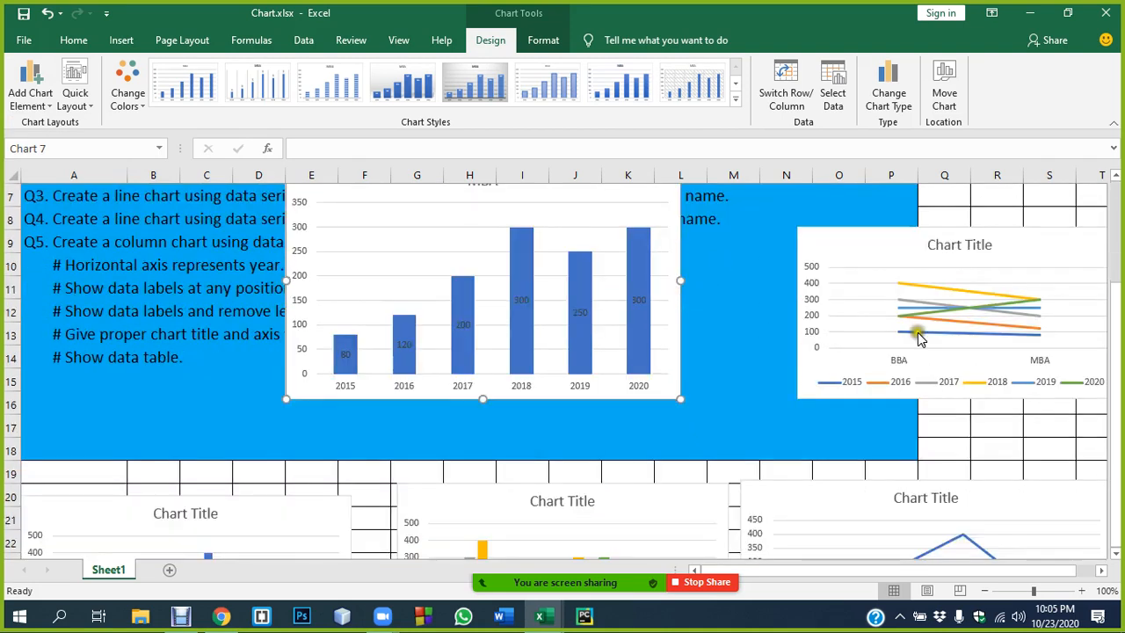
# Step: Move the BBA and CSE line chart over the neighbouring column charts below the questions, and add data labels Above its points
pyautogui.scroll(1, 914, 334)
pyautogui.scroll(-4, 912, 334)
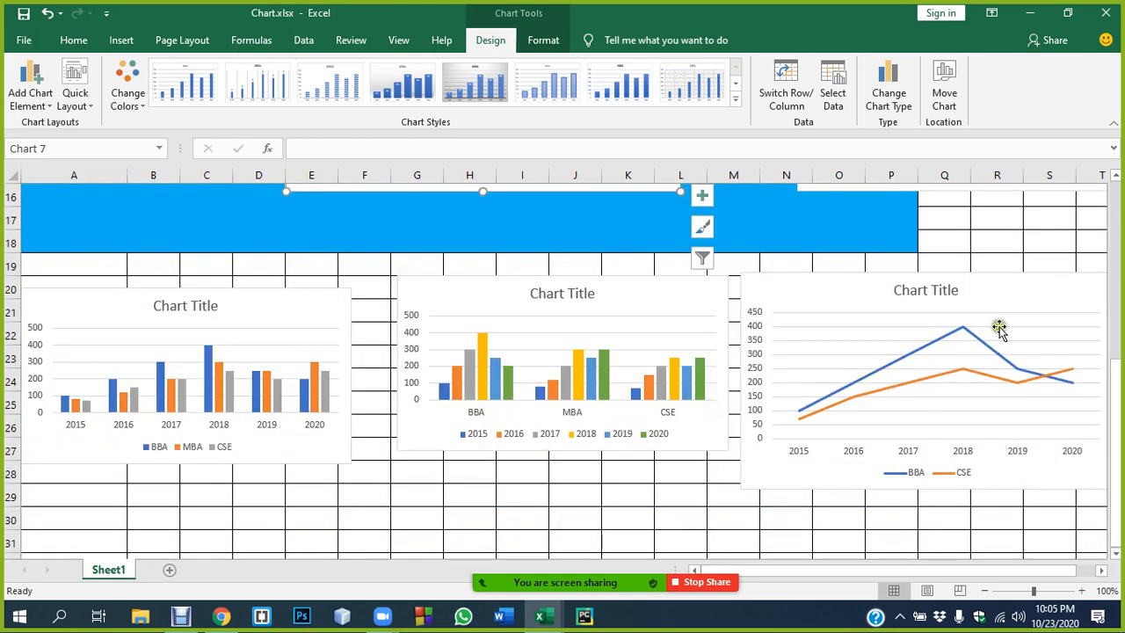
pyautogui.moveTo(1020, 302); pyautogui.dragTo(432, 322)
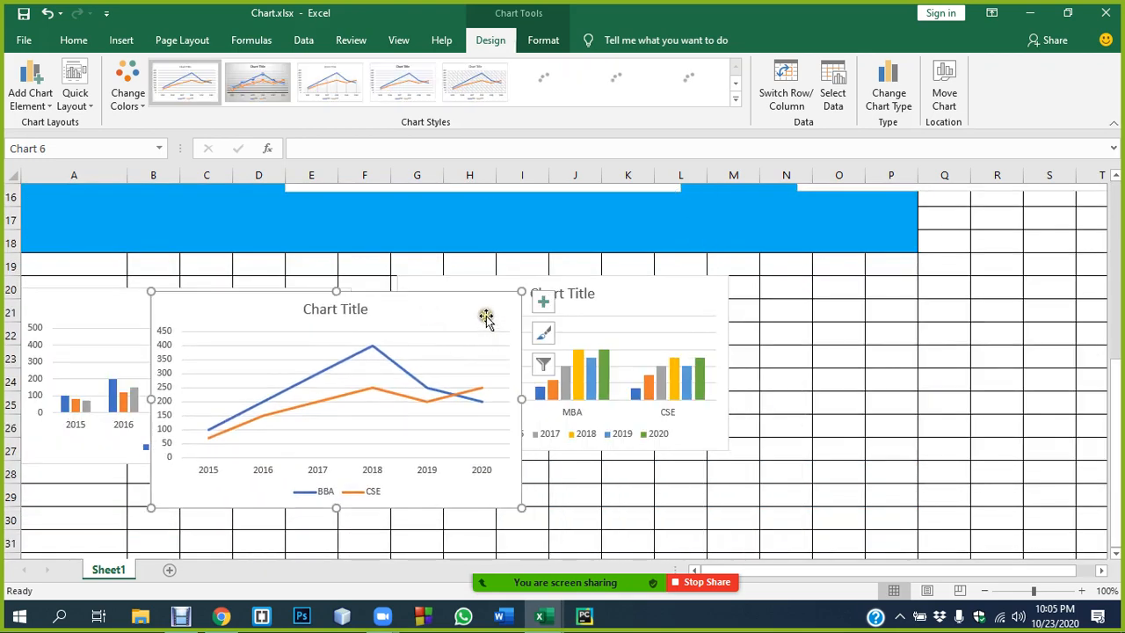
pyautogui.click(29, 103)
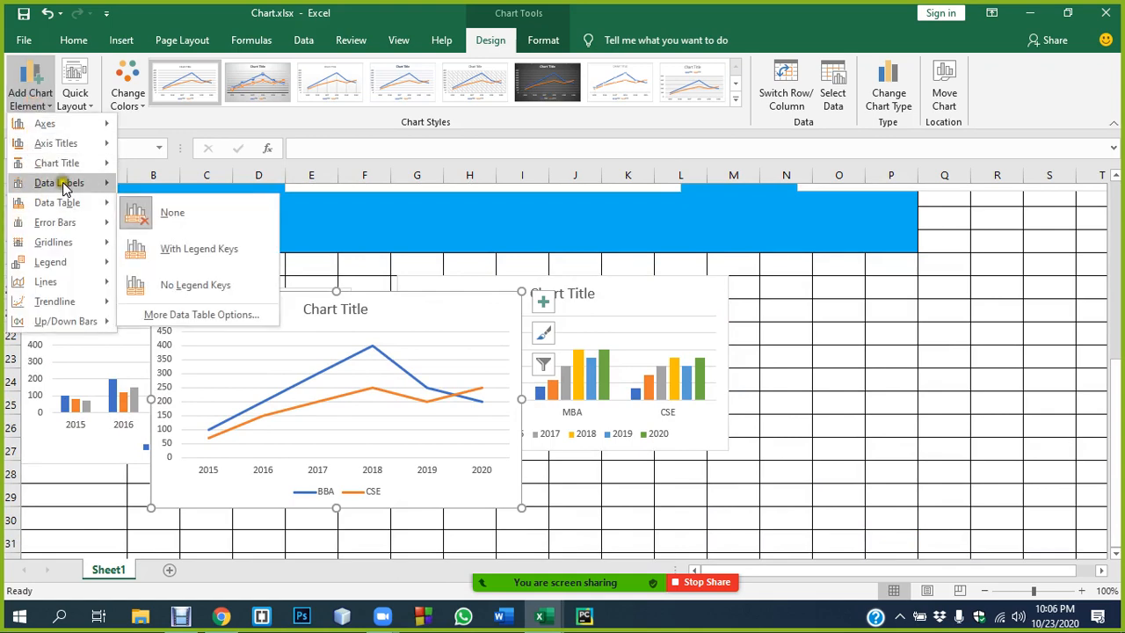
pyautogui.moveTo(63, 186)
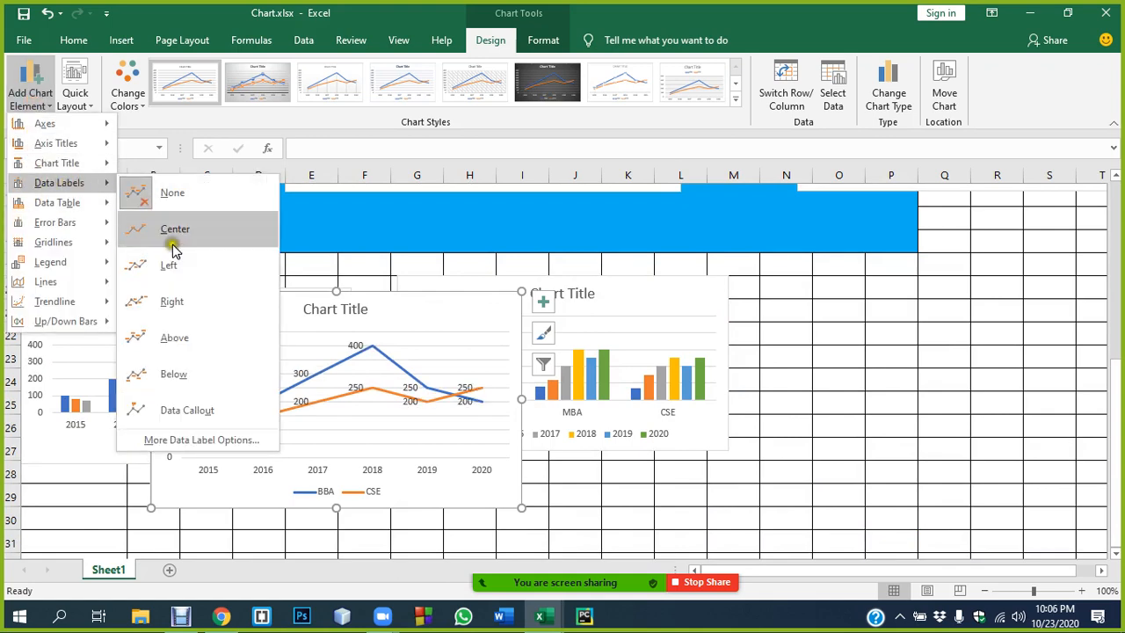
pyautogui.click(175, 338)
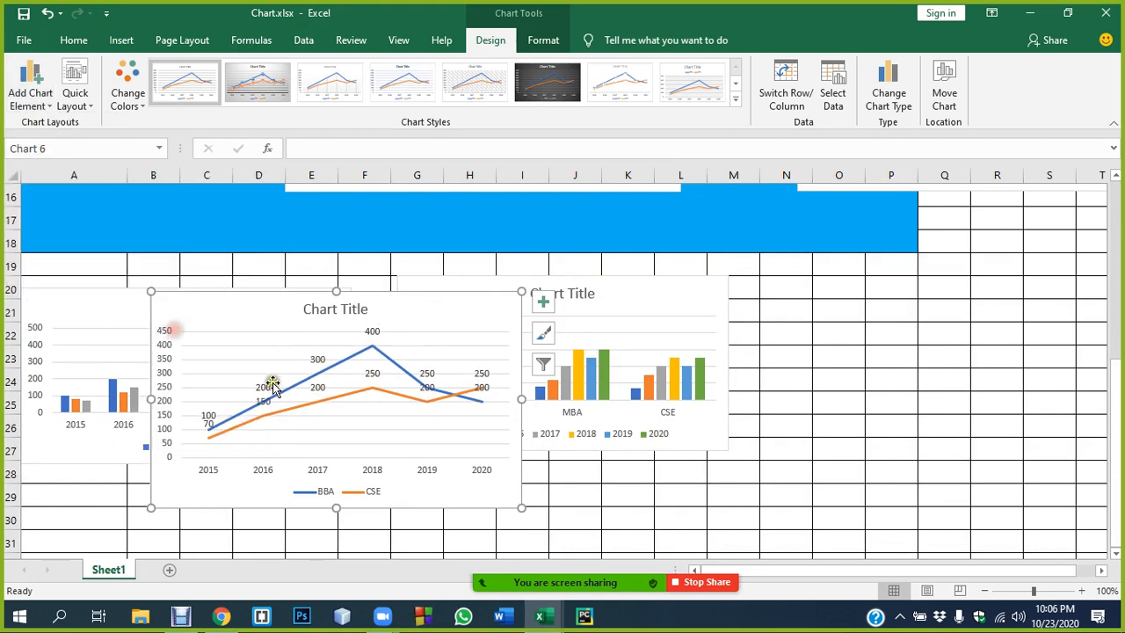
# Step: Reposition the BBA and CSE line chart's data labels to Center, and move the chart clear of the column charts, to about columns P to V
pyautogui.click(44, 99)
pyautogui.moveTo(66, 189)
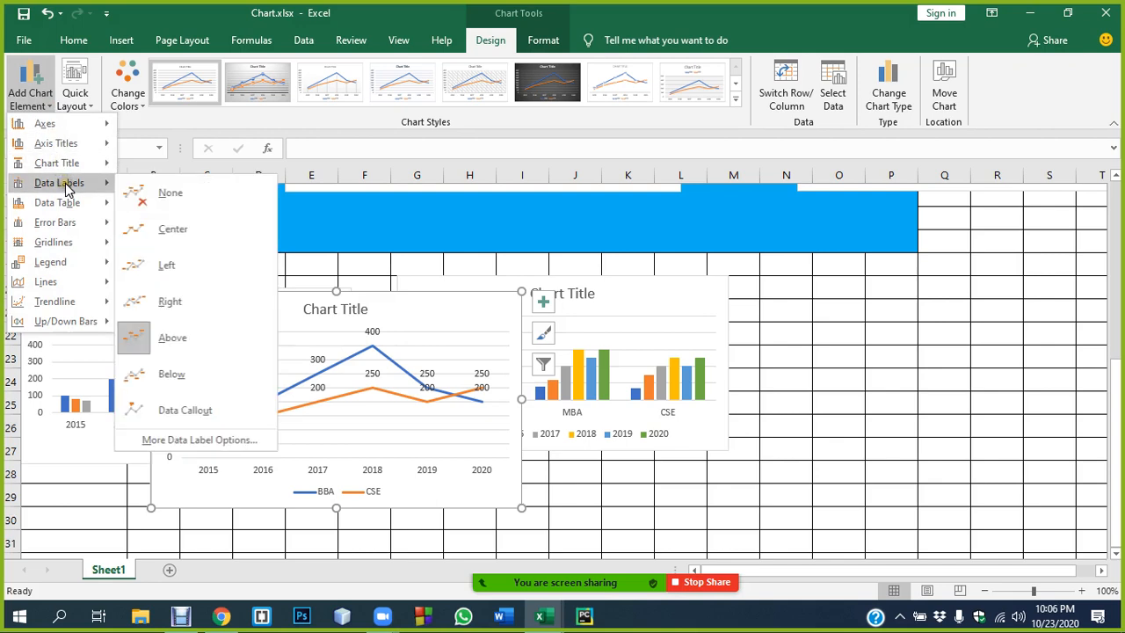
pyautogui.click(179, 228)
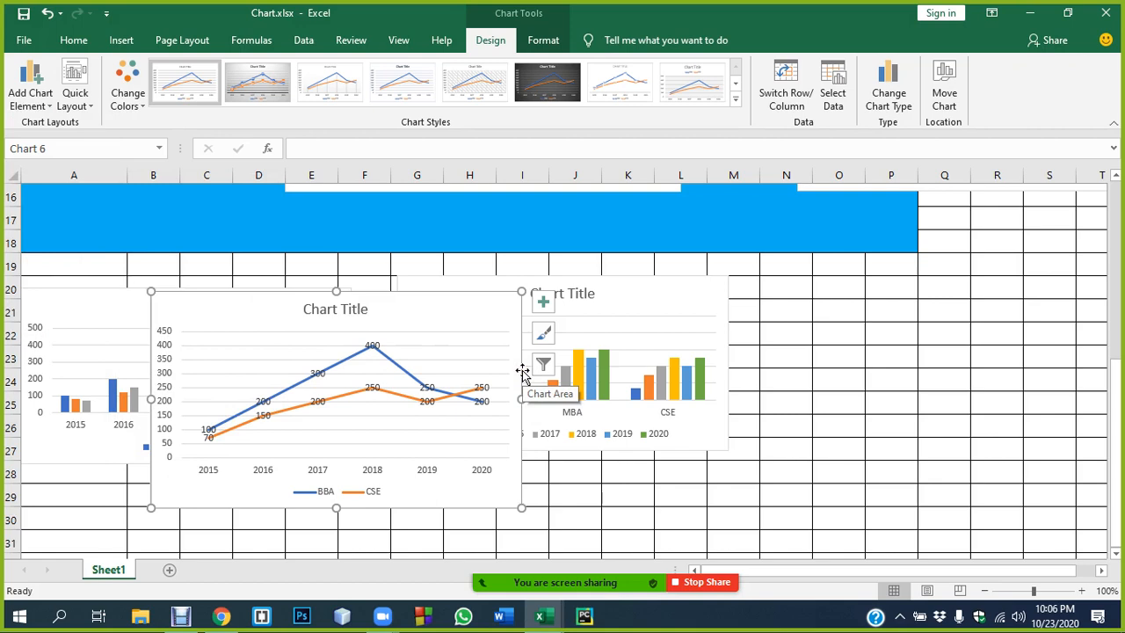
pyautogui.moveTo(477, 296); pyautogui.dragTo(681, 347)
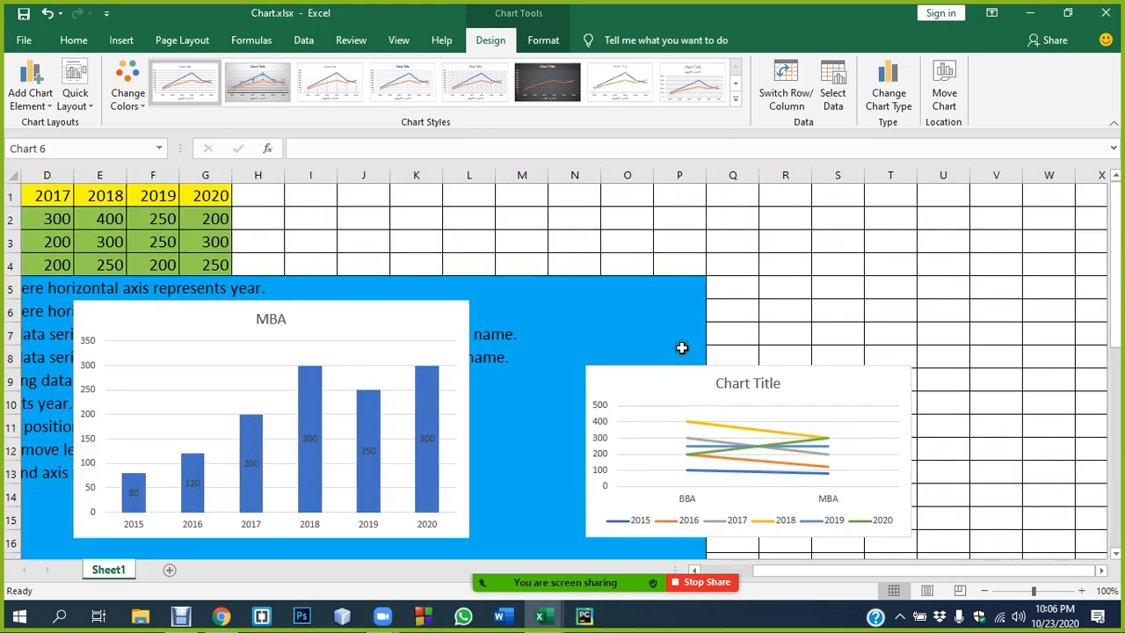
# Step: Move the MBA column chart off the question text to about columns M to T, and add a legend at Right
pyautogui.moveTo(421, 331); pyautogui.dragTo(863, 238)
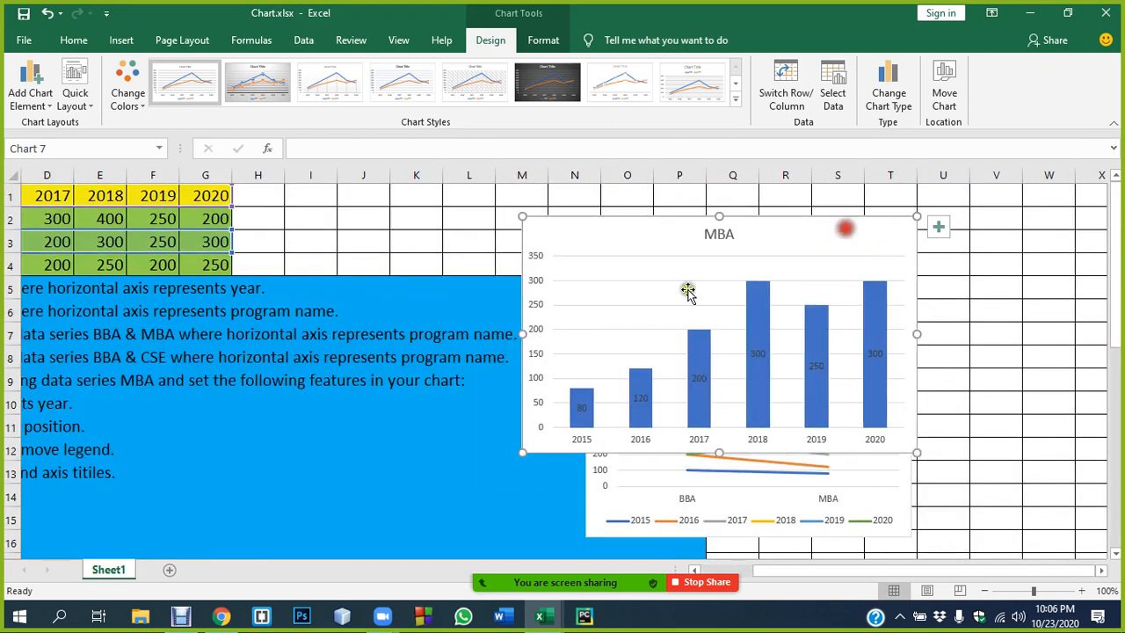
pyautogui.click(31, 104)
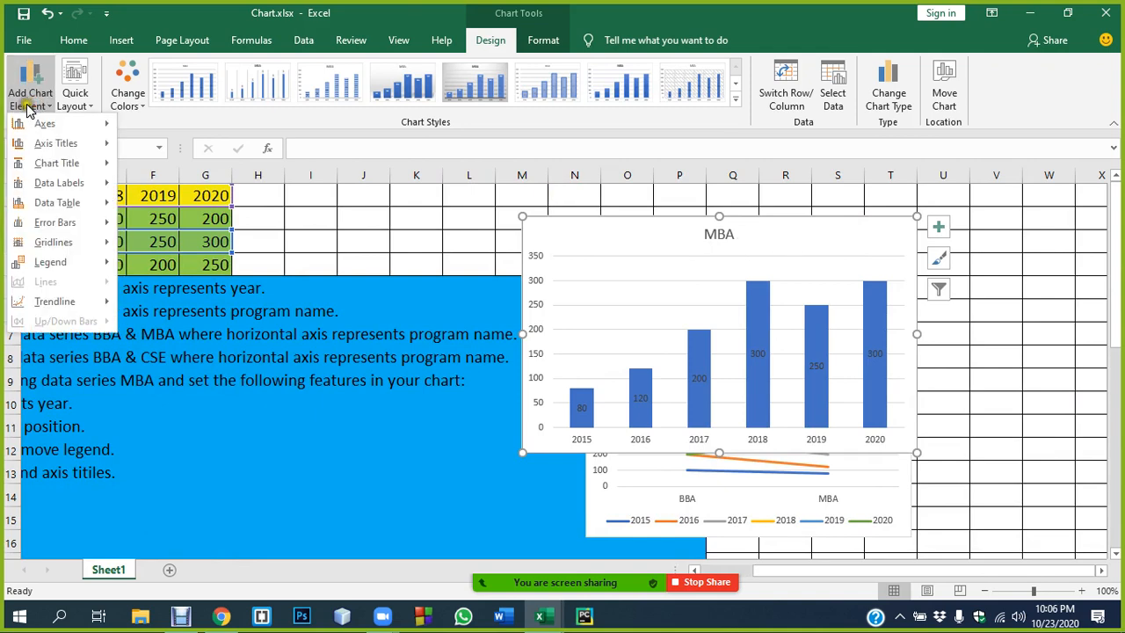
pyautogui.moveTo(66, 264)
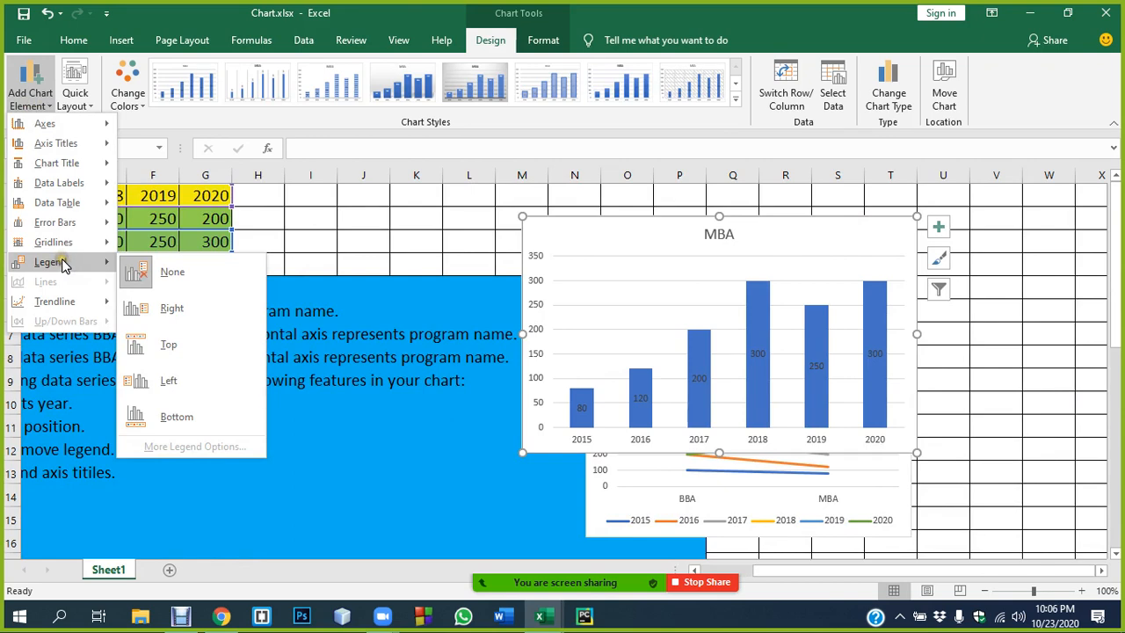
pyautogui.click(173, 315)
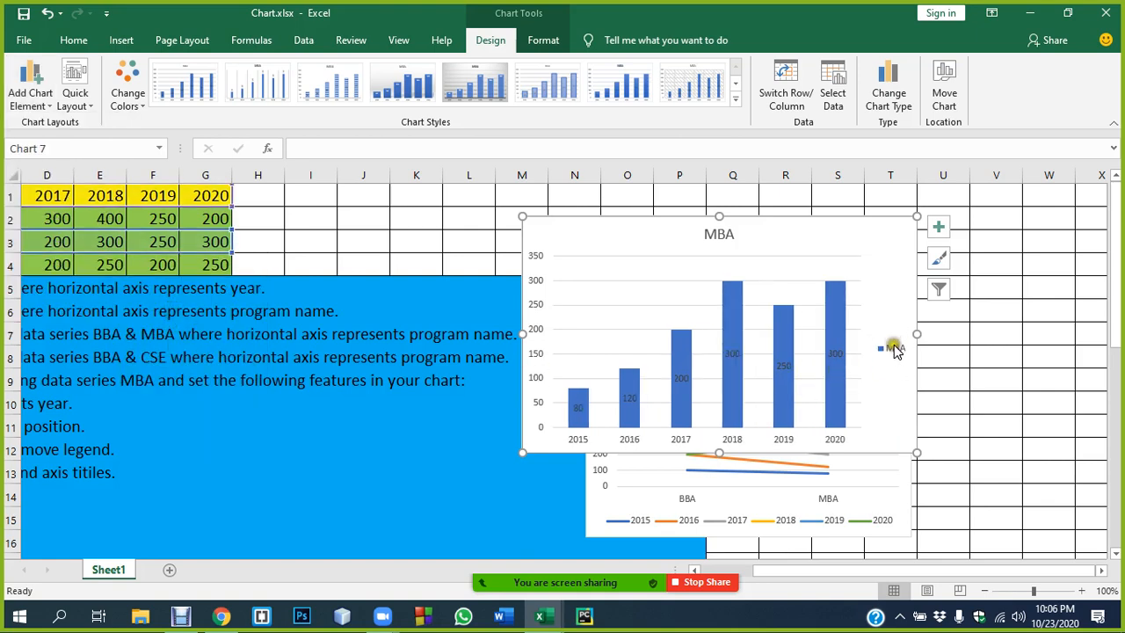
# Step: Reposition the MBA chart's legend to Top, and change it to Bottom
pyautogui.click(30, 92)
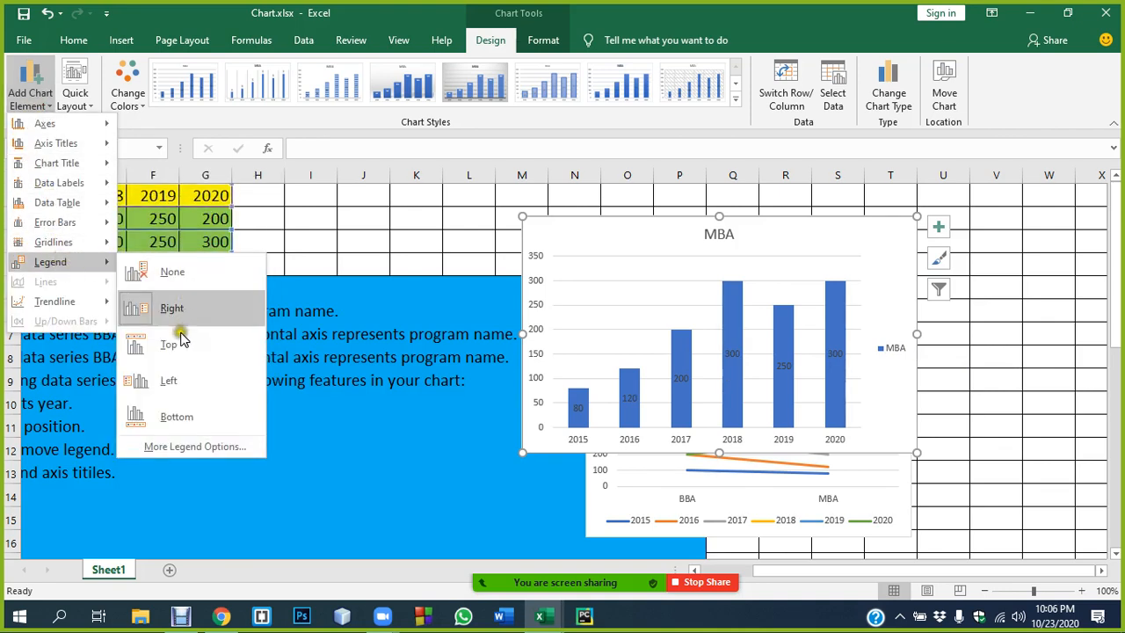
pyautogui.click(177, 355)
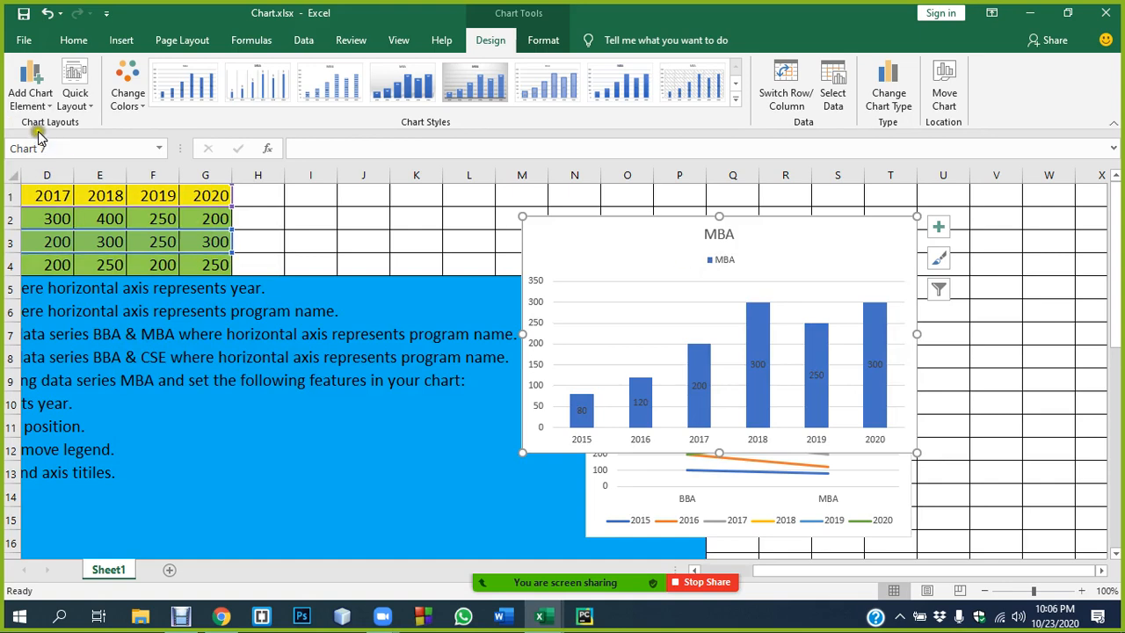
pyautogui.click(21, 94)
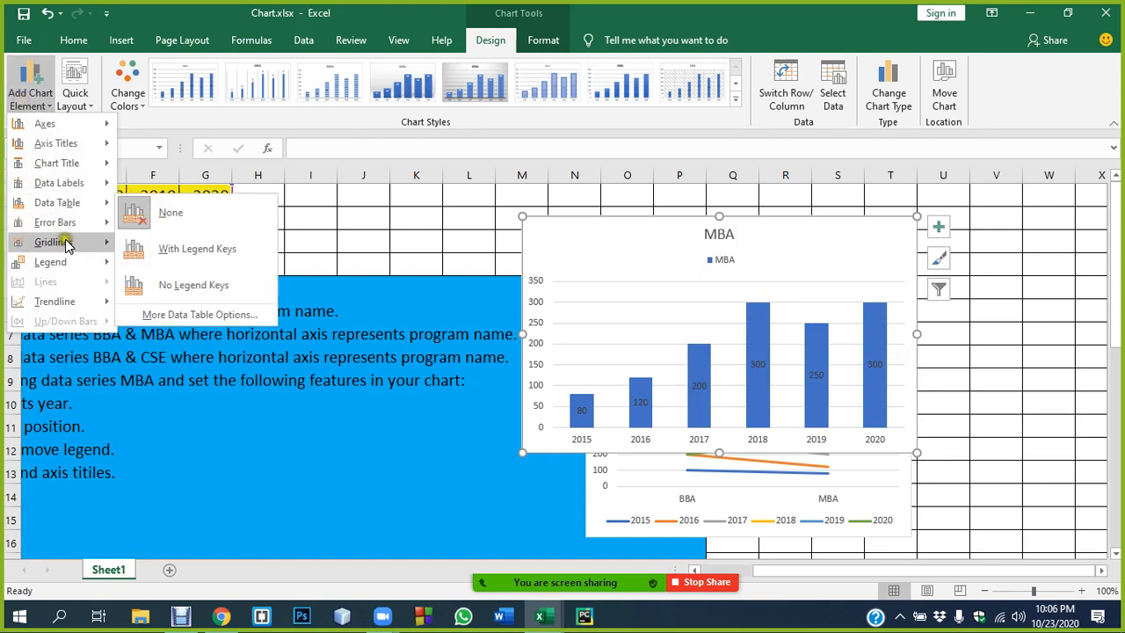
pyautogui.moveTo(58, 242)
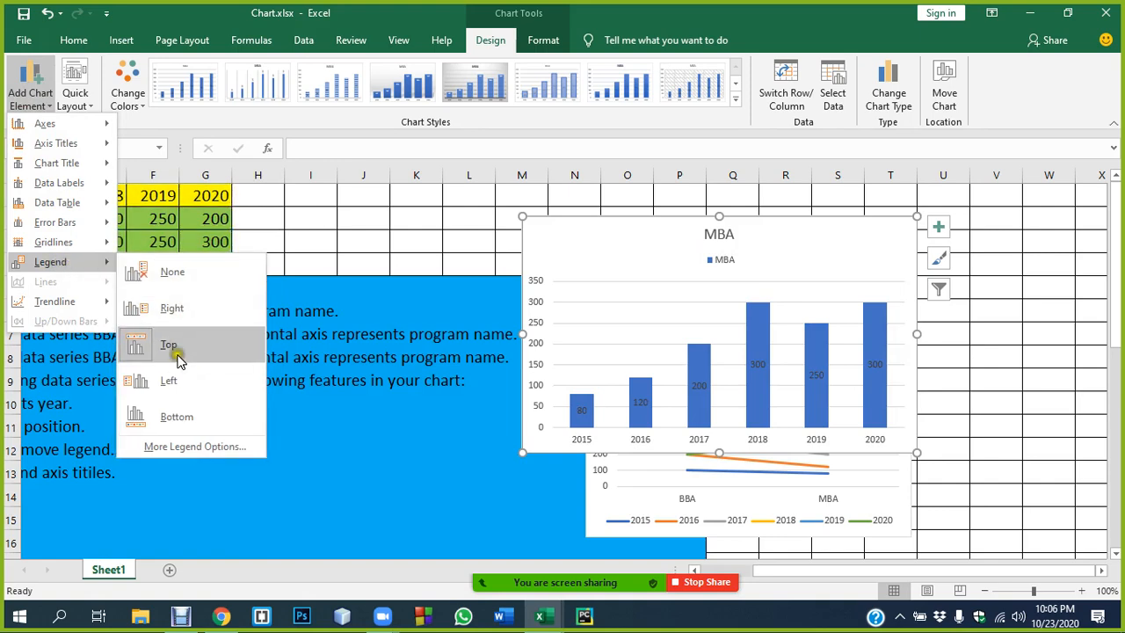
pyautogui.click(171, 409)
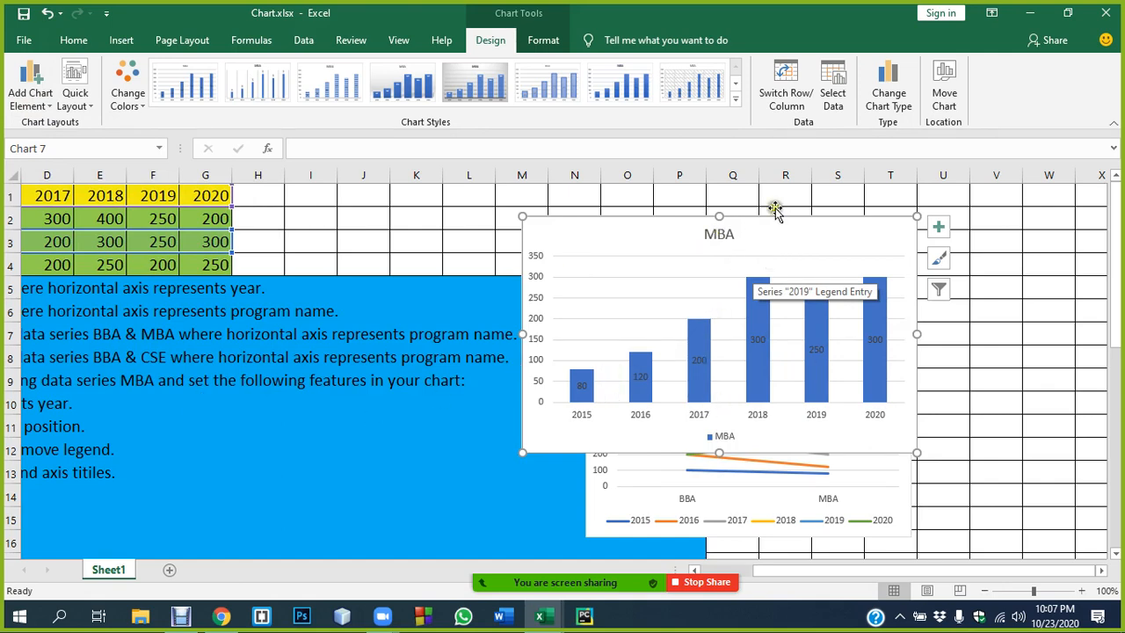
# Step: Enlarge the BBA, MBA and CSE column chart and move it to about columns G to O, starting just above row 18
pyautogui.scroll(-5, 753, 500)
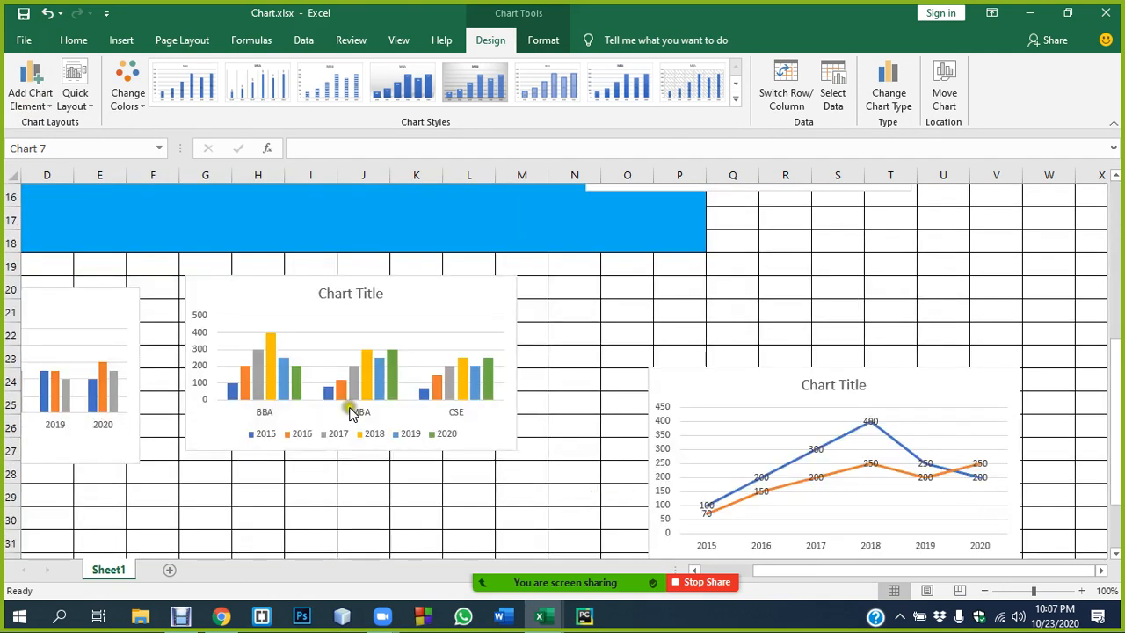
pyautogui.scroll(1, 499, 374)
pyautogui.click(496, 356)
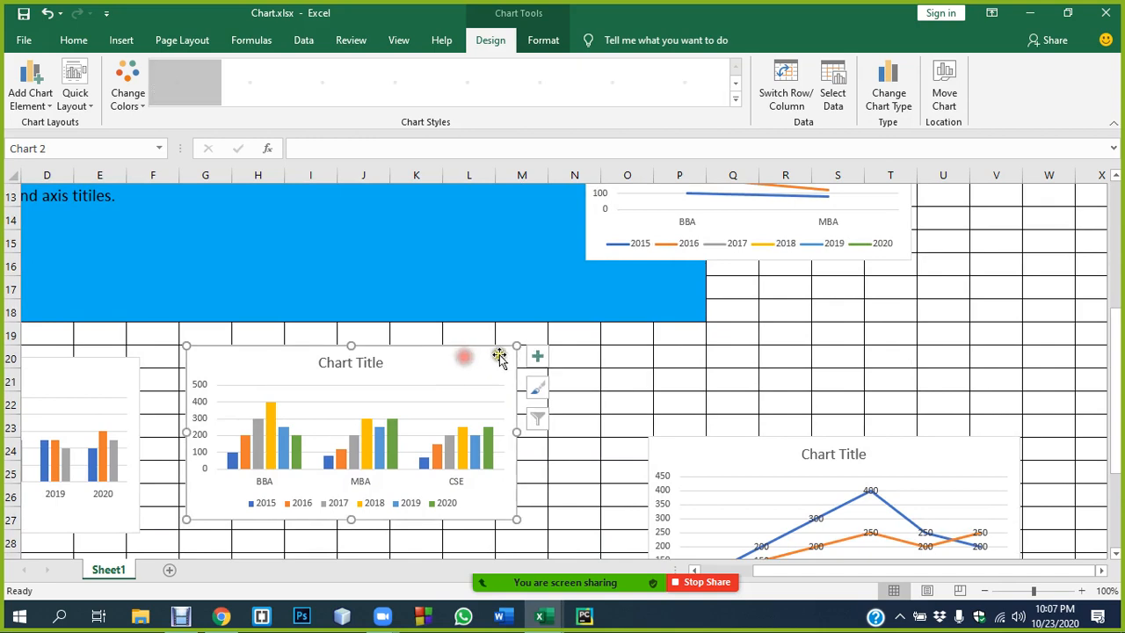
pyautogui.moveTo(515, 346); pyautogui.dragTo(576, 315)
pyautogui.click(552, 353)
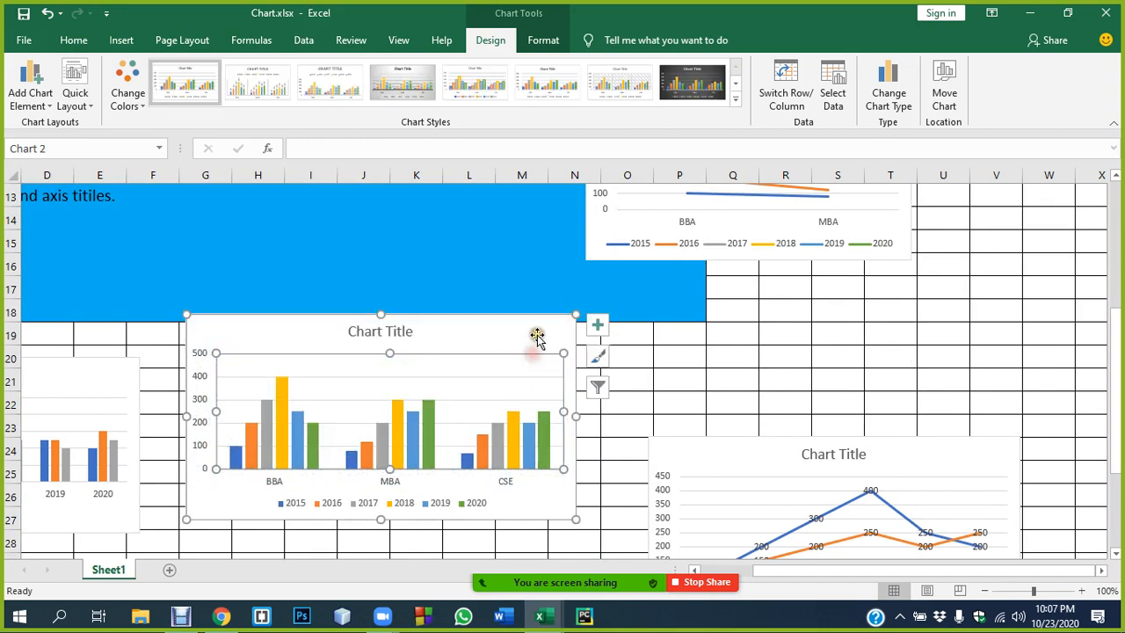
pyautogui.moveTo(535, 334); pyautogui.dragTo(603, 313)
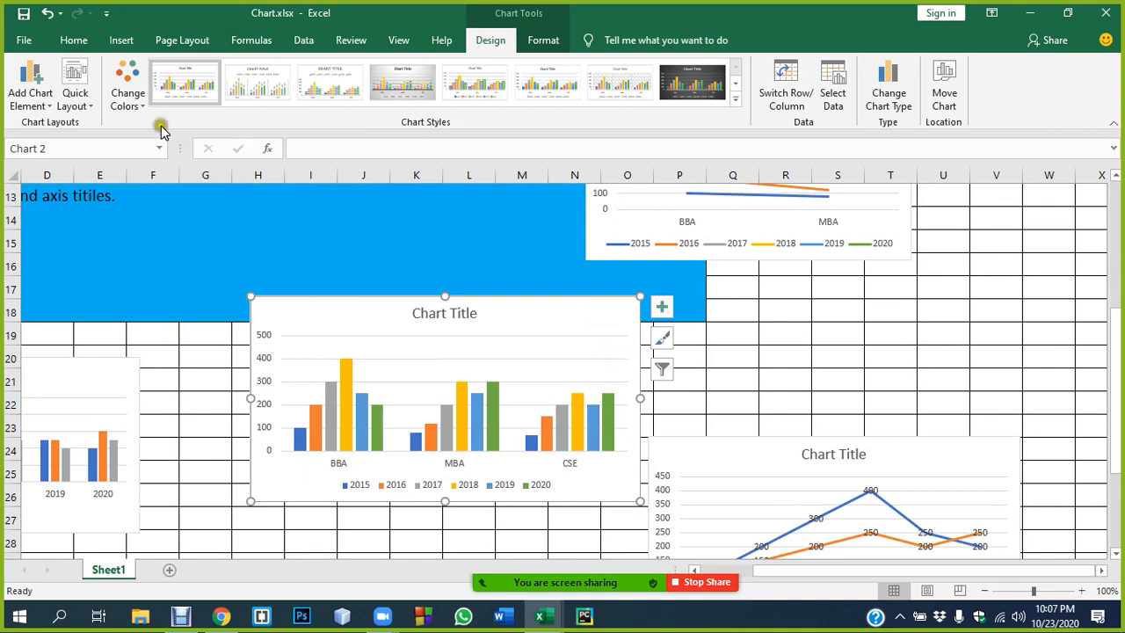
# Step: Set the legend position of the BBA, MBA and CSE column chart to Right
pyautogui.click(37, 101)
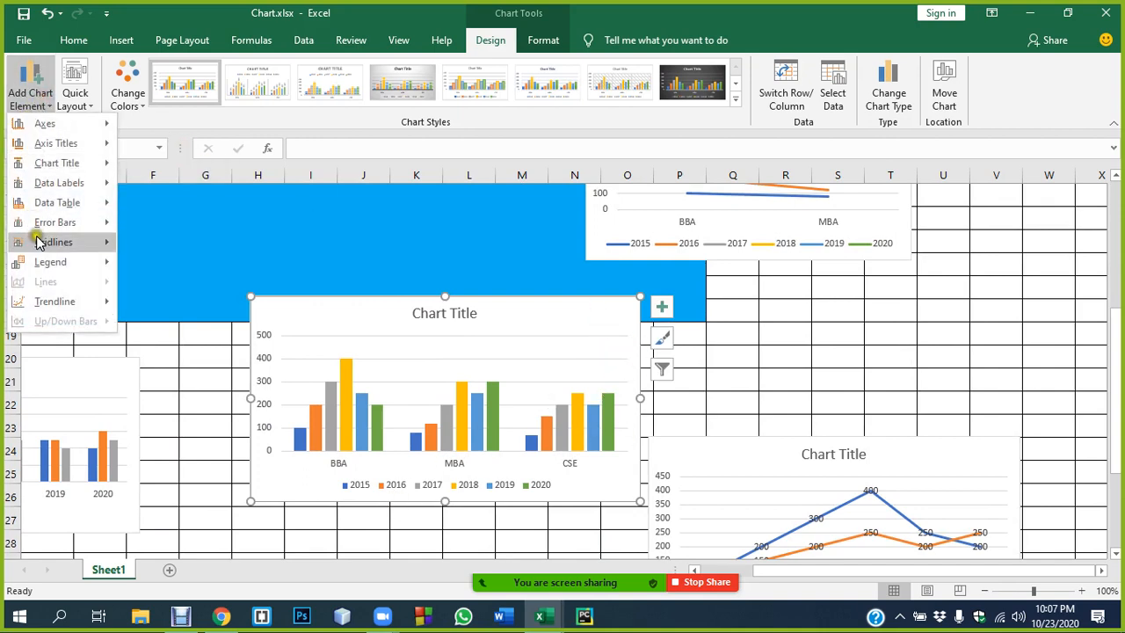
pyautogui.moveTo(44, 262)
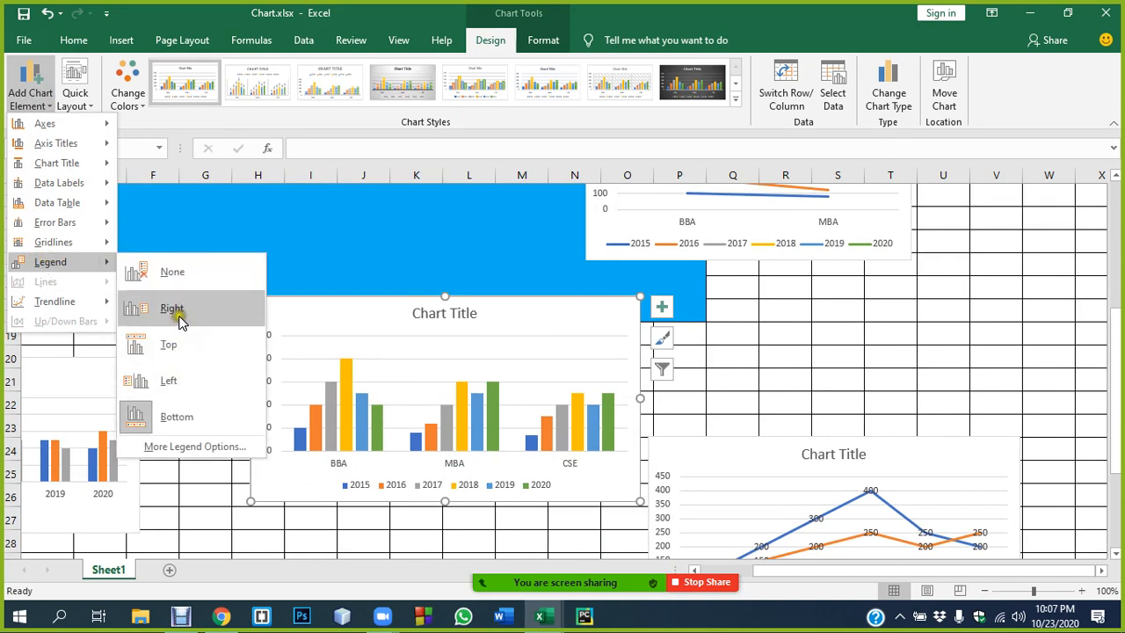
pyautogui.click(174, 311)
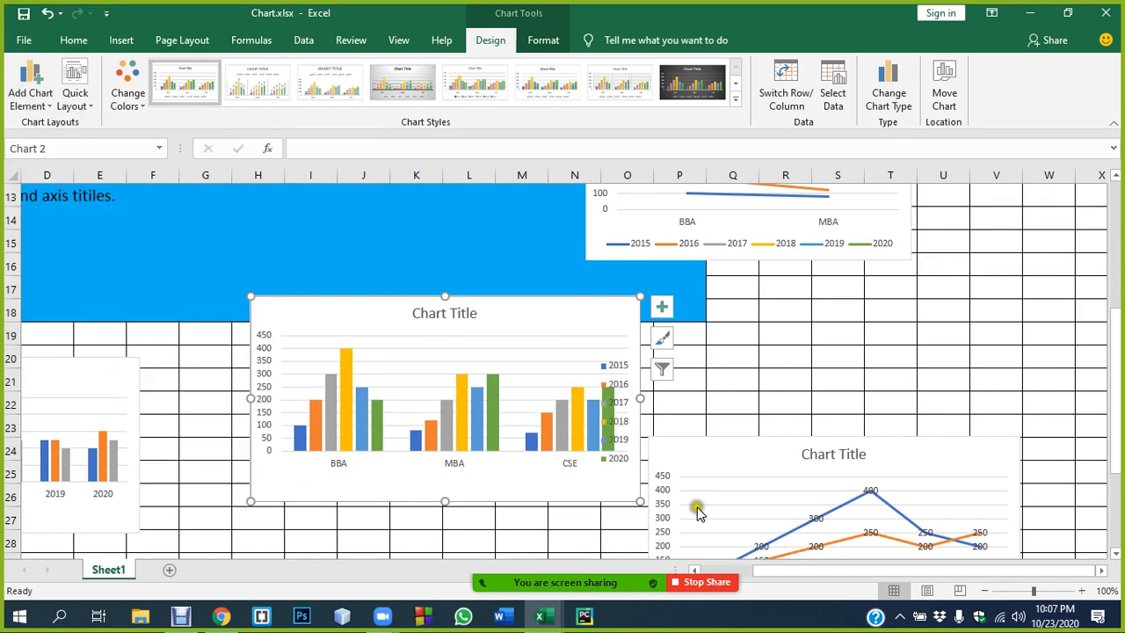
# Step: Enlarge the BBA, MBA and CSE column chart further and reposition it to span about rows 14 to 27, ending at column O
pyautogui.moveTo(639, 501); pyautogui.dragTo(738, 547)
pyautogui.moveTo(592, 312); pyautogui.dragTo(421, 247)
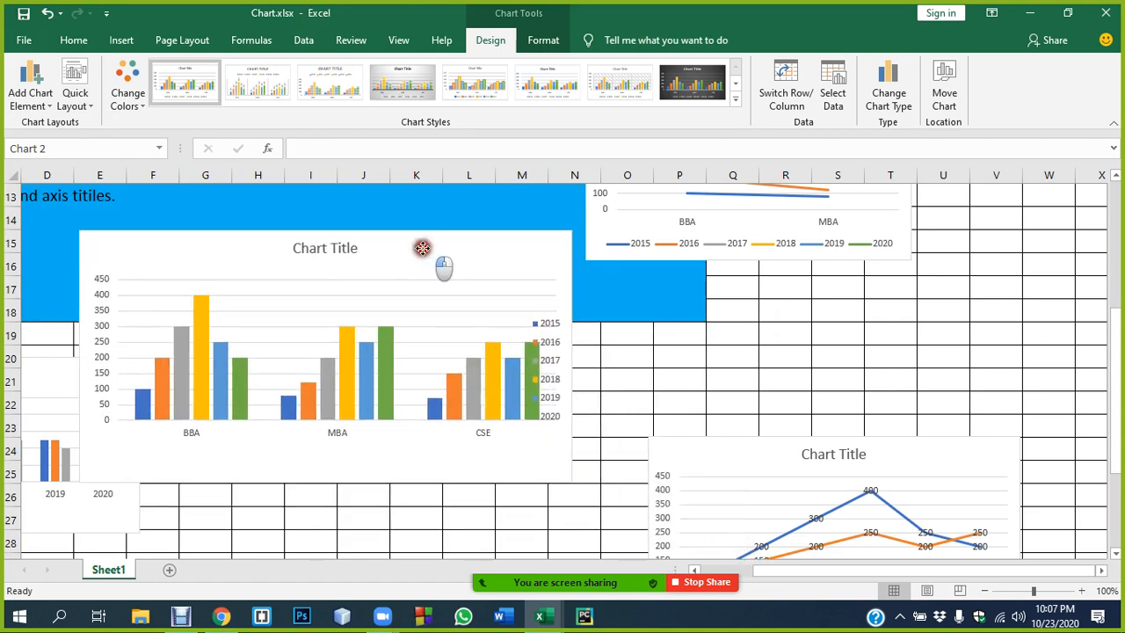
pyautogui.moveTo(571, 481); pyautogui.dragTo(623, 517)
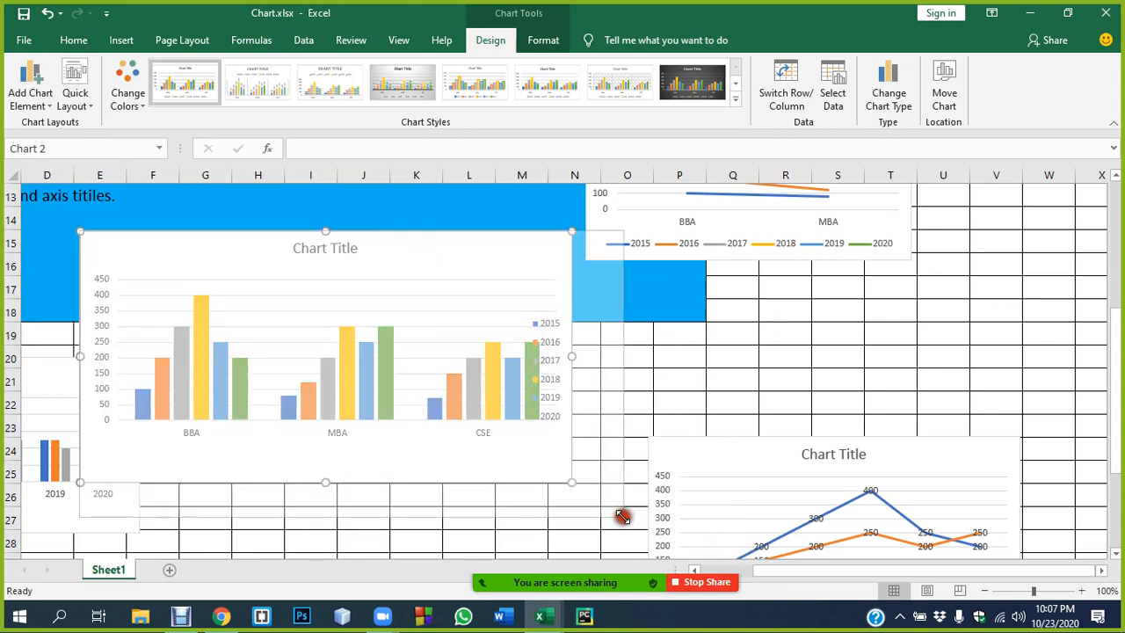
pyautogui.click(535, 322)
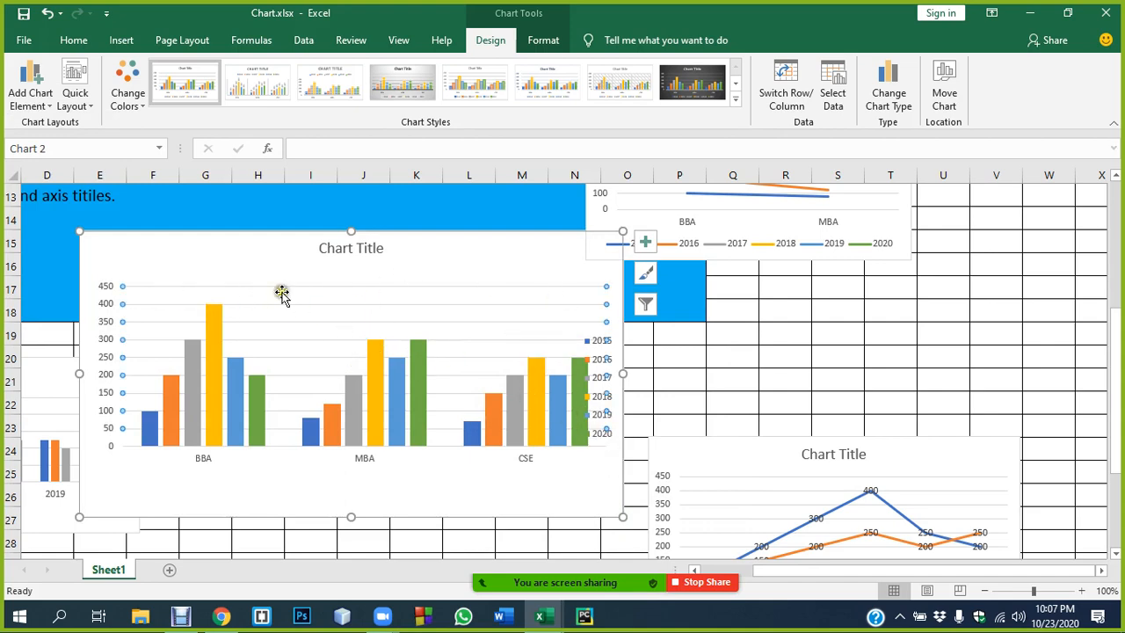
pyautogui.click(519, 279)
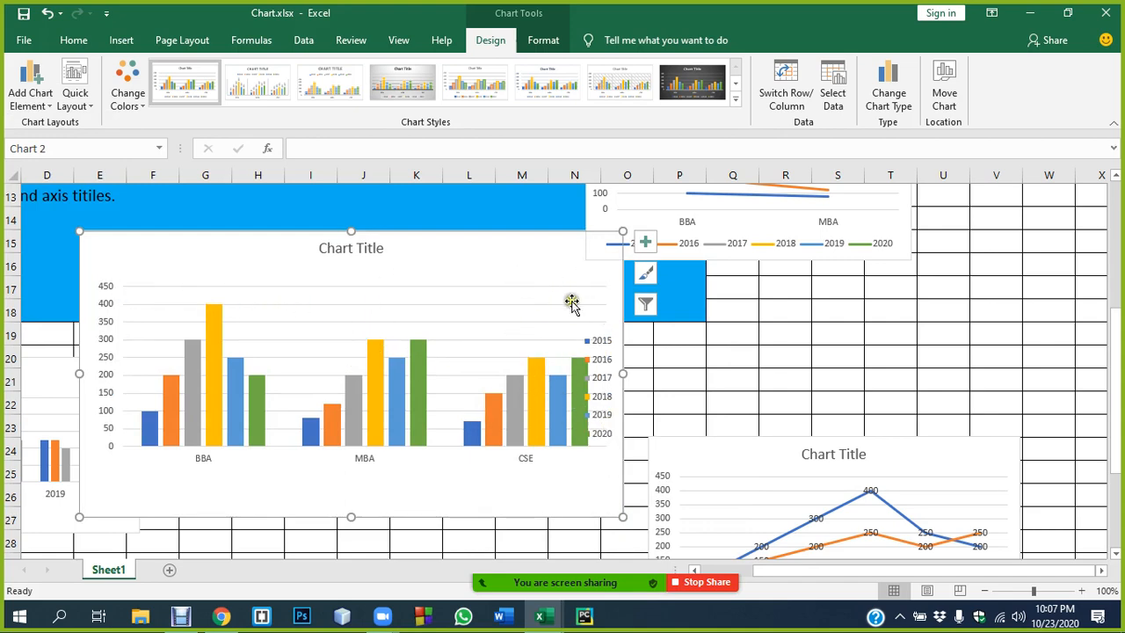
pyautogui.moveTo(571, 302); pyautogui.dragTo(506, 309)
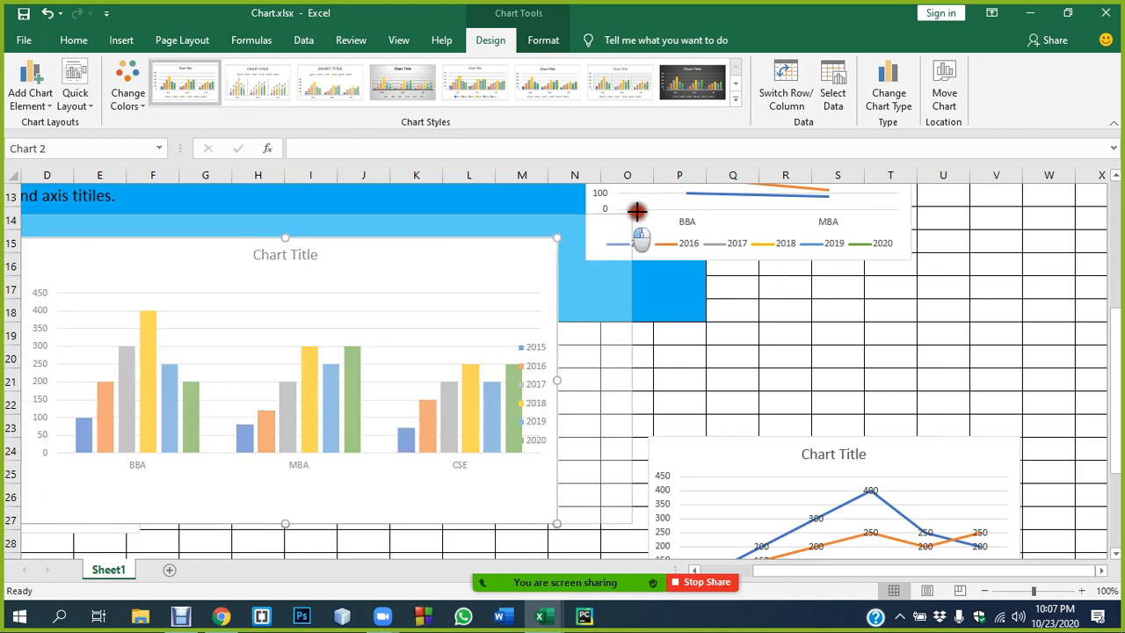
pyautogui.moveTo(636, 211); pyautogui.dragTo(644, 209)
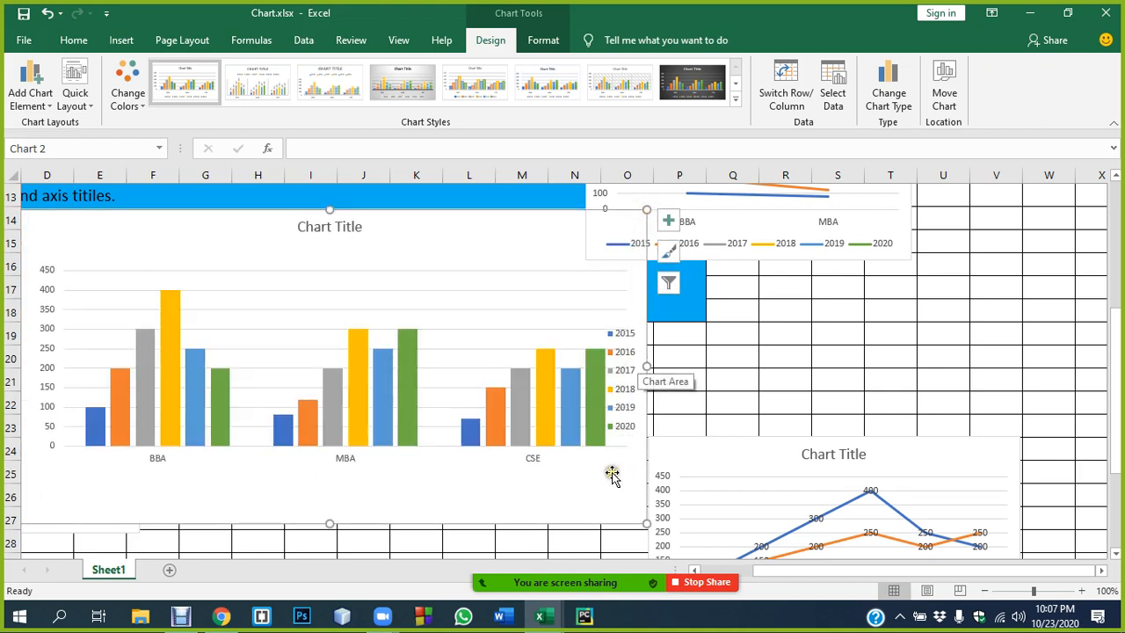
# Step: Shift the legend of the BBA, MBA and CSE column chart slightly down and toward the chart's outer edge
pyautogui.click(624, 367)
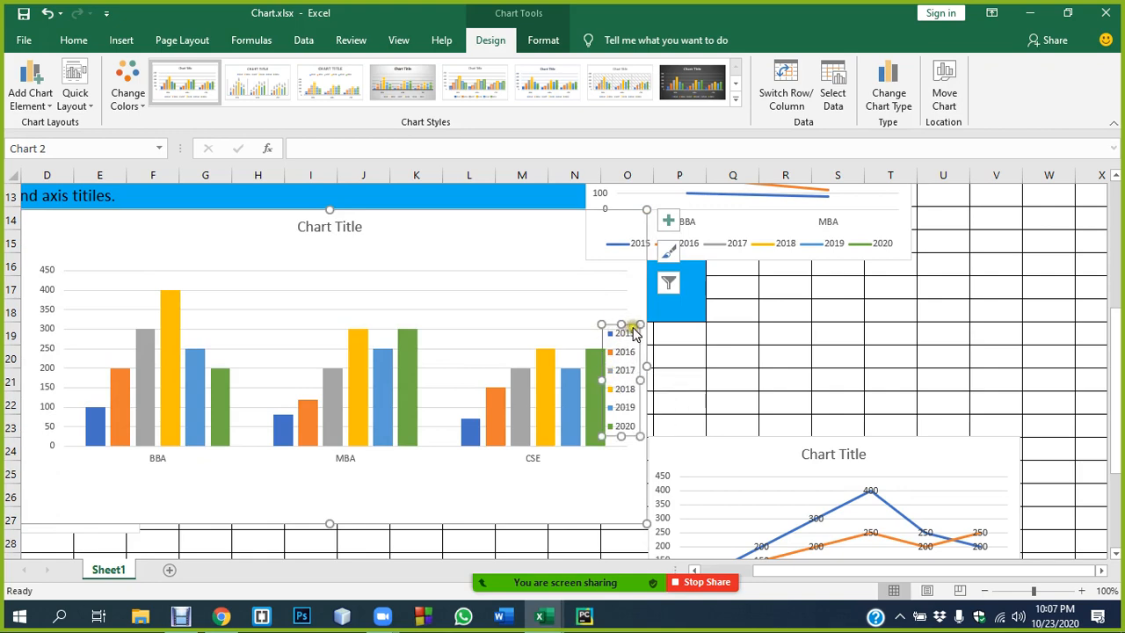
pyautogui.moveTo(633, 325); pyautogui.dragTo(637, 343)
pyautogui.click(572, 479)
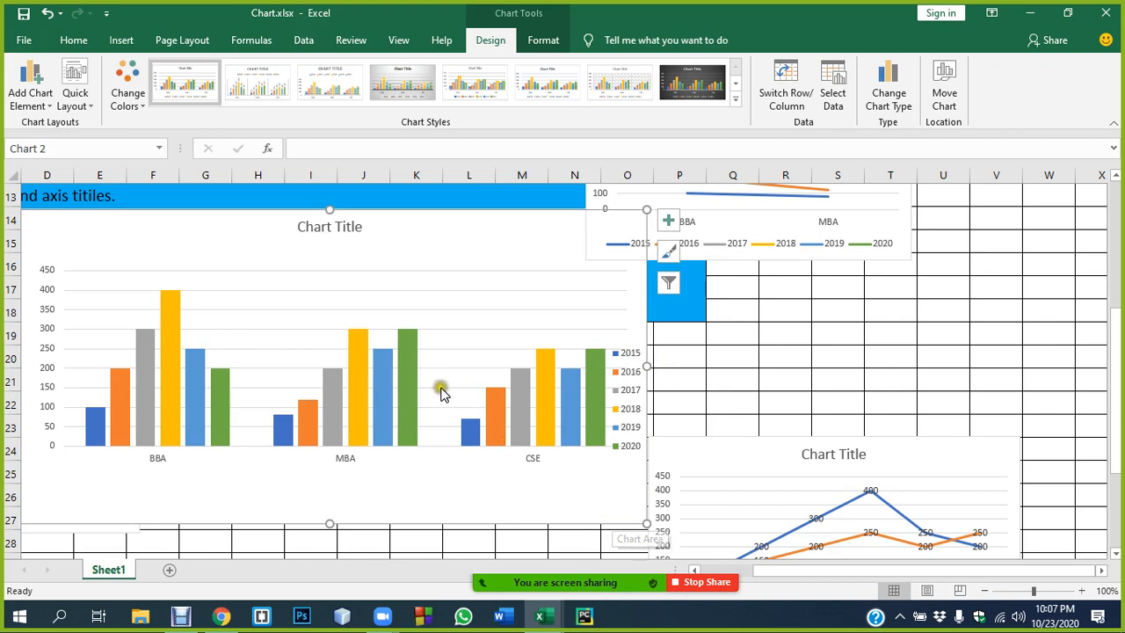
# Step: Set the legend position of the BBA, MBA and CSE column chart to Bottom
pyautogui.click(30, 88)
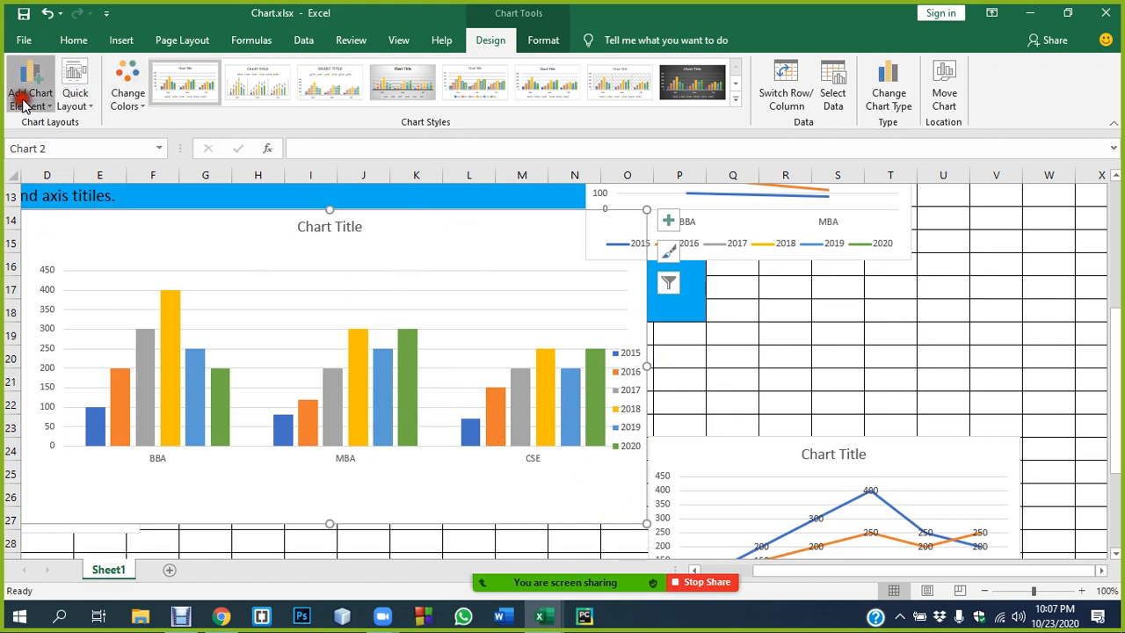
pyautogui.moveTo(99, 268)
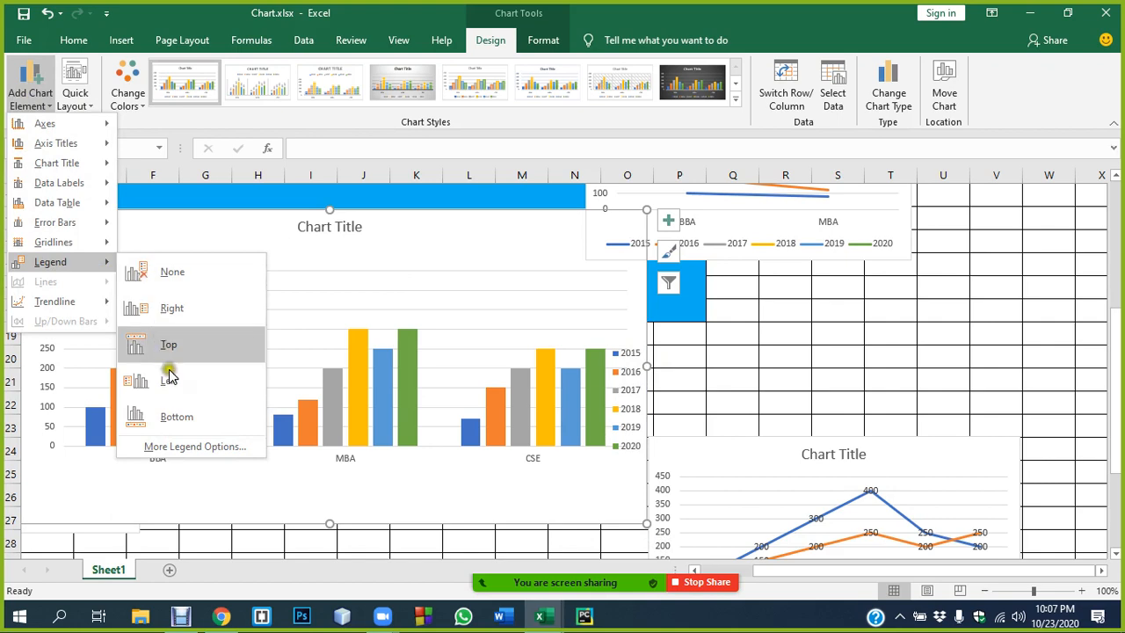
pyautogui.click(170, 413)
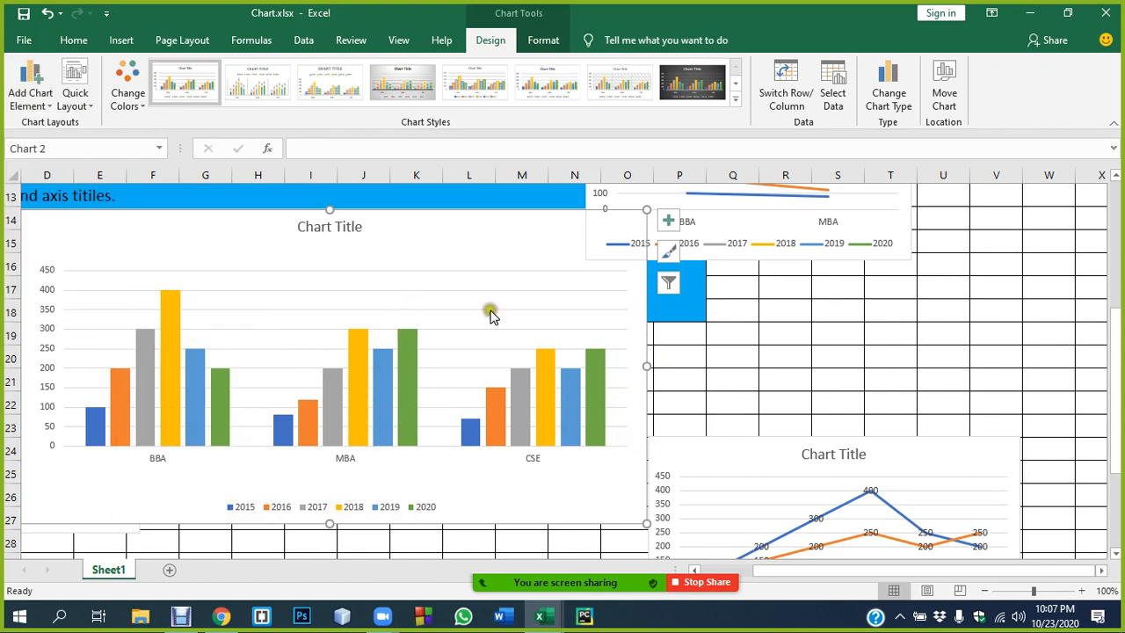
# Step: Shrink the column chart with BBA, MBA and CSE on the horizontal axis and move it to columns E to N, starting at row 29
pyautogui.moveTo(75, 231); pyautogui.dragTo(283, 343)
pyautogui.scroll(-2, 597, 352)
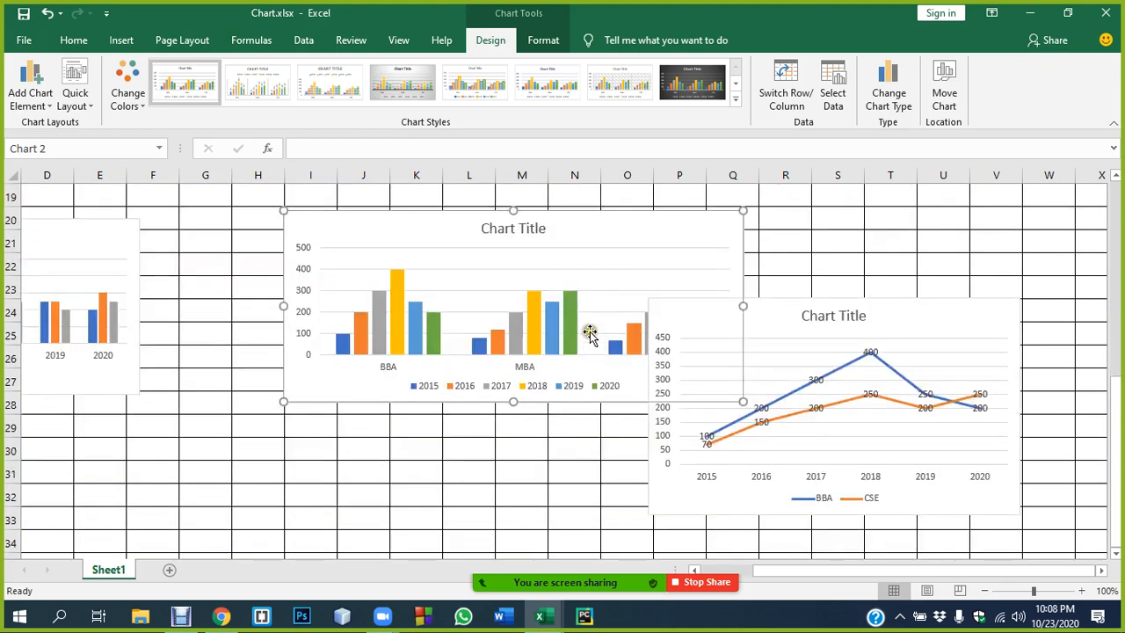
pyautogui.moveTo(635, 234); pyautogui.dragTo(416, 427)
pyautogui.click(446, 445)
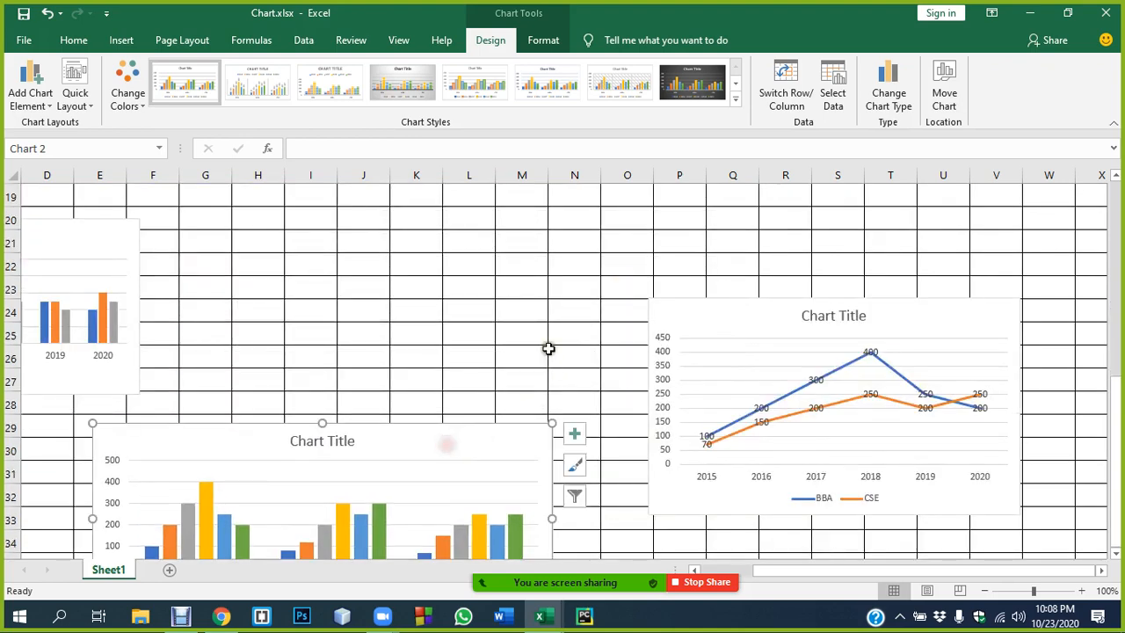
# Step: Move the column chart with years on the horizontal axis to span about columns E to K, starting at row 20
pyautogui.scroll(6, 445, 445)
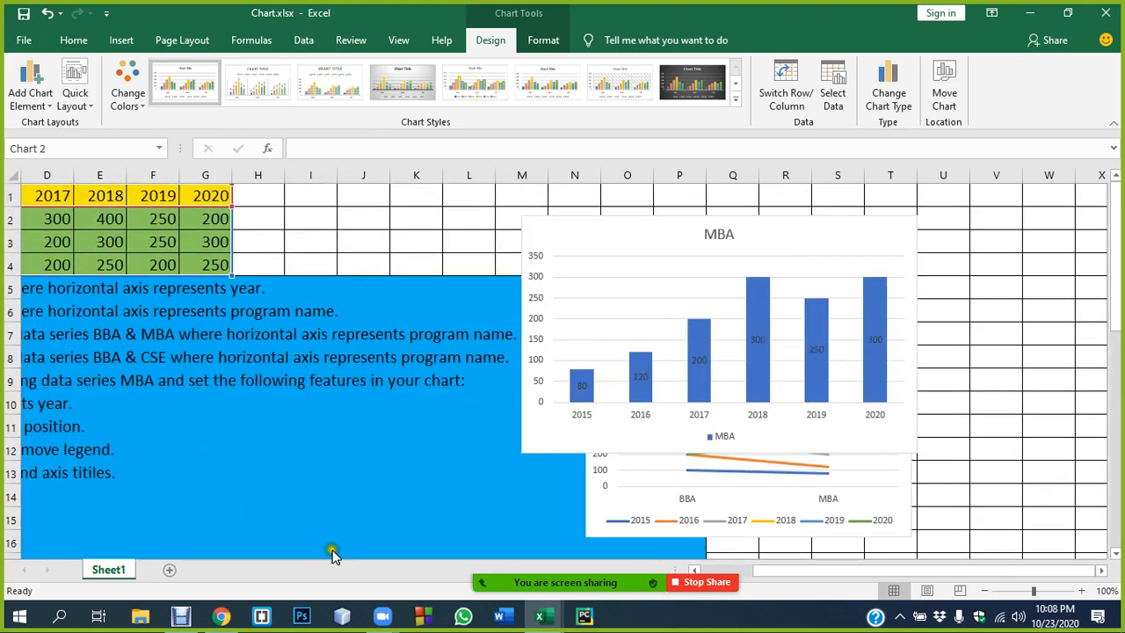
pyautogui.scroll(-2, 1045, 422)
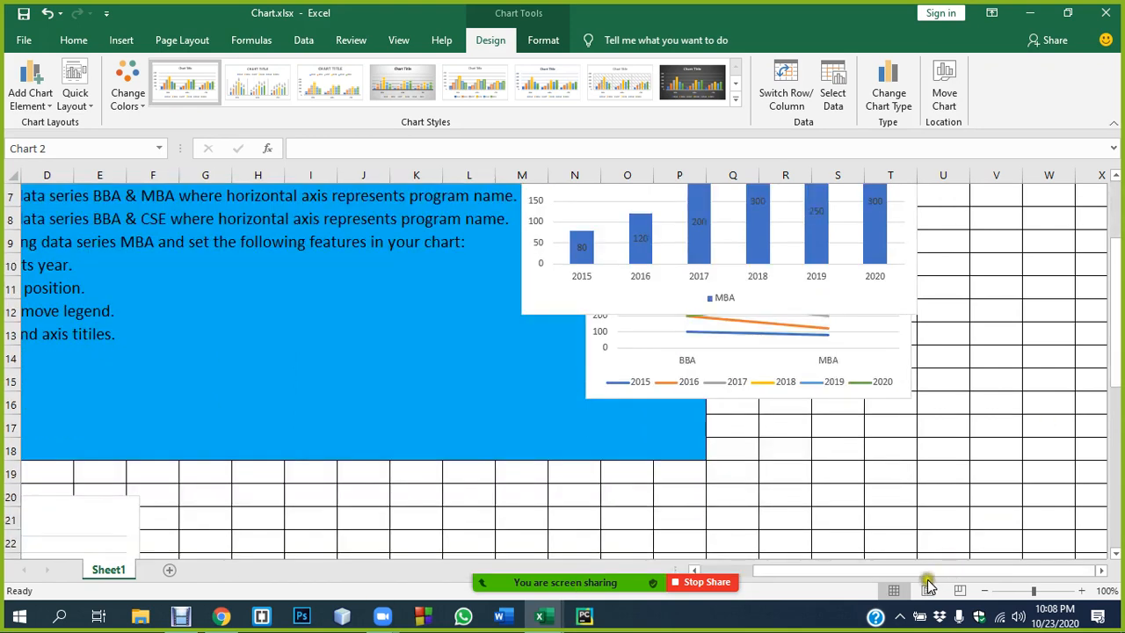
pyautogui.moveTo(929, 574); pyautogui.dragTo(791, 576)
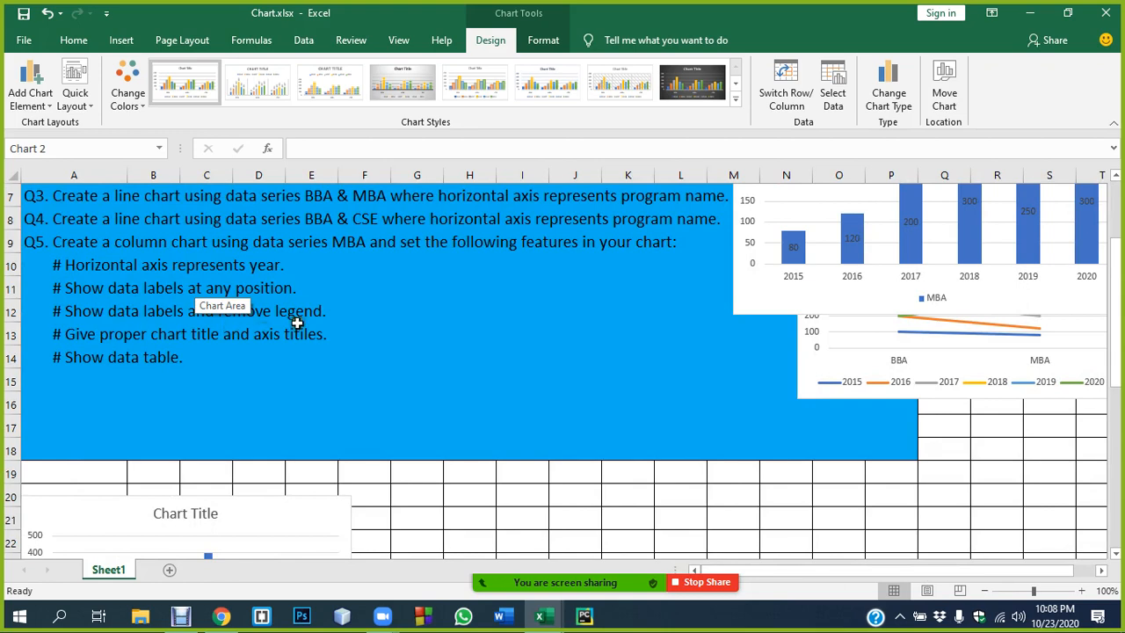
pyautogui.press('Escape')
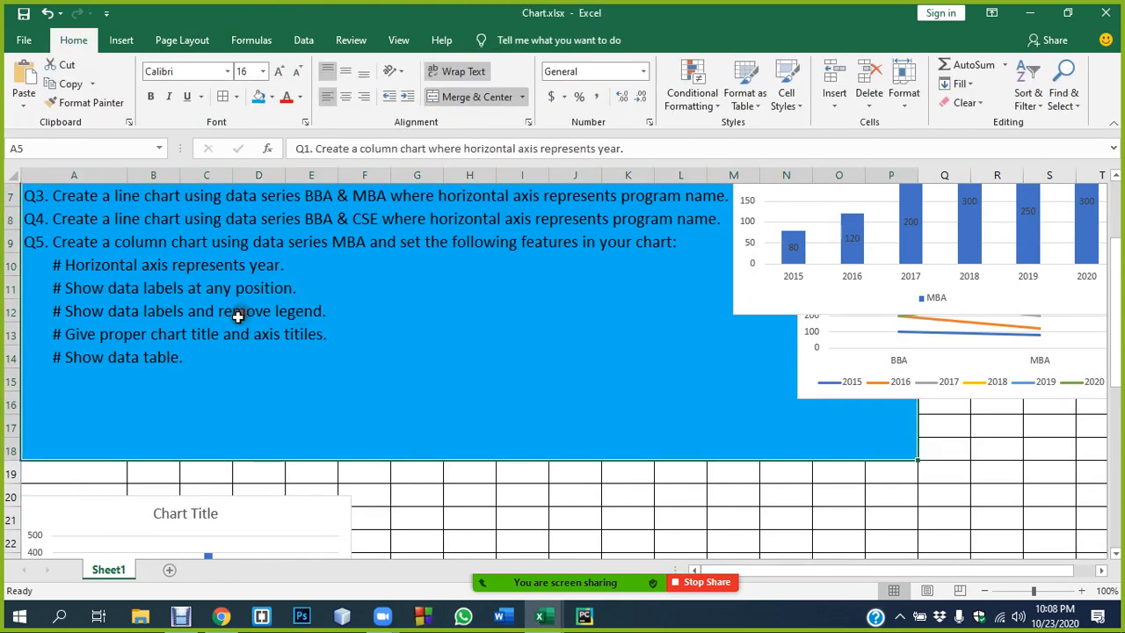
pyautogui.scroll(-3, 515, 344)
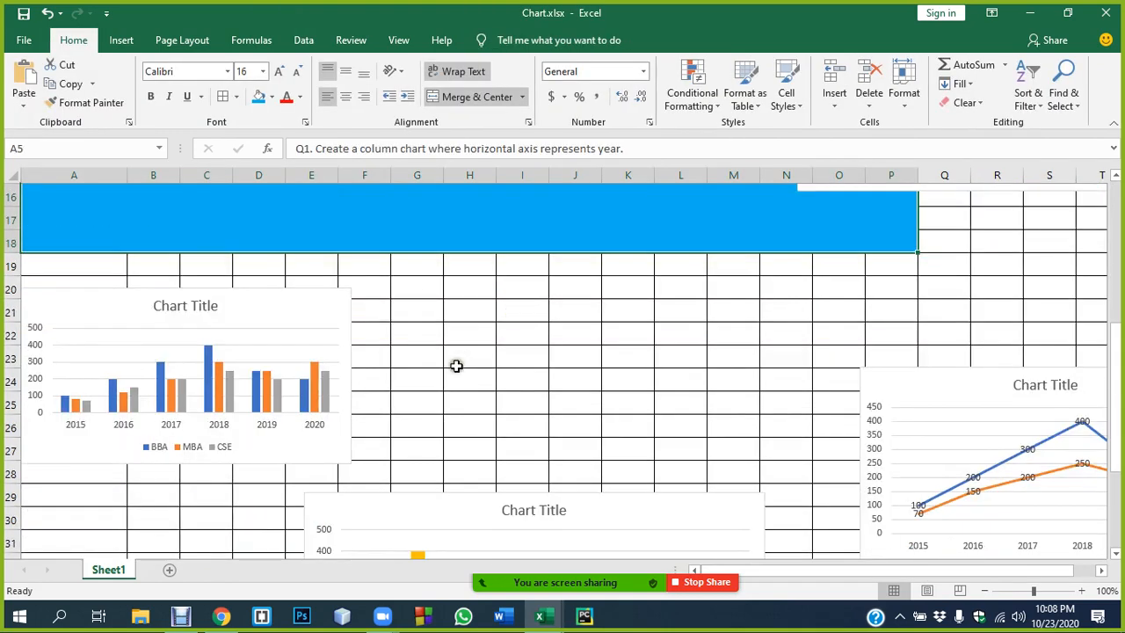
pyautogui.moveTo(315, 317); pyautogui.dragTo(586, 320)
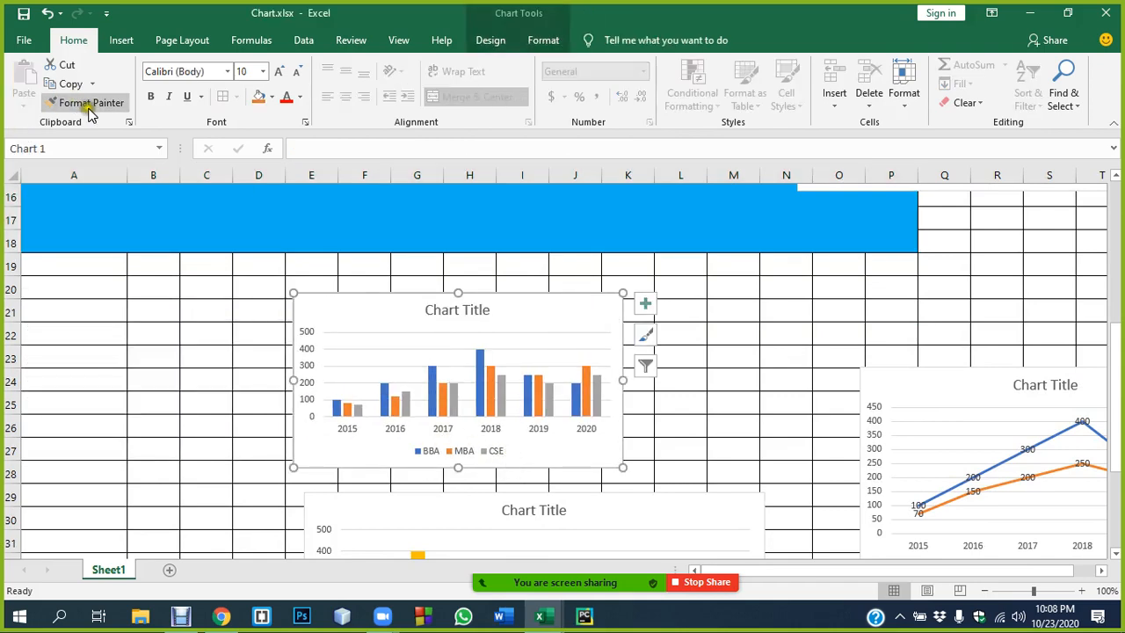
# Step: Remove the legend from the yearly column chart and move the chart to span about columns B to I
pyautogui.click(497, 42)
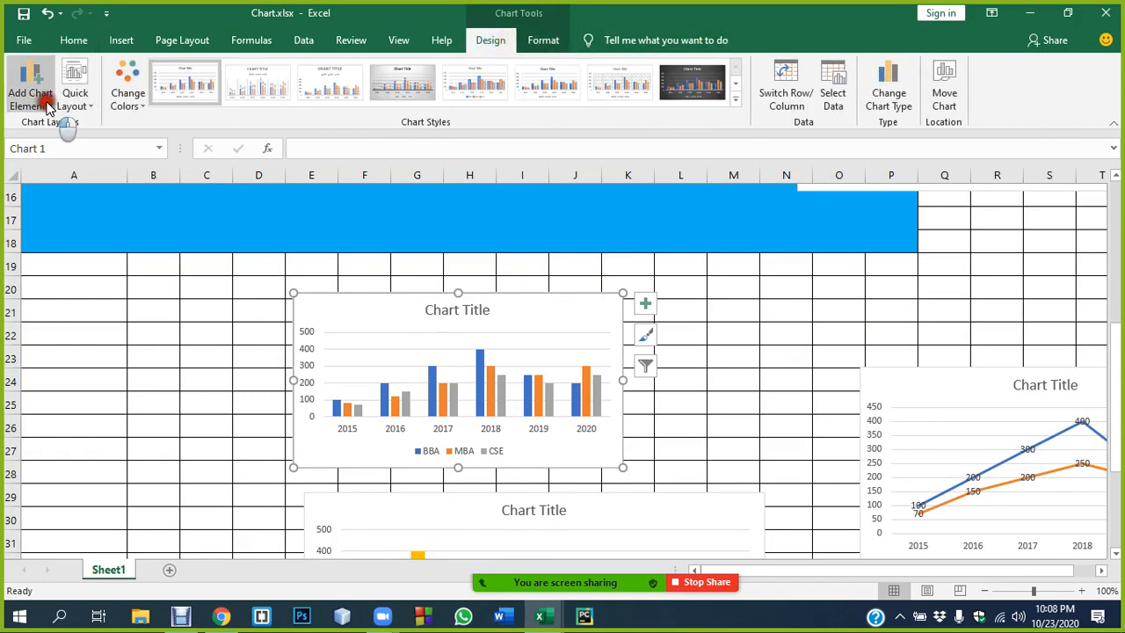
pyautogui.click(35, 97)
pyautogui.moveTo(50, 264)
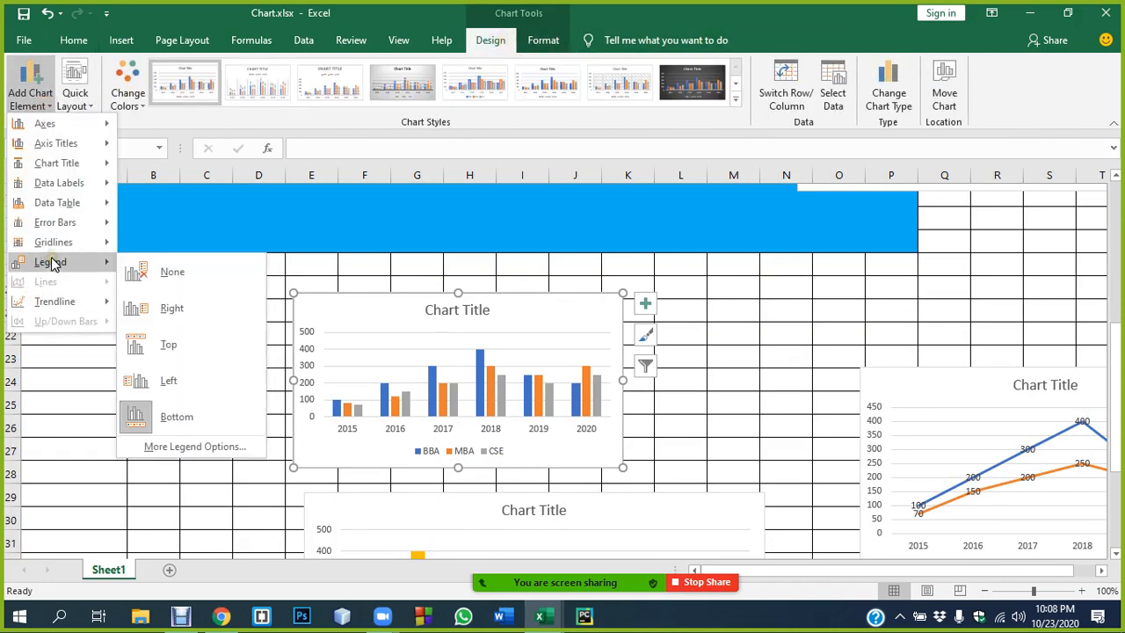
pyautogui.click(175, 275)
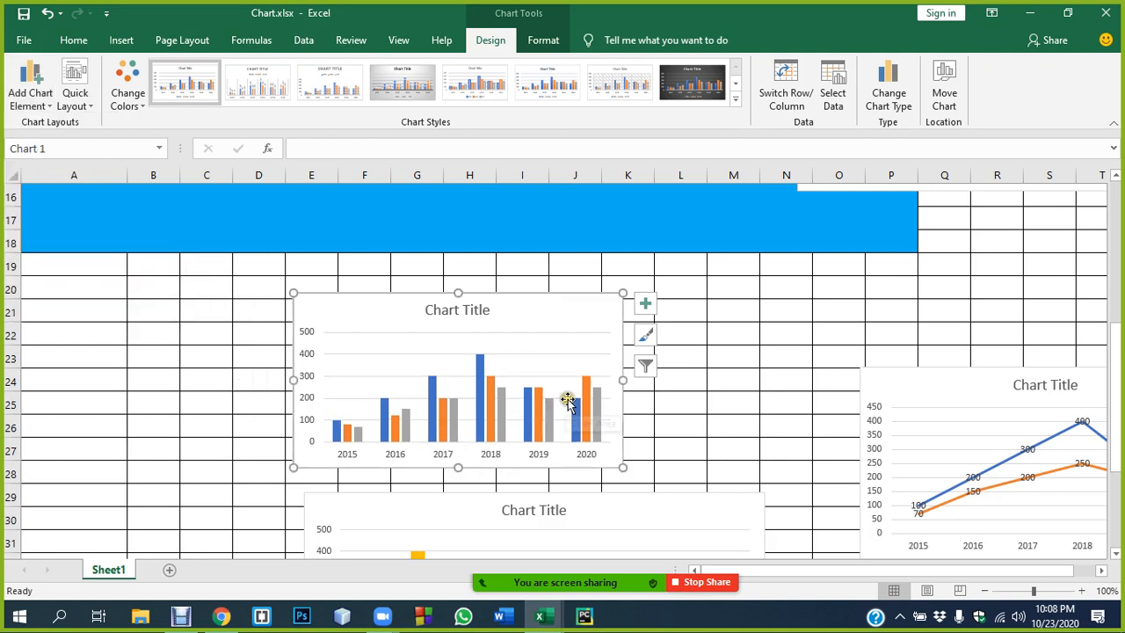
pyautogui.moveTo(585, 310); pyautogui.dragTo(460, 314)
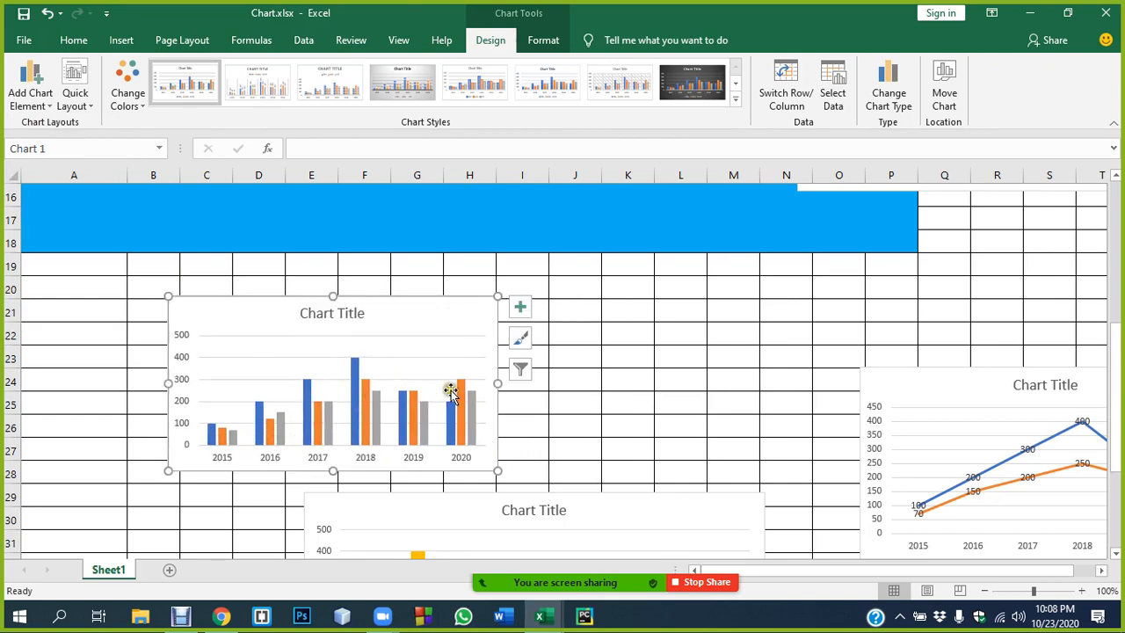
# Step: Add data labels to the yearly column chart via the detailed label options, and switch the BBA labels' value off and back on
pyautogui.click(40, 102)
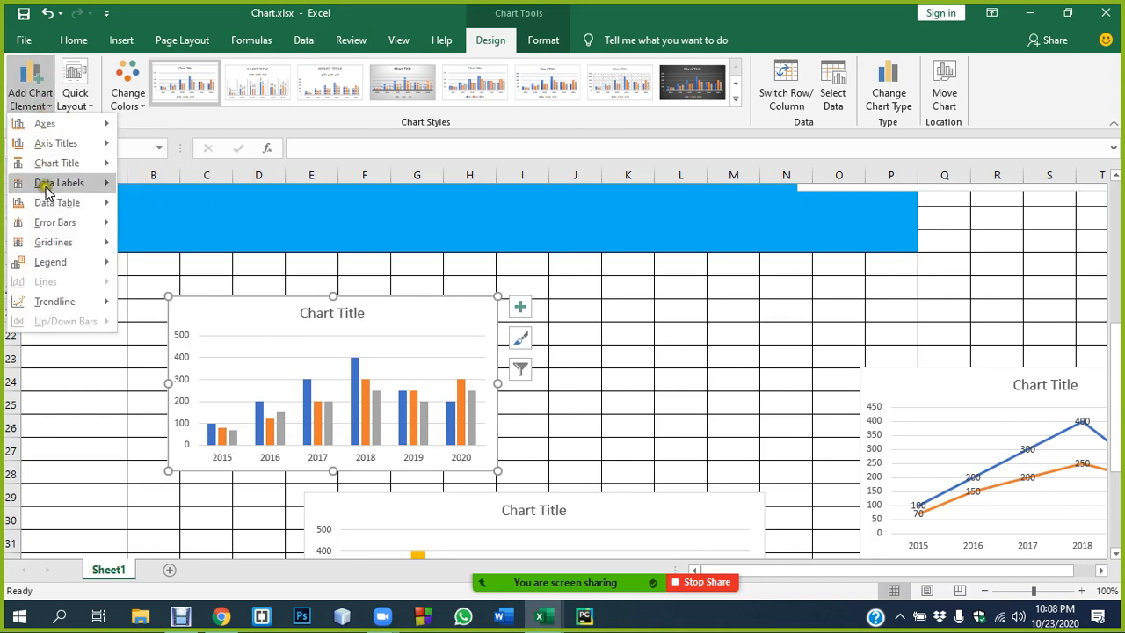
pyautogui.moveTo(49, 182)
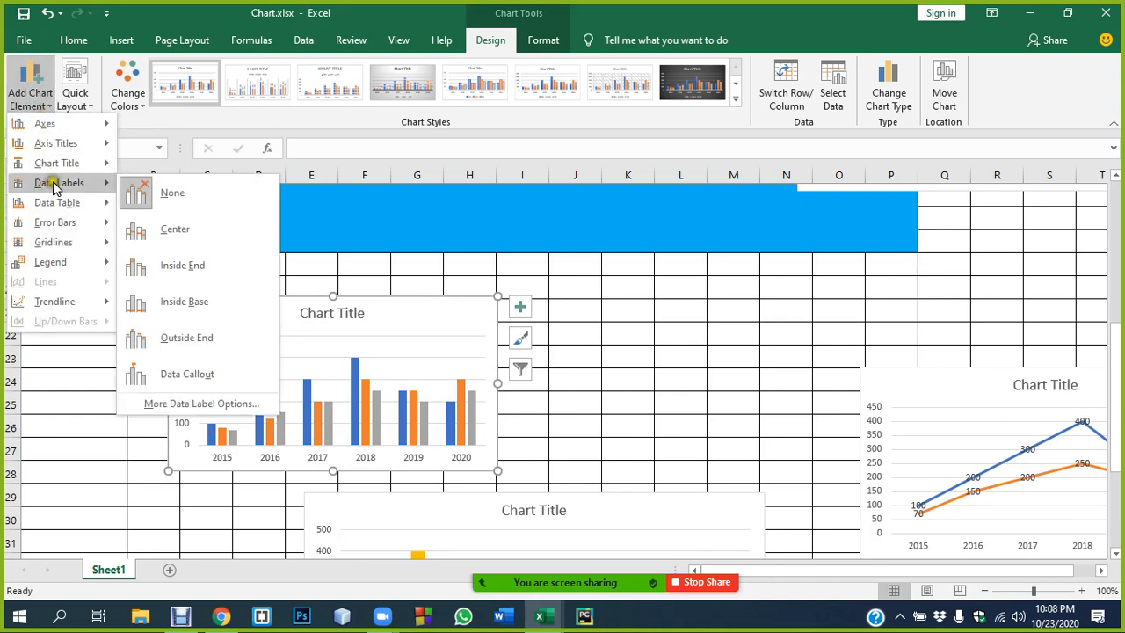
pyautogui.click(233, 410)
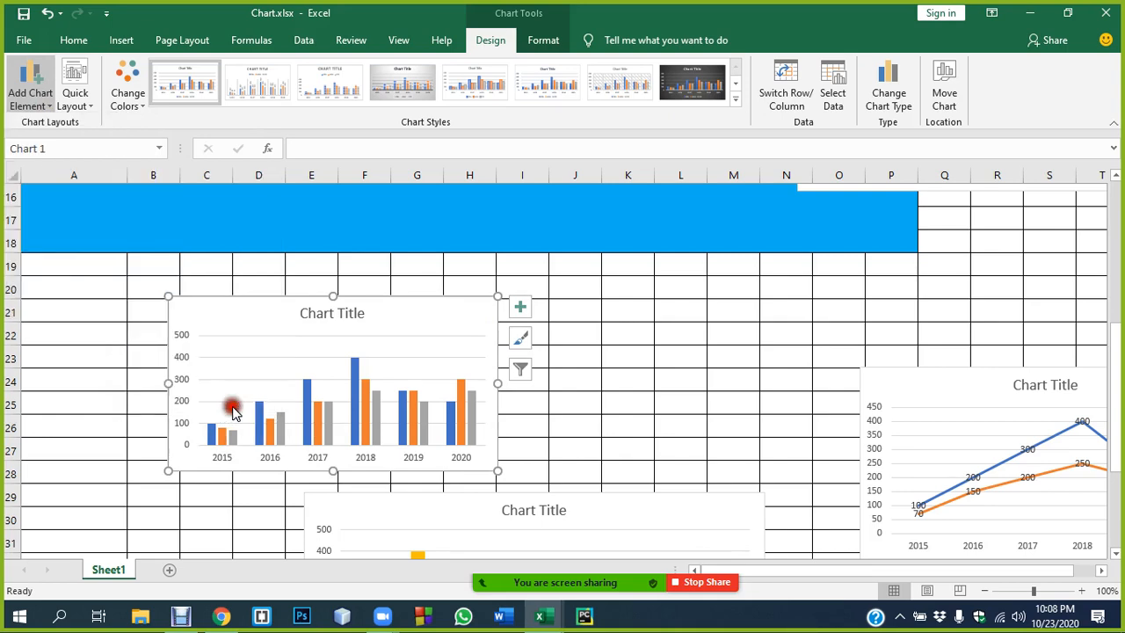
pyautogui.click(352, 371)
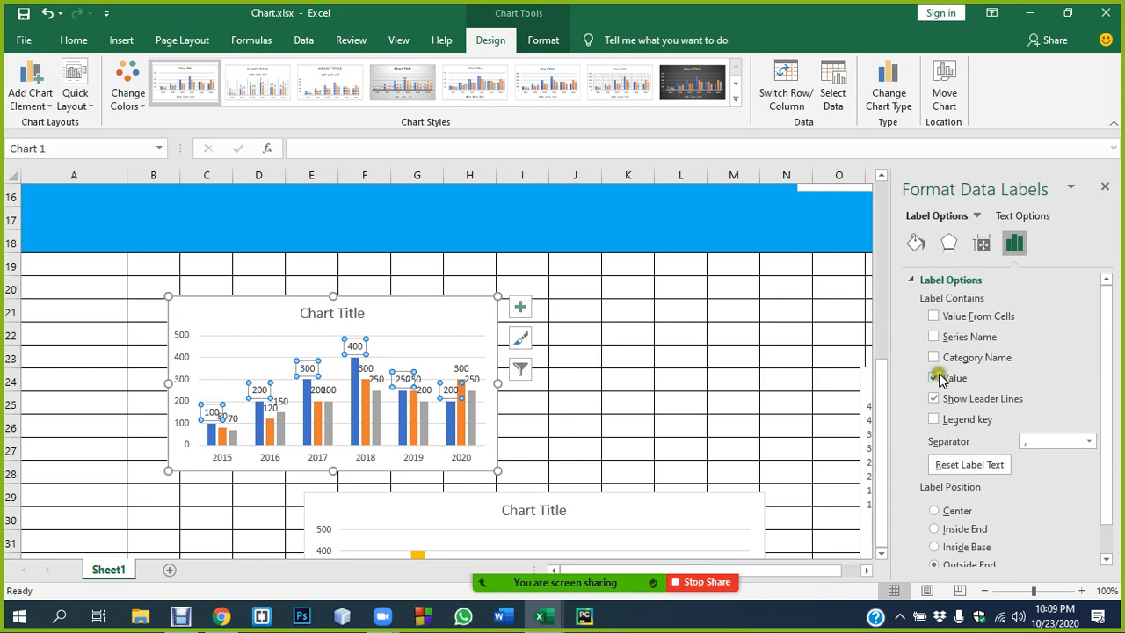
pyautogui.click(935, 379)
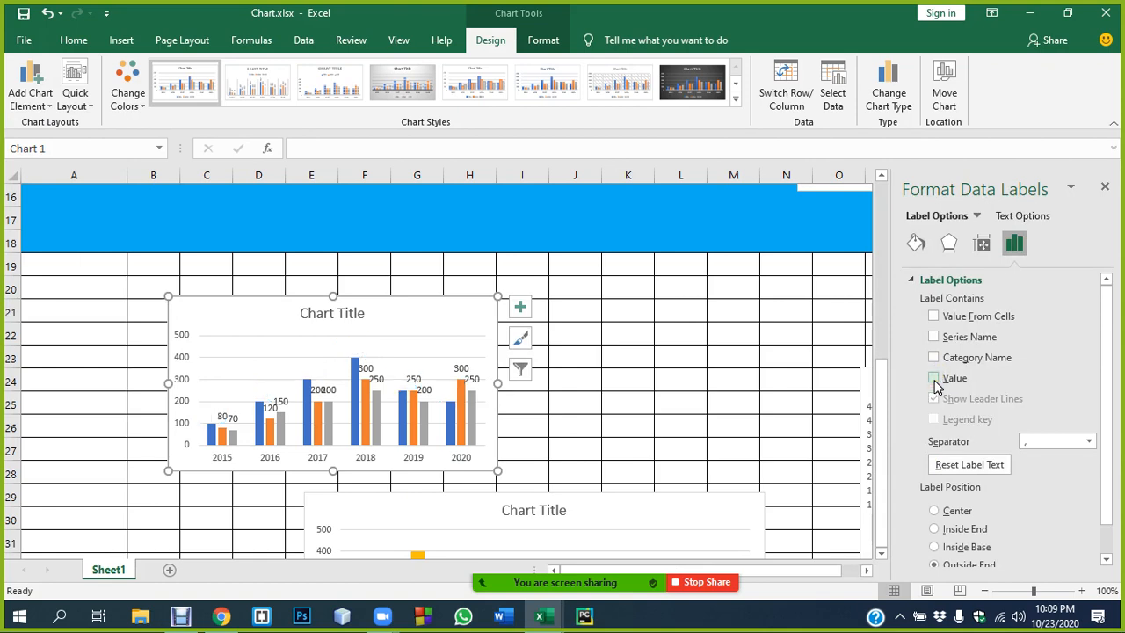
pyautogui.click(936, 379)
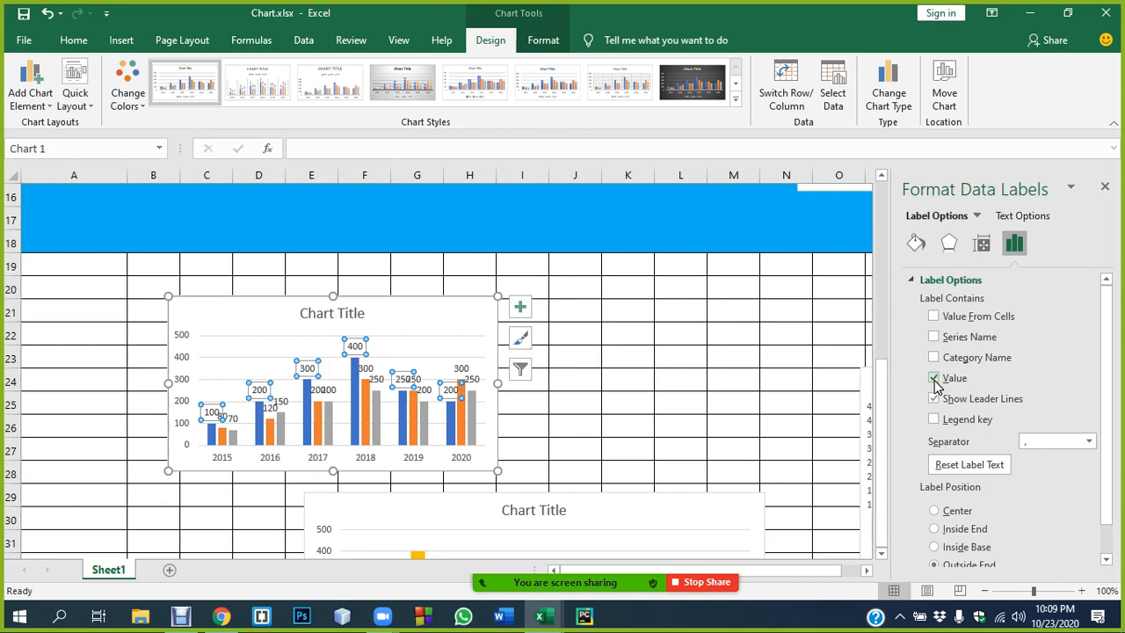
# Step: Include the series name in the BBA data labels of the yearly column chart and close the label formatting
pyautogui.click(933, 337)
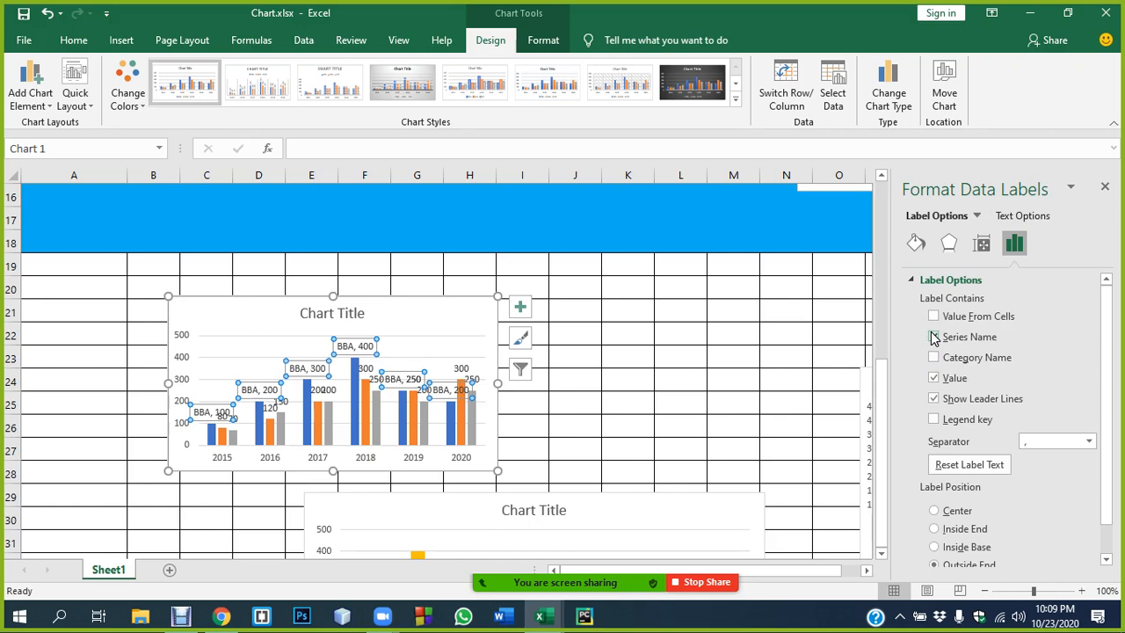
pyautogui.scroll(-1, 994, 420)
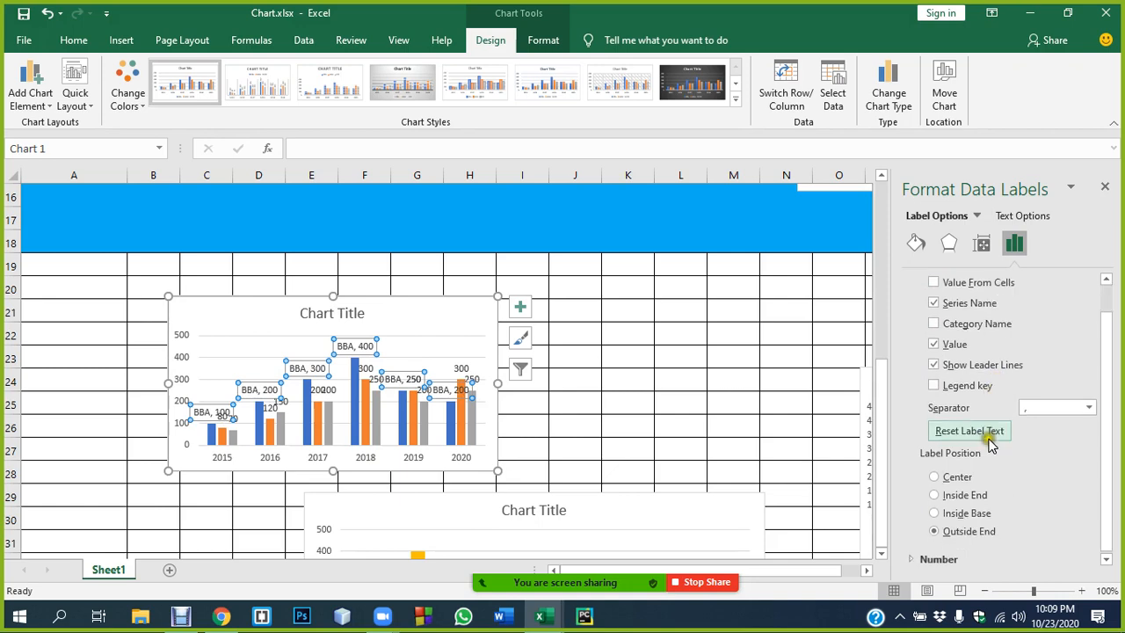
pyautogui.scroll(1, 964, 485)
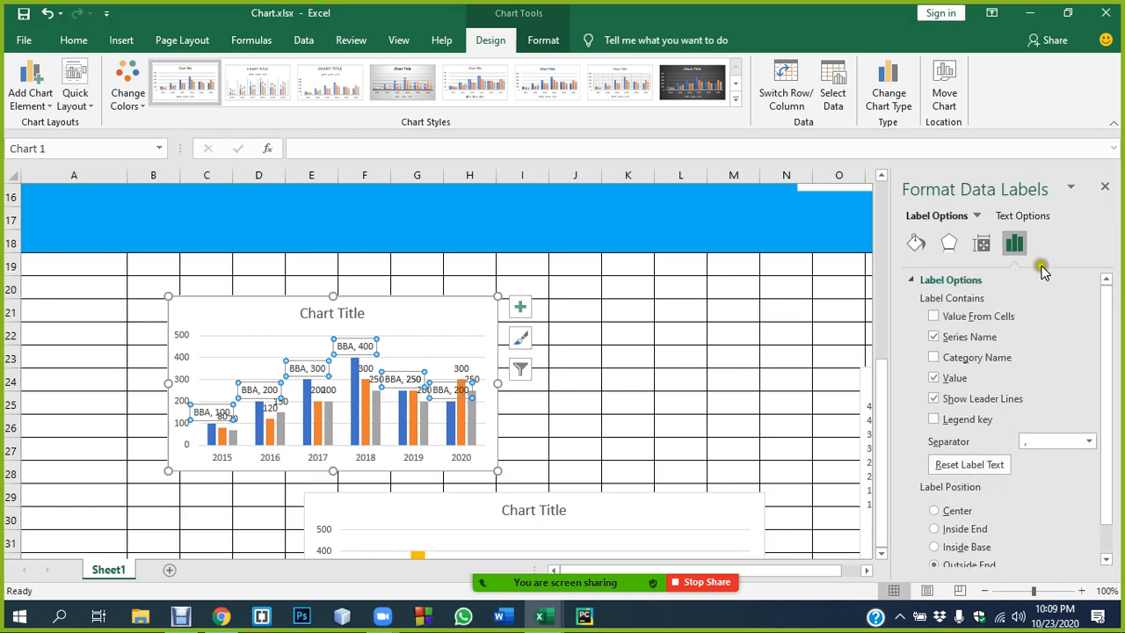
pyautogui.click(1105, 186)
pyautogui.click(681, 356)
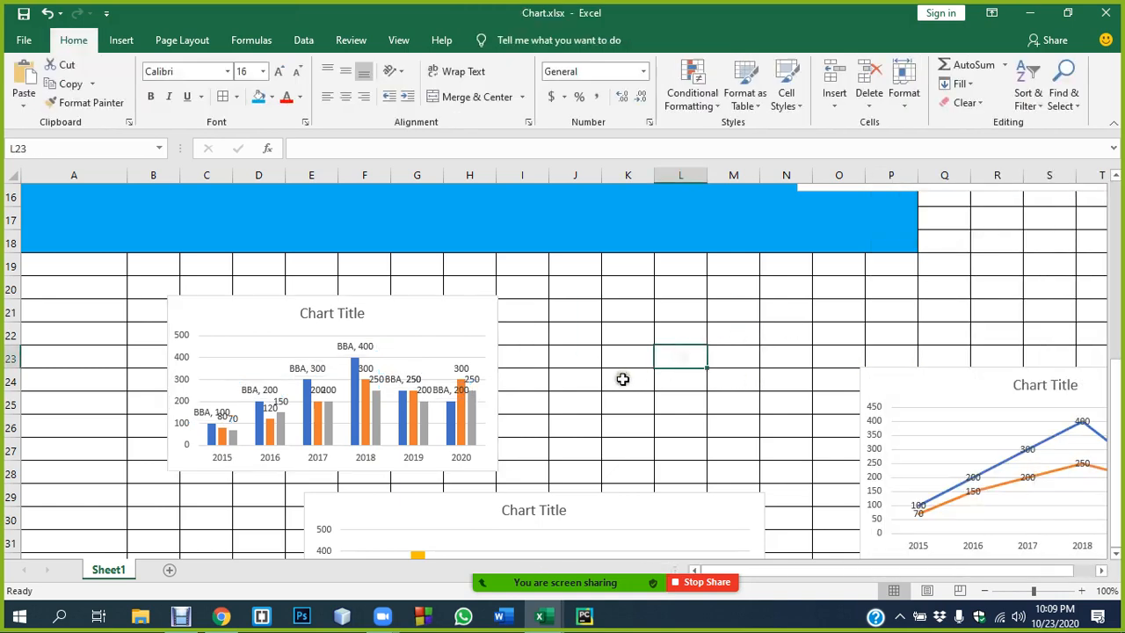
# Step: Undo the data labels added to the yearly column chart
pyautogui.hotkey('ctrl', 'z')
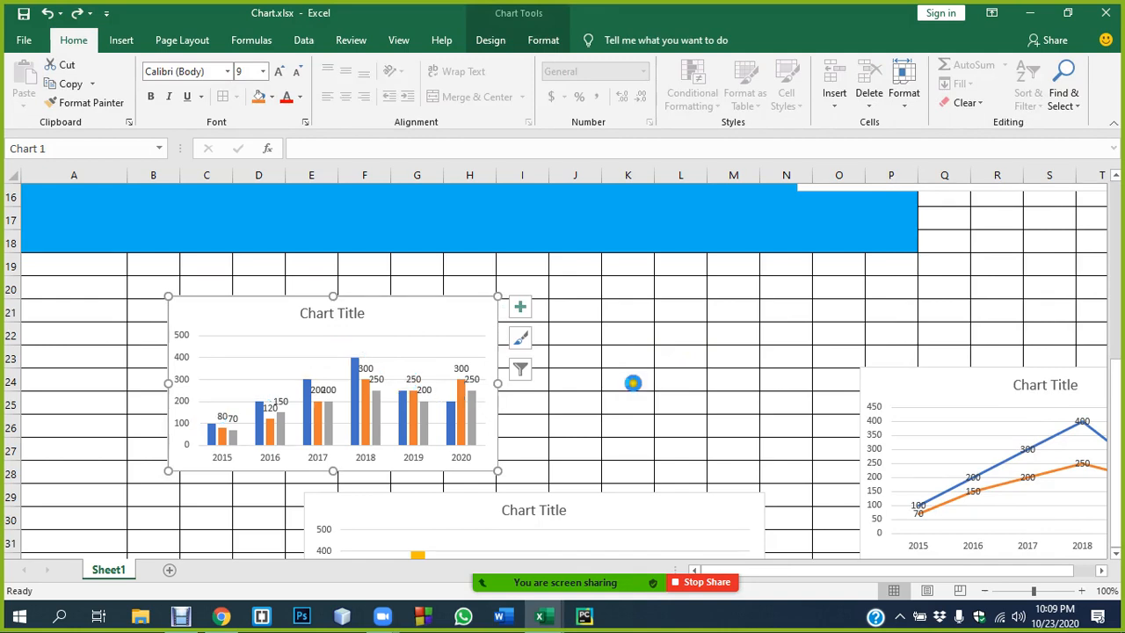
pyautogui.hotkey('ctrl', 'z')
pyautogui.click(665, 347)
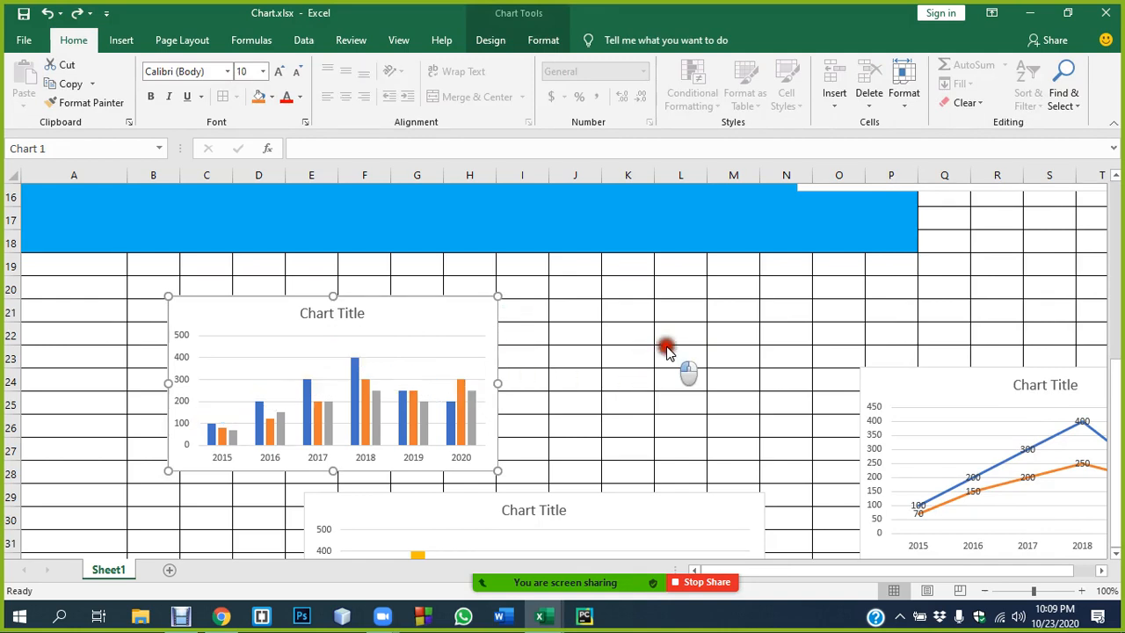
# Step: Move and enlarge the yearly column chart to span about columns C to M, rows 18 to 28
pyautogui.moveTo(434, 313); pyautogui.dragTo(556, 294)
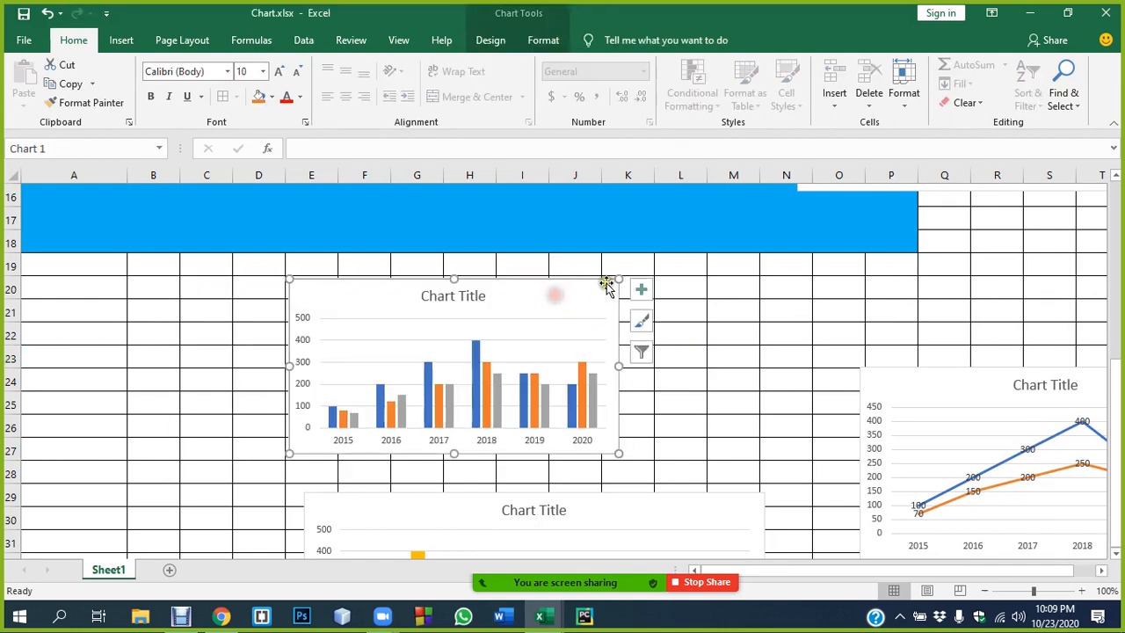
pyautogui.moveTo(618, 278); pyautogui.dragTo(735, 232)
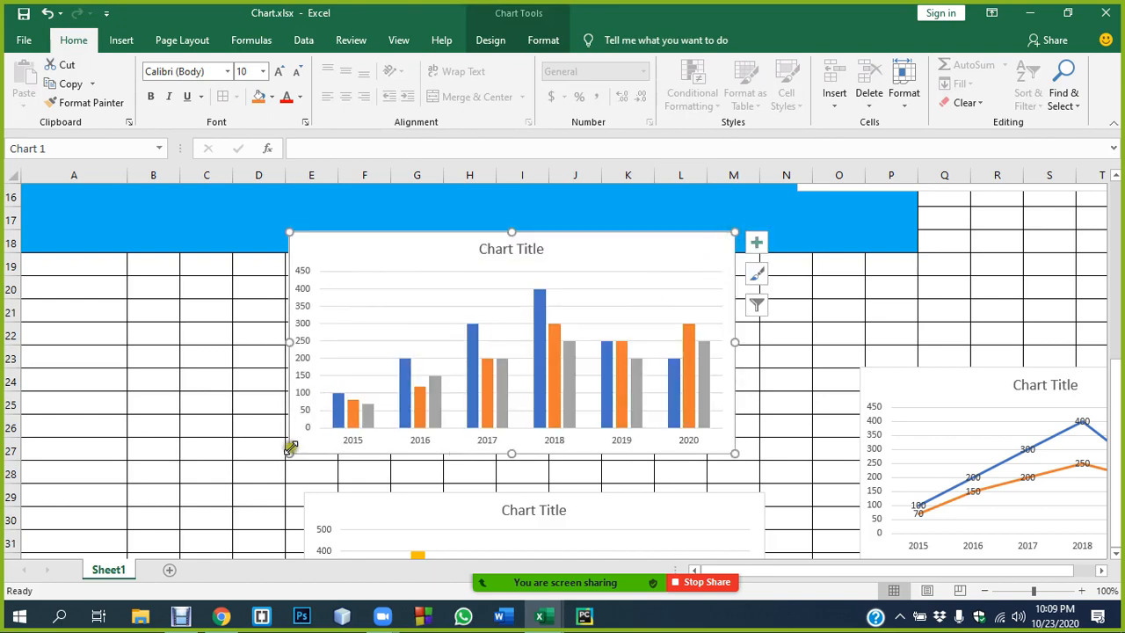
pyautogui.moveTo(292, 451); pyautogui.dragTo(201, 483)
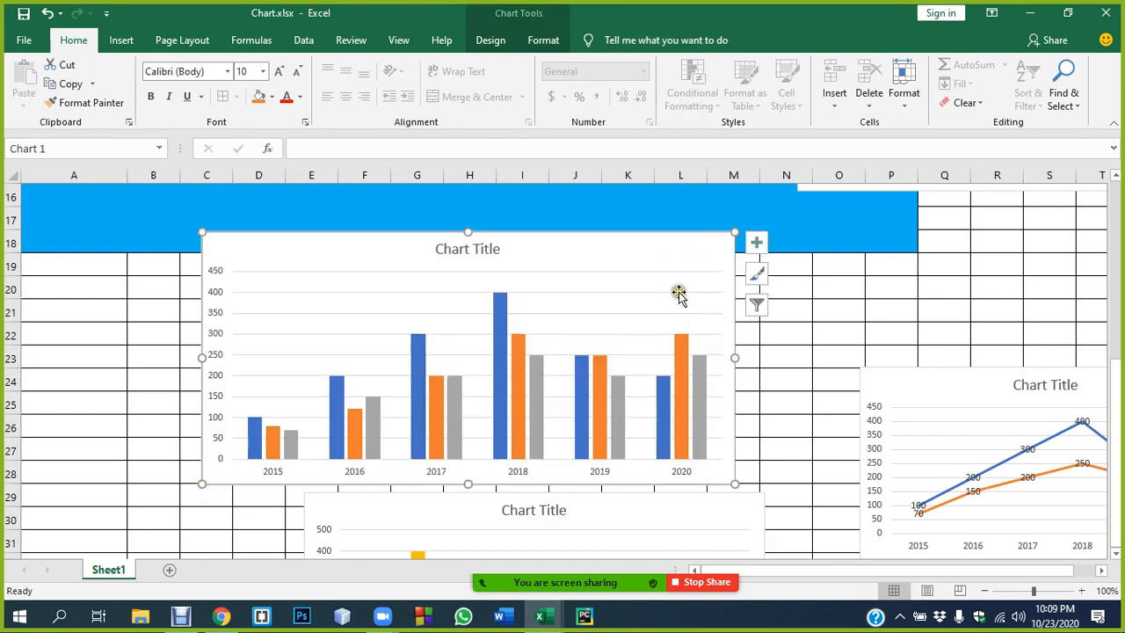
# Step: Restore the legend of the yearly column chart through the detailed legend options and minimize the meeting's video panel
pyautogui.click(682, 249)
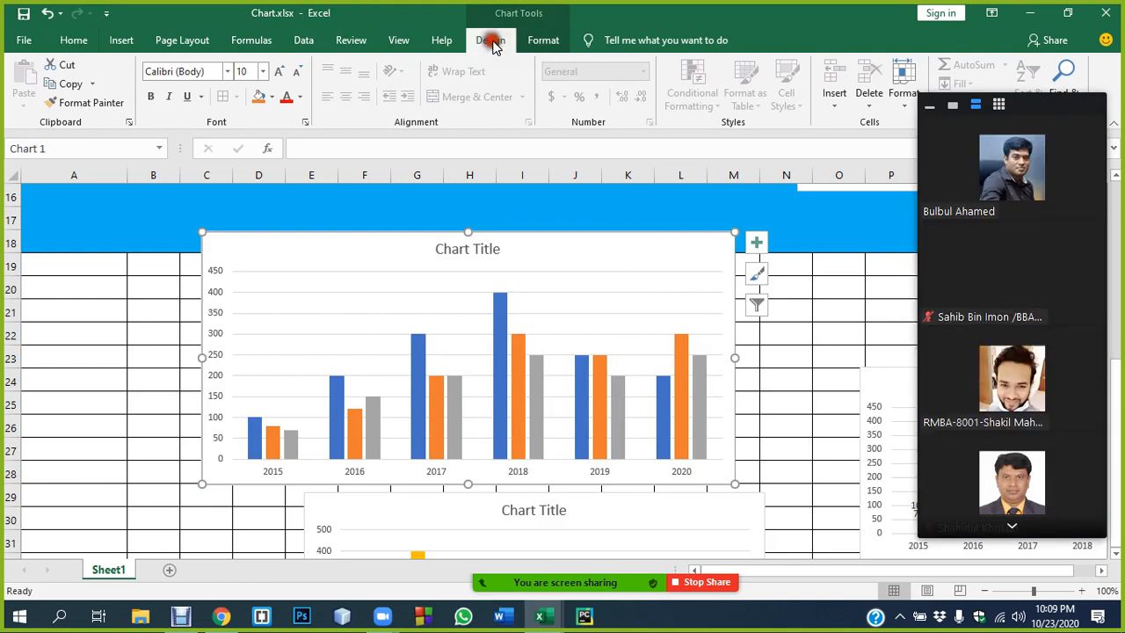
pyautogui.click(490, 40)
pyautogui.click(29, 93)
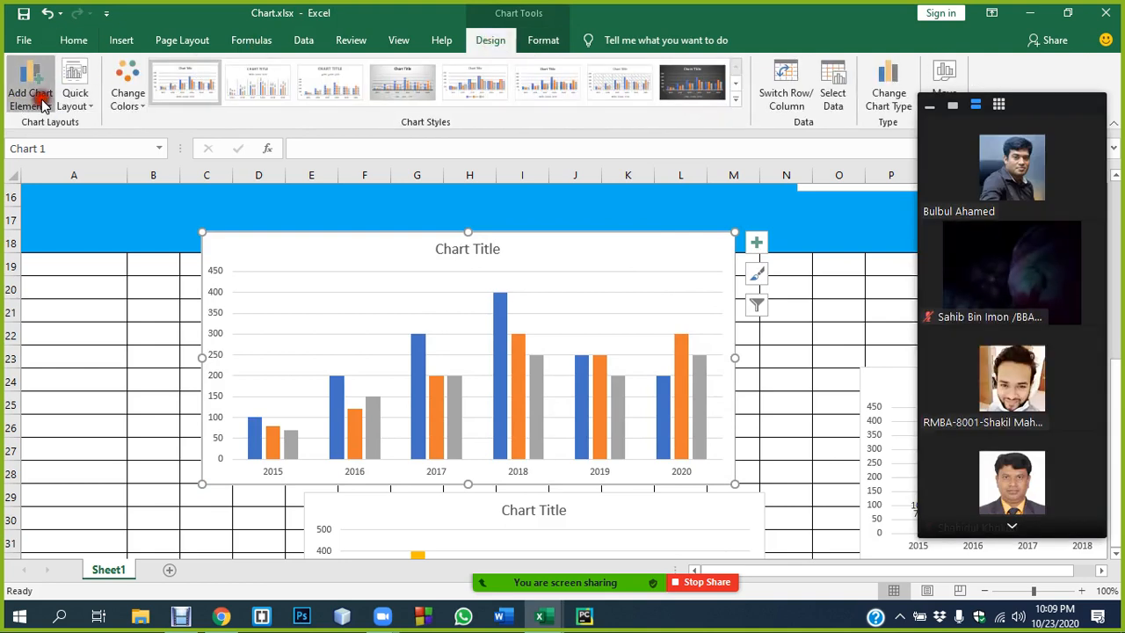
pyautogui.moveTo(50, 275)
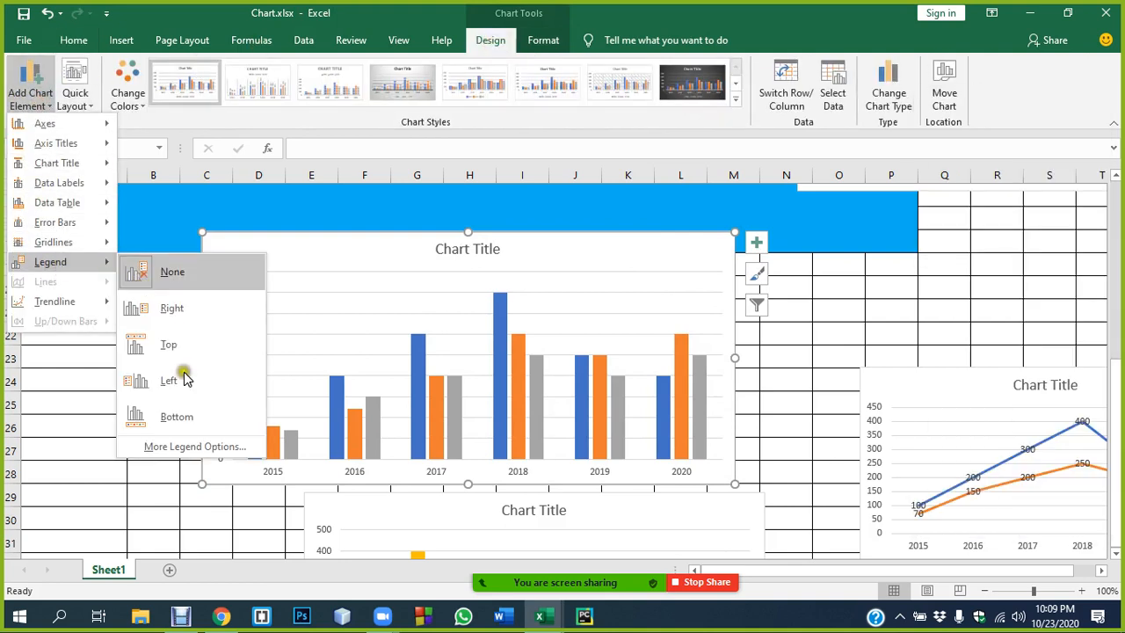
pyautogui.click(164, 448)
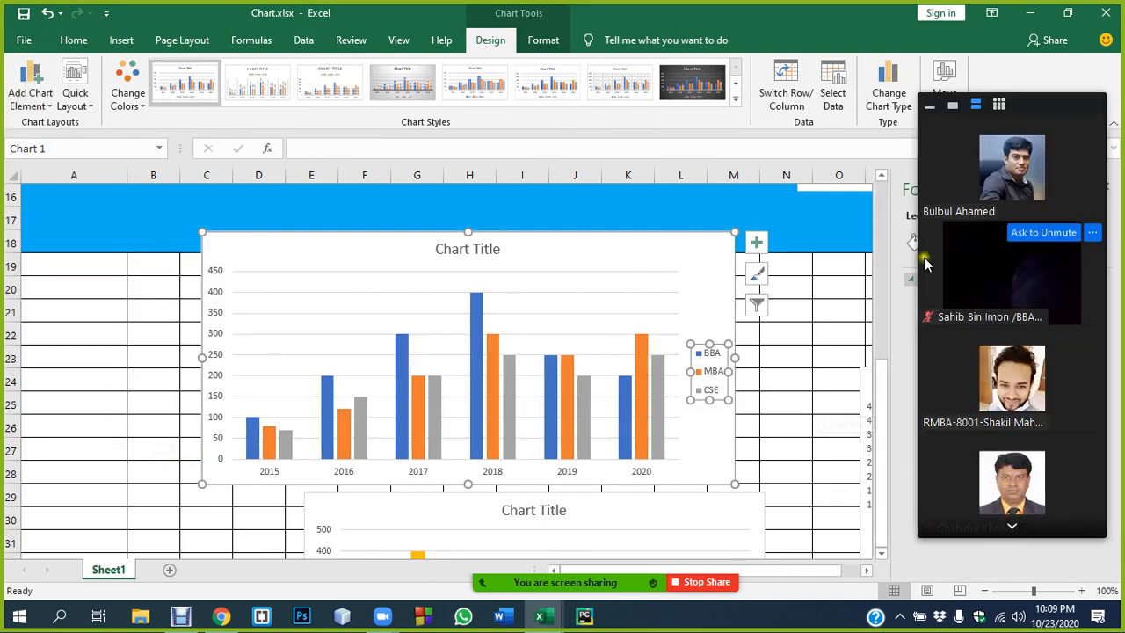
pyautogui.click(924, 106)
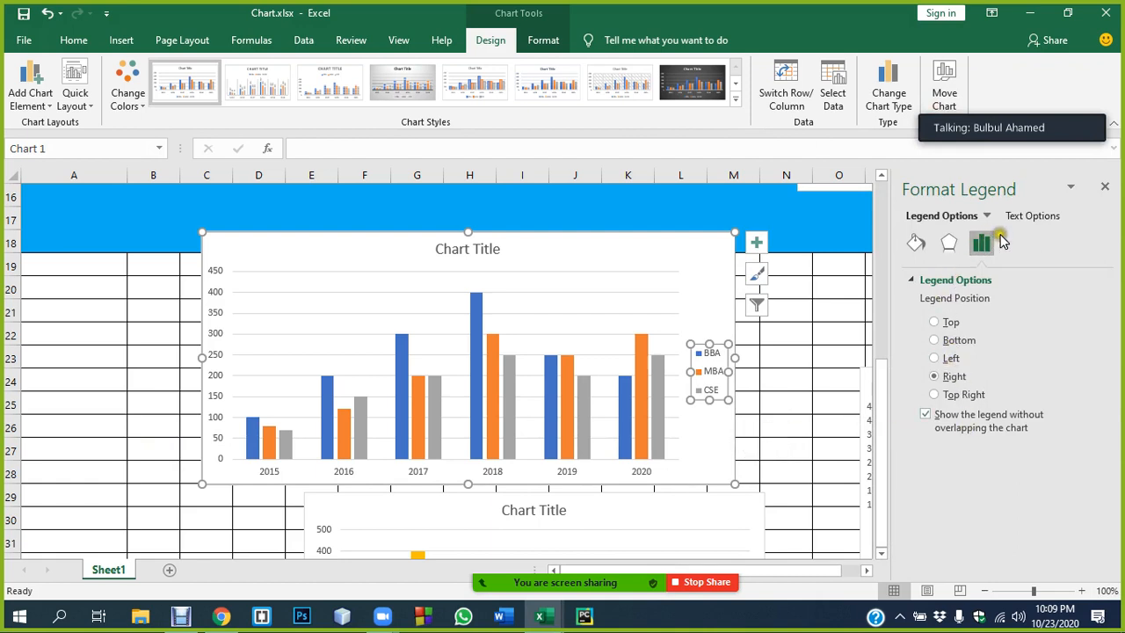
# Step: Toggle the option to show the legend without overlapping the chart, leaving it on, and set the legend position to Top
pyautogui.click(926, 415)
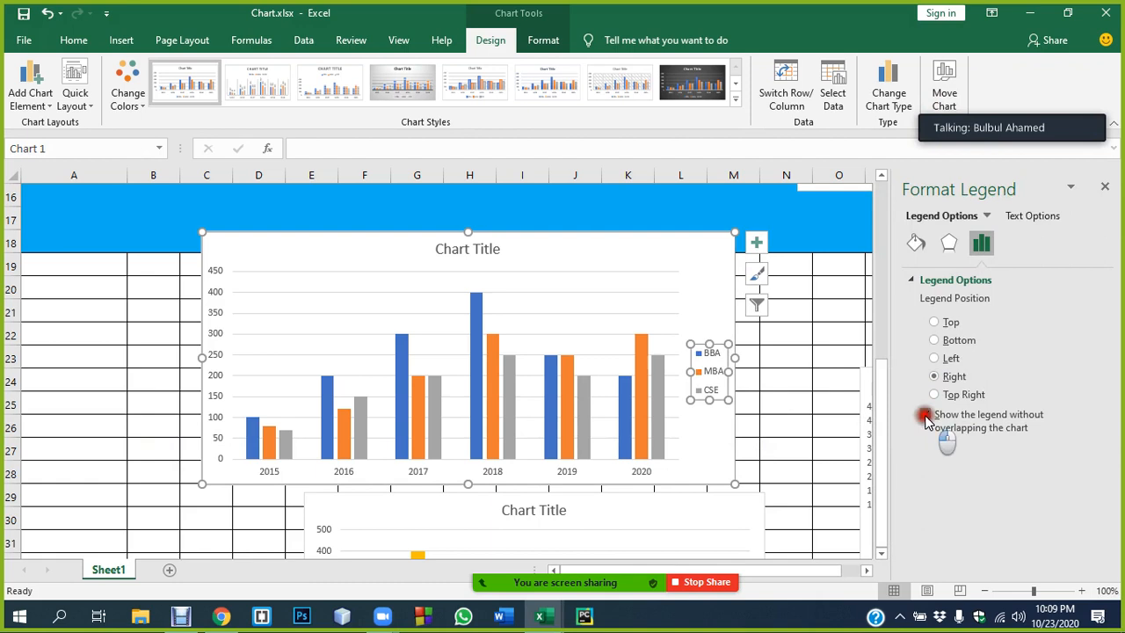
pyautogui.click(925, 416)
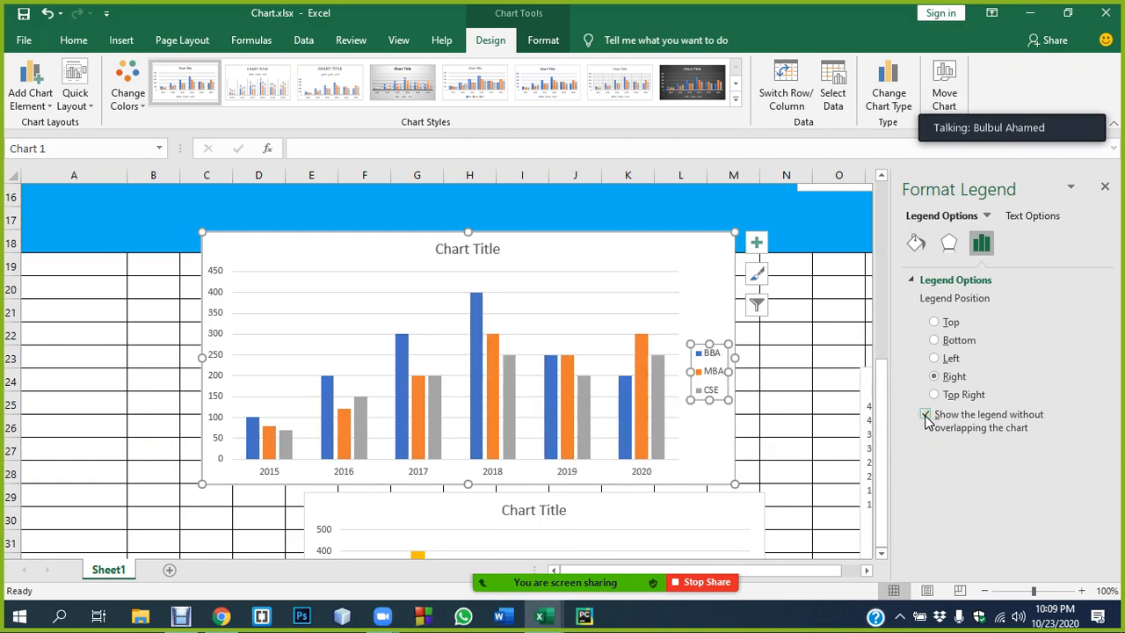
pyautogui.click(934, 323)
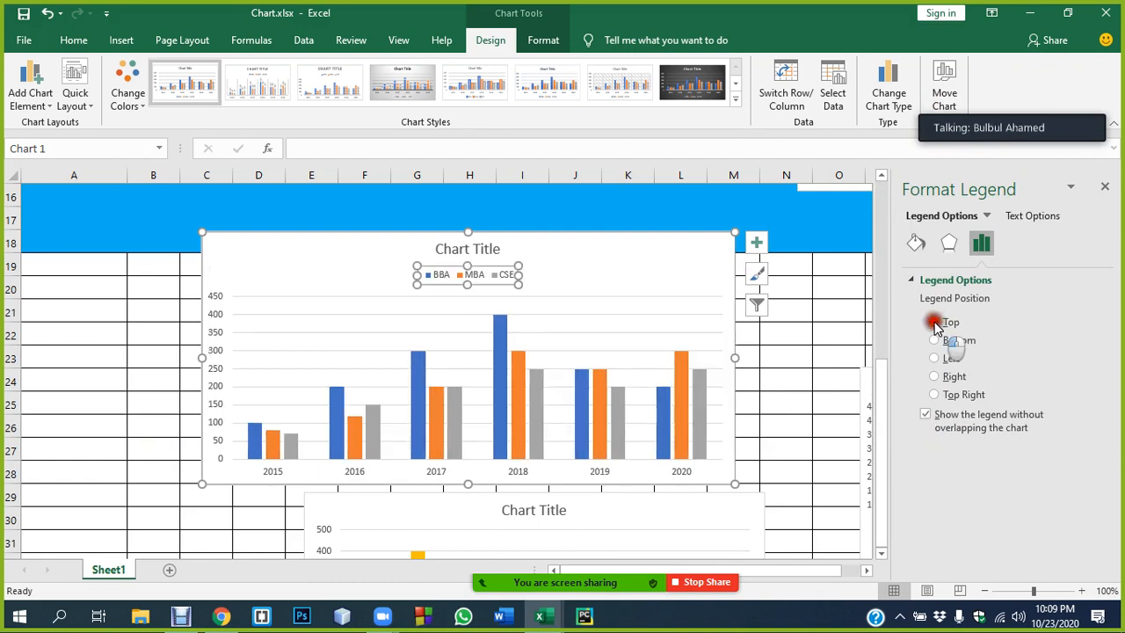
# Step: Set the legend position of the yearly column chart to Bottom and close the legend formatting options
pyautogui.click(934, 340)
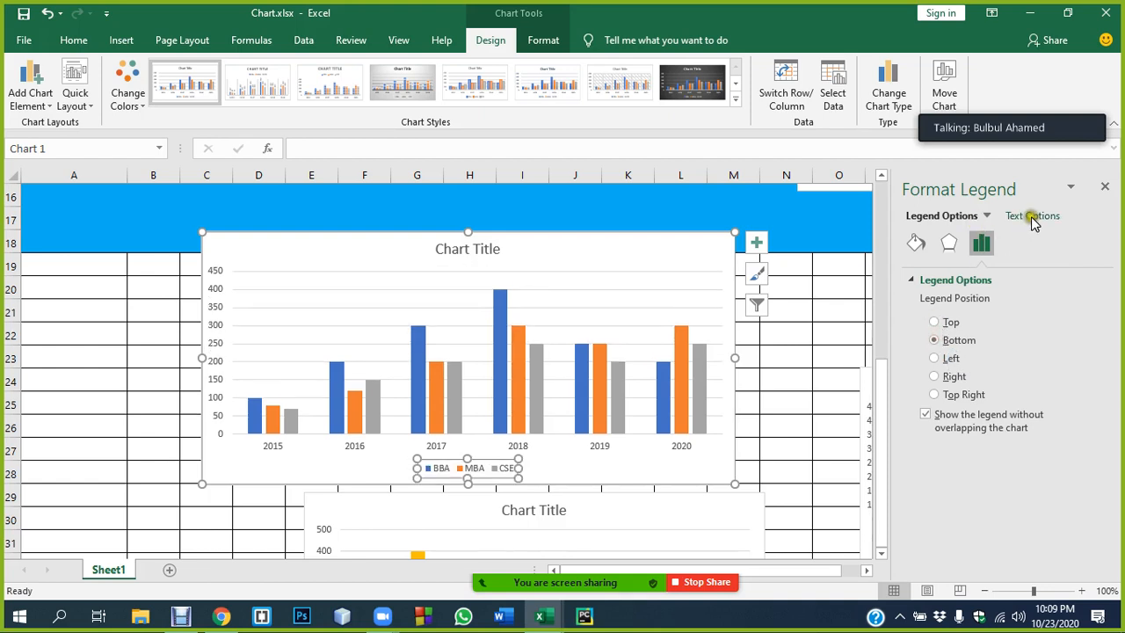
pyautogui.click(1105, 188)
# Step: Add data labels to the yearly column chart through the detailed label options, try Category Name, and include Series Name in the BBA labels
pyautogui.click(32, 86)
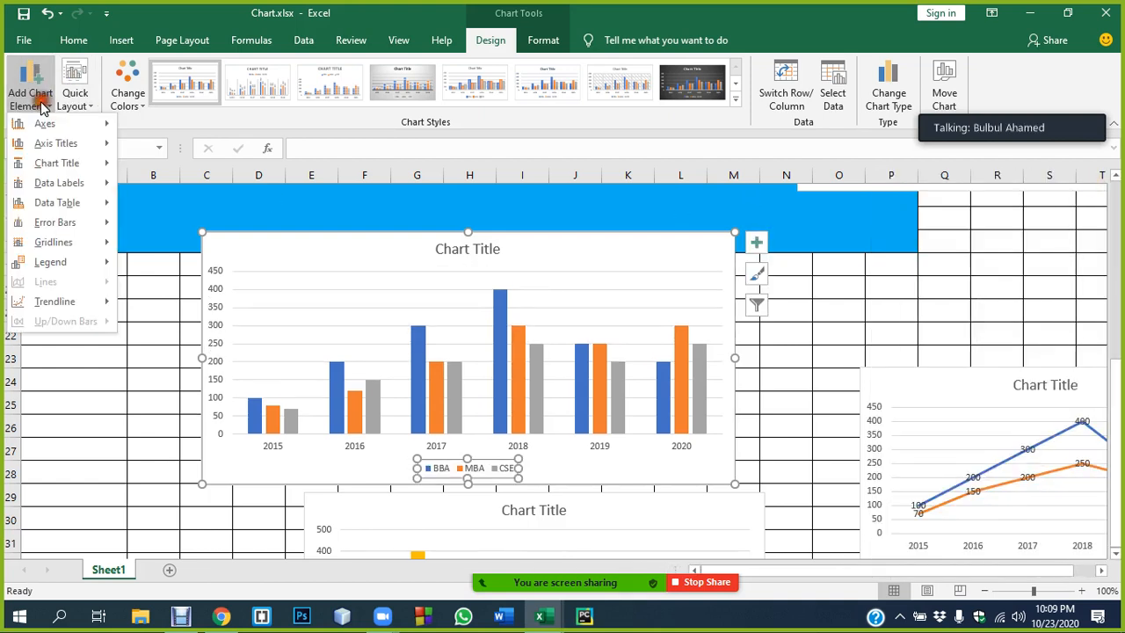
pyautogui.moveTo(42, 271)
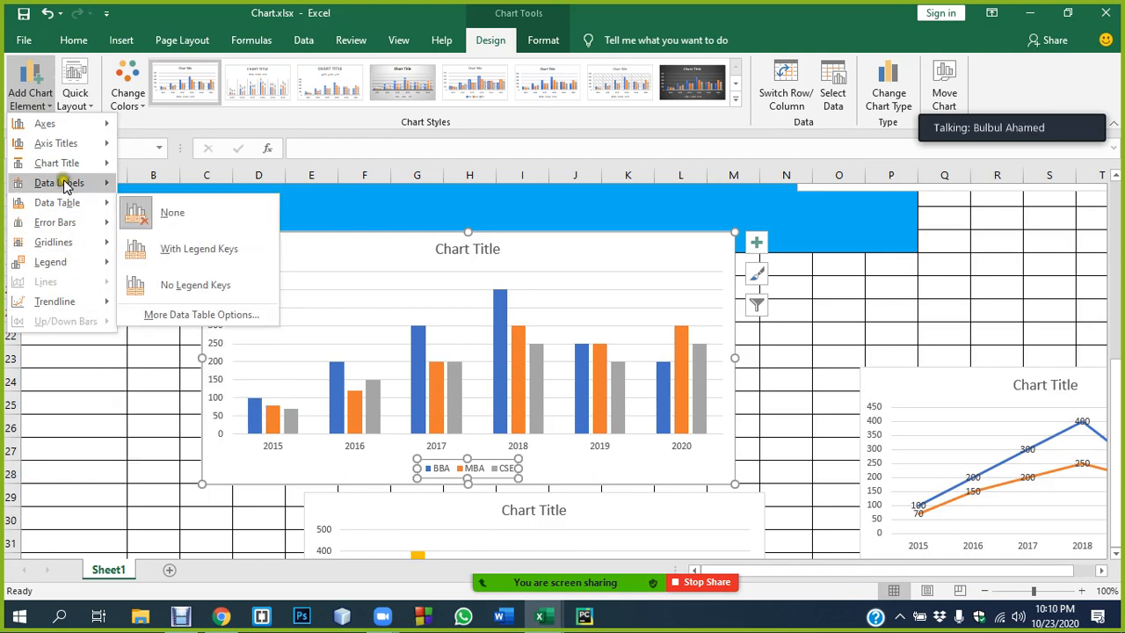
pyautogui.moveTo(63, 183)
pyautogui.click(182, 401)
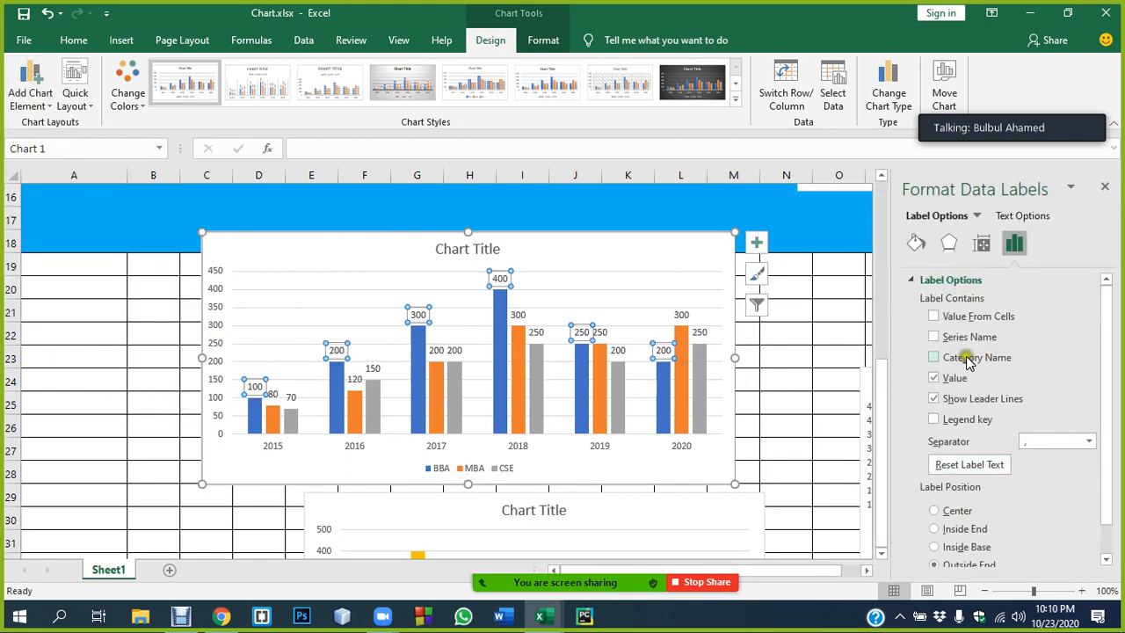
pyautogui.click(936, 359)
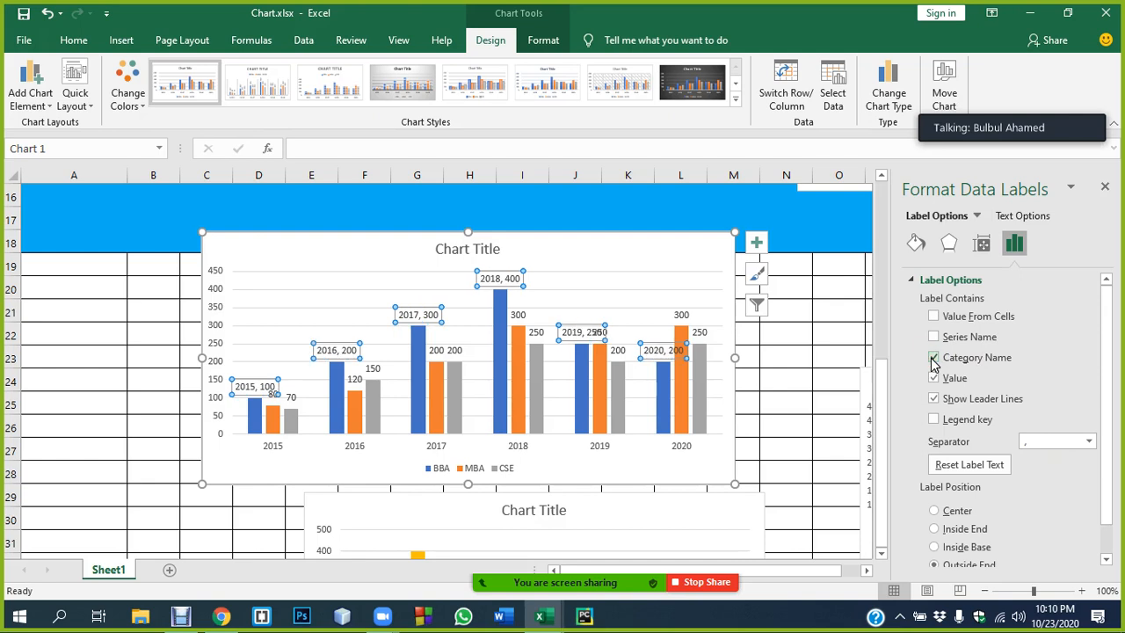
pyautogui.click(934, 359)
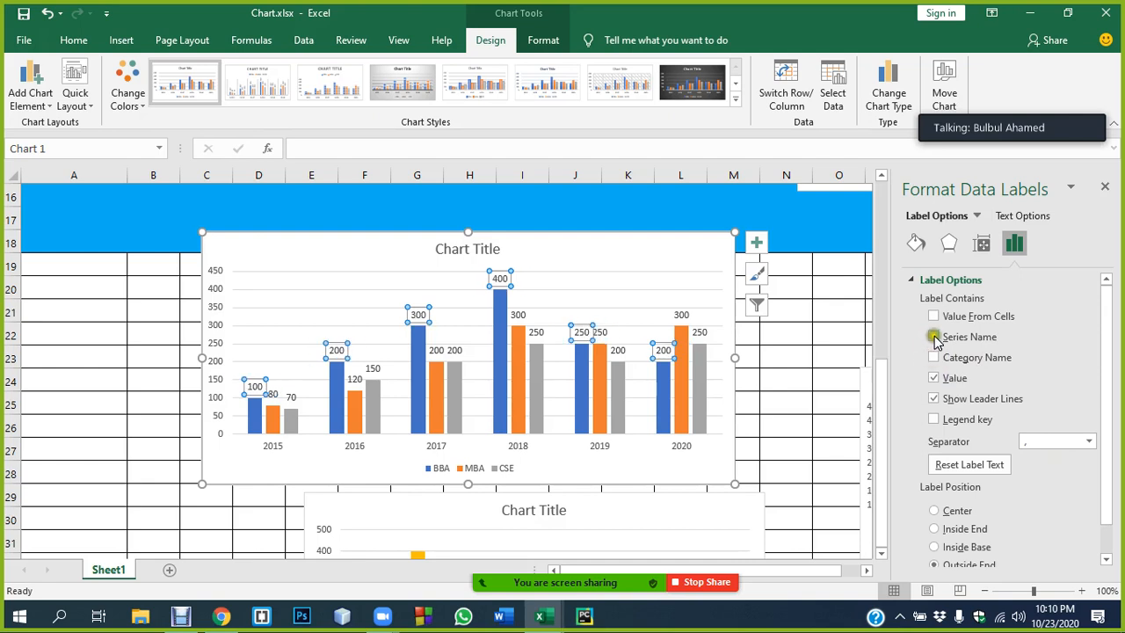
pyautogui.click(934, 337)
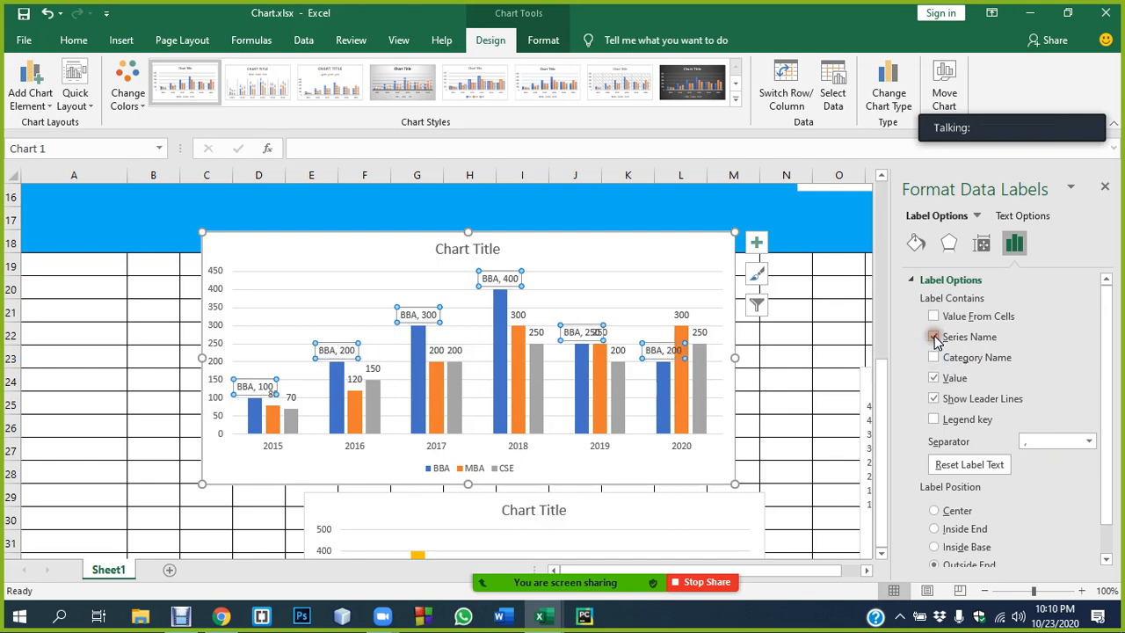
# Step: Open the detailed data label options for the MBA 2017 column and examine the size, alignment and label content settings
pyautogui.click(272, 417)
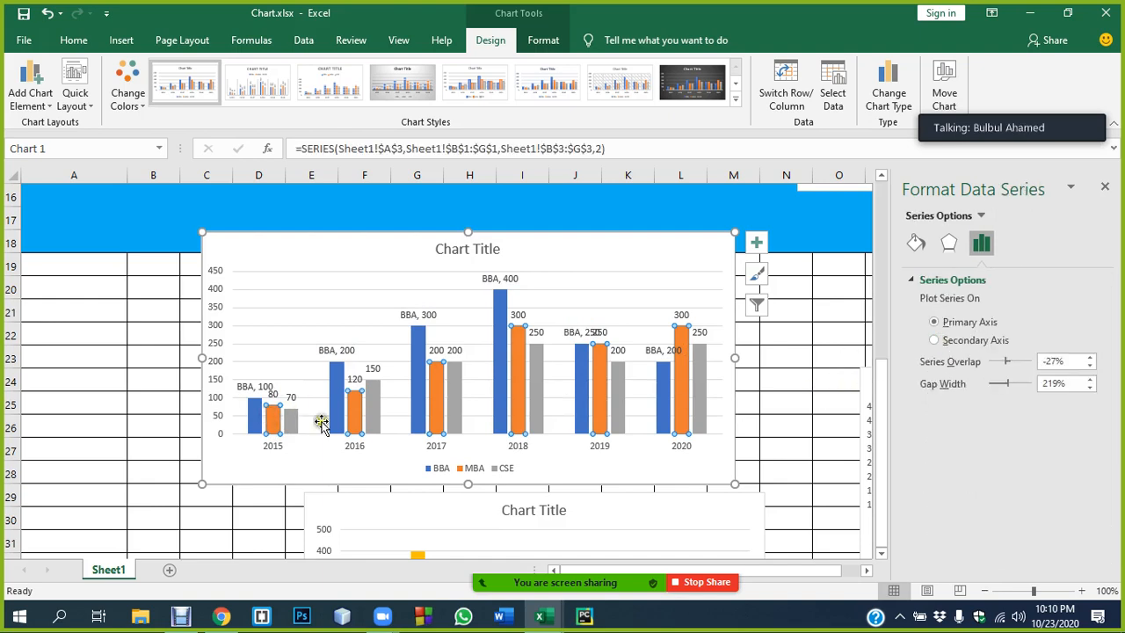
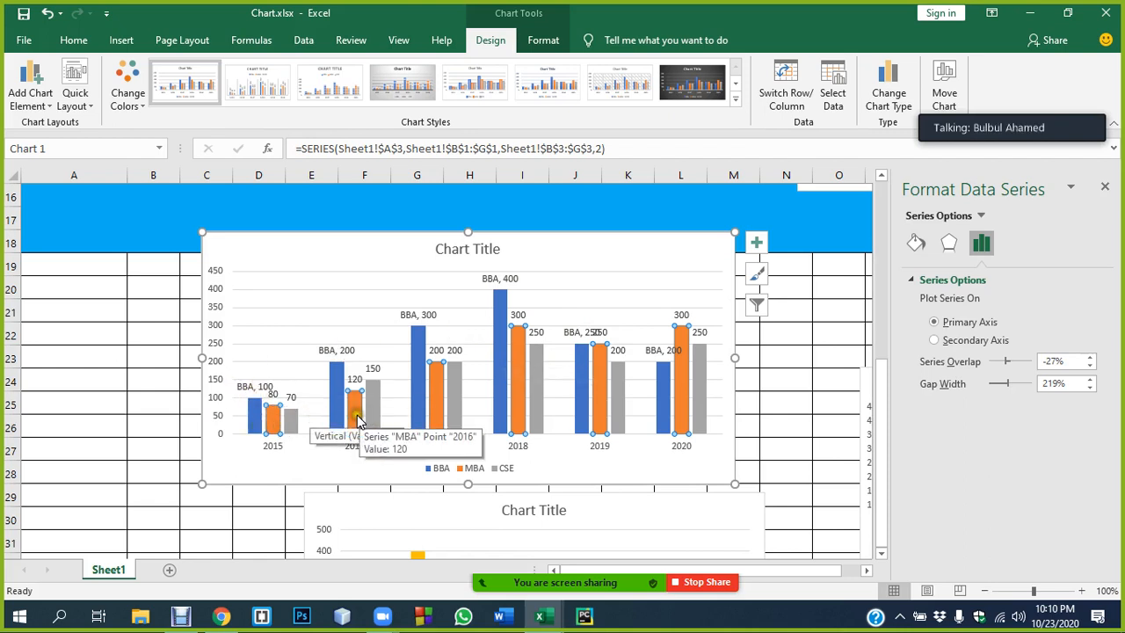
pyautogui.click(435, 397)
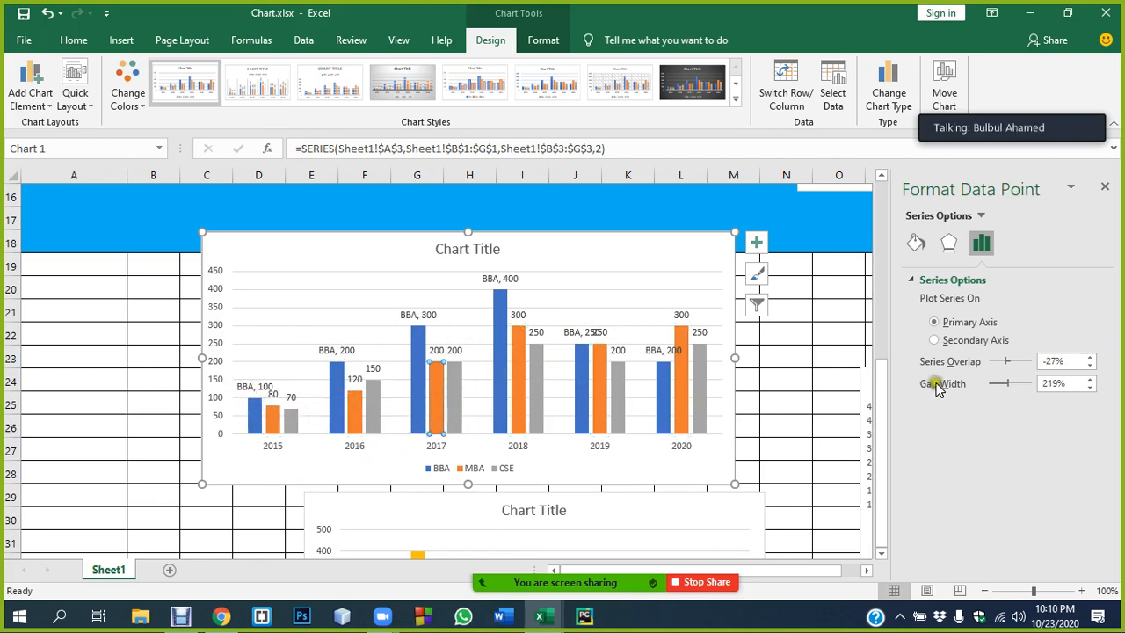
pyautogui.click(32, 102)
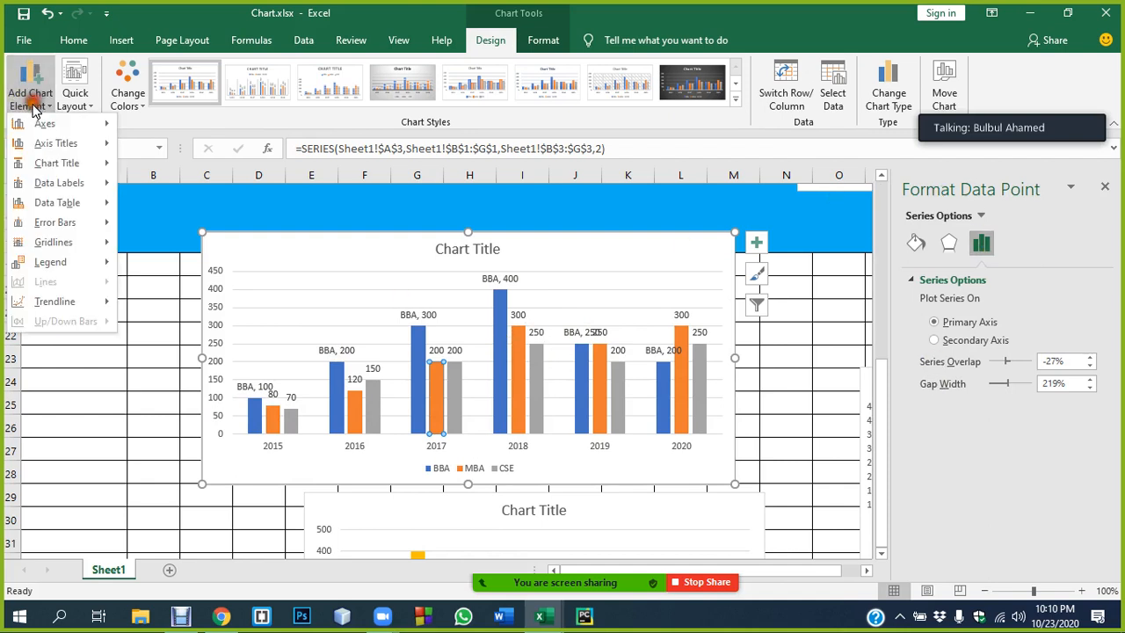
pyautogui.moveTo(73, 182)
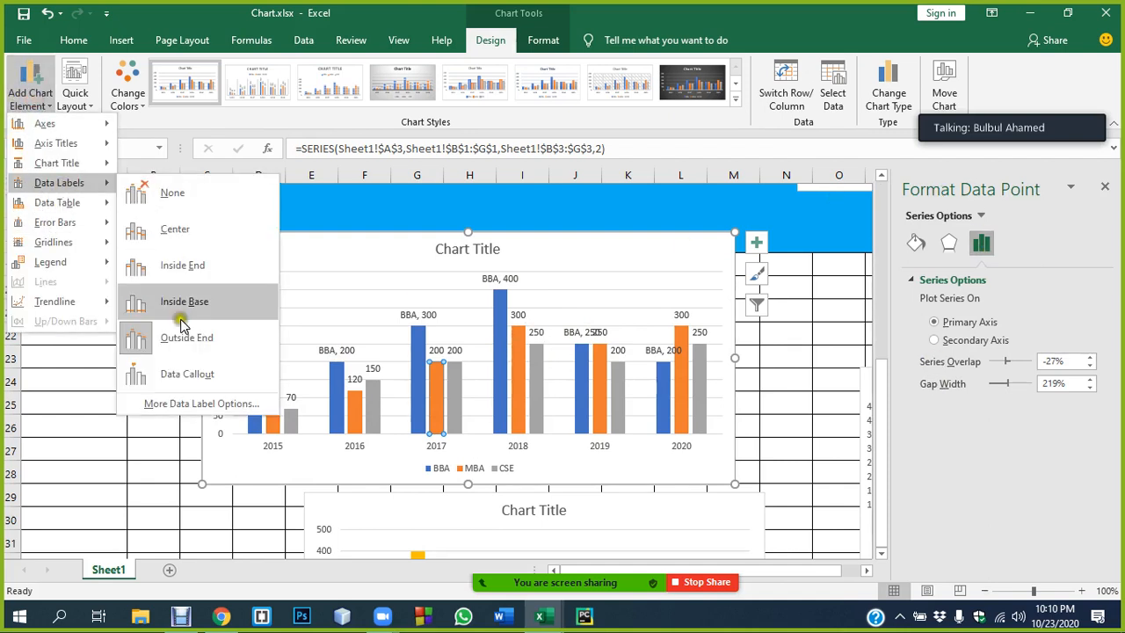
pyautogui.click(171, 404)
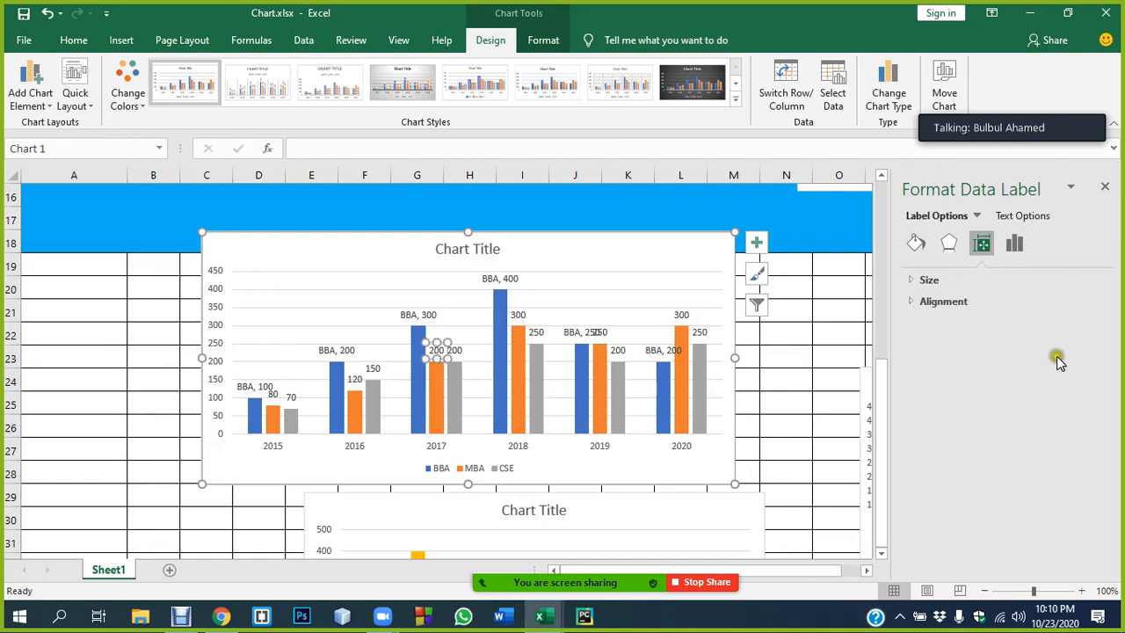
pyautogui.click(919, 281)
pyautogui.click(925, 281)
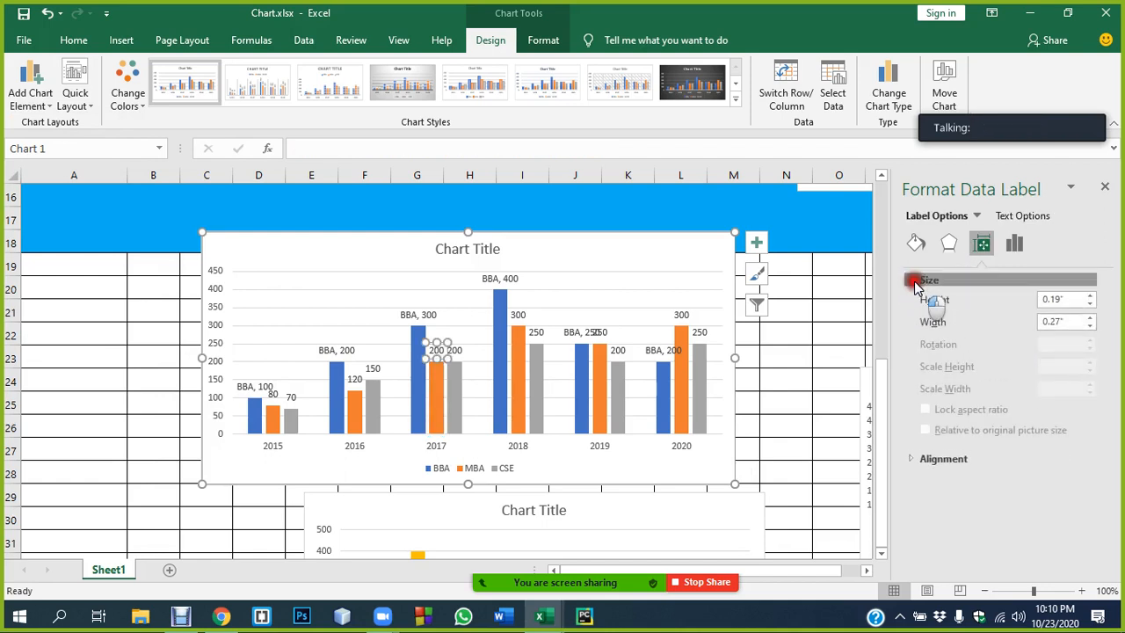
pyautogui.click(914, 302)
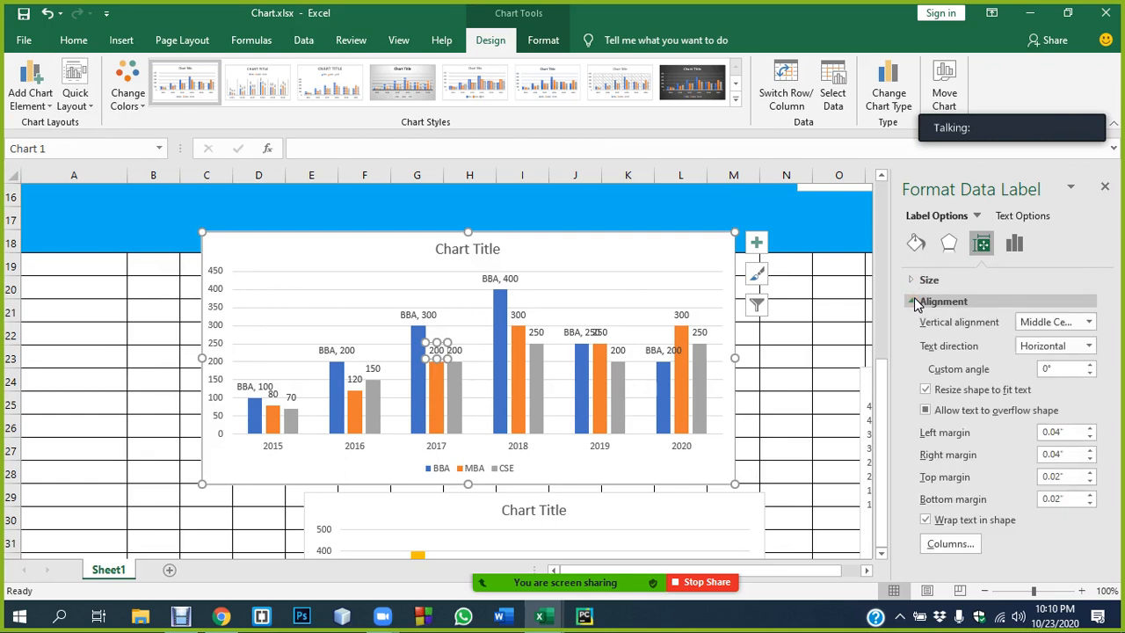
pyautogui.click(914, 302)
pyautogui.click(1021, 215)
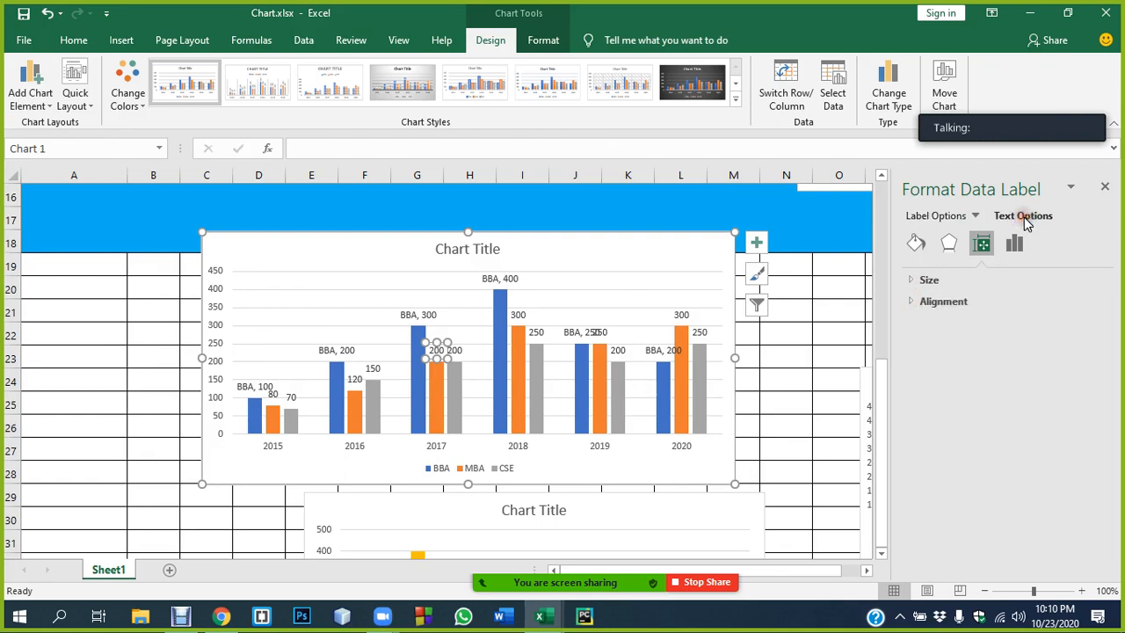
pyautogui.click(956, 222)
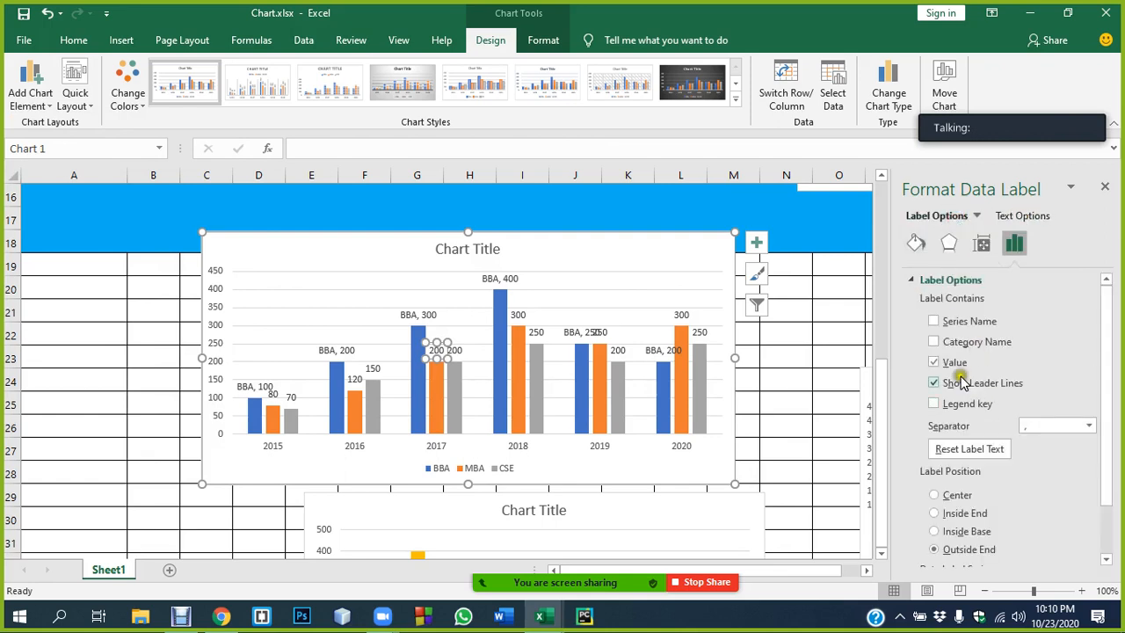
# Step: Try Category Name in the MBA 2017 data label, remove it, and include Series Name instead
pyautogui.click(934, 343)
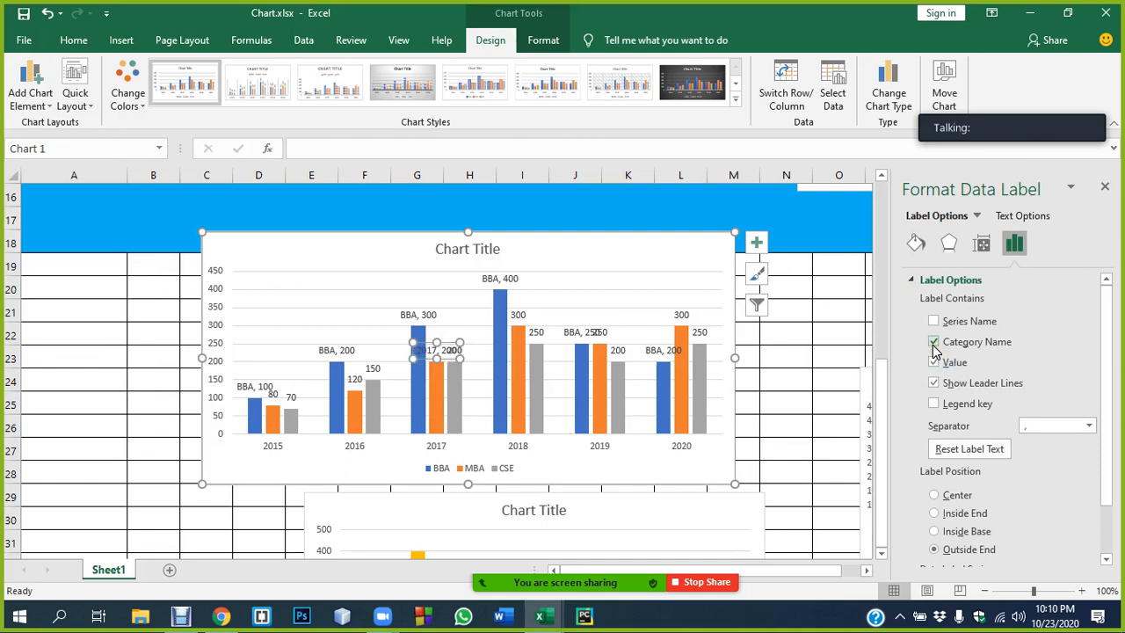
pyautogui.click(934, 343)
pyautogui.click(933, 321)
pyautogui.click(273, 415)
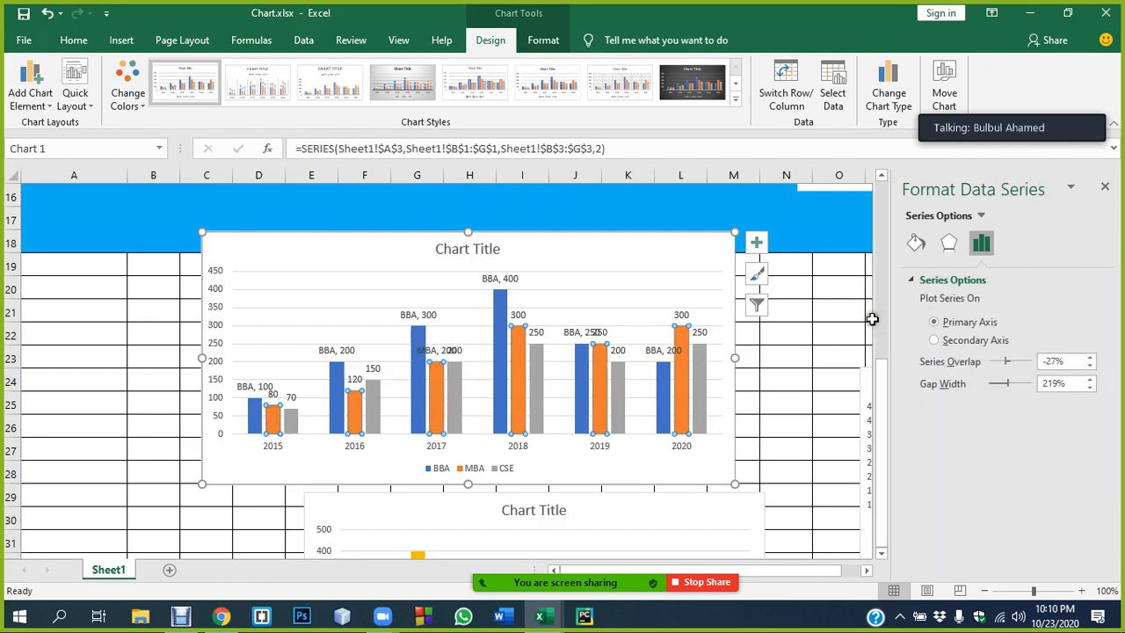
# Step: Close the formatting options and delete the yearly column chart with the BBA, MBA and CSE series
pyautogui.click(1106, 190)
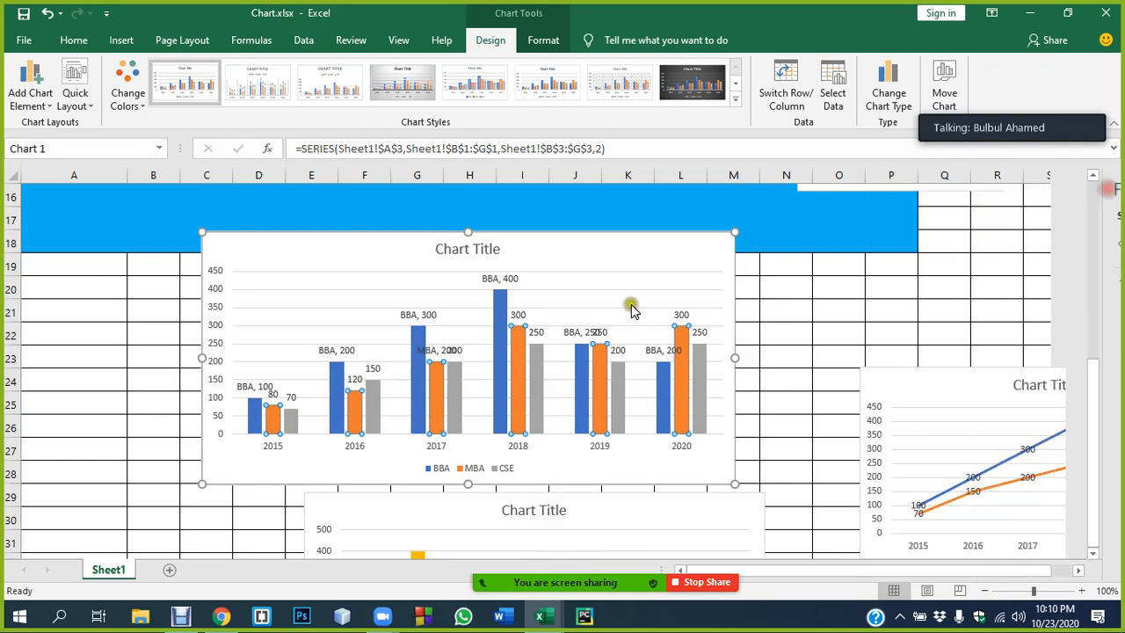
pyautogui.click(683, 259)
pyautogui.press('Delete')
pyautogui.click(766, 360)
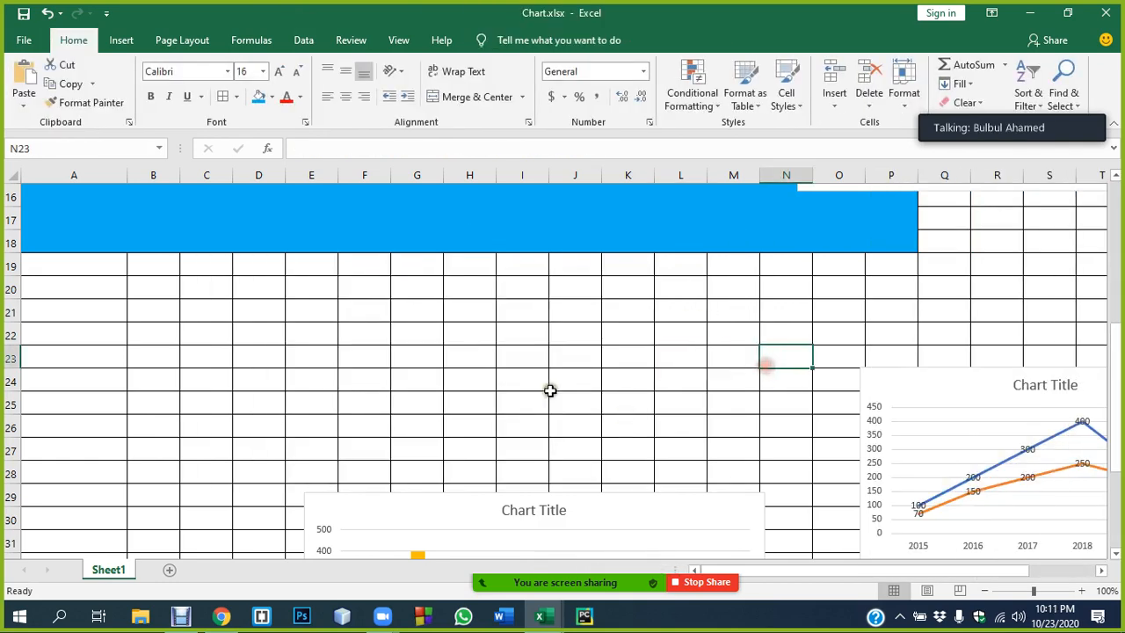
# Step: Move the MBA column chart to about columns F to M, rows 4 to 14
pyautogui.scroll(5, 550, 389)
pyautogui.moveTo(843, 235); pyautogui.dragTo(427, 268)
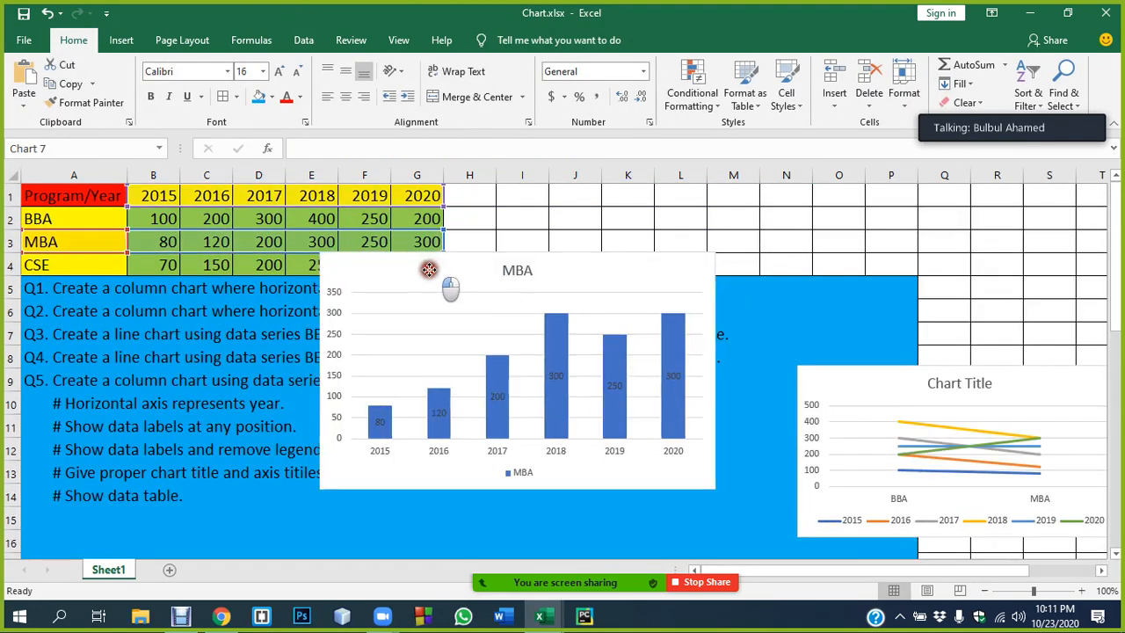
pyautogui.moveTo(660, 271); pyautogui.dragTo(690, 286)
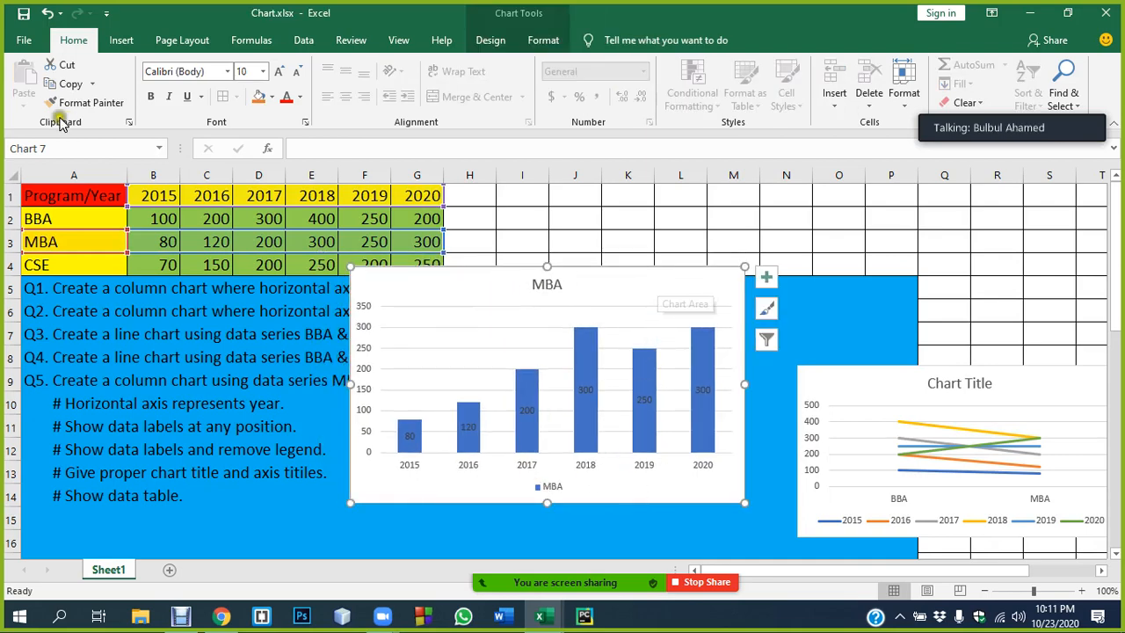
# Step: Try Category Name and Series Name in the MBA chart's data labels through the detailed options, leaving only Value and leader lines enabled
pyautogui.click(491, 40)
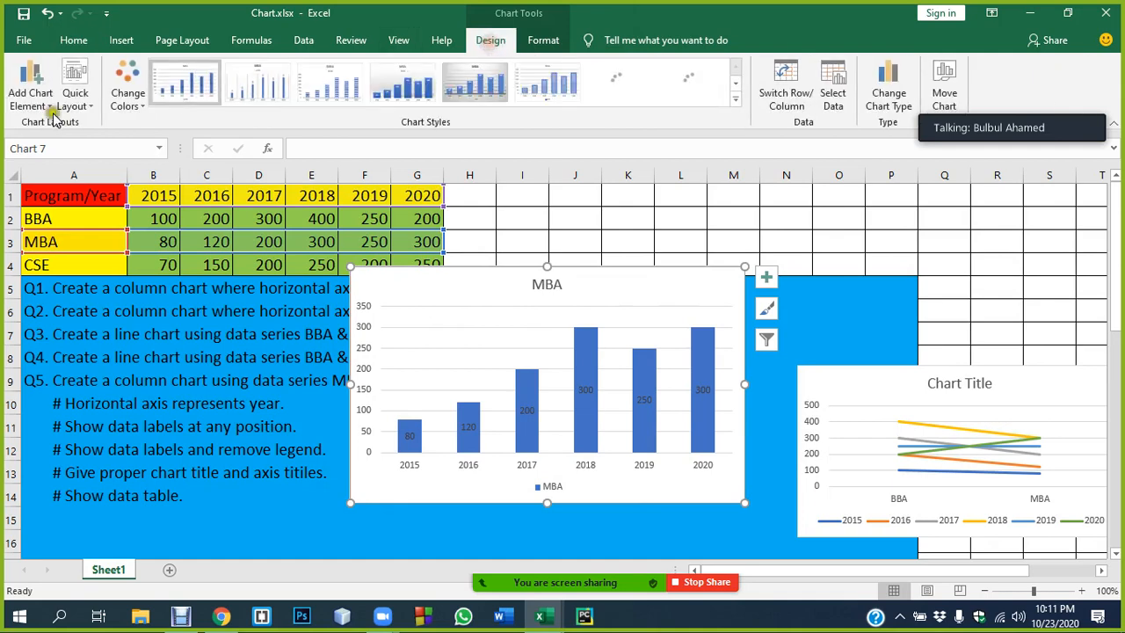
pyautogui.click(31, 88)
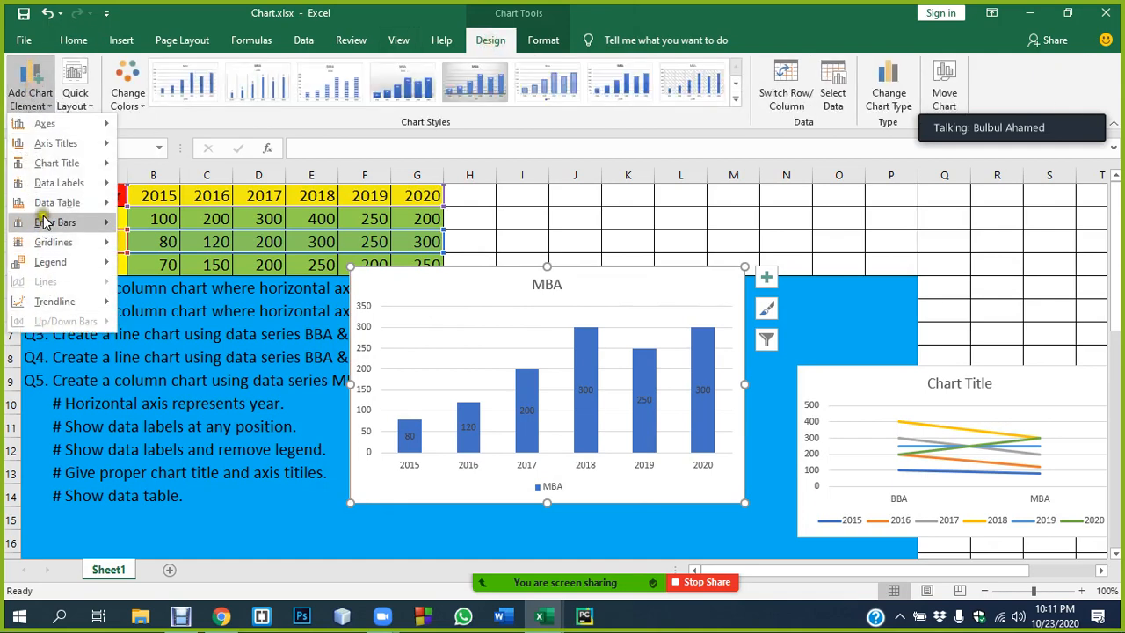
pyautogui.moveTo(99, 188)
pyautogui.click(202, 404)
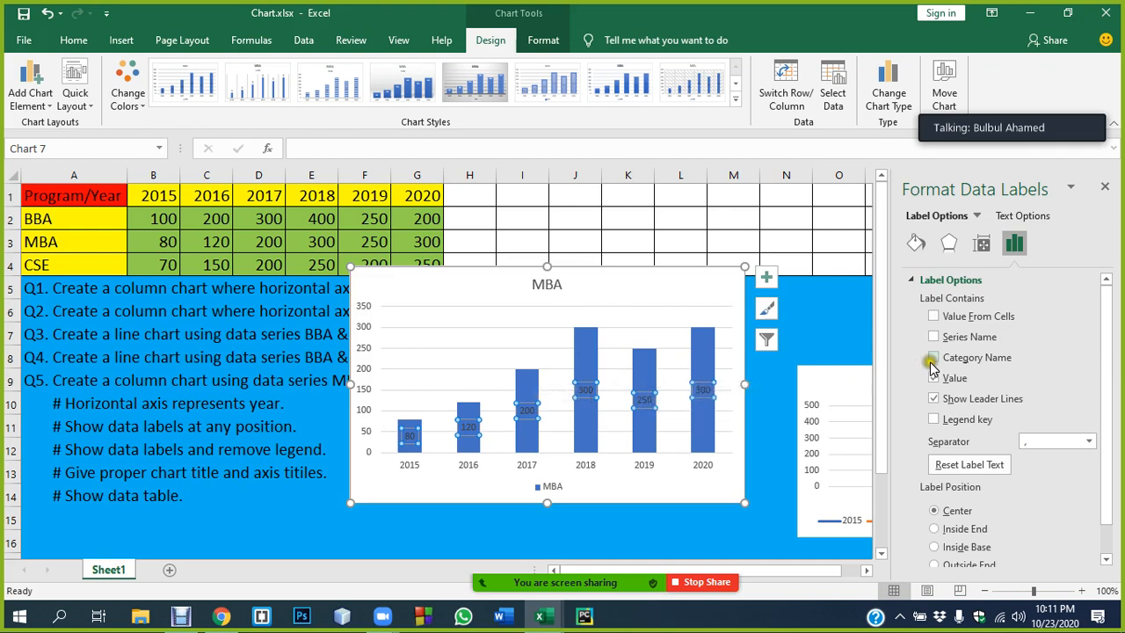
pyautogui.click(932, 359)
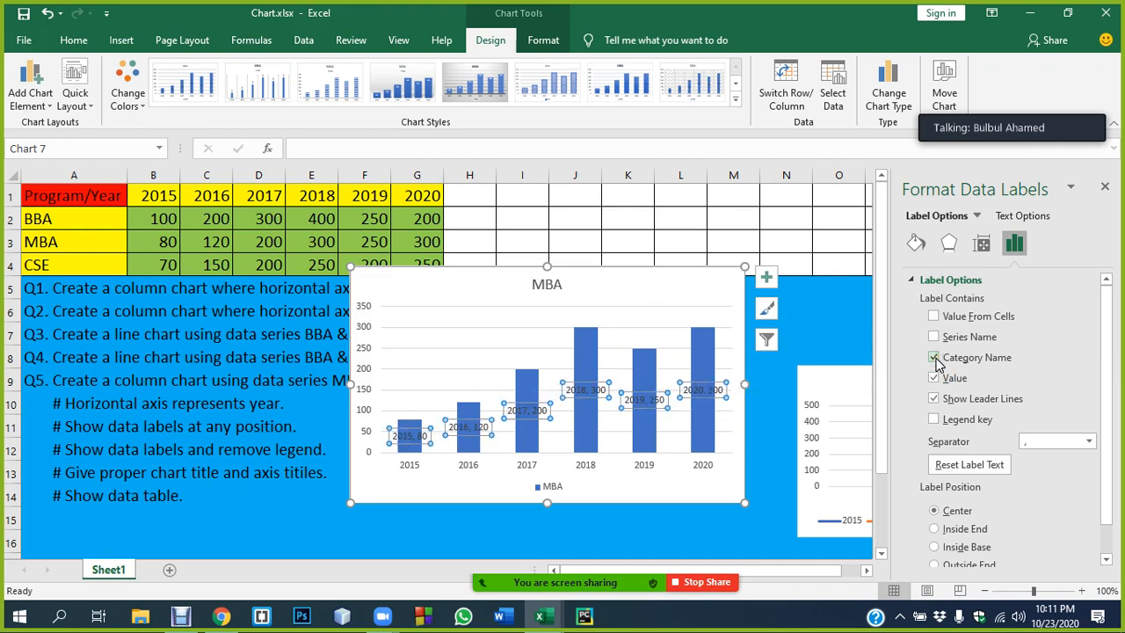
pyautogui.click(933, 358)
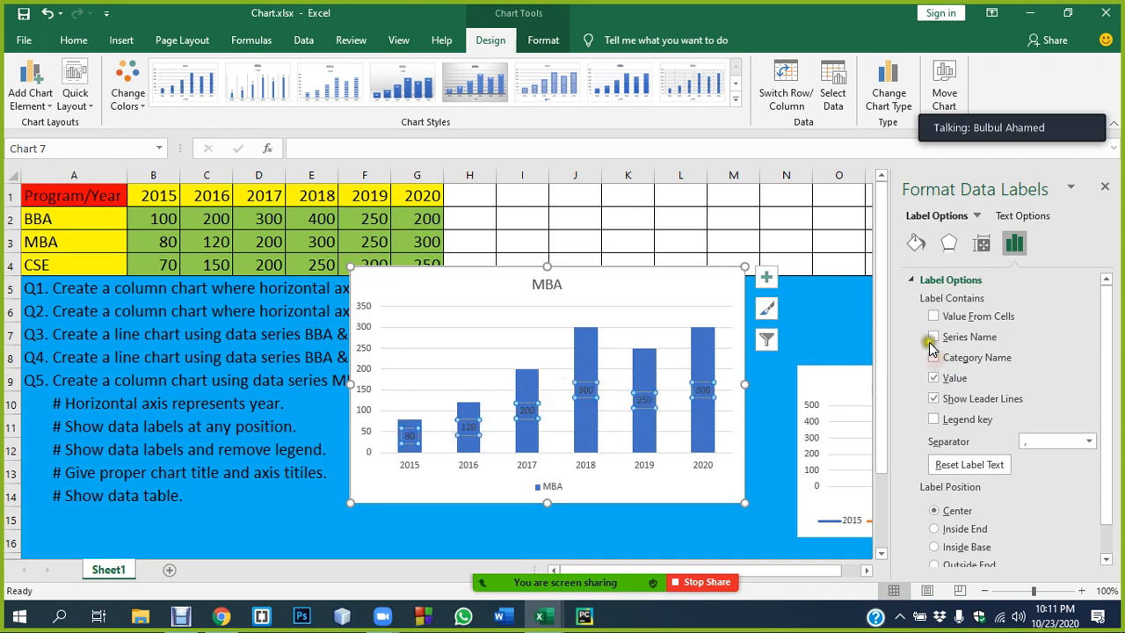
pyautogui.click(934, 338)
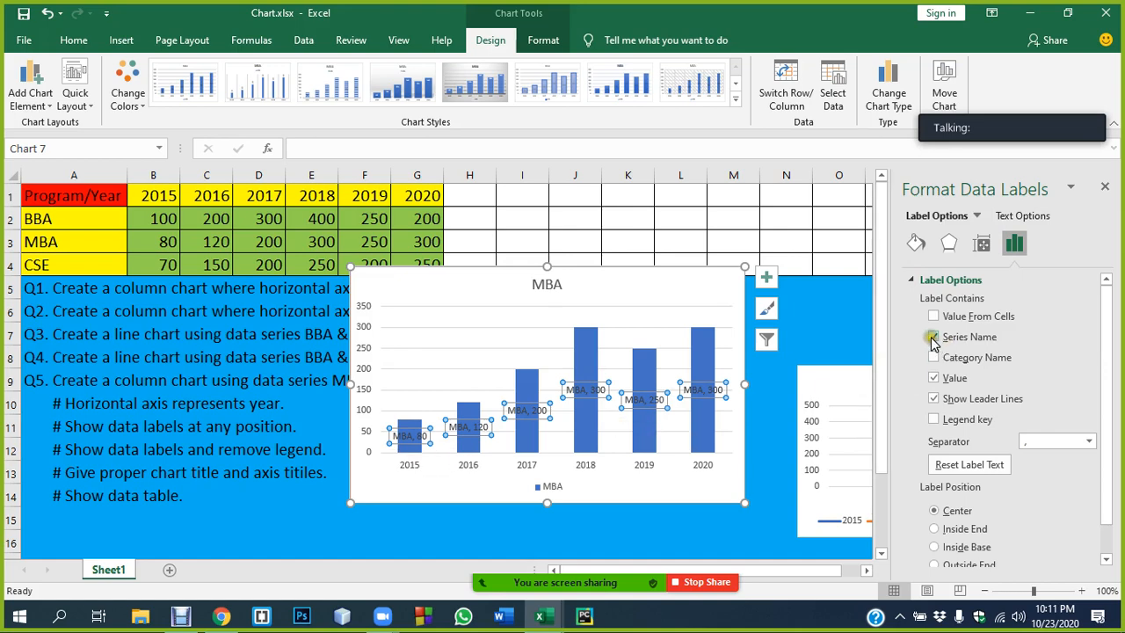
pyautogui.click(933, 337)
pyautogui.click(934, 358)
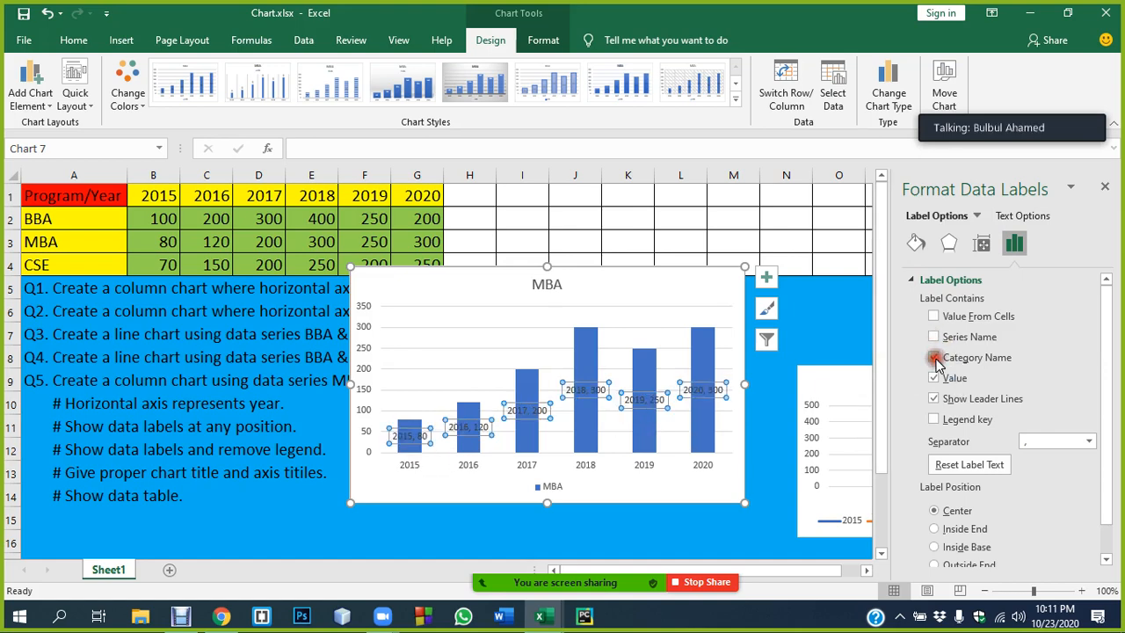
pyautogui.click(933, 358)
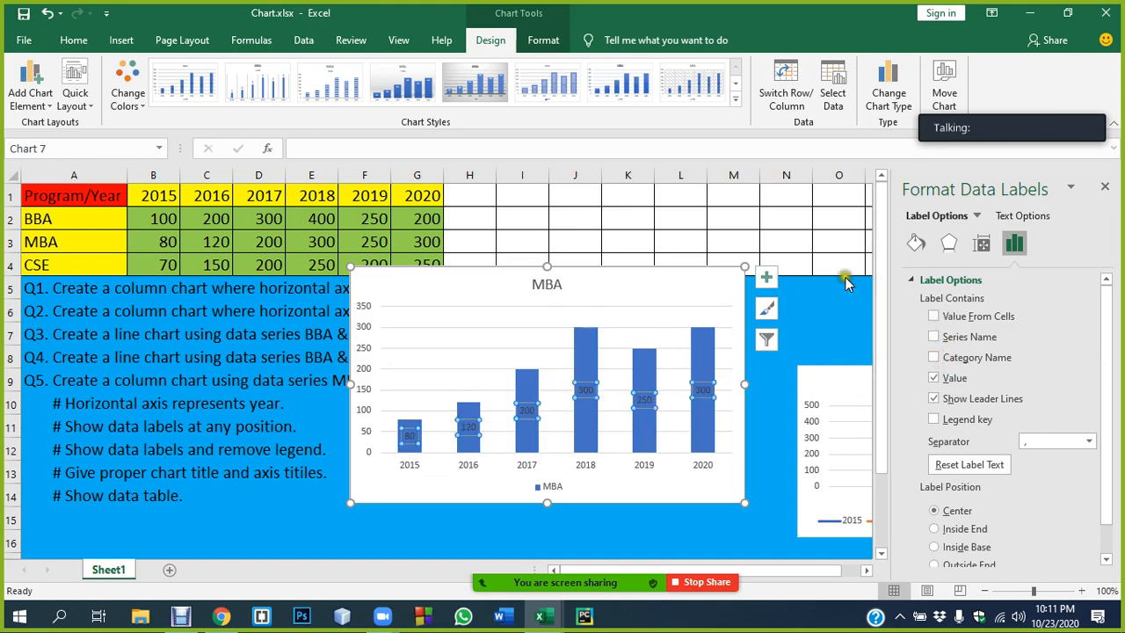
pyautogui.click(1106, 189)
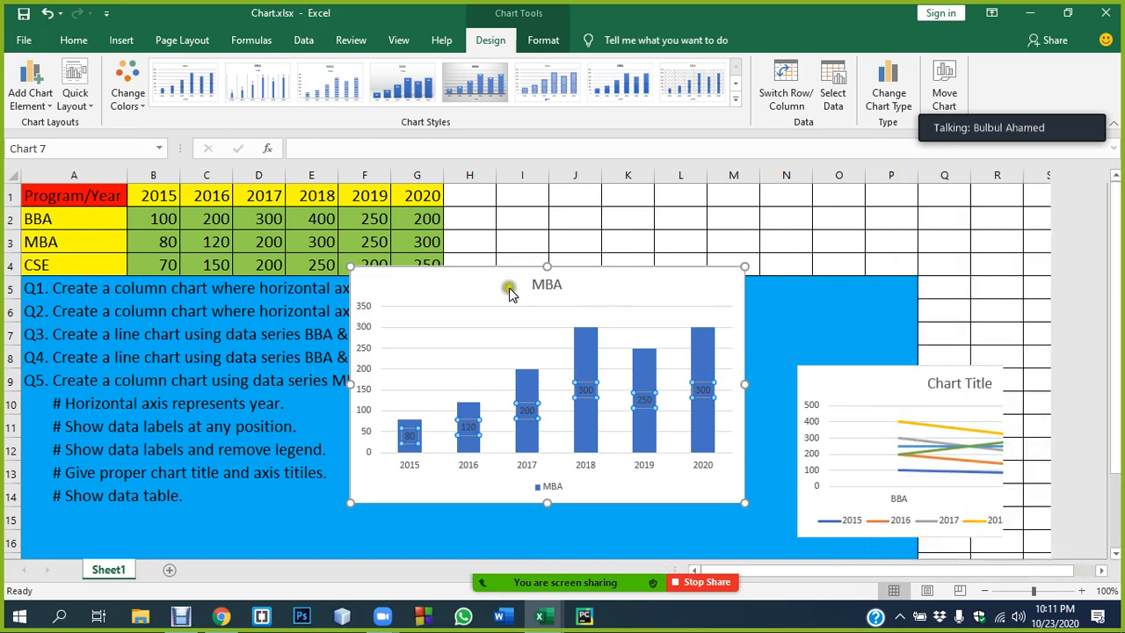
# Step: Move the MBA column chart to about columns I to P, rows 2 to 12, and deselect it
pyautogui.moveTo(639, 293); pyautogui.dragTo(786, 248)
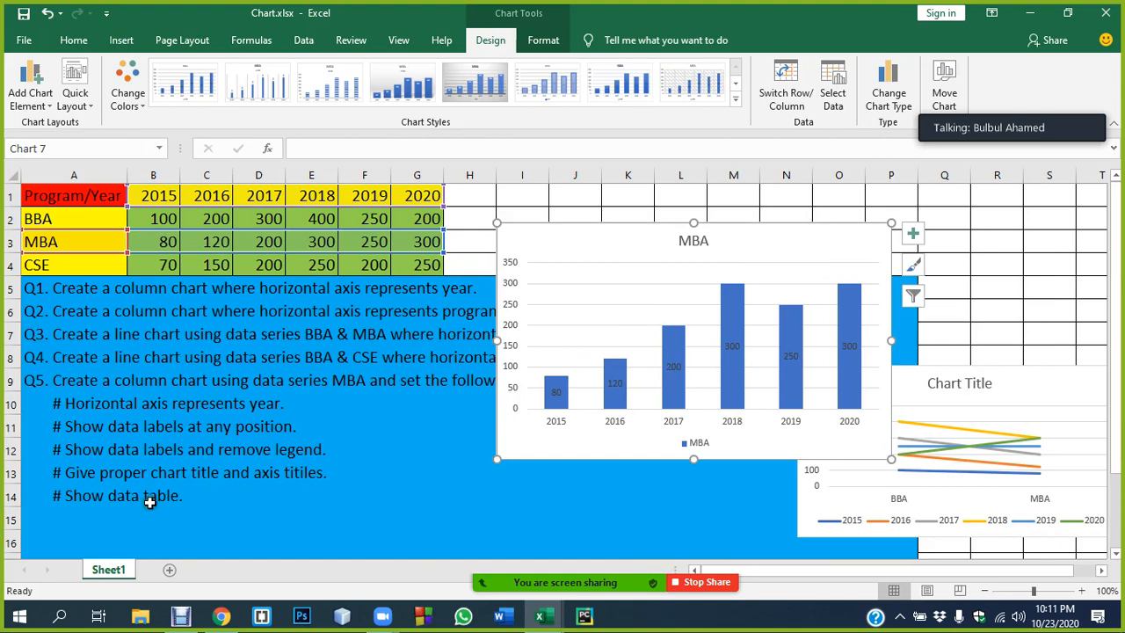
pyautogui.click(969, 259)
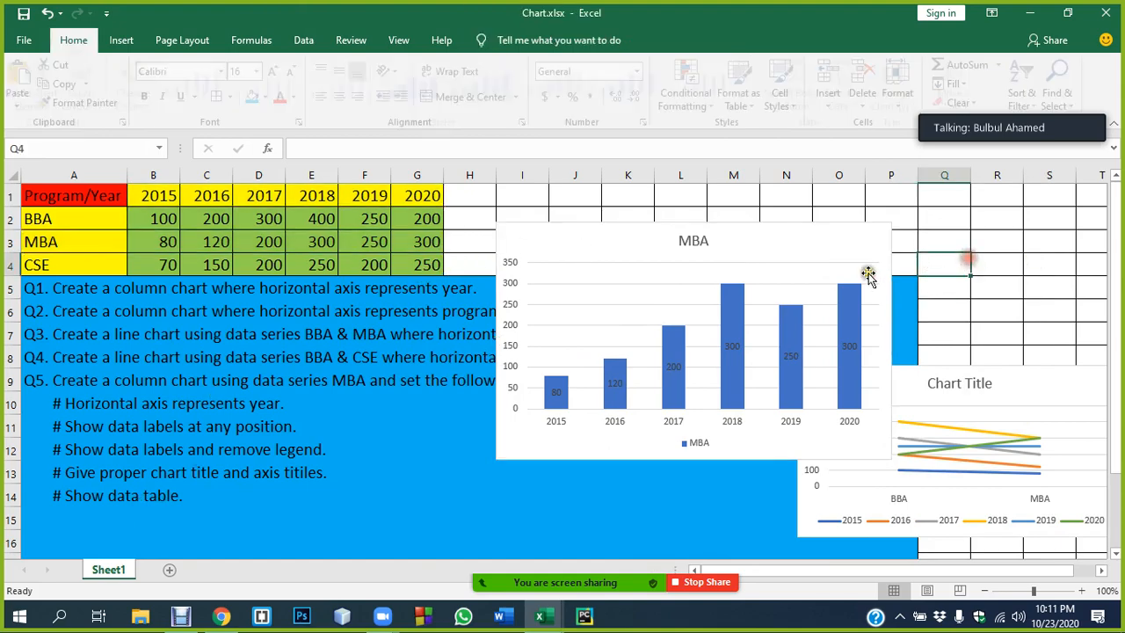
# Step: Select the source data in A1:G4, and move the MBA column chart to about columns C to J, rows 5 to 14
pyautogui.scroll(-2, 480, 460)
pyautogui.scroll(2, 480, 460)
pyautogui.moveTo(62, 205); pyautogui.dragTo(414, 274)
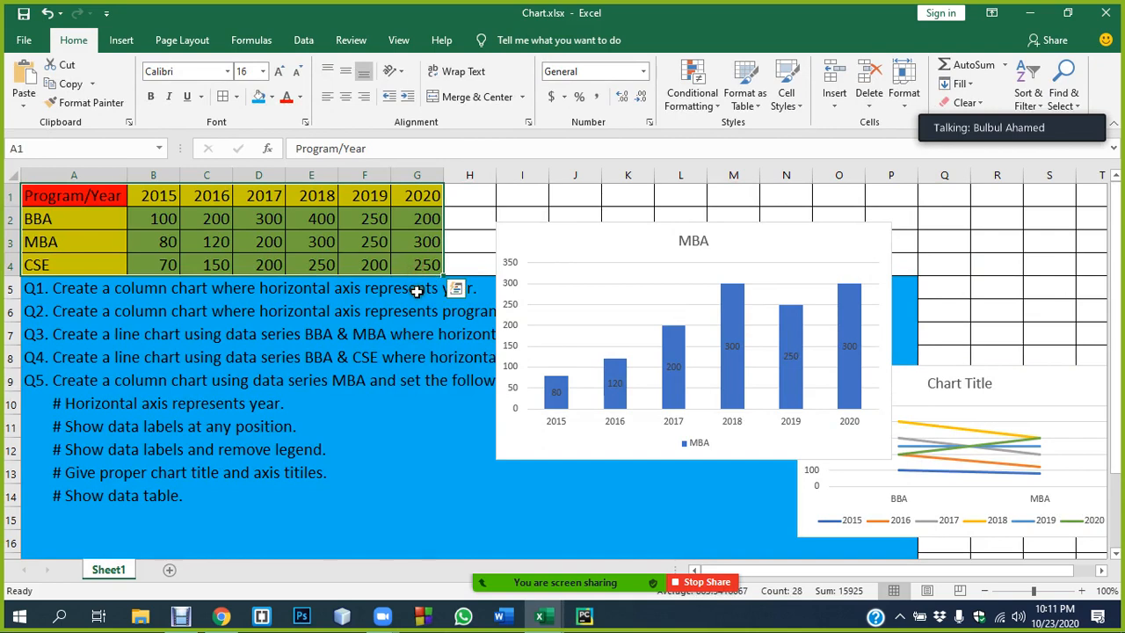
pyautogui.moveTo(620, 240); pyautogui.dragTo(502, 243)
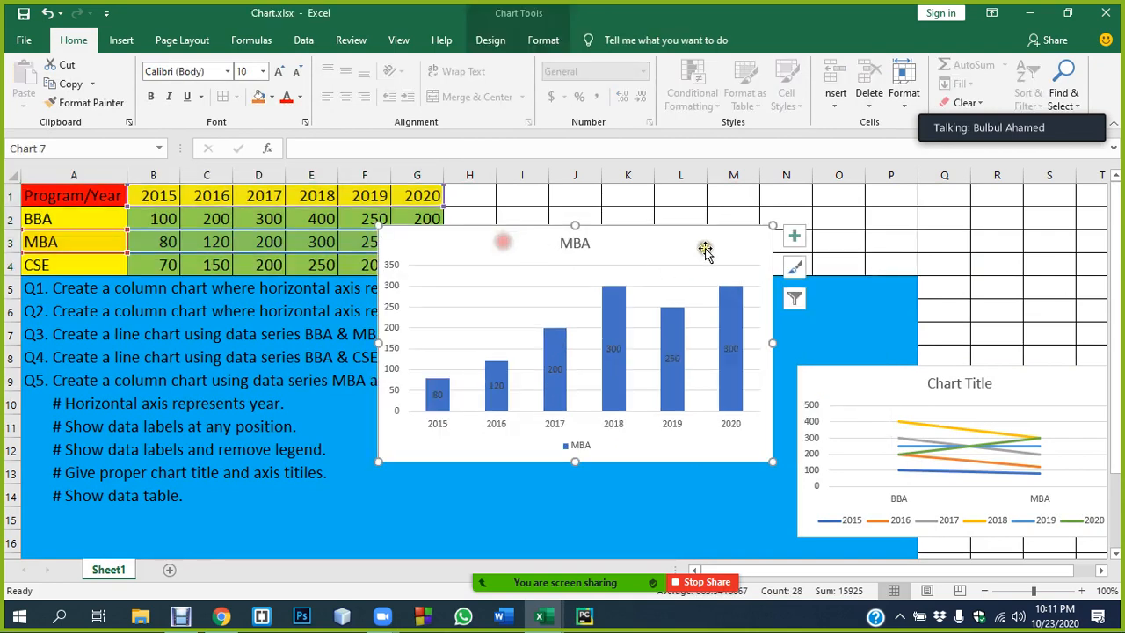
pyautogui.moveTo(705, 250); pyautogui.dragTo(530, 300)
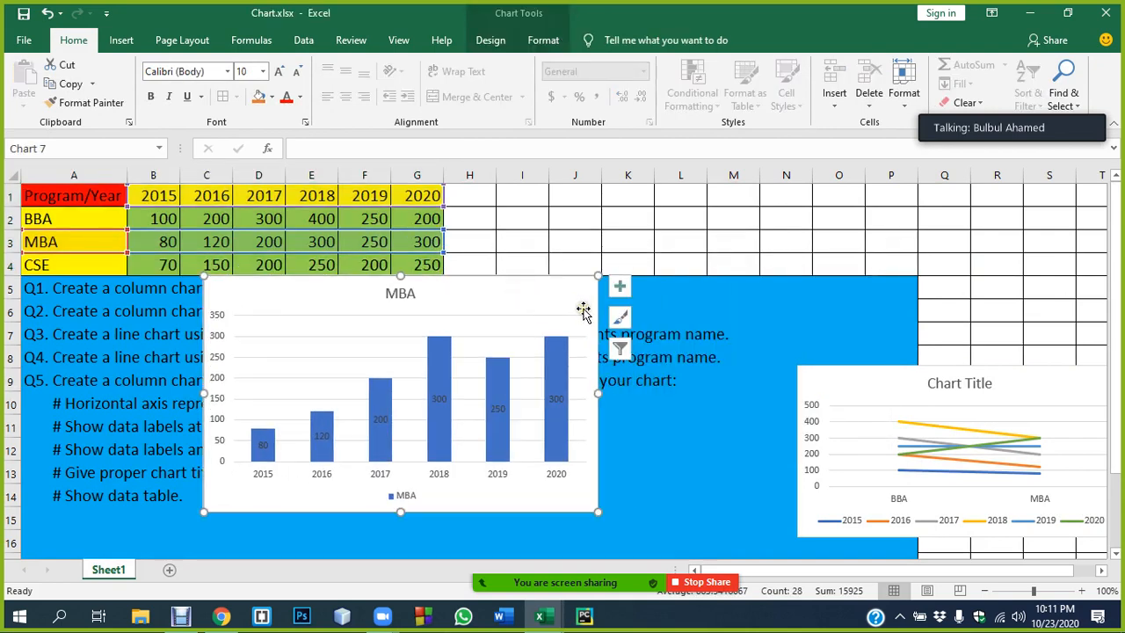
# Step: Move the BBA and CSE line chart to about columns B to I, rows 23 to 32, and the program column chart to about columns K to S from row 32
pyautogui.scroll(-3, 650, 343)
pyautogui.scroll(-3, 606, 413)
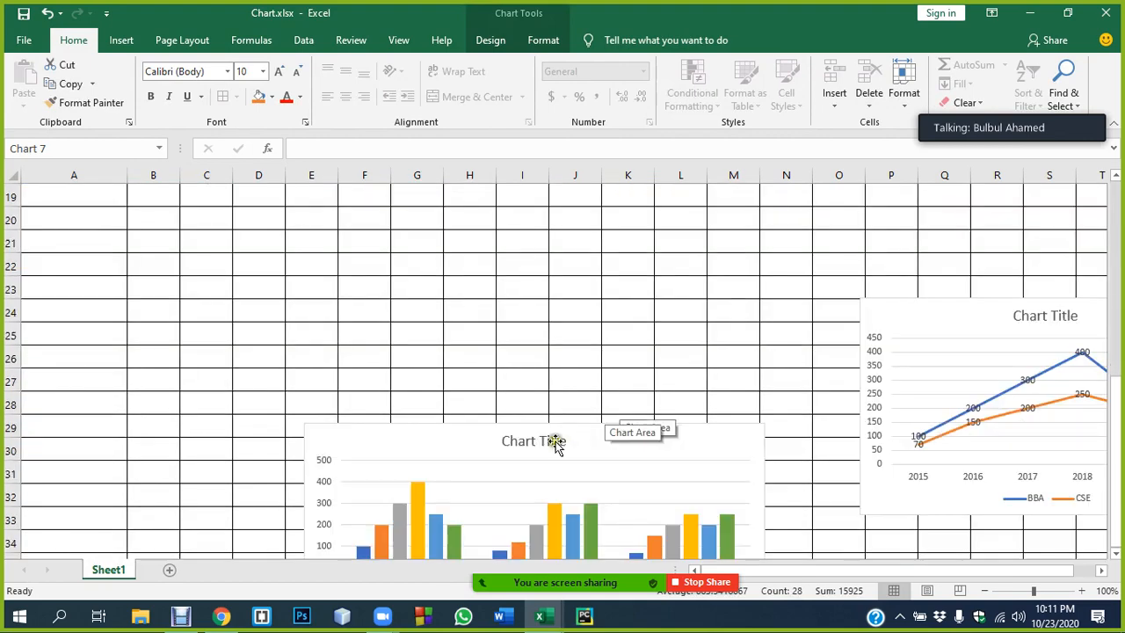
pyautogui.scroll(-2, 555, 445)
pyautogui.scroll(1, 703, 369)
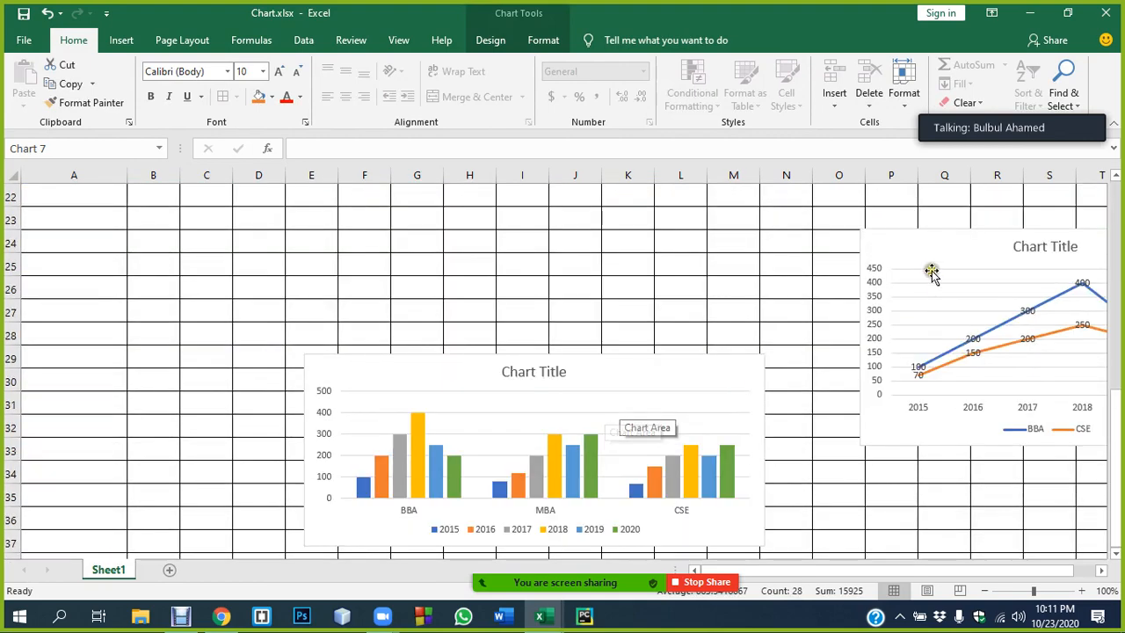
pyautogui.moveTo(931, 271); pyautogui.dragTo(246, 252)
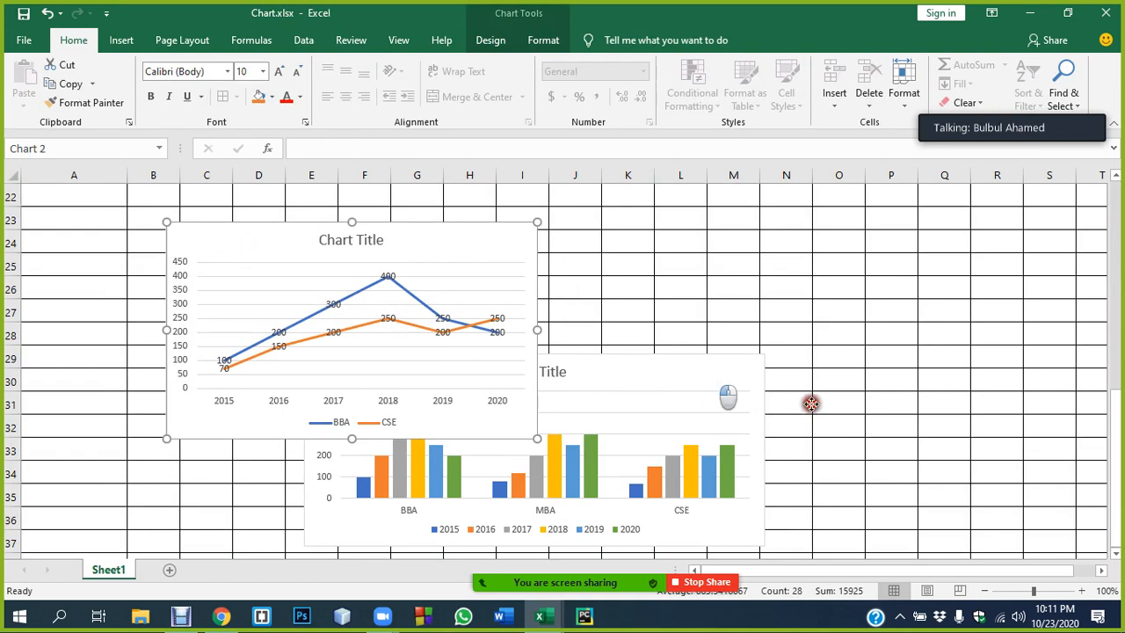
pyautogui.moveTo(811, 403); pyautogui.dragTo(897, 439)
# Step: Copy the BBA and CSE line chart and start Word
pyautogui.click(466, 242)
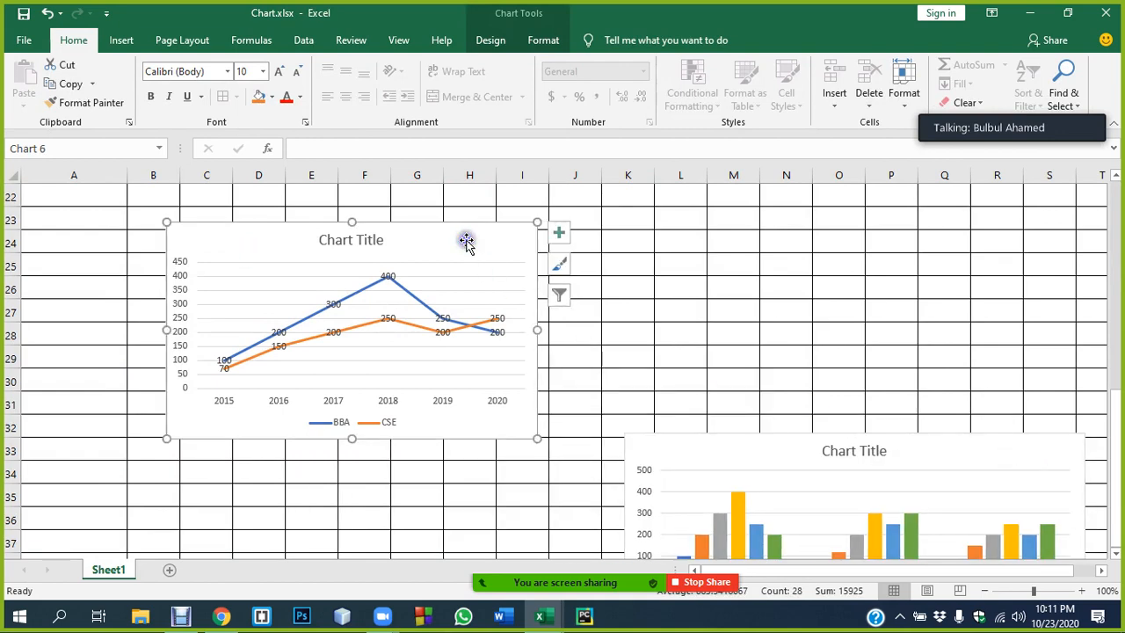
pyautogui.rightClick(466, 242)
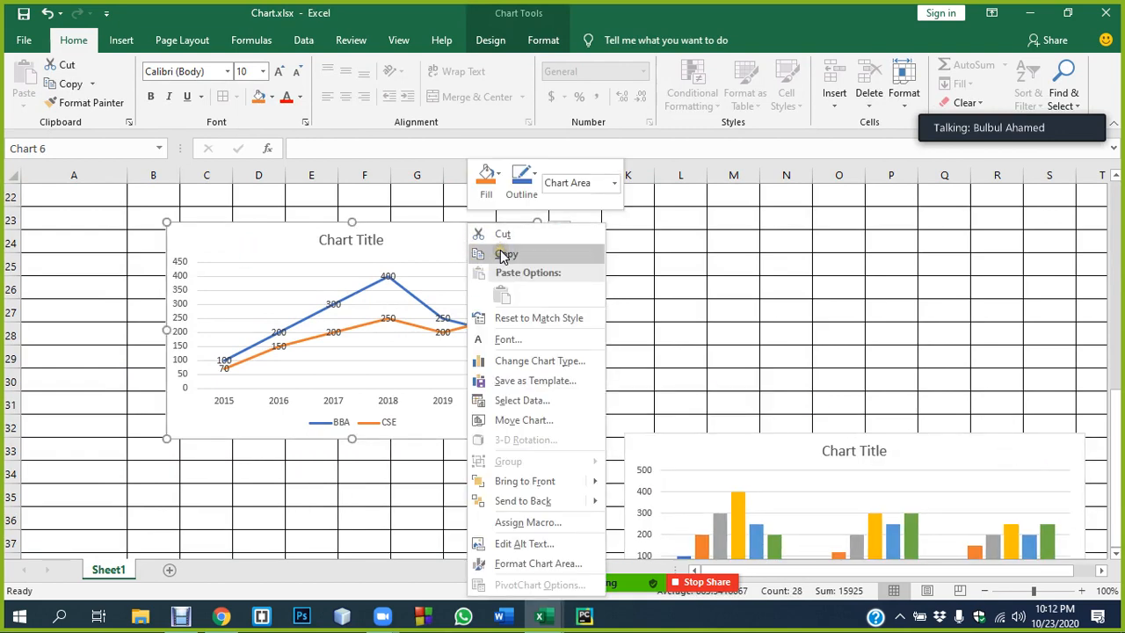
pyautogui.click(502, 255)
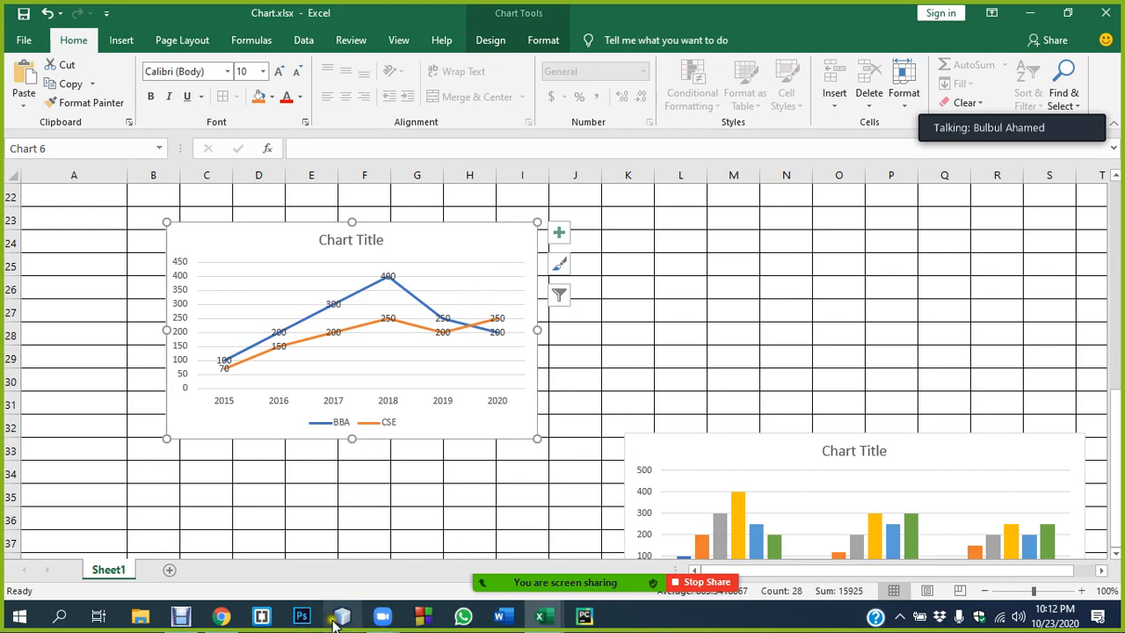
pyautogui.click(512, 617)
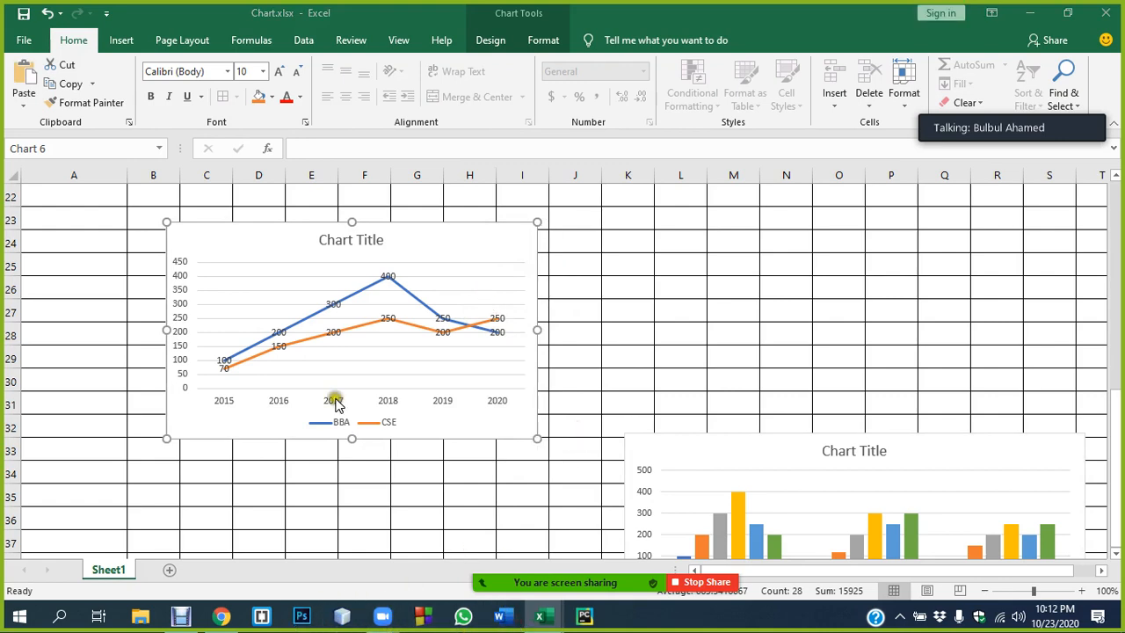
# Step: Move the MBA column chart to about columns D to L, rows 8 to 17
pyautogui.scroll(7, 528, 344)
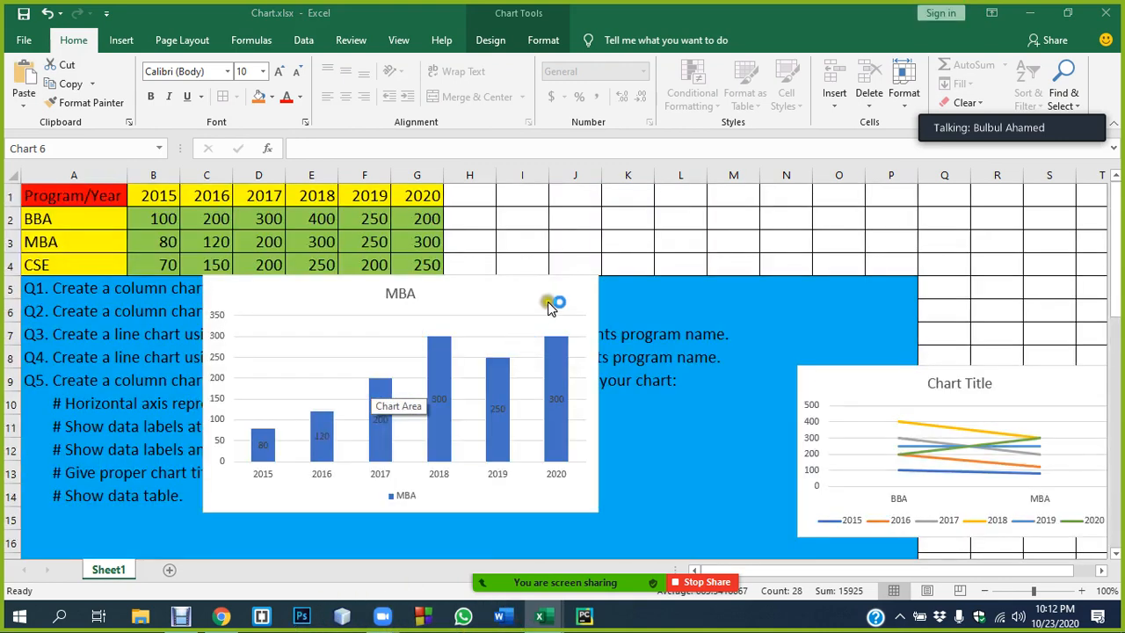
pyautogui.click(597, 350)
pyautogui.moveTo(572, 291); pyautogui.dragTo(639, 354)
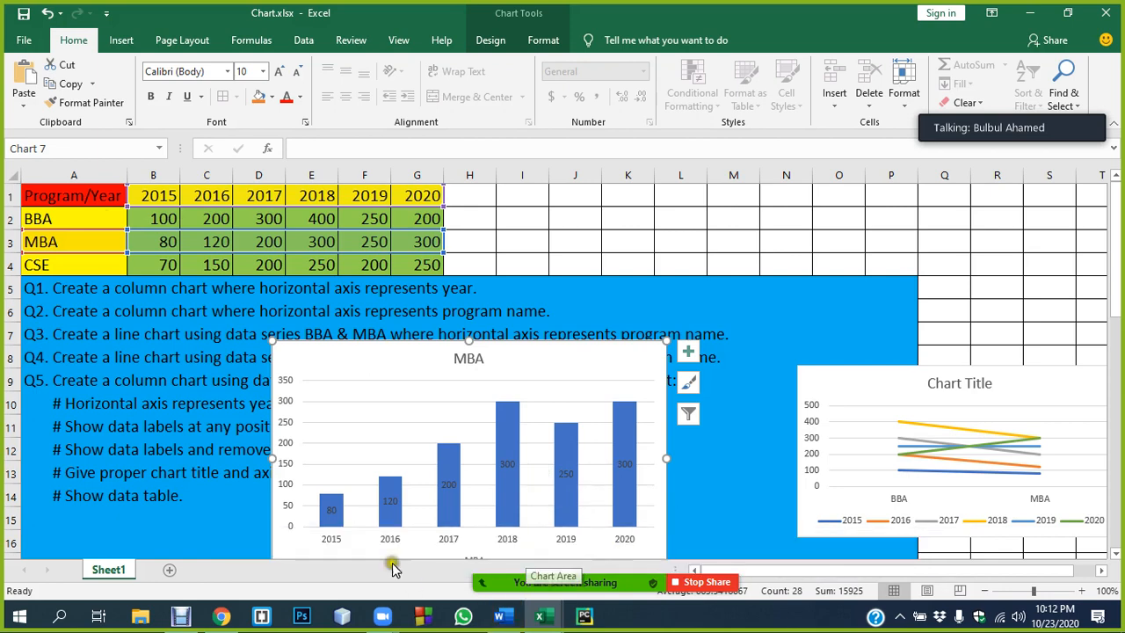
# Step: Switch to Word and paste the copied line chart into a blank document below a few empty lines, selecting the pasted chart
pyautogui.click(501, 617)
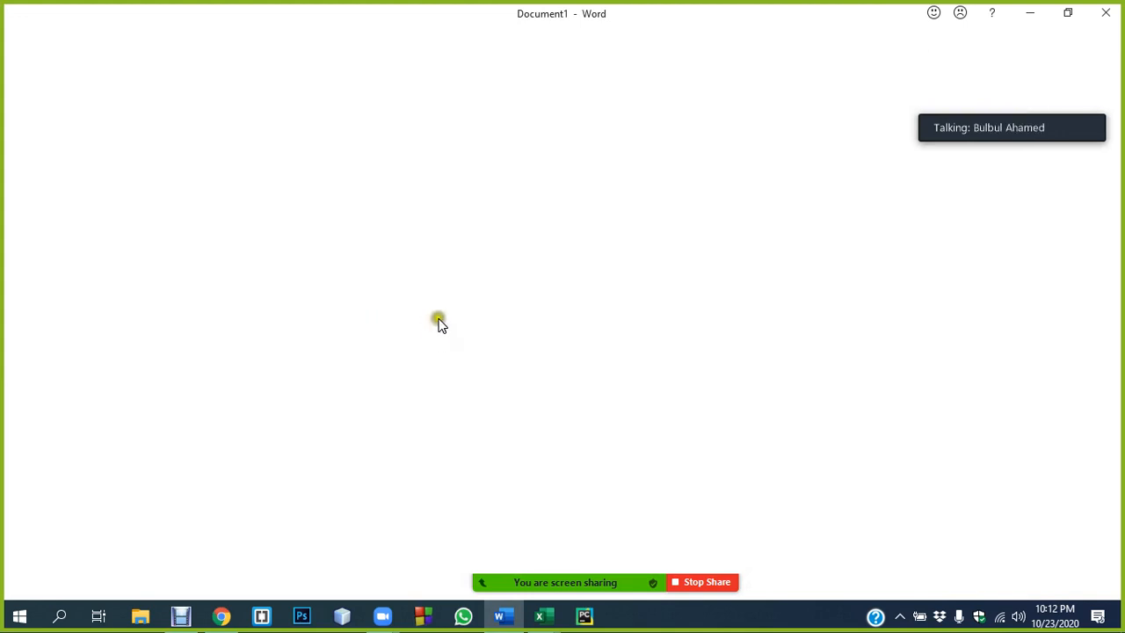
pyautogui.press('Return')
pyautogui.press('Return')
pyautogui.press('Return')
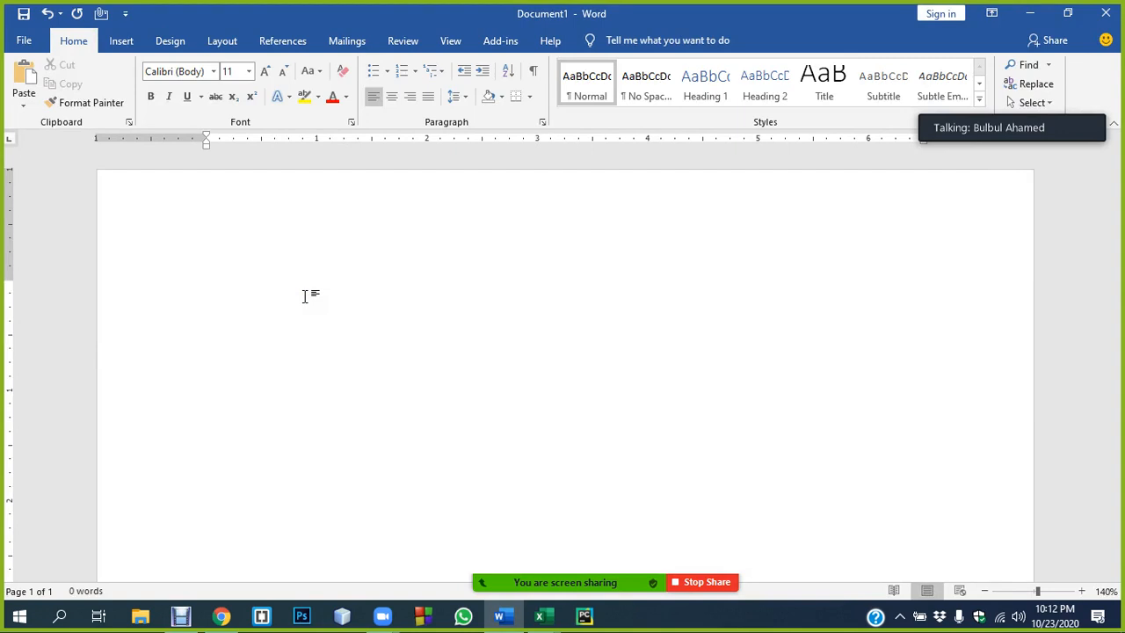
pyautogui.click(305, 296)
pyautogui.hotkey('ctrl', 'v')
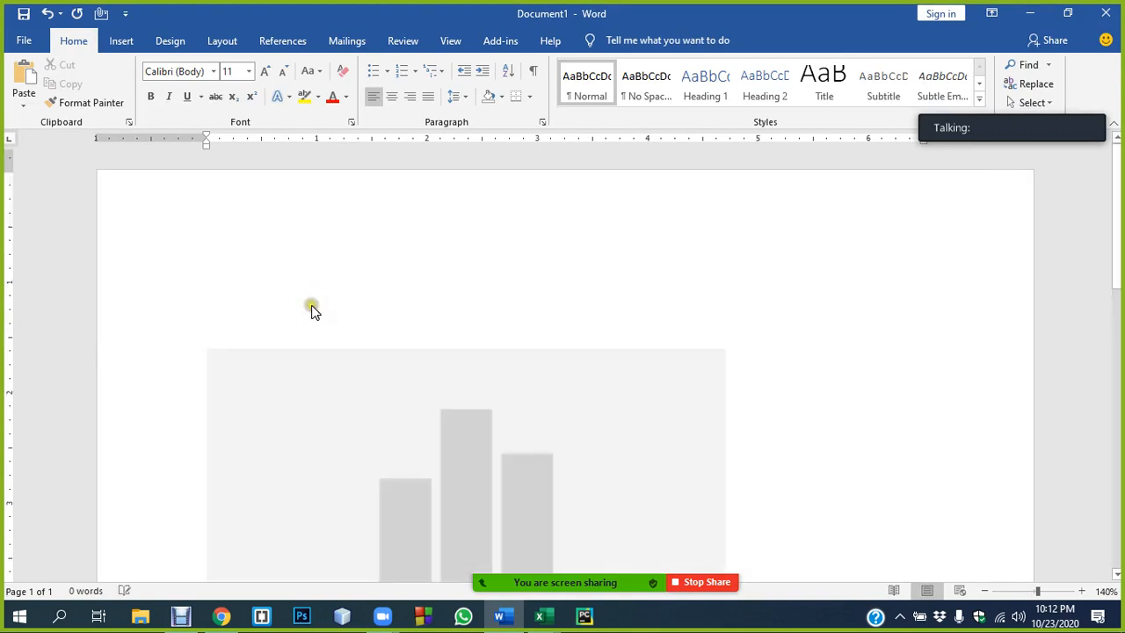
pyautogui.click(693, 372)
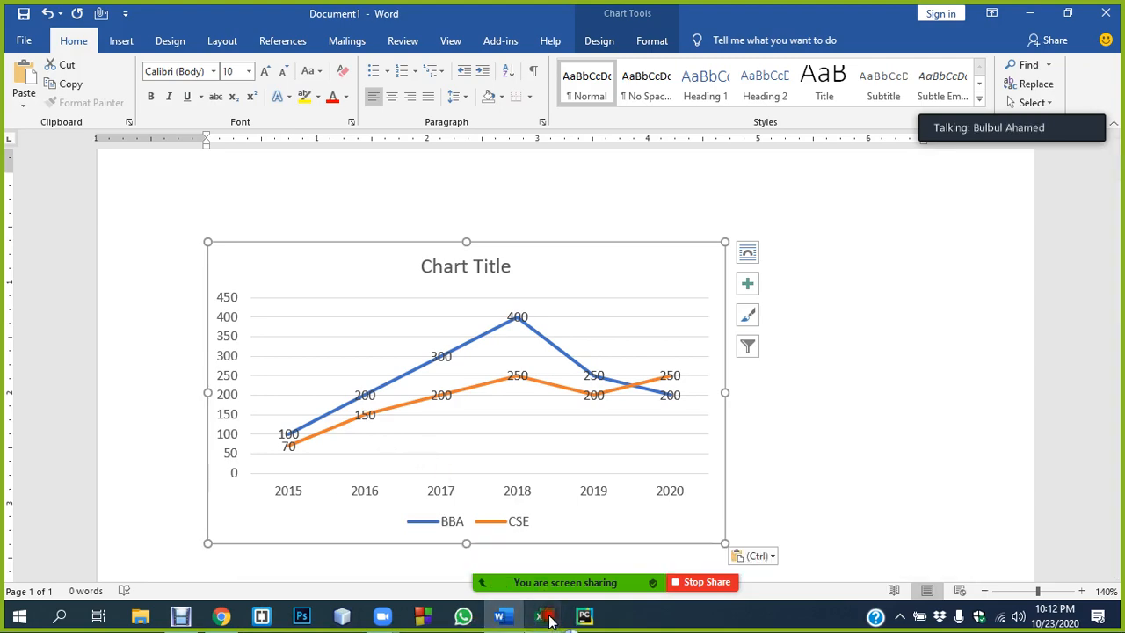
# Step: Return to Excel and add a data table with legend keys to the BBA and CSE line chart
pyautogui.moveTo(549, 620)
pyautogui.click(573, 538)
pyautogui.scroll(-1, 956, 352)
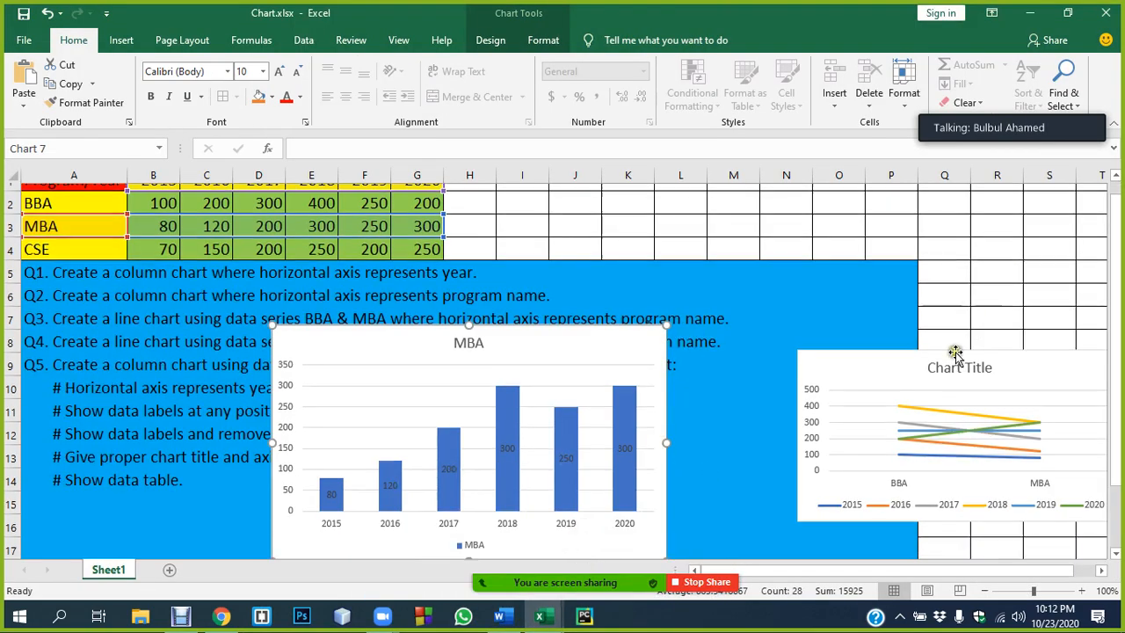
pyautogui.scroll(-7, 955, 352)
pyautogui.click(497, 240)
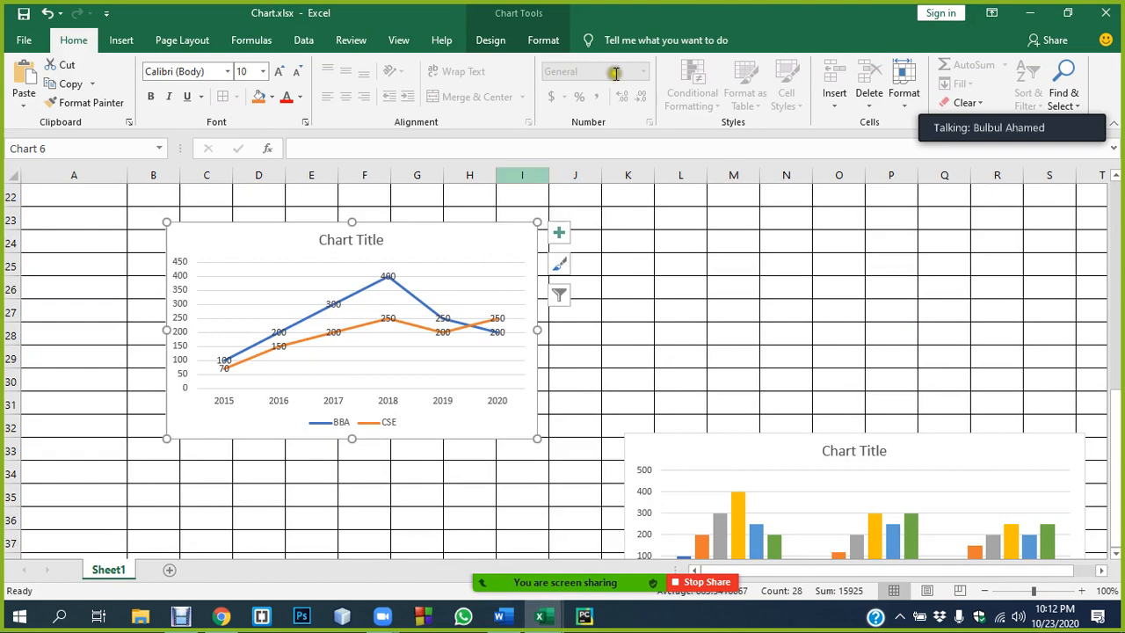
pyautogui.click(490, 39)
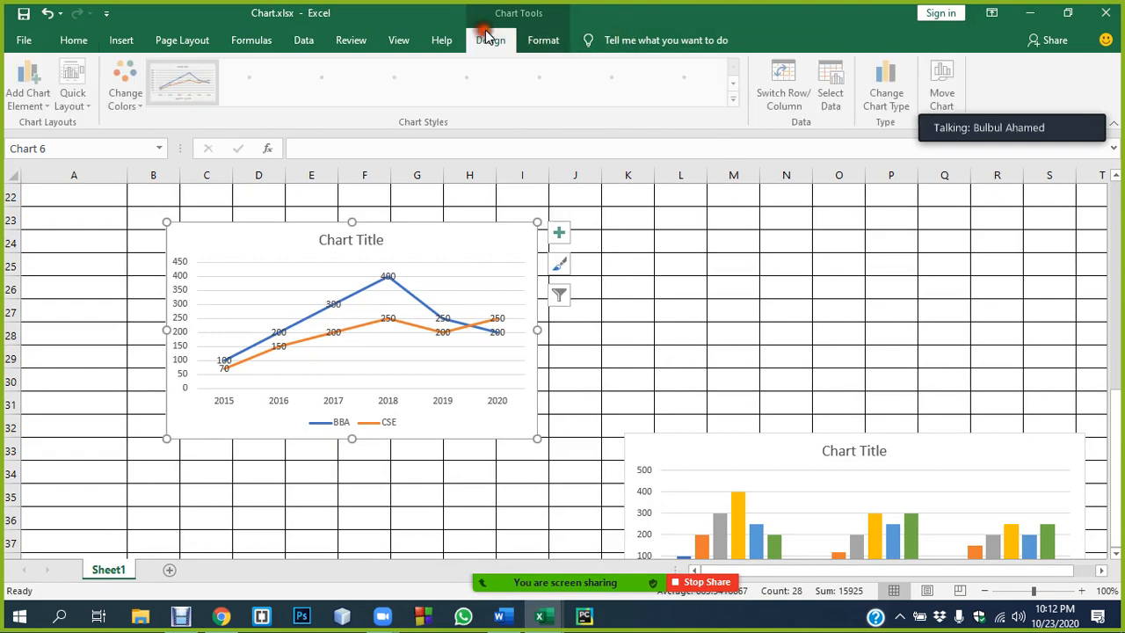
pyautogui.click(35, 92)
pyautogui.moveTo(46, 206)
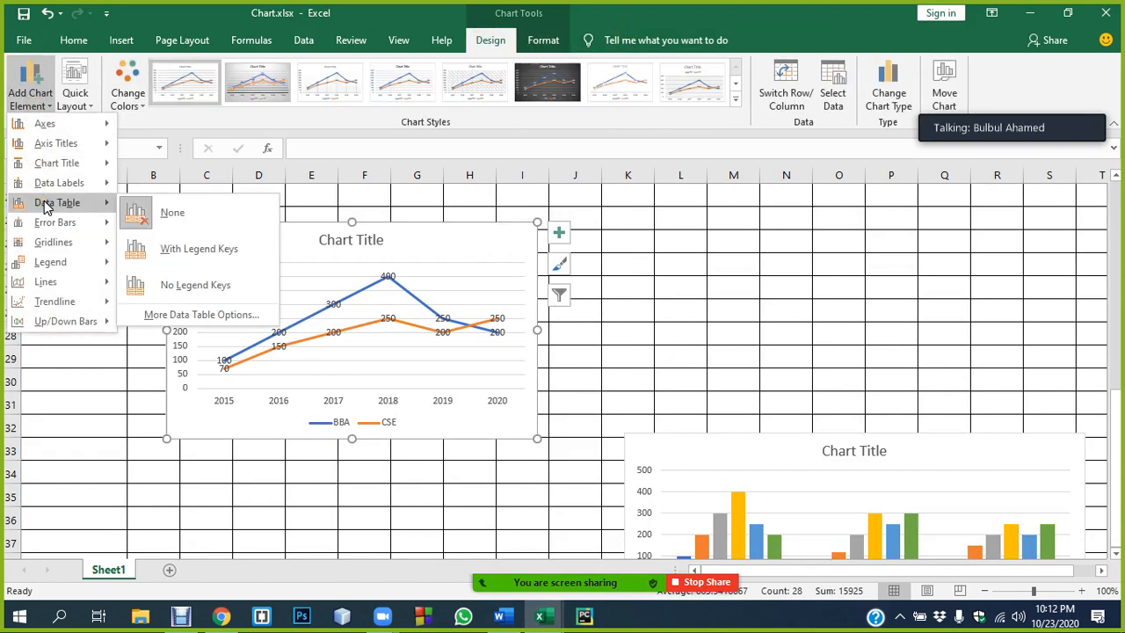
pyautogui.click(186, 252)
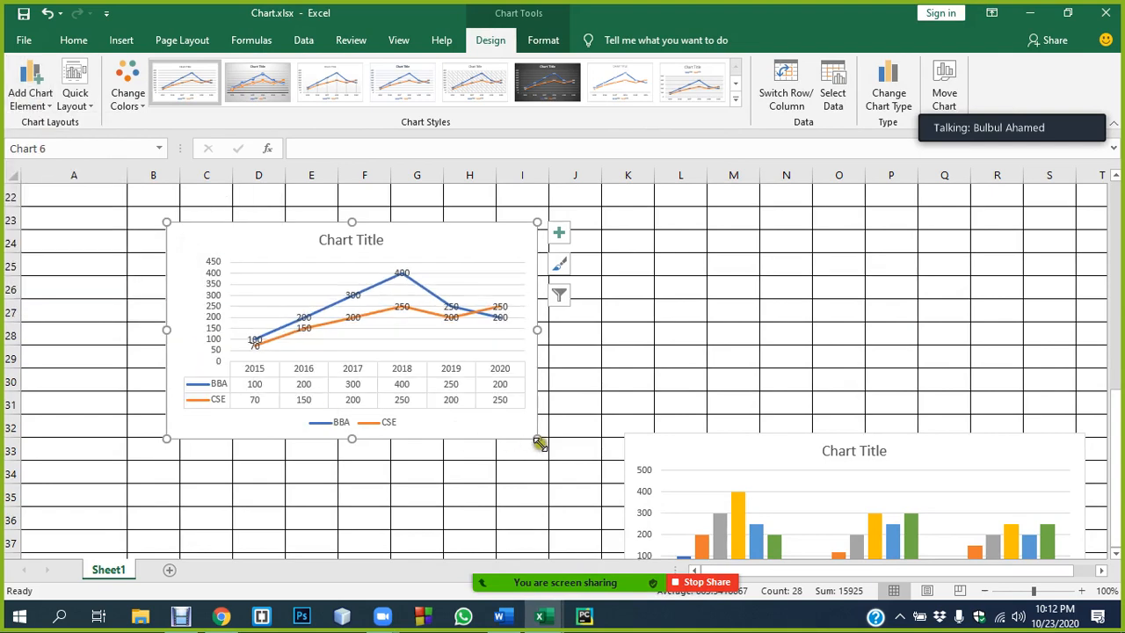
# Step: Enlarge the BBA and CSE line chart slightly and move it to about columns A to H, rows 25 to 35
pyautogui.moveTo(539, 443); pyautogui.dragTo(582, 477)
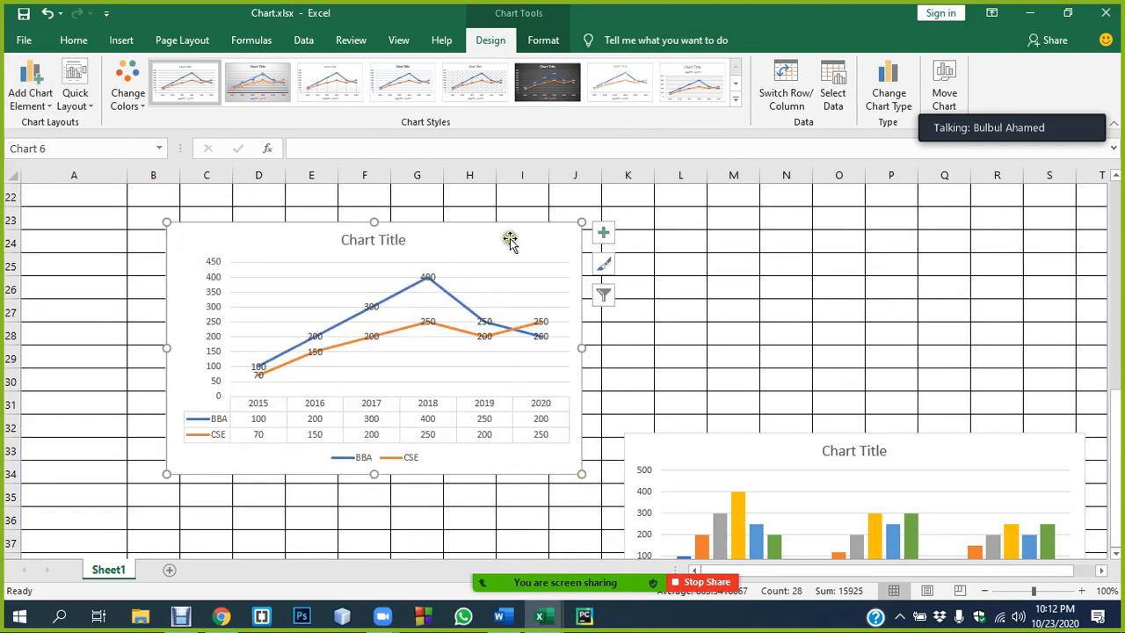
pyautogui.moveTo(510, 239); pyautogui.dragTo(906, 226)
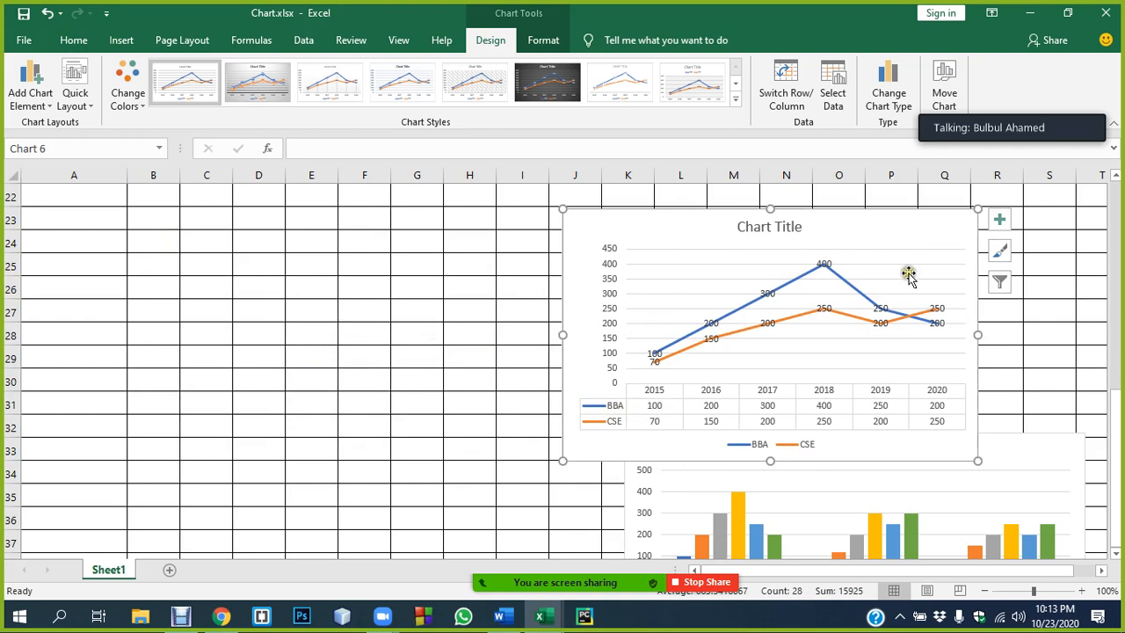
pyautogui.moveTo(928, 226); pyautogui.dragTo(457, 264)
# Step: Copy the line chart with its data table and paste it into the Word document, two lines below the first chart
pyautogui.scroll(7, 632, 309)
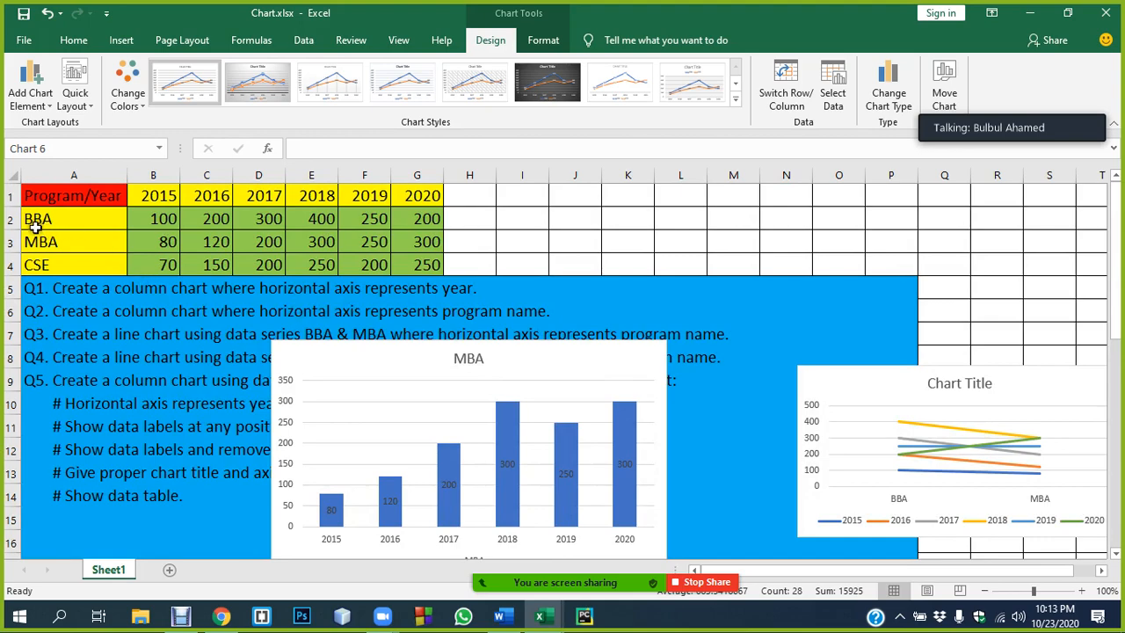
pyautogui.scroll(-10, 193, 276)
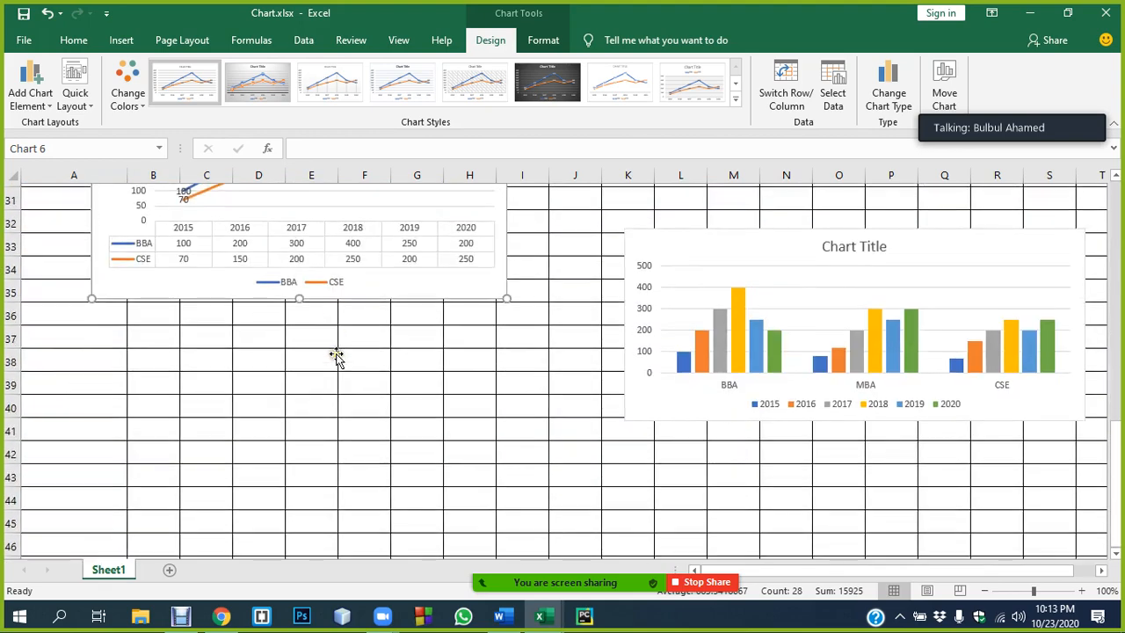
pyautogui.scroll(2, 334, 354)
pyautogui.scroll(1, 439, 290)
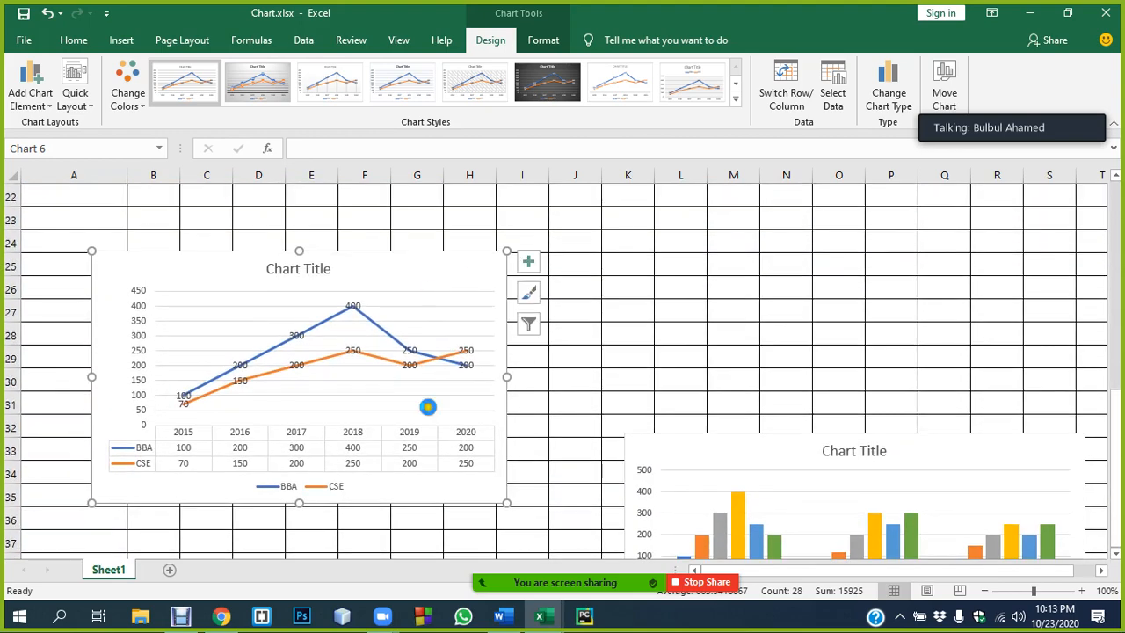
pyautogui.click(498, 616)
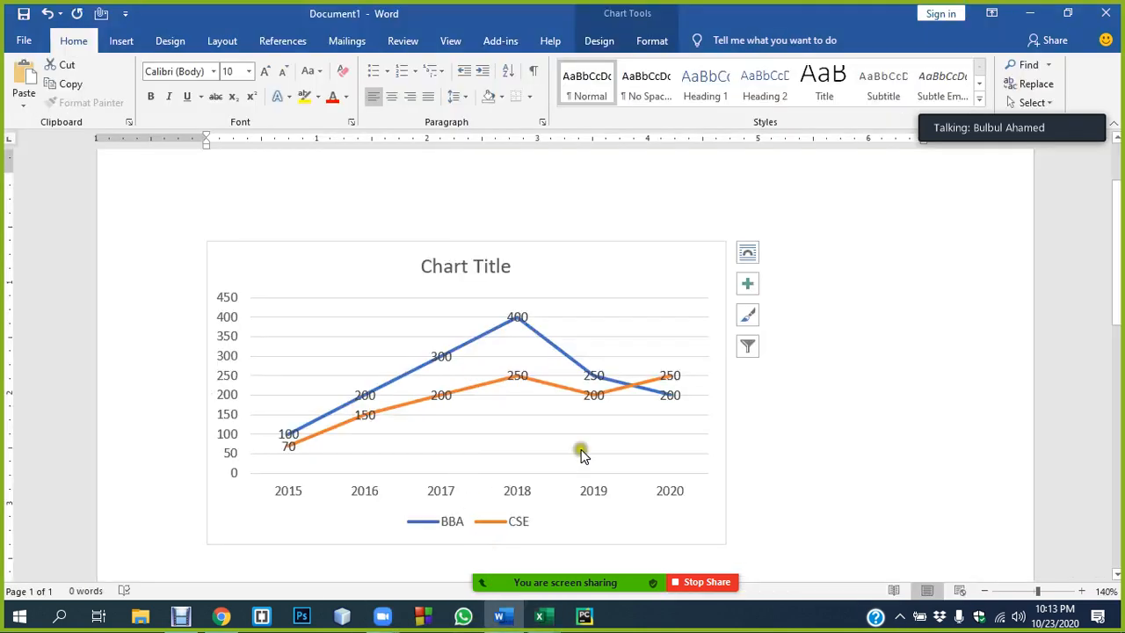
pyautogui.scroll(-3, 580, 452)
pyautogui.click(749, 239)
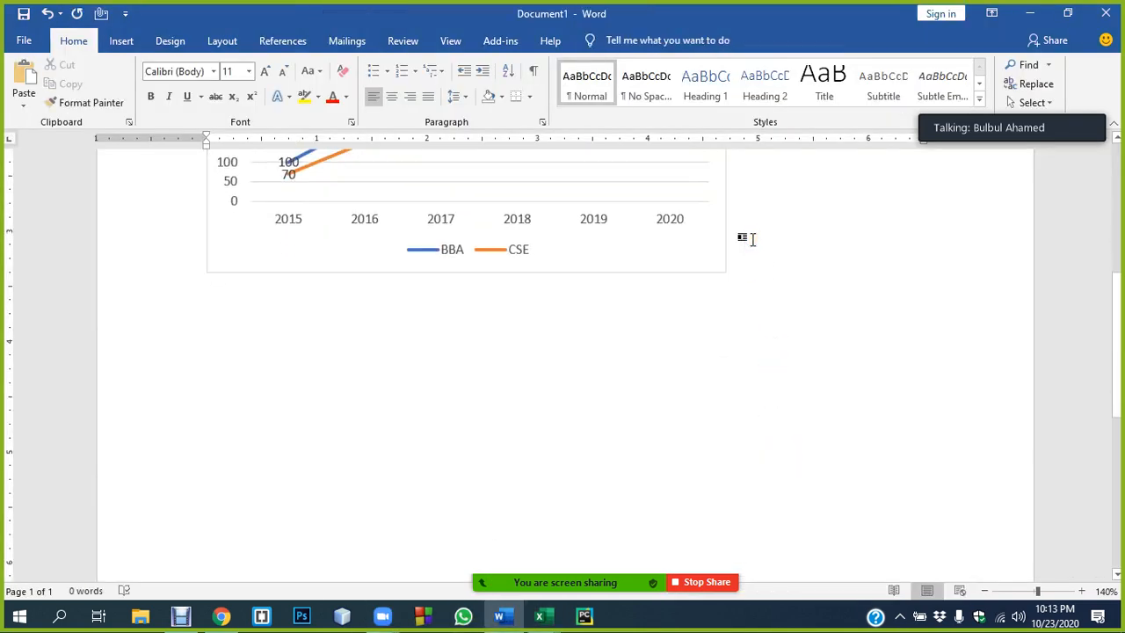
pyautogui.press('Return')
pyautogui.press('Return')
pyautogui.hotkey('ctrl', 'v')
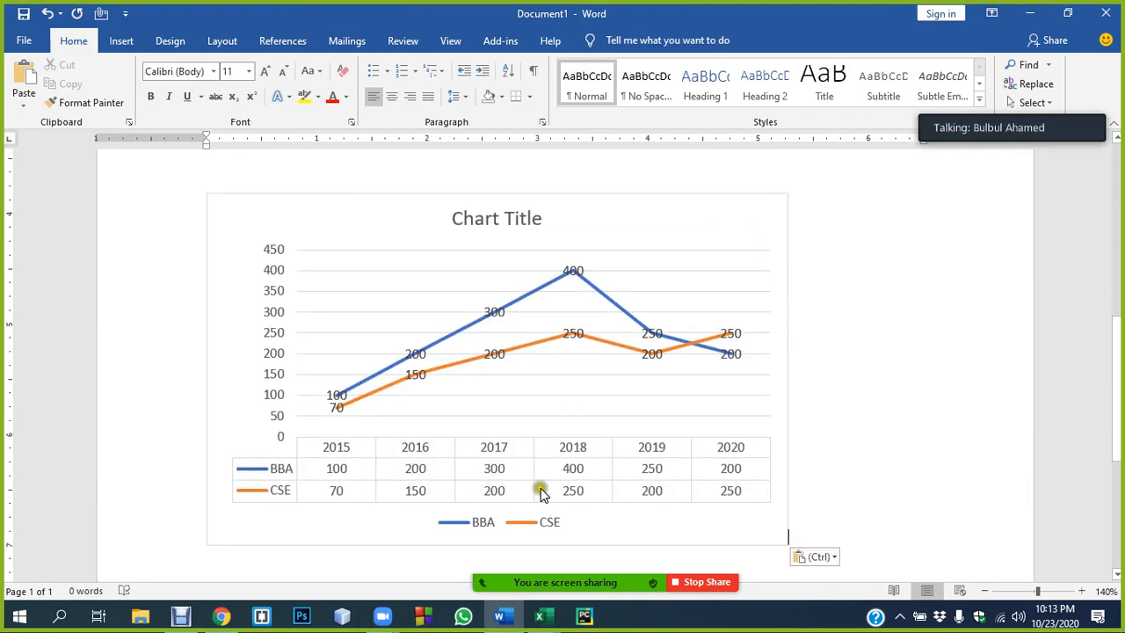
# Step: Compare the two pasted line charts in the document, one without and one with a data table
pyautogui.scroll(5, 448, 470)
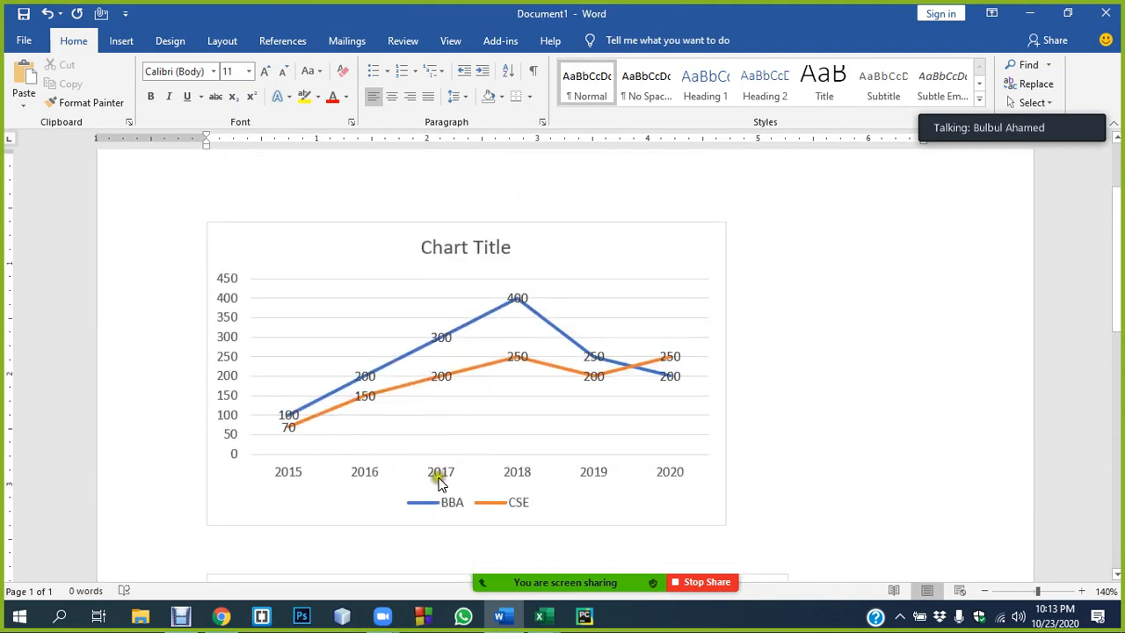
pyautogui.scroll(-5, 452, 459)
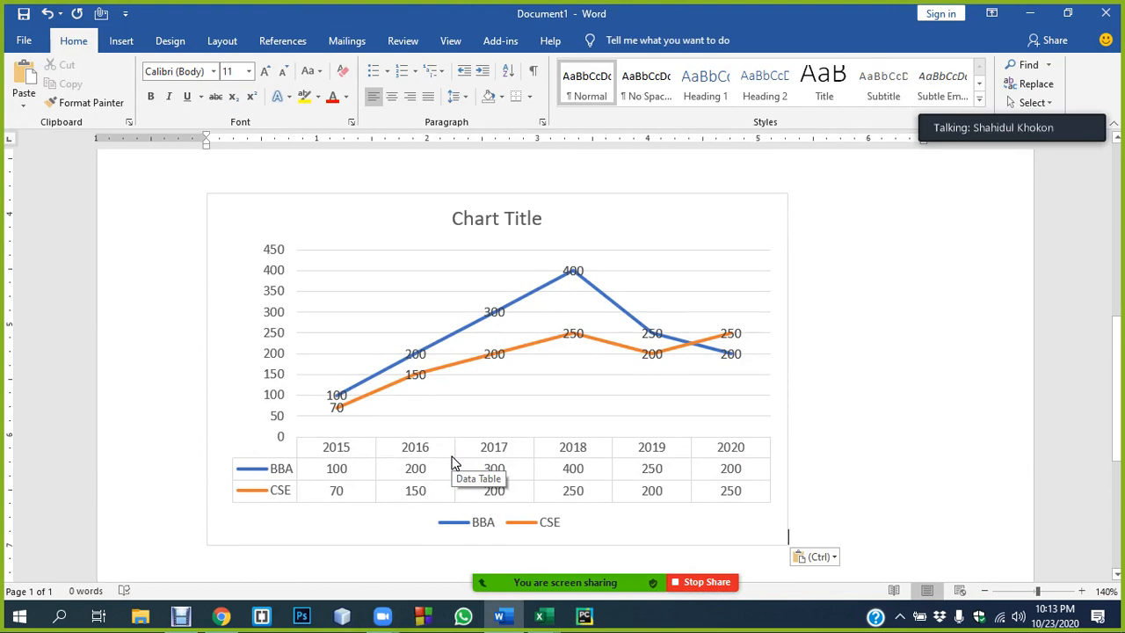
pyautogui.scroll(5, 452, 464)
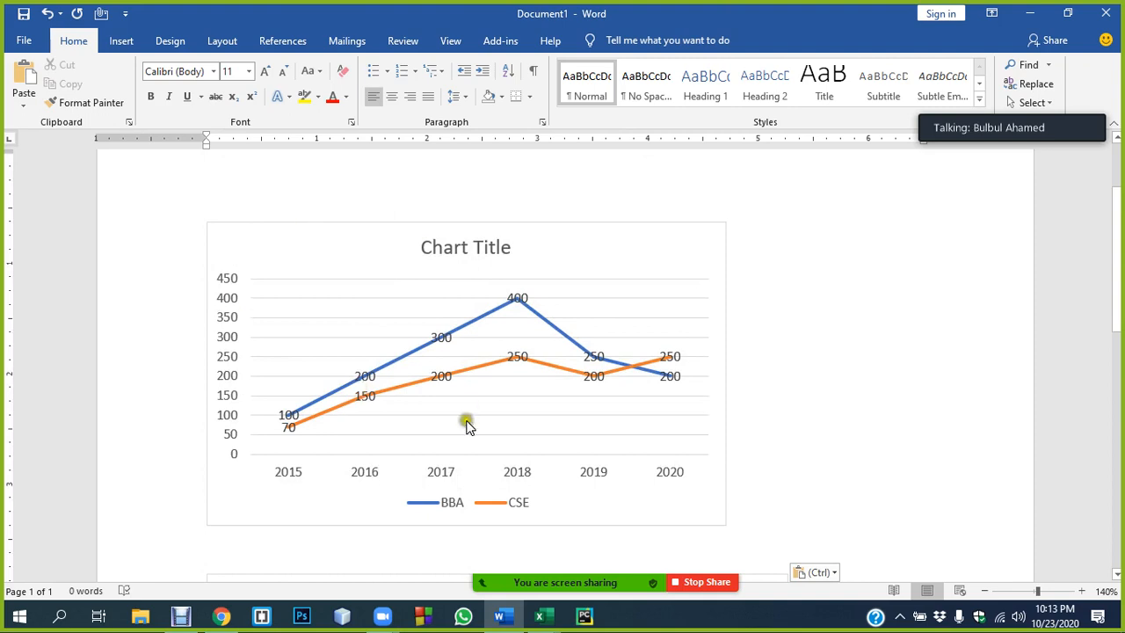
pyautogui.scroll(-5, 467, 424)
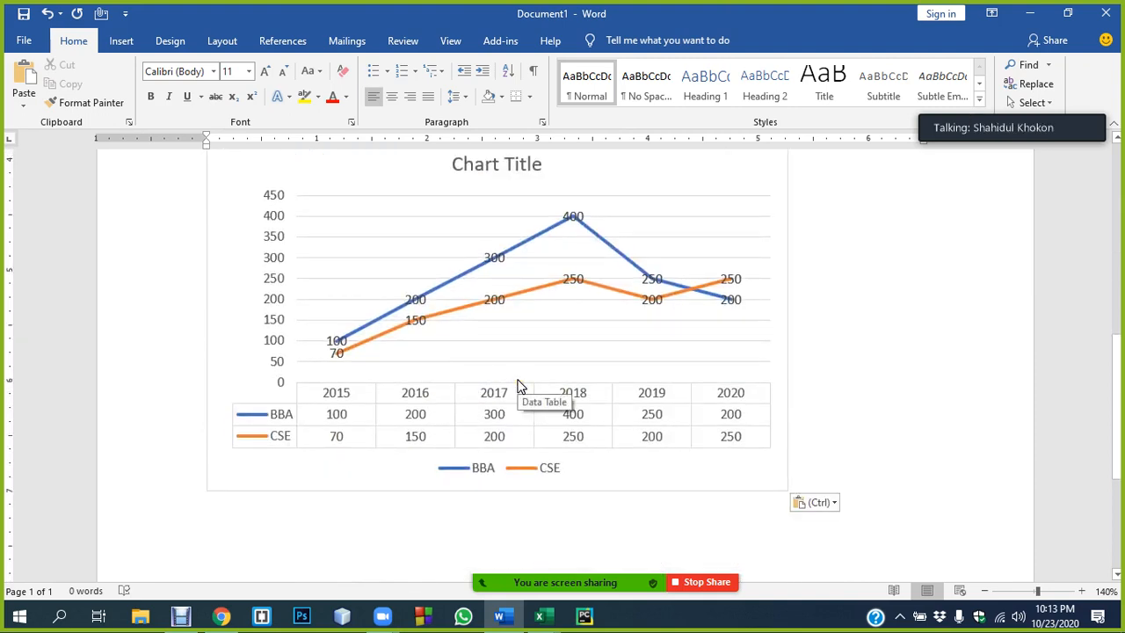
pyautogui.scroll(2, 515, 384)
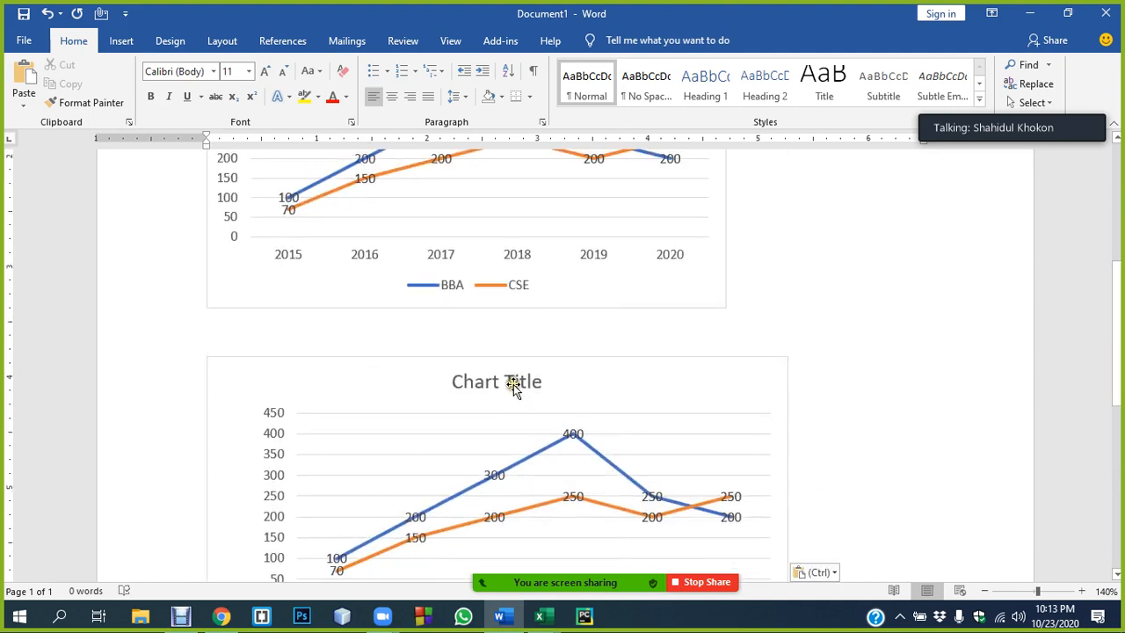
pyautogui.scroll(-2, 505, 394)
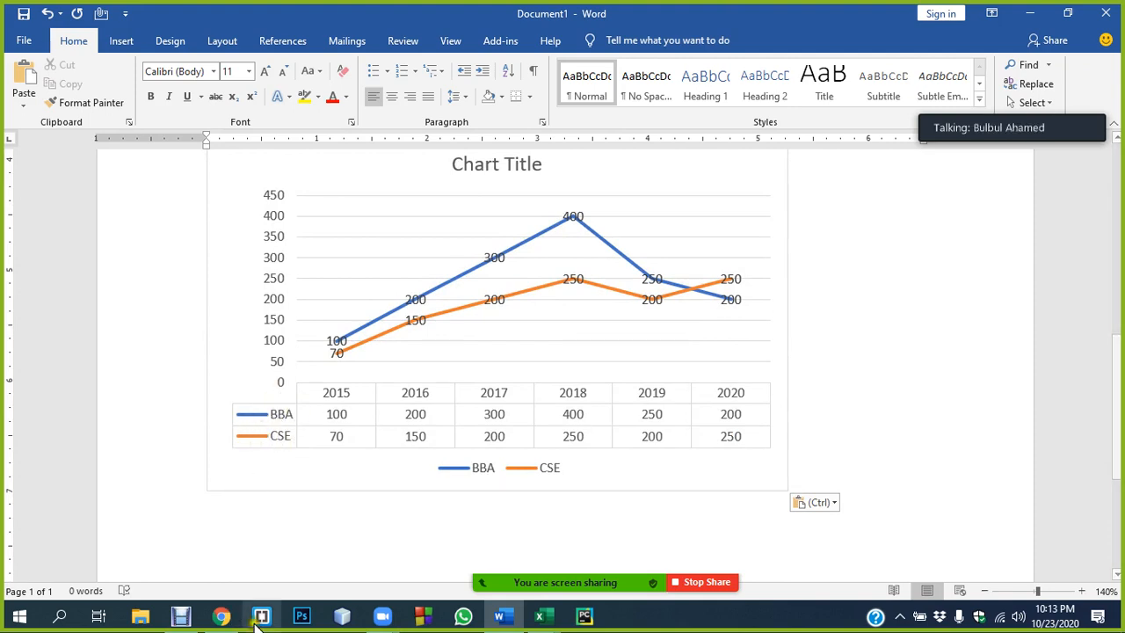
# Step: Switch back to the Chart.xlsx workbook in Excel and move the MBA column chart off the Q5 instructions, down to about row 16
pyautogui.moveTo(549, 618)
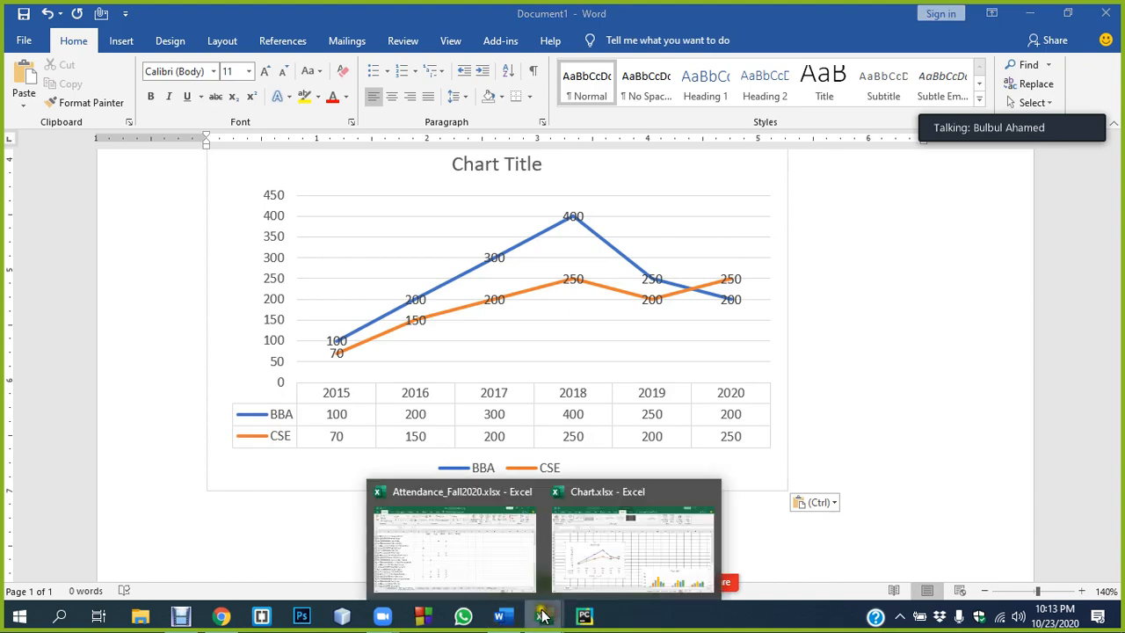
pyautogui.click(479, 549)
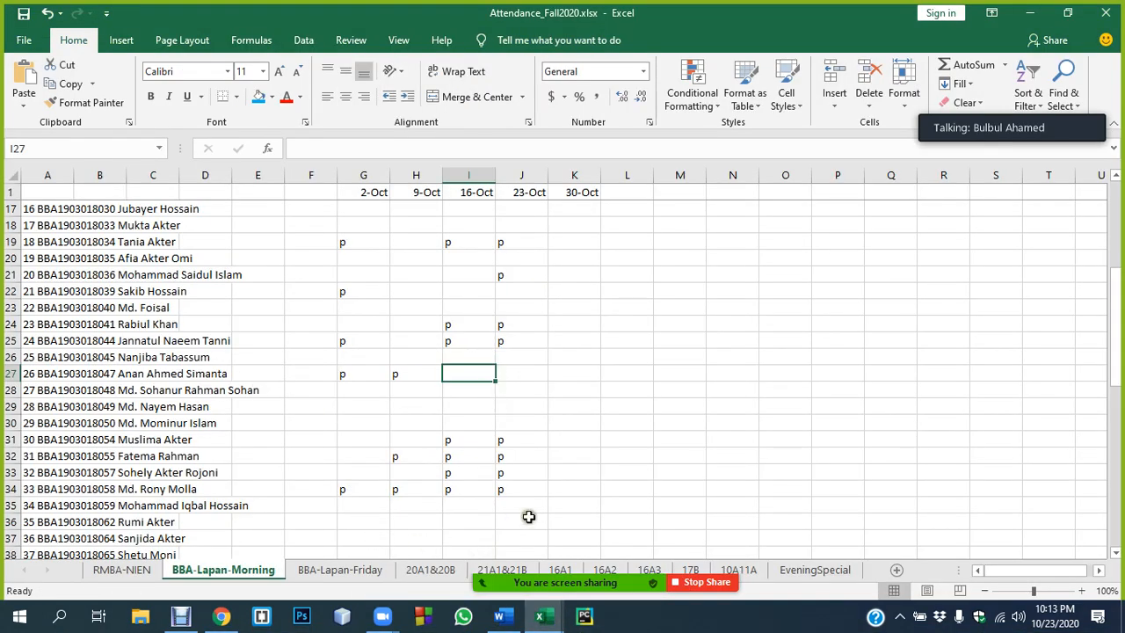
pyautogui.moveTo(655, 582)
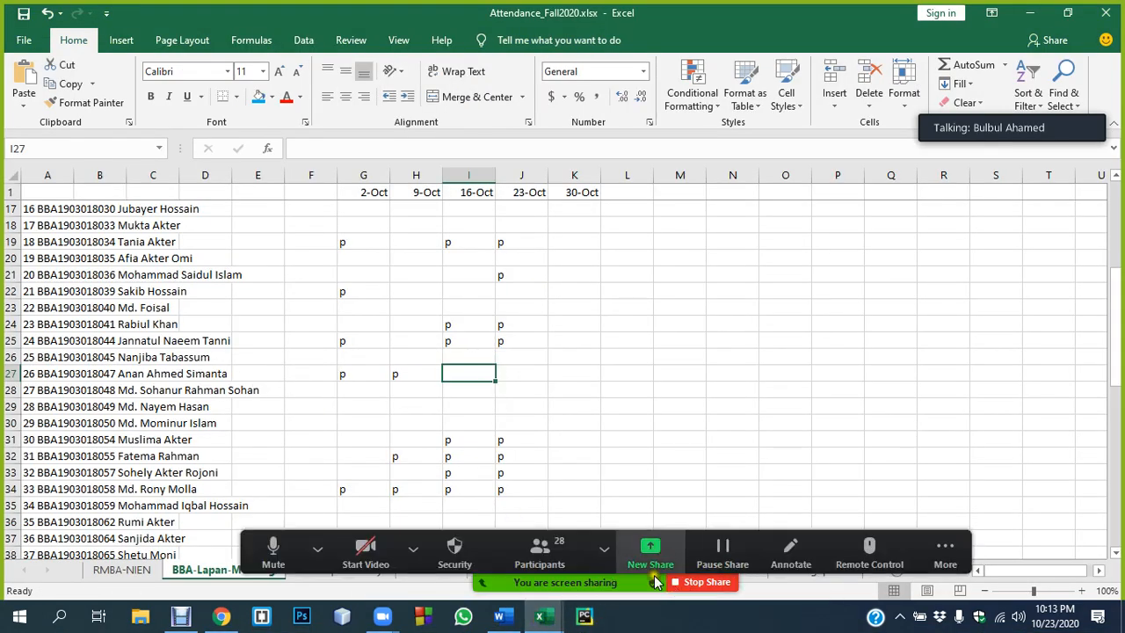
pyautogui.moveTo(540, 618)
pyautogui.click(631, 567)
pyautogui.scroll(6, 275, 352)
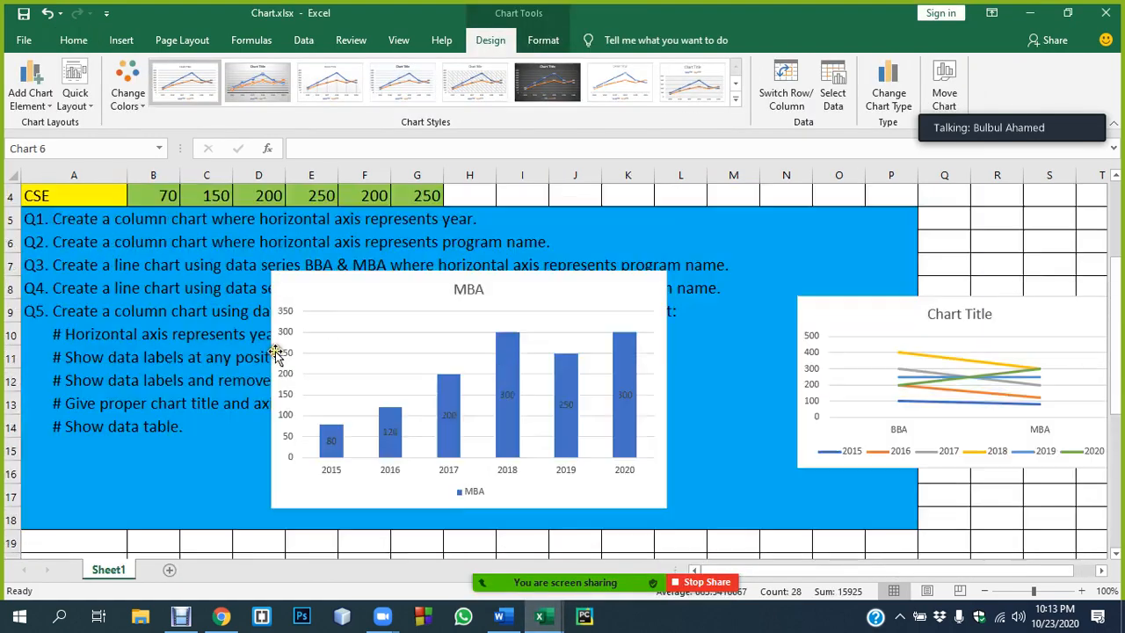
pyautogui.scroll(1, 275, 352)
pyautogui.moveTo(623, 360); pyautogui.dragTo(945, 570)
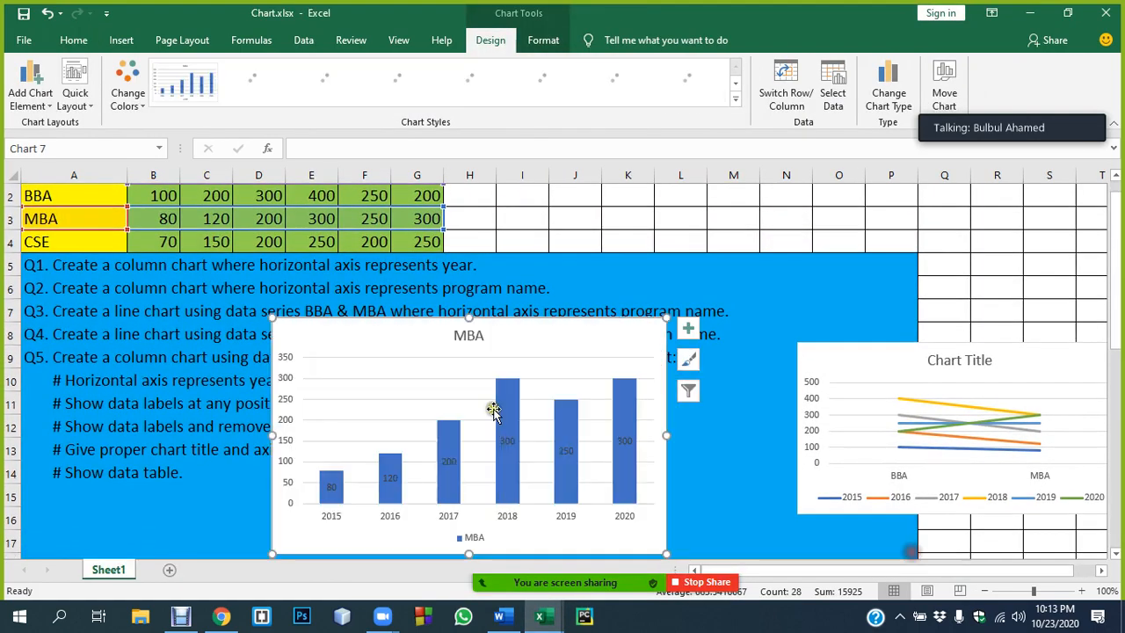
pyautogui.moveTo(590, 347); pyautogui.dragTo(905, 531)
# Step: Edit the third requirement under Q5 to read "Show data table and remove legend."
pyautogui.click(296, 427)
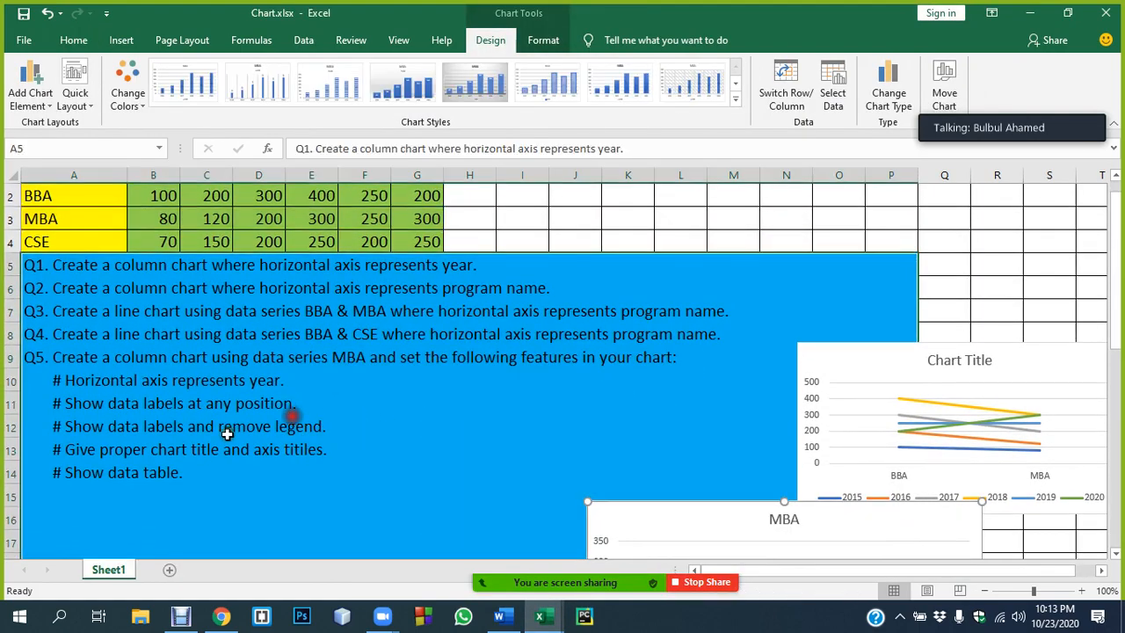
pyautogui.doubleClick(159, 426)
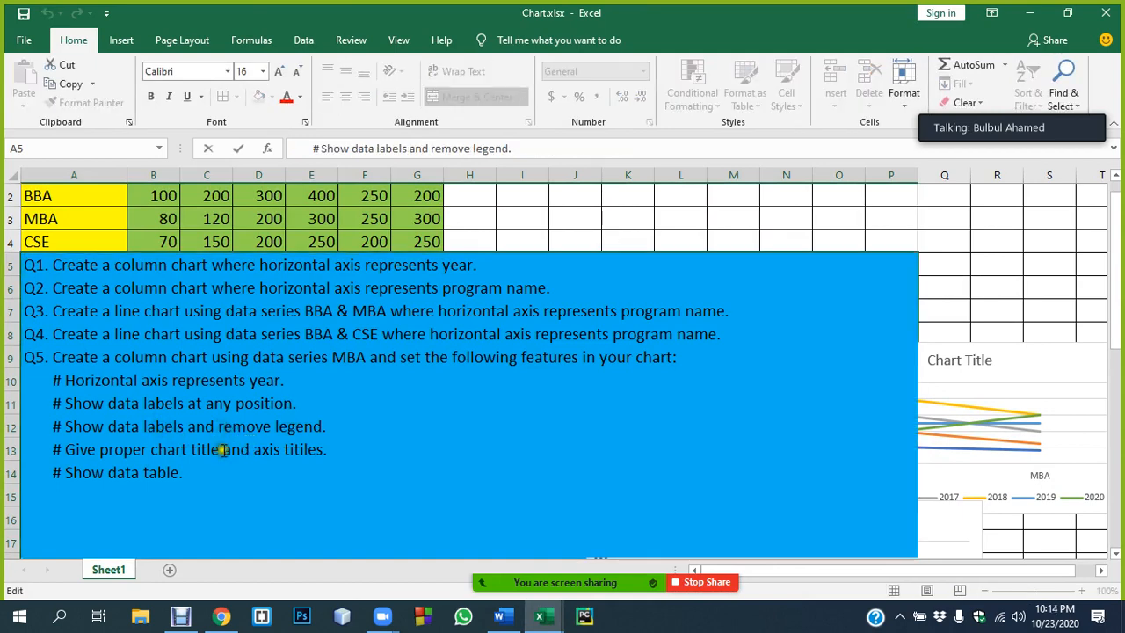
pyautogui.press('Delete')
pyautogui.press('Delete')
pyautogui.press('Delete')
pyautogui.press('Delete')
pyautogui.press('Delete')
pyautogui.press('Delete')
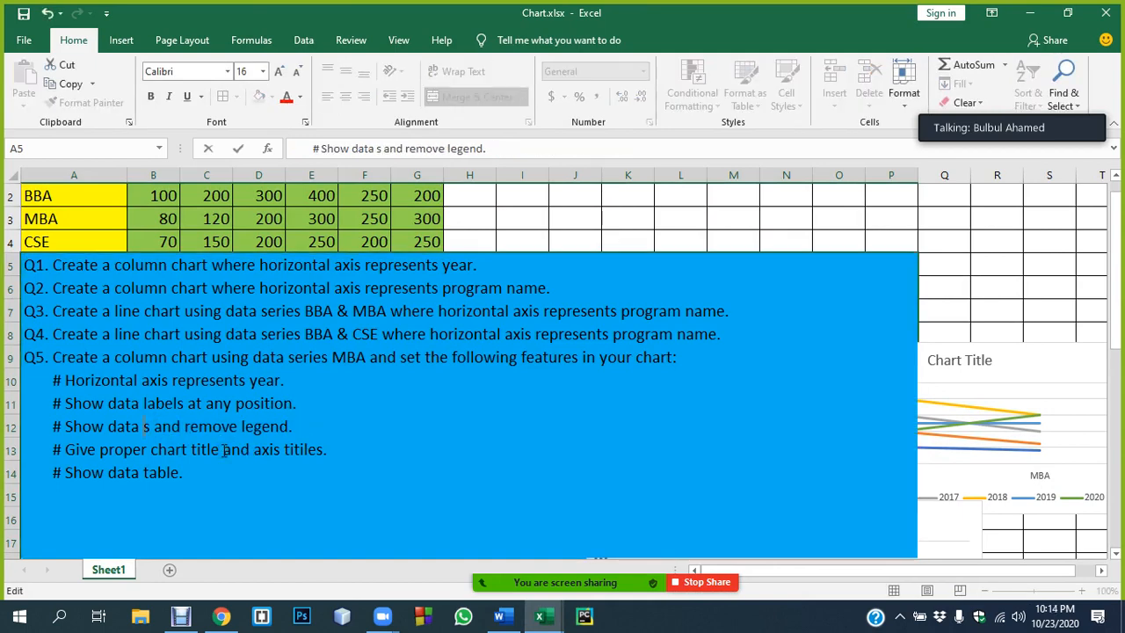
pyautogui.write('table')
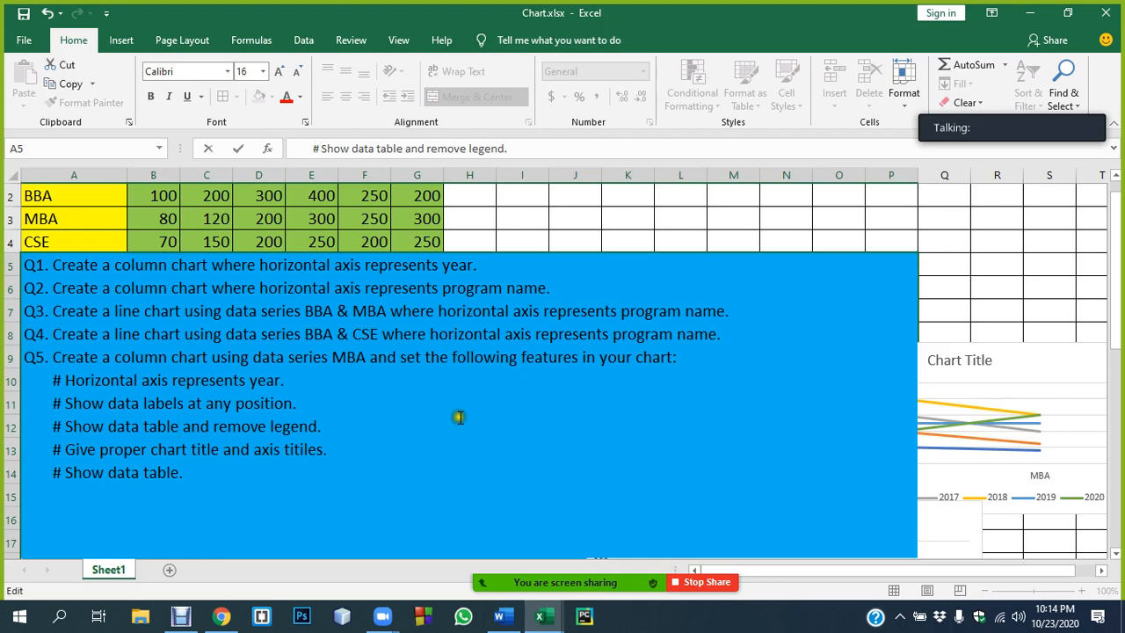
pyautogui.click(989, 257)
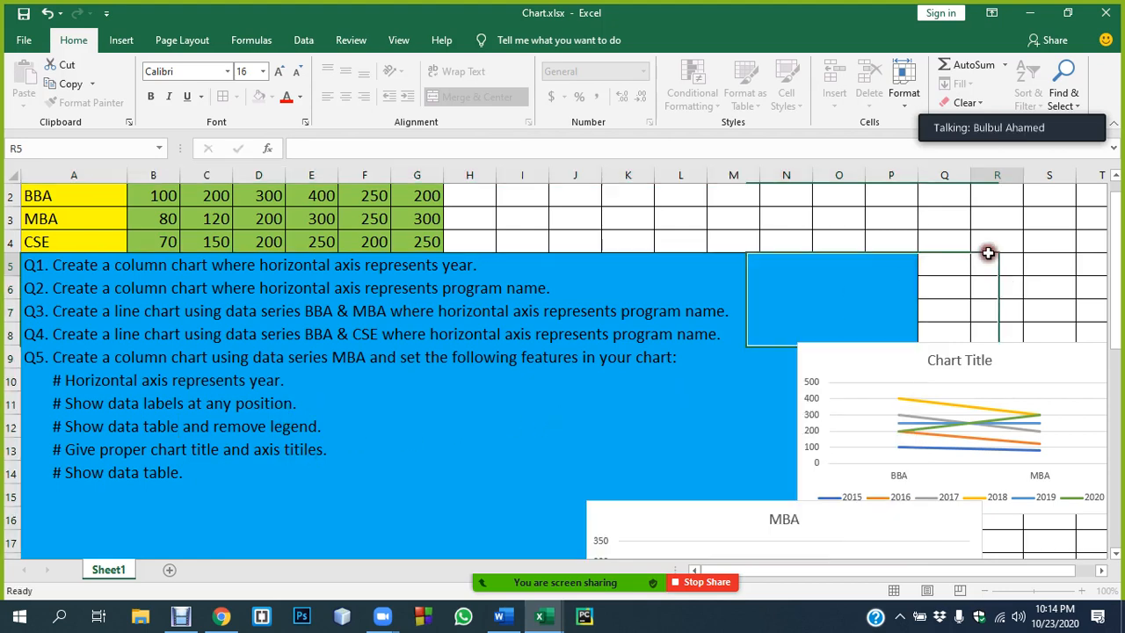
pyautogui.click(411, 427)
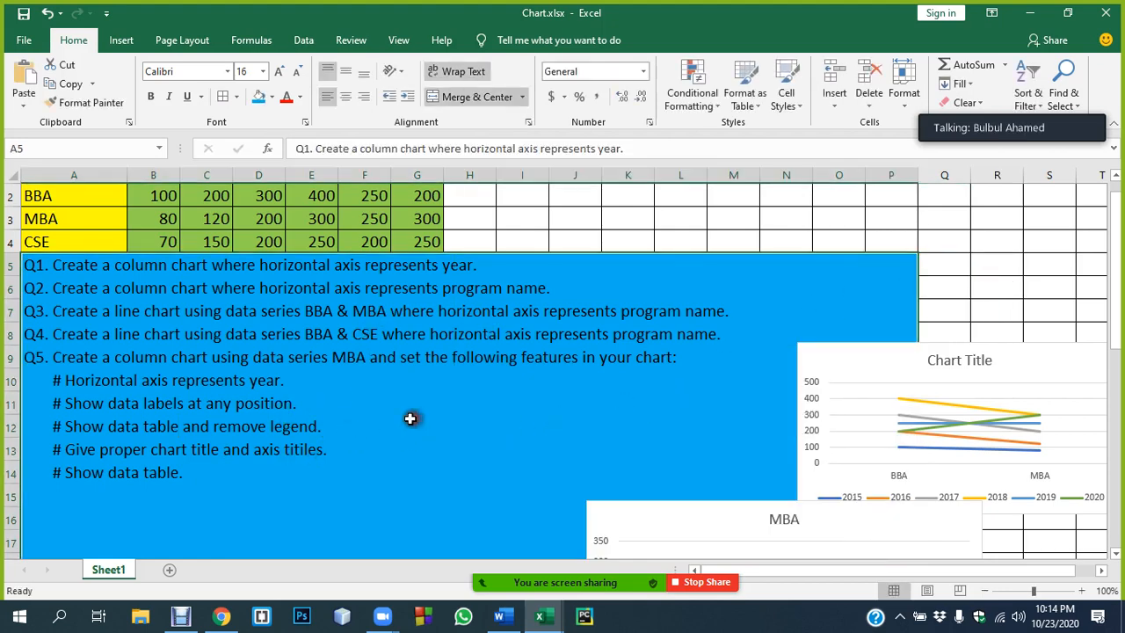
# Step: Insert a 2-D clustered column chart from the MBA and CSE rows (A3:G4) and move it beside the data table
pyautogui.scroll(1, 352, 380)
pyautogui.click(507, 238)
pyautogui.moveTo(40, 243); pyautogui.dragTo(426, 257)
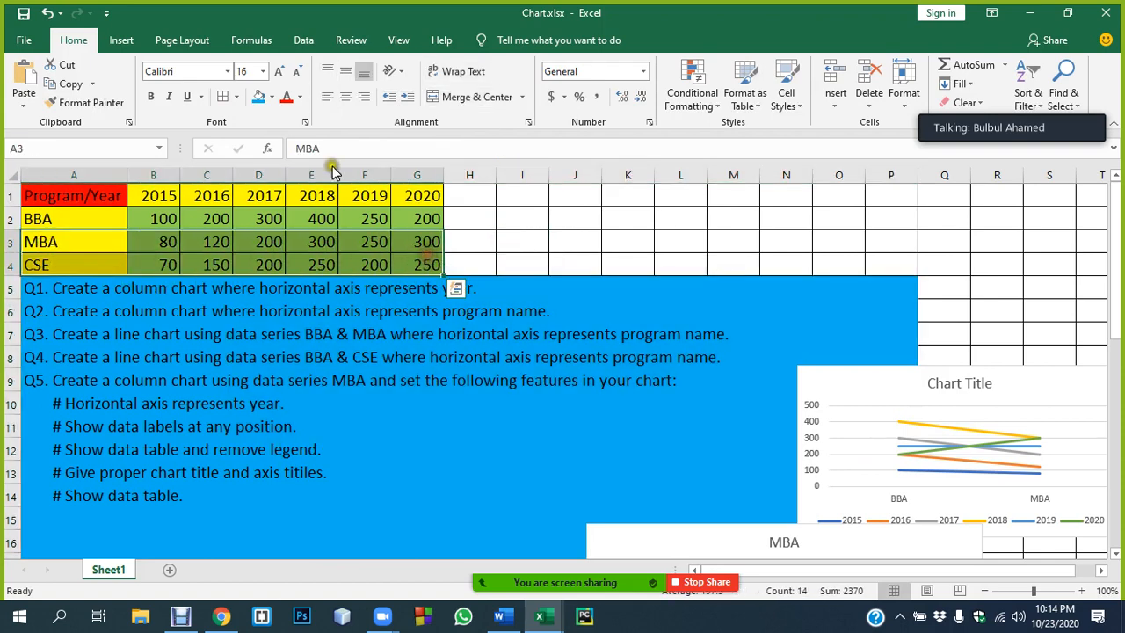
pyautogui.click(121, 40)
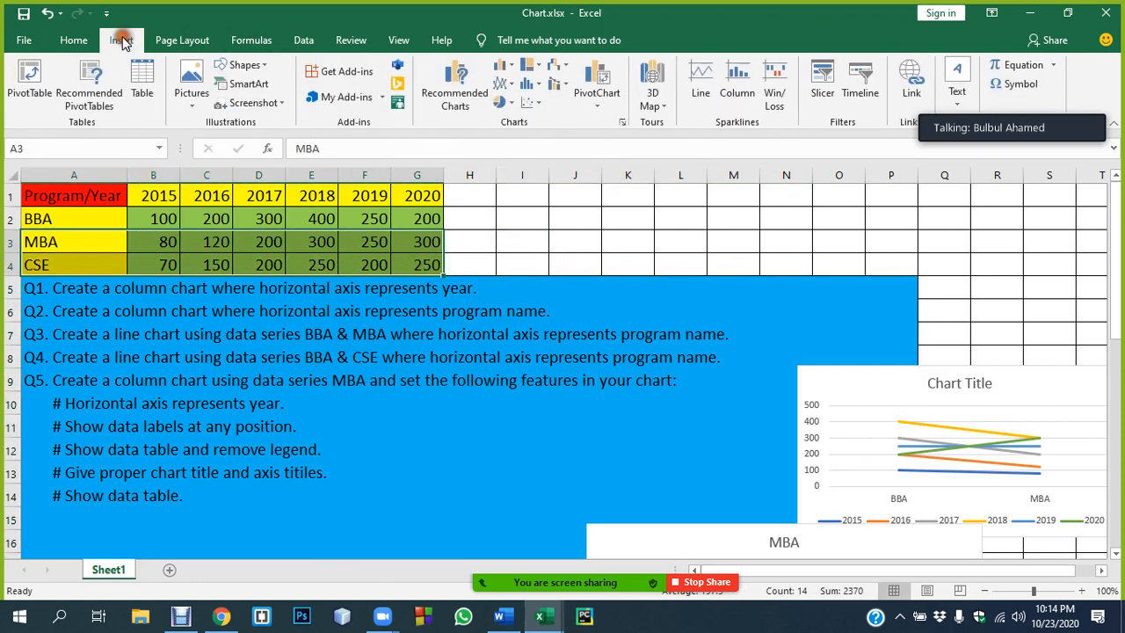
pyautogui.click(532, 85)
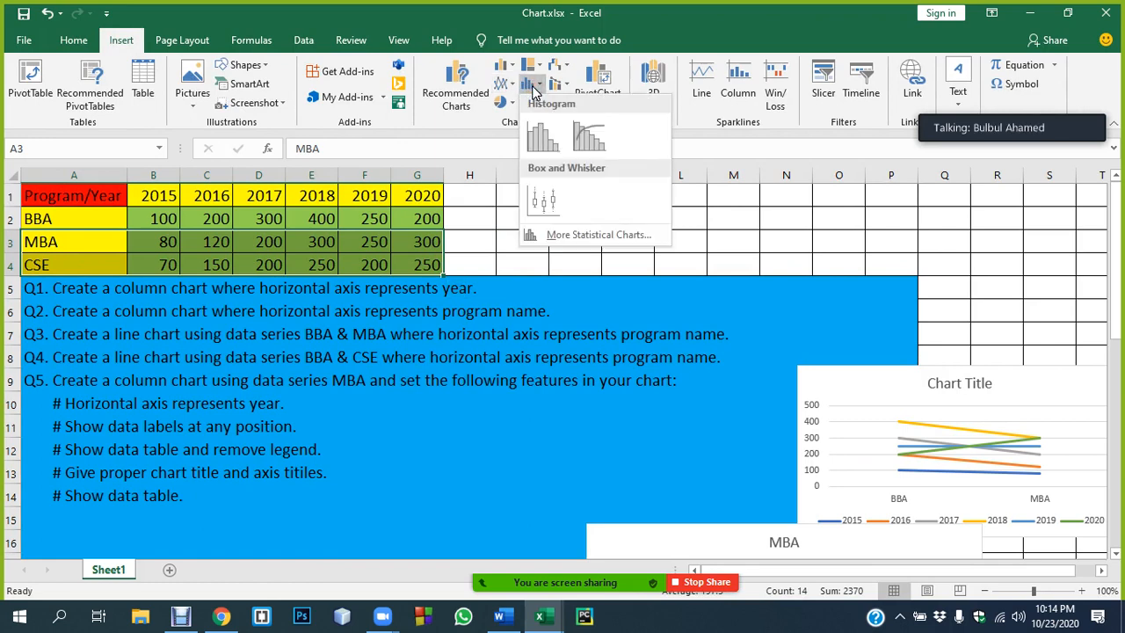
pyautogui.click(502, 66)
pyautogui.click(502, 66)
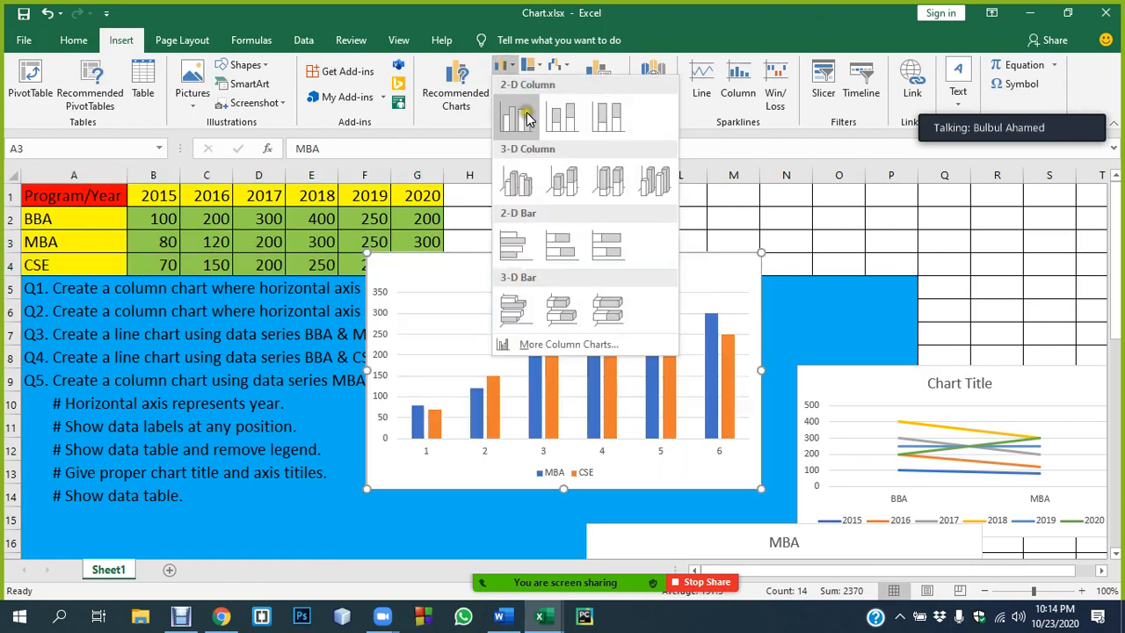
pyautogui.click(528, 120)
pyautogui.moveTo(715, 291); pyautogui.dragTo(818, 205)
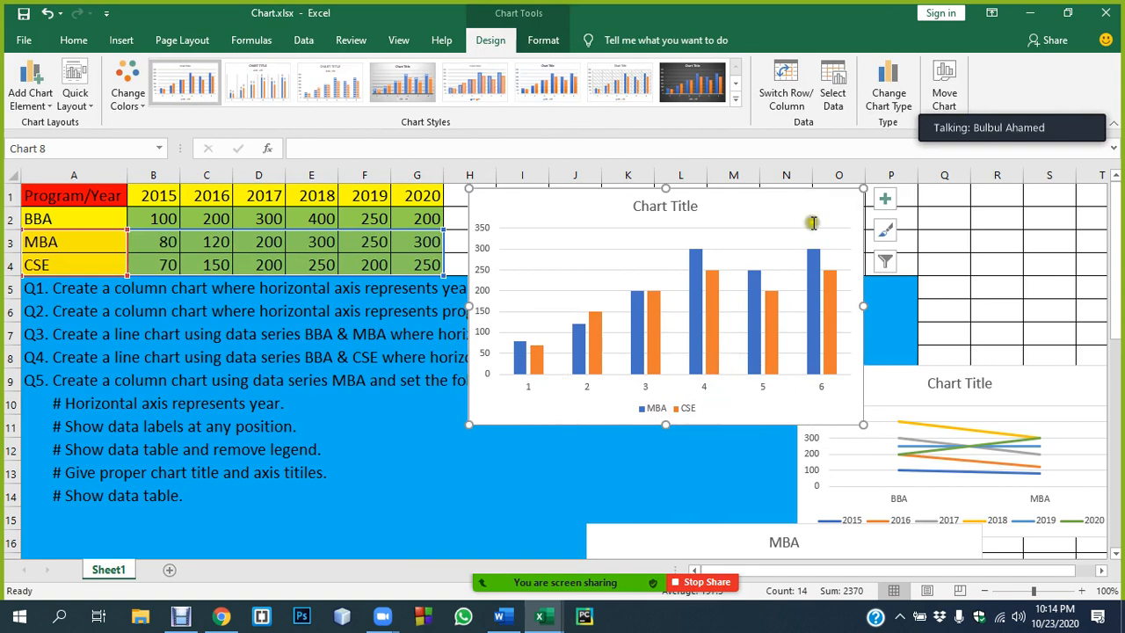
# Step: Set the new column chart's horizontal axis labels to the years in B1:G1 and nudge the chart slightly upward
pyautogui.click(833, 88)
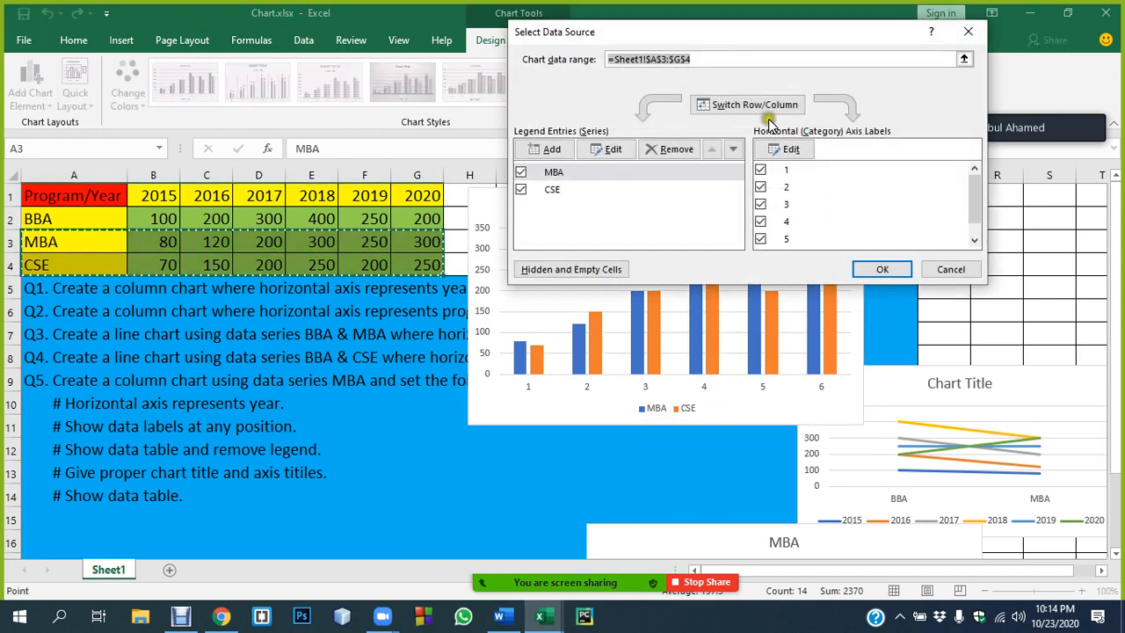
pyautogui.click(784, 148)
pyautogui.moveTo(138, 197); pyautogui.dragTo(435, 195)
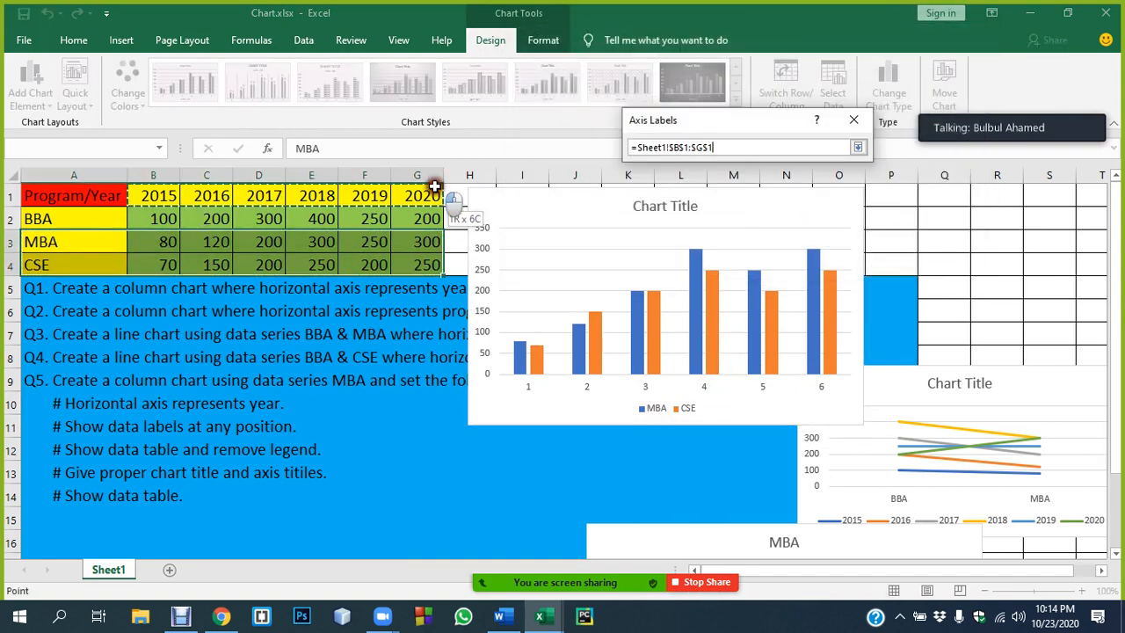
pyautogui.click(766, 181)
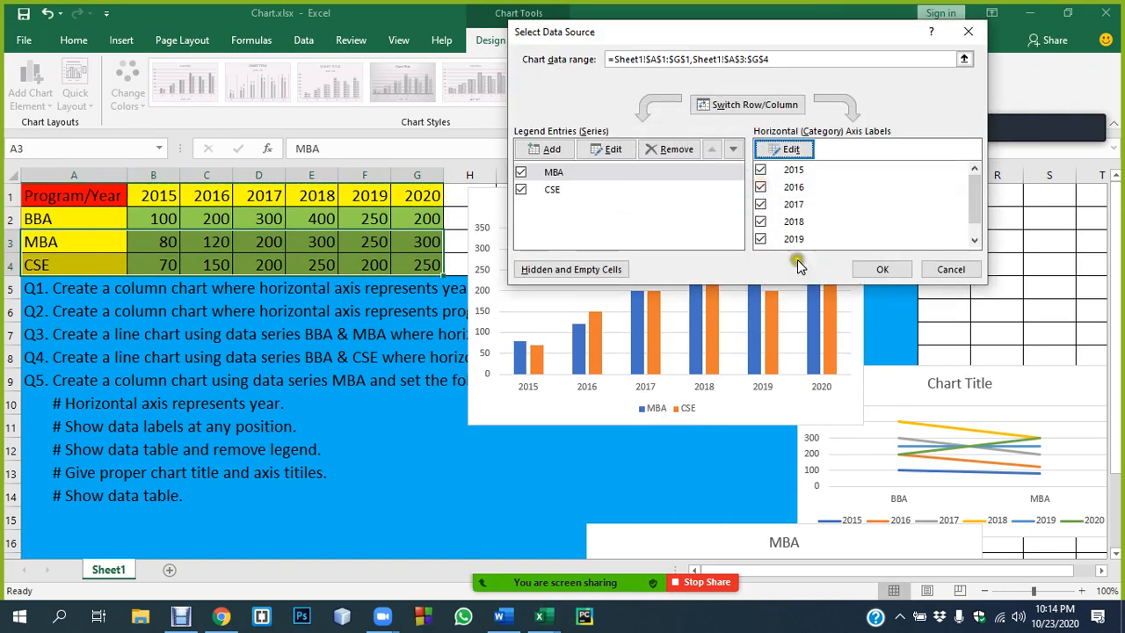
pyautogui.click(882, 269)
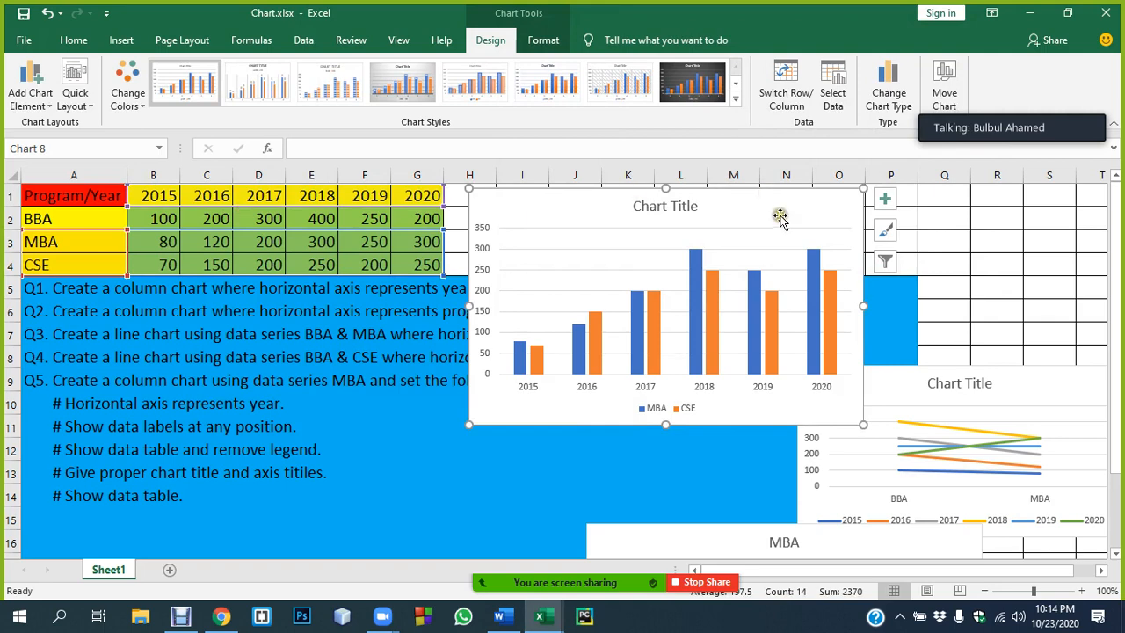
pyautogui.moveTo(782, 215); pyautogui.dragTo(784, 207)
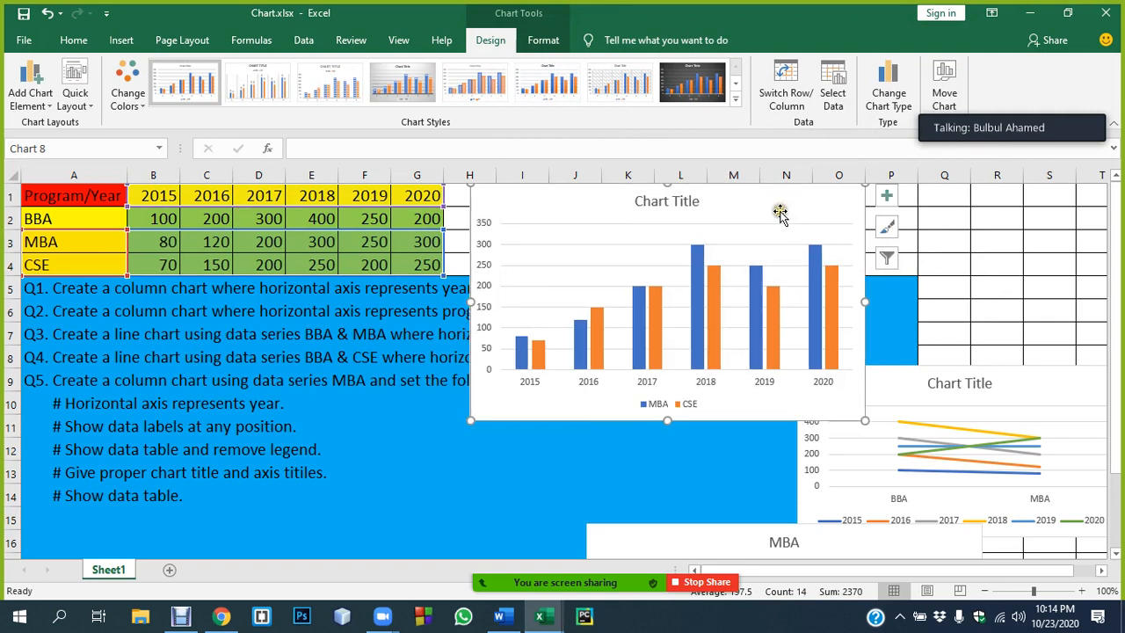
# Step: Switch to the Word document, add blank lines above the first line chart, and paste the MBA and CSE column chart there
pyautogui.click(499, 616)
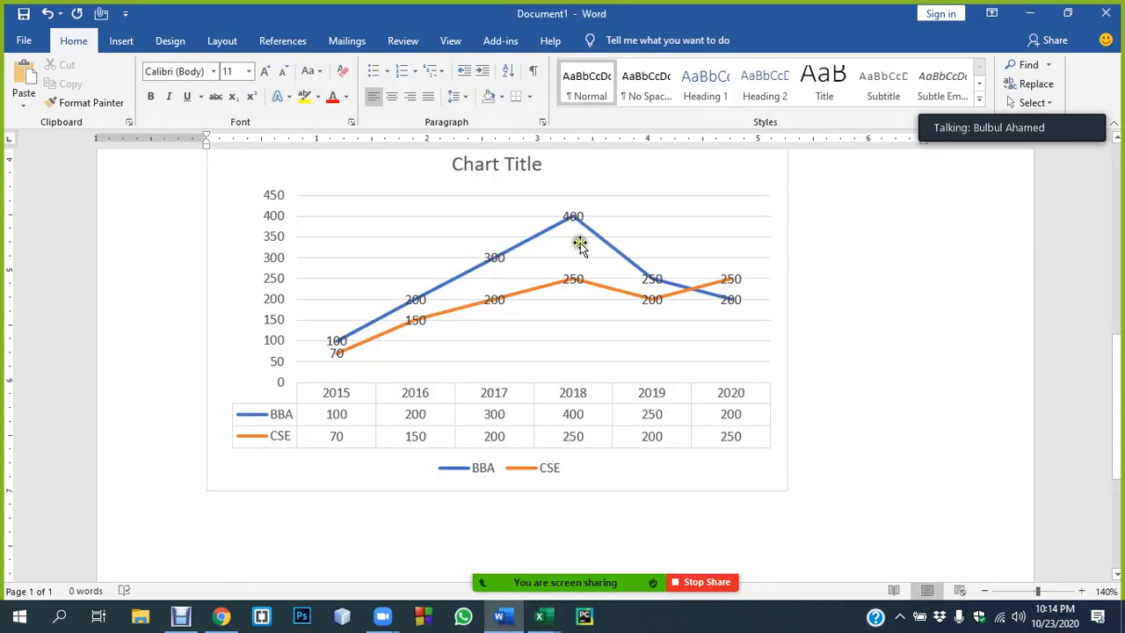
pyautogui.scroll(8, 580, 243)
pyautogui.click(324, 287)
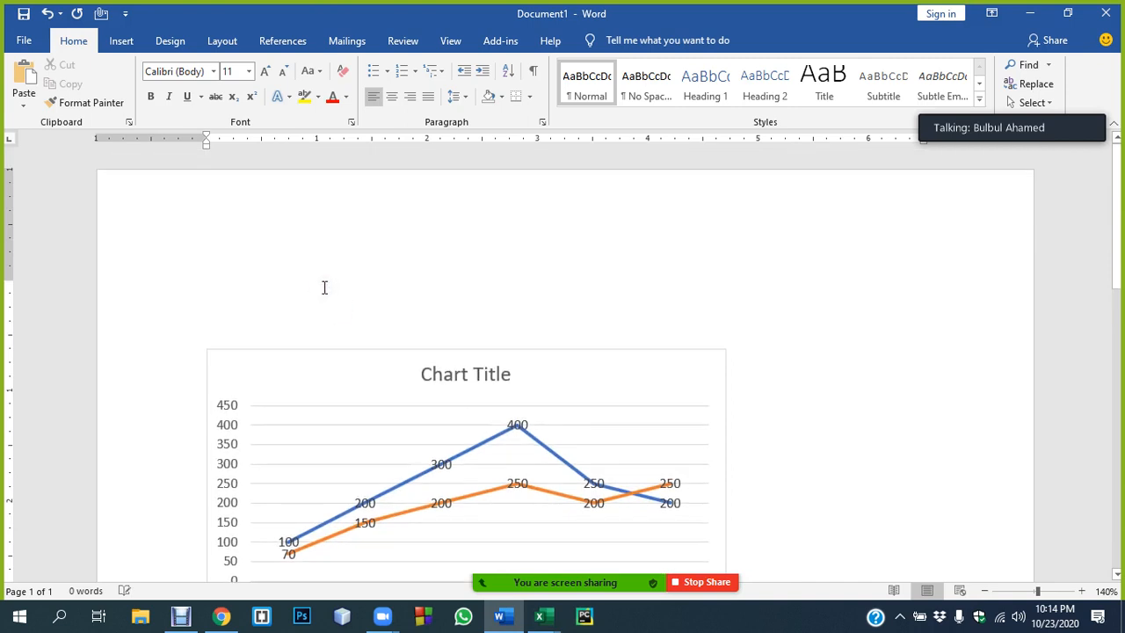
pyautogui.press('Return')
pyautogui.press('Return')
pyautogui.press('Return')
pyautogui.press('Return')
pyautogui.press('Return')
pyautogui.press('Return')
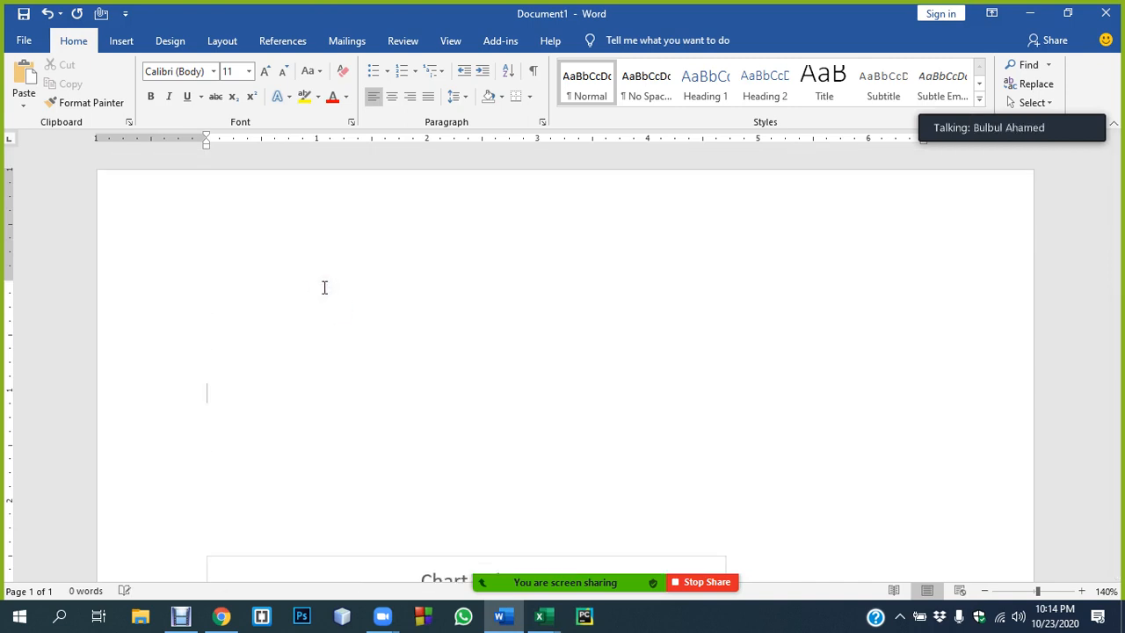
pyautogui.hotkey('ctrl', 'v')
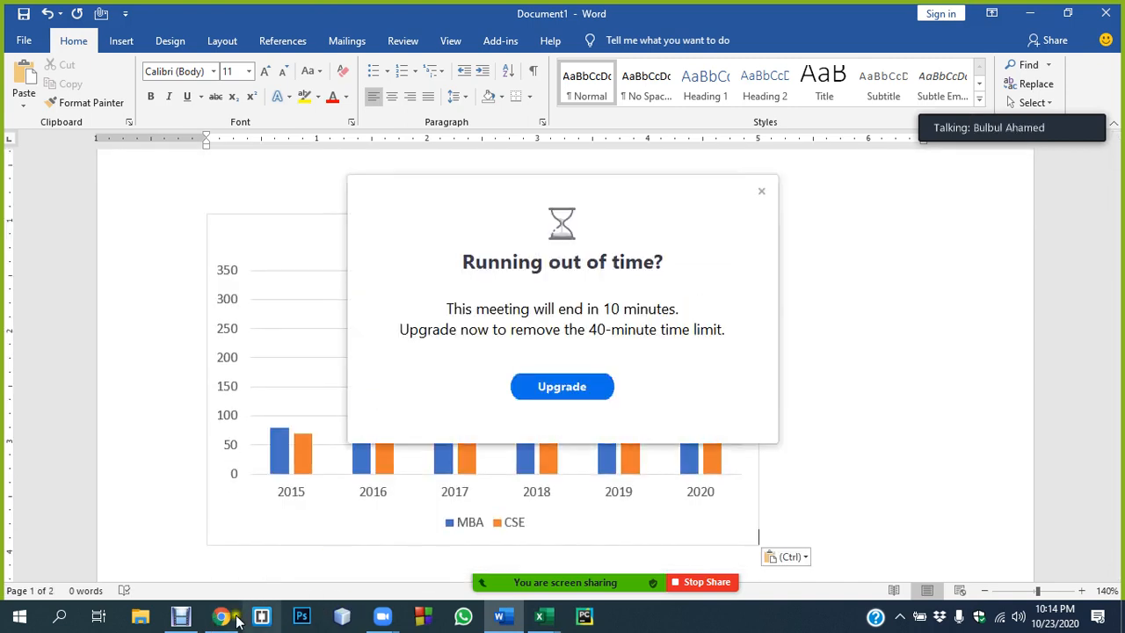
# Step: Dismiss the meeting time notice, return to Chart.xlsx, and copy the Program/Year data in A1:G4
pyautogui.click(539, 616)
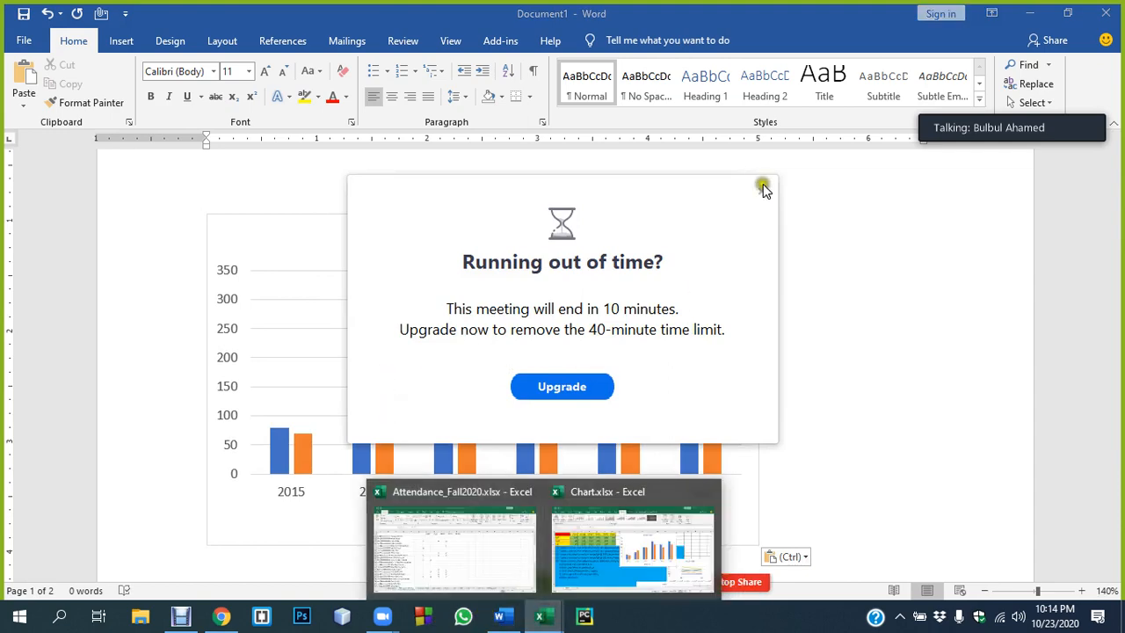
pyautogui.click(763, 188)
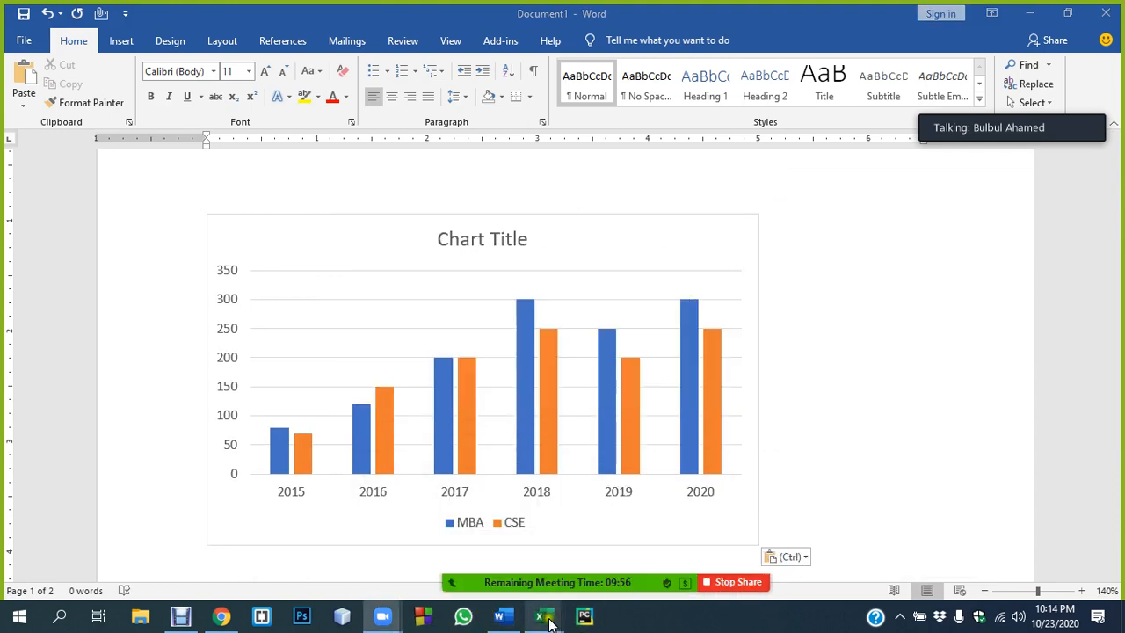
pyautogui.moveTo(550, 622)
pyautogui.click(613, 585)
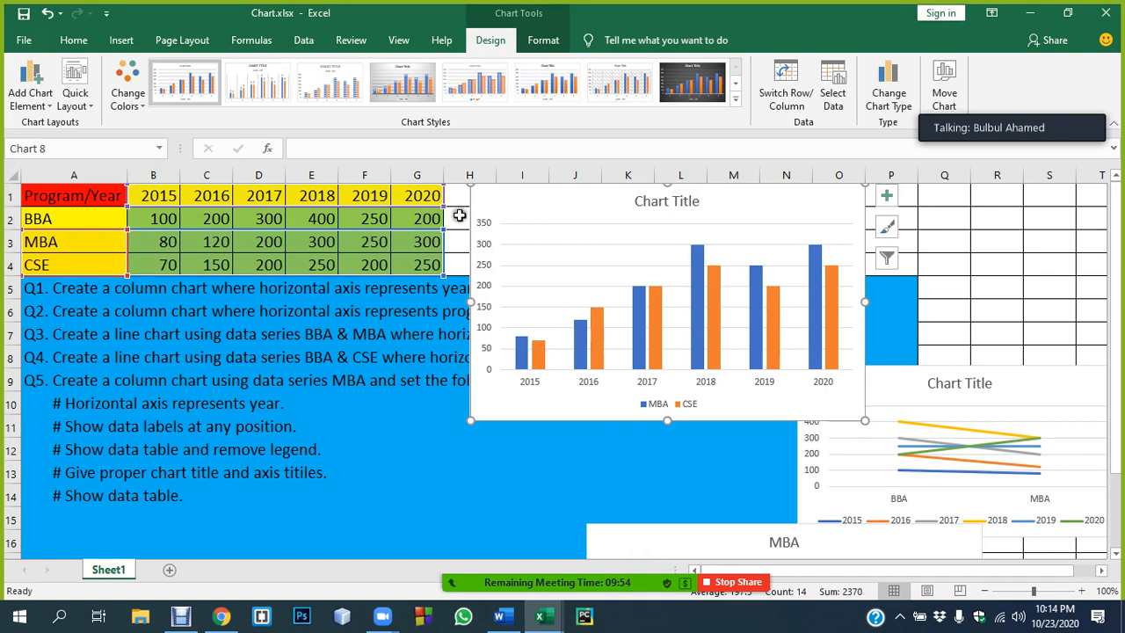
pyautogui.click(263, 191)
pyautogui.moveTo(54, 196); pyautogui.dragTo(427, 269)
pyautogui.hotkey('ctrl', 'c')
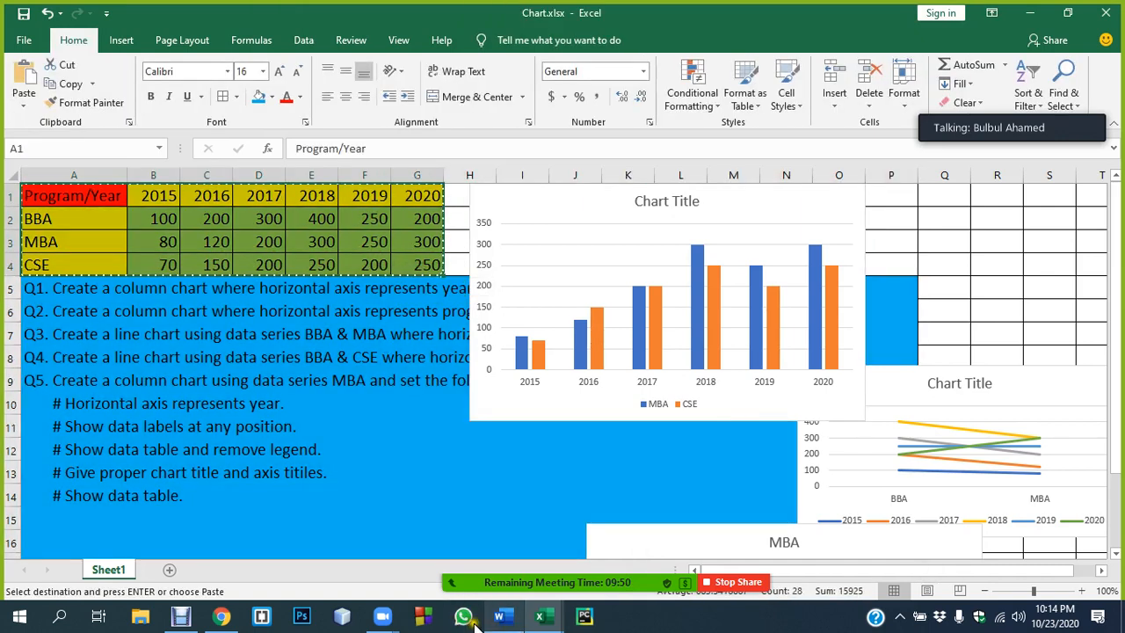
# Step: Paste the Program/Year table above the column chart in Word, remove one blank line between them, and compare the table with the chart
pyautogui.click(499, 616)
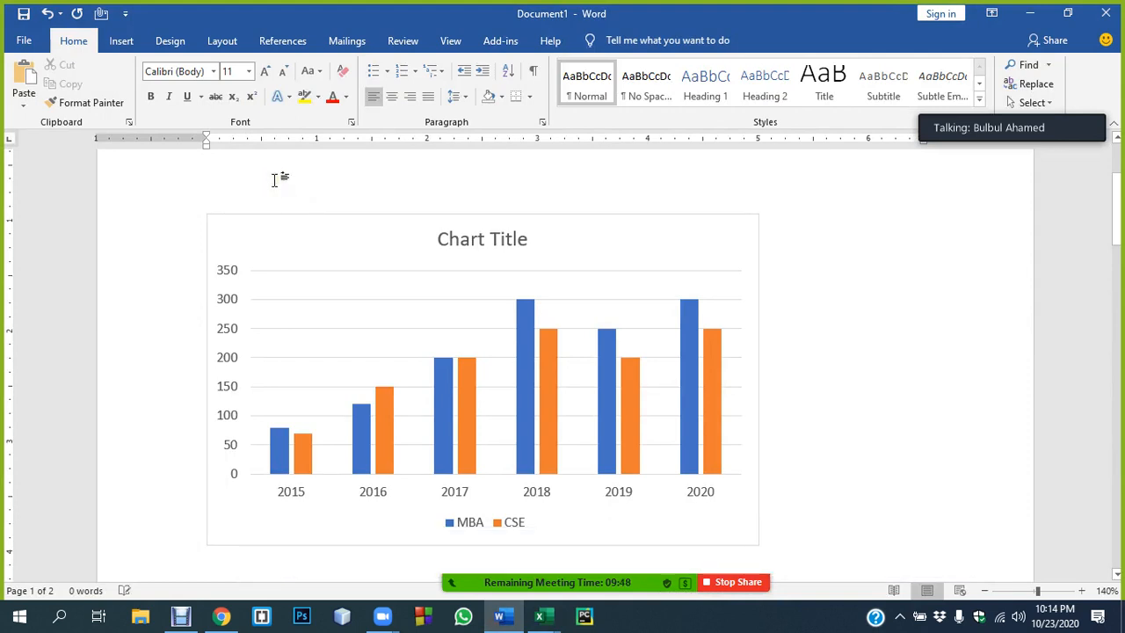
pyautogui.press('Return')
pyautogui.press('Return')
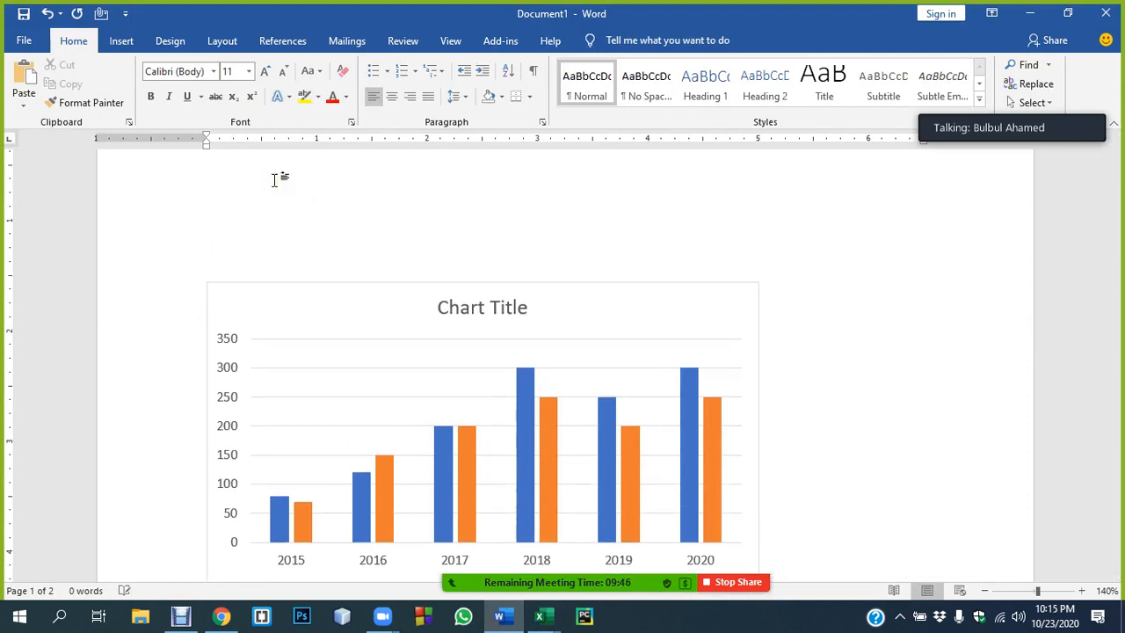
pyautogui.hotkey('ctrl', 'v')
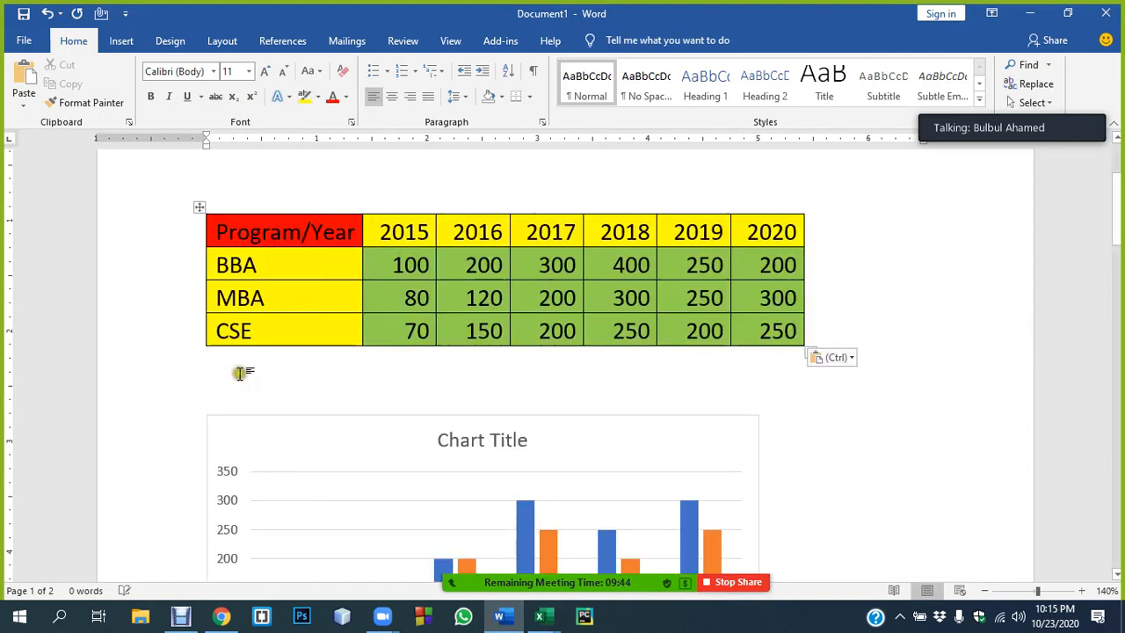
pyautogui.press('Delete')
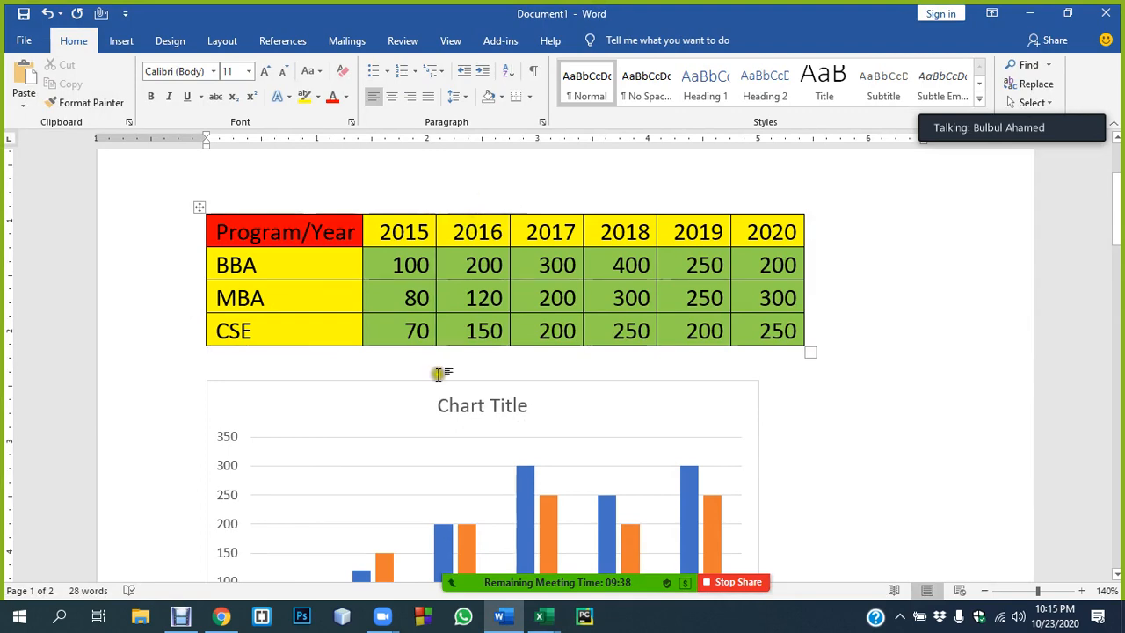
pyautogui.scroll(-2, 563, 471)
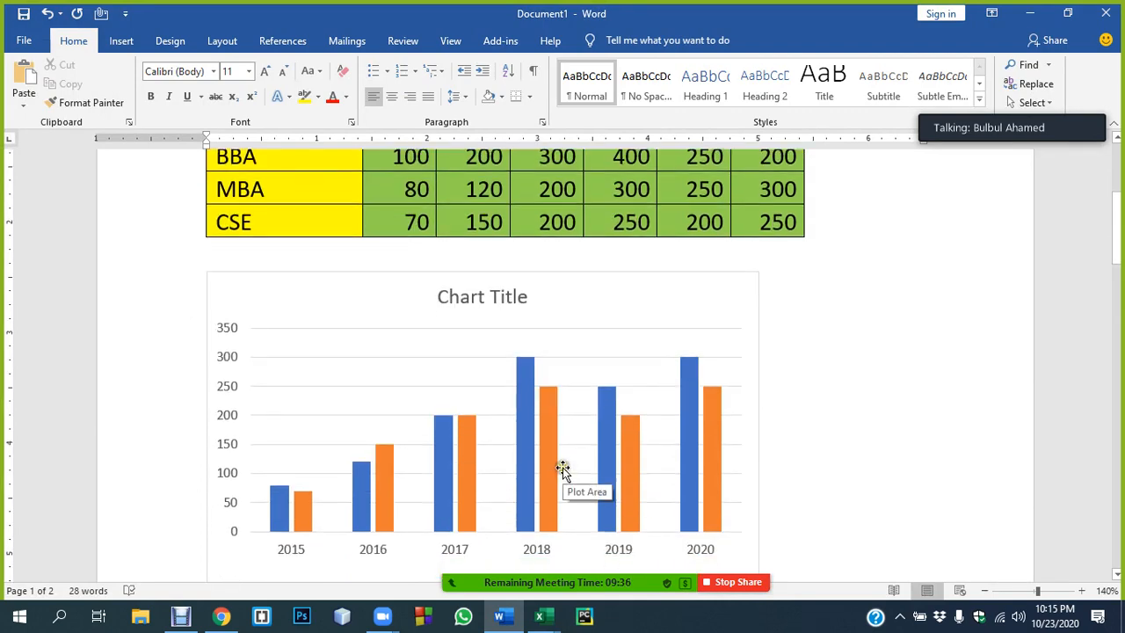
pyautogui.scroll(-2, 563, 469)
pyautogui.scroll(4, 563, 469)
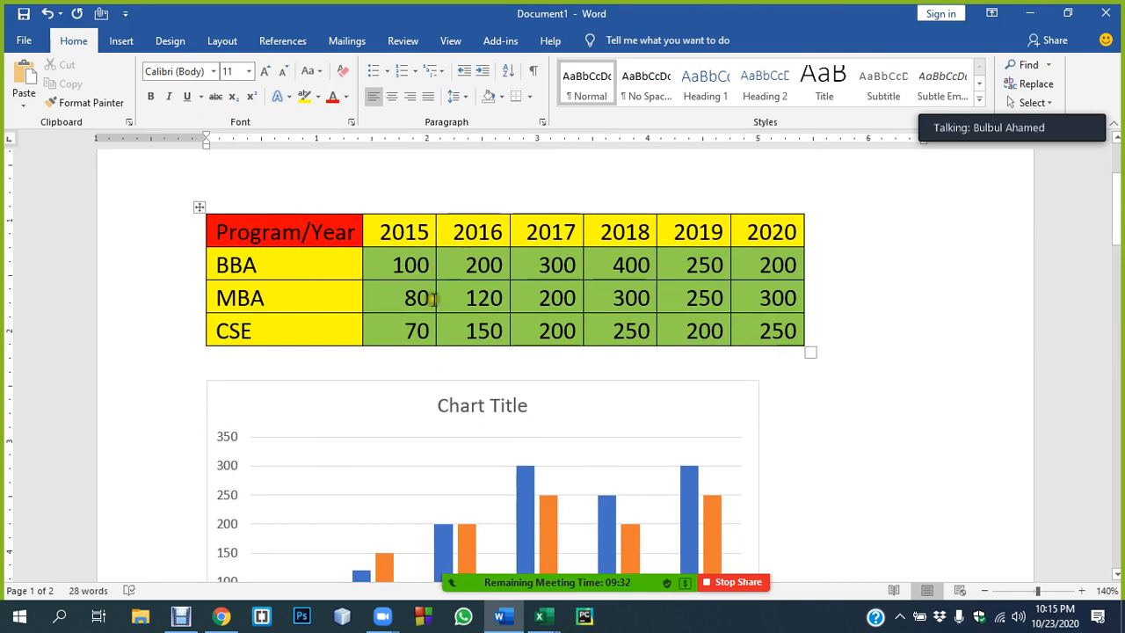
# Step: Compare the table with the chart in Word, switch to Chart.xlsx, and add a data table with legend keys to the MBA and CSE column chart
pyautogui.scroll(-4, 432, 299)
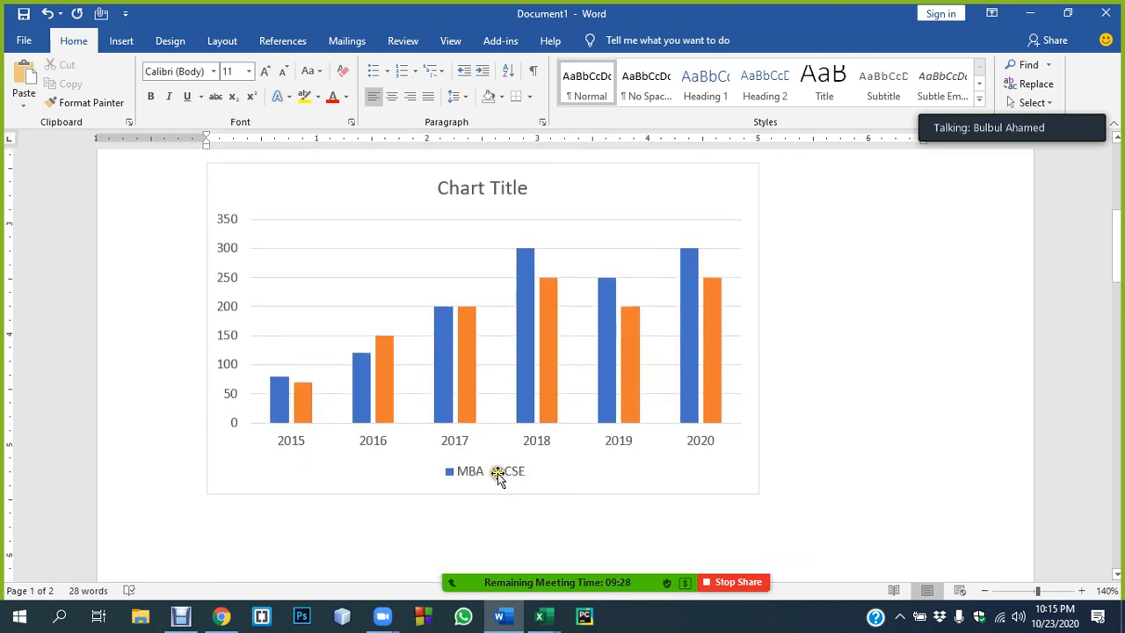
pyautogui.scroll(4, 512, 475)
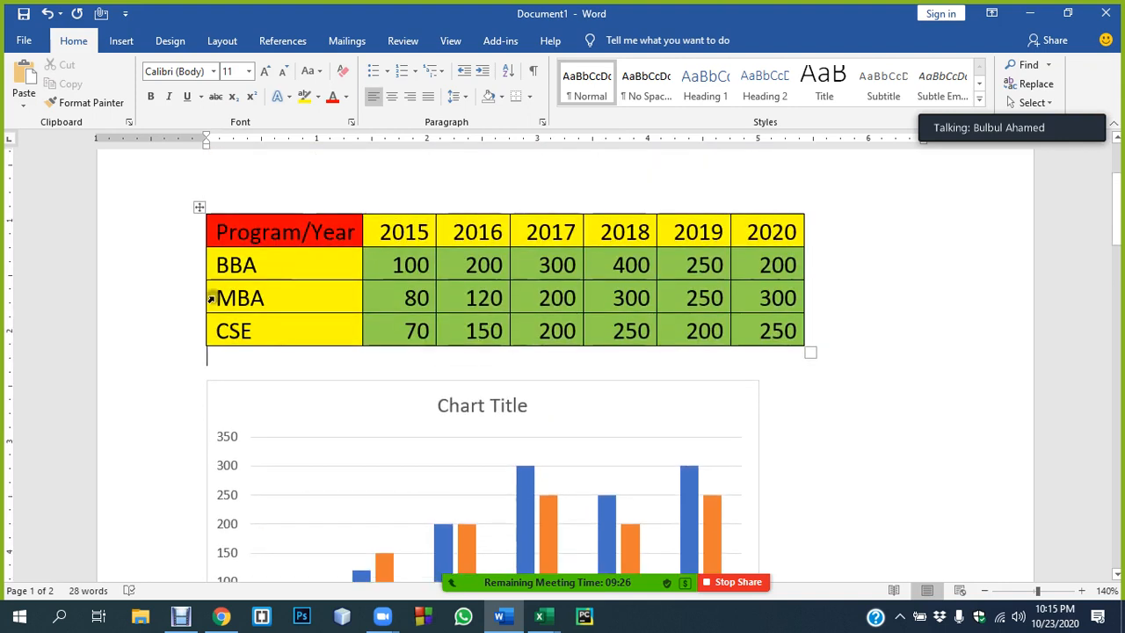
pyautogui.scroll(-4, 449, 507)
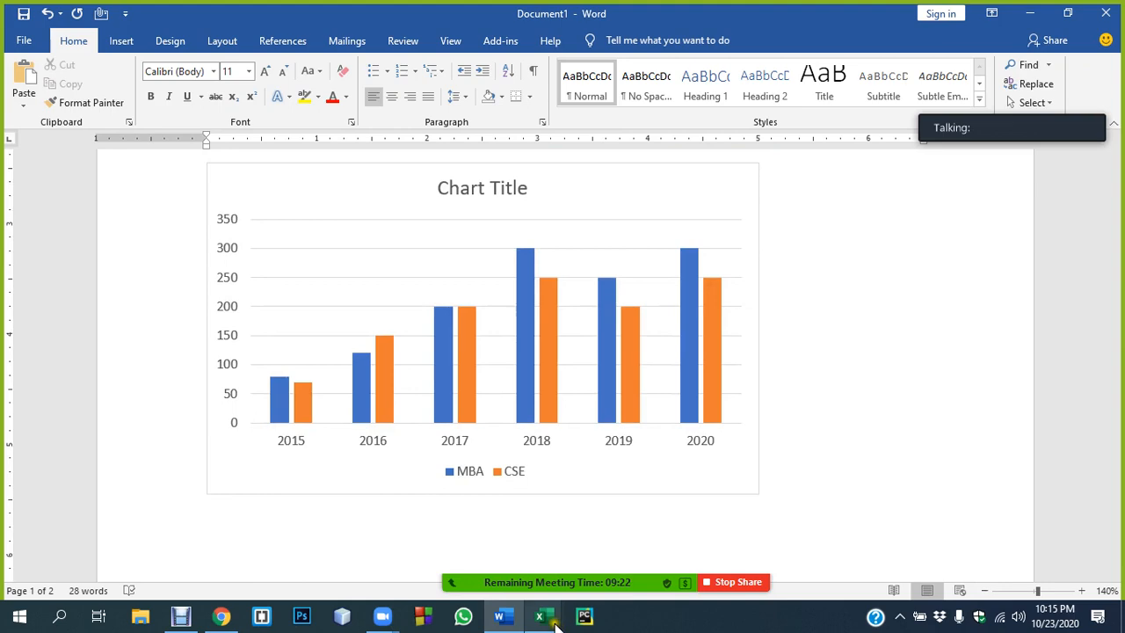
pyautogui.moveTo(555, 622)
pyautogui.click(602, 548)
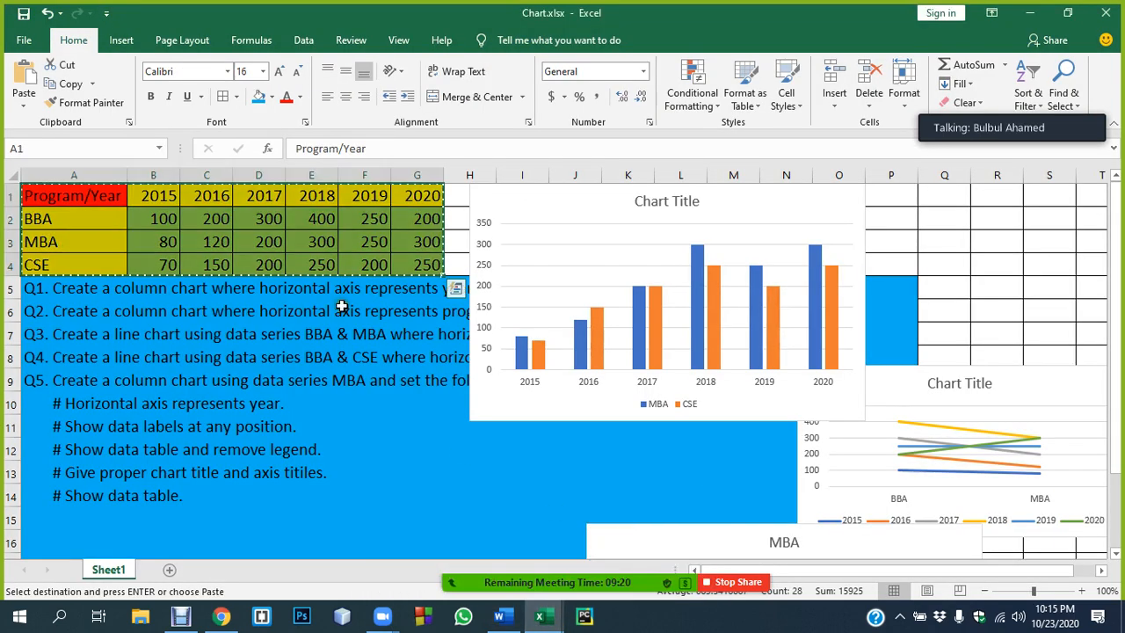
pyautogui.click(840, 197)
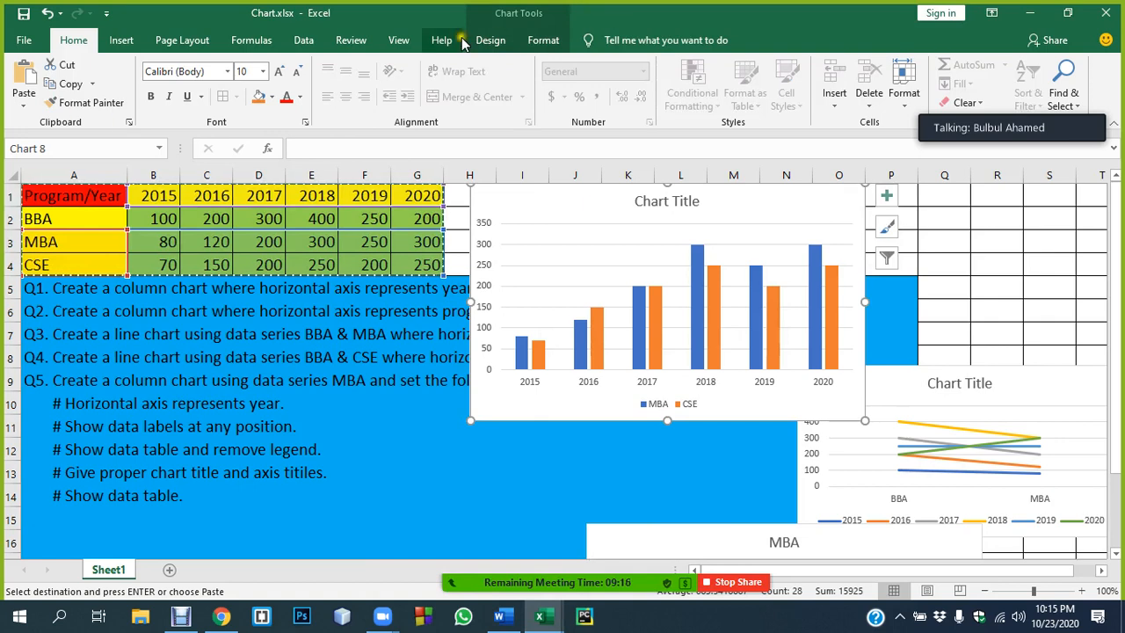
pyautogui.click(487, 40)
pyautogui.click(42, 104)
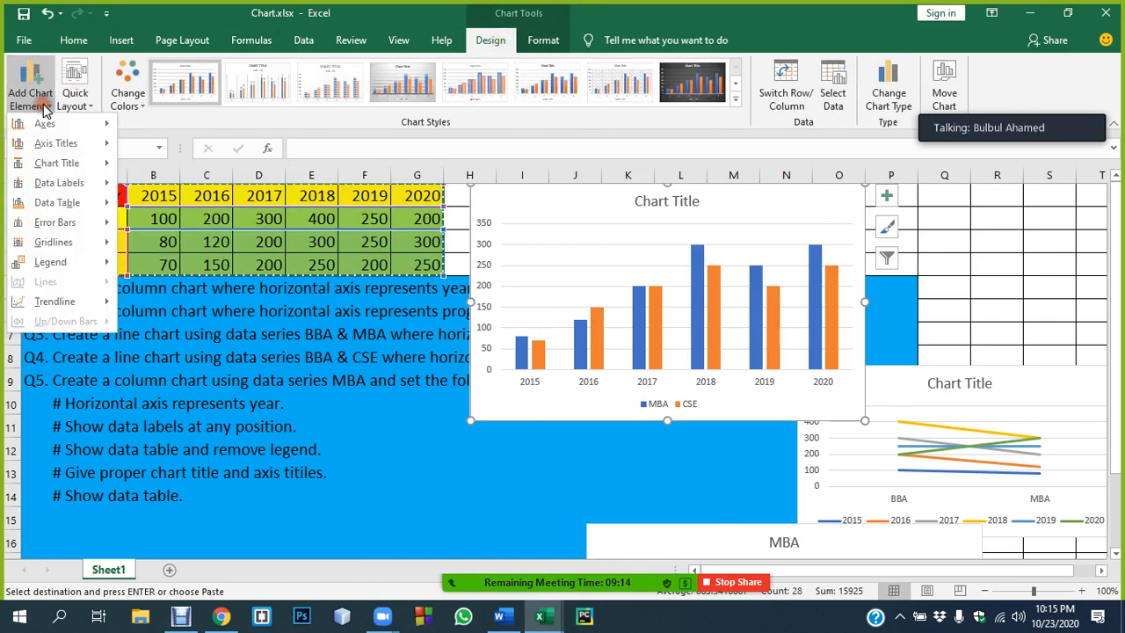
pyautogui.moveTo(51, 208)
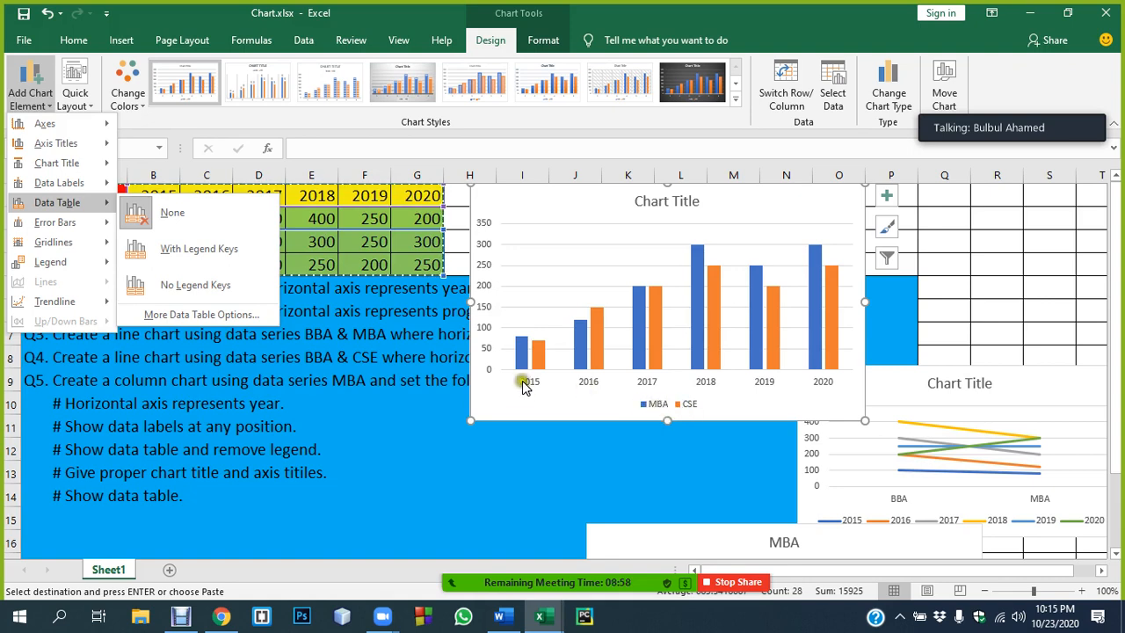
pyautogui.click(175, 252)
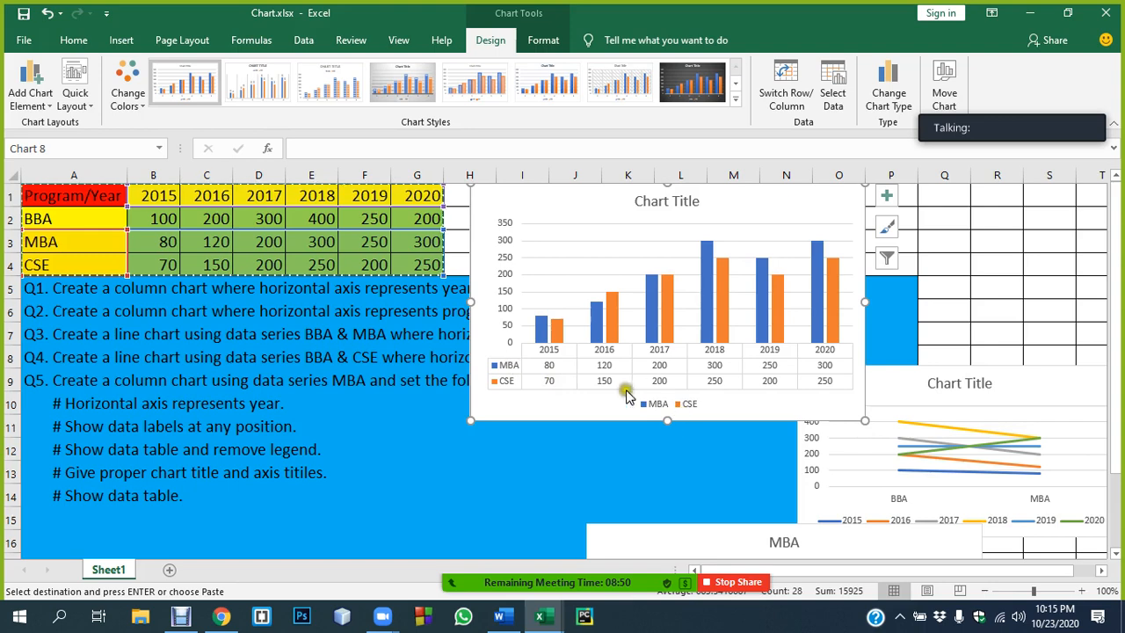
# Step: Remove the legend from the MBA and CSE column chart and move the chart partly over the source table and question text
pyautogui.click(38, 109)
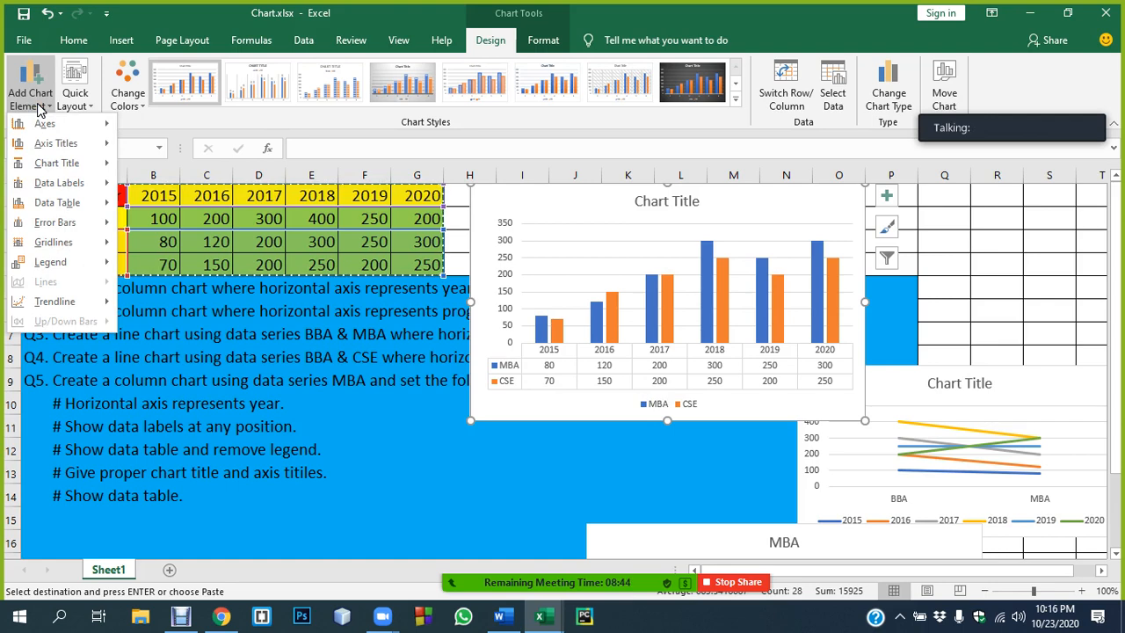
pyautogui.moveTo(72, 262)
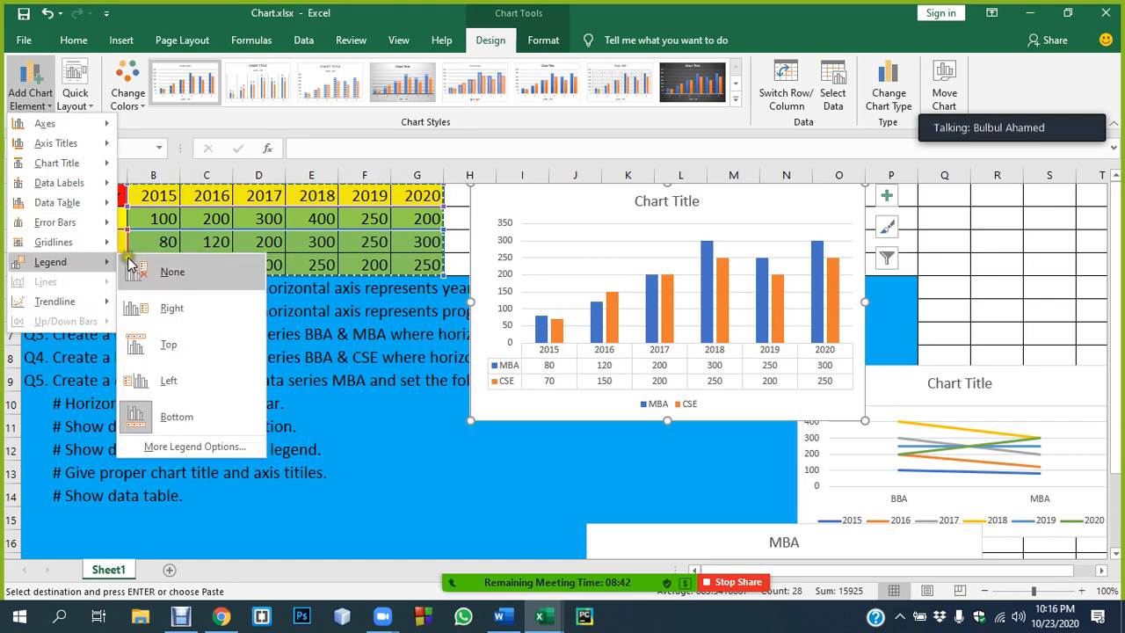
pyautogui.click(169, 272)
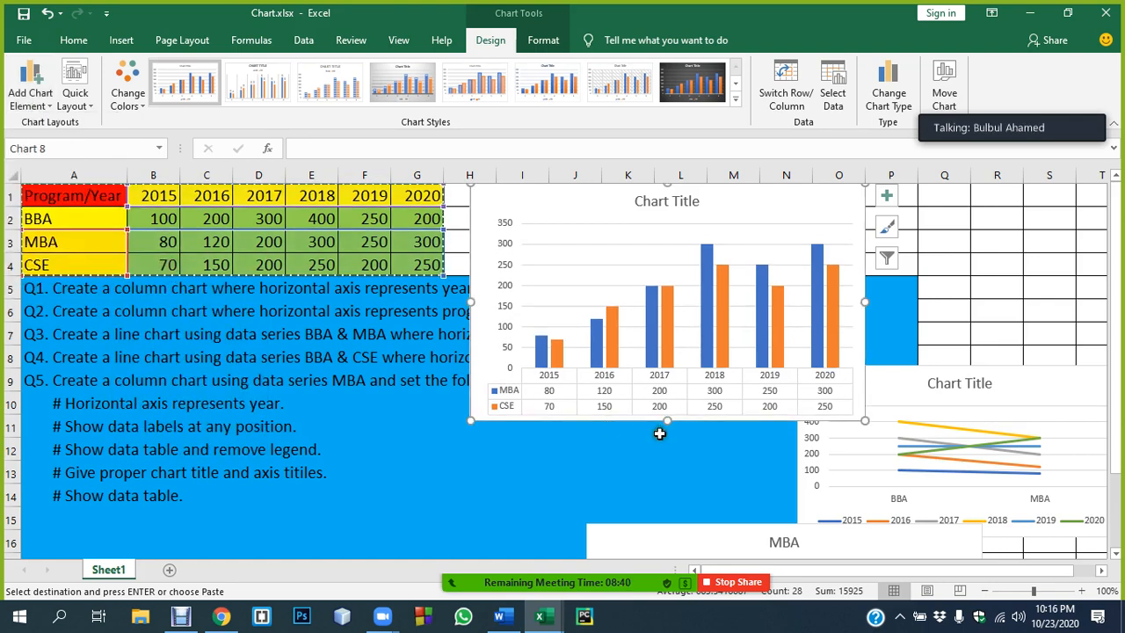
pyautogui.moveTo(817, 203); pyautogui.dragTo(636, 254)
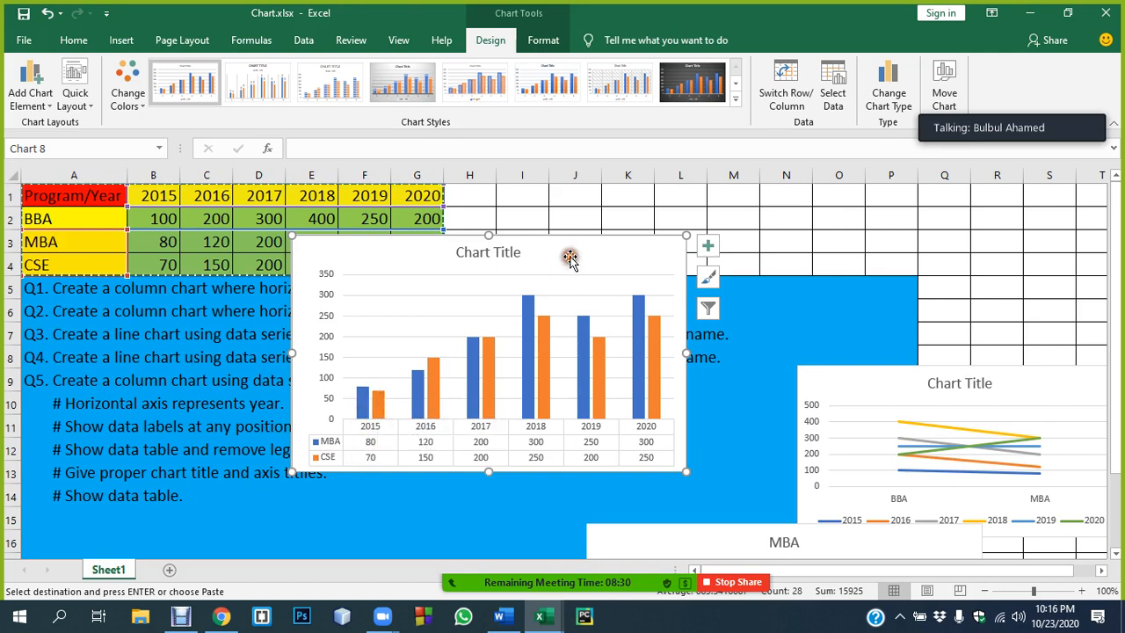
# Step: Switch to the Word document and paste the column chart with its data table below the existing MBA and CSE column chart
pyautogui.click(499, 615)
pyautogui.scroll(-3, 545, 343)
pyautogui.scroll(4, 553, 304)
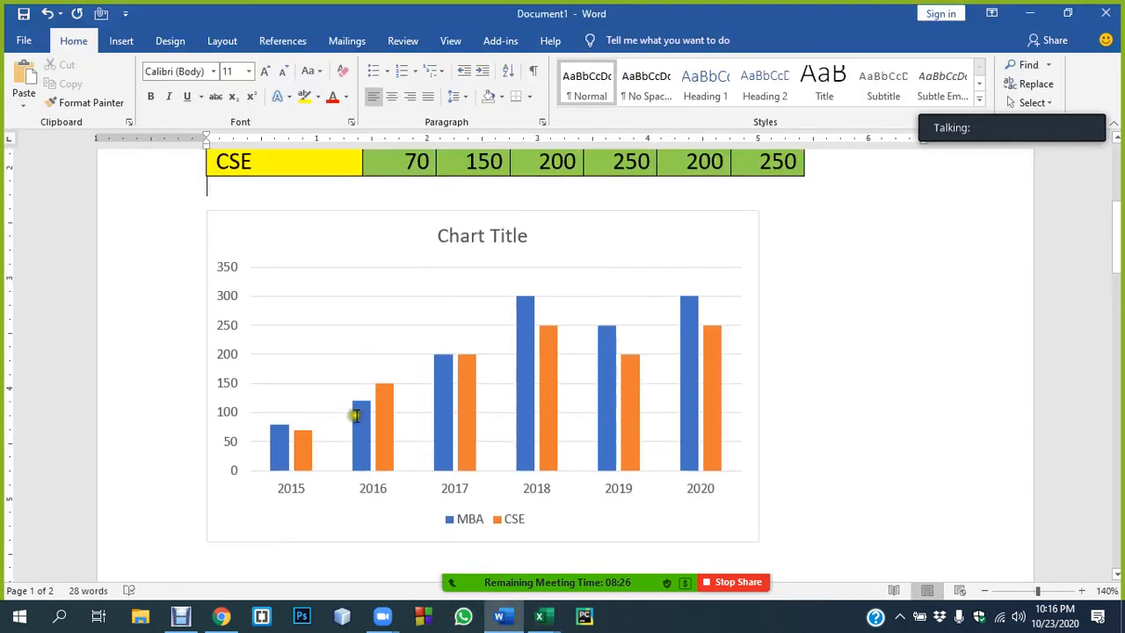
pyautogui.scroll(-3, 354, 414)
pyautogui.click(235, 435)
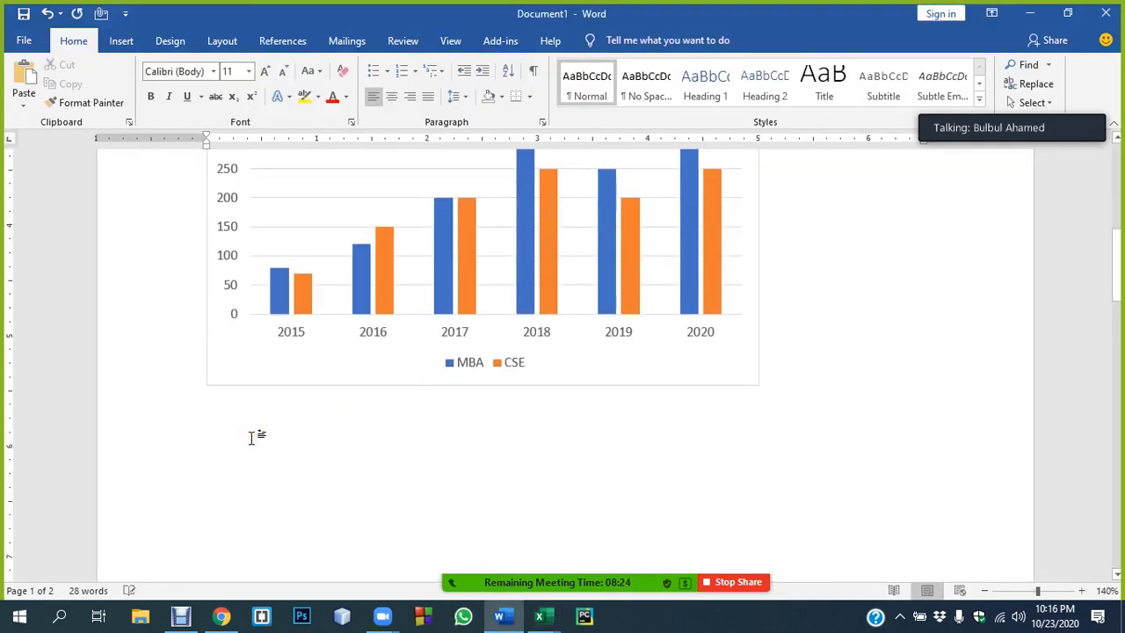
pyautogui.hotkey('ctrl', 'v')
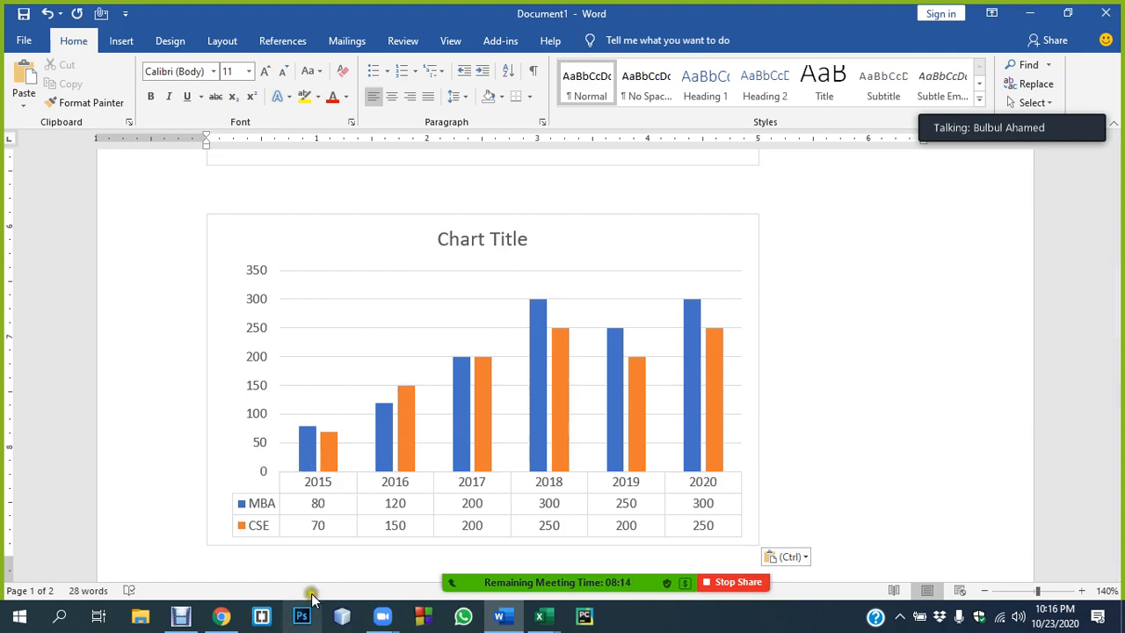
# Step: Return to Chart.xlsx and delete the BBA and MBA line chart, the MBA column chart, and the line chart with data labels
pyautogui.click(220, 616)
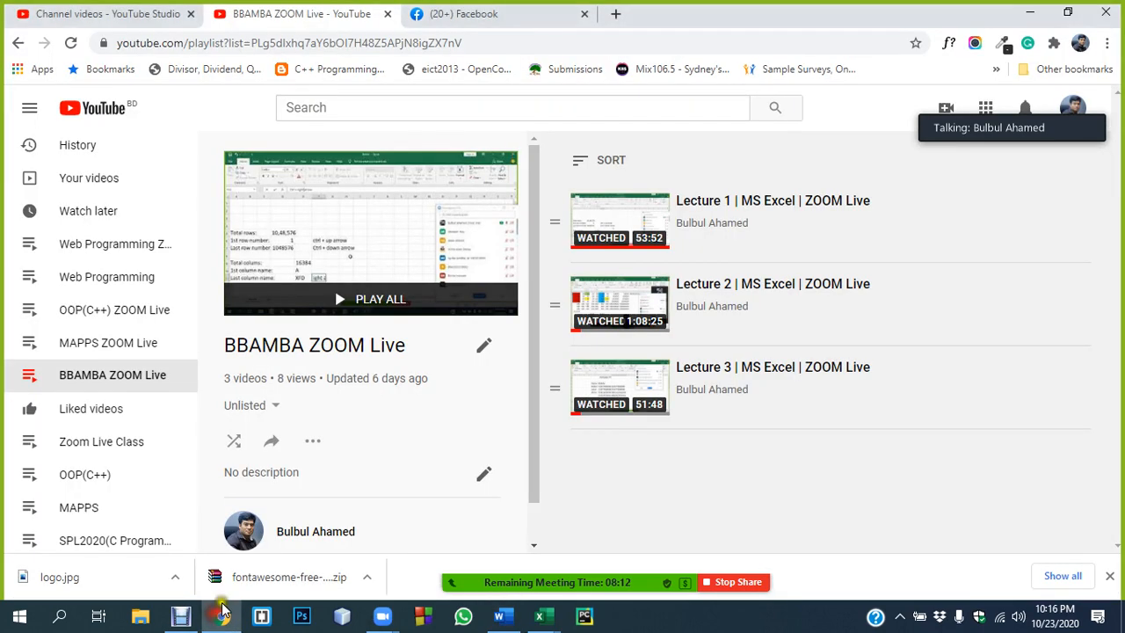
pyautogui.moveTo(543, 612)
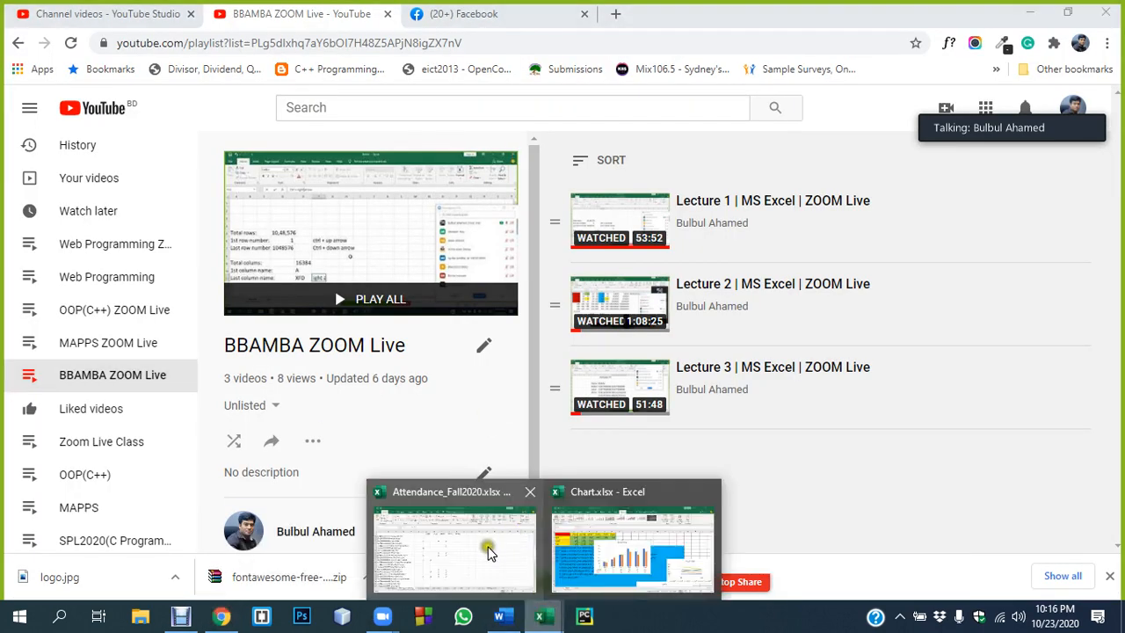
pyautogui.click(673, 545)
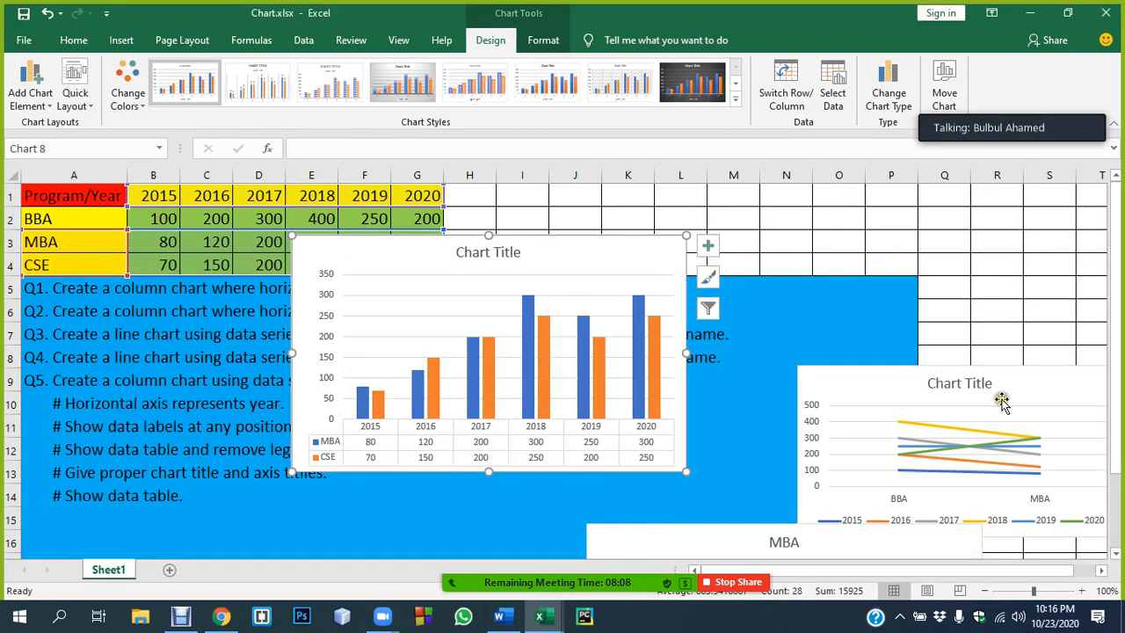
pyautogui.click(1022, 380)
pyautogui.press('Delete')
pyautogui.scroll(-5, 910, 427)
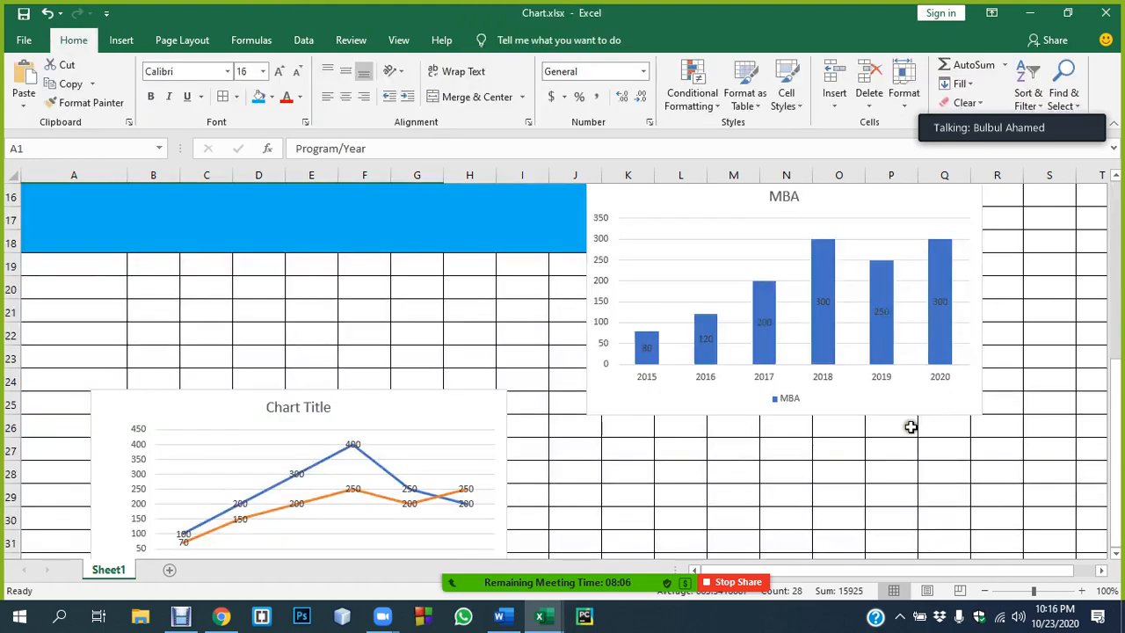
pyautogui.click(948, 209)
pyautogui.press('Delete')
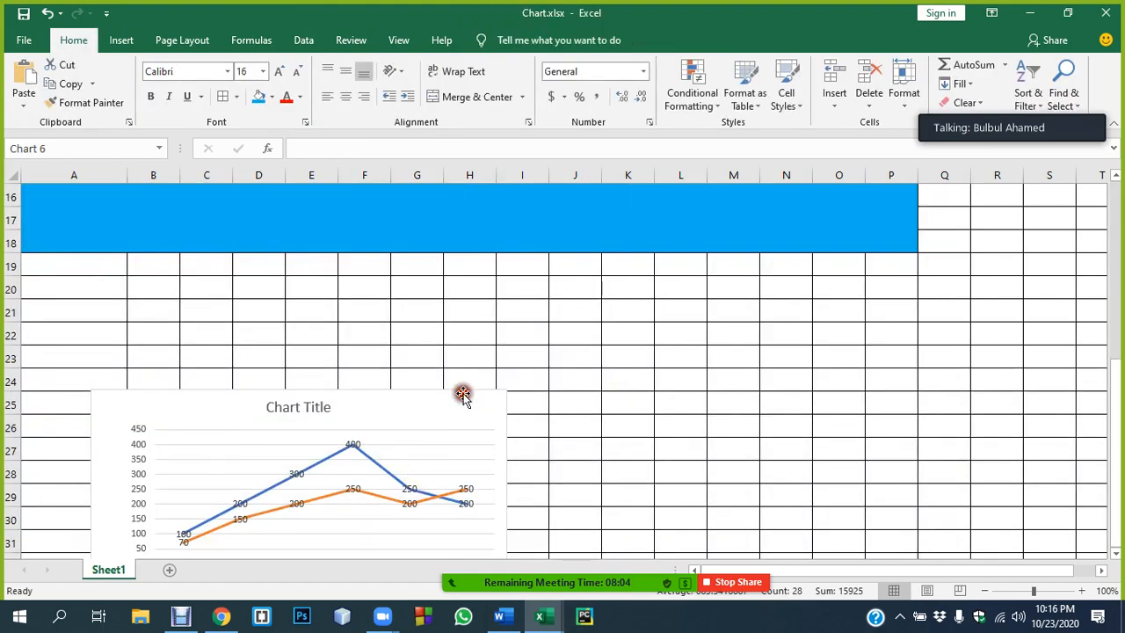
pyautogui.click(469, 419)
pyautogui.press('Delete')
pyautogui.scroll(5, 615, 377)
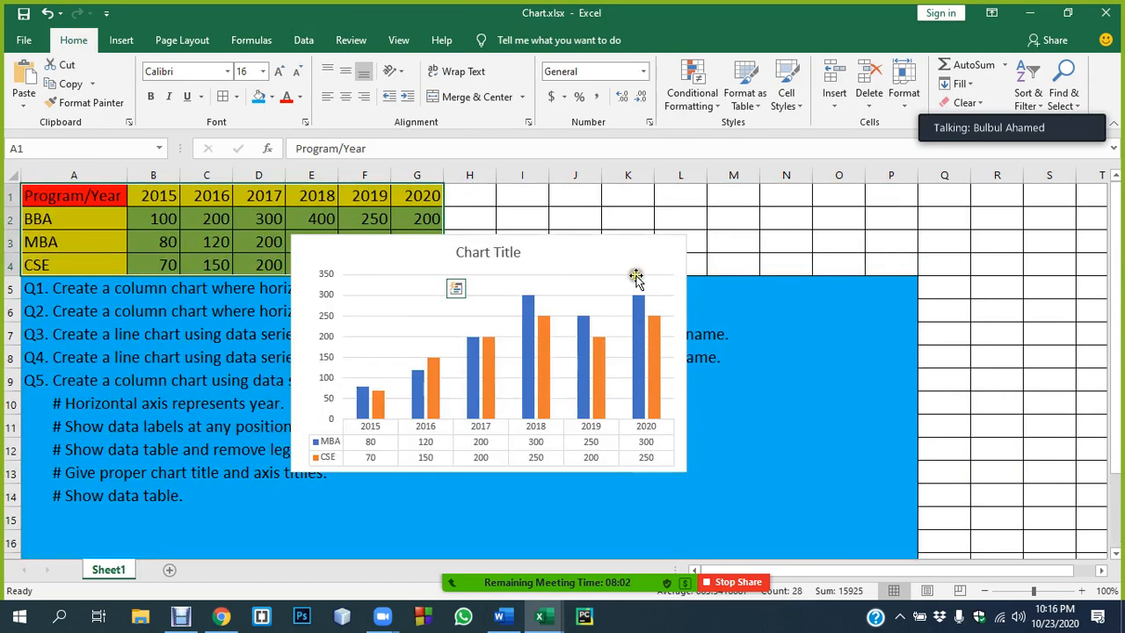
# Step: Move the MBA and CSE column chart off the source table, check its data table, and delete the chart from the worksheet
pyautogui.moveTo(693, 291); pyautogui.dragTo(942, 379)
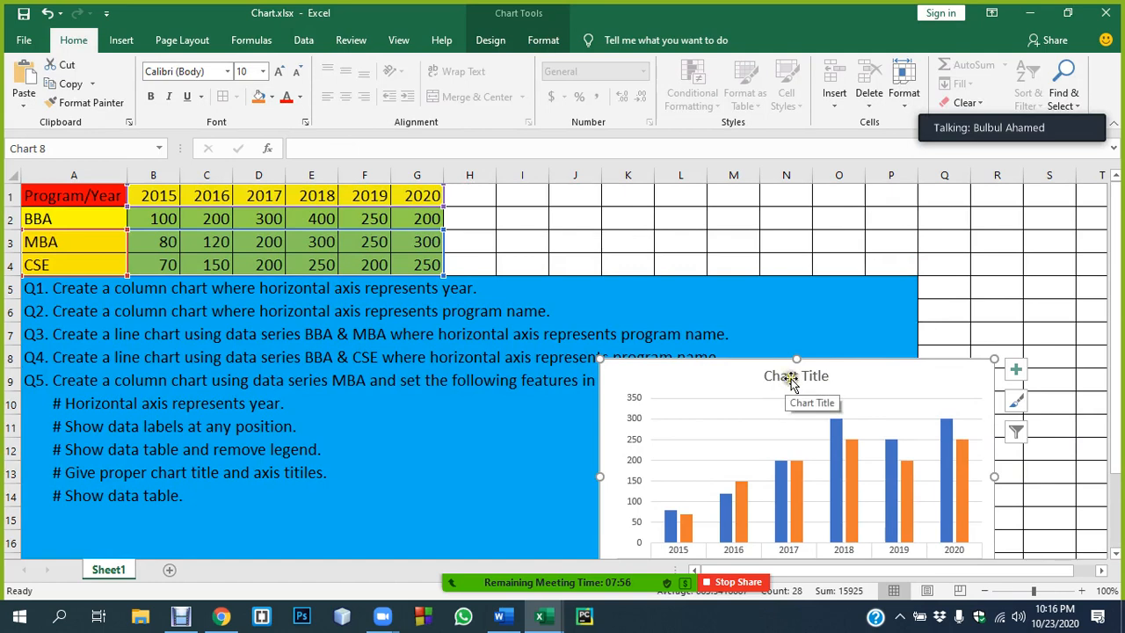
pyautogui.scroll(-3, 791, 382)
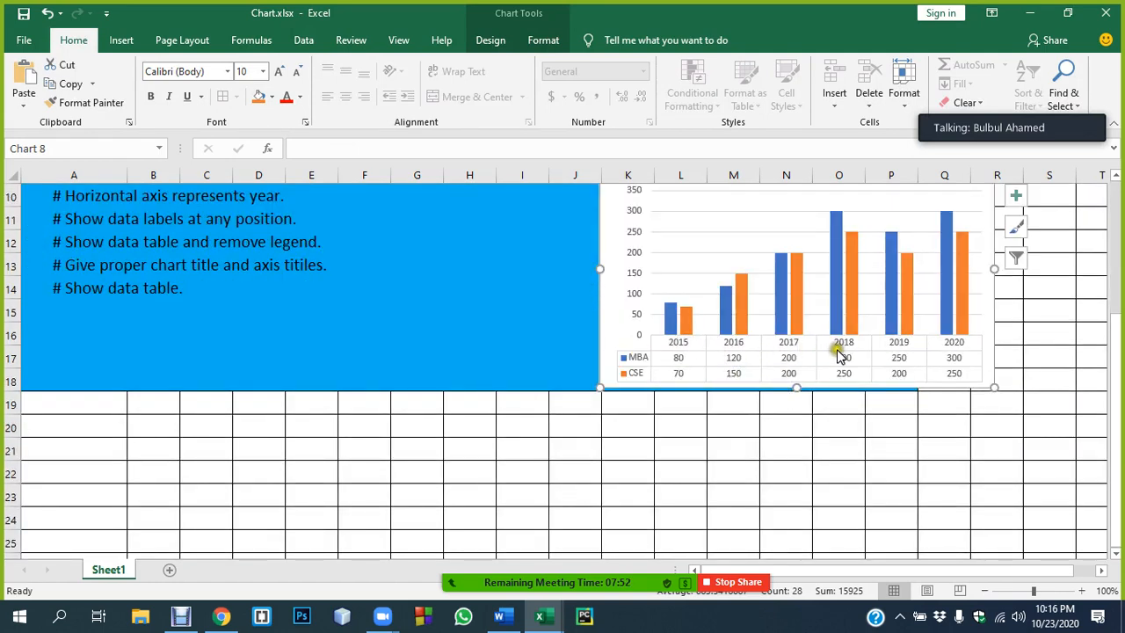
pyautogui.scroll(3, 867, 251)
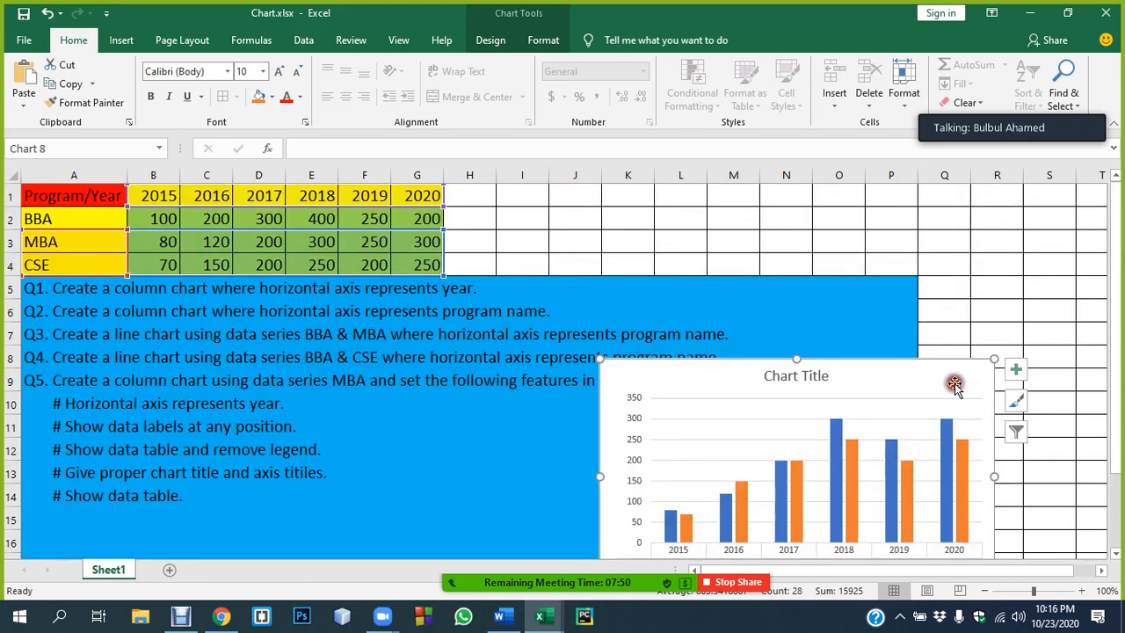
pyautogui.press('Delete')
pyautogui.click(974, 309)
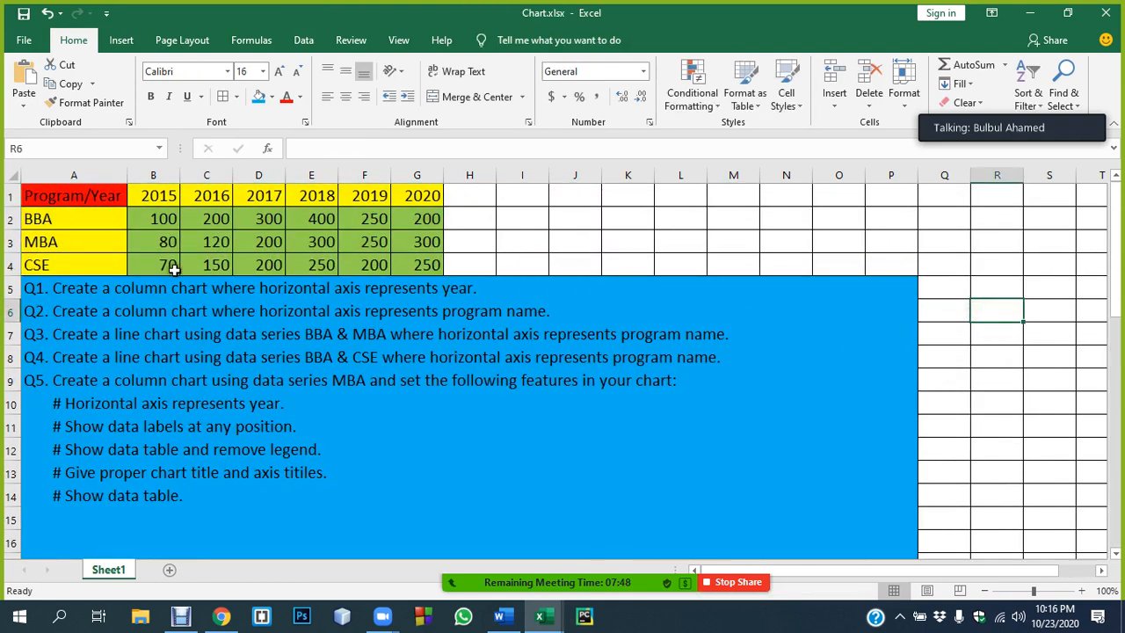
# Step: Insert a 2-D clustered column chart from the BBA, MBA and CSE data in A2:G4 and place it clear of the source table
pyautogui.moveTo(33, 225); pyautogui.dragTo(421, 277)
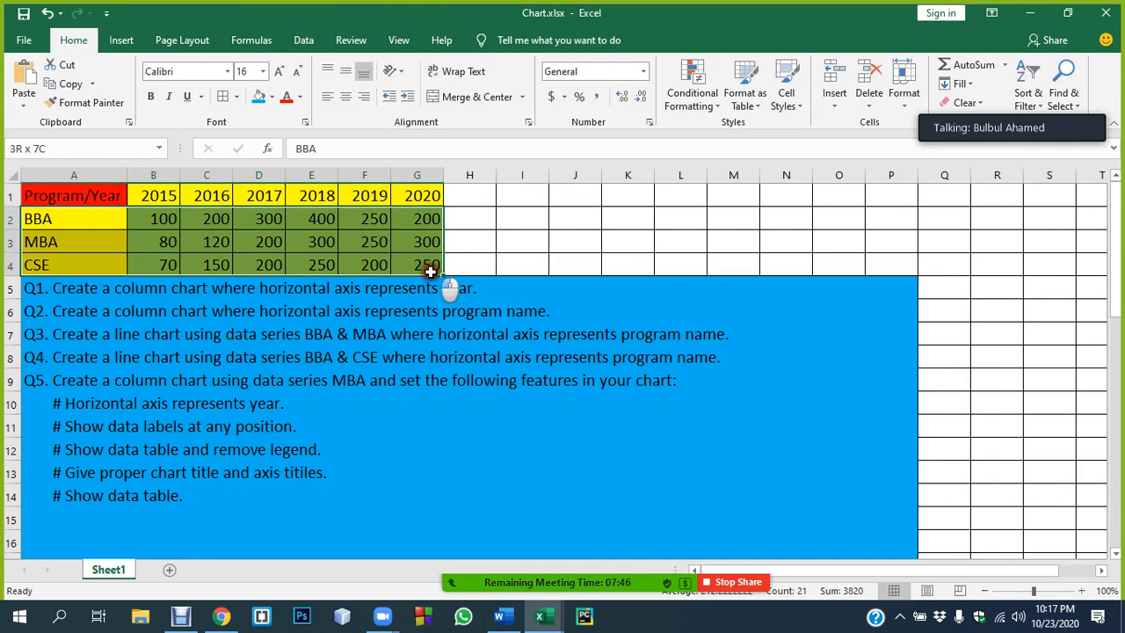
pyautogui.click(122, 40)
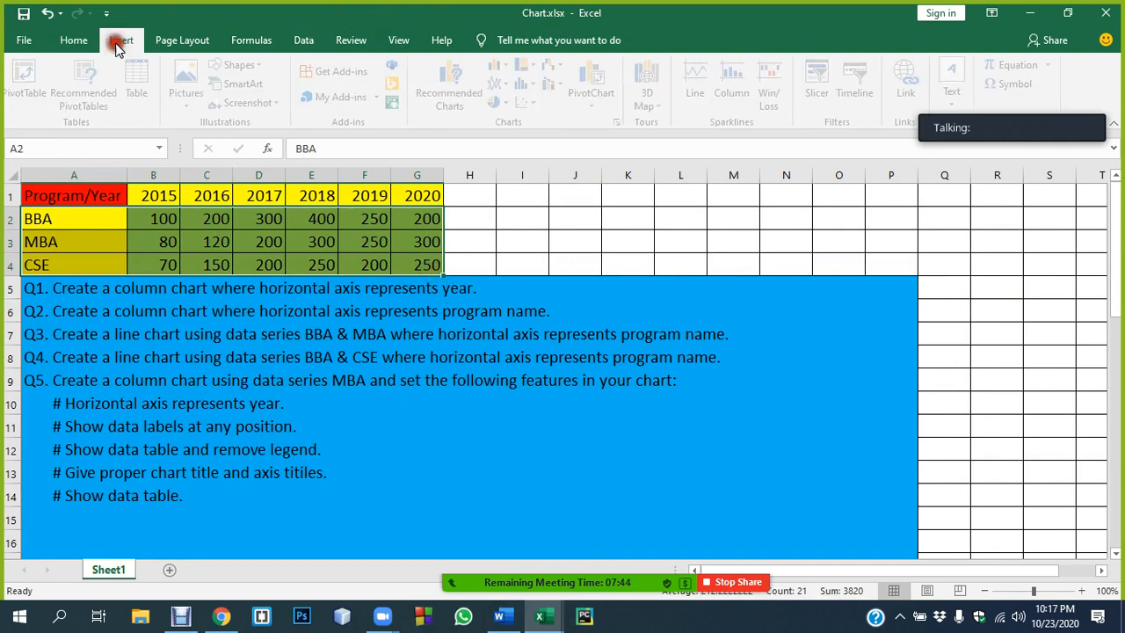
pyautogui.click(502, 68)
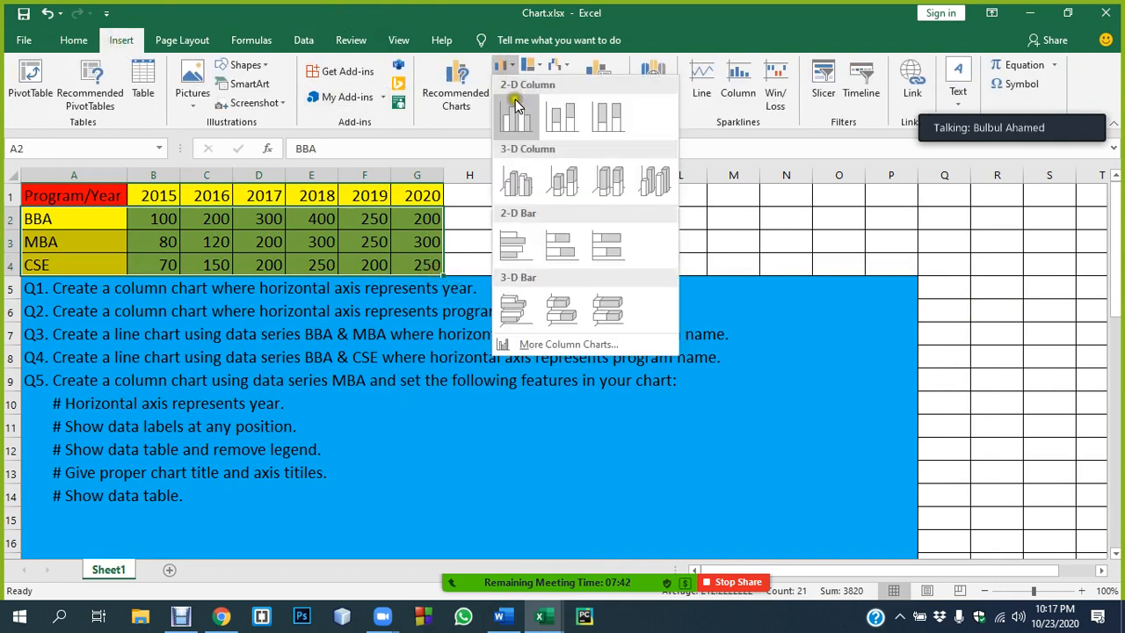
pyautogui.click(515, 101)
pyautogui.moveTo(643, 277); pyautogui.dragTo(890, 298)
pyautogui.click(862, 94)
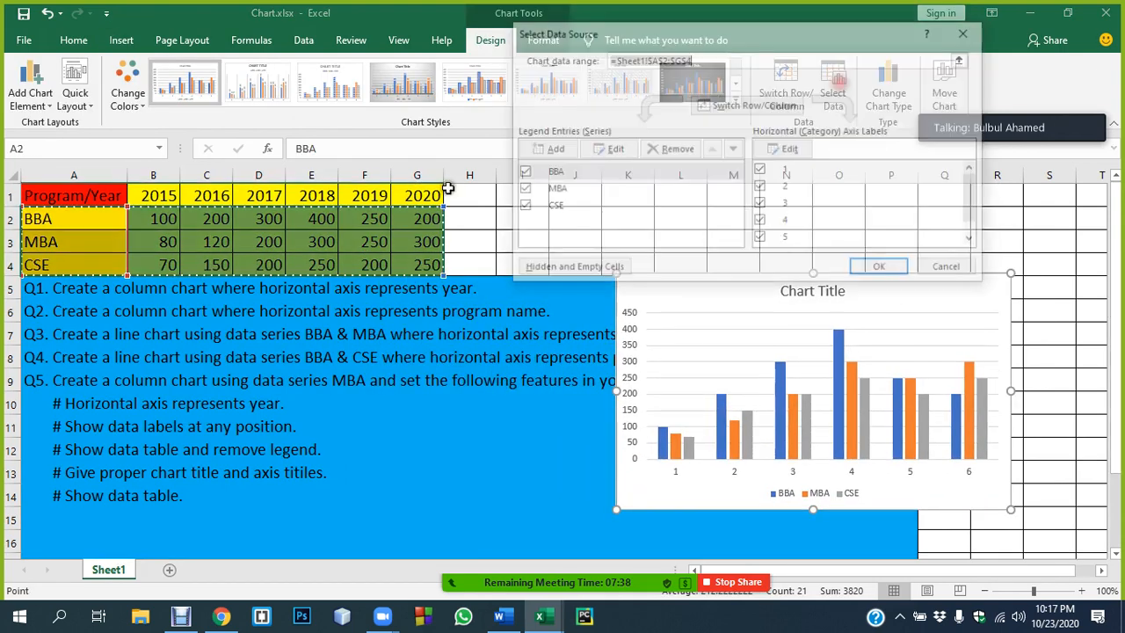
pyautogui.moveTo(176, 188); pyautogui.dragTo(430, 195)
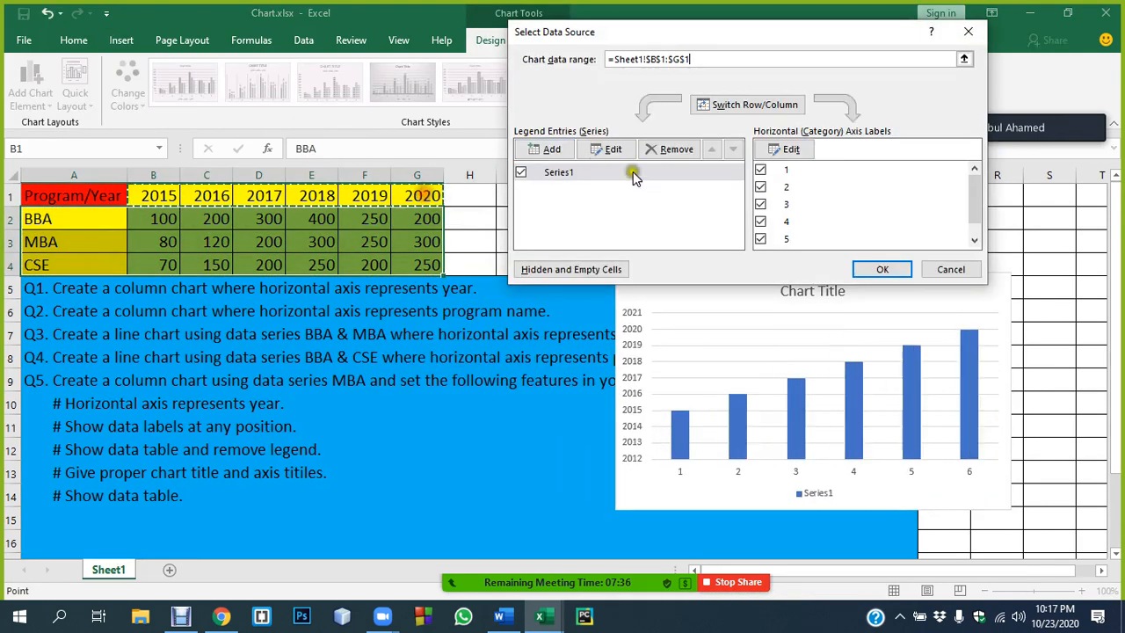
pyautogui.click(950, 269)
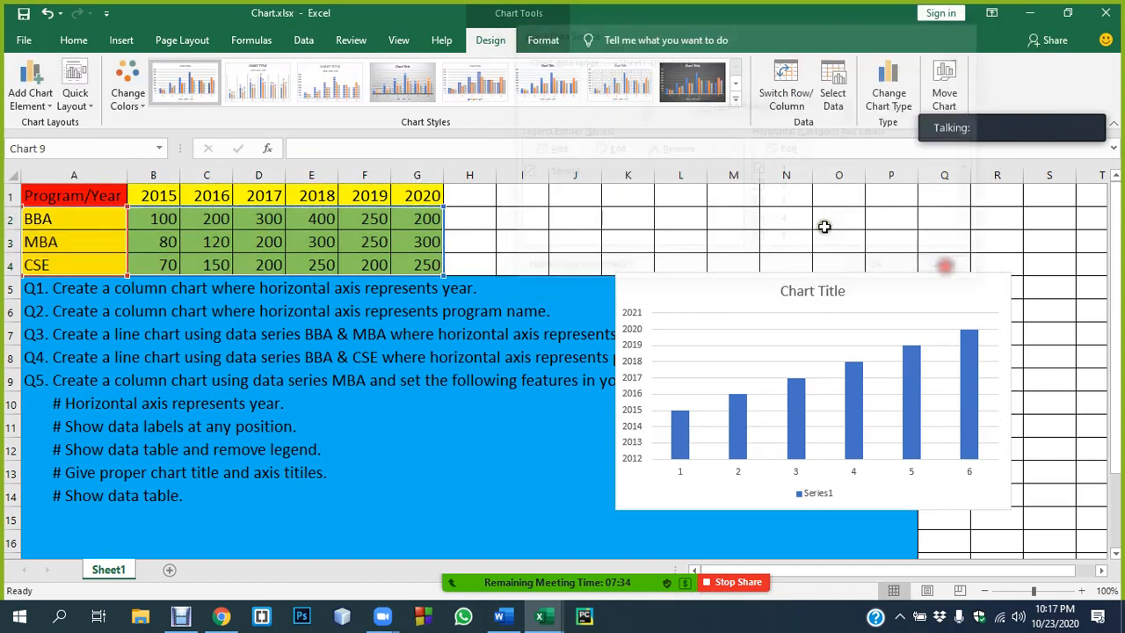
# Step: Set the new column chart's horizontal axis labels to the years in B1:G1
pyautogui.click(834, 92)
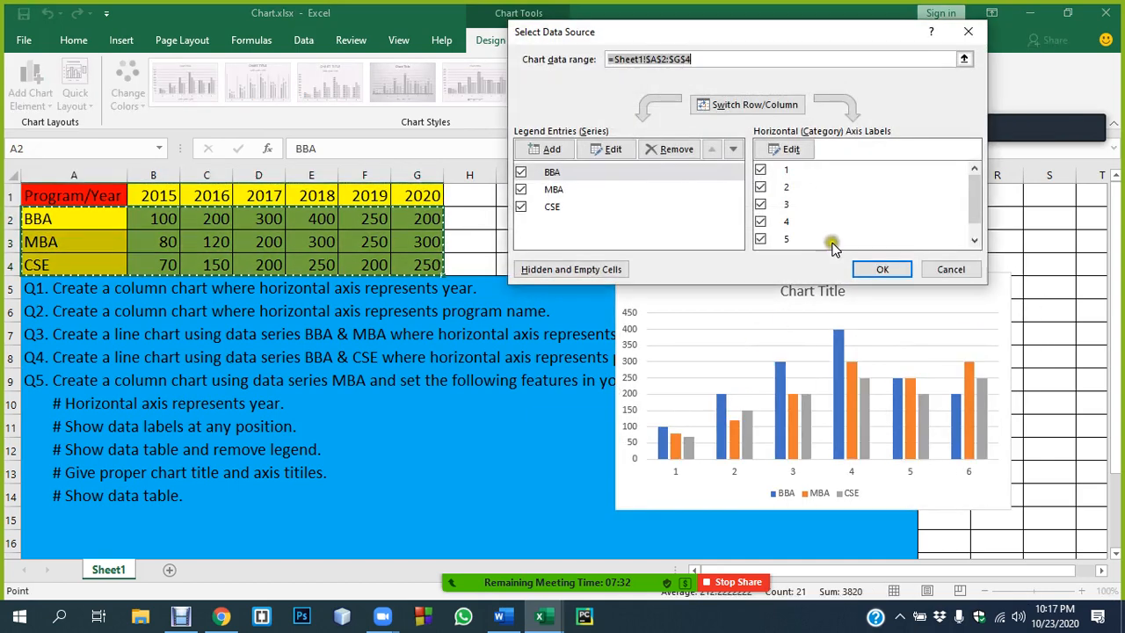
pyautogui.click(783, 148)
pyautogui.moveTo(156, 196); pyautogui.dragTo(427, 197)
pyautogui.click(782, 187)
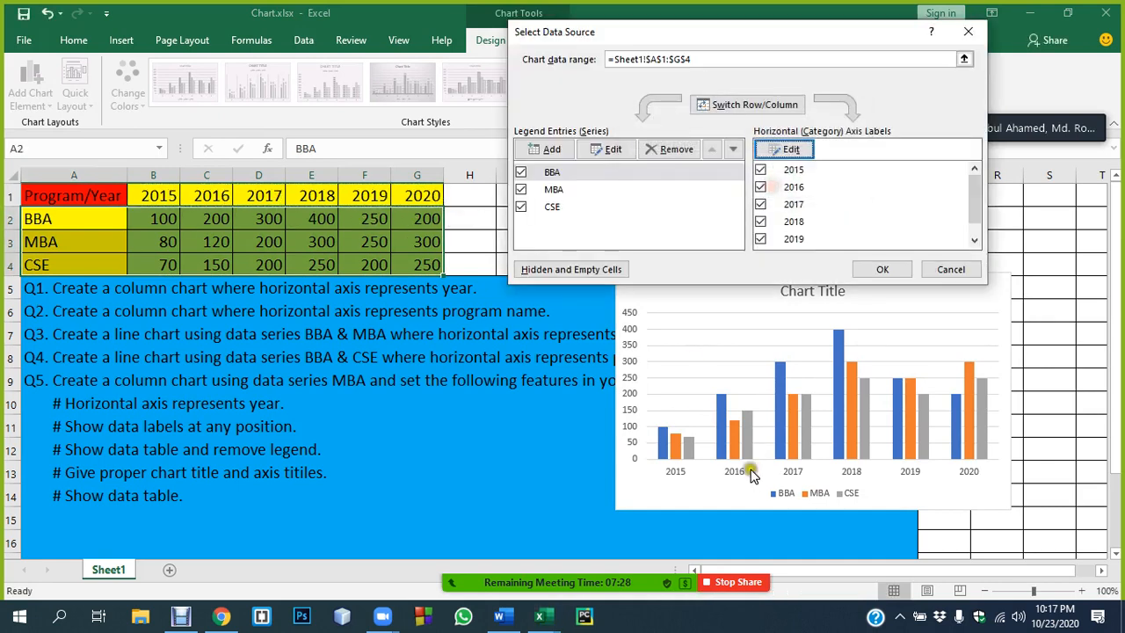
pyautogui.click(884, 269)
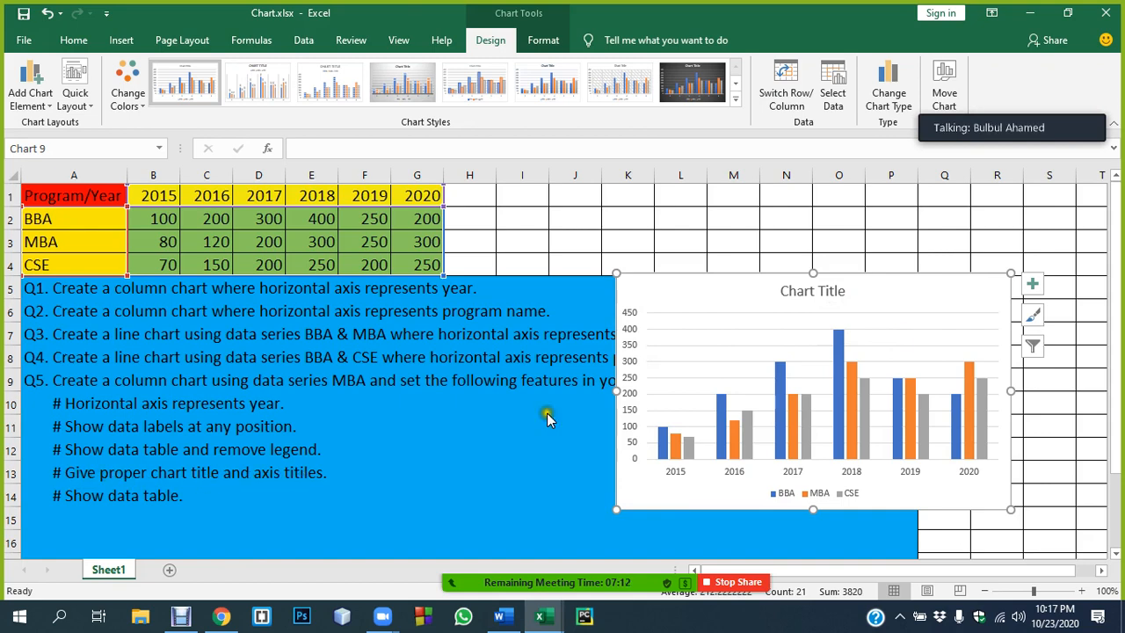
# Step: Add a primary horizontal axis title to the BBA, MBA and CSE column chart with the text "Year"
pyautogui.click(42, 104)
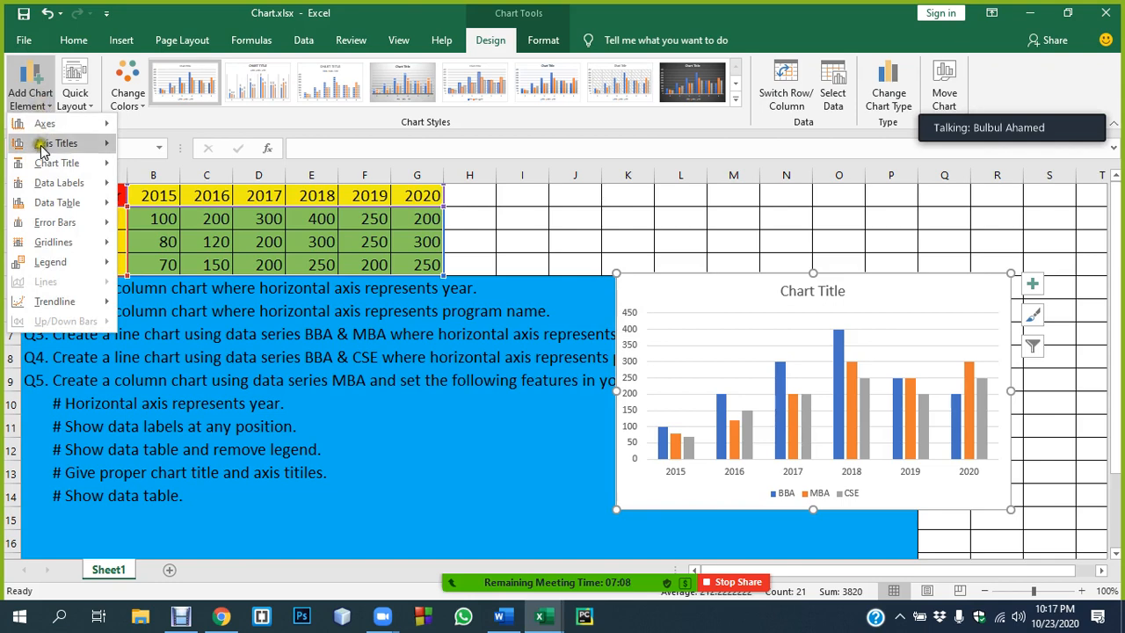
pyautogui.moveTo(45, 150)
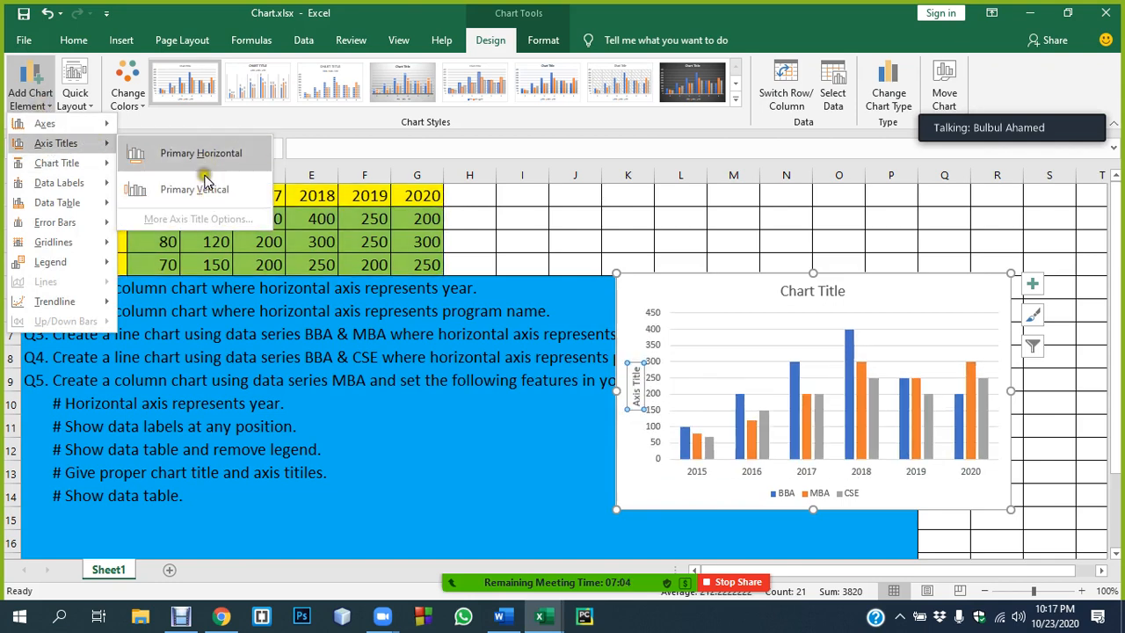
pyautogui.click(210, 156)
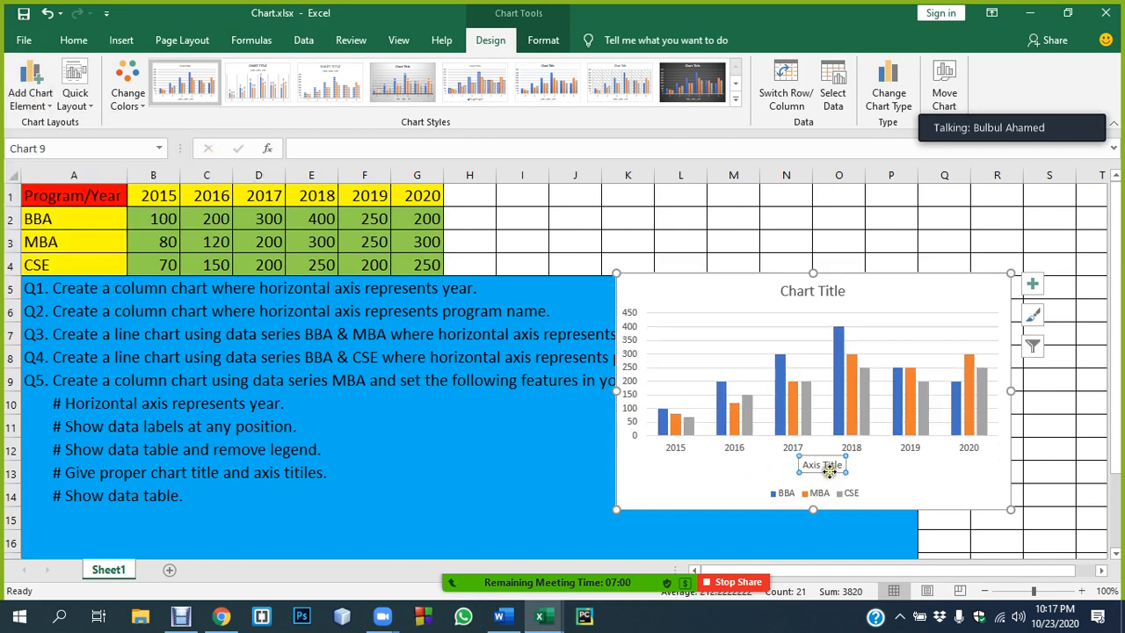
pyautogui.click(329, 151)
pyautogui.write('Year')
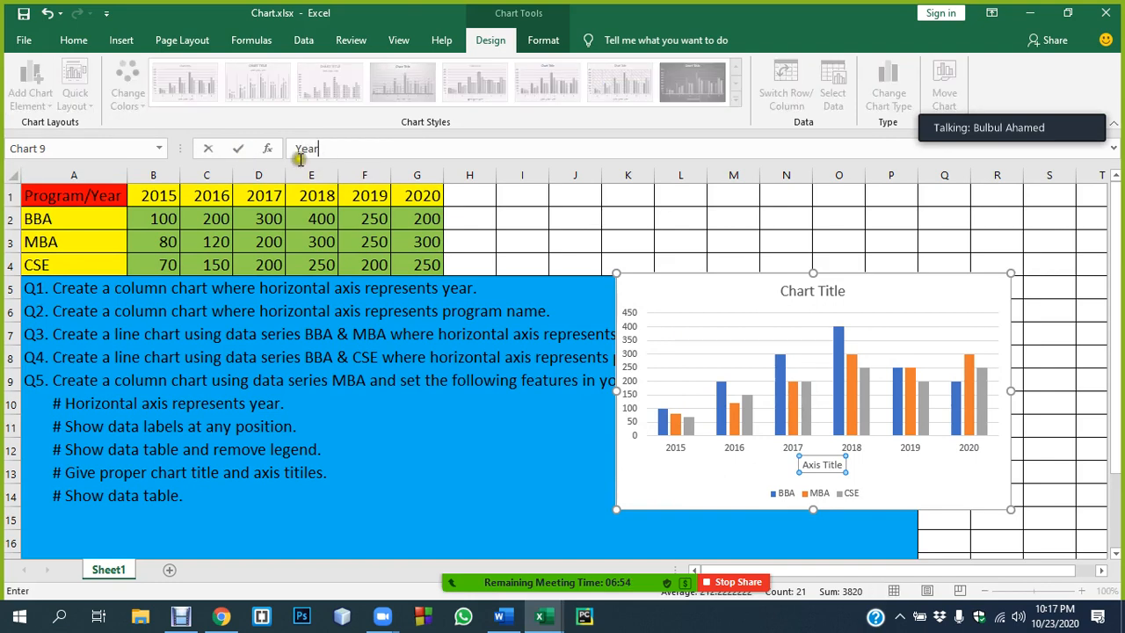
pyautogui.press('Return')
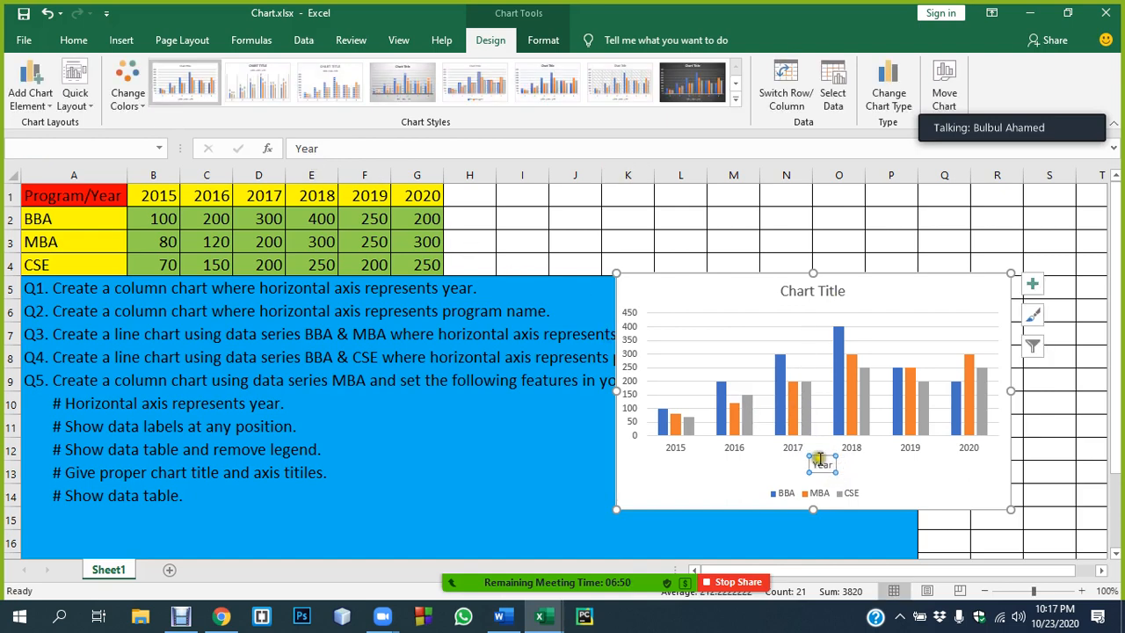
# Step: Format the horizontal axis title "Year" with a yellow fill and a font size of 16
pyautogui.click(73, 40)
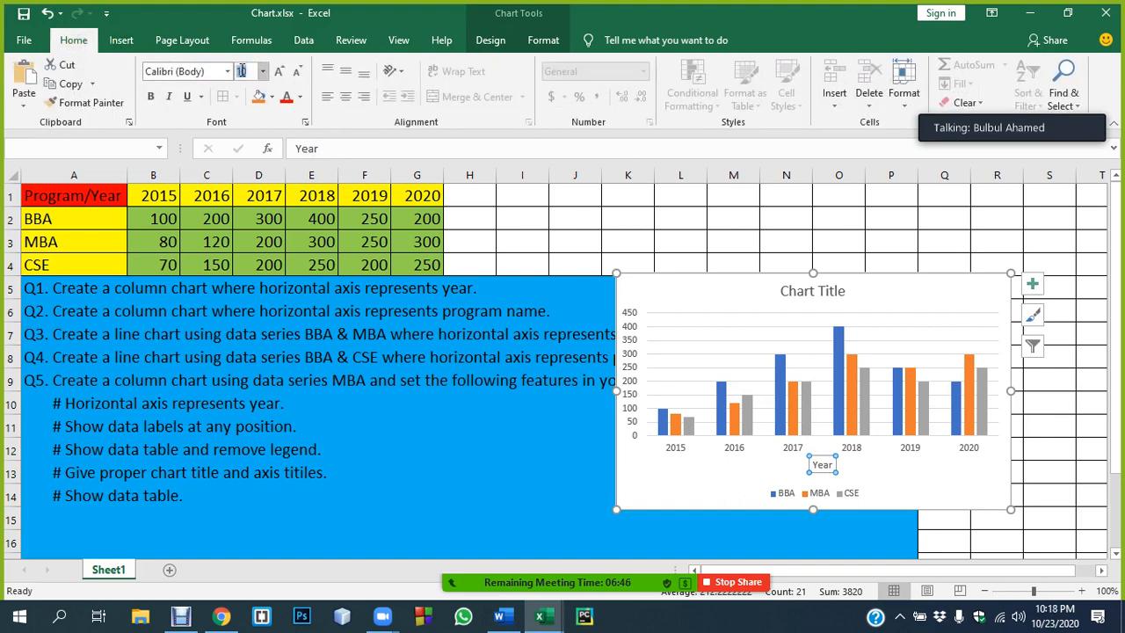
pyautogui.press('Return')
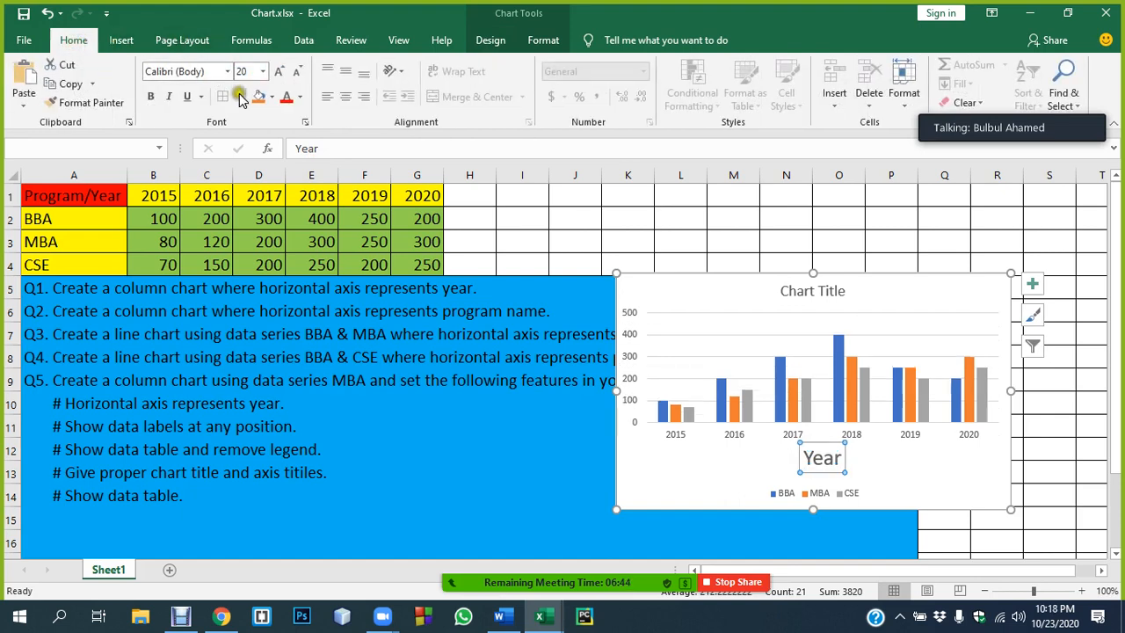
pyautogui.click(260, 101)
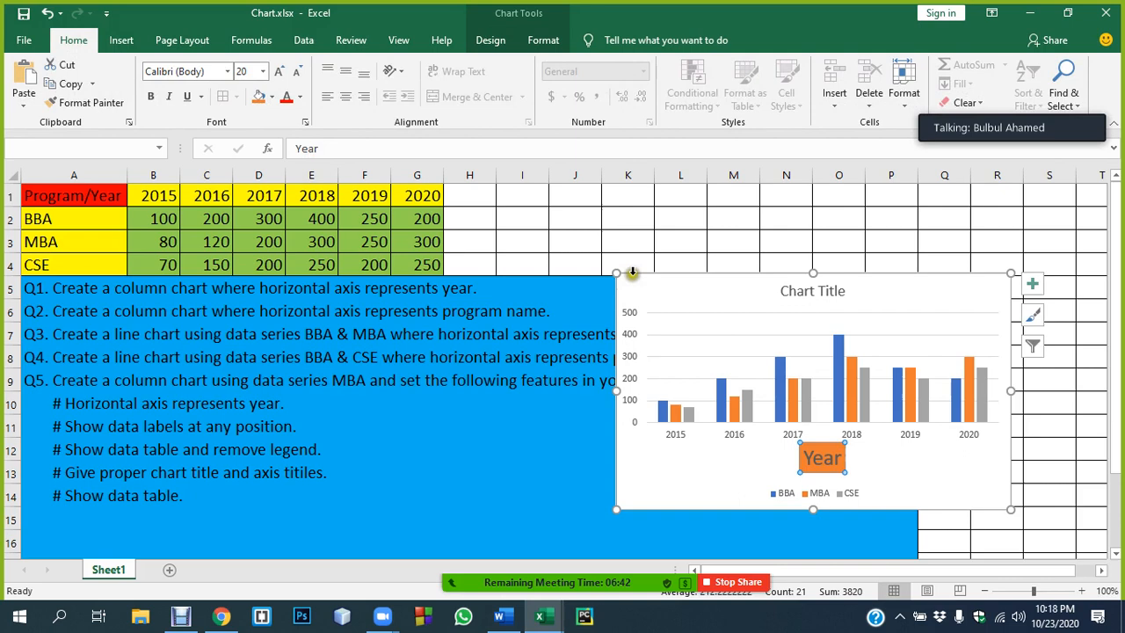
pyautogui.click(271, 96)
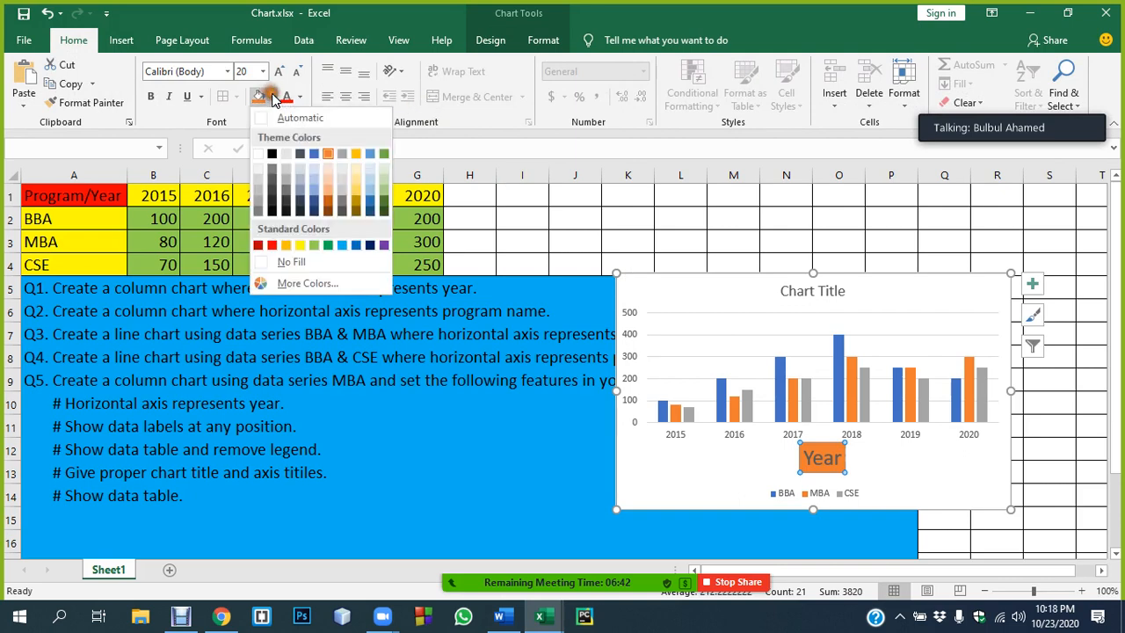
pyautogui.click(299, 244)
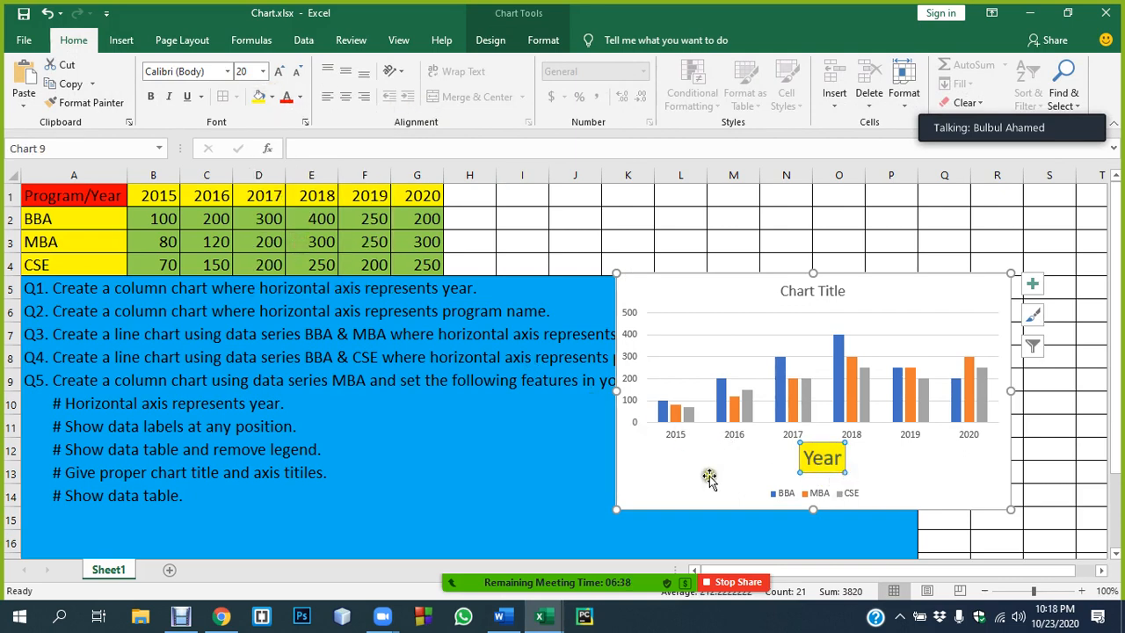
pyautogui.click(242, 71)
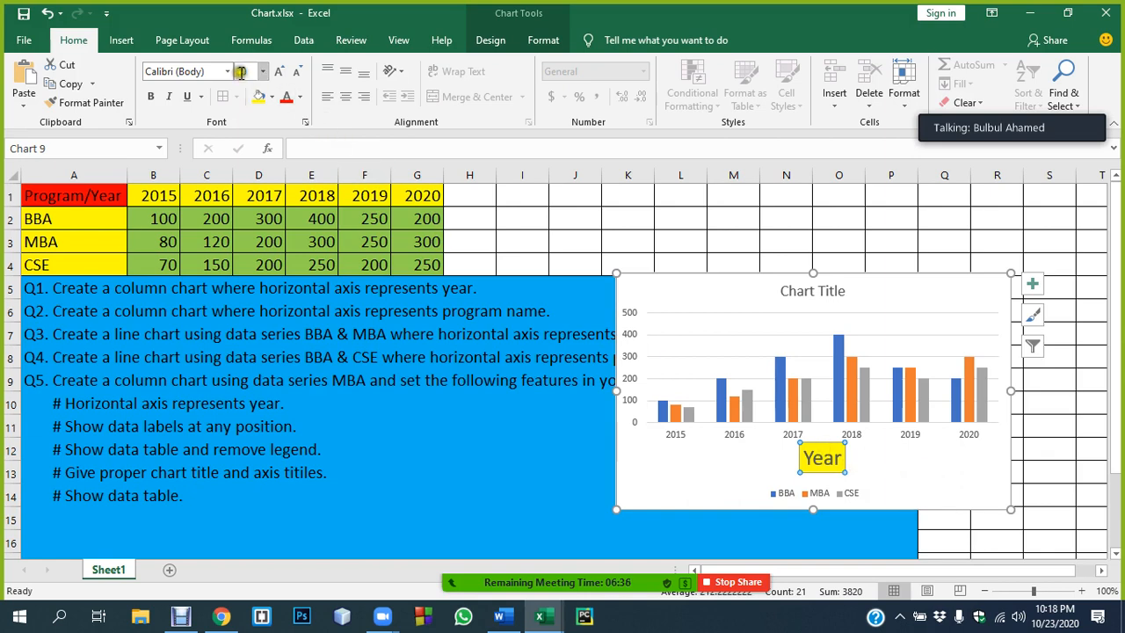
pyautogui.write('16')
pyautogui.press('Return')
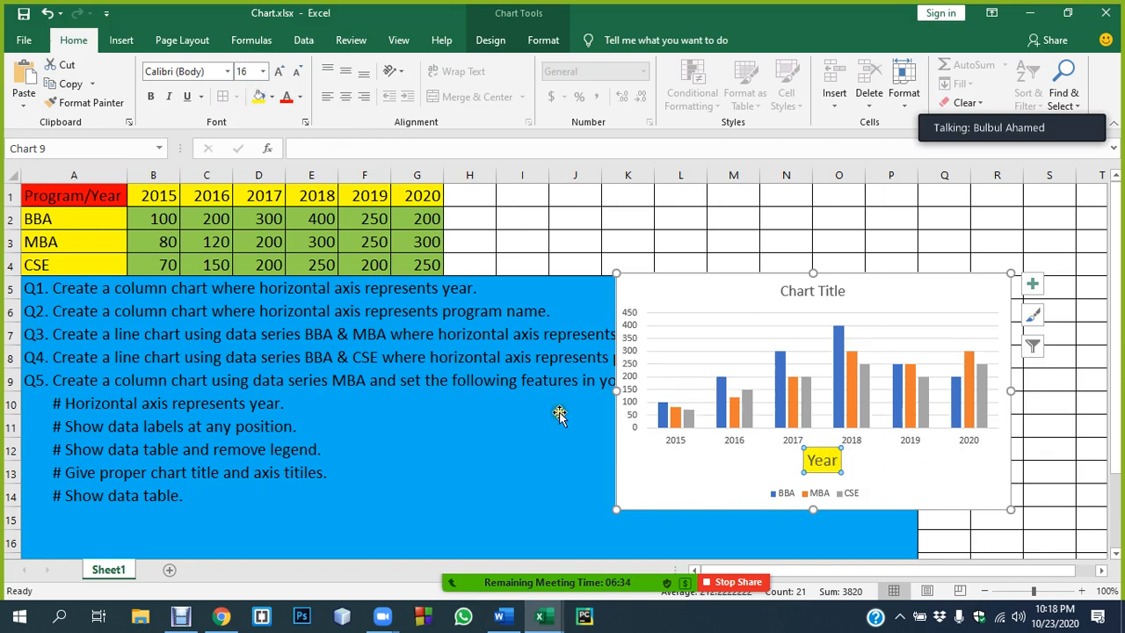
# Step: Add a primary vertical axis title to the column chart with the text "No. of students"
pyautogui.click(989, 294)
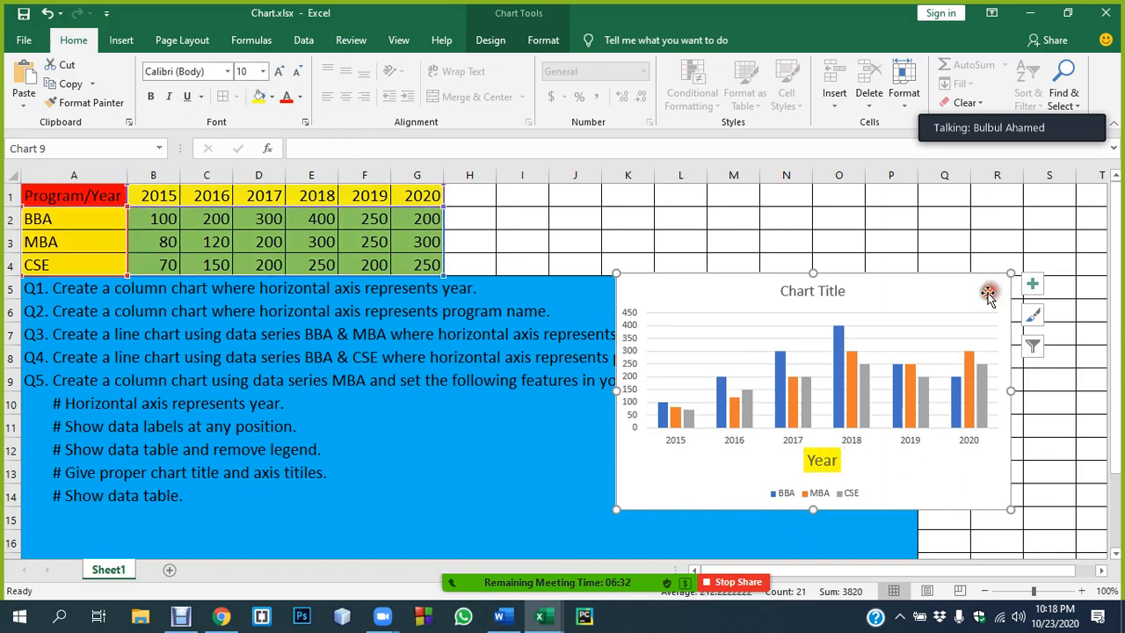
pyautogui.click(492, 41)
pyautogui.click(30, 81)
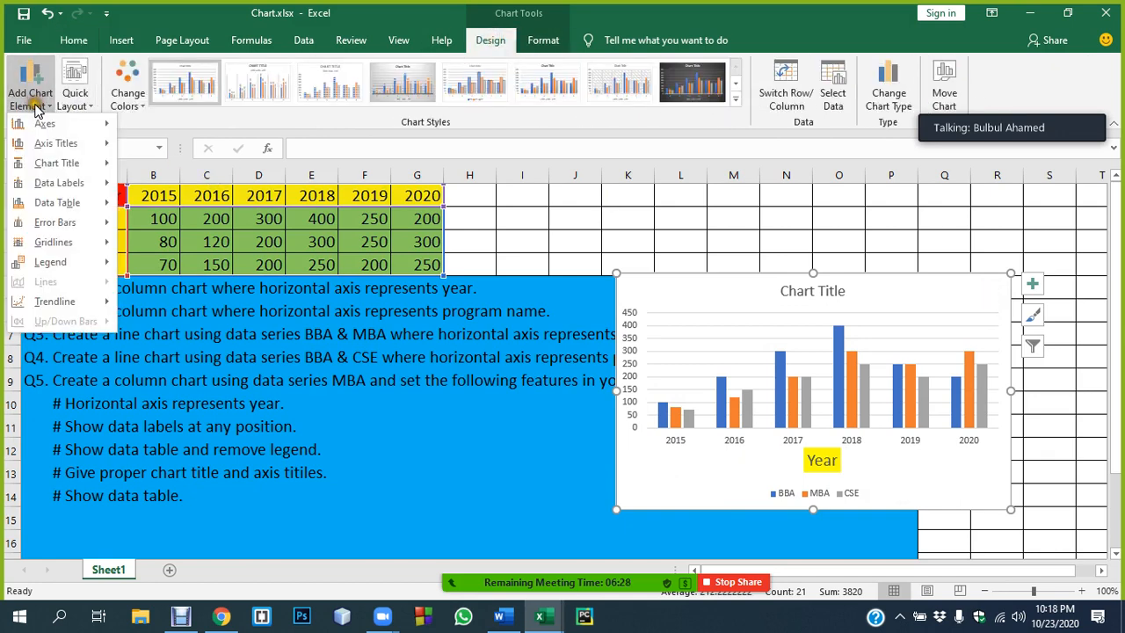
pyautogui.moveTo(48, 145)
pyautogui.click(205, 189)
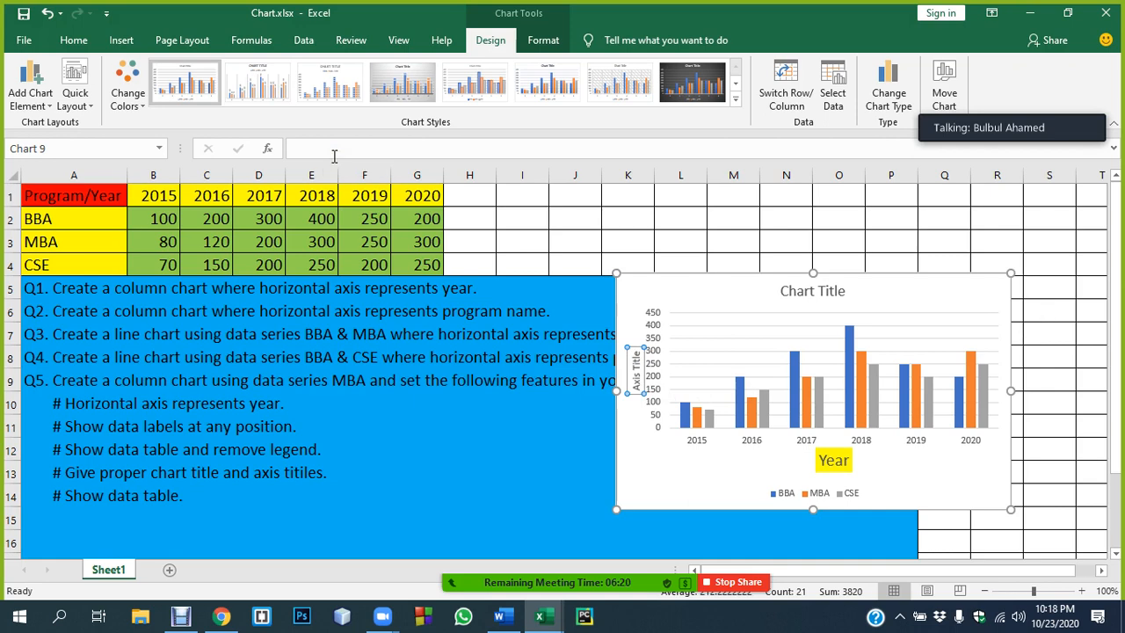
pyautogui.click(334, 155)
pyautogui.write('No. of')
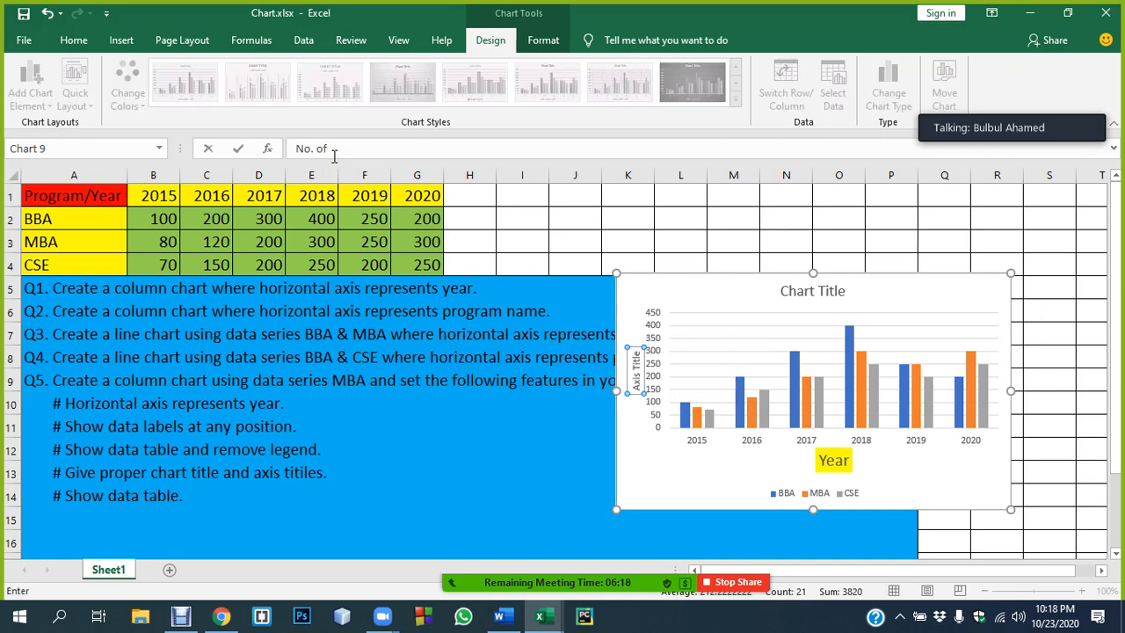
pyautogui.write(' students')
pyautogui.press('Return')
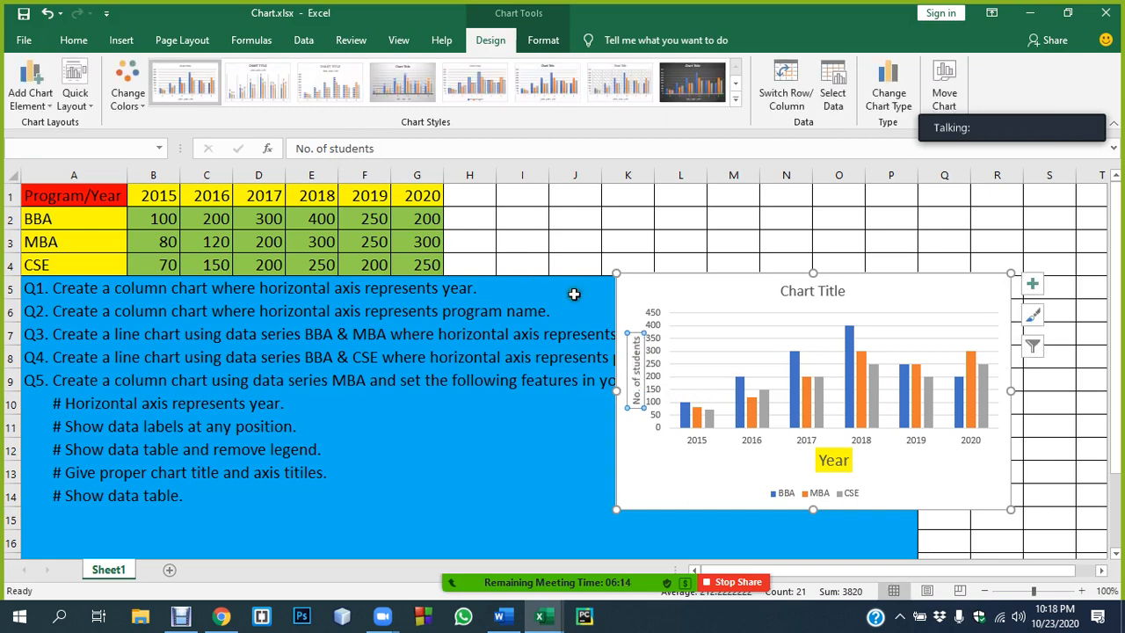
# Step: Make the vertical axis title "No. of students" bold and give it a yellow fill
pyautogui.click(74, 40)
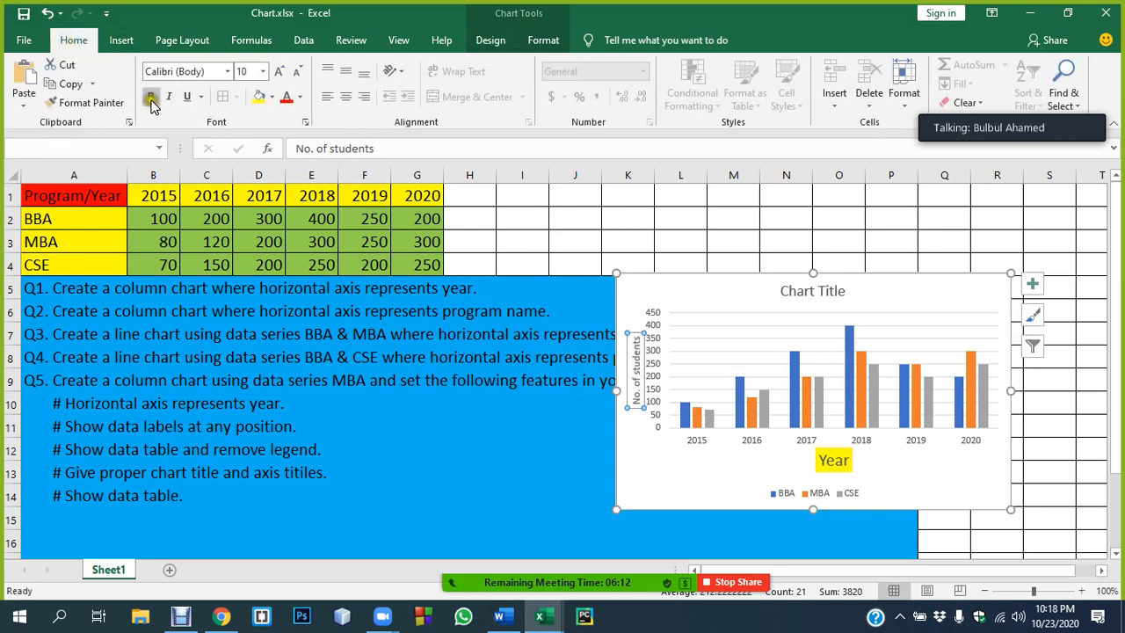
pyautogui.click(260, 98)
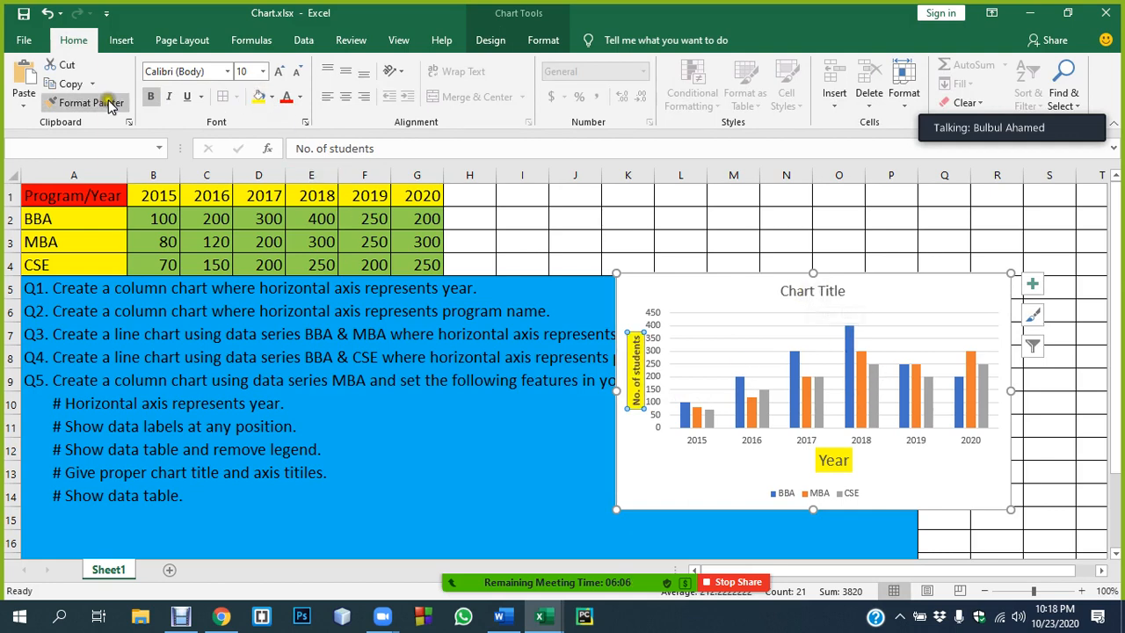
pyautogui.click(956, 290)
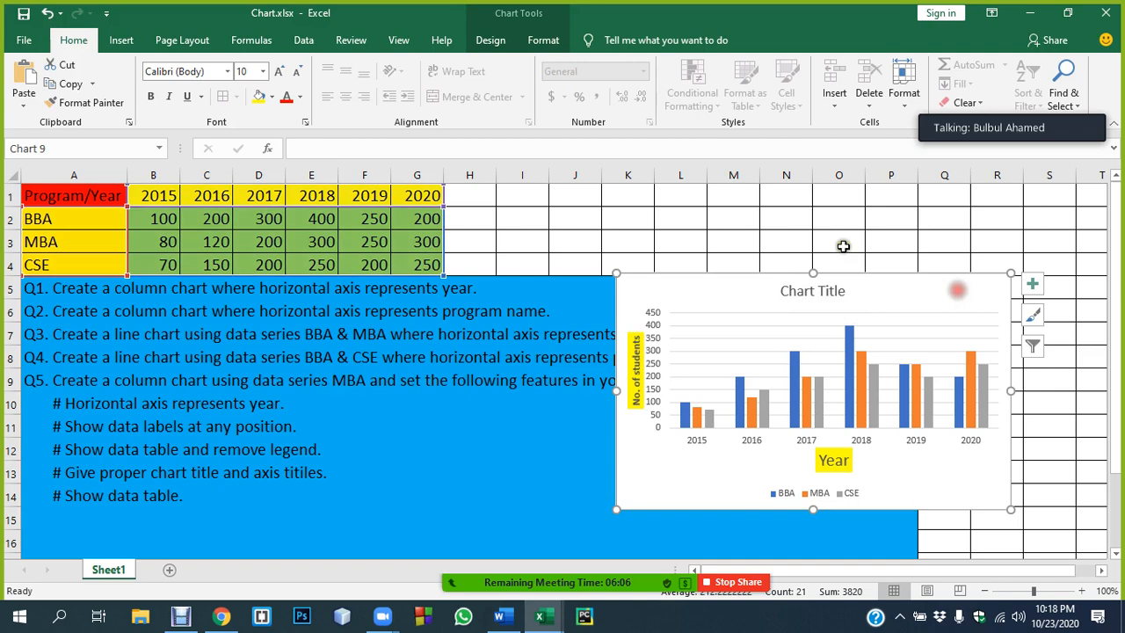
# Step: Place the chart title above the chart and set its text to "Admission Information"
pyautogui.click(488, 39)
pyautogui.click(31, 98)
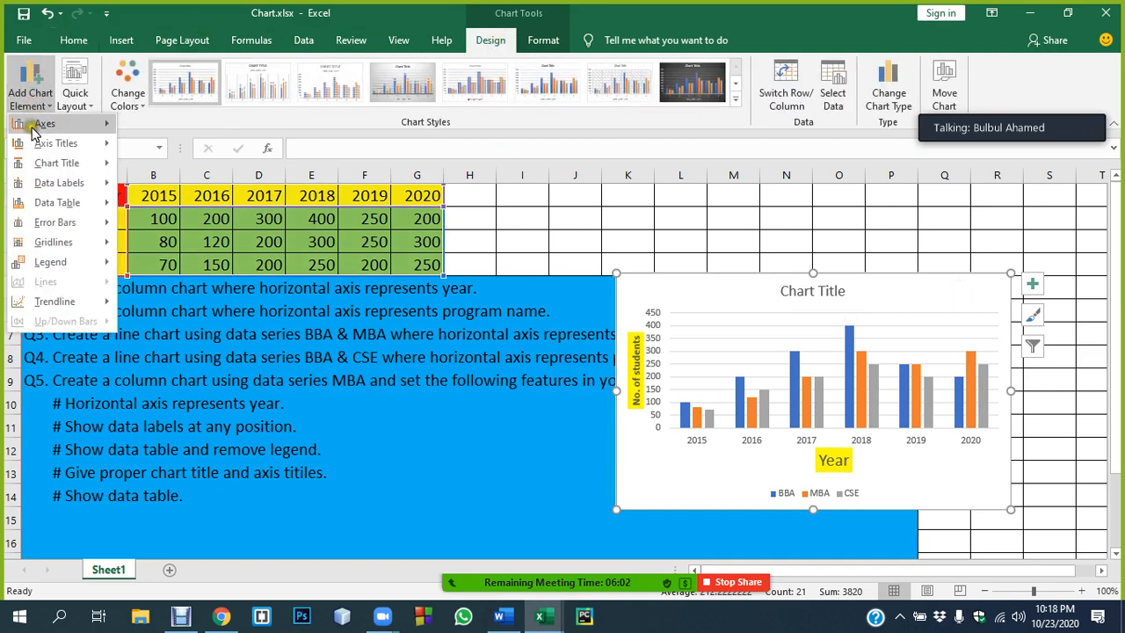
pyautogui.moveTo(62, 165)
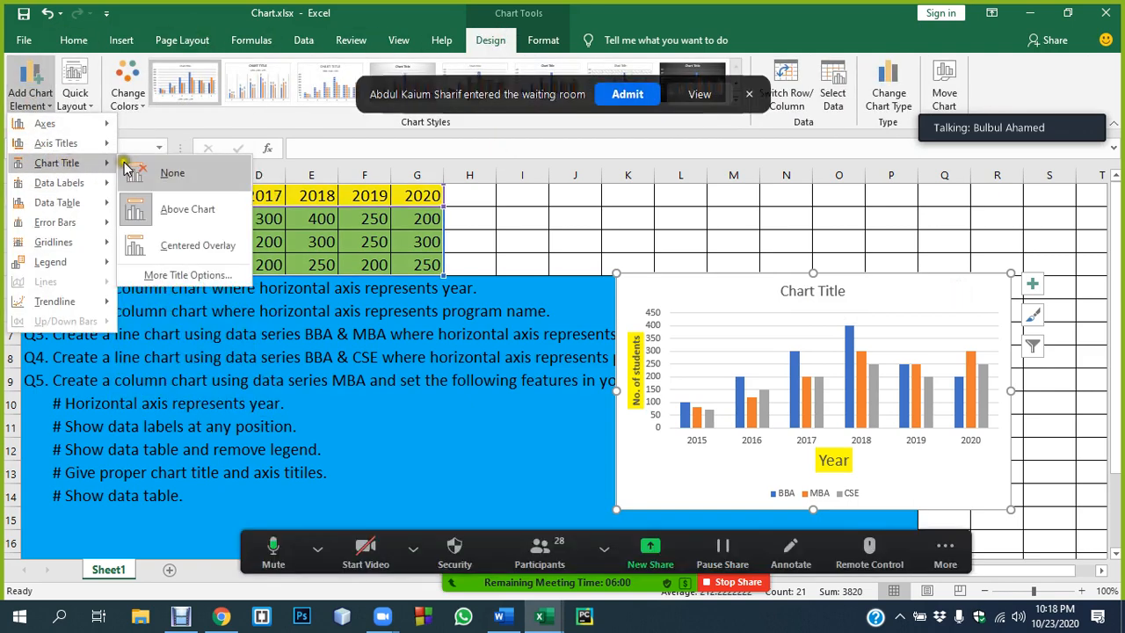
pyautogui.click(163, 209)
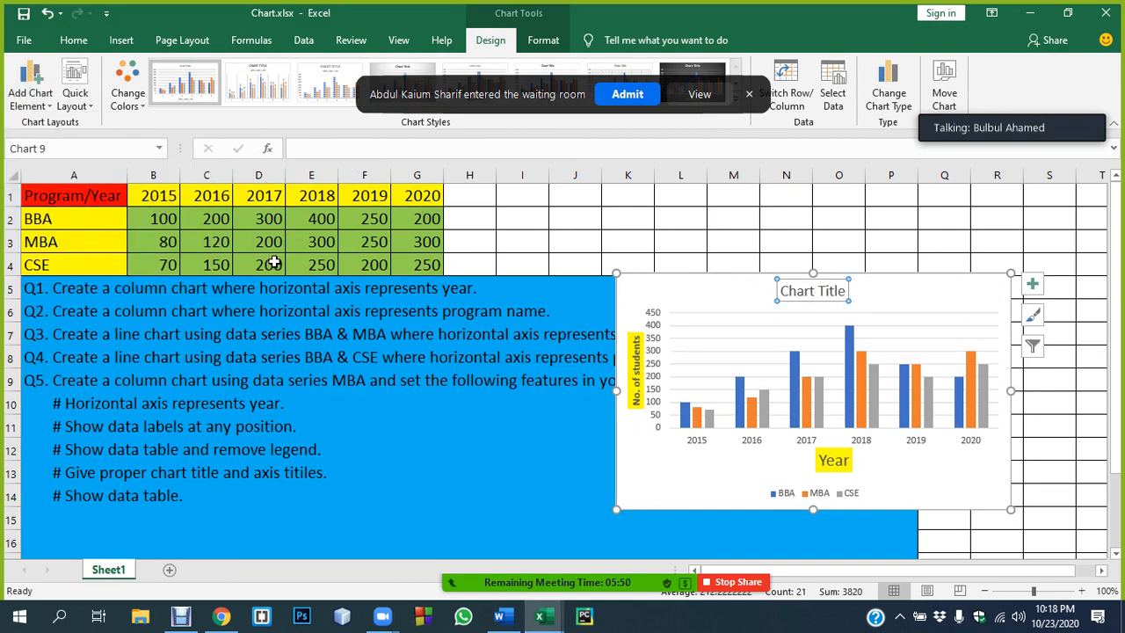
pyautogui.write('Admi')
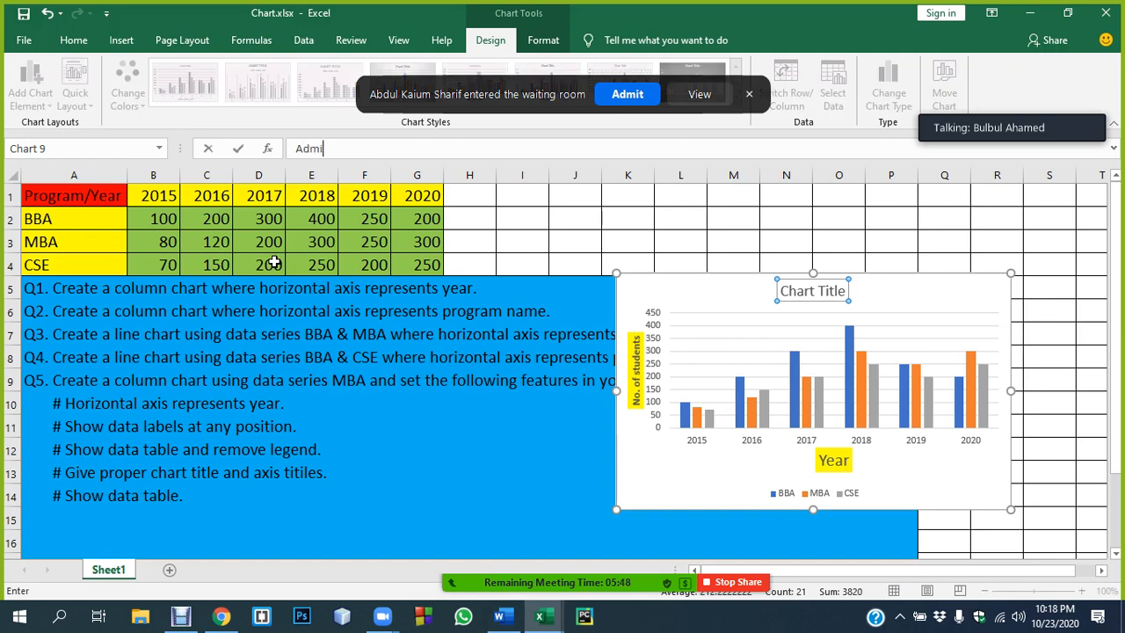
pyautogui.write('ssion Informa')
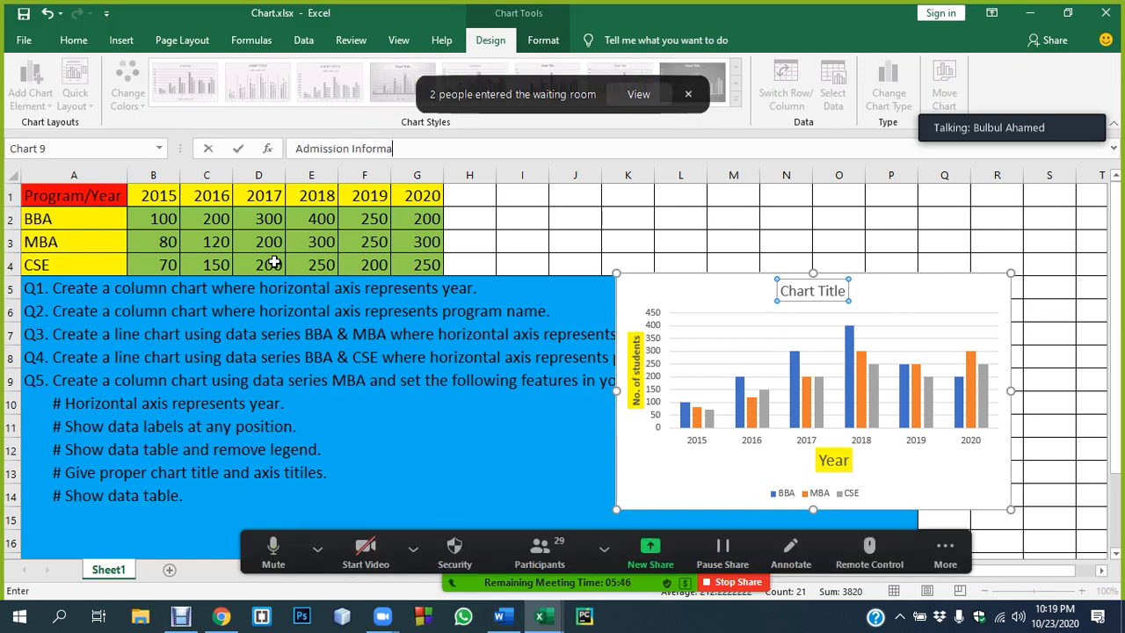
pyautogui.write('tion')
pyautogui.press('Return')
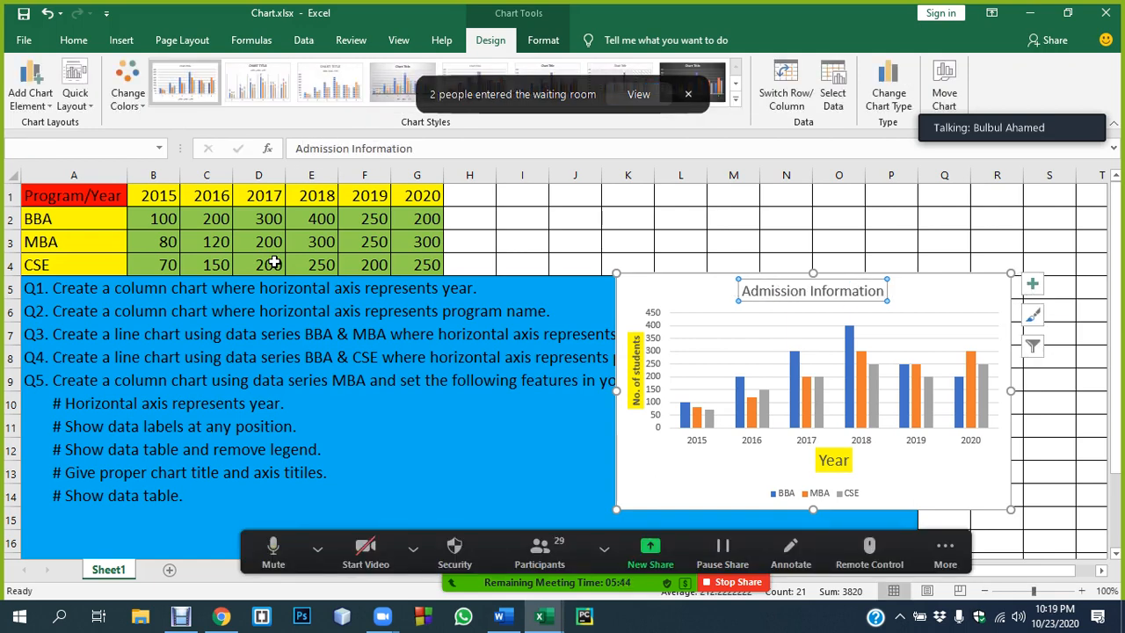
# Step: Make the chart title "Admission Information" bold and give it a yellow fill
pyautogui.click(73, 40)
pyautogui.click(150, 97)
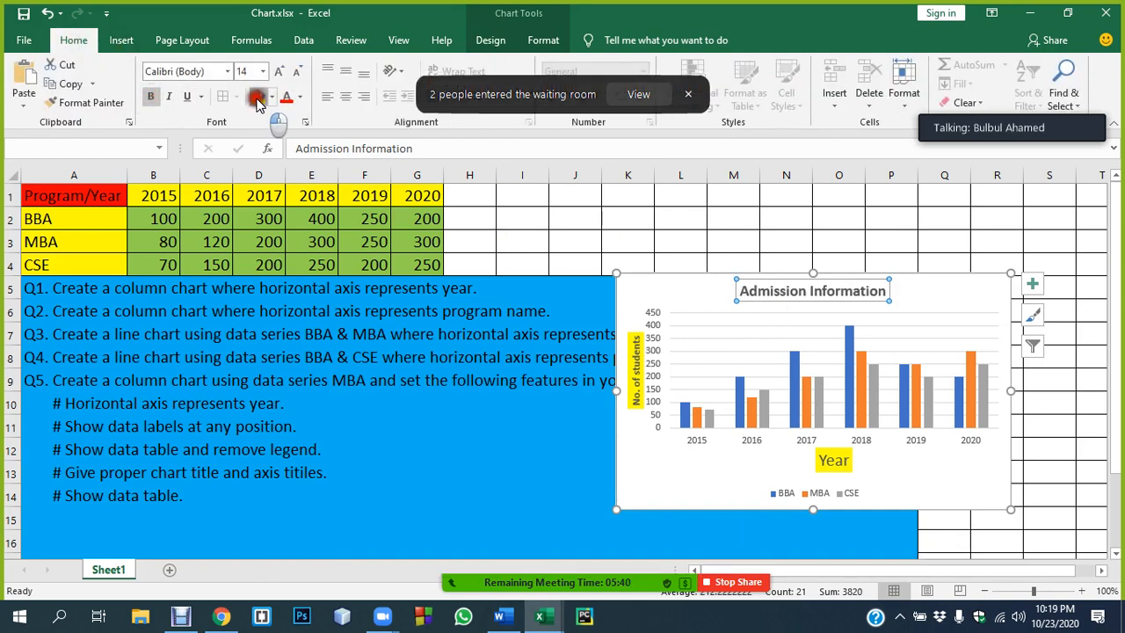
pyautogui.click(259, 96)
pyautogui.click(1080, 262)
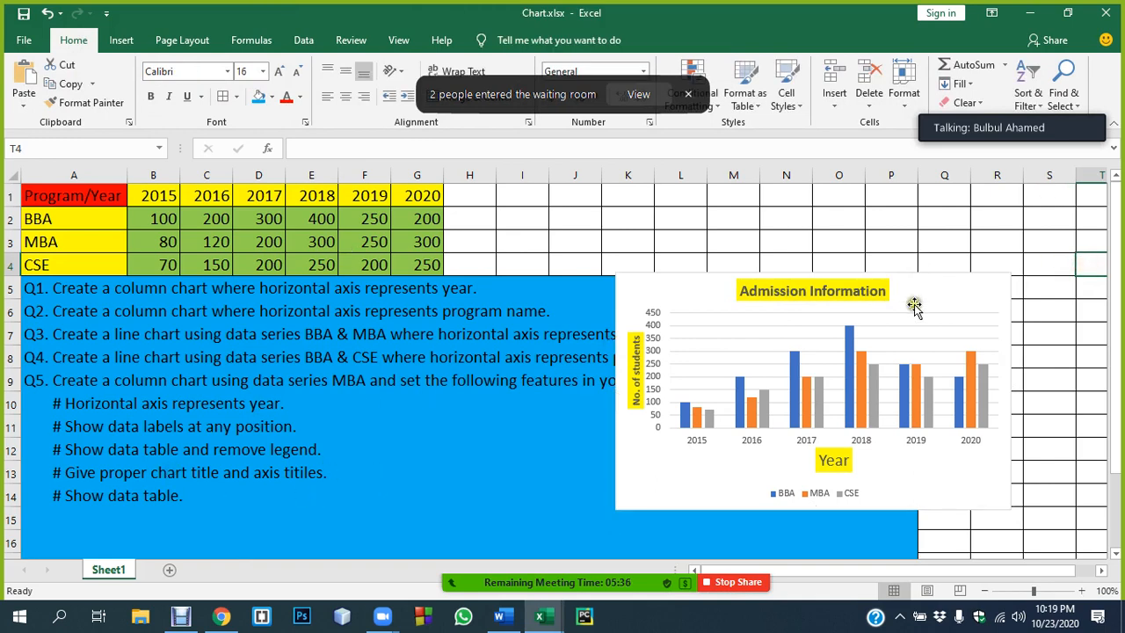
# Step: Move the Admission Information chart below the blue question block, starting at about row 20 near column A
pyautogui.moveTo(971, 298); pyautogui.dragTo(784, 305)
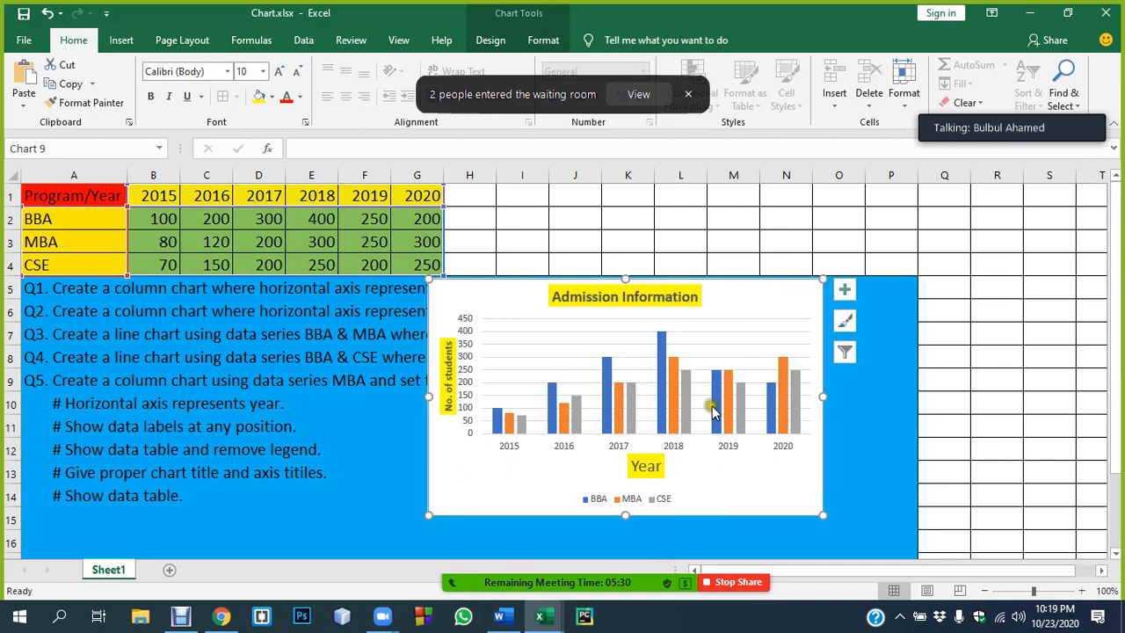
pyautogui.scroll(-2, 994, 294)
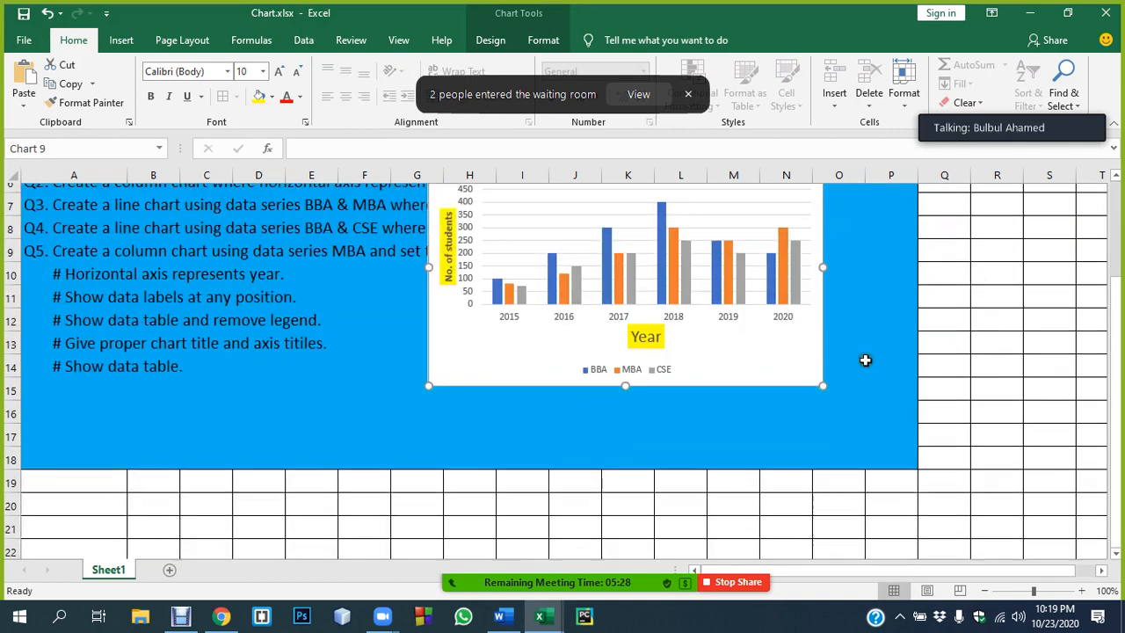
pyautogui.scroll(2, 865, 359)
pyautogui.moveTo(786, 304); pyautogui.dragTo(631, 463)
pyautogui.scroll(-3, 650, 334)
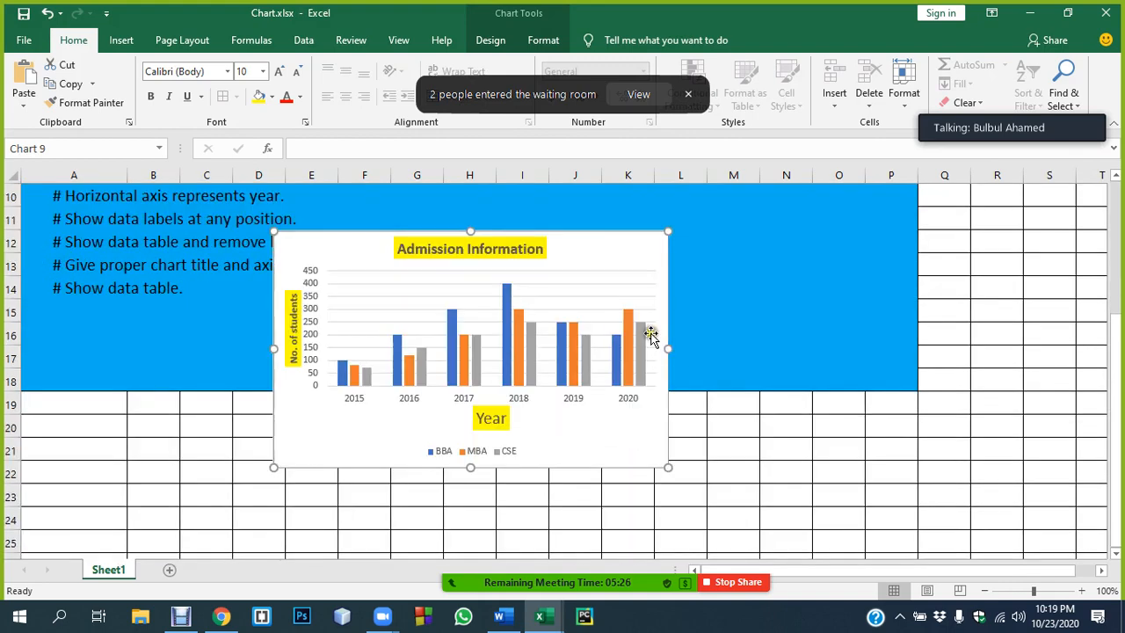
pyautogui.moveTo(650, 334); pyautogui.dragTo(395, 445)
pyautogui.click(564, 458)
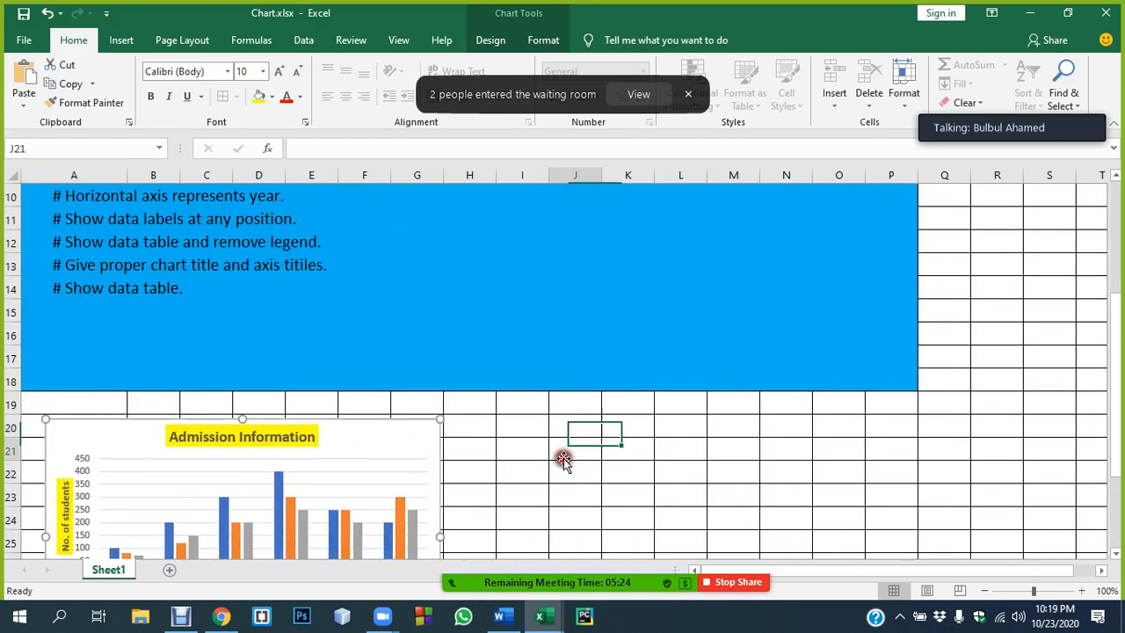
# Step: Return to the source table in the first rows of the sheet and admit the participant from the meeting's waiting room
pyautogui.scroll(3, 564, 458)
pyautogui.click(118, 225)
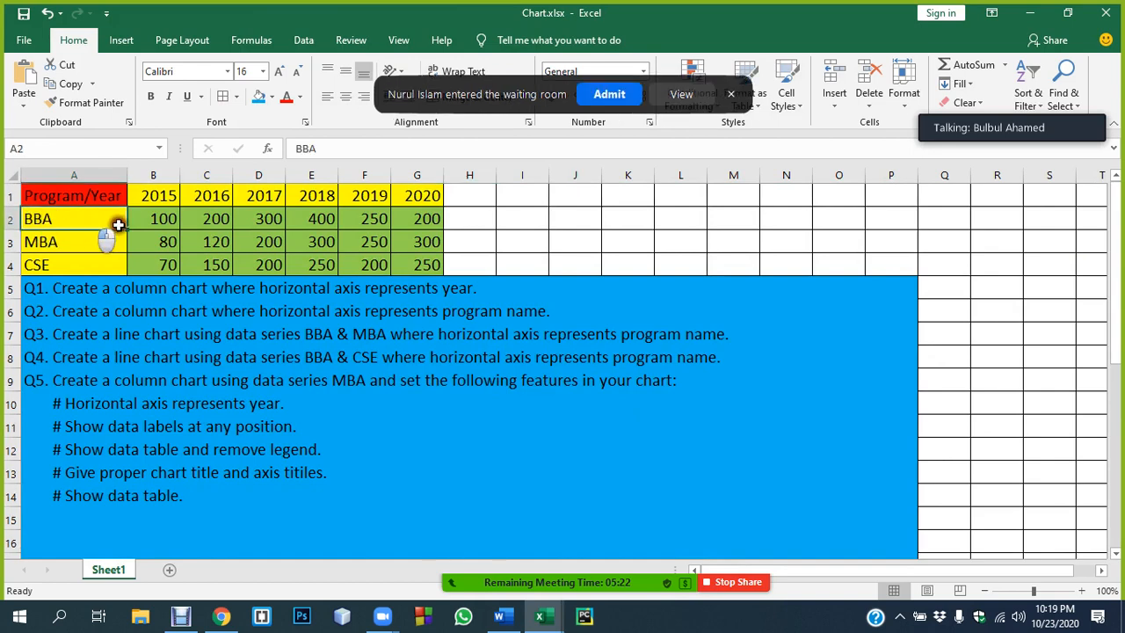
pyautogui.moveTo(117, 225); pyautogui.dragTo(436, 261)
pyautogui.click(510, 262)
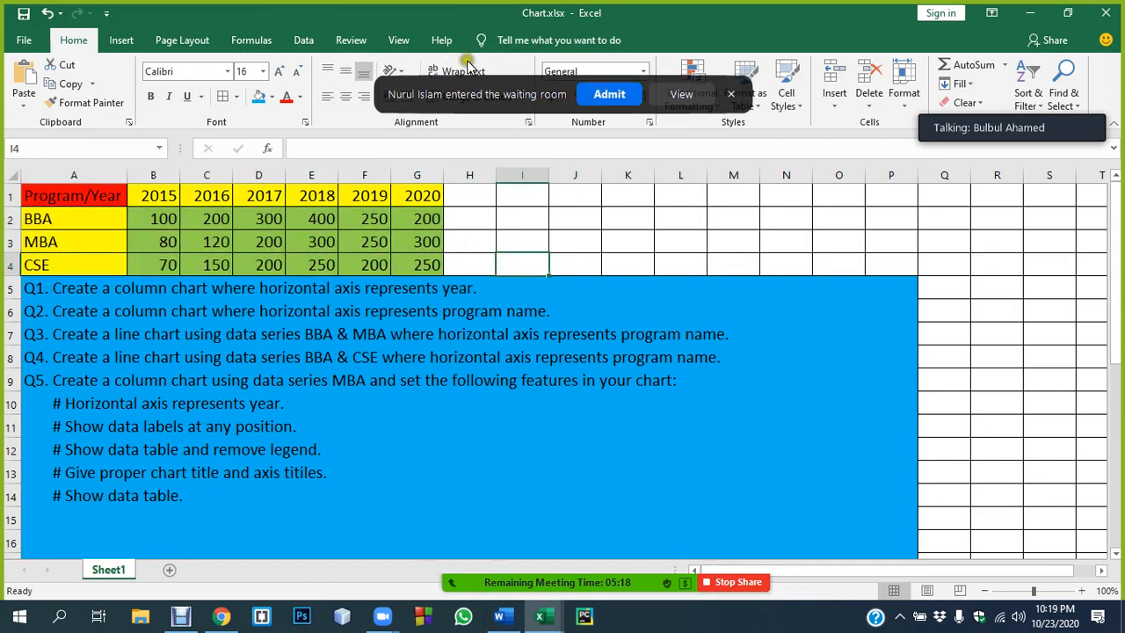
pyautogui.click(606, 95)
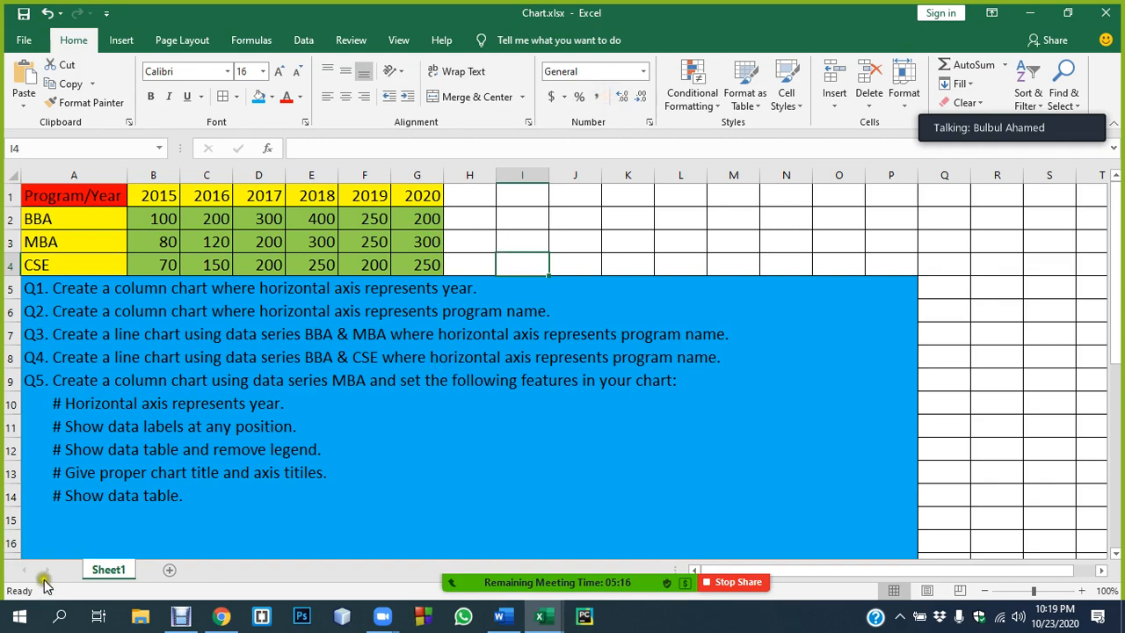
# Step: Add a line to the question block: "Q6. Create a pie chart using data series BBA and show data labels as percentange and value."
pyautogui.click(62, 528)
pyautogui.doubleClick(195, 495)
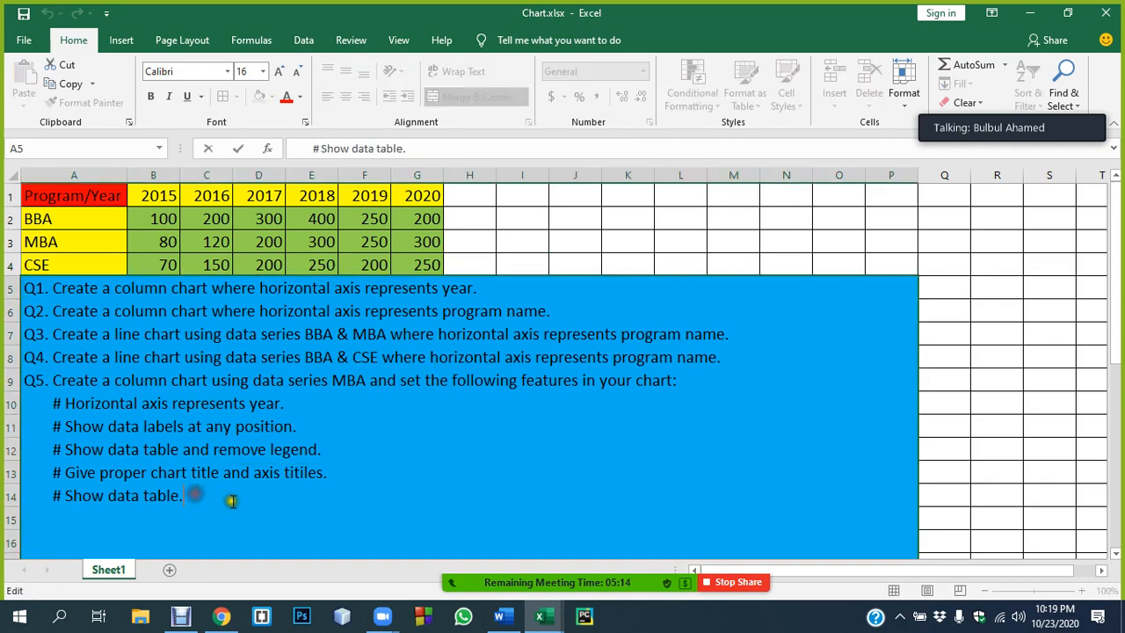
pyautogui.hotkey('alt', 'Return')
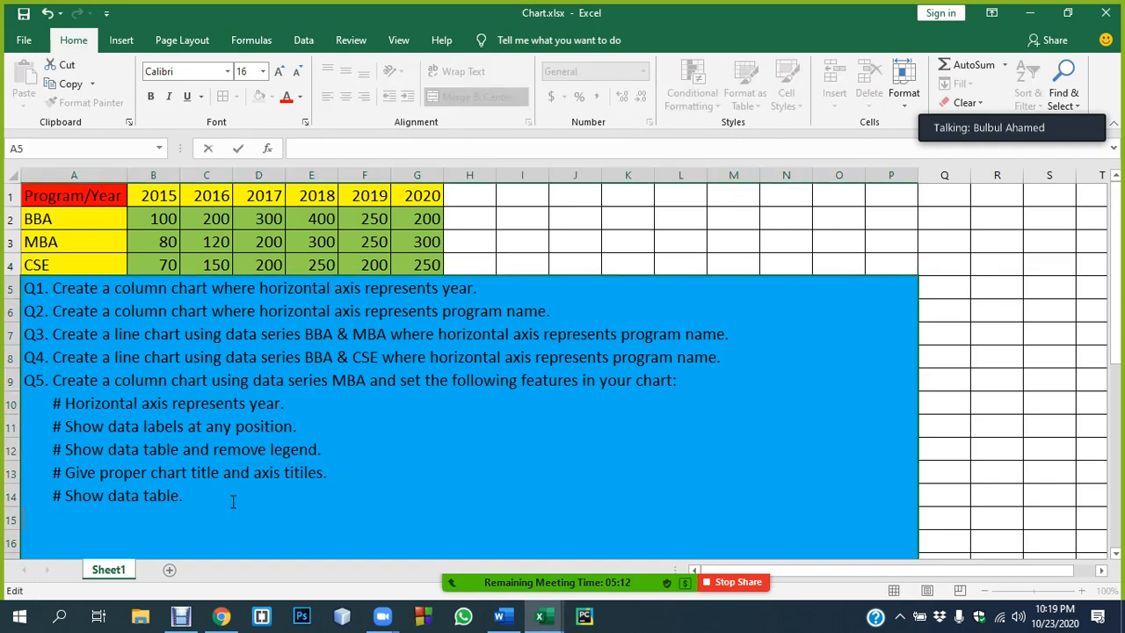
pyautogui.write('Q6. Create a pie chart using data series BBA and show data labe')
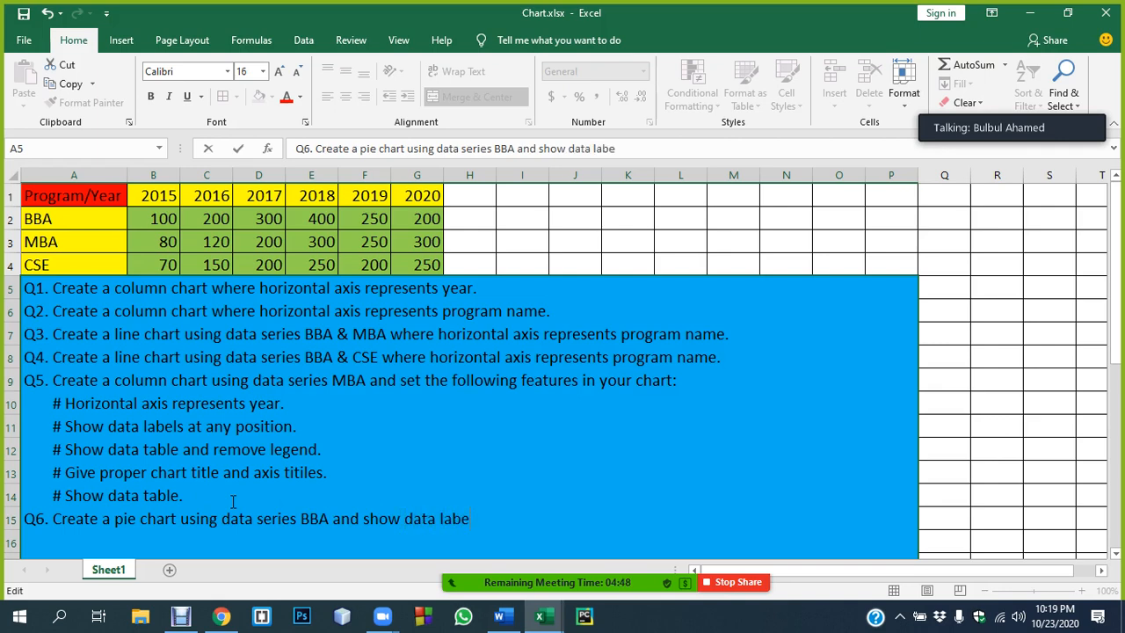
pyautogui.write('ls as pe')
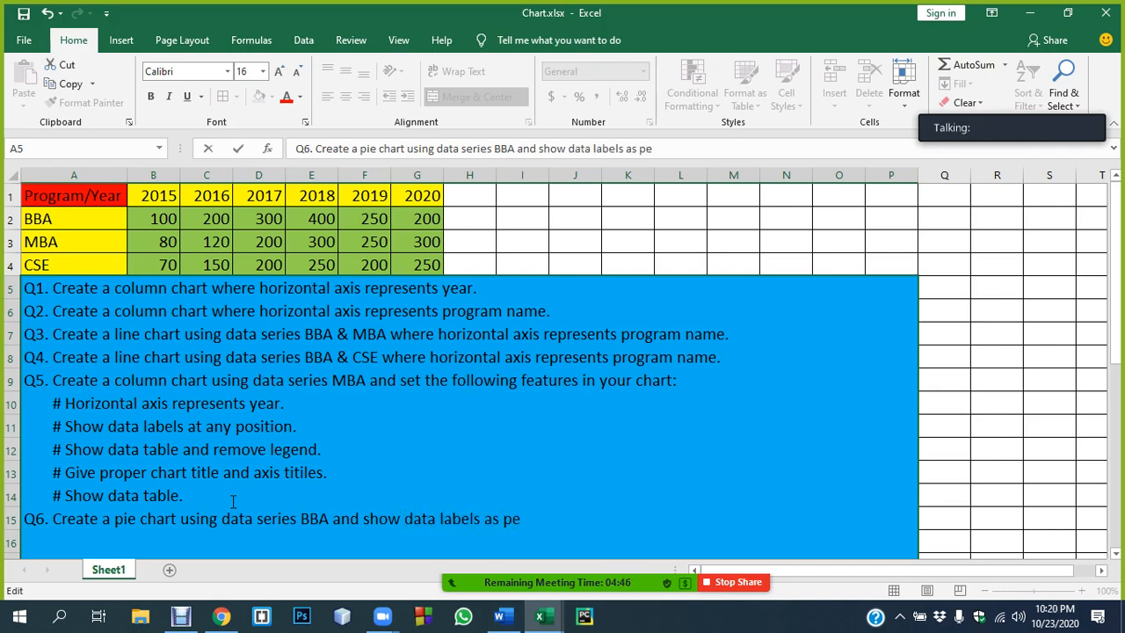
pyautogui.write('rcentage')
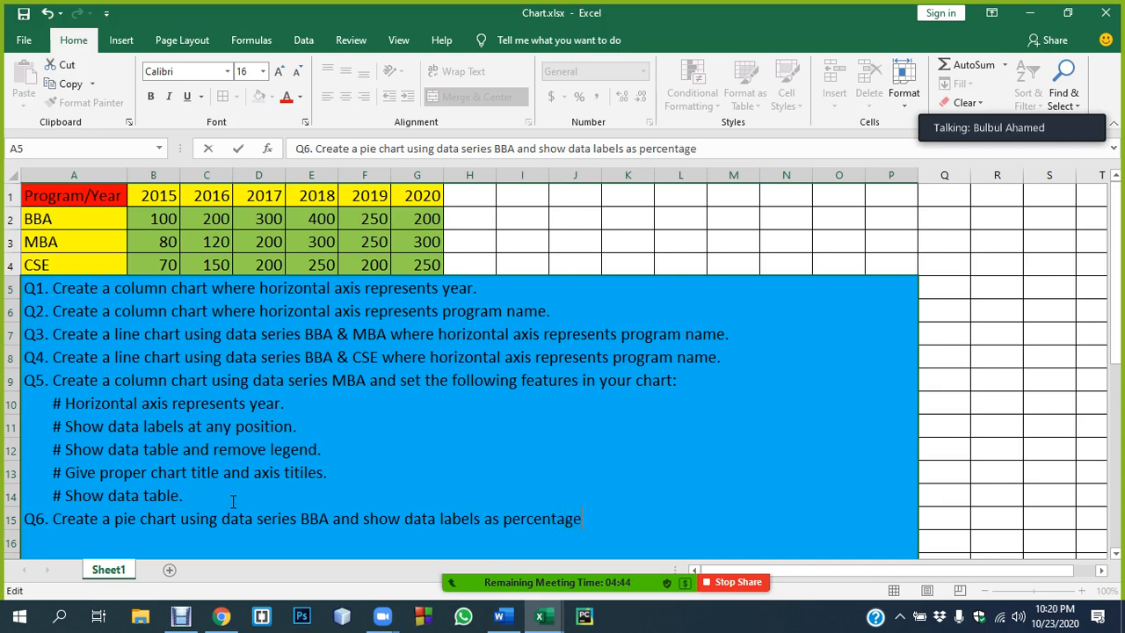
pyautogui.press('BackSpace')
pyautogui.press('BackSpace')
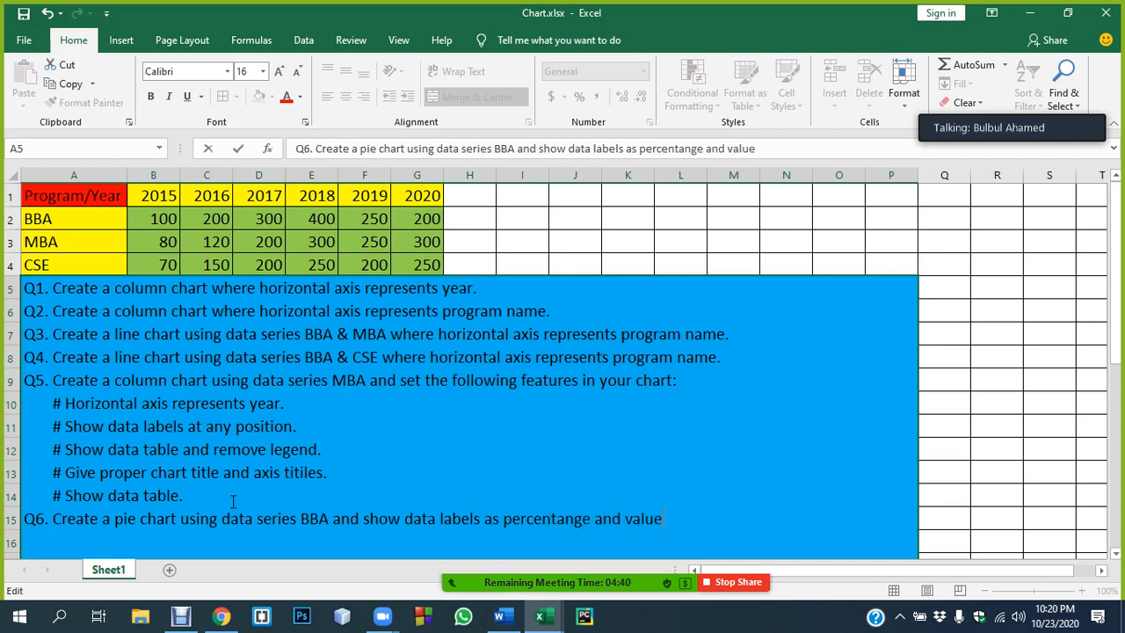
# Step: Duplicate the Q6 line directly below itself in the question block and renumber the copy as Q7
pyautogui.hotkey('shift', 'Home')
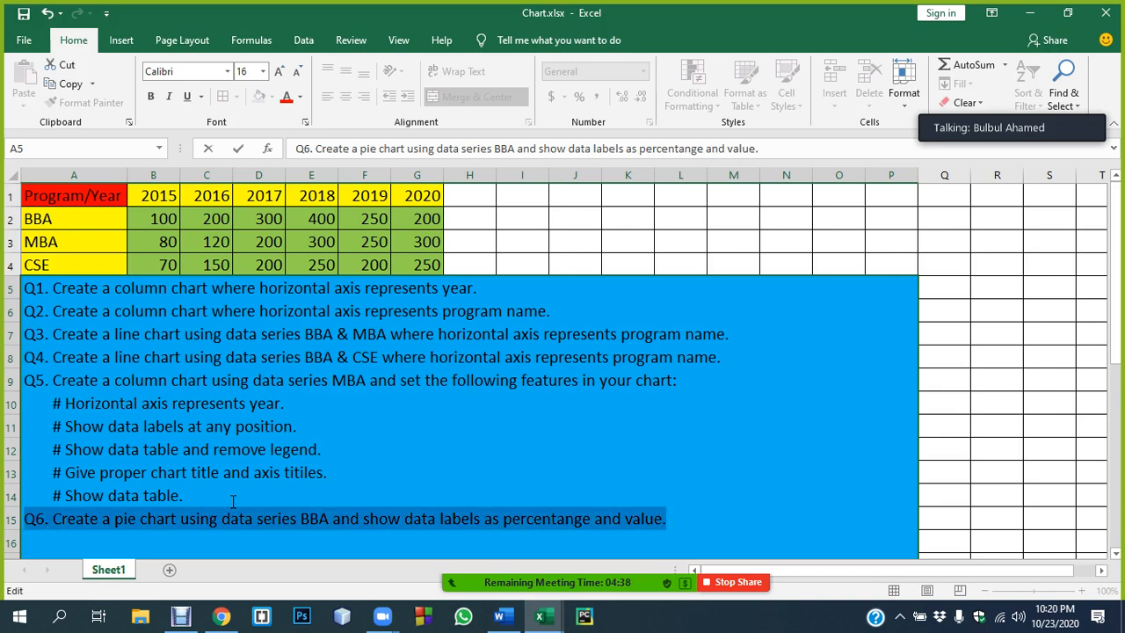
pyautogui.hotkey('ctrl', 'c')
pyautogui.click(675, 512)
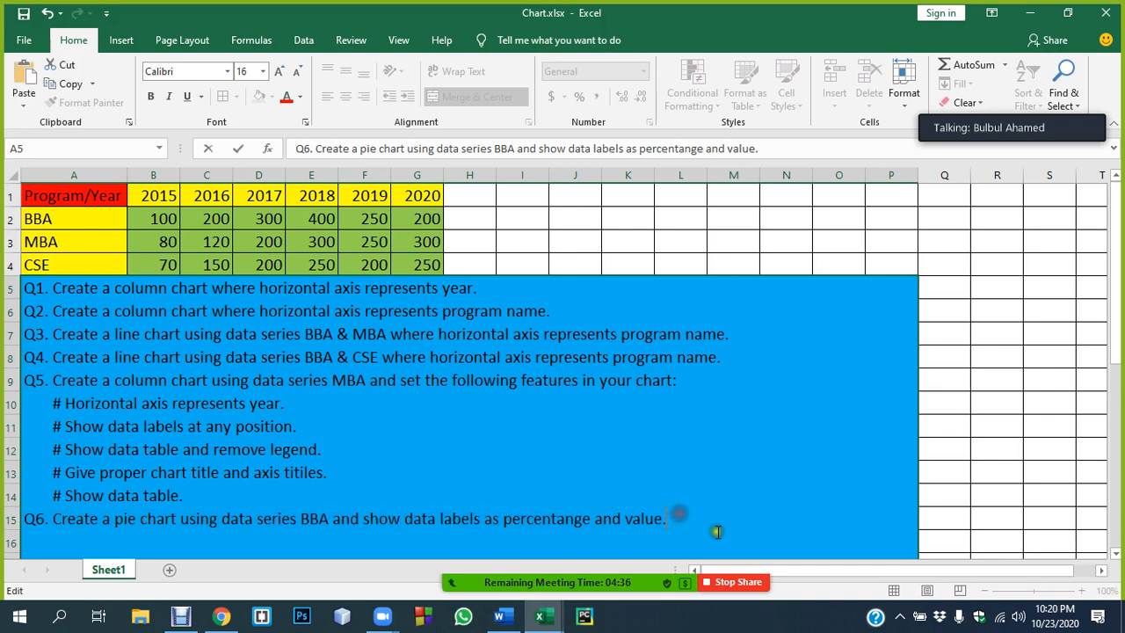
pyautogui.hotkey('alt', 'Return')
pyautogui.hotkey('ctrl', 'v')
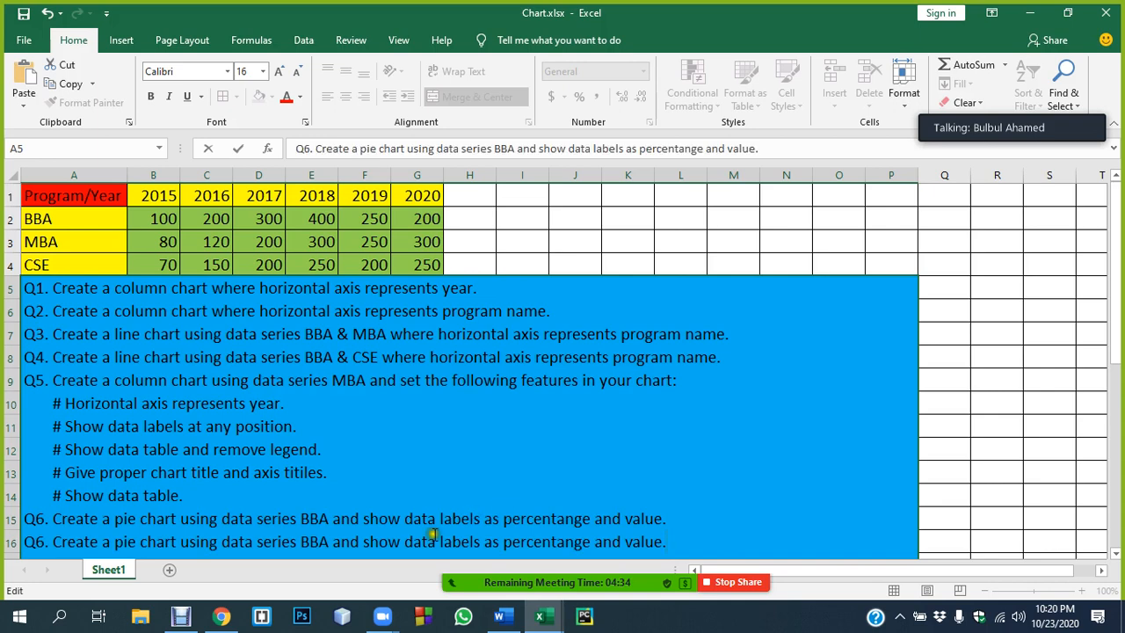
pyautogui.click(40, 541)
pyautogui.press('Delete')
pyautogui.write('7')
# Step: In the Q7 line, replace the data series BBA with 2020 and the ending "value" with "category"
pyautogui.doubleClick(313, 539)
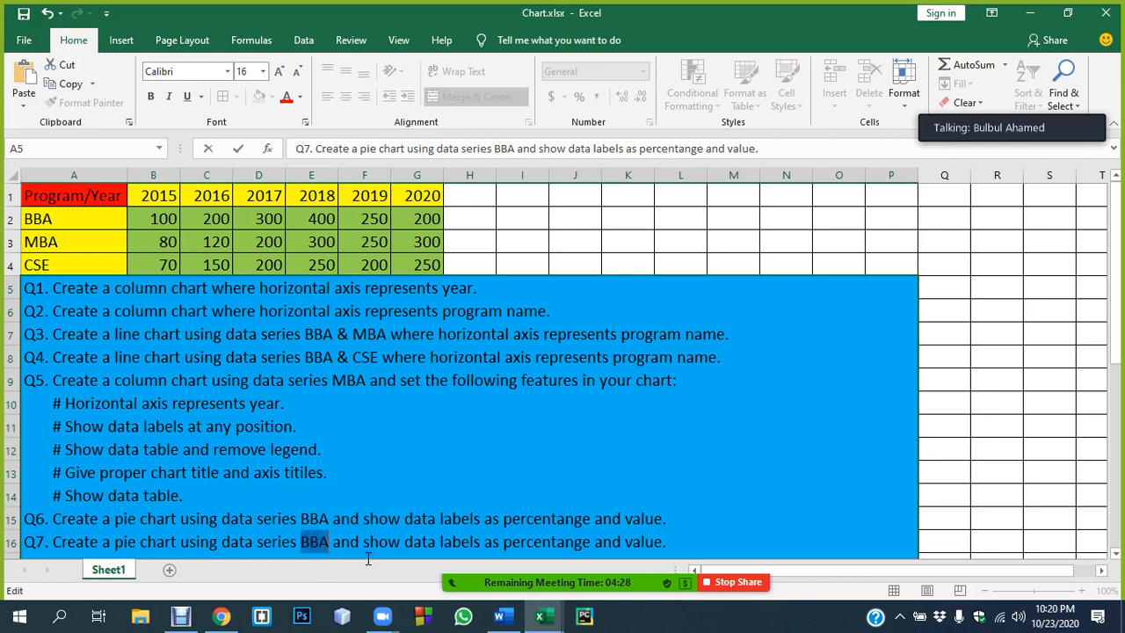
pyautogui.write('2020')
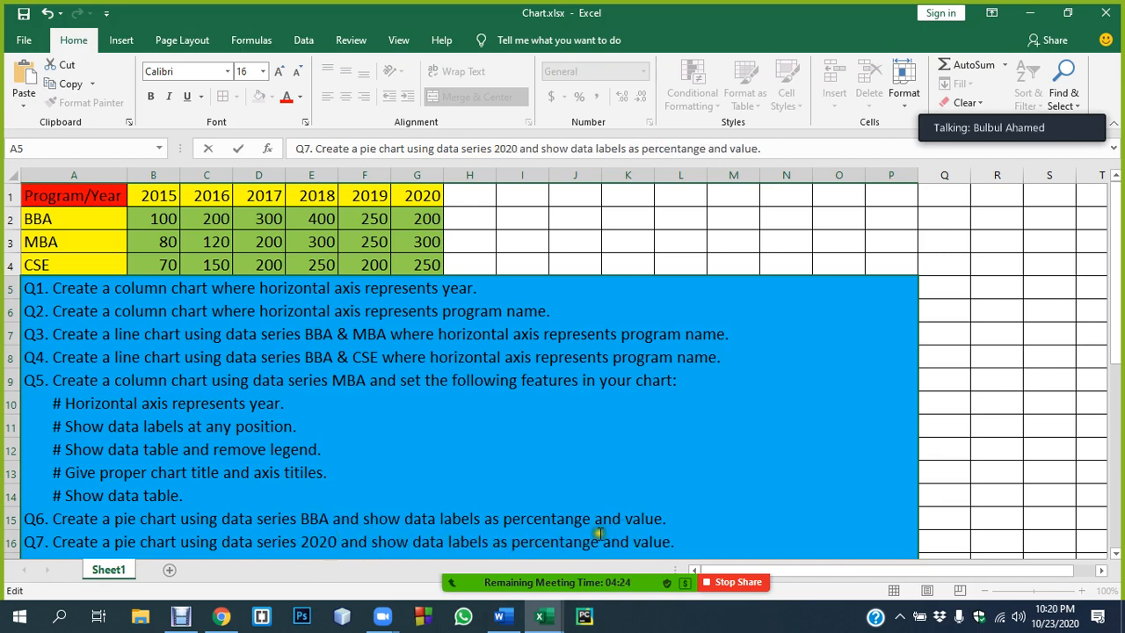
pyautogui.doubleClick(640, 542)
pyautogui.write('category')
pyautogui.click(980, 448)
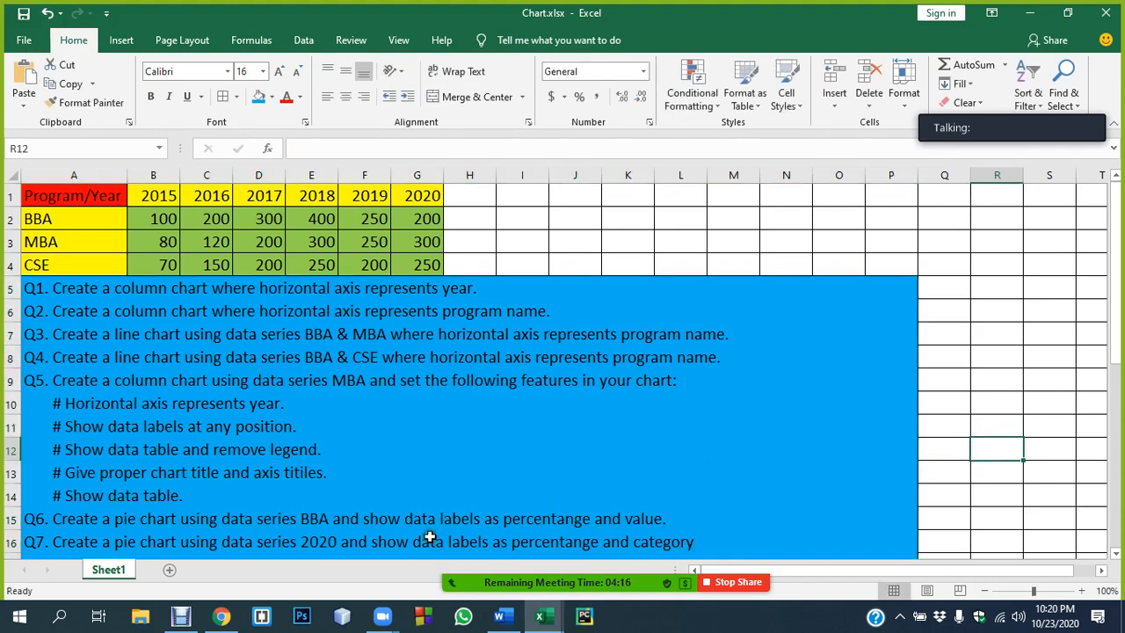
# Step: Insert a 3-D pie chart from the BBA row A2:G2 and move it over columns K to R, starting at row 2
pyautogui.click(410, 515)
pyautogui.scroll(-1, 382, 425)
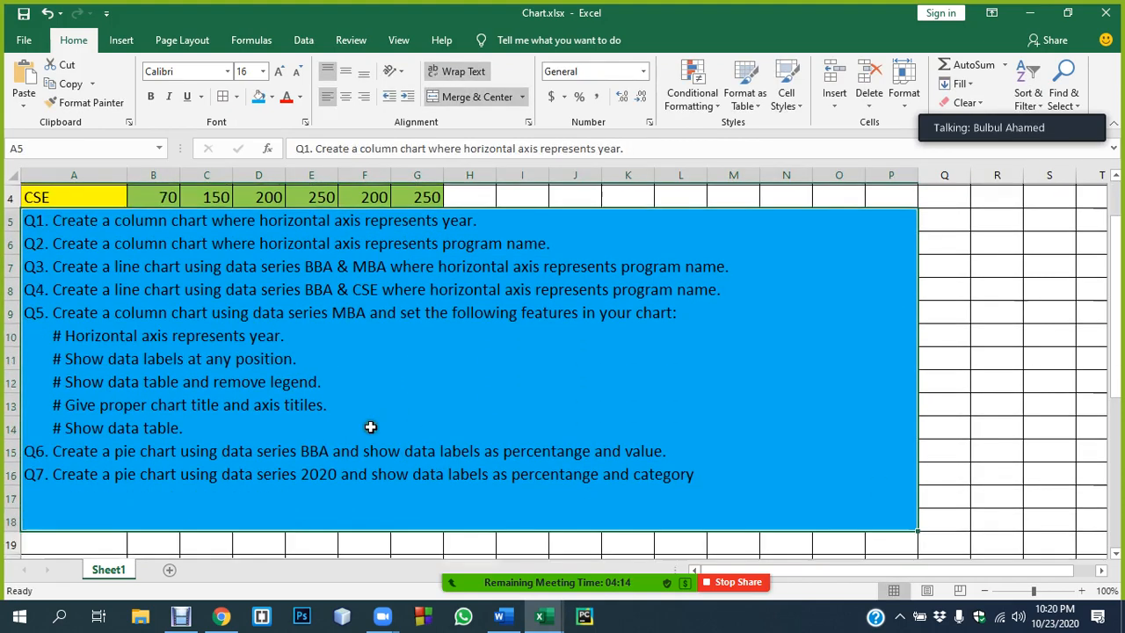
pyautogui.scroll(1, 361, 432)
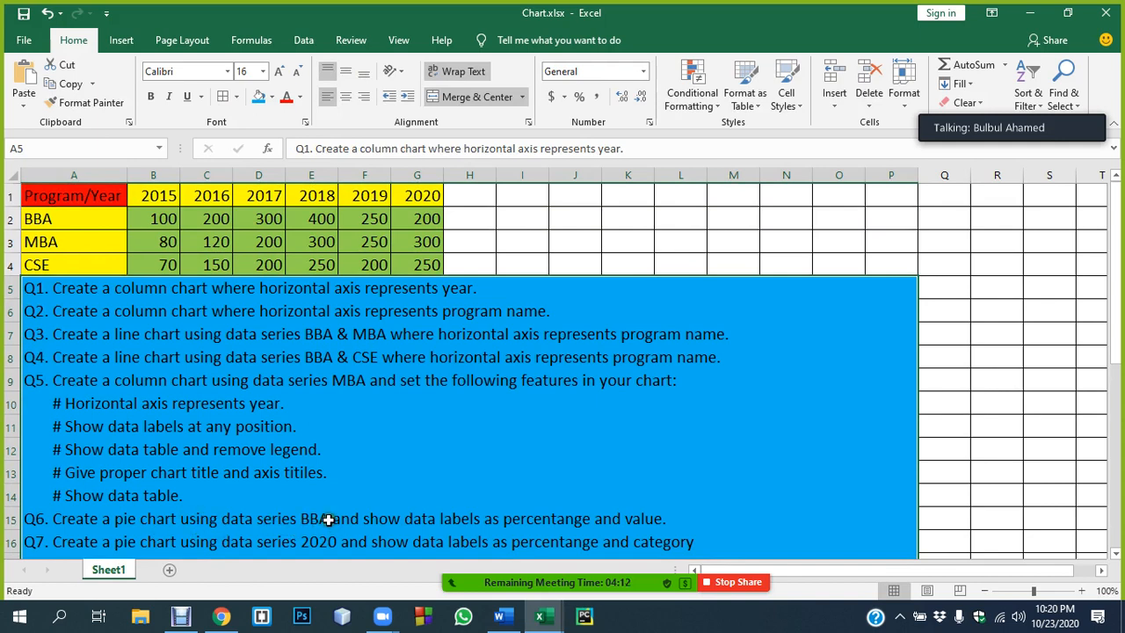
pyautogui.moveTo(42, 219); pyautogui.dragTo(420, 207)
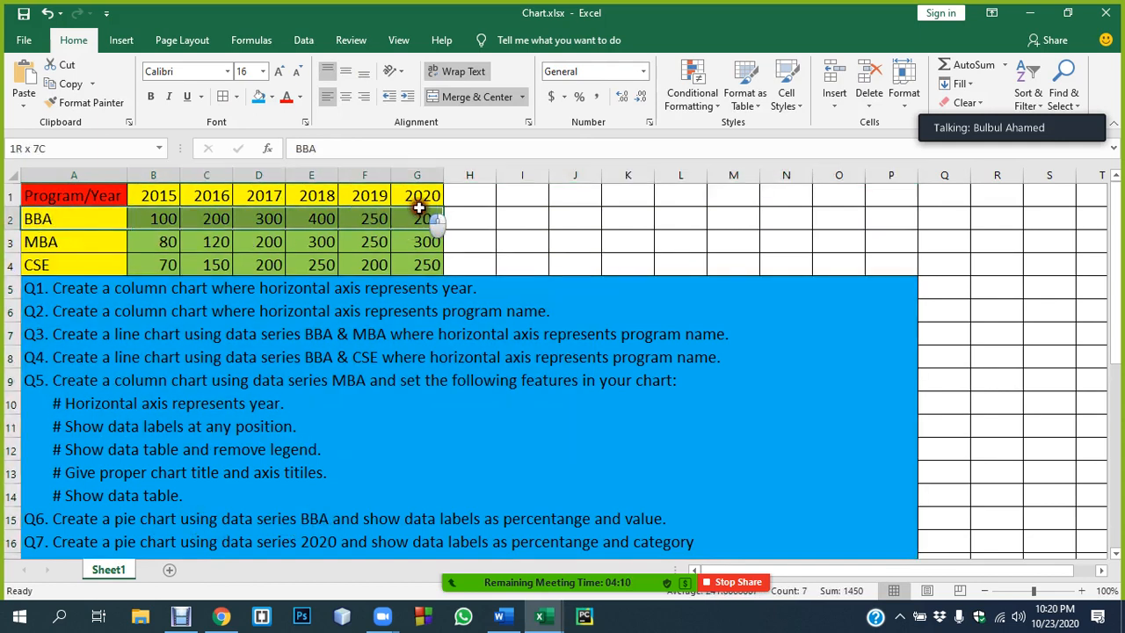
pyautogui.click(121, 40)
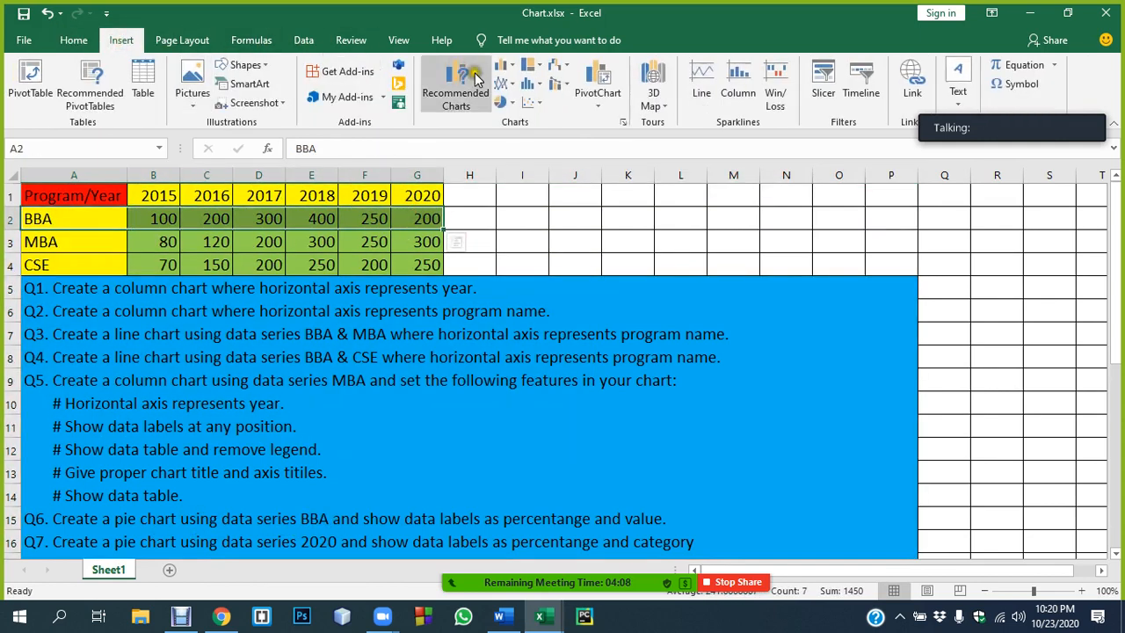
pyautogui.click(516, 100)
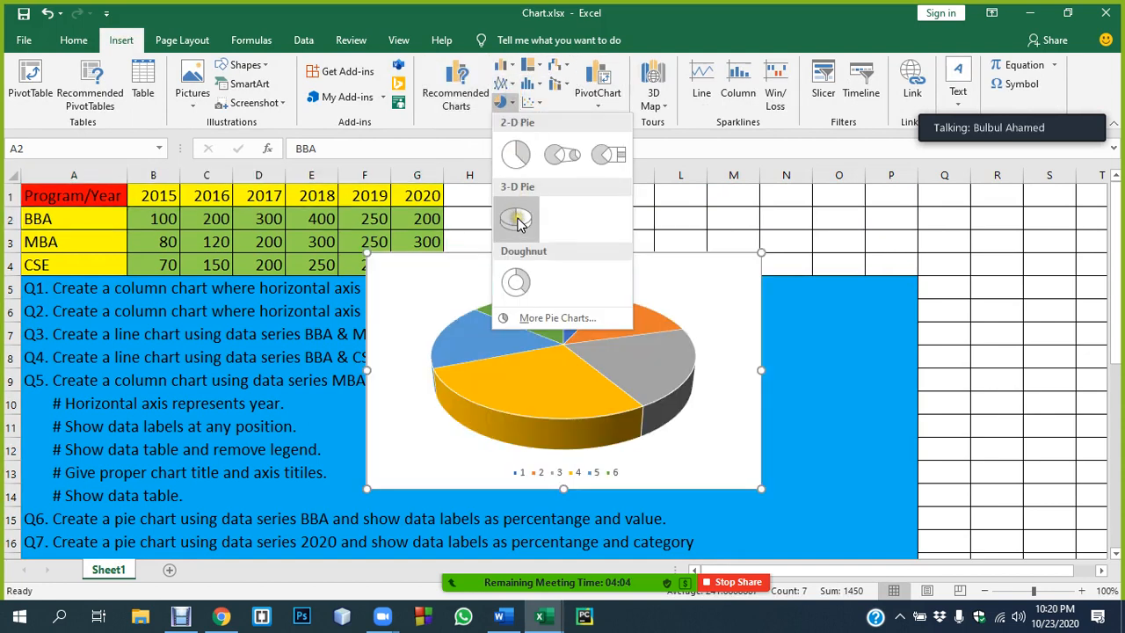
pyautogui.click(517, 221)
pyautogui.moveTo(713, 276); pyautogui.dragTo(957, 235)
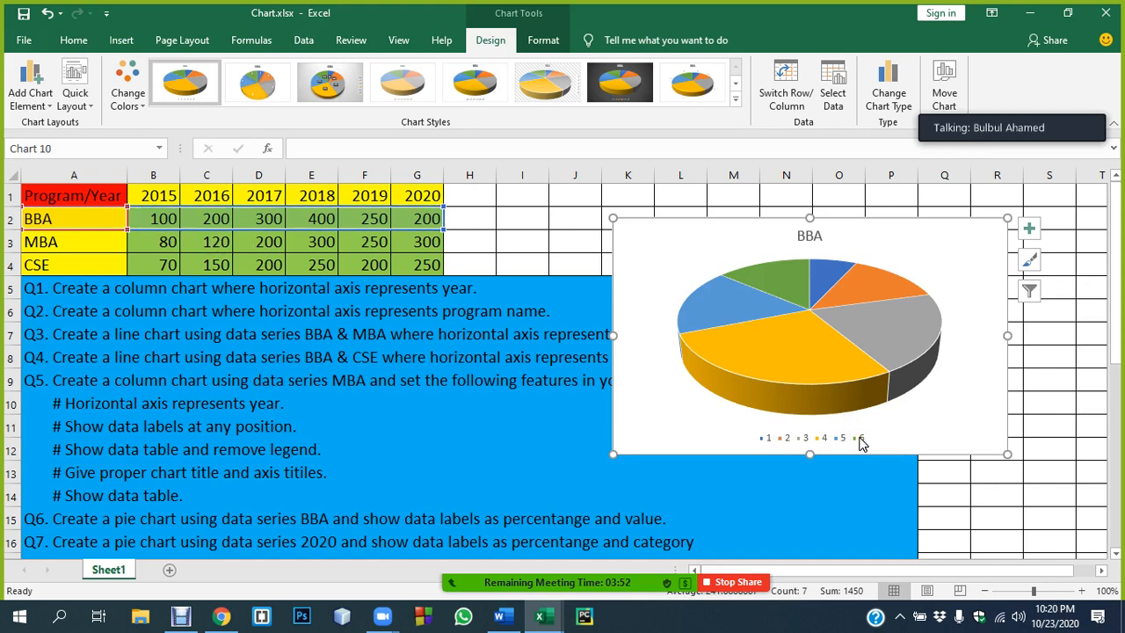
# Step: Set the pie chart's category axis labels to the years in B1:G1
pyautogui.moveTo(615, 577)
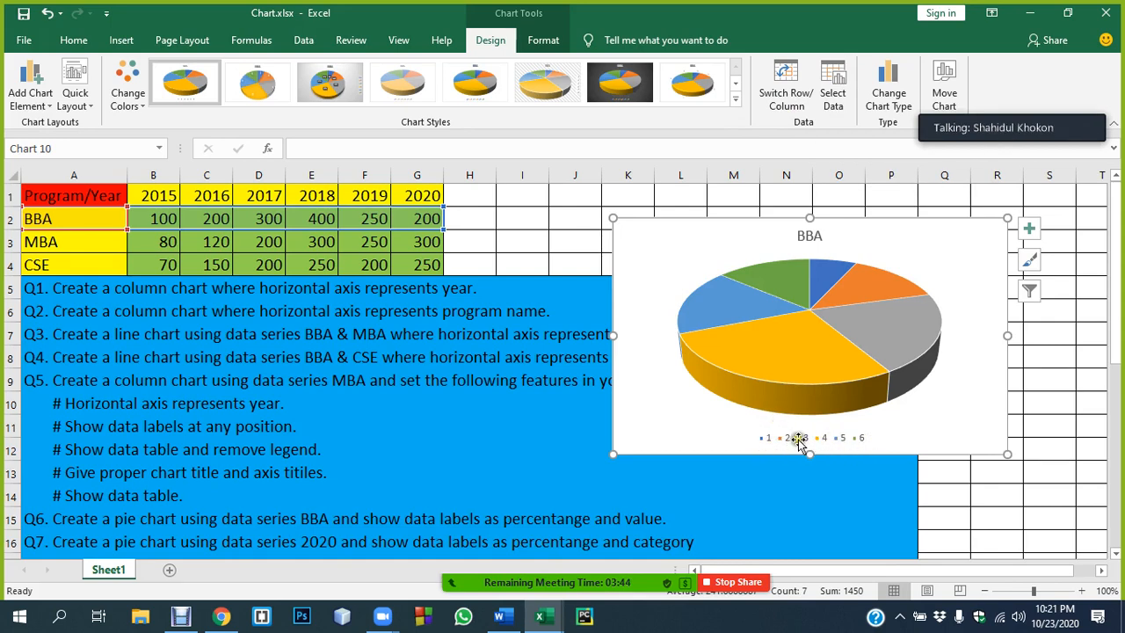
pyautogui.click(832, 93)
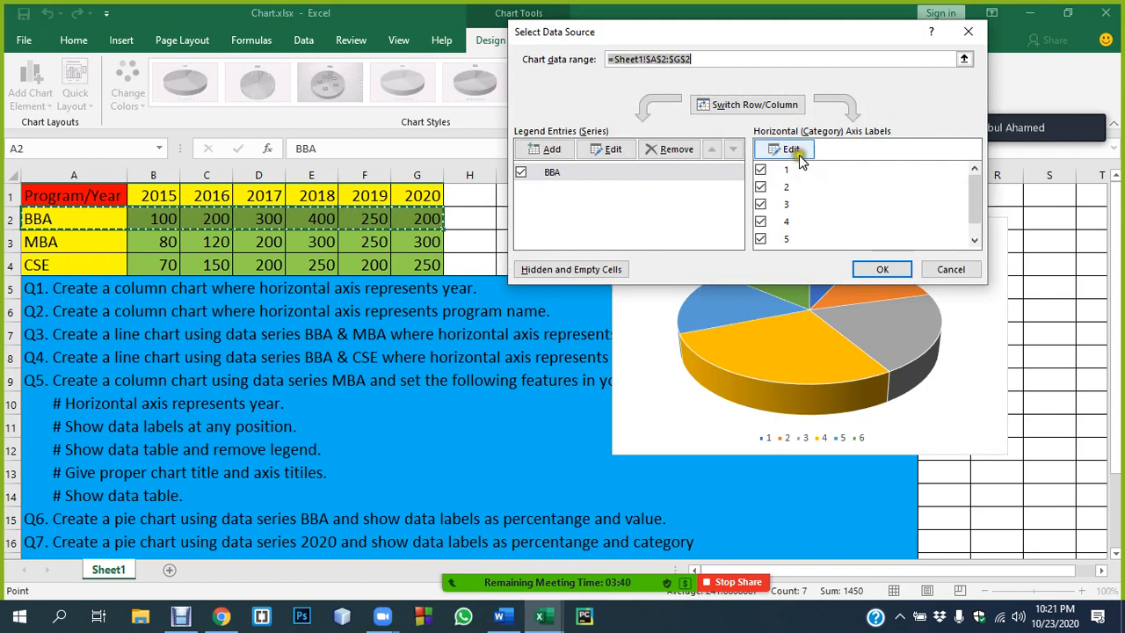
pyautogui.click(788, 149)
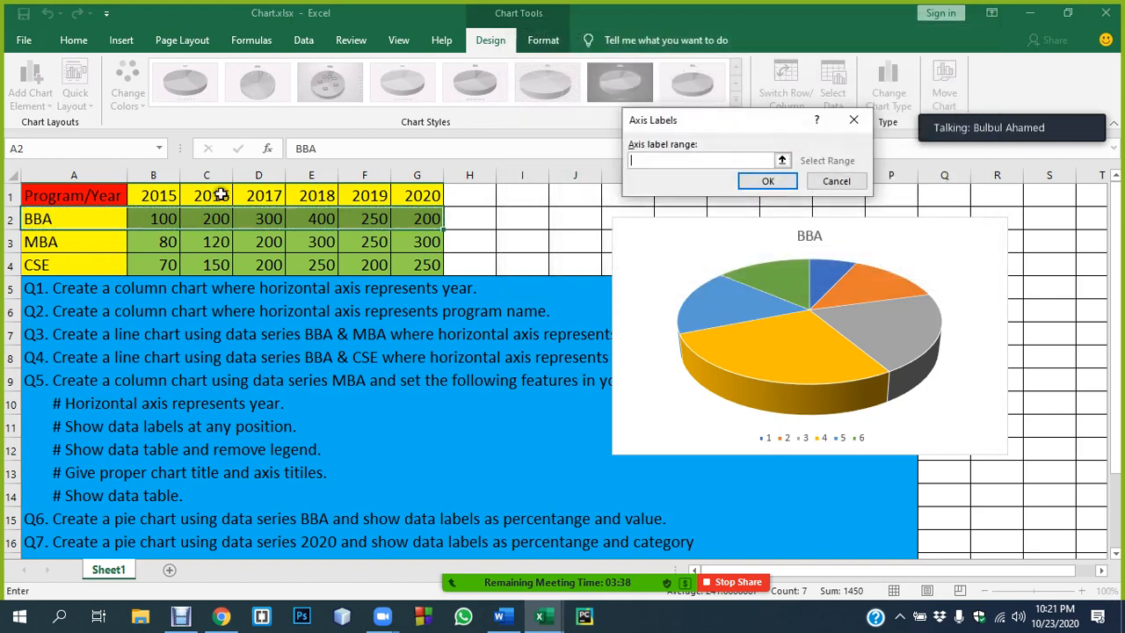
pyautogui.click(162, 195)
pyautogui.moveTo(162, 195); pyautogui.dragTo(431, 193)
pyautogui.click(774, 182)
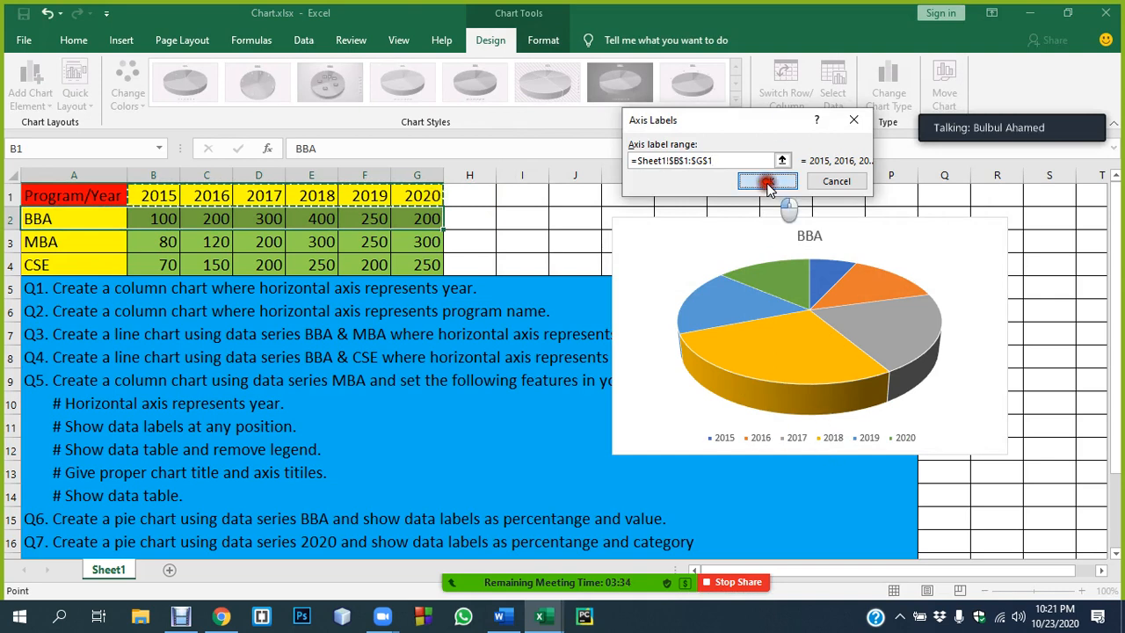
pyautogui.click(875, 268)
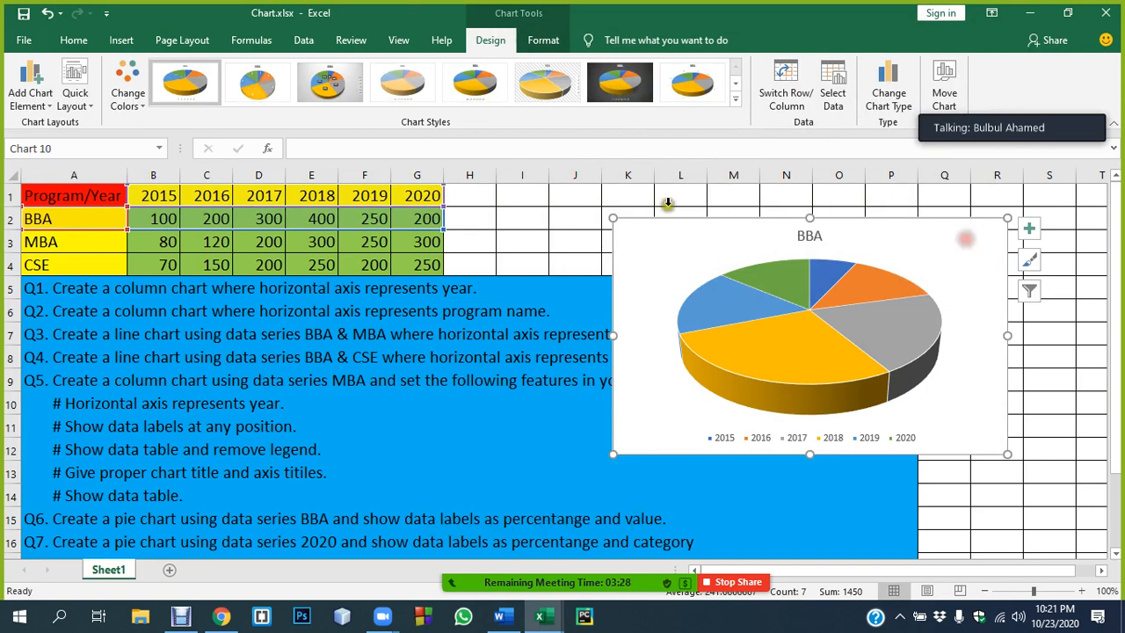
# Step: Add value data labels to the BBA pie chart's slices and open their detailed formatting options
pyautogui.click(35, 98)
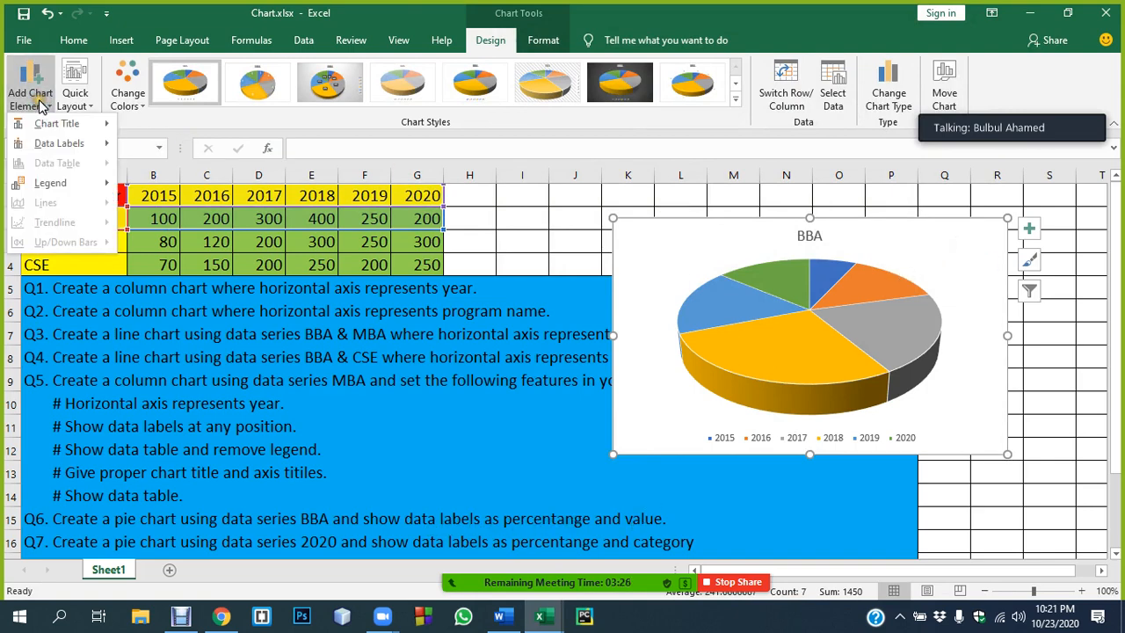
pyautogui.moveTo(50, 151)
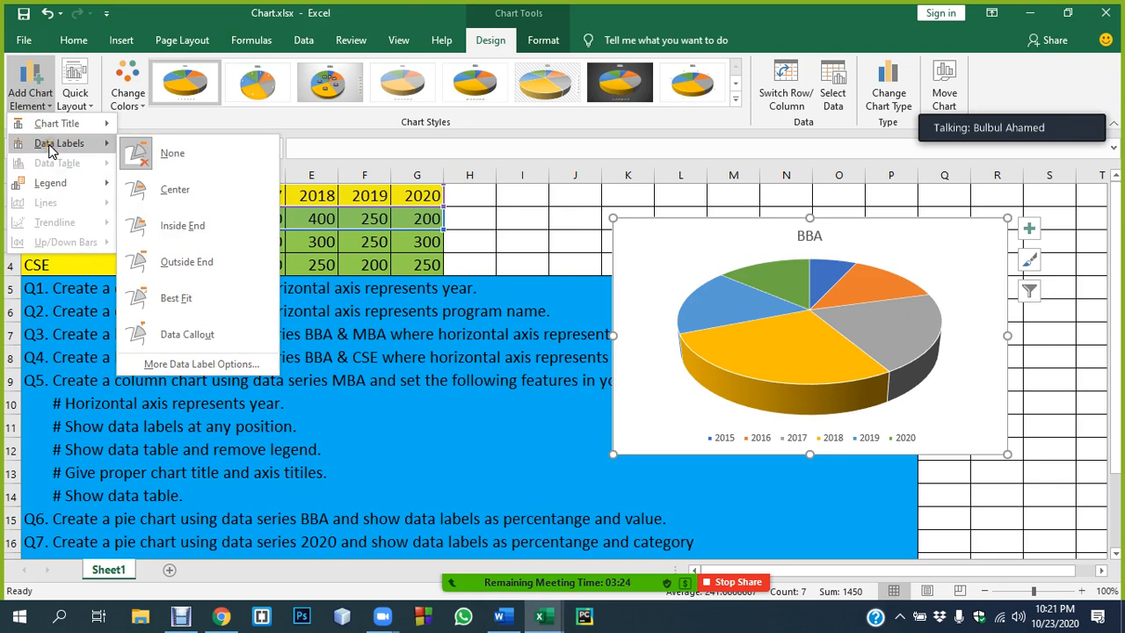
pyautogui.click(158, 366)
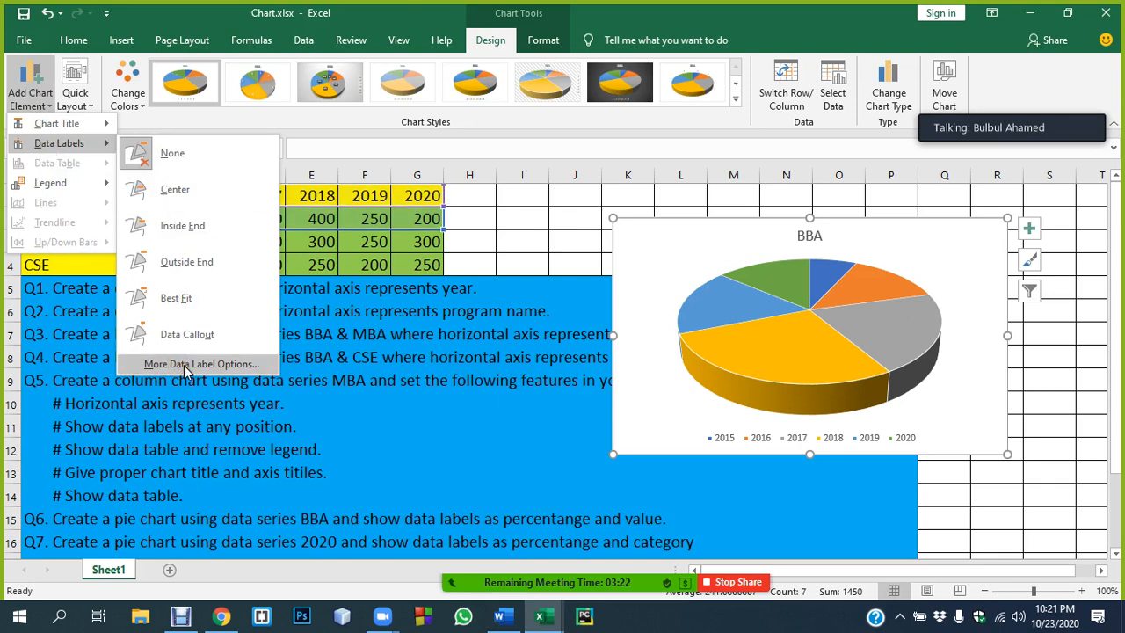
pyautogui.click(184, 364)
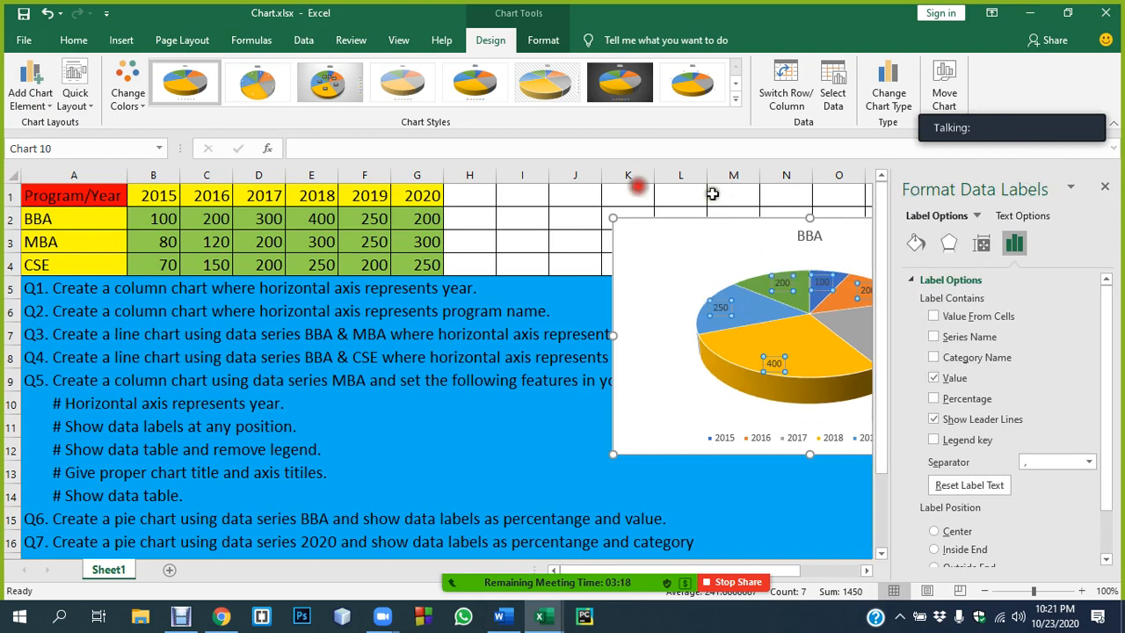
# Step: Move the BBA pie chart over columns H to O, starting at row 2, and leave its chart area selected
pyautogui.moveTo(716, 211); pyautogui.dragTo(553, 214)
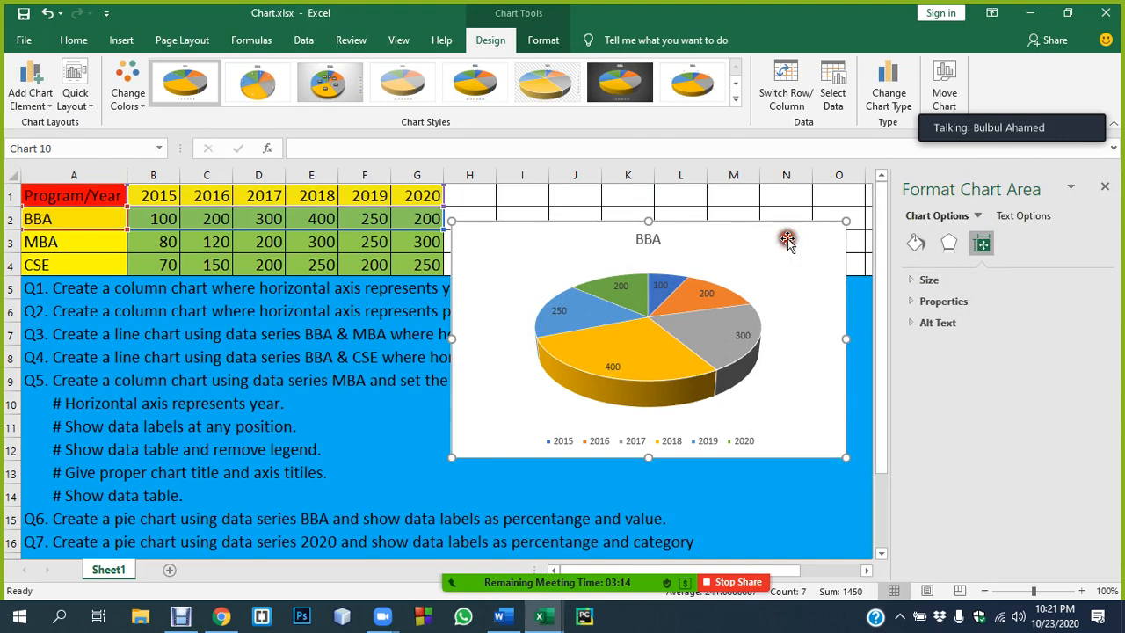
pyautogui.click(700, 303)
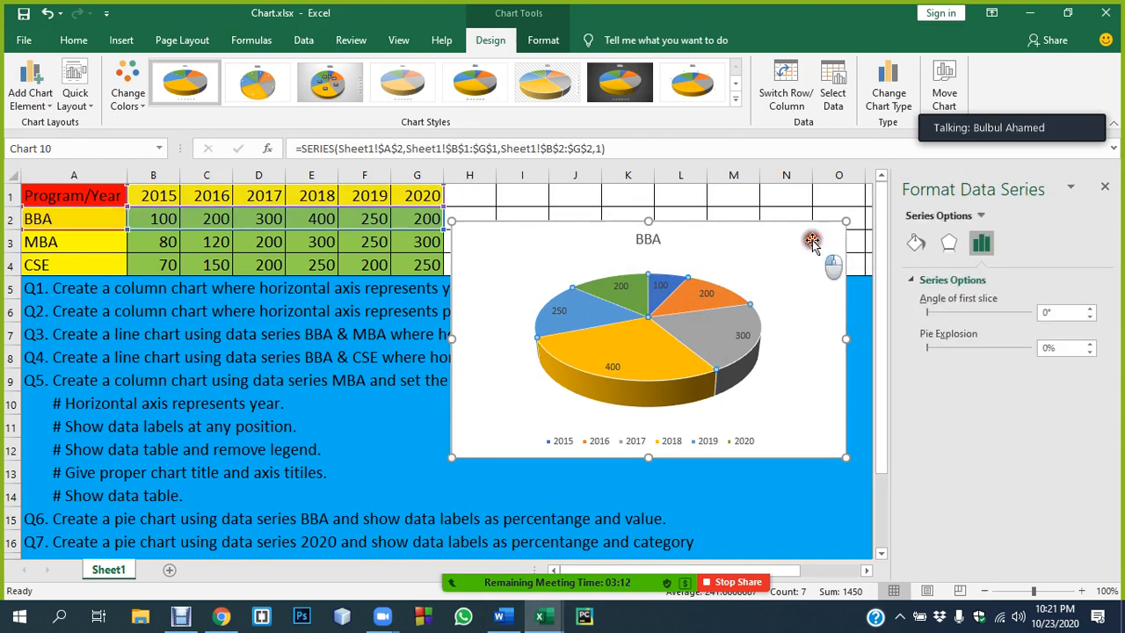
pyautogui.click(811, 241)
pyautogui.click(1070, 189)
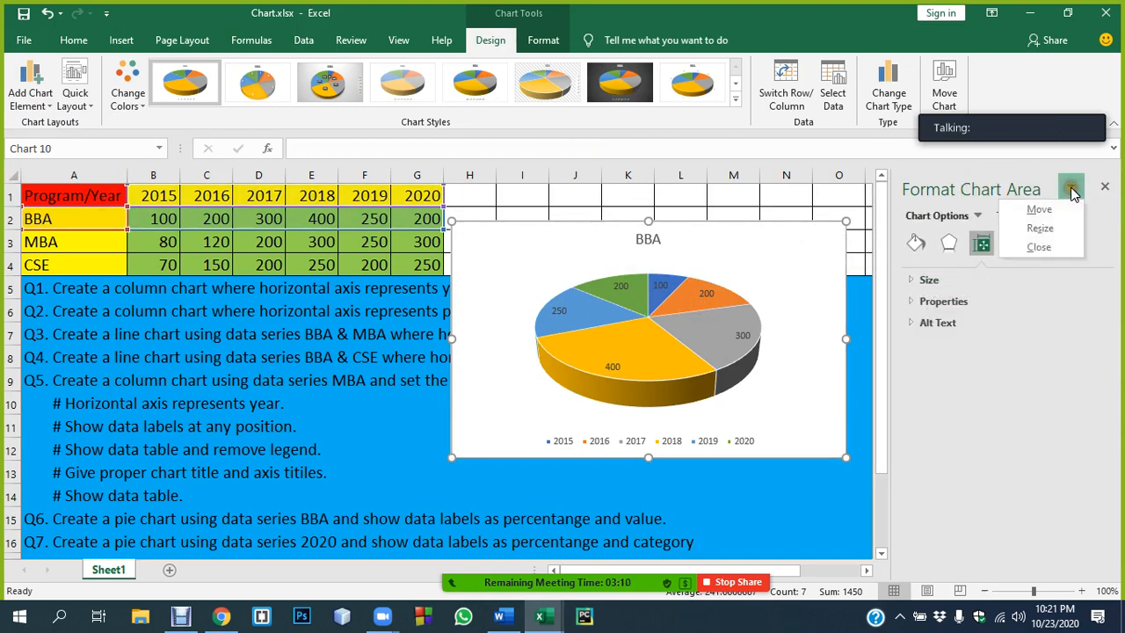
pyautogui.click(988, 174)
# Step: Open the detailed options of the BBA pie chart's data labels and add percentages next to the values
pyautogui.click(17, 84)
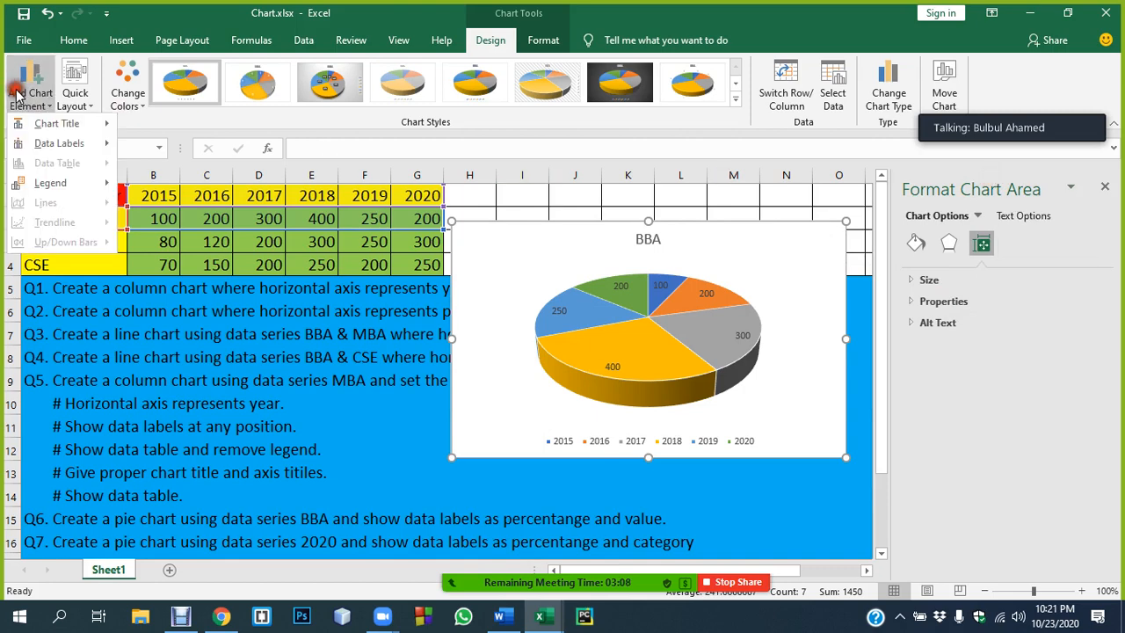
pyautogui.moveTo(61, 144)
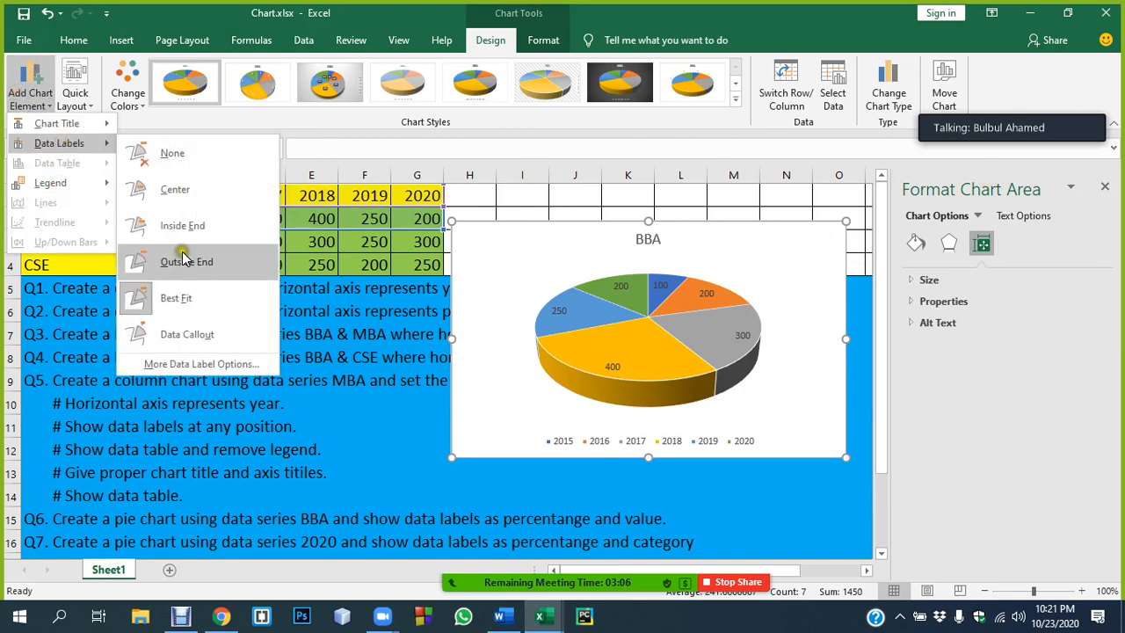
pyautogui.click(188, 363)
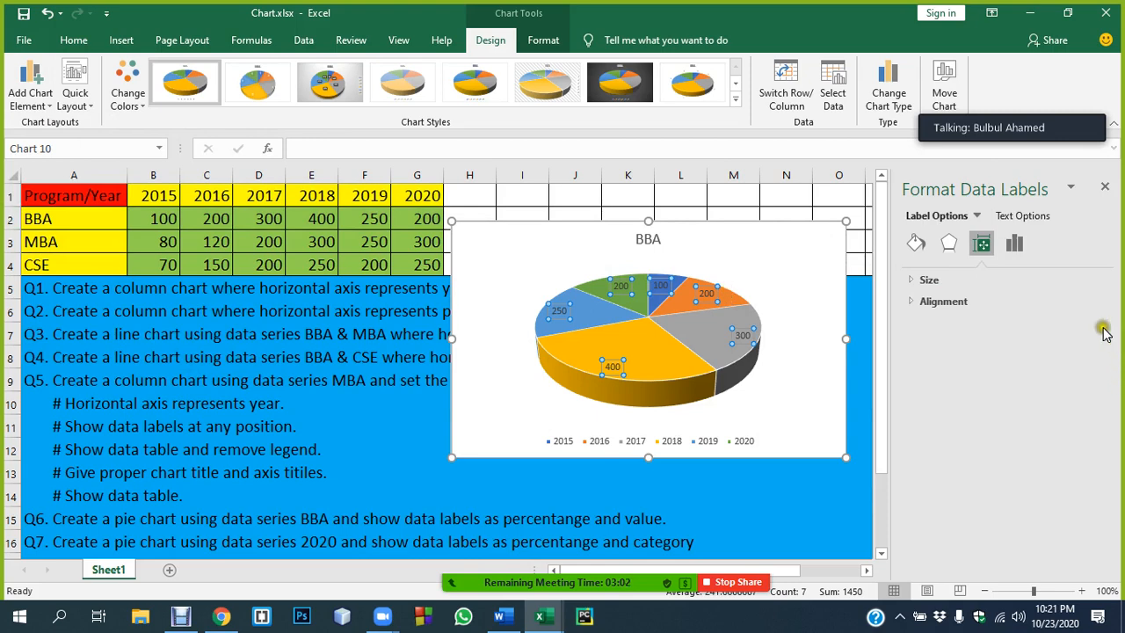
pyautogui.click(1014, 245)
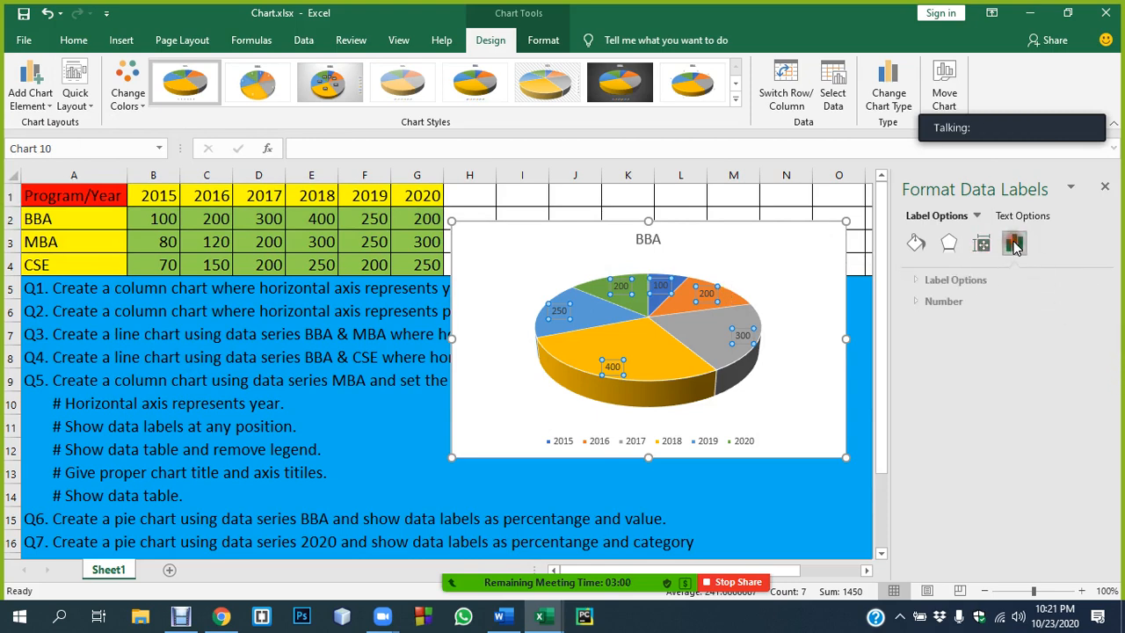
pyautogui.click(911, 248)
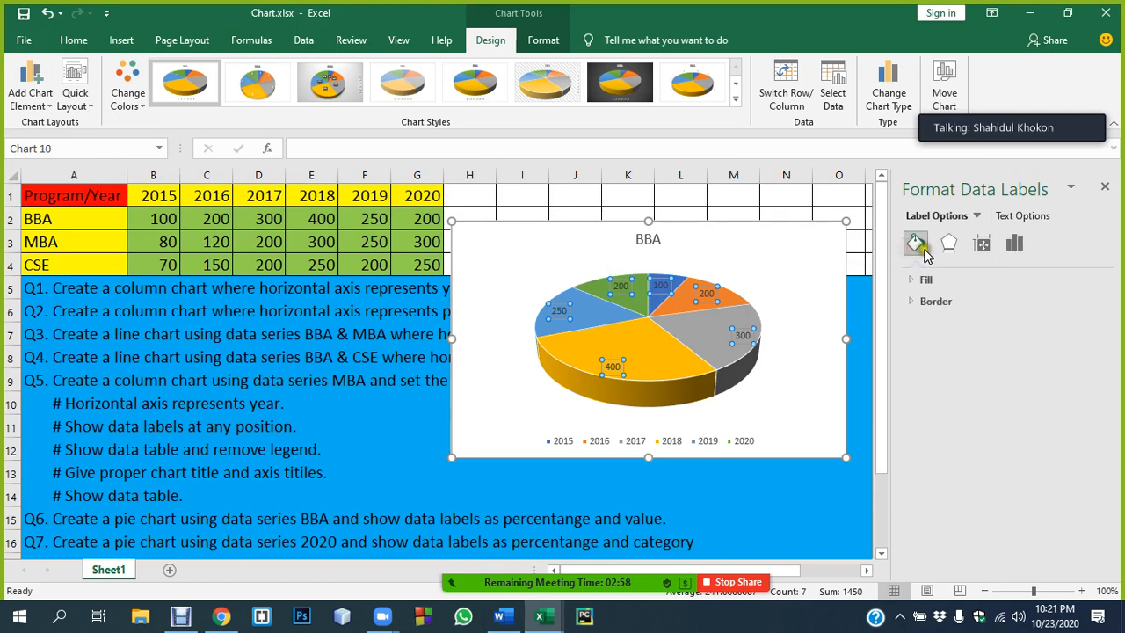
pyautogui.click(948, 244)
pyautogui.click(982, 245)
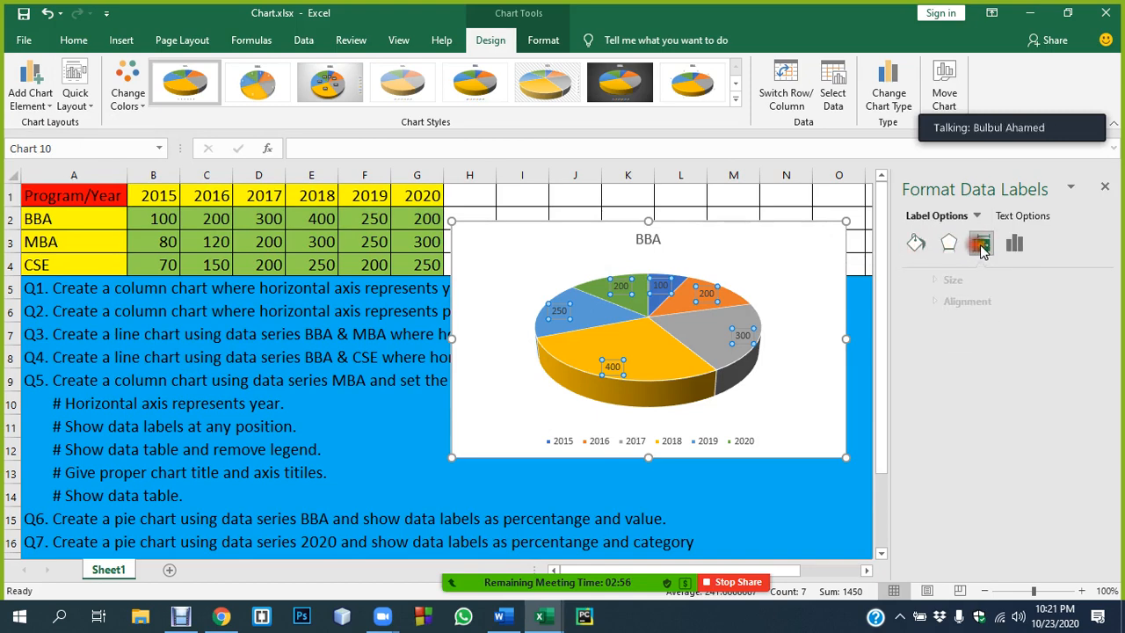
pyautogui.click(1014, 245)
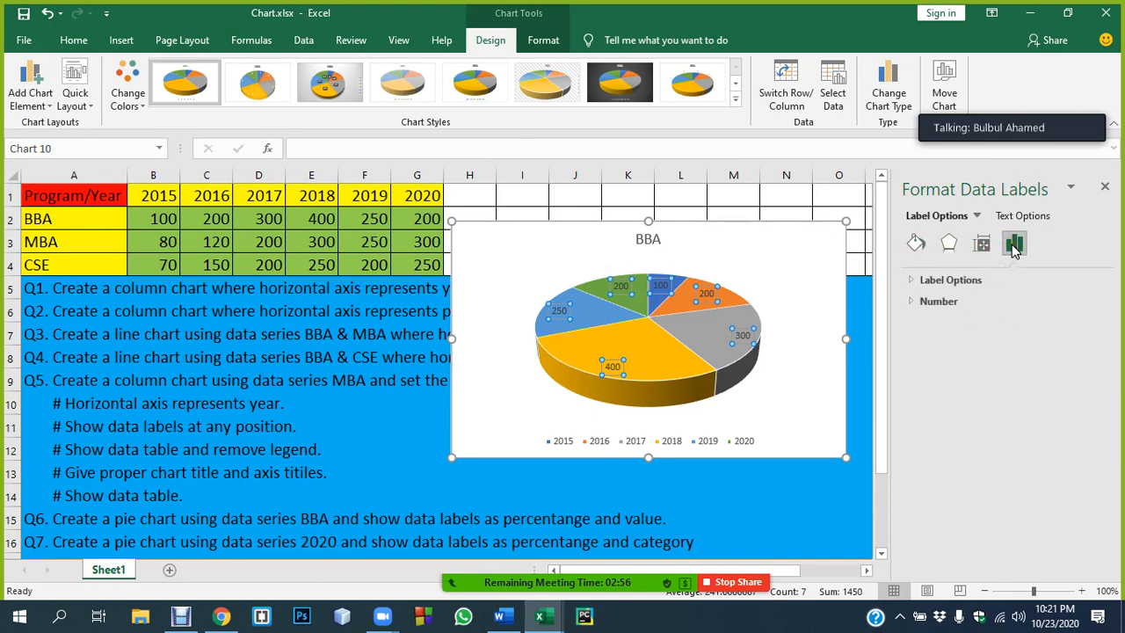
pyautogui.click(914, 280)
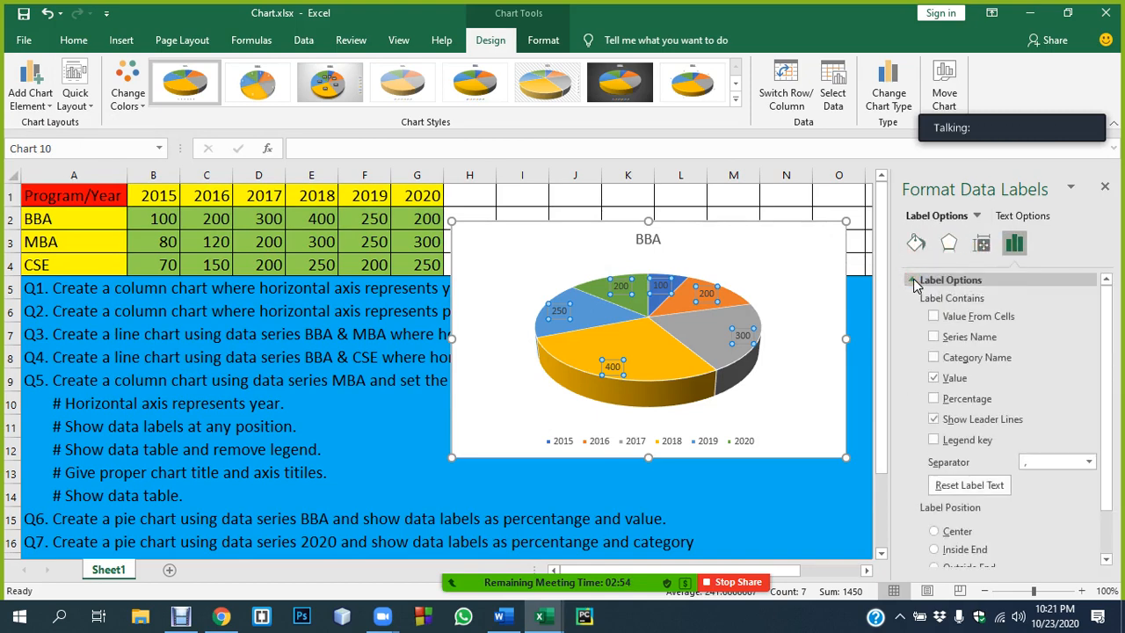
pyautogui.click(934, 400)
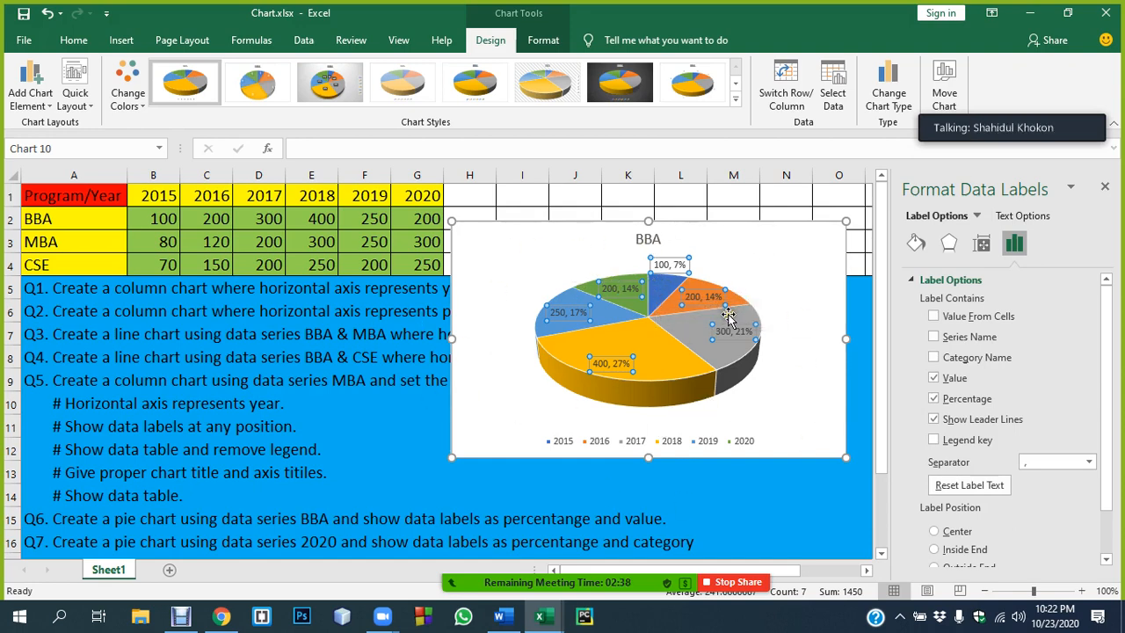
# Step: Toggle the value off and back on in the data labels, and add the category name and series name
pyautogui.click(935, 379)
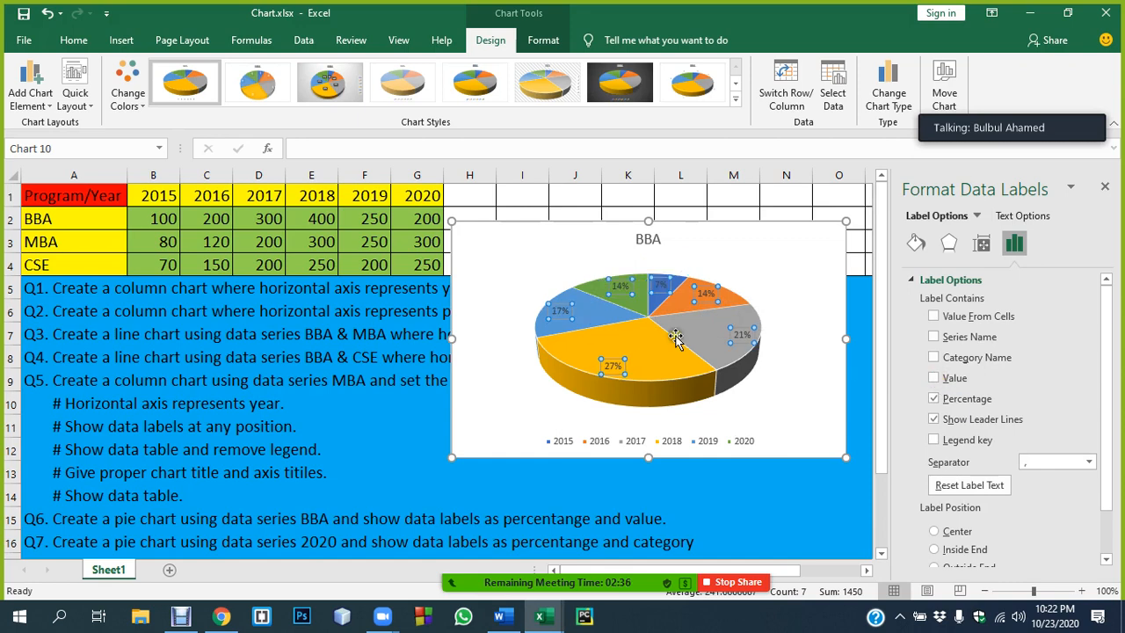
pyautogui.click(935, 378)
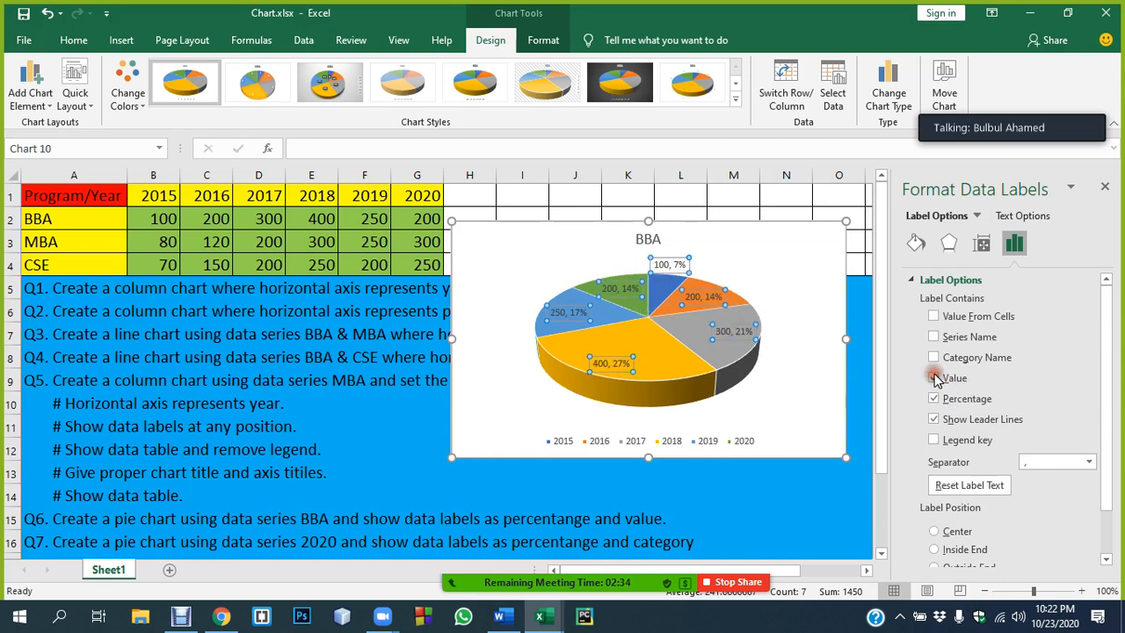
pyautogui.click(934, 358)
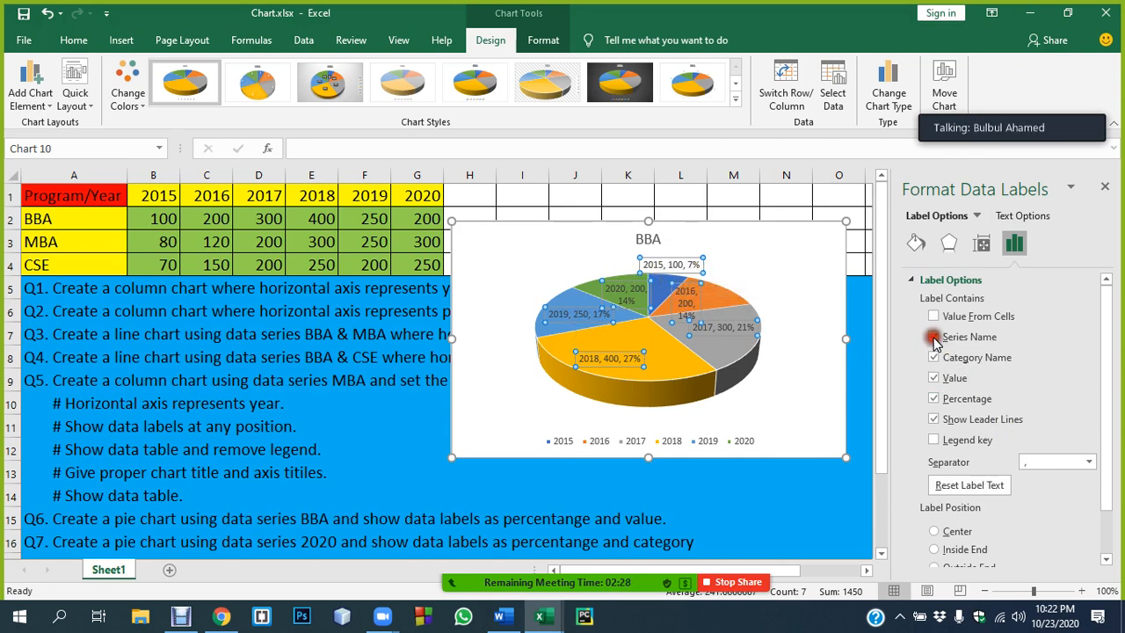
pyautogui.click(934, 338)
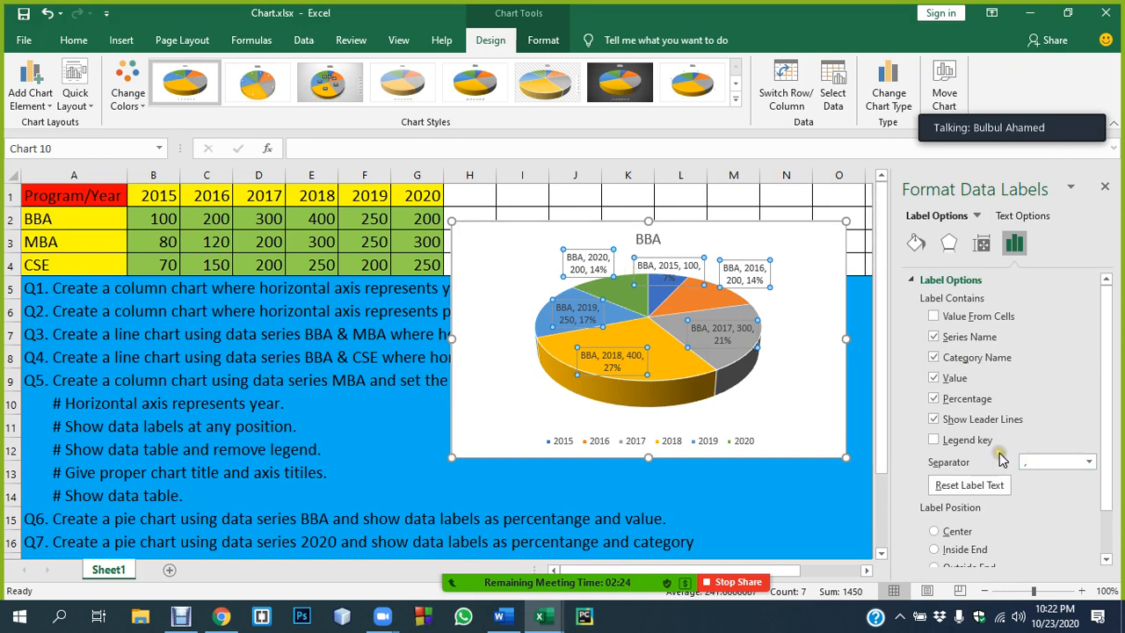
# Step: Move the BBA pie chart down below question Q7 so that it clears the data table and the questions
pyautogui.moveTo(779, 244); pyautogui.dragTo(792, 304)
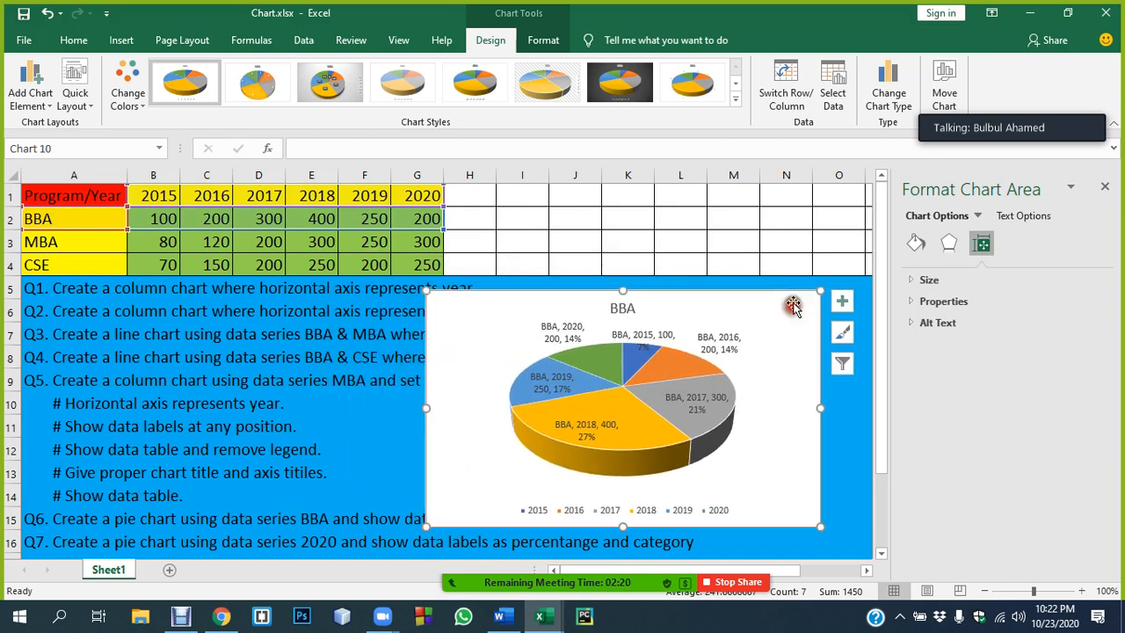
pyautogui.click(758, 243)
pyautogui.click(774, 305)
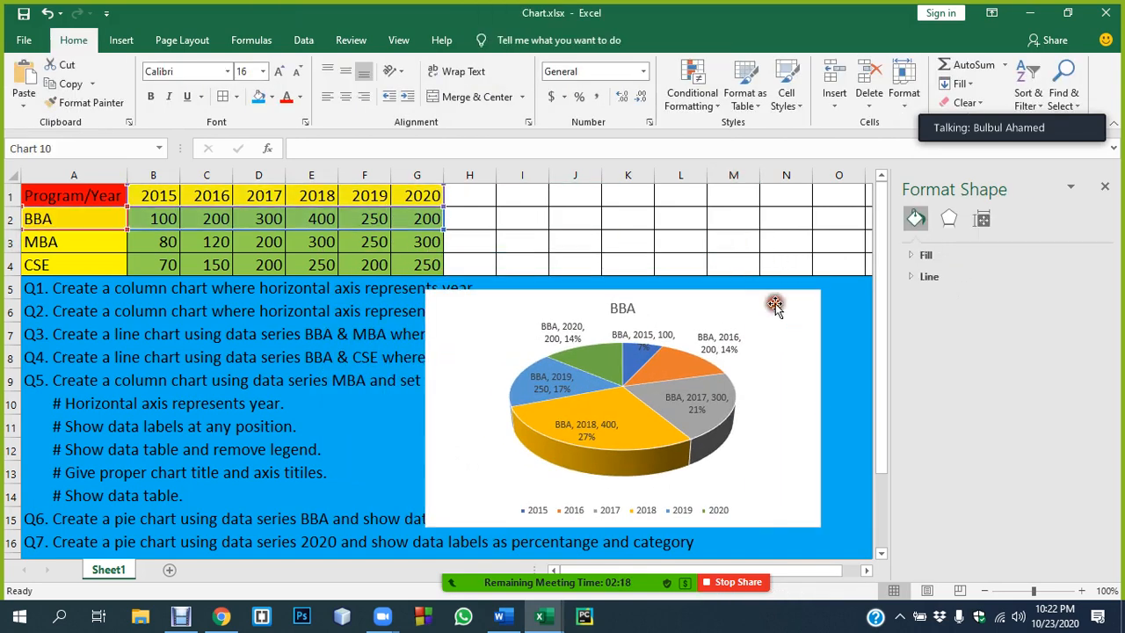
pyautogui.click(423, 196)
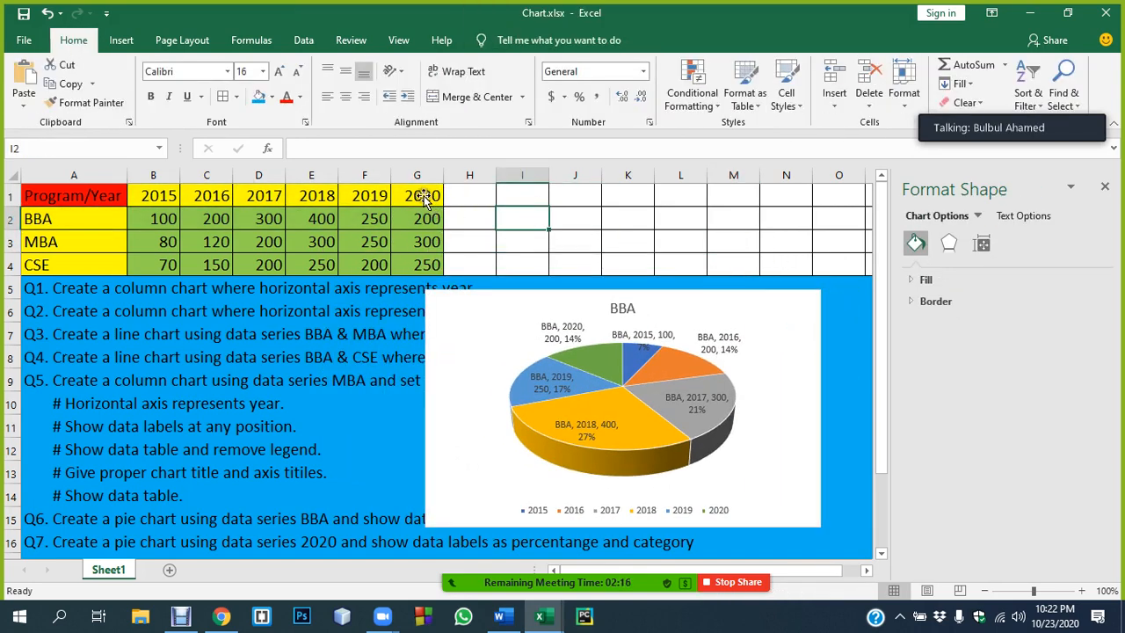
pyautogui.moveTo(427, 188); pyautogui.dragTo(431, 263)
pyautogui.click(799, 304)
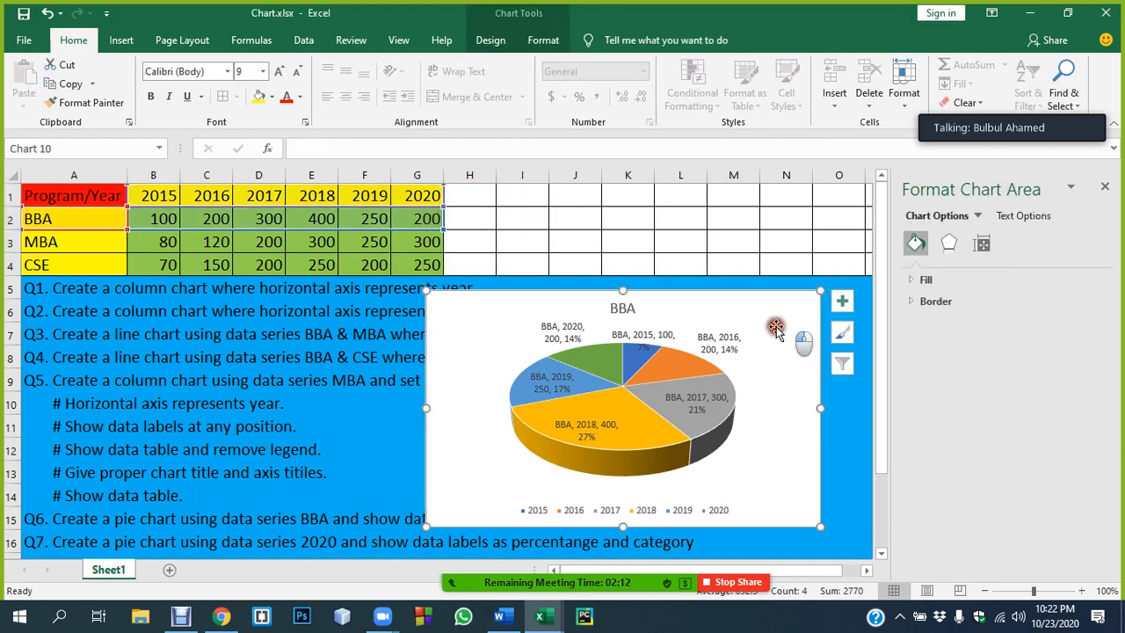
pyautogui.moveTo(796, 316); pyautogui.dragTo(504, 592)
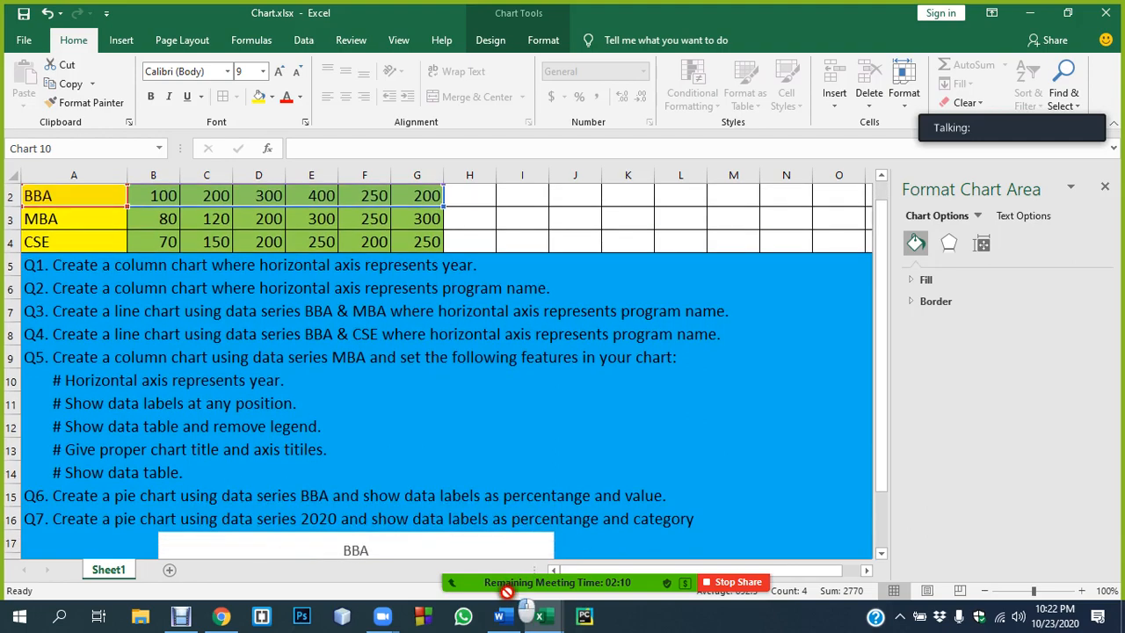
pyautogui.moveTo(782, 292); pyautogui.dragTo(542, 550)
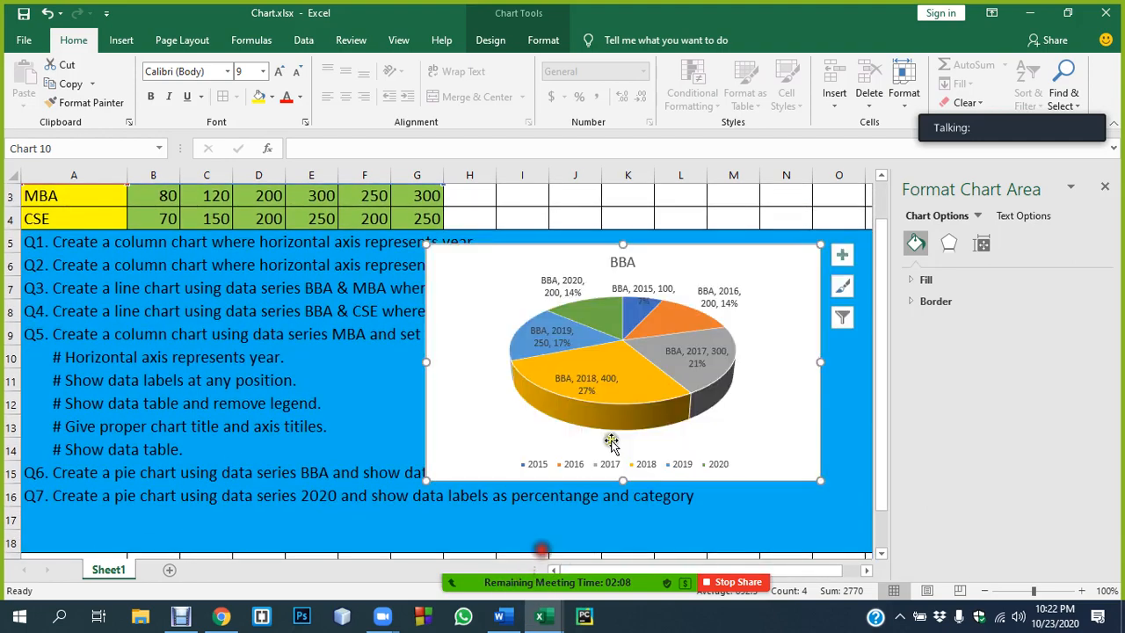
pyautogui.moveTo(822, 268); pyautogui.dragTo(728, 440)
pyautogui.scroll(-5, 728, 440)
pyautogui.scroll(3, 748, 319)
pyautogui.moveTo(782, 247); pyautogui.dragTo(828, 532)
pyautogui.scroll(6, 615, 352)
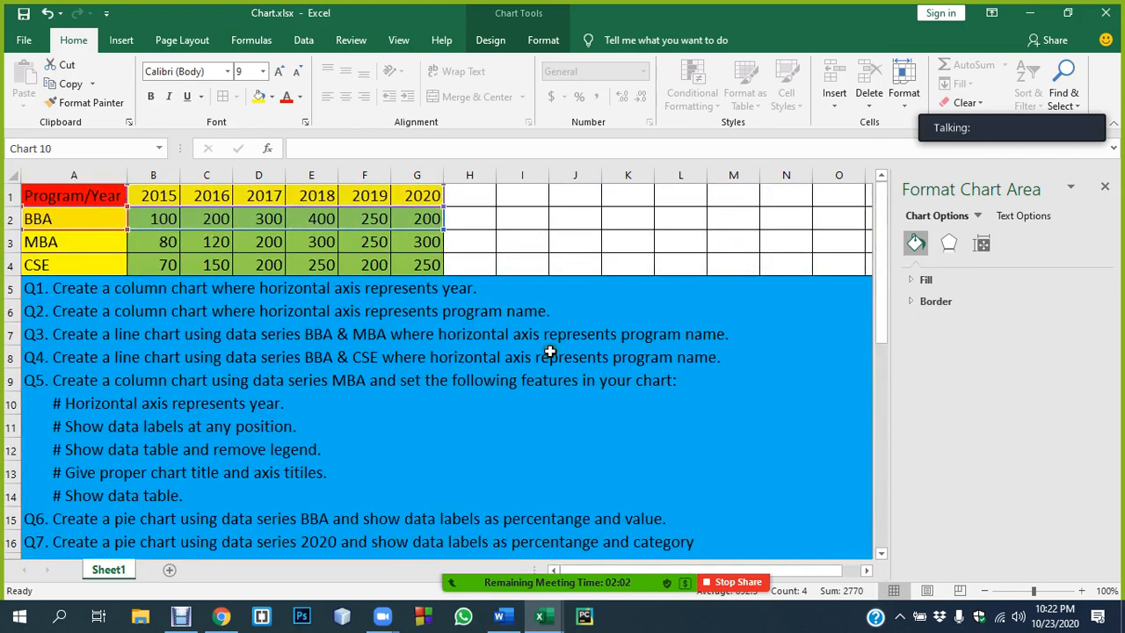
# Step: Try a 2-D pie chart of the 2020 column including its header, G1:G4, and delete that chart
pyautogui.click(509, 233)
pyautogui.moveTo(420, 199); pyautogui.dragTo(421, 262)
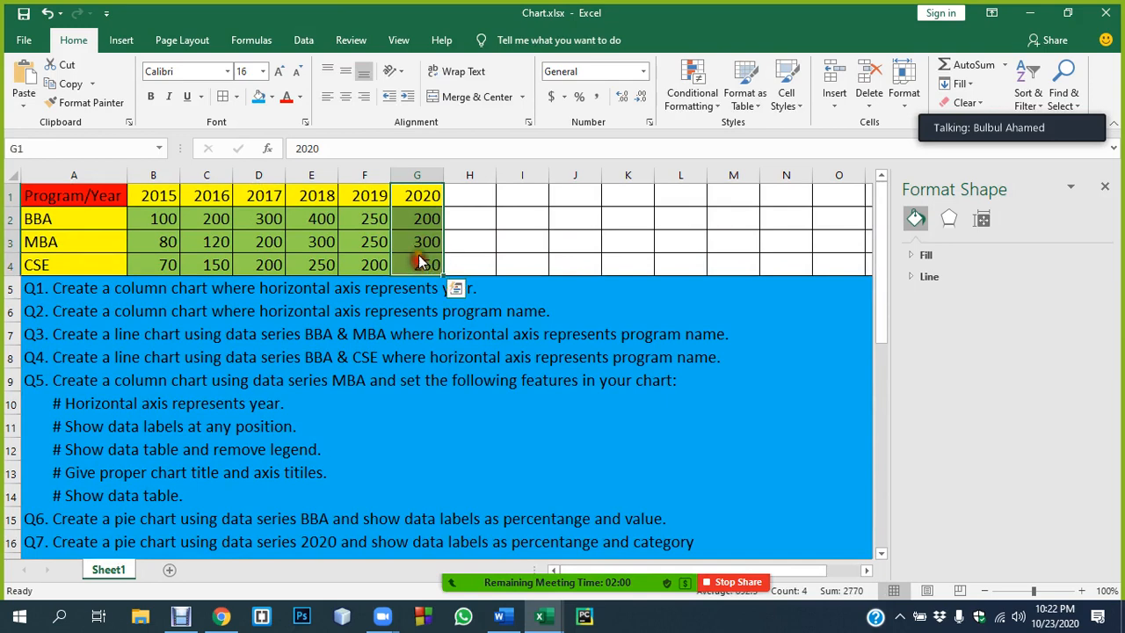
pyautogui.click(121, 39)
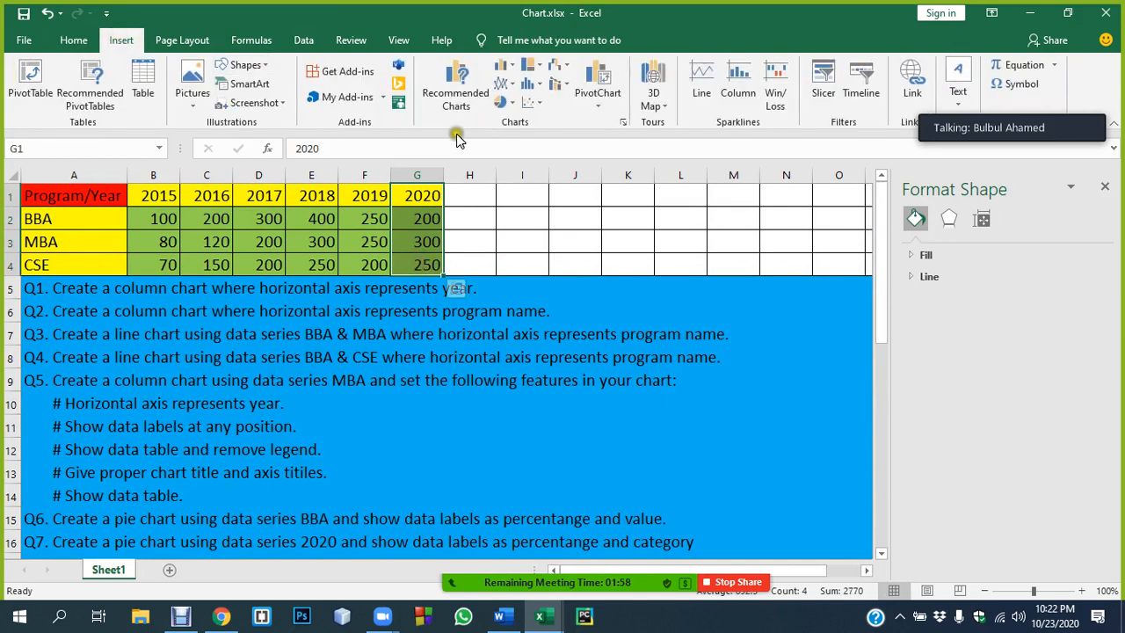
pyautogui.click(501, 102)
pyautogui.click(534, 154)
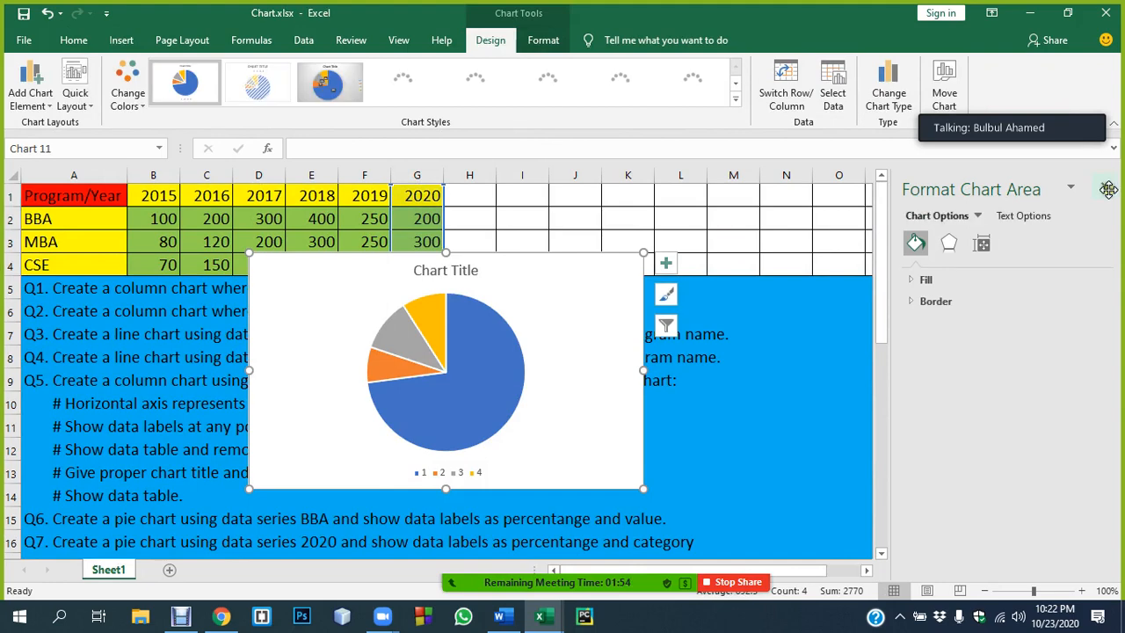
pyautogui.click(1105, 186)
pyautogui.moveTo(545, 268); pyautogui.dragTo(1068, 257)
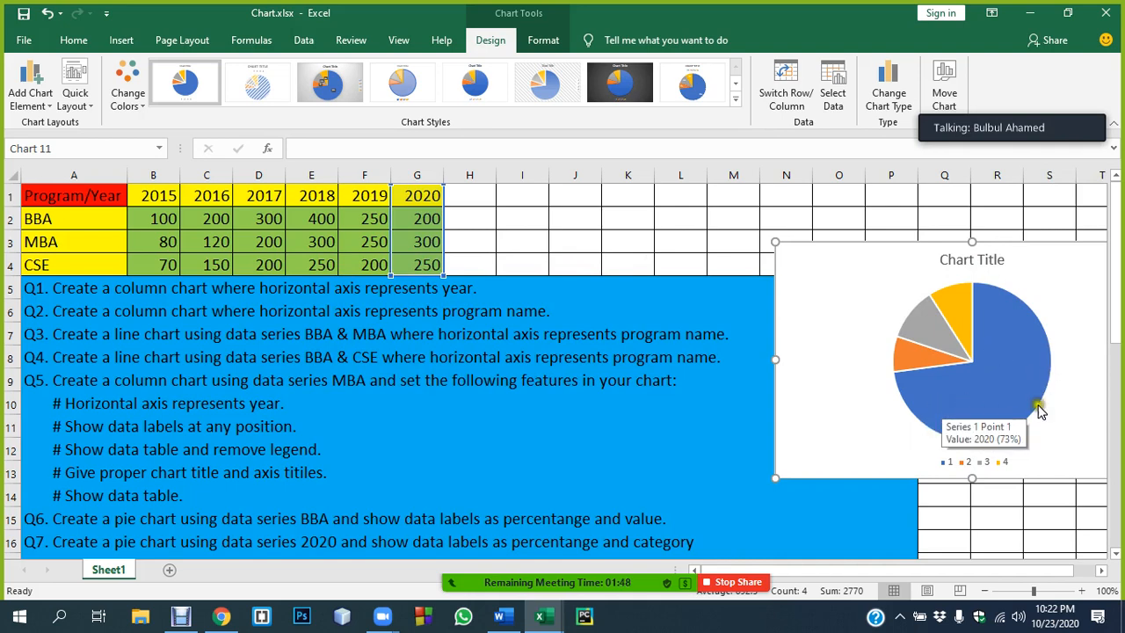
pyautogui.moveTo(1060, 264); pyautogui.dragTo(826, 278)
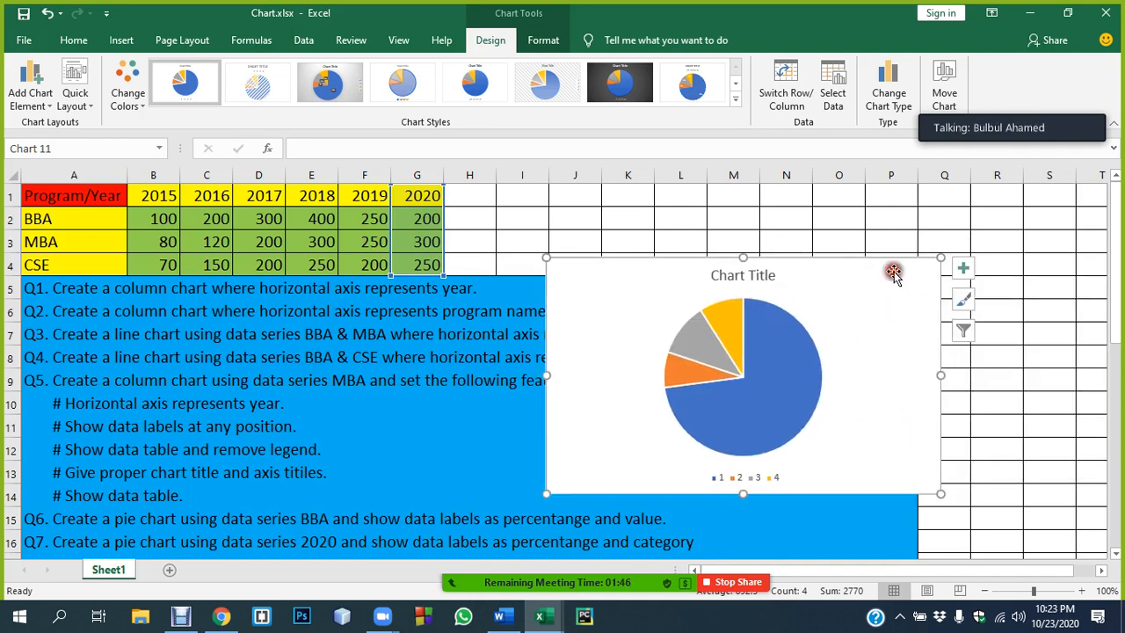
pyautogui.press('Delete')
pyautogui.click(681, 221)
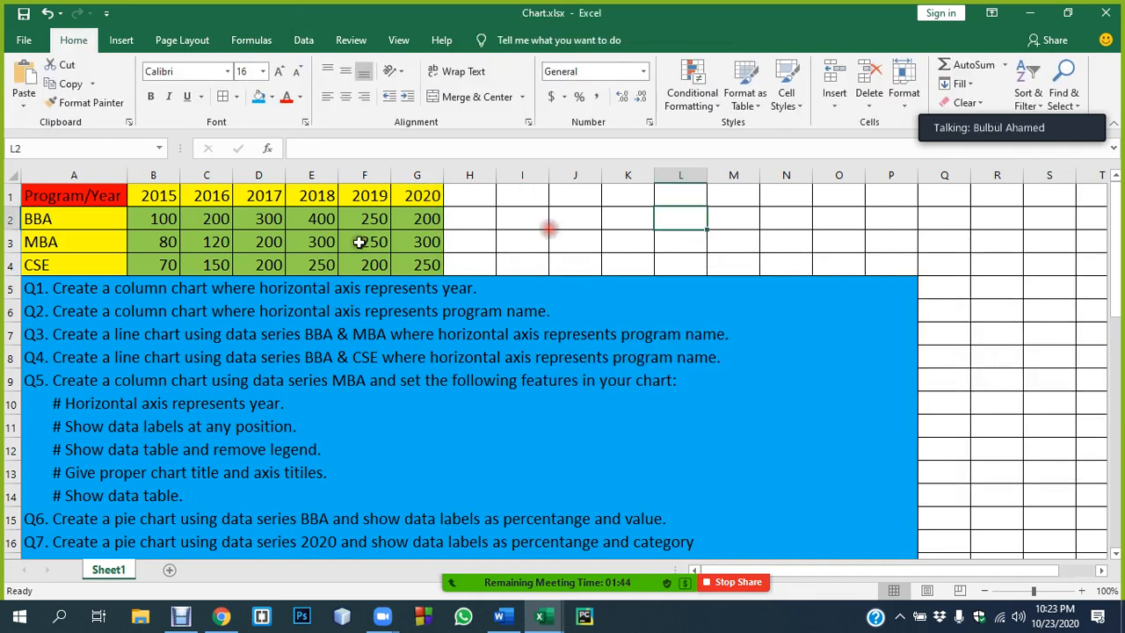
# Step: Insert a 3-D pie chart from the 2020 values in G2:G4 and move it over columns M to T, starting at row 2
pyautogui.moveTo(406, 220); pyautogui.dragTo(410, 262)
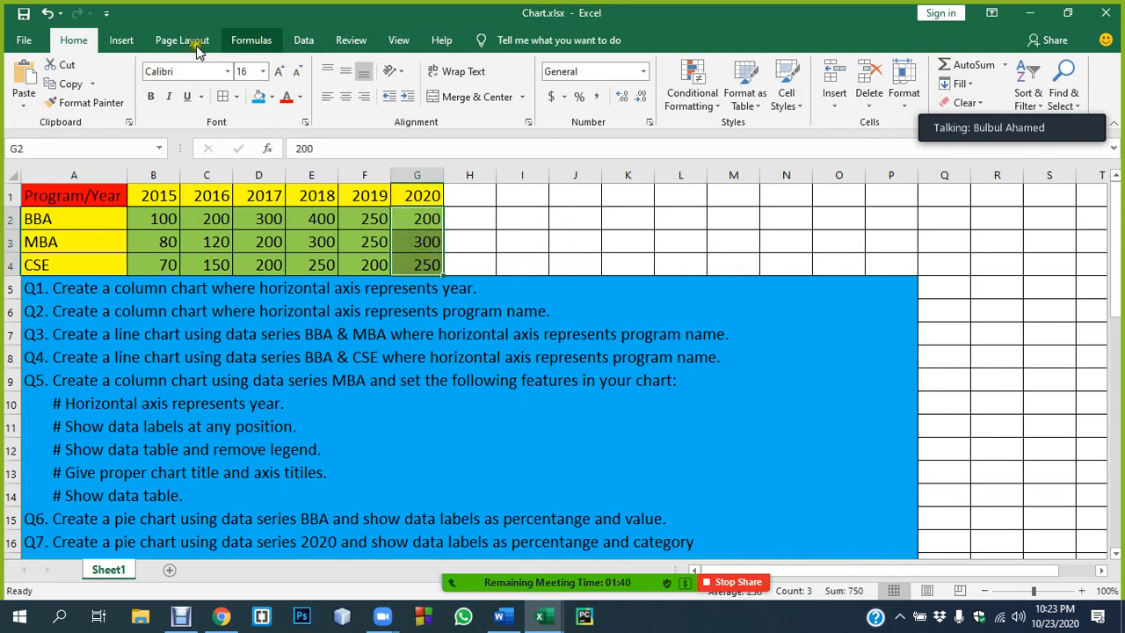
pyautogui.click(123, 40)
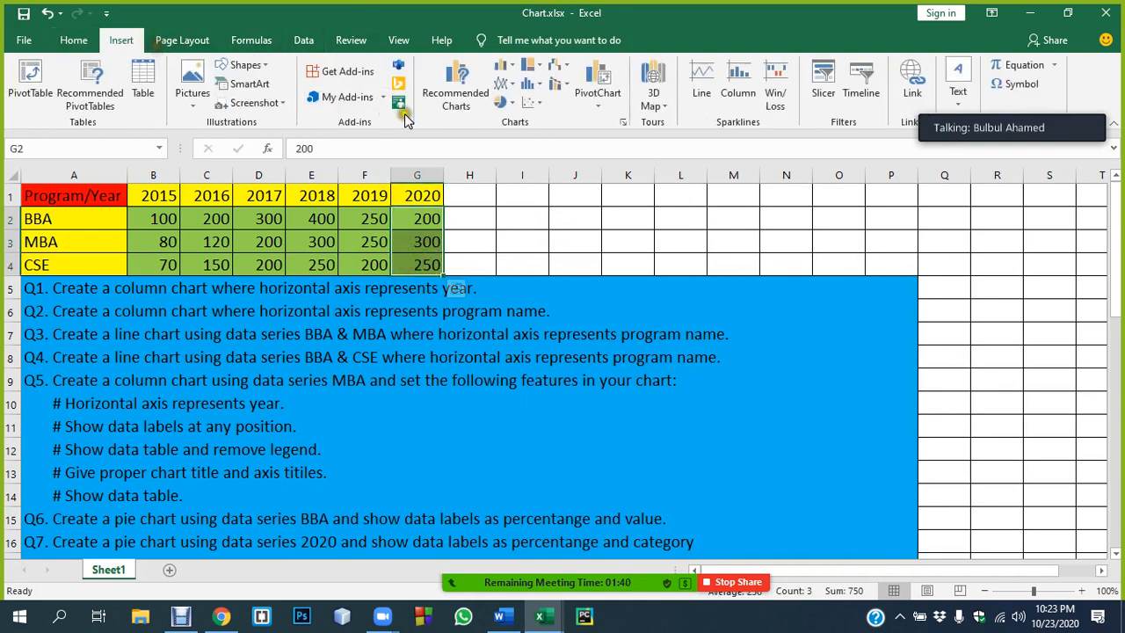
pyautogui.click(514, 103)
pyautogui.click(519, 225)
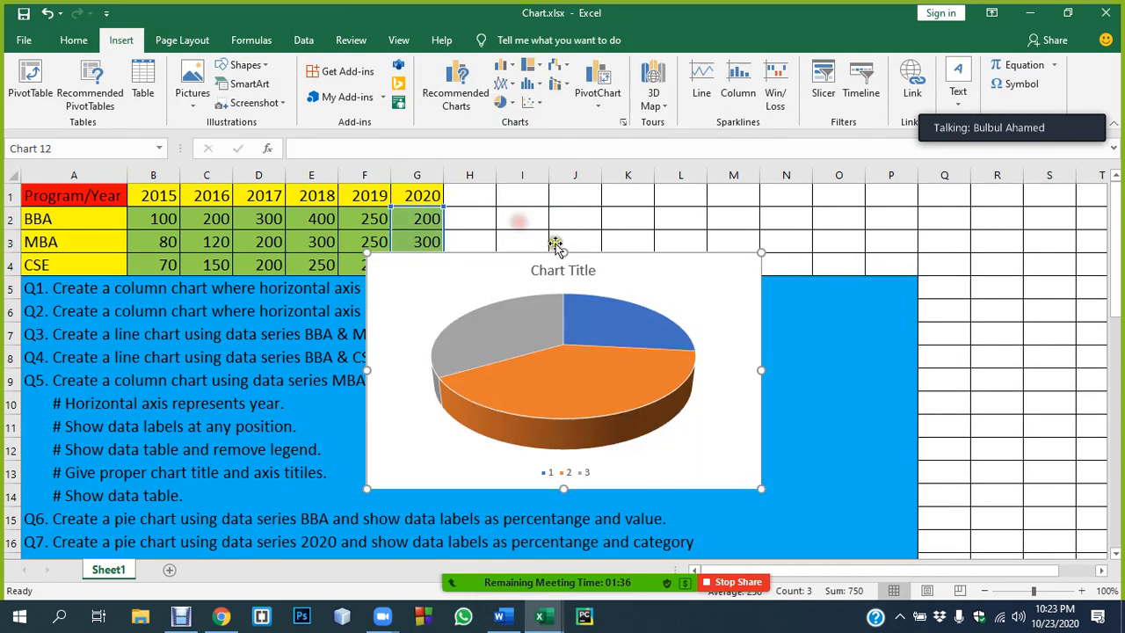
pyautogui.moveTo(556, 244); pyautogui.dragTo(1028, 244)
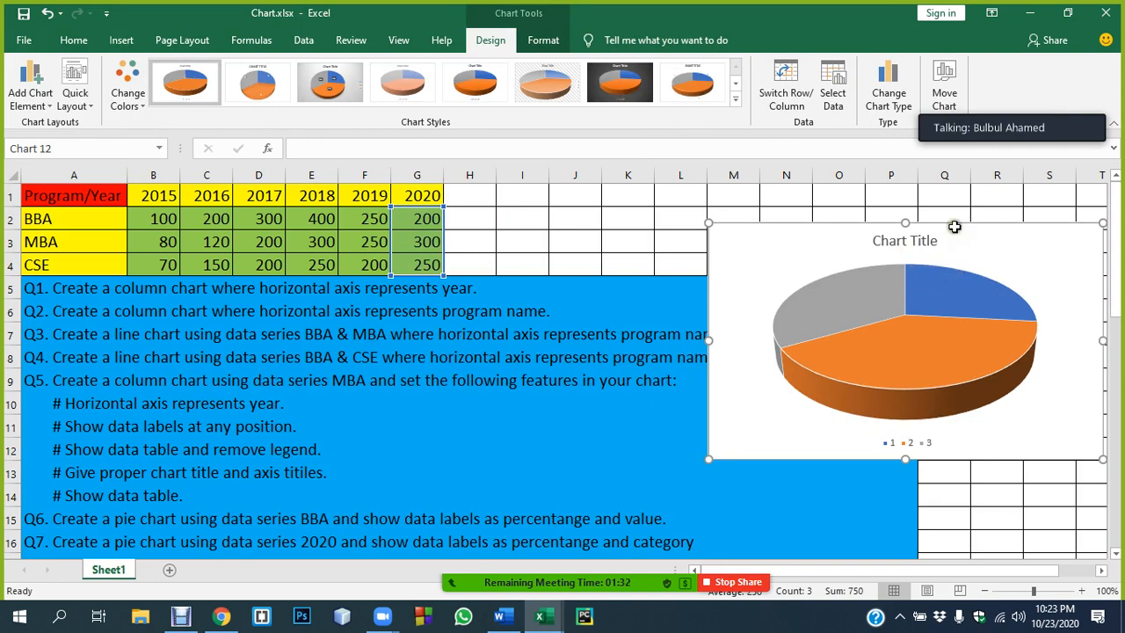
# Step: Set the 2020 pie chart's category axis labels to the program names in A2:A4
pyautogui.click(837, 92)
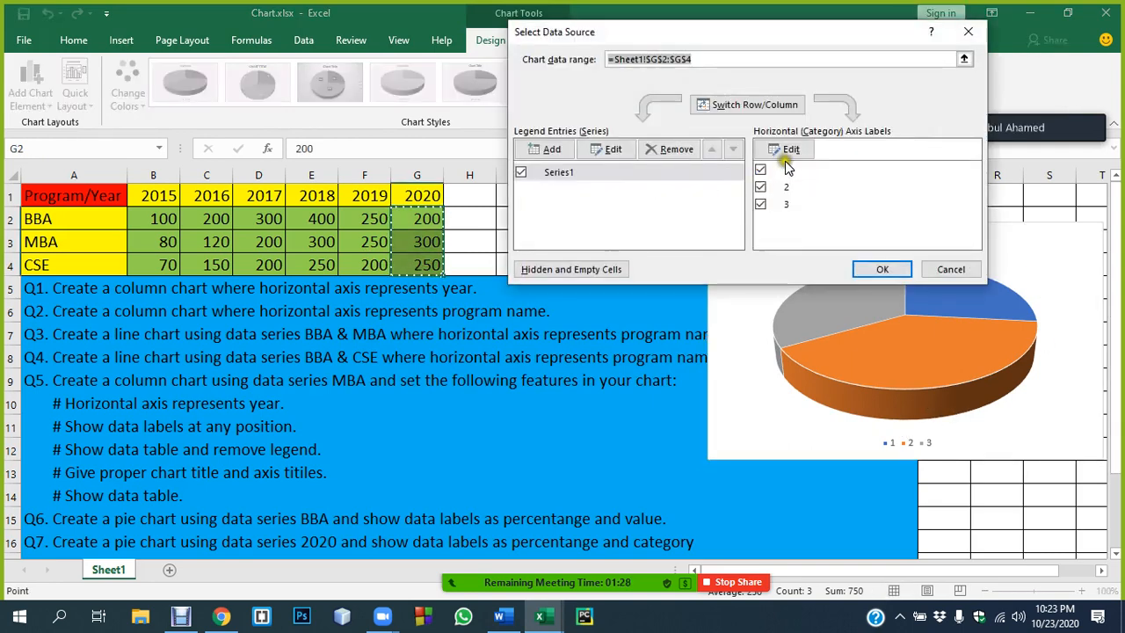
pyautogui.click(785, 150)
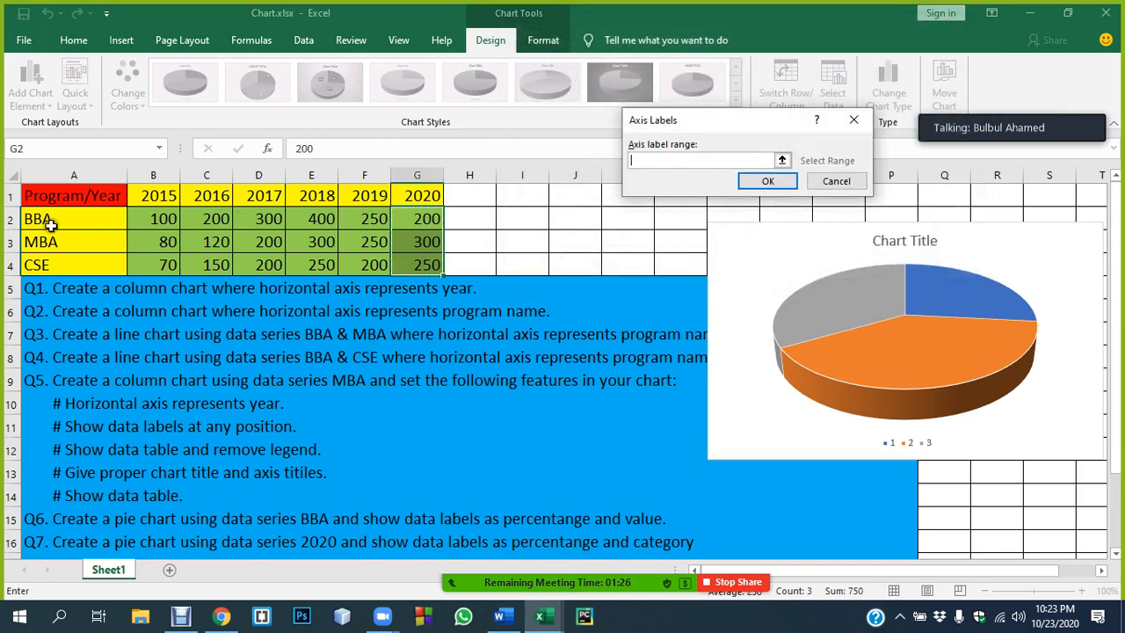
pyautogui.moveTo(50, 225); pyautogui.dragTo(50, 270)
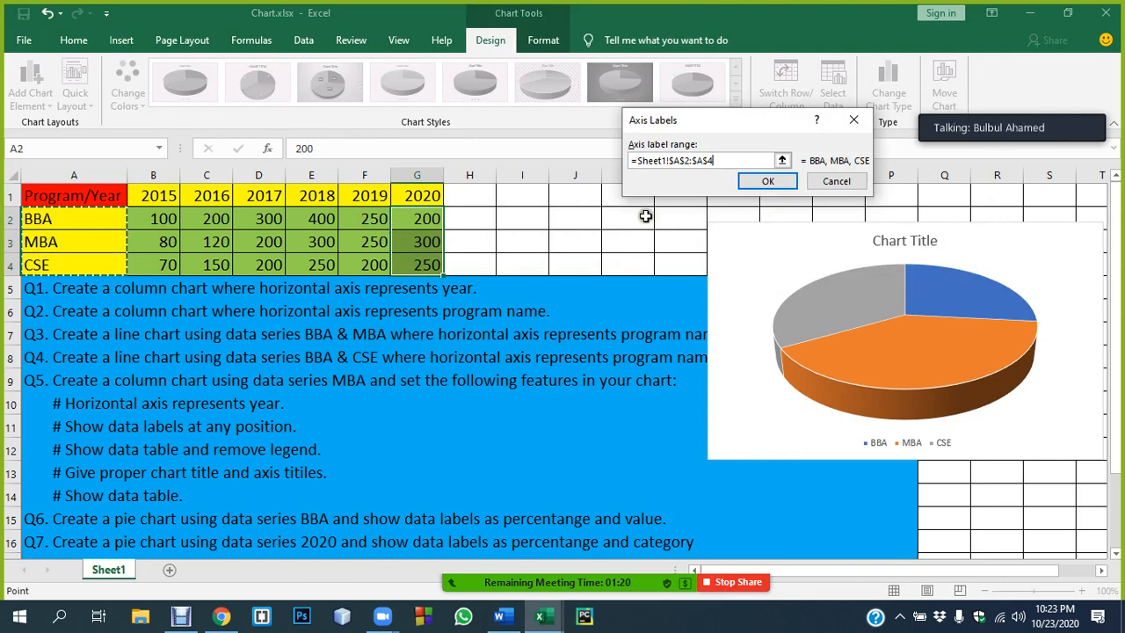
pyautogui.click(767, 181)
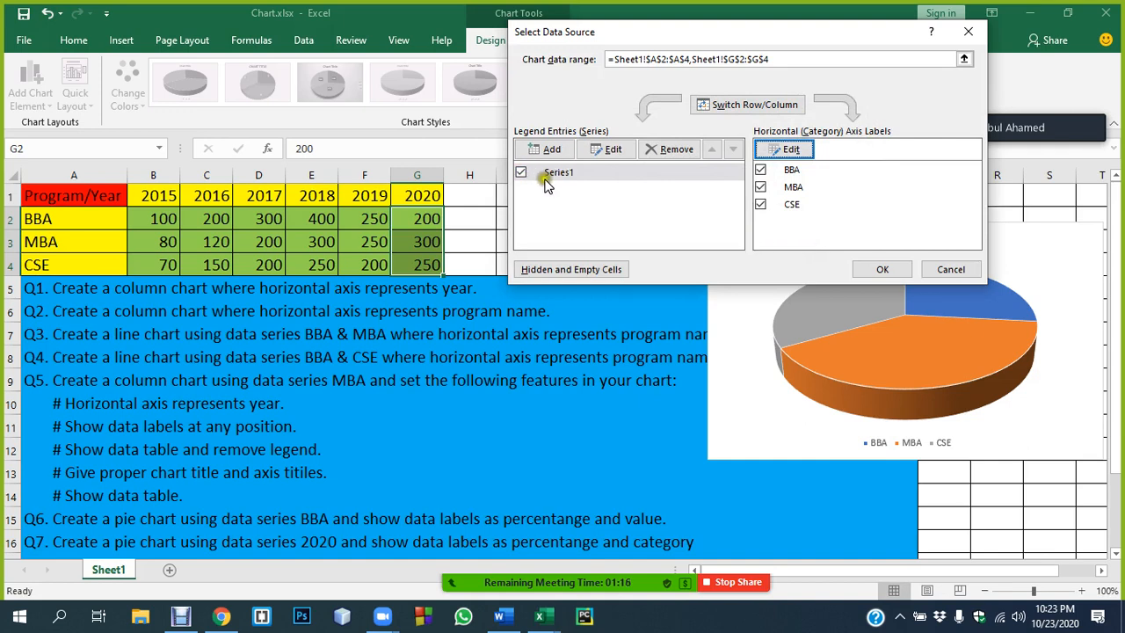
# Step: Set the 2020 pie chart's series name to header cell G1 and apply the data source changes
pyautogui.click(607, 149)
pyautogui.click(438, 195)
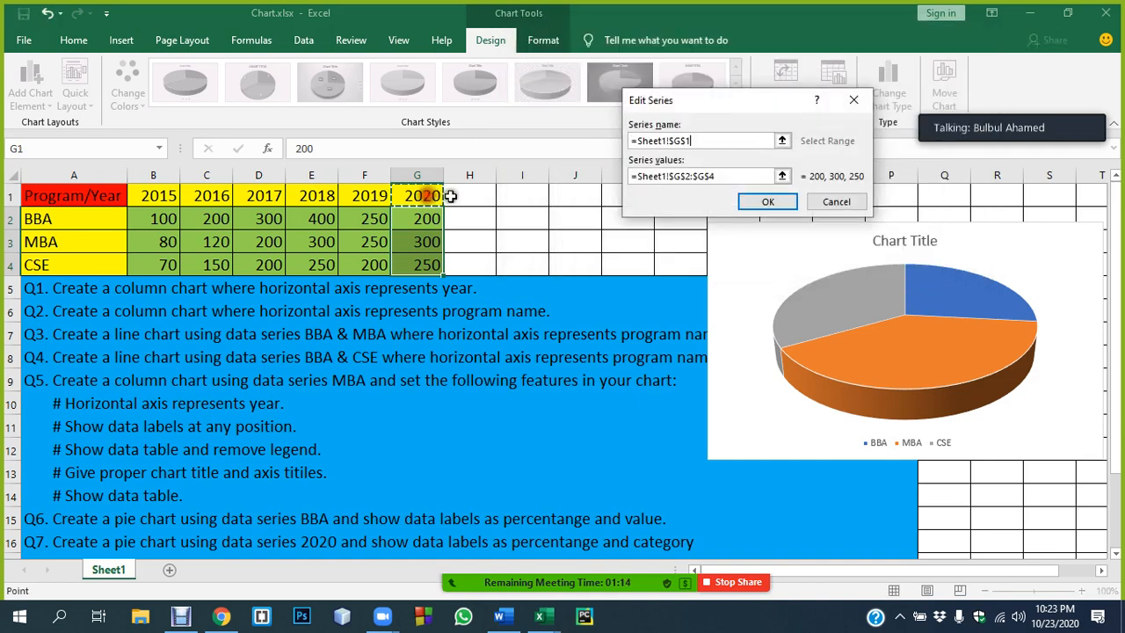
pyautogui.click(758, 202)
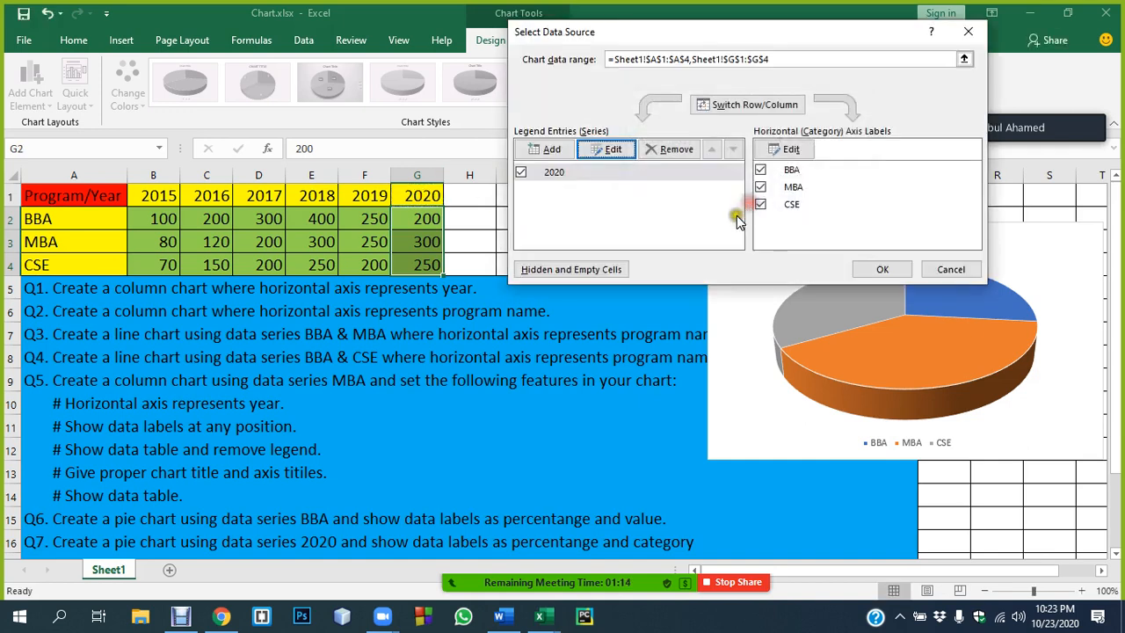
pyautogui.click(875, 268)
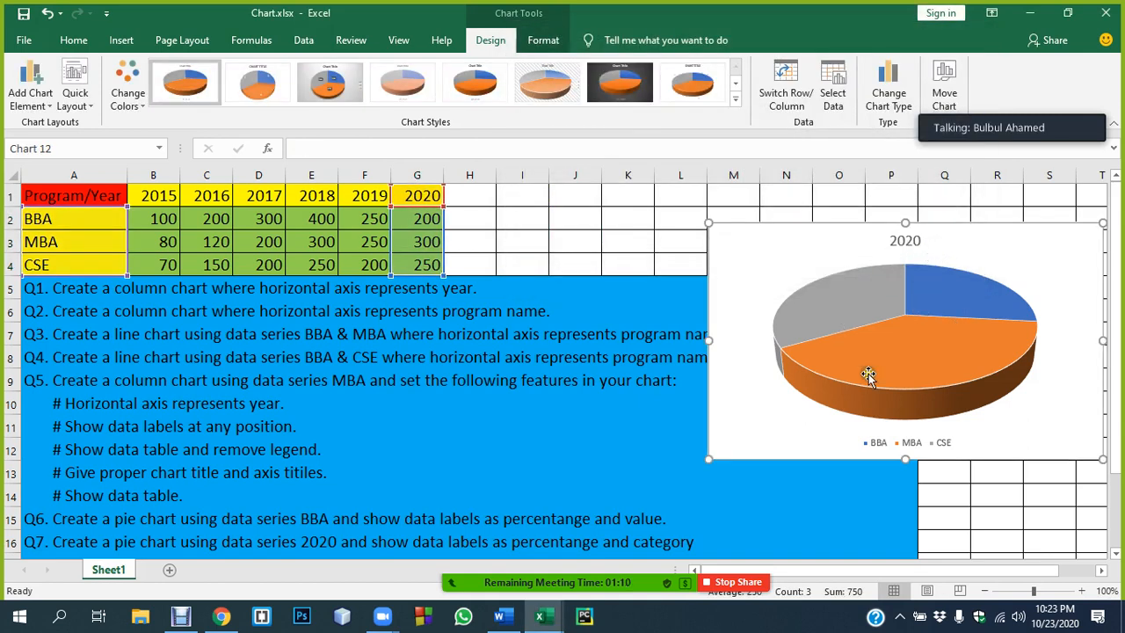
# Step: Move the 2020 pie chart over the questions and add data labels that include category name and percentage
pyautogui.moveTo(1054, 244); pyautogui.dragTo(474, 320)
pyautogui.click(46, 106)
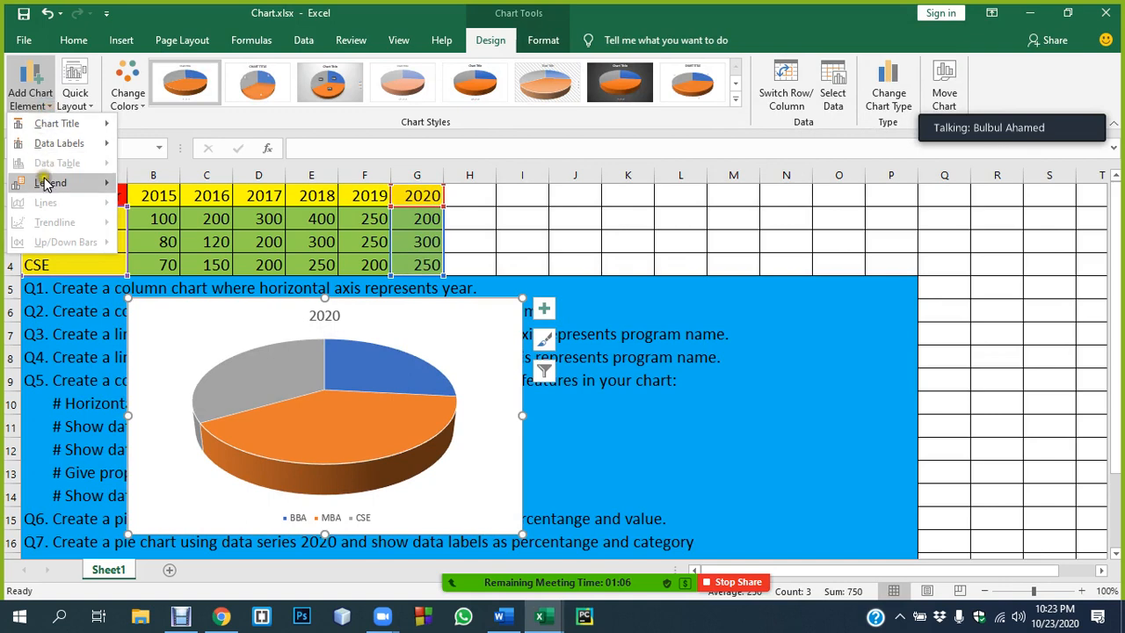
pyautogui.moveTo(60, 143)
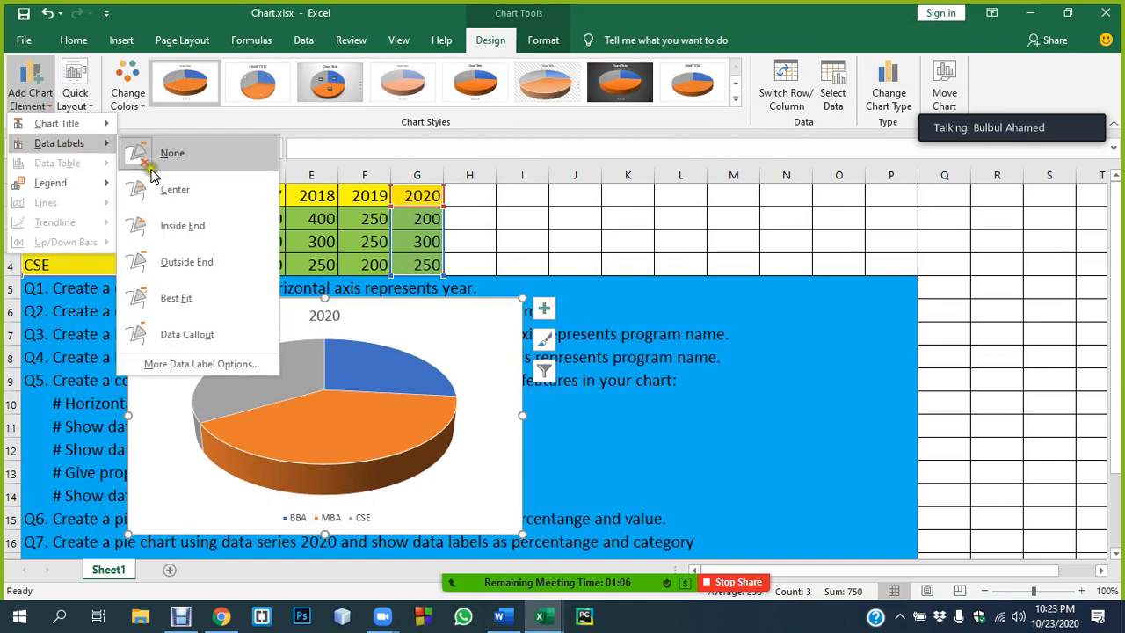
pyautogui.click(194, 363)
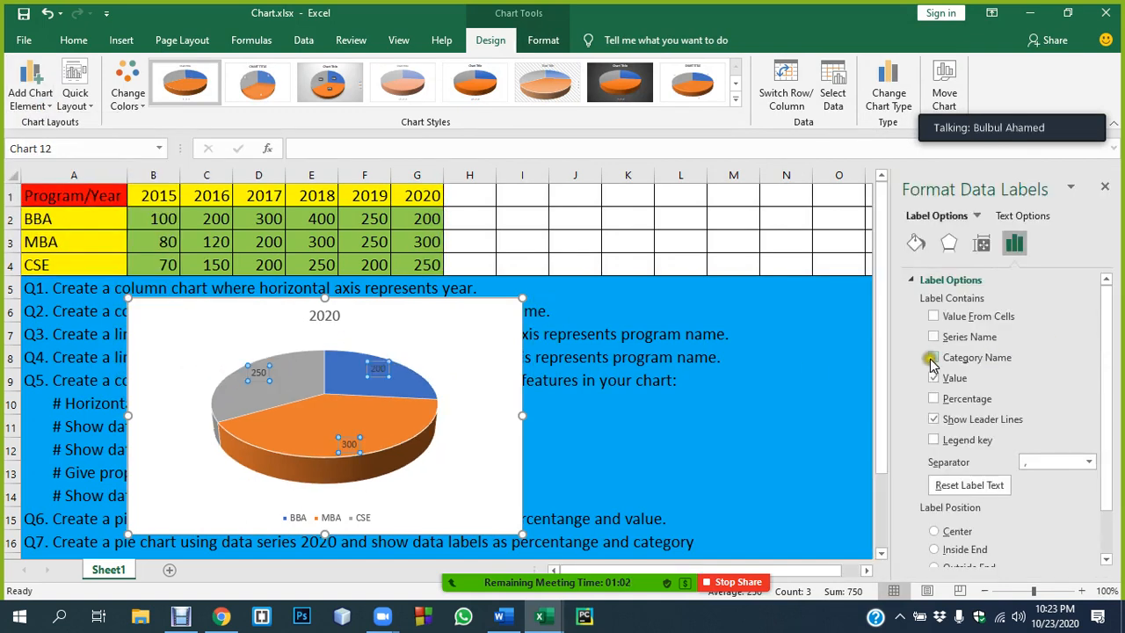
pyautogui.click(933, 358)
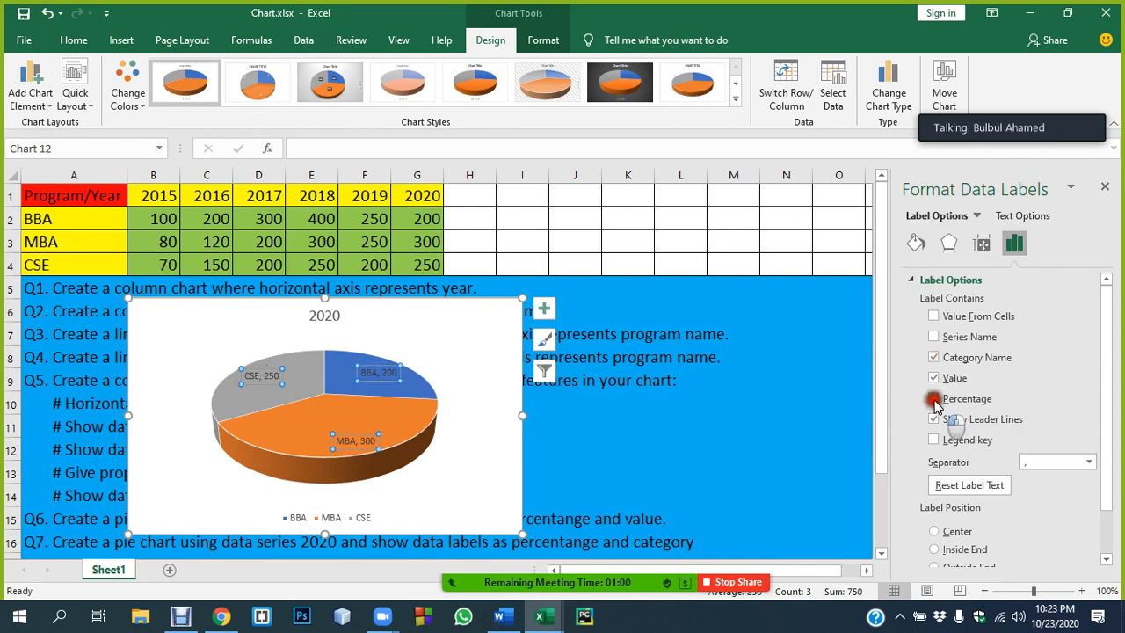
pyautogui.click(933, 399)
# Step: Close the data label formatting options, move the 2020 pie chart off most of the questions, and delete it
pyautogui.moveTo(449, 303); pyautogui.dragTo(770, 219)
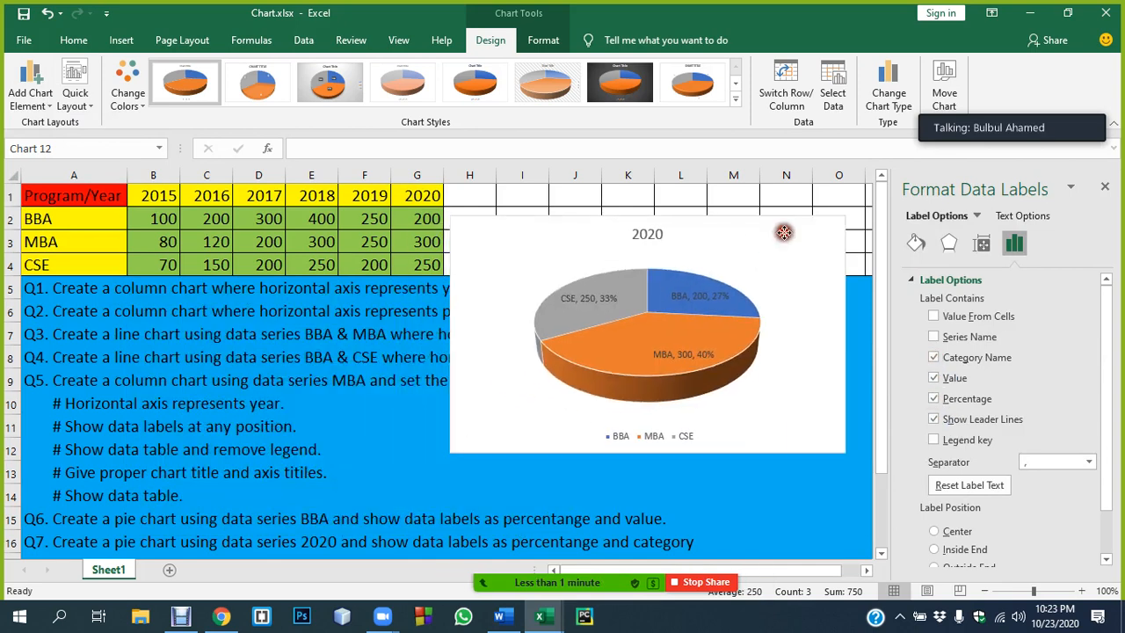
pyautogui.click(1105, 187)
pyautogui.moveTo(797, 233); pyautogui.dragTo(1018, 254)
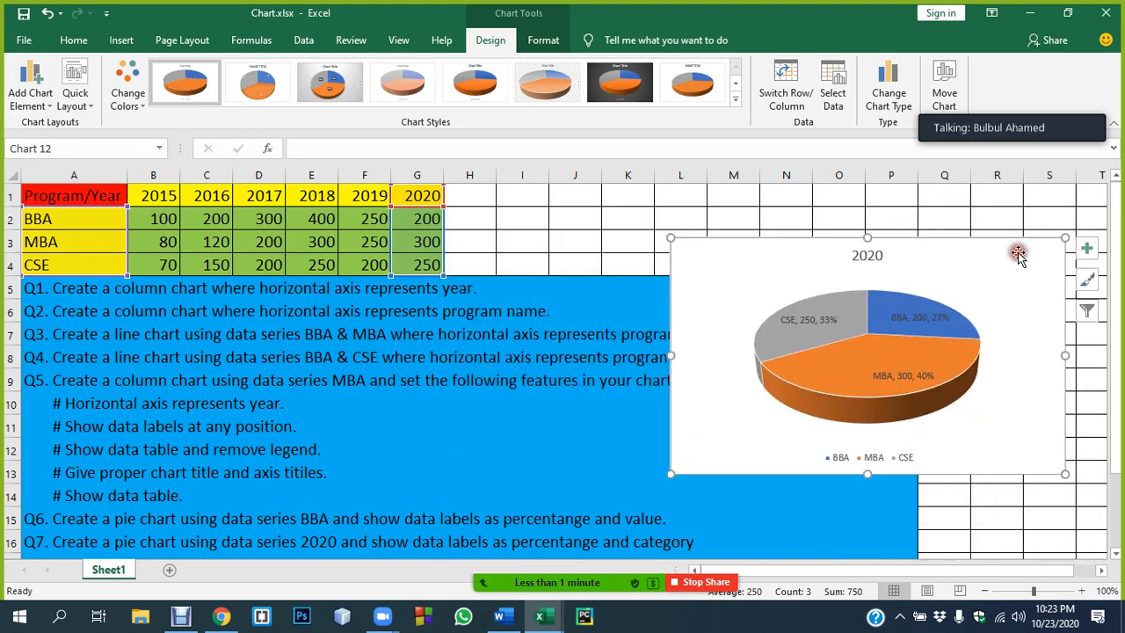
pyautogui.press('Delete')
# Step: Insert a clustered column chart of A1:G4 with programs on the horizontal axis and move it over columns I to P, starting at row 6
pyautogui.scroll(-4, 595, 417)
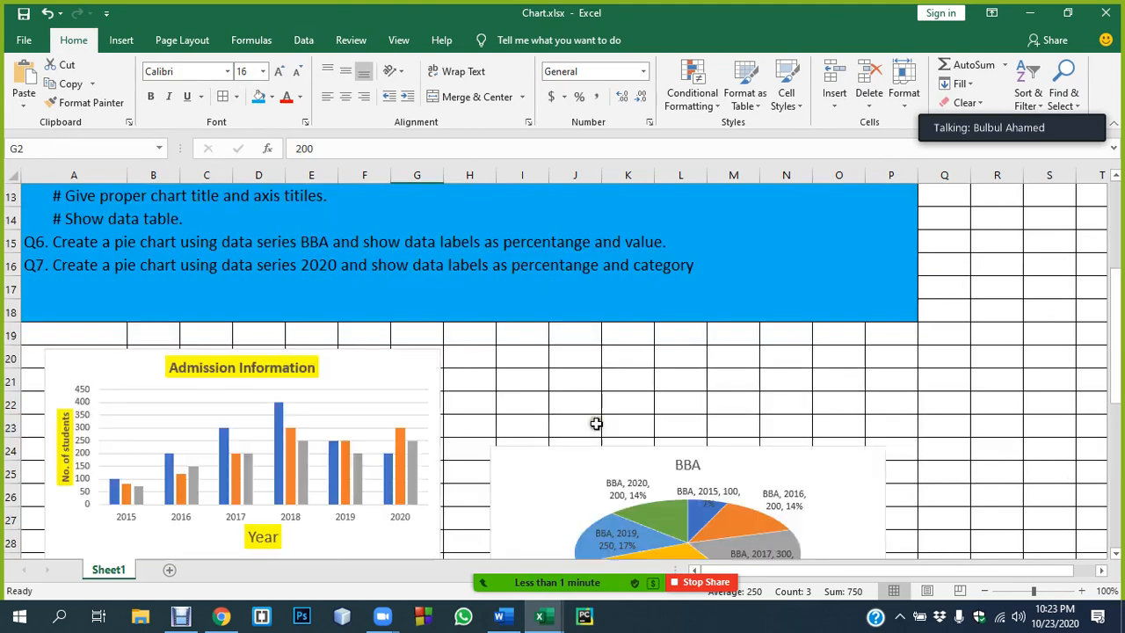
pyautogui.scroll(4, 595, 413)
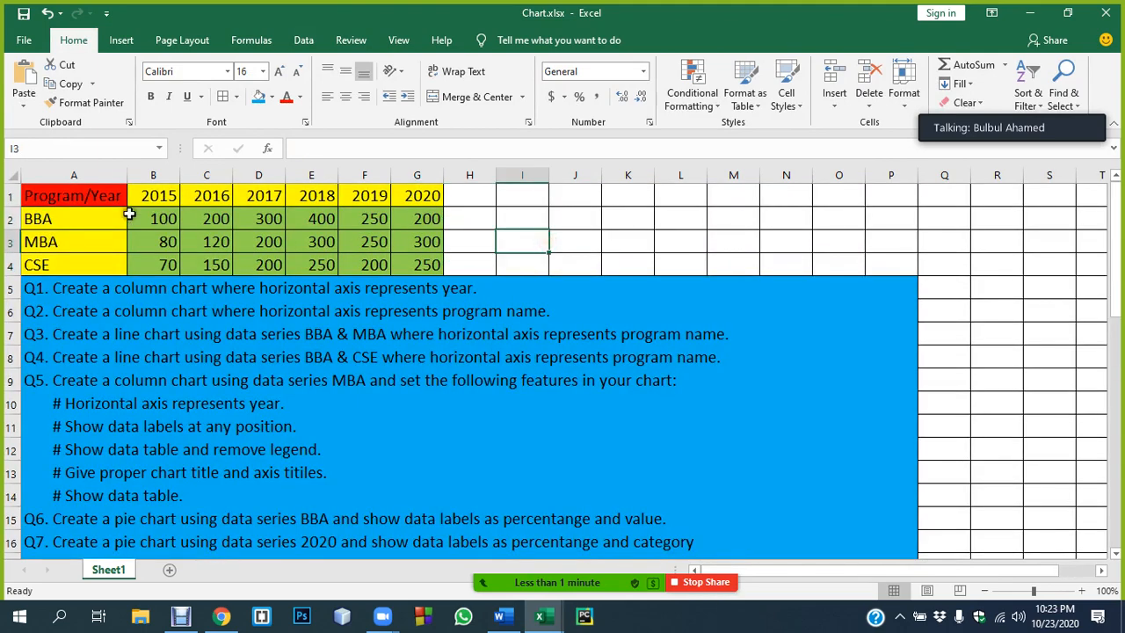
pyautogui.moveTo(72, 198); pyautogui.dragTo(428, 267)
pyautogui.click(121, 40)
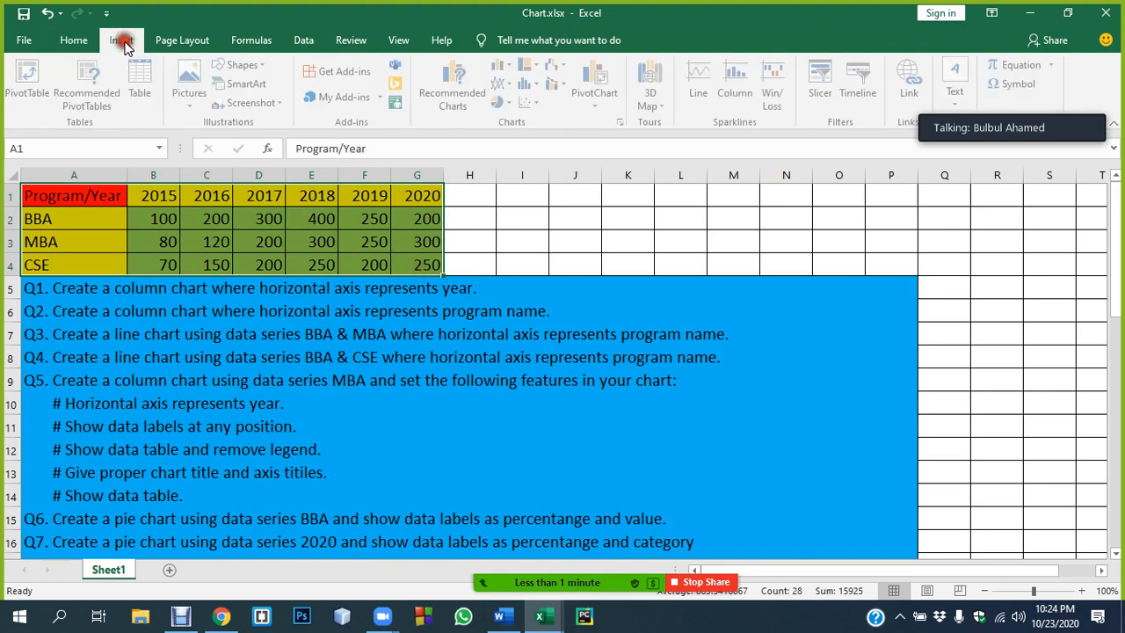
pyautogui.click(452, 101)
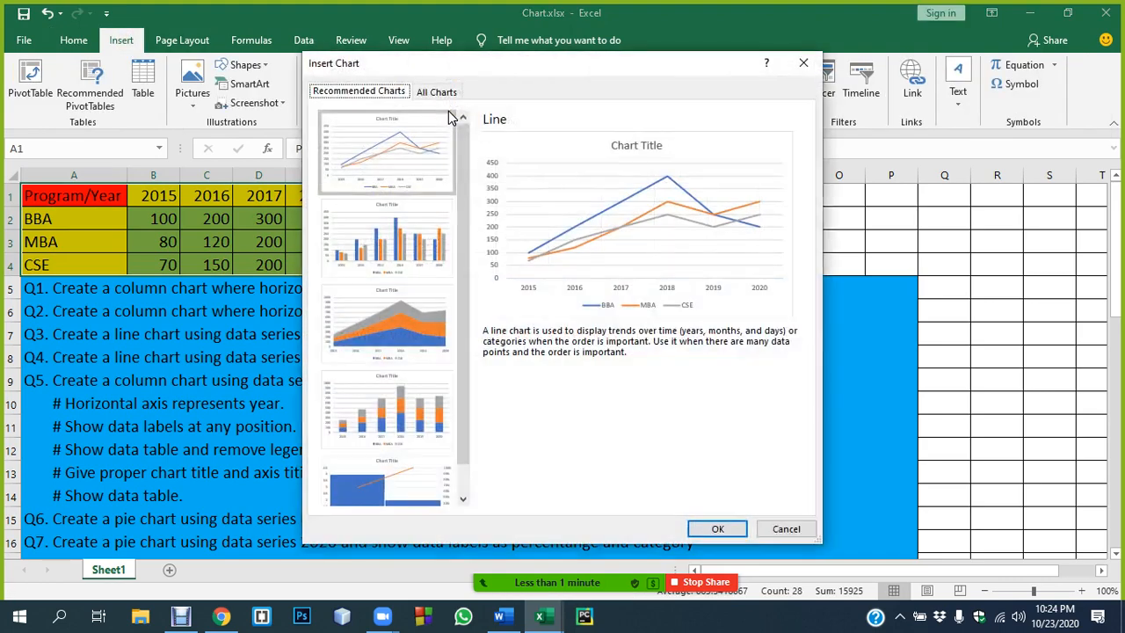
pyautogui.moveTo(598, 63); pyautogui.dragTo(901, 97)
pyautogui.click(724, 126)
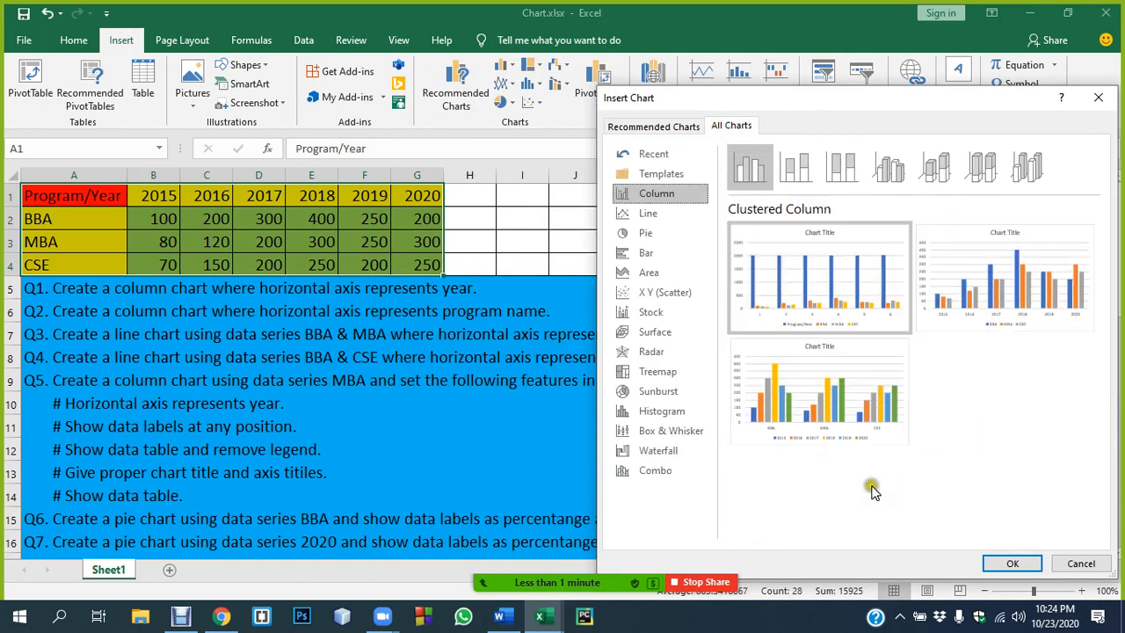
pyautogui.click(844, 403)
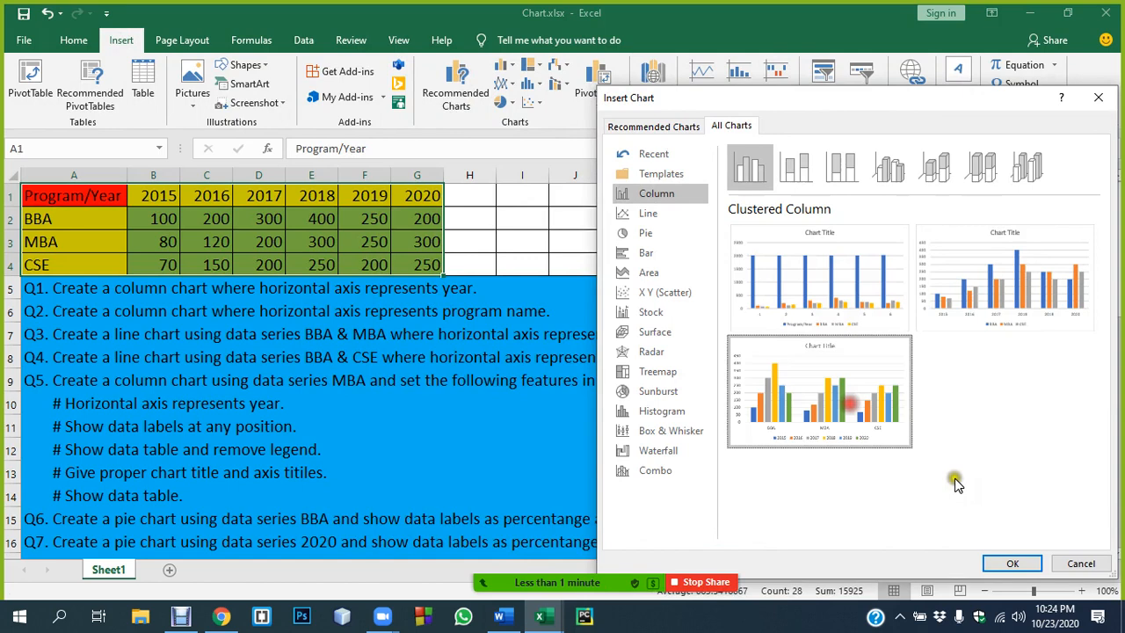
pyautogui.click(1012, 564)
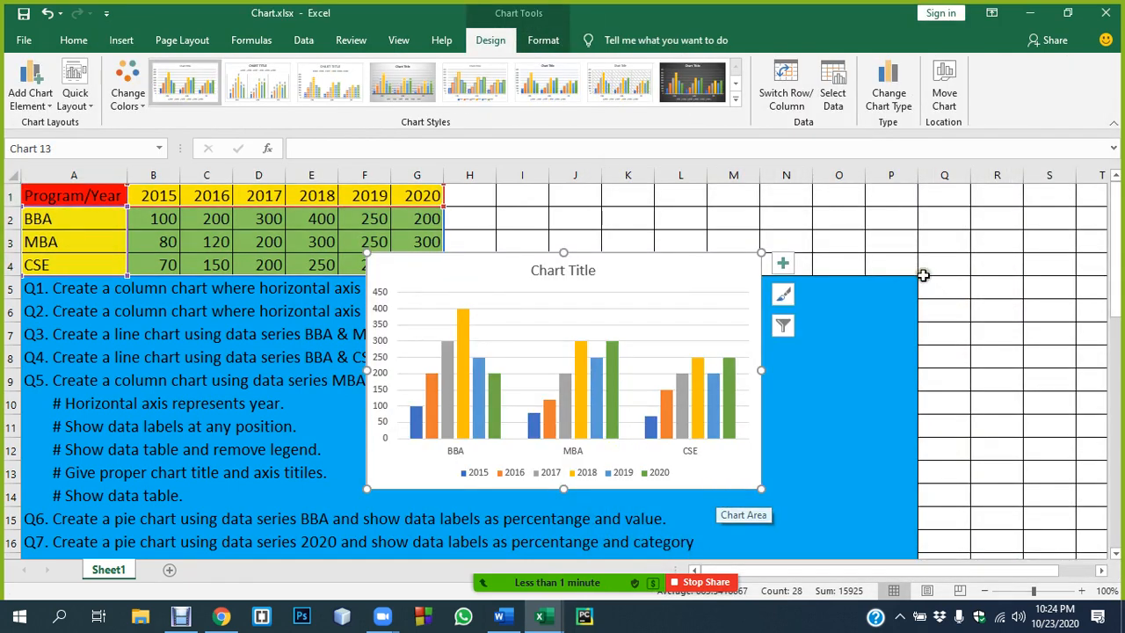
pyautogui.click(961, 290)
pyautogui.moveTo(670, 275); pyautogui.dragTo(811, 331)
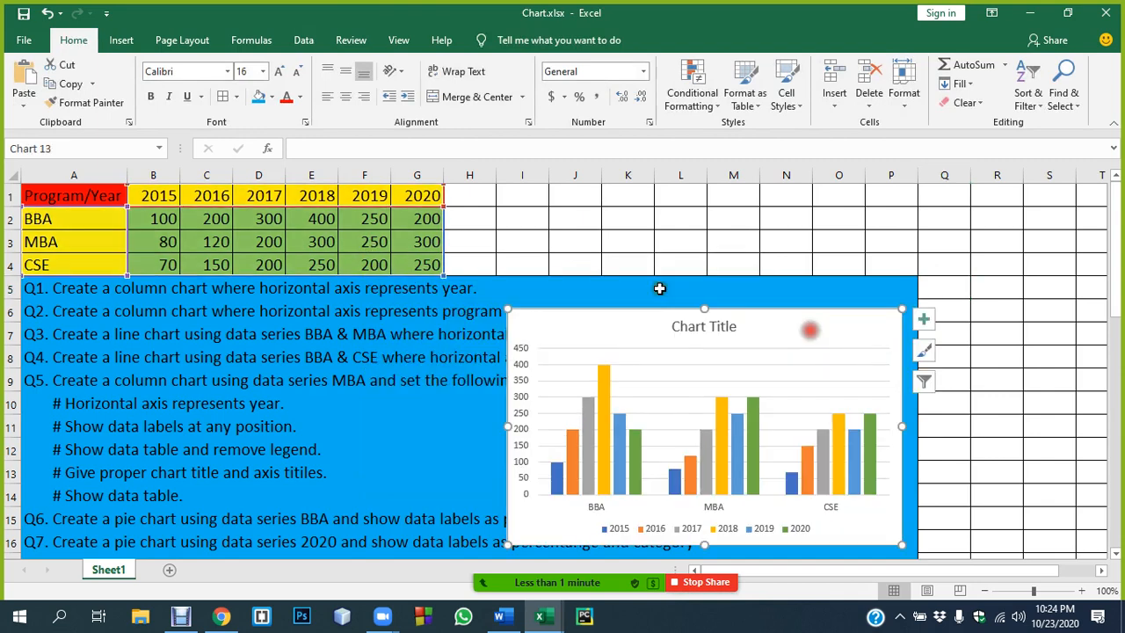
# Step: Insert a second clustered column chart of A1:G4 with the years 2015 to 2020 on the horizontal axis
pyautogui.click(627, 239)
pyautogui.moveTo(36, 196); pyautogui.dragTo(420, 264)
pyautogui.click(122, 40)
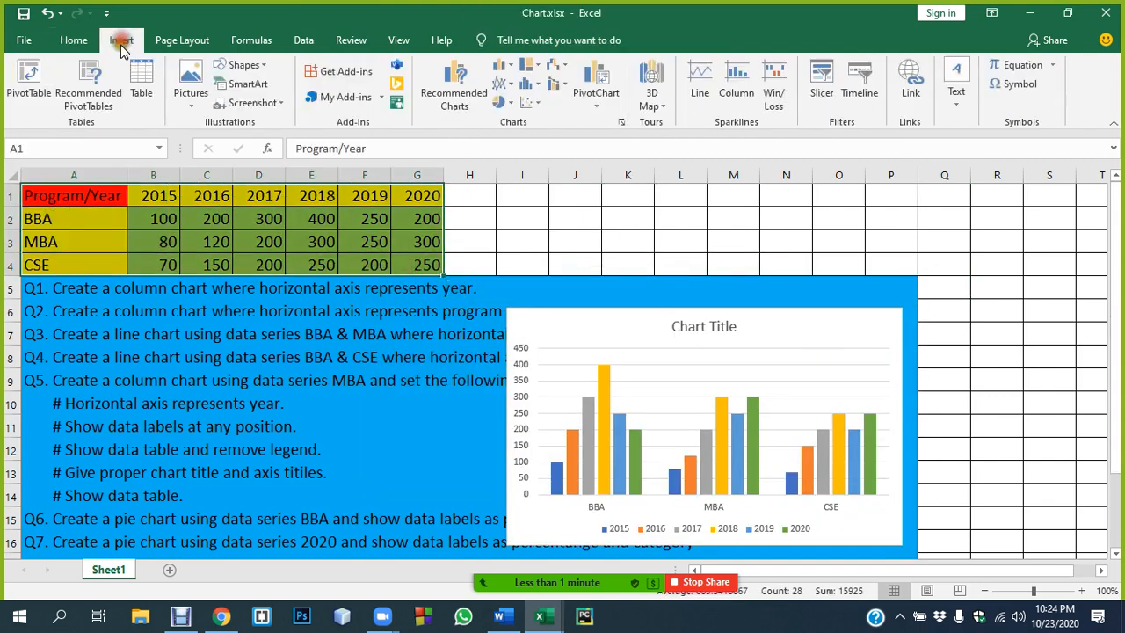
pyautogui.click(455, 97)
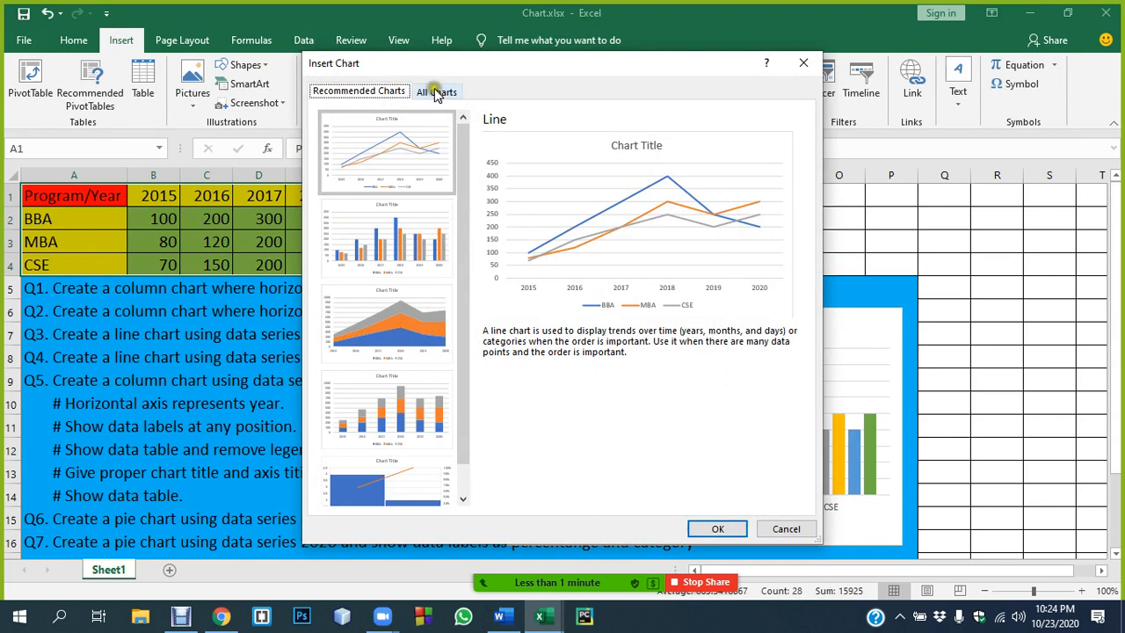
pyautogui.click(437, 91)
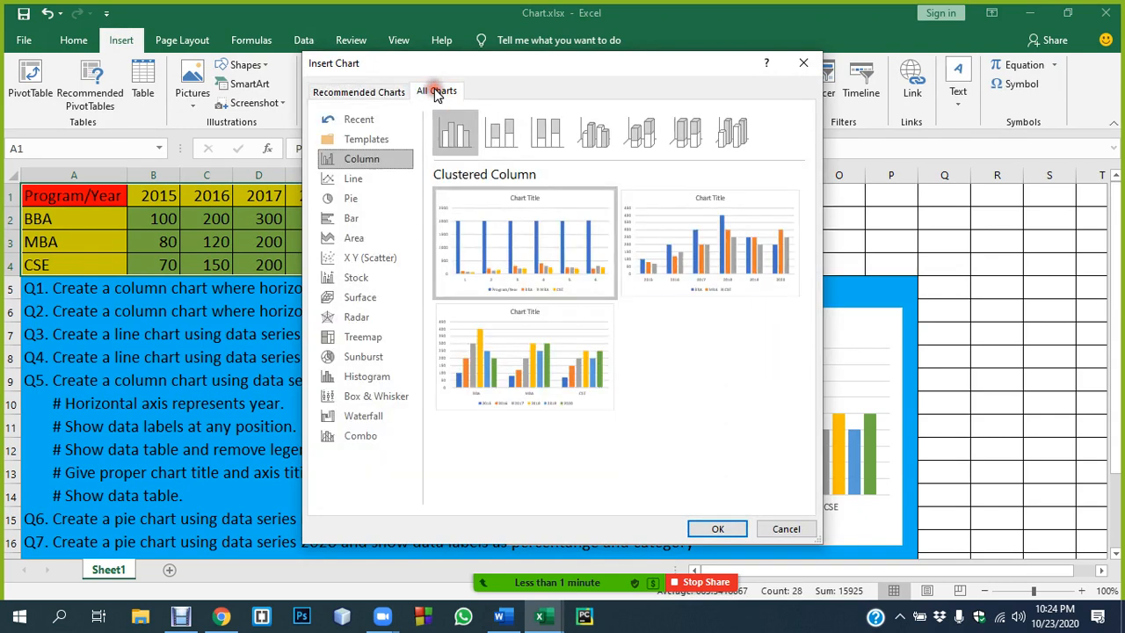
pyautogui.click(721, 250)
pyautogui.click(714, 530)
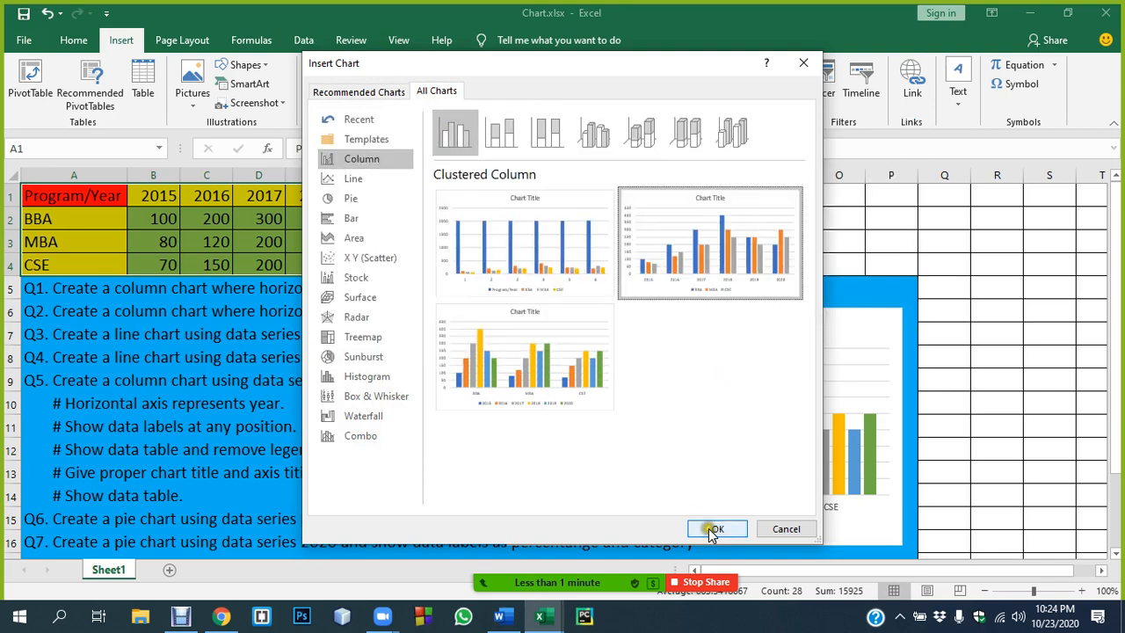
# Step: Arrange the column charts side by side below the data table, the year chart over columns B to I and the program chart over K to R
pyautogui.moveTo(673, 271); pyautogui.dragTo(378, 325)
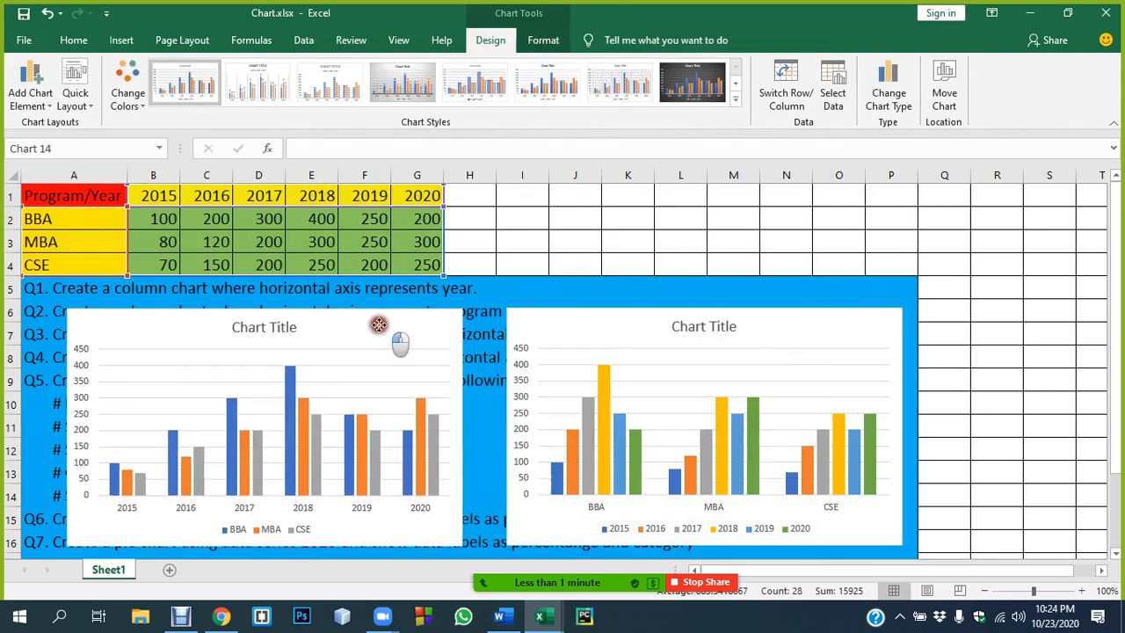
pyautogui.moveTo(876, 322); pyautogui.dragTo(974, 306)
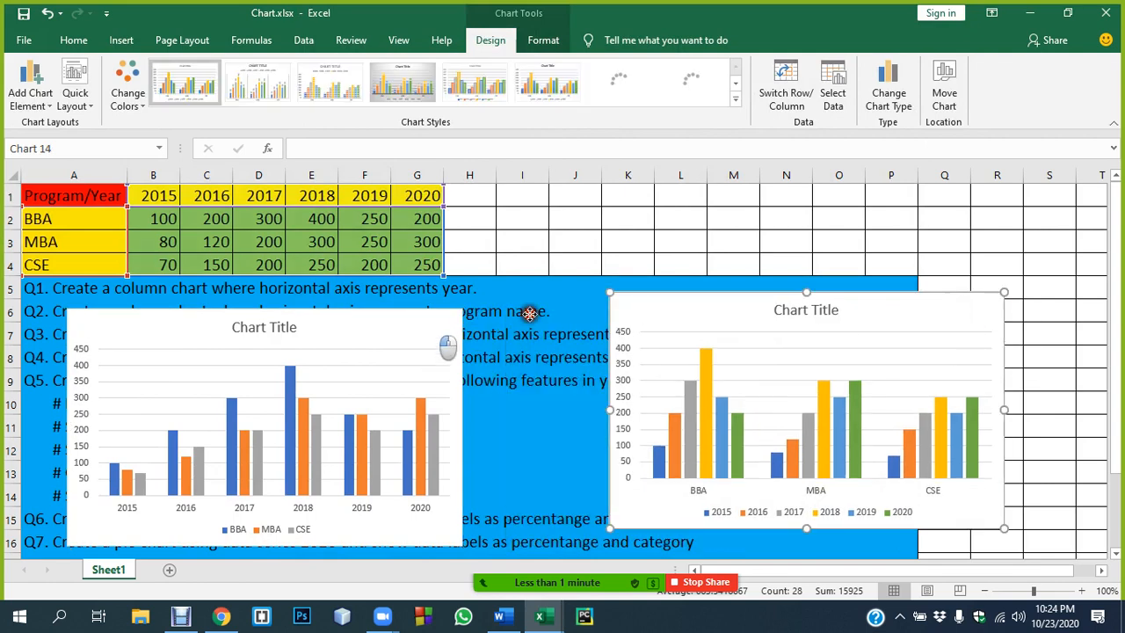
pyautogui.moveTo(431, 343); pyautogui.dragTo(510, 309)
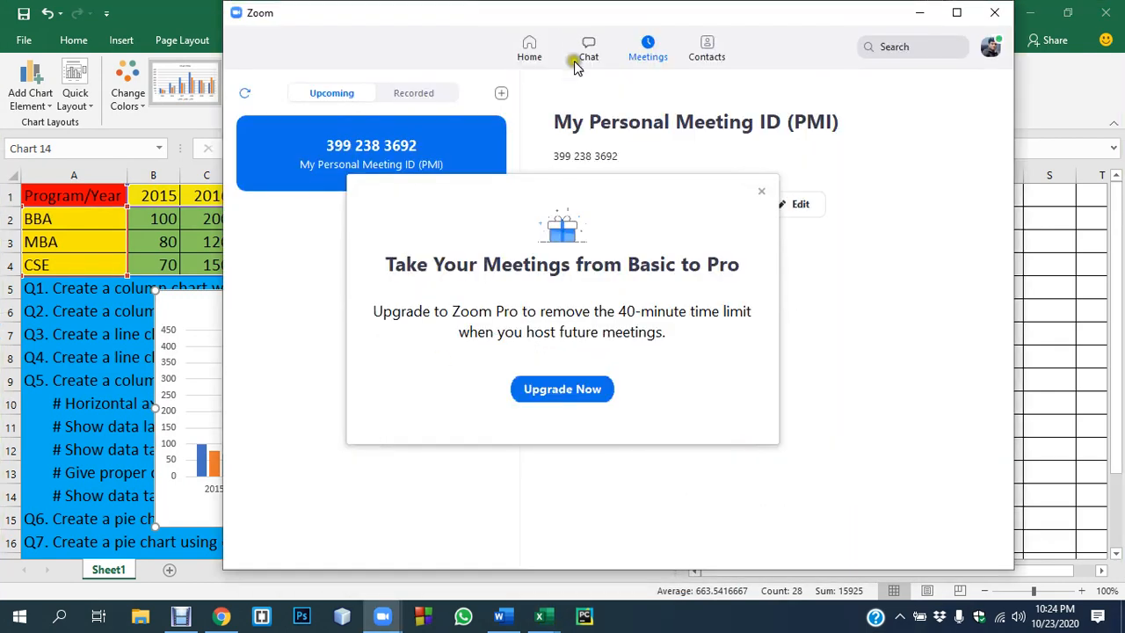
# Step: Dismiss the Zoom Pro upgrade offer, close the Zoom window, and switch to Debut Video Capture
pyautogui.click(761, 192)
pyautogui.click(994, 12)
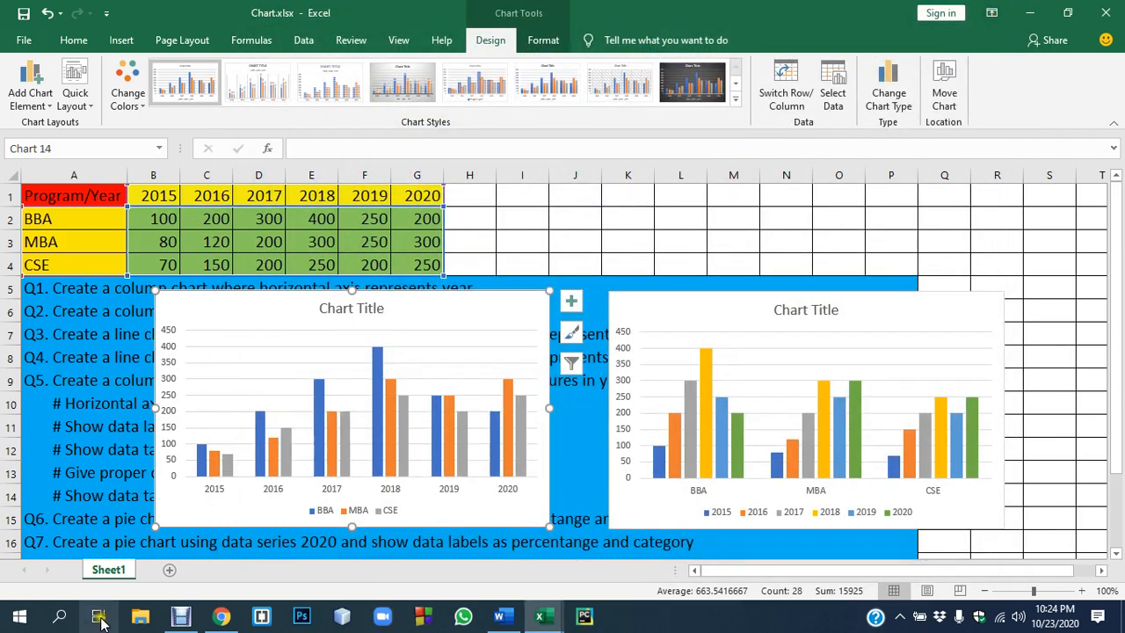
pyautogui.click(178, 614)
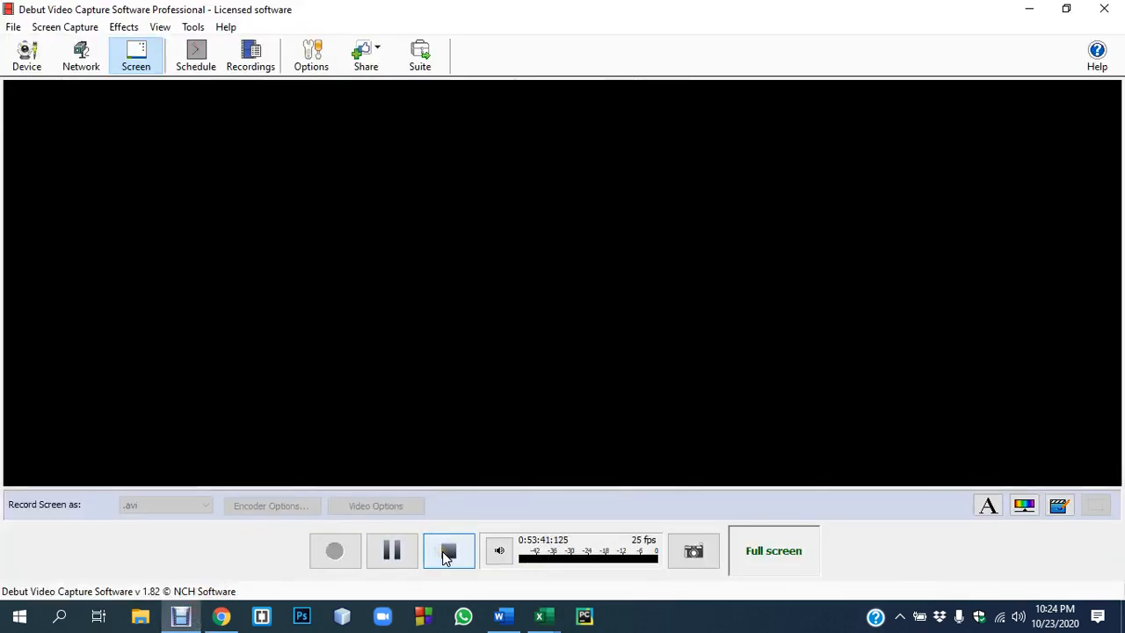